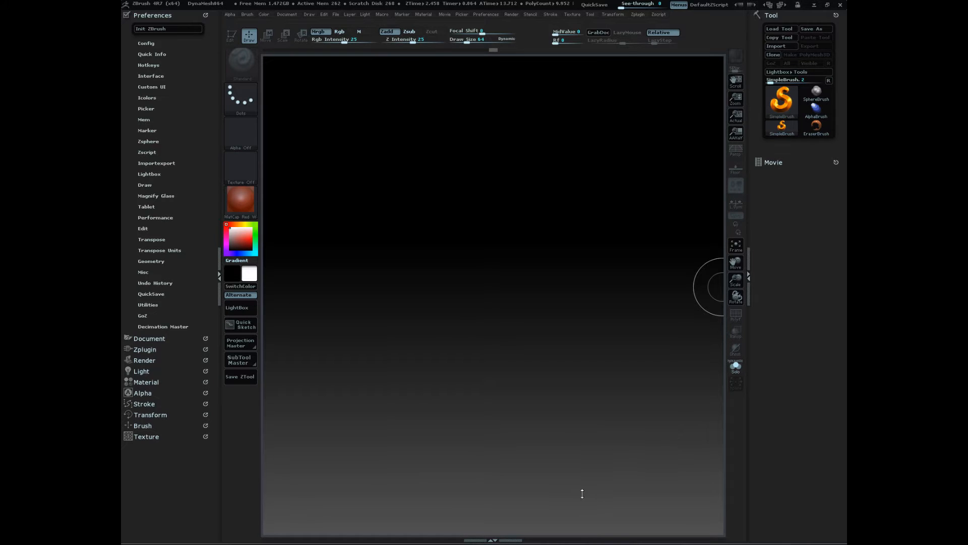
- Reinitialize ZBrush to its default state, clearing the stray stroke from the canvas
{"action": "left_click_drag", "start_coordinate": [628, 479], "coordinate": [654, 463]}
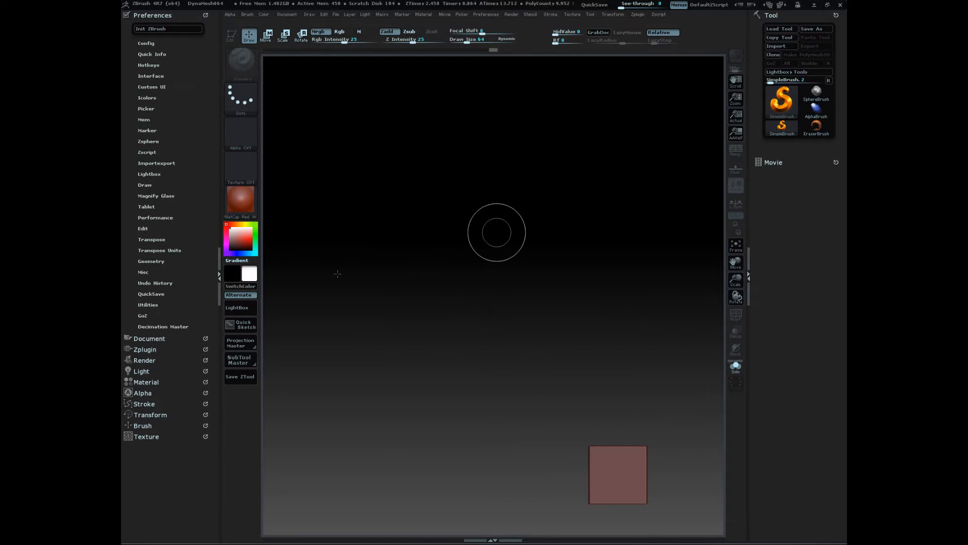
{"action": "left_click", "coordinate": [179, 29]}
{"action": "left_click", "coordinate": [527, 315]}
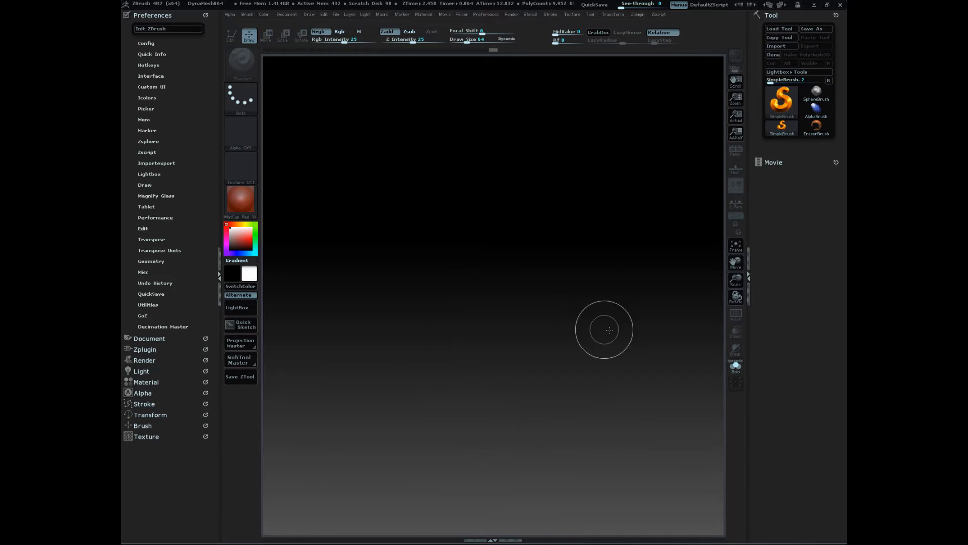
- Draw a Sphere3D on the canvas, put it into Edit mode and centre it in the view
{"action": "left_click", "coordinate": [782, 104]}
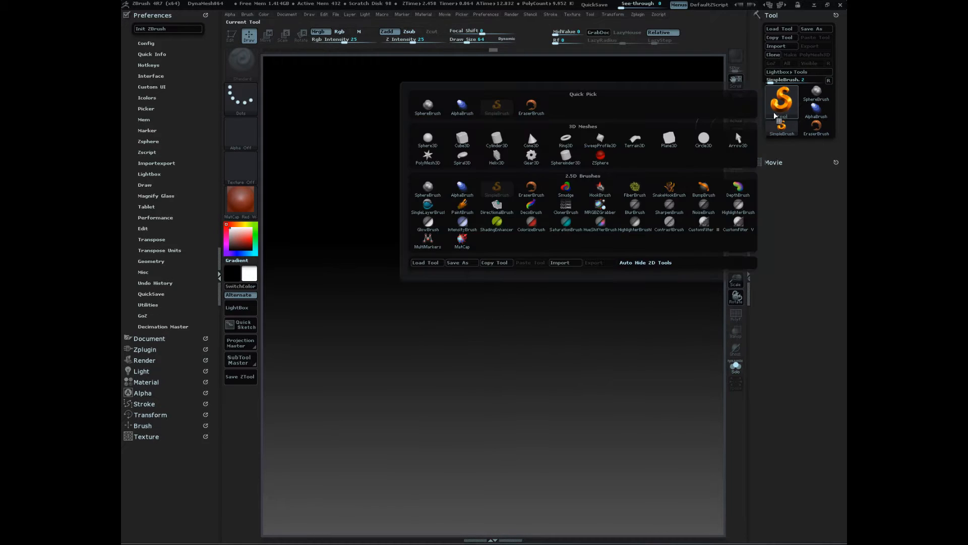
{"action": "left_click", "coordinate": [428, 139]}
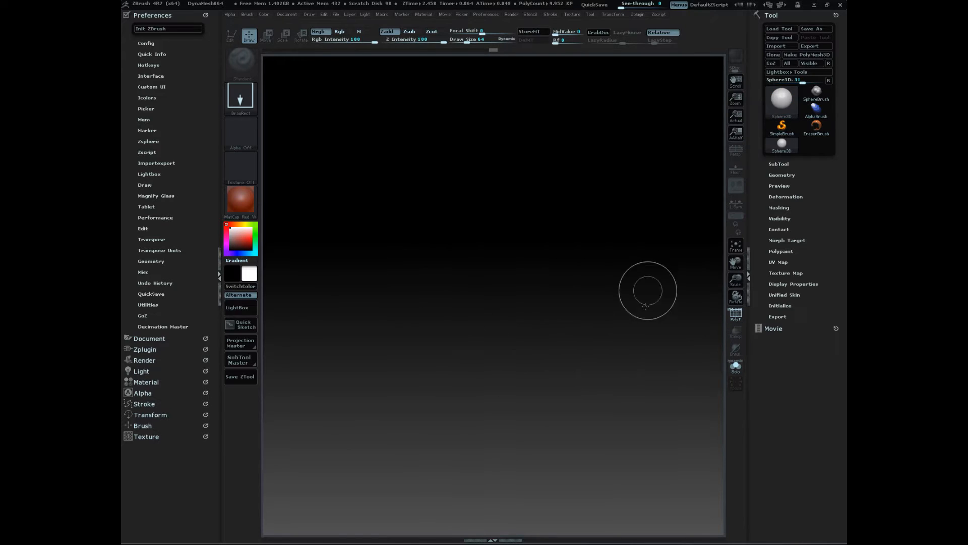
{"action": "left_click_drag", "start_coordinate": [492, 228], "coordinate": [503, 359]}
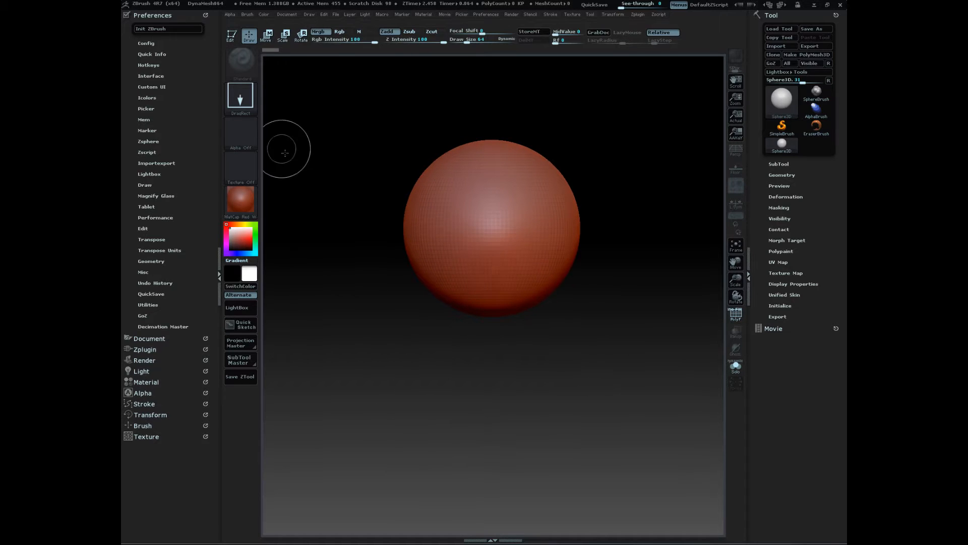
{"action": "key", "text": "t"}
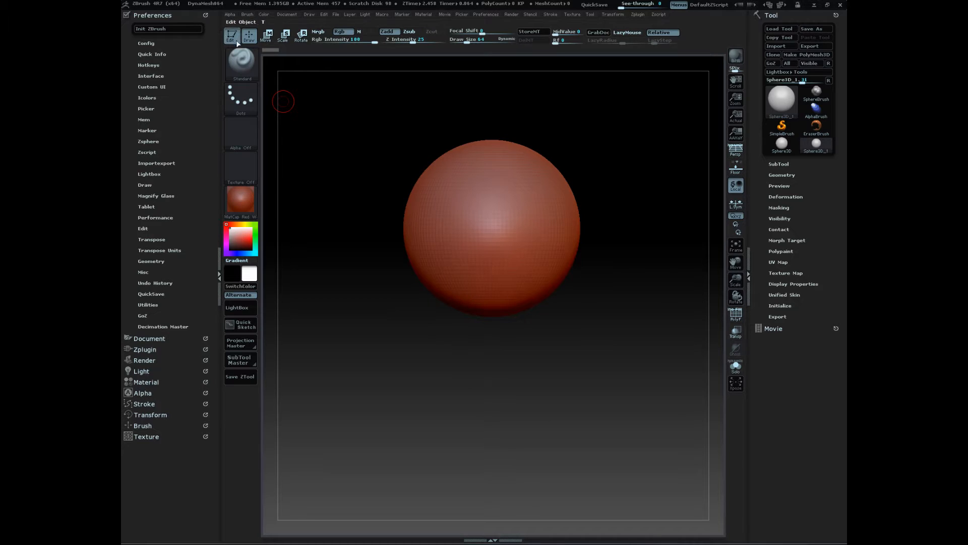
{"action": "left_click_drag", "start_coordinate": [629, 303], "coordinate": [644, 398]}
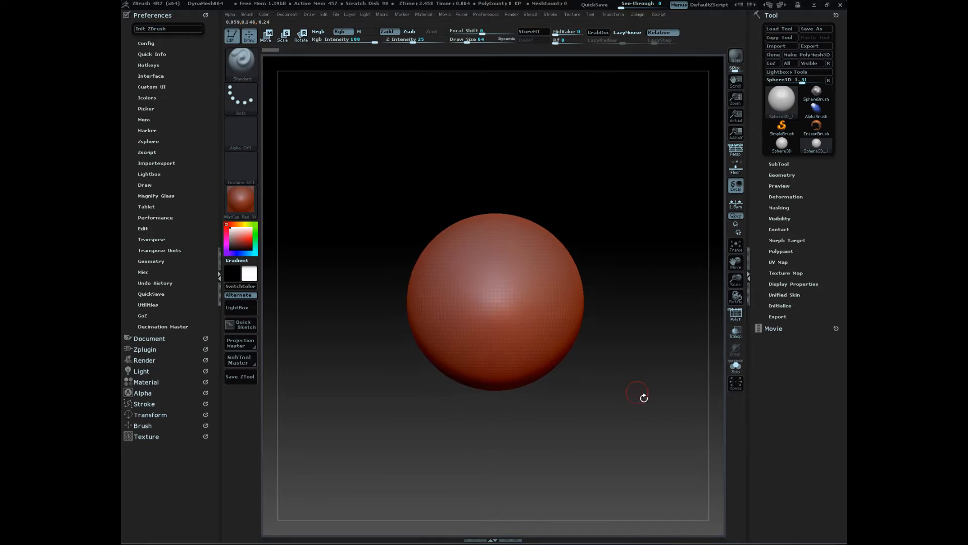
- Convert the sphere to a PolyMesh3D and display its polygon wireframe
{"action": "left_click", "coordinate": [816, 53]}
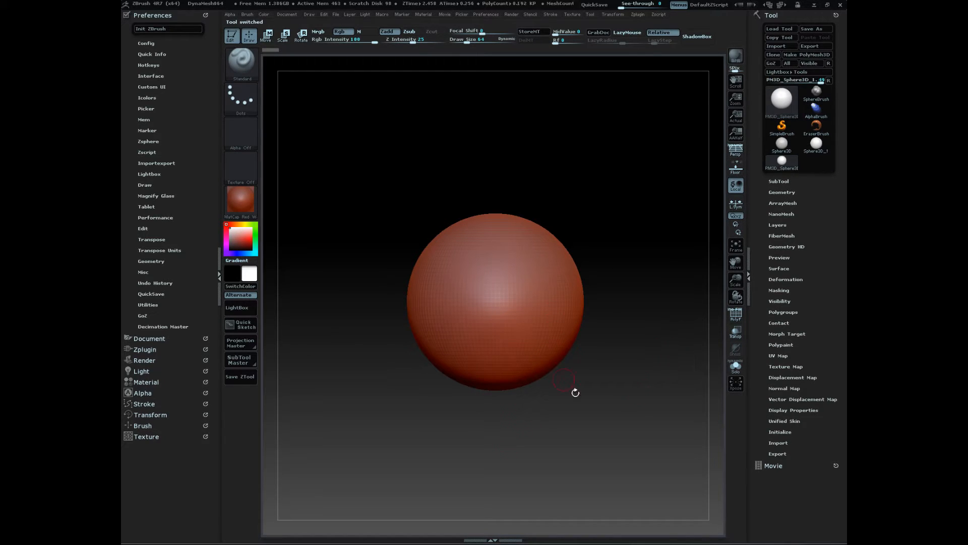
{"action": "key", "text": "shift"}
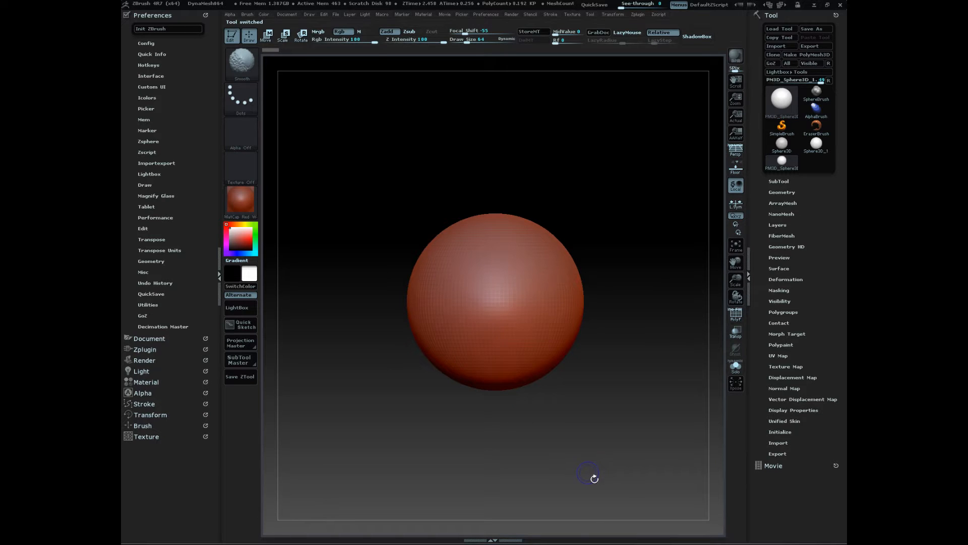
{"action": "key", "text": "shift+f"}
{"action": "mouse_move", "coordinate": [649, 393]}
{"action": "left_mouse_down"}
{"action": "mouse_move", "coordinate": [633, 339]}
{"action": "mouse_move", "coordinate": [665, 343]}
{"action": "mouse_move", "coordinate": [638, 383]}
{"action": "left_mouse_up"}
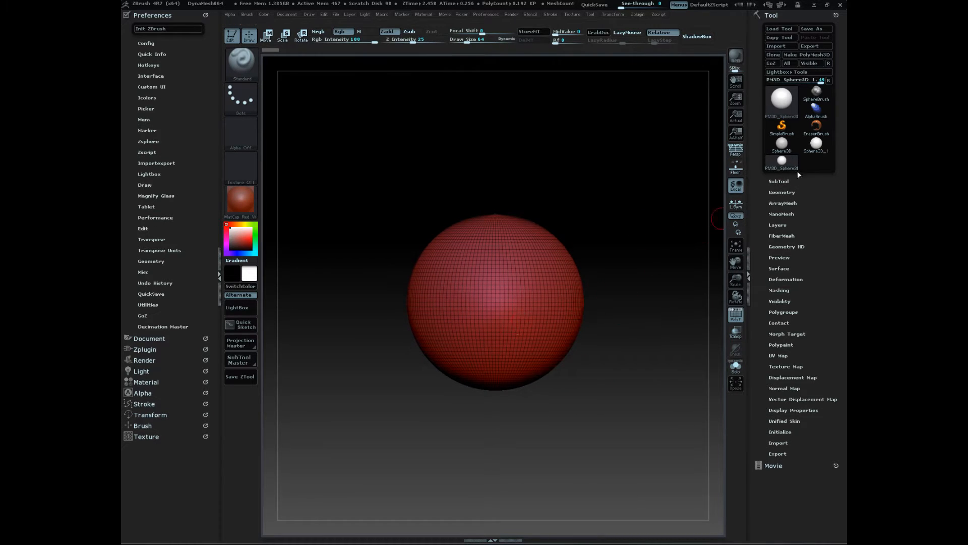
- Remesh the sphere with DynaMesh at resolution 64 with Project turned off
{"action": "left_click", "coordinate": [773, 192]}
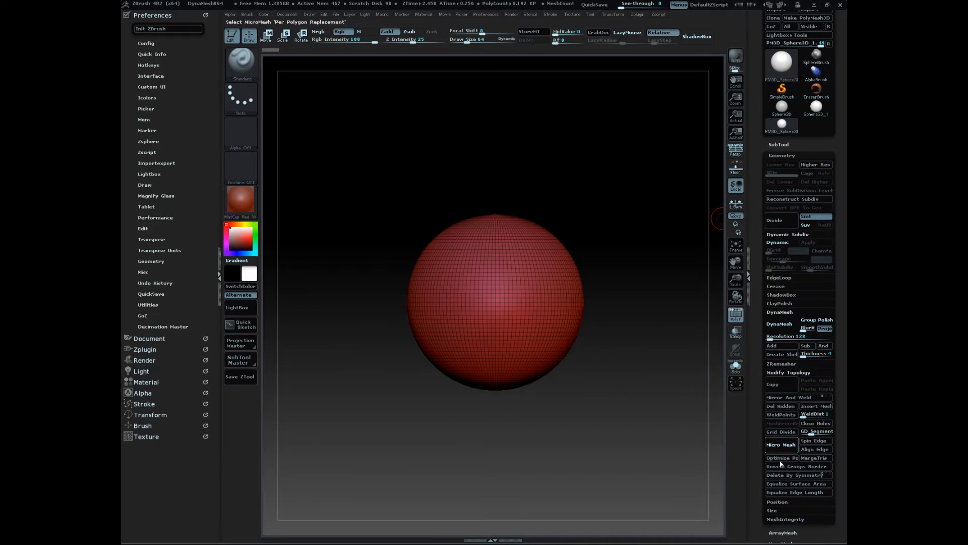
{"action": "left_click_drag", "start_coordinate": [760, 436], "coordinate": [761, 389]}
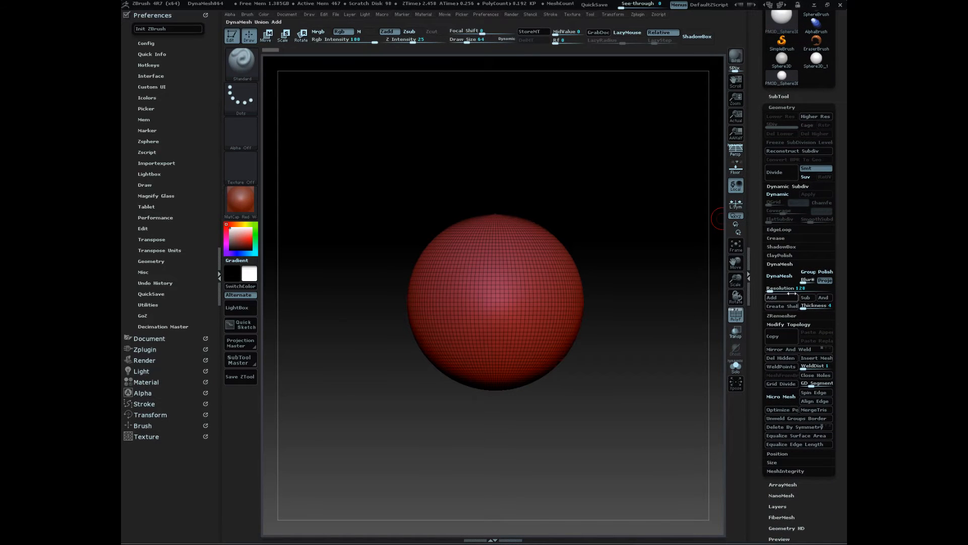
{"action": "left_click", "coordinate": [791, 325]}
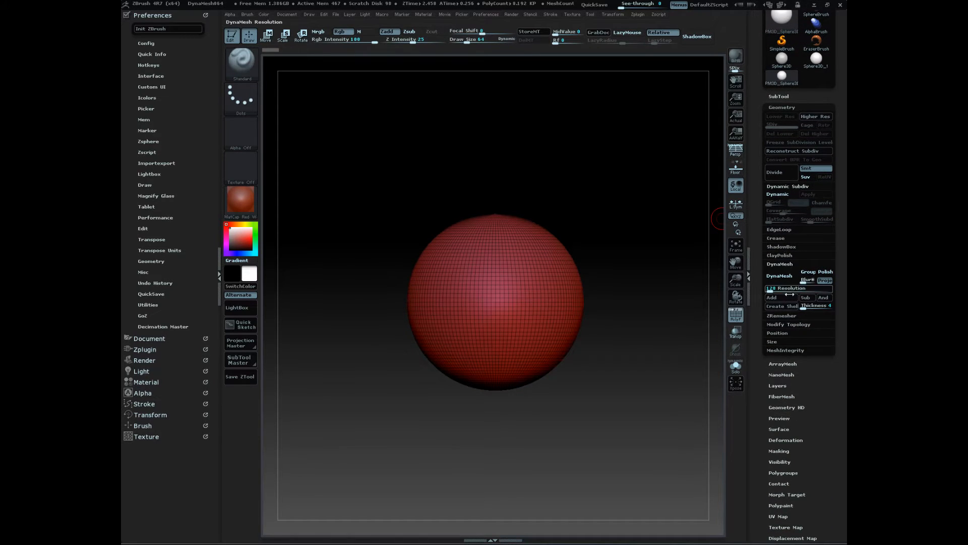
{"action": "left_click", "coordinate": [786, 187]}
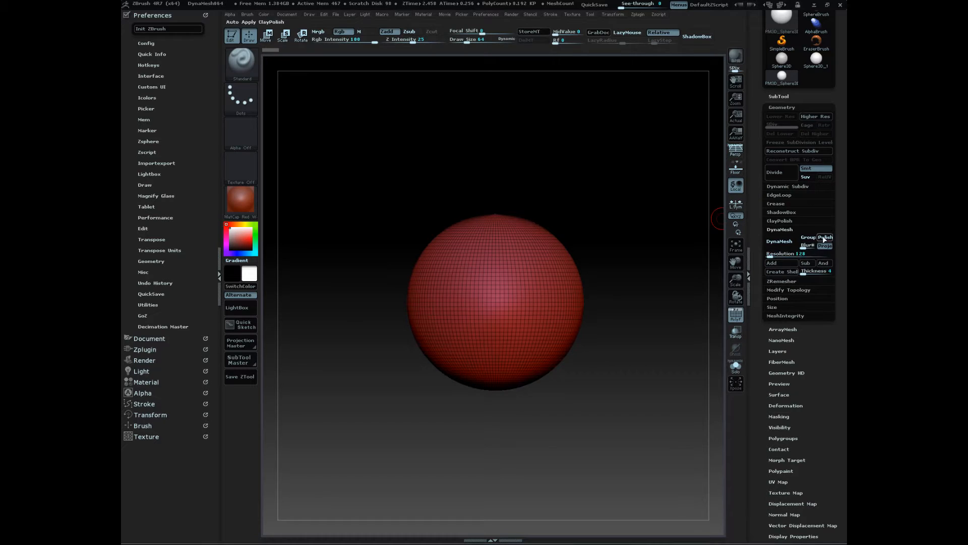
{"action": "left_click", "coordinate": [784, 254]}
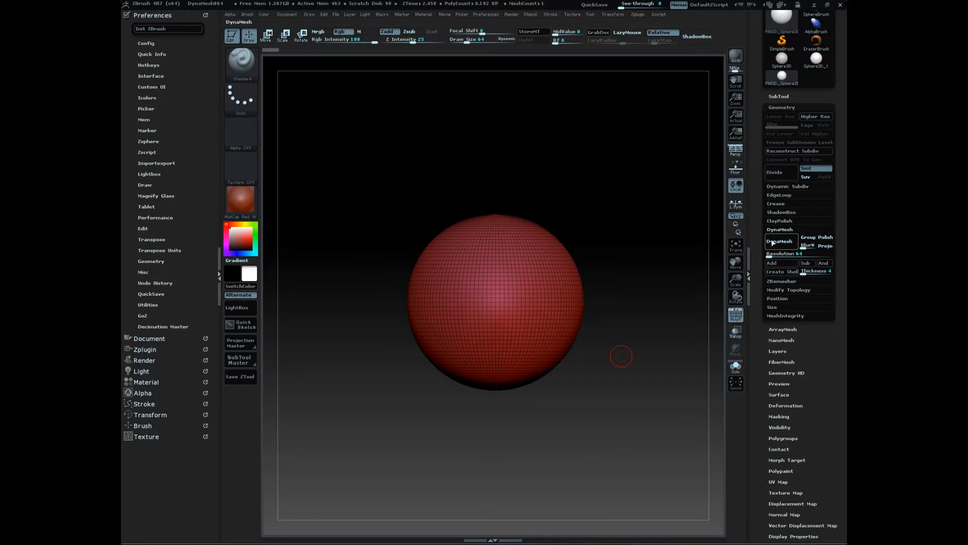
{"action": "left_click", "coordinate": [789, 242]}
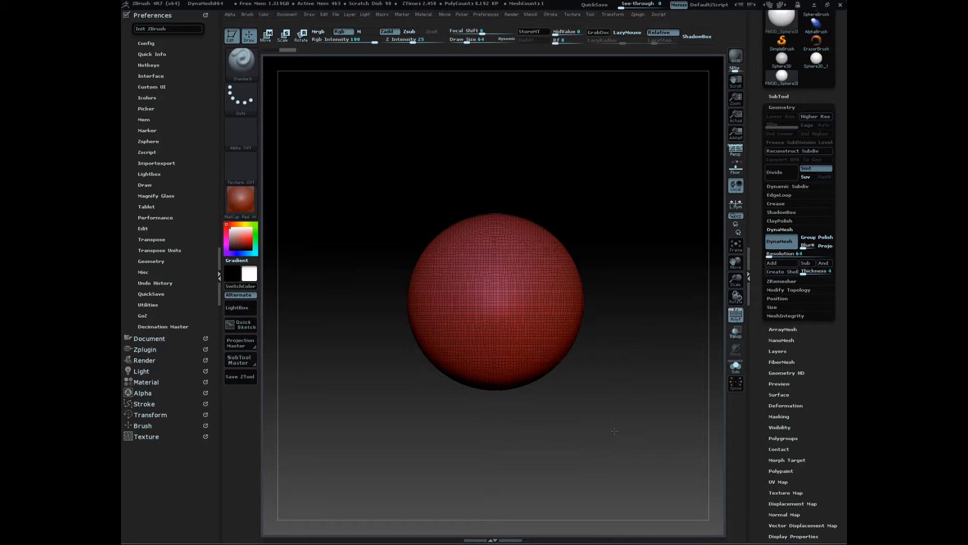
{"action": "left_click_drag", "start_coordinate": [615, 431], "coordinate": [610, 454], "text": "ctrl"}
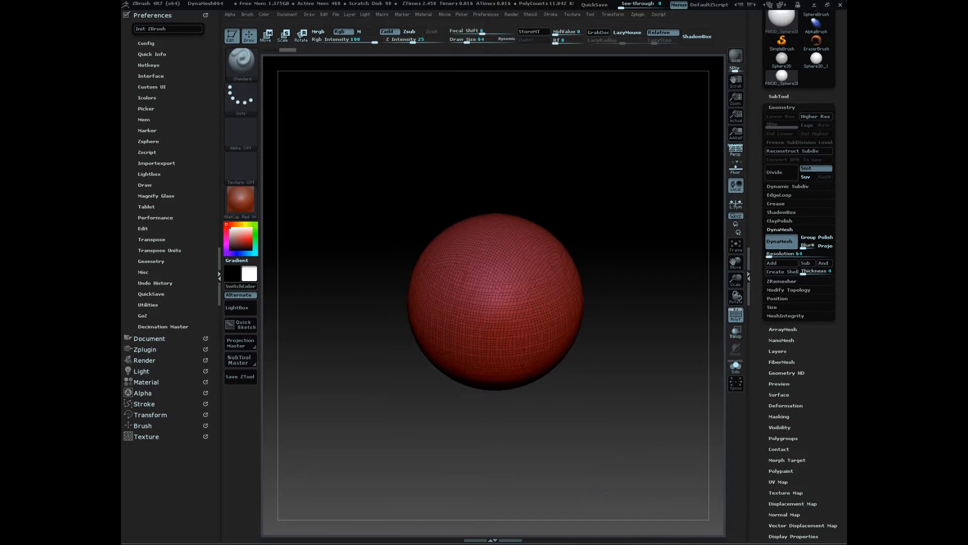
{"action": "left_click_drag", "start_coordinate": [609, 493], "coordinate": [614, 476]}
{"action": "left_click_drag", "start_coordinate": [609, 415], "coordinate": [634, 437], "text": "alt"}
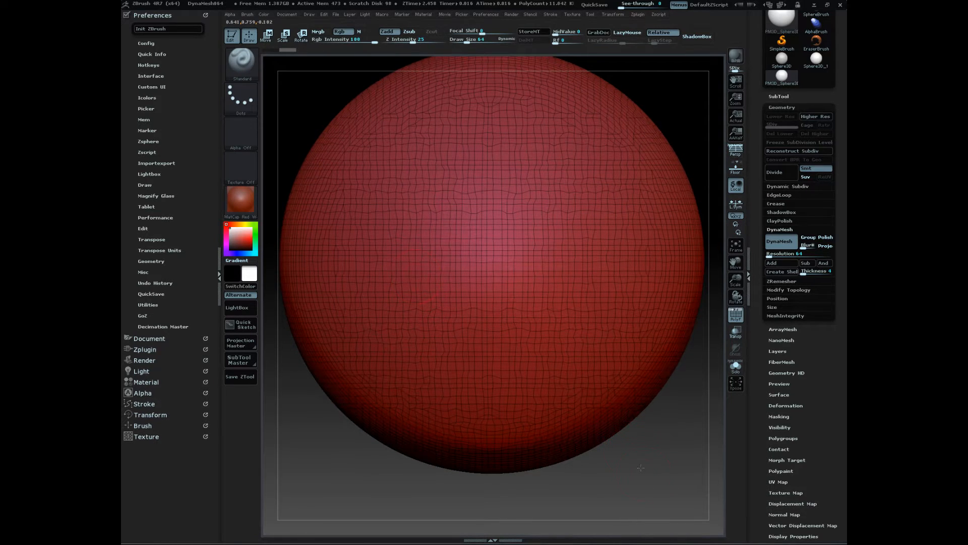
{"action": "mouse_move", "coordinate": [640, 467]}
{"action": "left_mouse_down", "text": "alt"}
{"action": "mouse_move", "coordinate": [652, 496]}
{"action": "mouse_move", "coordinate": [649, 456]}
{"action": "mouse_move", "coordinate": [666, 485]}
{"action": "left_mouse_up", "text": "alt"}
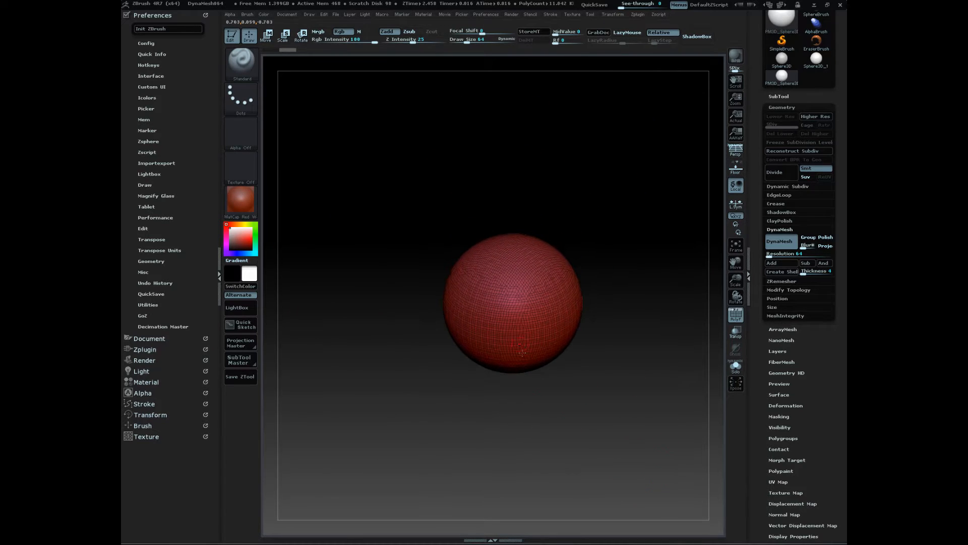
- Choose the Move brush and set its draw size to 412
{"action": "key", "text": "b"}
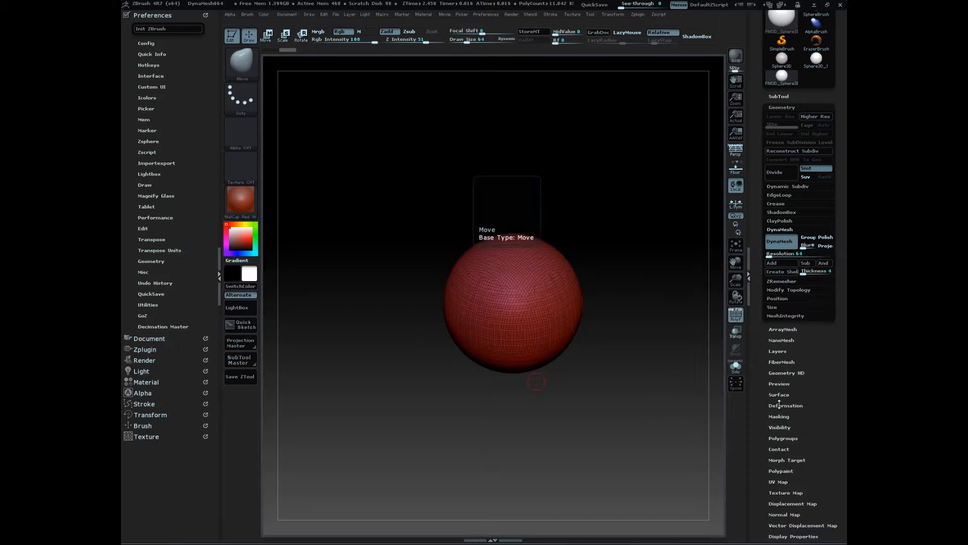
{"action": "left_click", "coordinate": [782, 396]}
{"action": "key", "text": "s"}
{"action": "left_click_drag", "start_coordinate": [557, 321], "coordinate": [595, 320]}
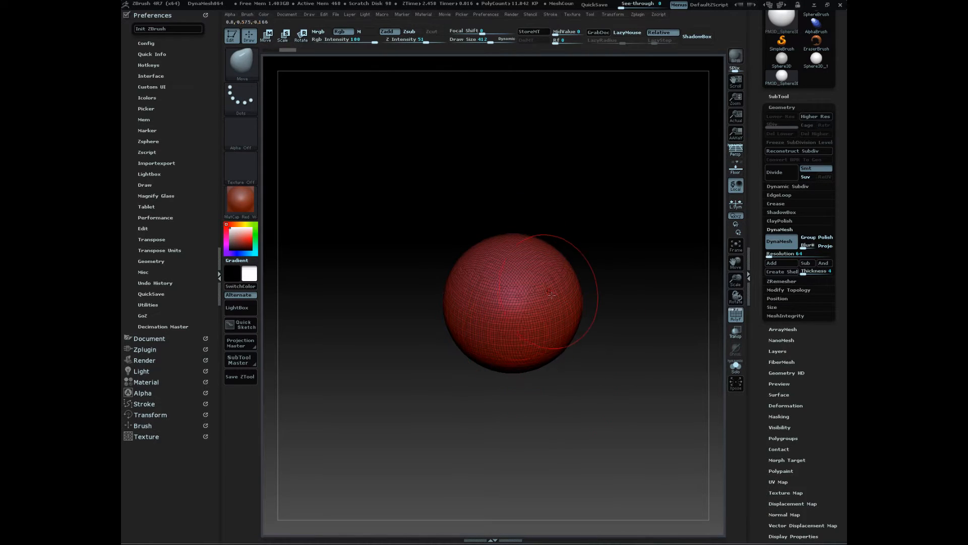
{"action": "key", "text": "shift"}
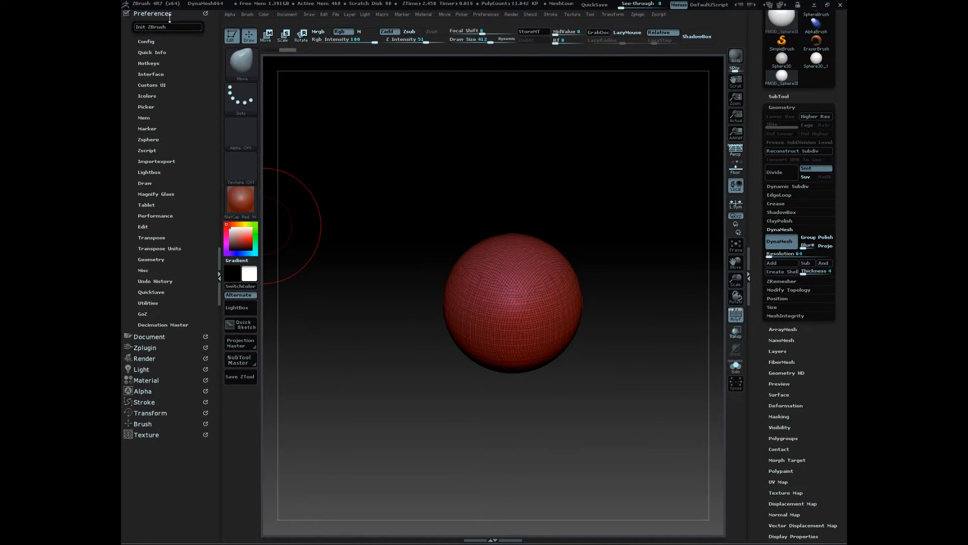
- Activate X-axis symmetry for the sphere and turn on perspective with the floor grid
{"action": "left_click", "coordinate": [171, 16]}
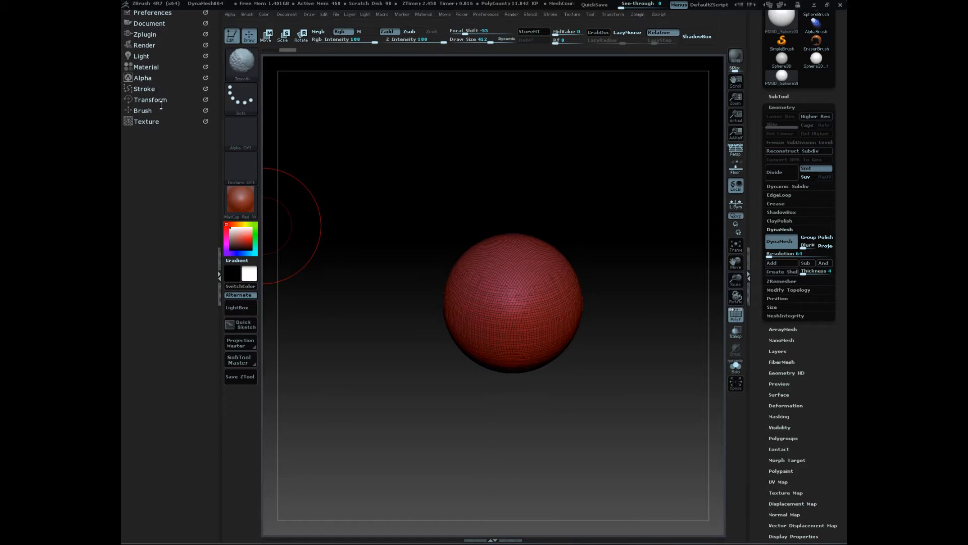
{"action": "left_click", "coordinate": [151, 100]}
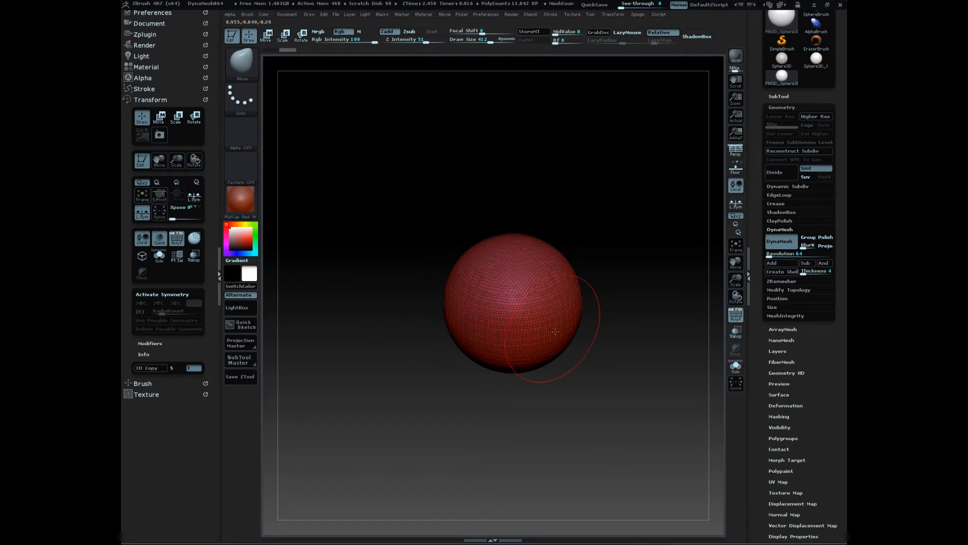
{"action": "key", "text": "x"}
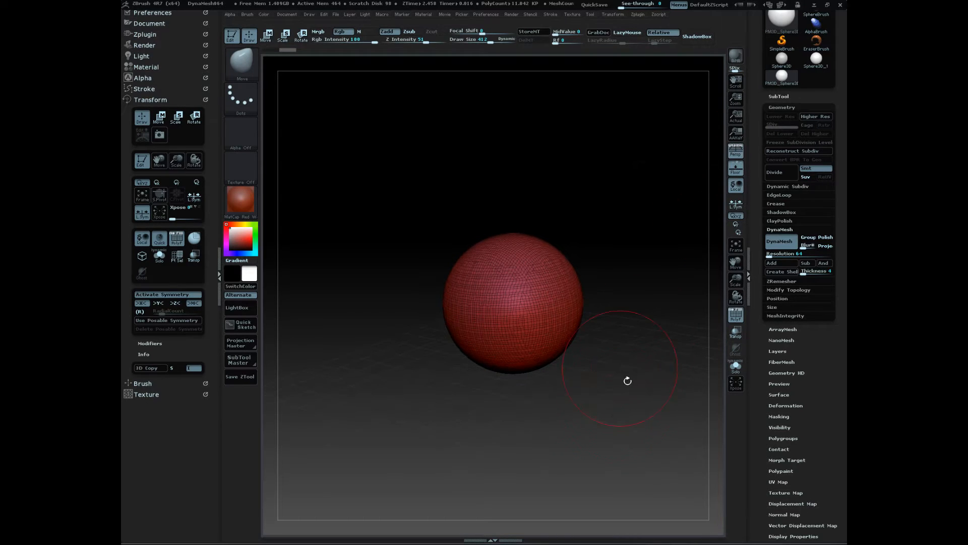
- Flatten the canvas background to a uniform grey by lowering the document's gradient Range to its minimum
{"action": "left_click_drag", "start_coordinate": [627, 380], "coordinate": [622, 463]}
{"action": "left_click_drag", "start_coordinate": [624, 414], "coordinate": [652, 478], "text": "alt"}
{"action": "left_click_drag", "start_coordinate": [647, 438], "coordinate": [638, 267], "text": "alt"}
{"action": "left_click_drag", "start_coordinate": [645, 352], "coordinate": [651, 382], "text": "alt"}
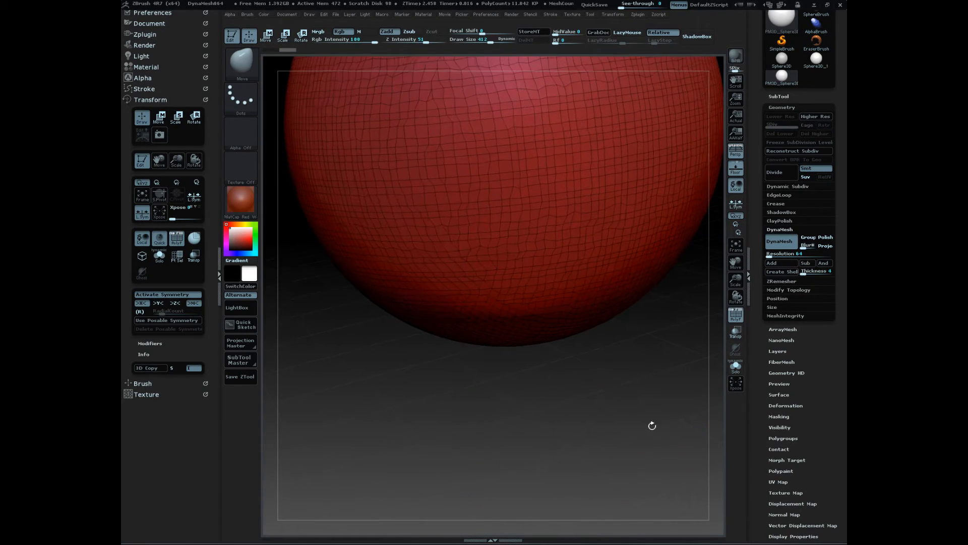
{"action": "left_click", "coordinate": [148, 97]}
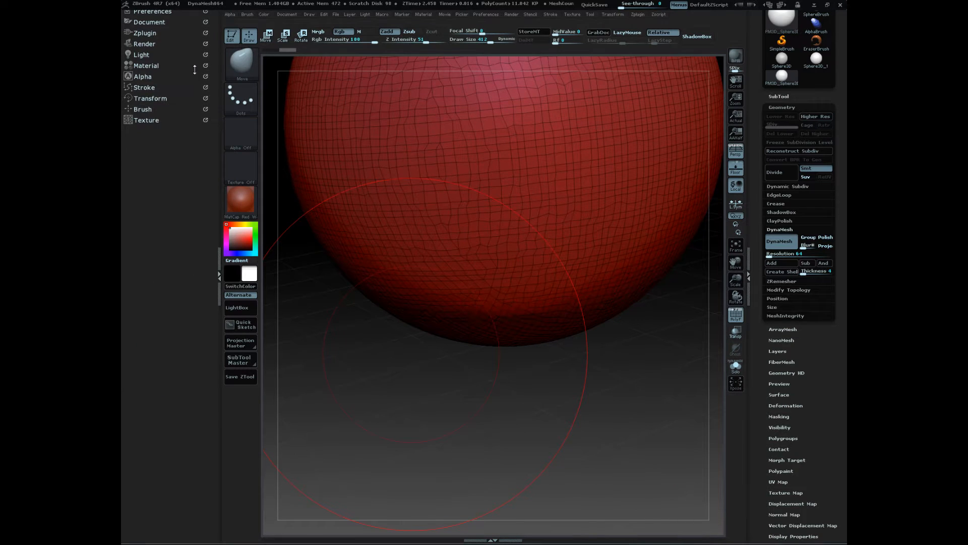
{"action": "left_click", "coordinate": [163, 24]}
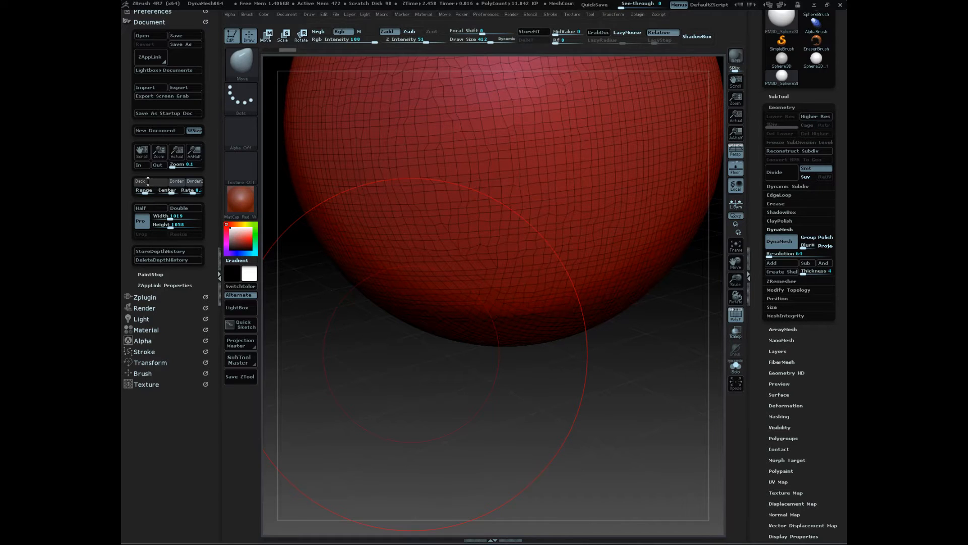
{"action": "left_click_drag", "start_coordinate": [145, 193], "coordinate": [133, 190]}
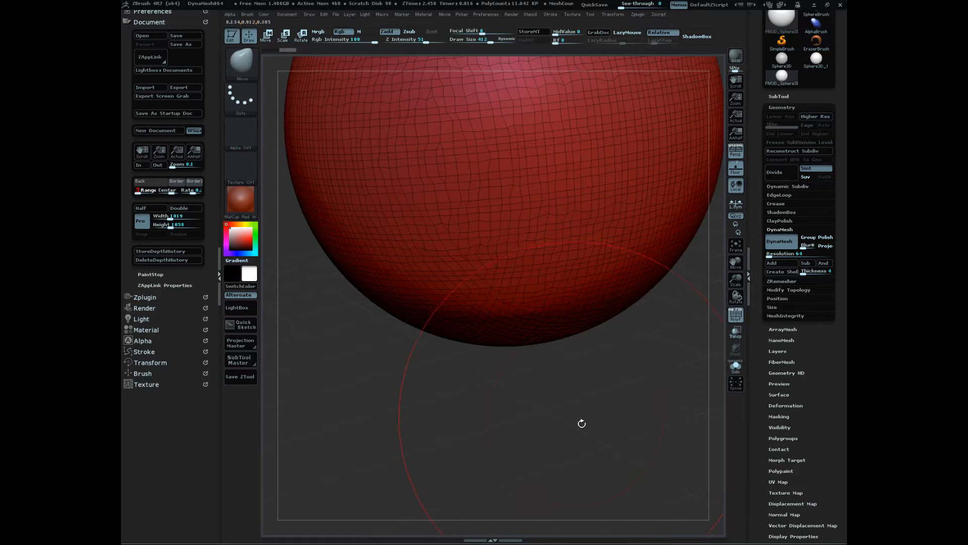
- Reduce the Move brush's draw size to 14
{"action": "mouse_move", "coordinate": [574, 428]}
{"action": "left_mouse_down"}
{"action": "mouse_move", "coordinate": [544, 460]}
{"action": "mouse_move", "coordinate": [560, 465]}
{"action": "mouse_move", "coordinate": [551, 349]}
{"action": "mouse_move", "coordinate": [623, 335]}
{"action": "left_mouse_up"}
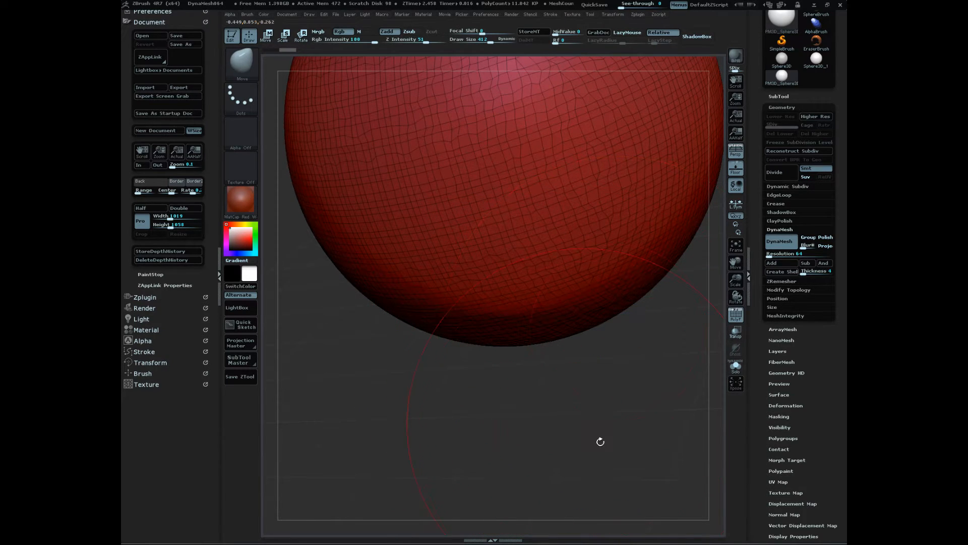
{"action": "left_click_drag", "start_coordinate": [600, 441], "coordinate": [534, 363]}
{"action": "left_click_drag", "start_coordinate": [565, 394], "coordinate": [618, 432], "text": "alt"}
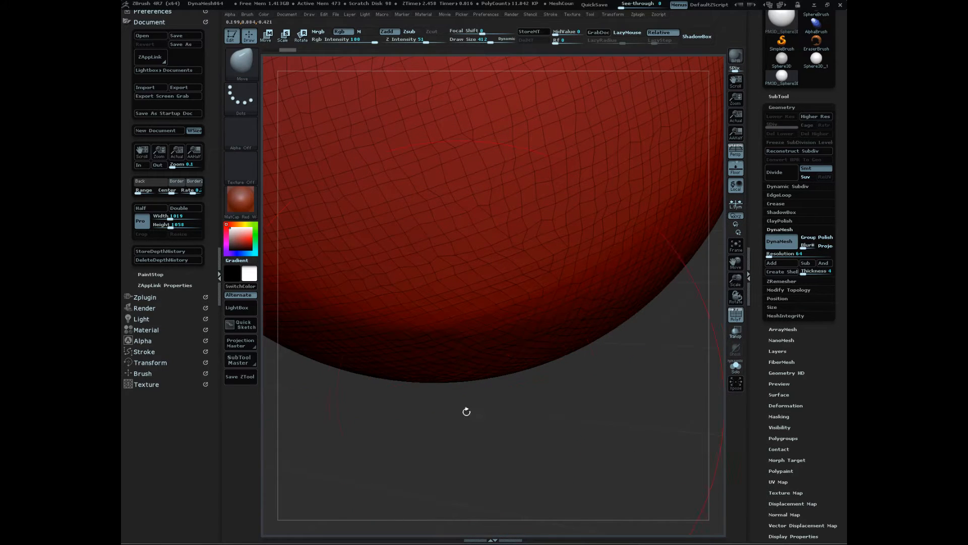
{"action": "key", "text": "s"}
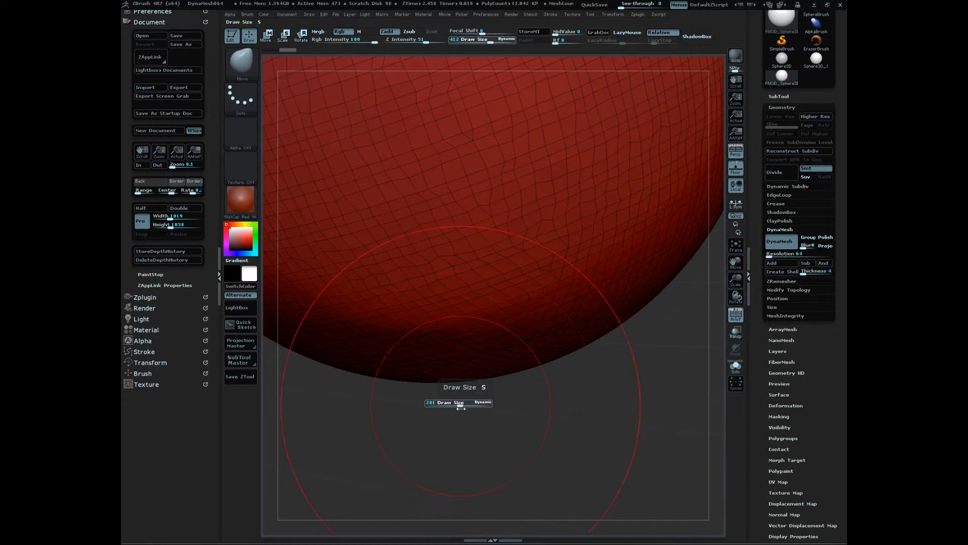
{"action": "left_click_drag", "start_coordinate": [458, 407], "coordinate": [440, 411]}
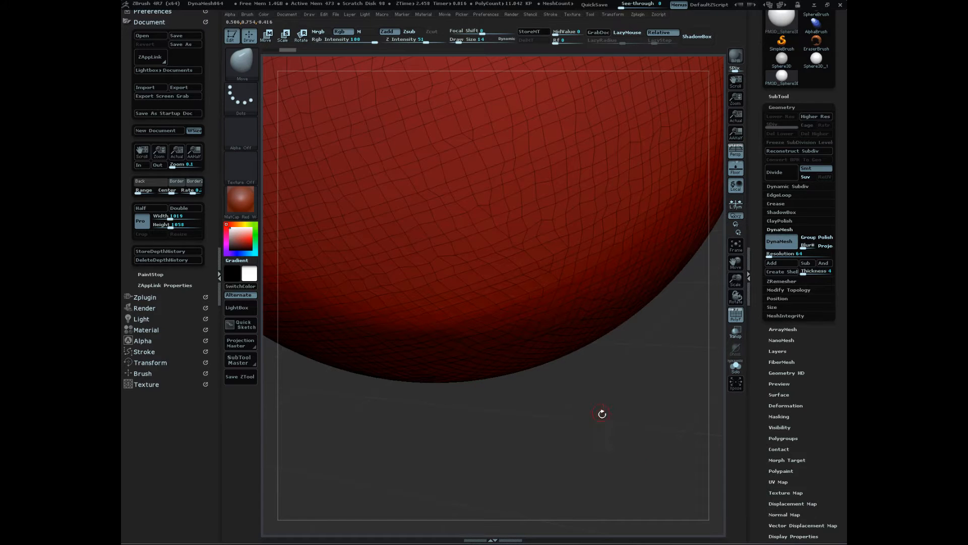
- Turn off perspective and frame the whole sphere in a straight-on view above the floor line
{"action": "left_click_drag", "start_coordinate": [608, 434], "coordinate": [637, 464]}
{"action": "left_click", "coordinate": [734, 153]}
{"action": "left_click_drag", "start_coordinate": [645, 364], "coordinate": [640, 465], "text": "alt"}
{"action": "left_click_drag", "start_coordinate": [618, 345], "coordinate": [617, 424], "text": "alt"}
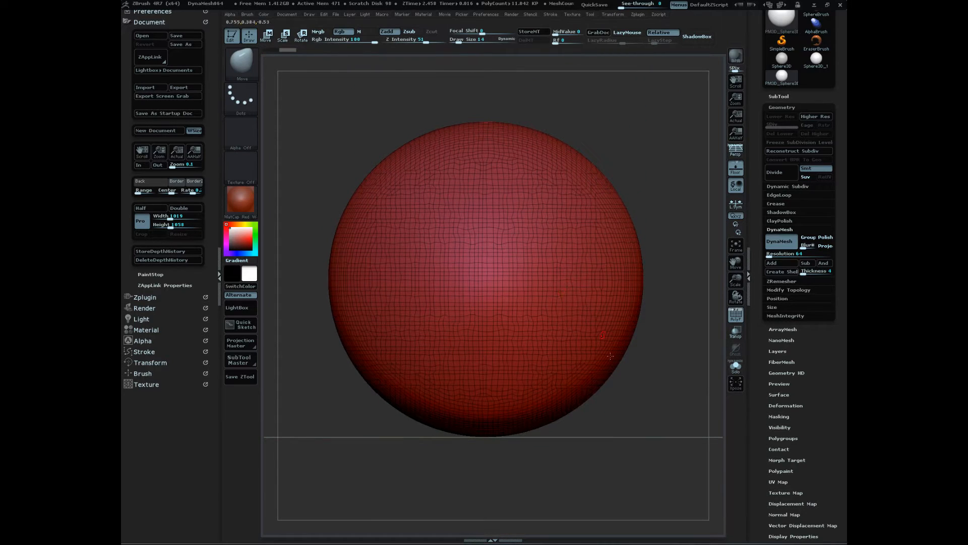
{"action": "left_click_drag", "start_coordinate": [645, 424], "coordinate": [606, 394]}
- Set the Move brush's draw size to 114 and turn on local symmetry for the sphere
{"action": "key", "text": "s"}
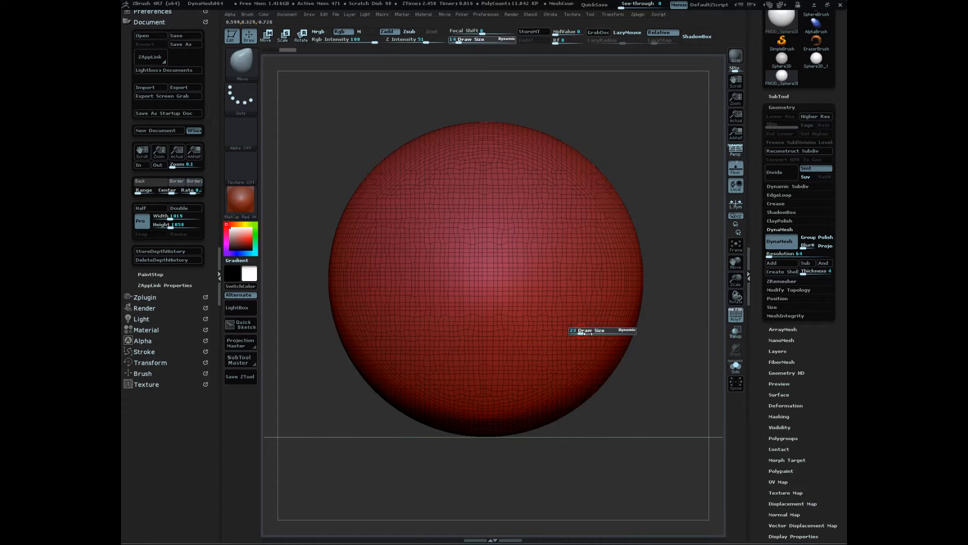
{"action": "left_click_drag", "start_coordinate": [595, 332], "coordinate": [593, 331]}
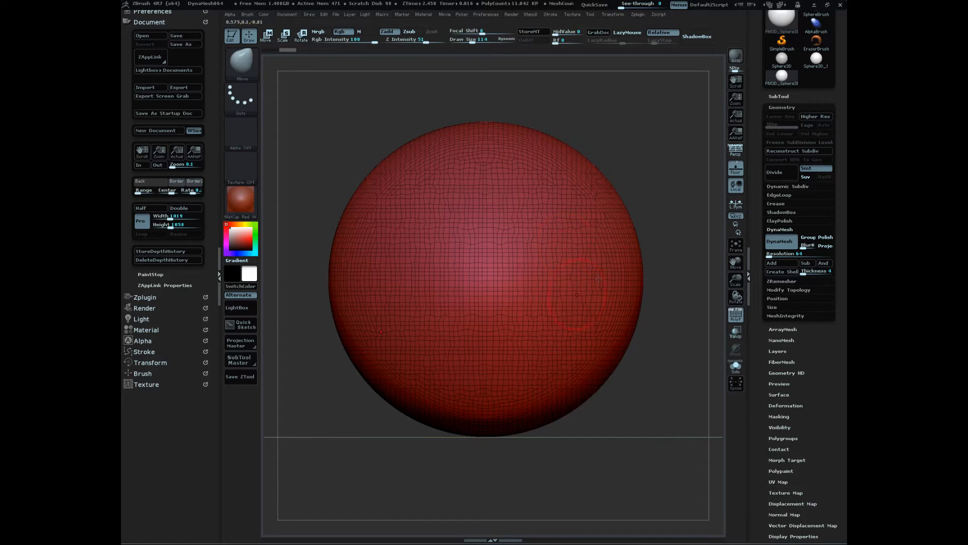
{"action": "left_click_drag", "start_coordinate": [650, 385], "coordinate": [632, 399]}
{"action": "left_click_drag", "start_coordinate": [640, 330], "coordinate": [730, 206]}
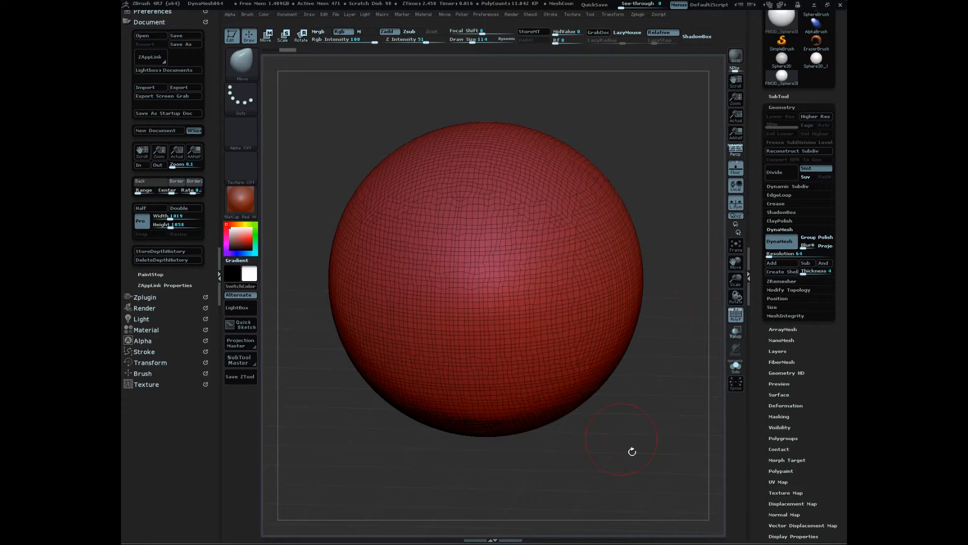
{"action": "left_click_drag", "start_coordinate": [631, 451], "coordinate": [634, 418], "text": "shift"}
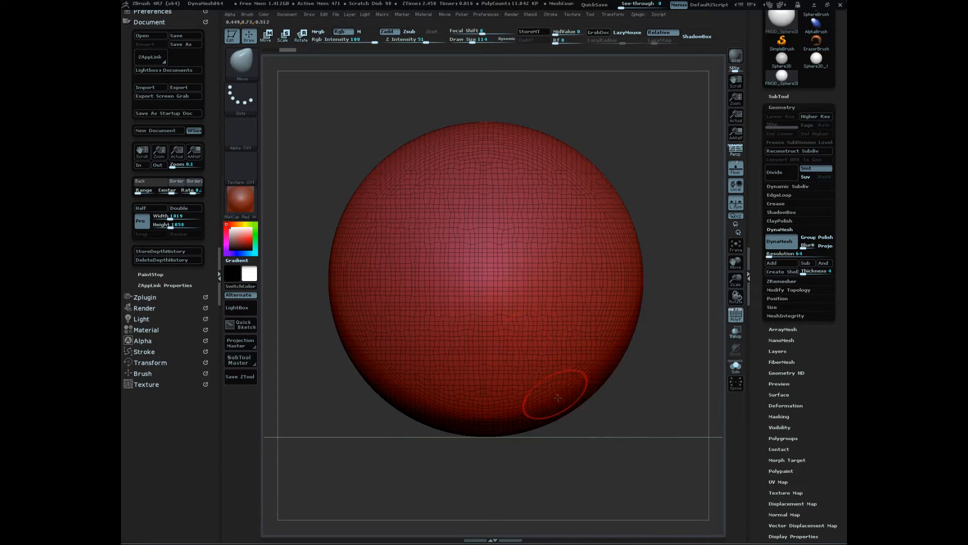
- Enlarge the Move brush's draw size to 258 and turn off the floor grid
{"action": "key", "text": "s"}
{"action": "left_click_drag", "start_coordinate": [556, 393], "coordinate": [565, 392]}
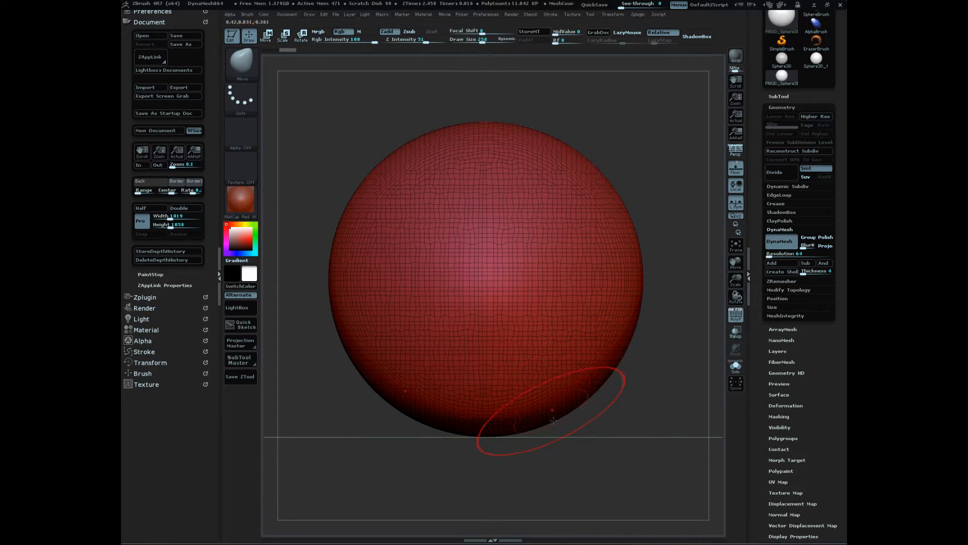
{"action": "left_click", "coordinate": [738, 173]}
{"action": "mouse_move", "coordinate": [625, 420]}
{"action": "left_mouse_down", "text": "alt"}
{"action": "mouse_move", "coordinate": [648, 459]}
{"action": "mouse_move", "coordinate": [641, 422]}
{"action": "left_mouse_up", "text": "alt"}
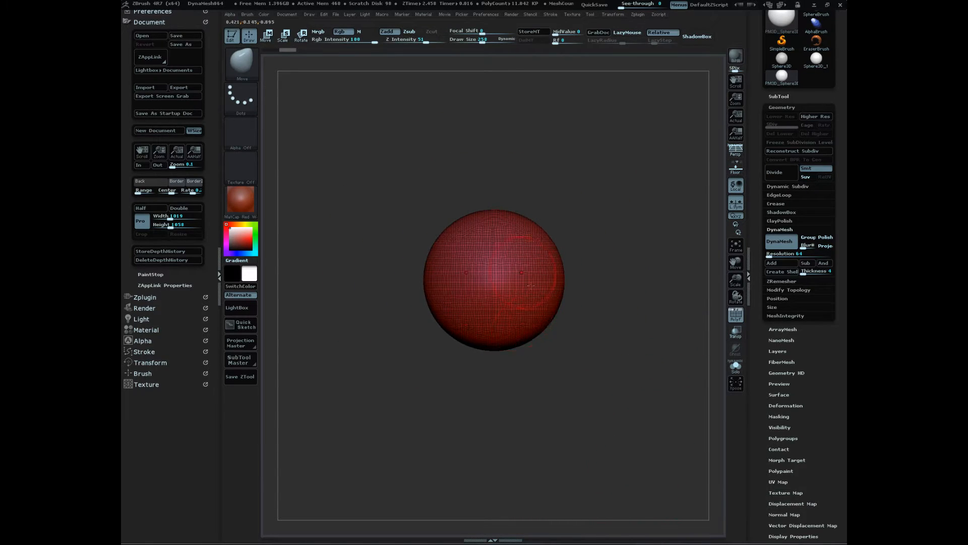
- Pull the sphere's lower front outward and downward with the Move brush to form a symmetrical jaw-like protrusion
{"action": "left_click_drag", "start_coordinate": [516, 339], "coordinate": [523, 367]}
{"action": "mouse_move", "coordinate": [596, 435]}
{"action": "left_mouse_down"}
{"action": "mouse_move", "coordinate": [592, 457]}
{"action": "mouse_move", "coordinate": [616, 467]}
{"action": "mouse_move", "coordinate": [620, 446]}
{"action": "left_mouse_up"}
{"action": "left_click_drag", "start_coordinate": [509, 343], "coordinate": [527, 341]}
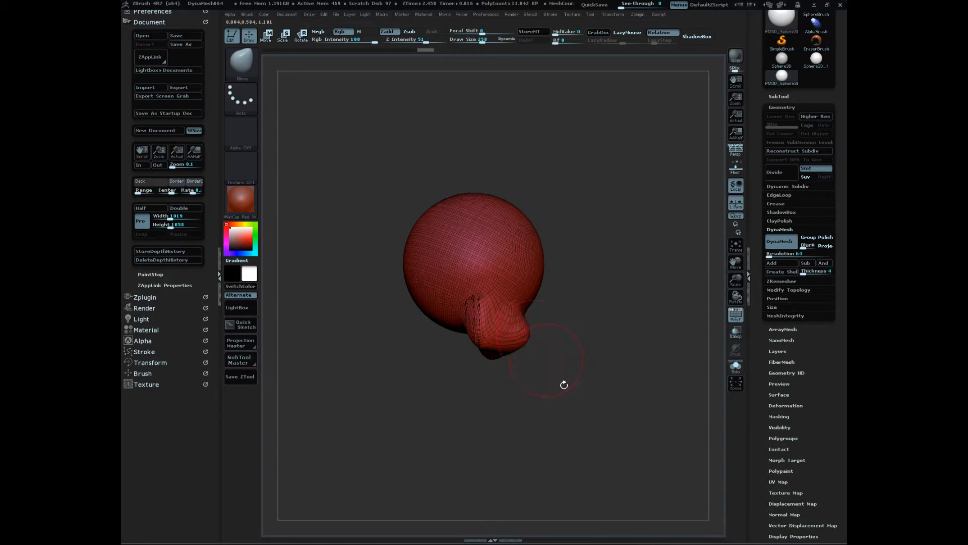
{"action": "mouse_move", "coordinate": [564, 385]}
{"action": "left_mouse_down"}
{"action": "mouse_move", "coordinate": [558, 470]}
{"action": "mouse_move", "coordinate": [561, 444]}
{"action": "mouse_move", "coordinate": [590, 474]}
{"action": "mouse_move", "coordinate": [625, 445]}
{"action": "mouse_move", "coordinate": [592, 448]}
{"action": "left_mouse_up"}
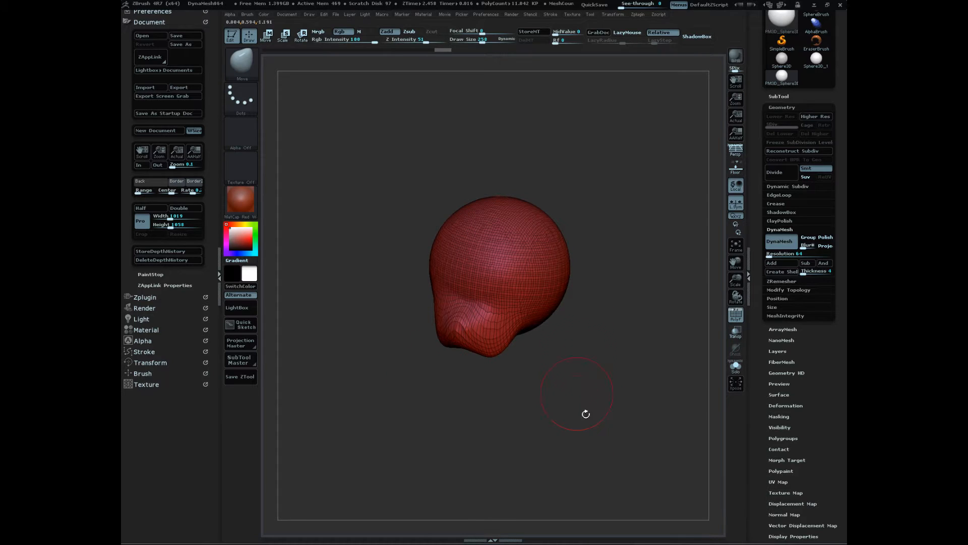
{"action": "mouse_move", "coordinate": [585, 413]}
{"action": "left_mouse_down"}
{"action": "mouse_move", "coordinate": [616, 398]}
{"action": "mouse_move", "coordinate": [539, 387]}
{"action": "left_mouse_up"}
- Broaden the front protrusion with the Move brush at draw size 366 and remesh the form with DynaMesh
{"action": "key", "text": "s"}
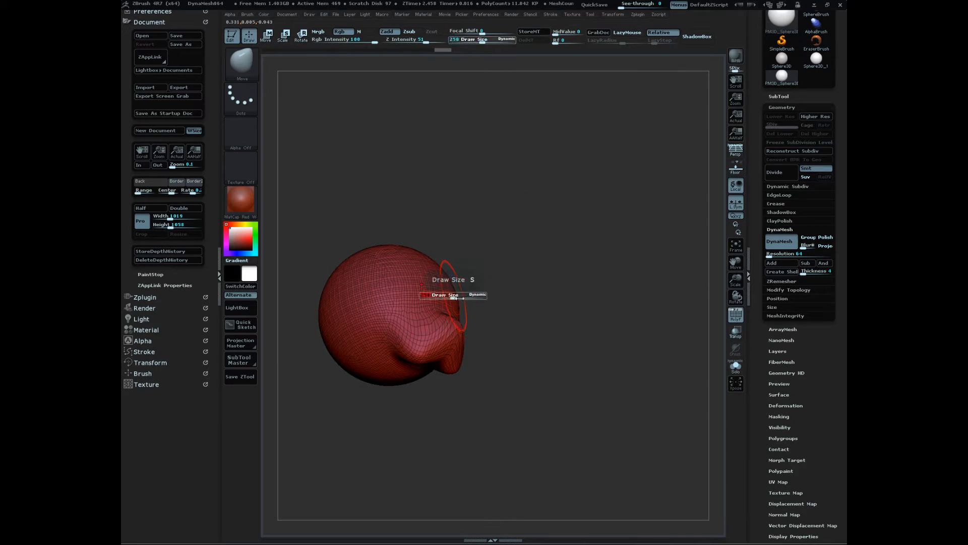
{"action": "mouse_move", "coordinate": [456, 298]}
{"action": "left_mouse_down"}
{"action": "mouse_move", "coordinate": [519, 443]}
{"action": "mouse_move", "coordinate": [530, 389]}
{"action": "mouse_move", "coordinate": [564, 467]}
{"action": "left_mouse_up"}
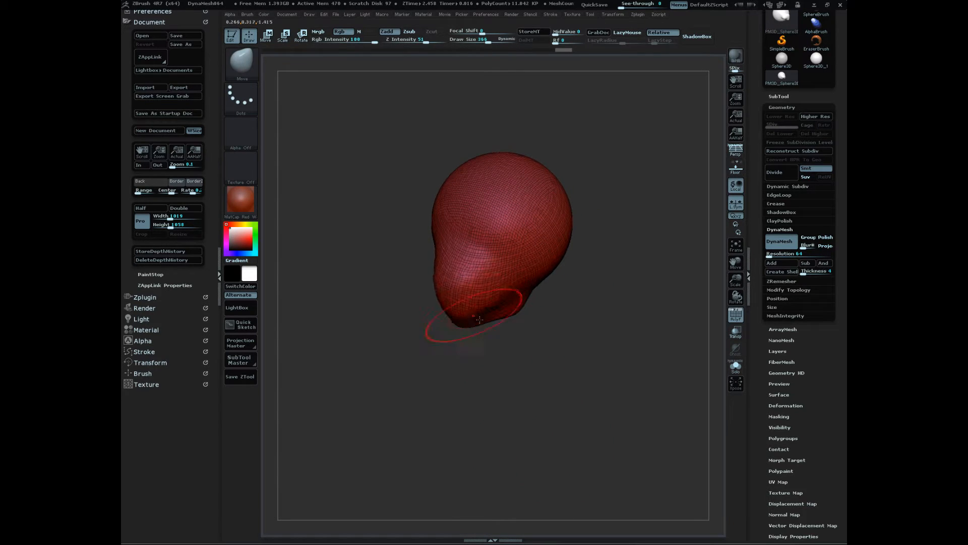
{"action": "mouse_move", "coordinate": [514, 363]}
{"action": "left_mouse_down"}
{"action": "mouse_move", "coordinate": [540, 417]}
{"action": "mouse_move", "coordinate": [577, 408]}
{"action": "mouse_move", "coordinate": [564, 456]}
{"action": "mouse_move", "coordinate": [558, 421]}
{"action": "mouse_move", "coordinate": [584, 432]}
{"action": "mouse_move", "coordinate": [580, 383]}
{"action": "mouse_move", "coordinate": [605, 439]}
{"action": "mouse_move", "coordinate": [584, 407]}
{"action": "mouse_move", "coordinate": [601, 467]}
{"action": "mouse_move", "coordinate": [605, 438]}
{"action": "mouse_move", "coordinate": [580, 443]}
{"action": "mouse_move", "coordinate": [592, 440]}
{"action": "mouse_move", "coordinate": [584, 403]}
{"action": "mouse_move", "coordinate": [599, 441]}
{"action": "mouse_move", "coordinate": [580, 474]}
{"action": "left_mouse_up"}
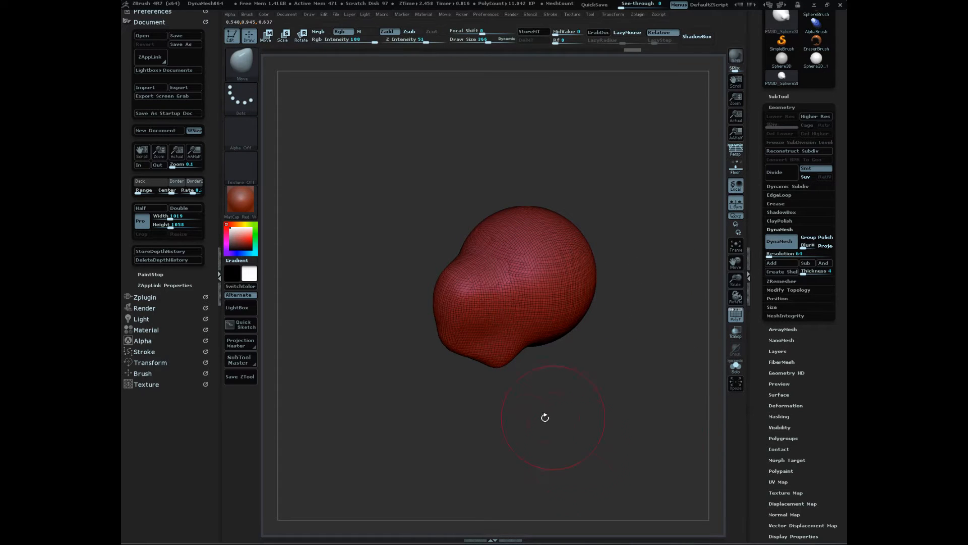
{"action": "left_click_drag", "start_coordinate": [607, 432], "coordinate": [583, 459]}
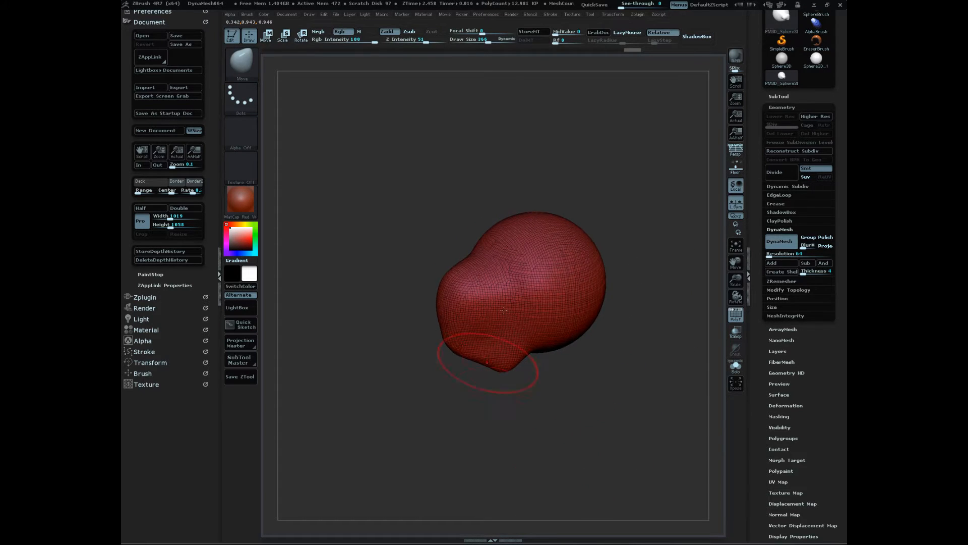
{"action": "mouse_move", "coordinate": [597, 426]}
{"action": "left_mouse_down"}
{"action": "mouse_move", "coordinate": [621, 426]}
{"action": "mouse_move", "coordinate": [622, 443]}
{"action": "mouse_move", "coordinate": [579, 428]}
{"action": "mouse_move", "coordinate": [634, 409]}
{"action": "mouse_move", "coordinate": [640, 454]}
{"action": "mouse_move", "coordinate": [648, 432]}
{"action": "left_mouse_up"}
- Flatten the front end of the protrusion with the hPolish brush
{"action": "key", "text": "b"}
{"action": "key", "text": "h"}
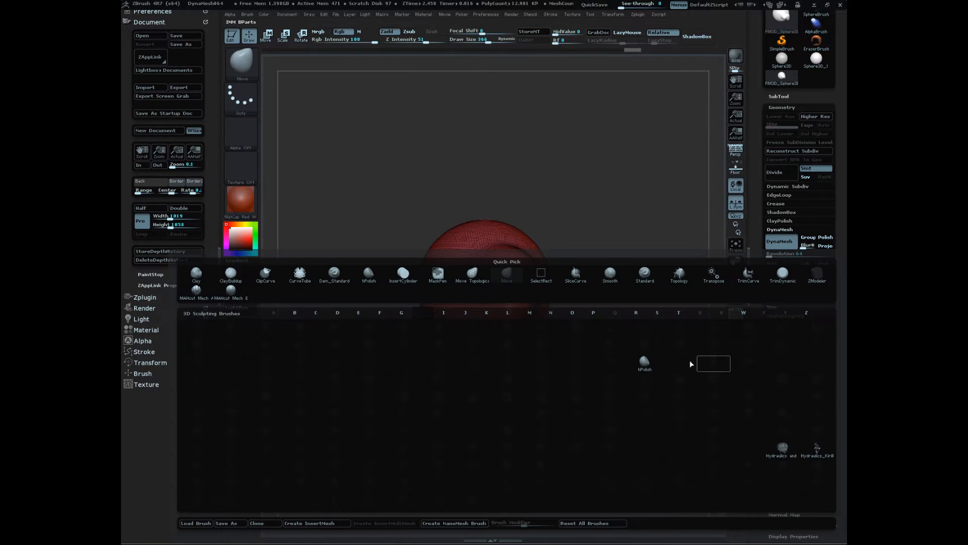
{"action": "left_click", "coordinate": [647, 365]}
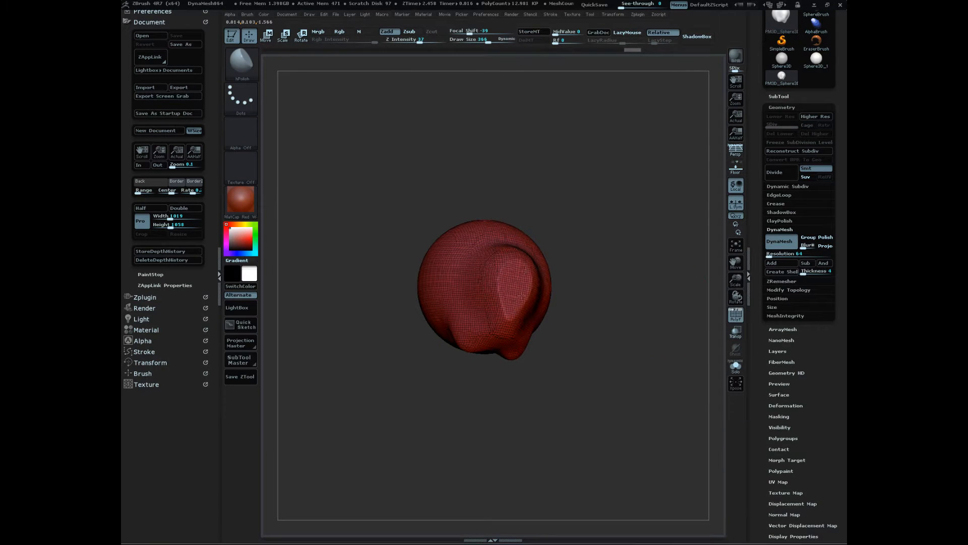
{"action": "mouse_move", "coordinate": [567, 323]}
{"action": "left_mouse_down"}
{"action": "mouse_move", "coordinate": [575, 326]}
{"action": "mouse_move", "coordinate": [516, 336]}
{"action": "left_mouse_up"}
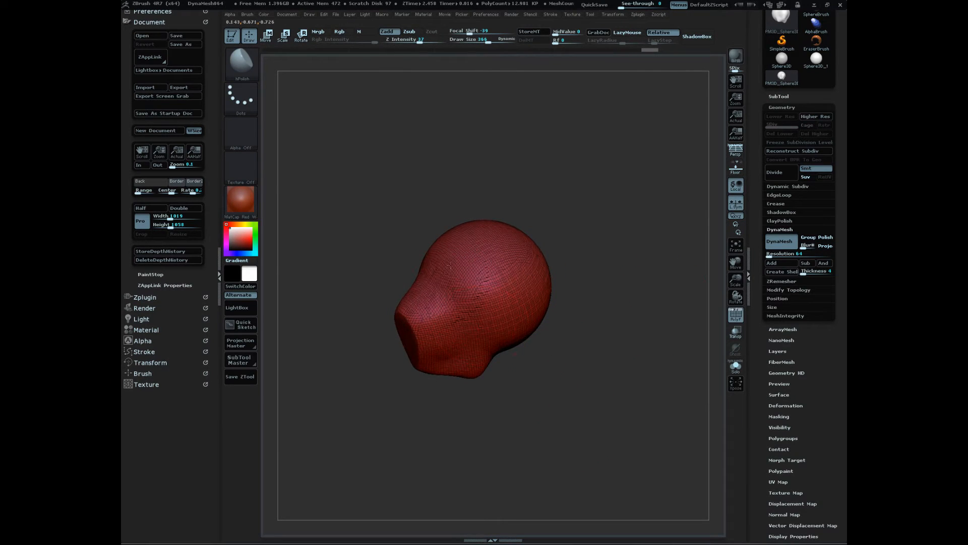
{"action": "mouse_move", "coordinate": [567, 389]}
{"action": "left_mouse_down", "text": "shift"}
{"action": "mouse_move", "coordinate": [605, 418]}
{"action": "mouse_move", "coordinate": [579, 413]}
{"action": "left_mouse_up", "text": "shift"}
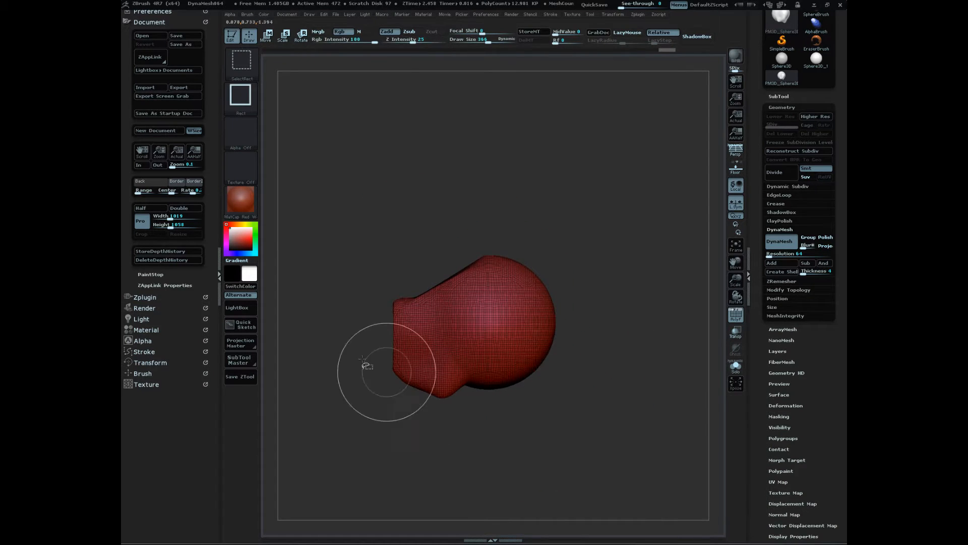
- Cut a sloping plane above the protrusion and a flat top across the form with the ClipCurve brush in side view
{"action": "left_click", "coordinate": [249, 64], "text": "ctrl+shift"}
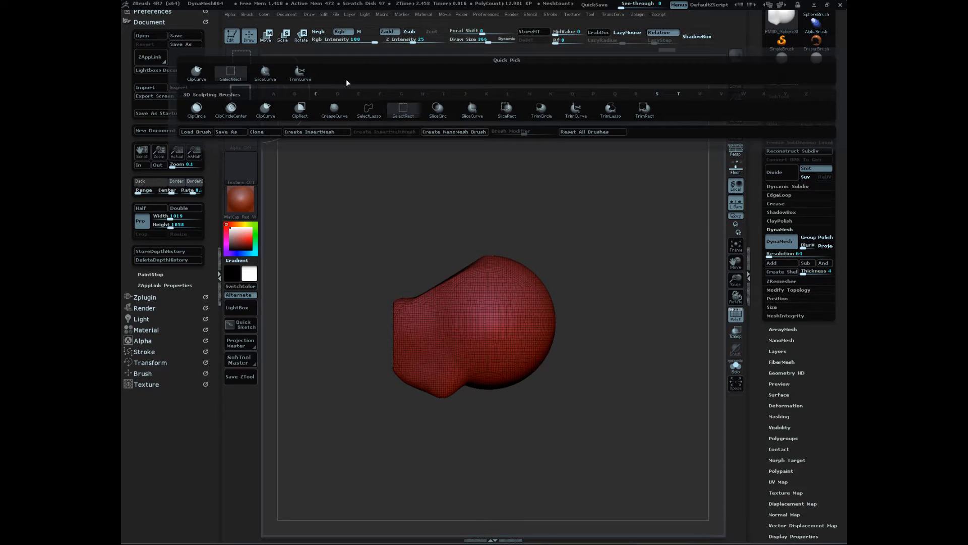
{"action": "left_click", "coordinate": [197, 73]}
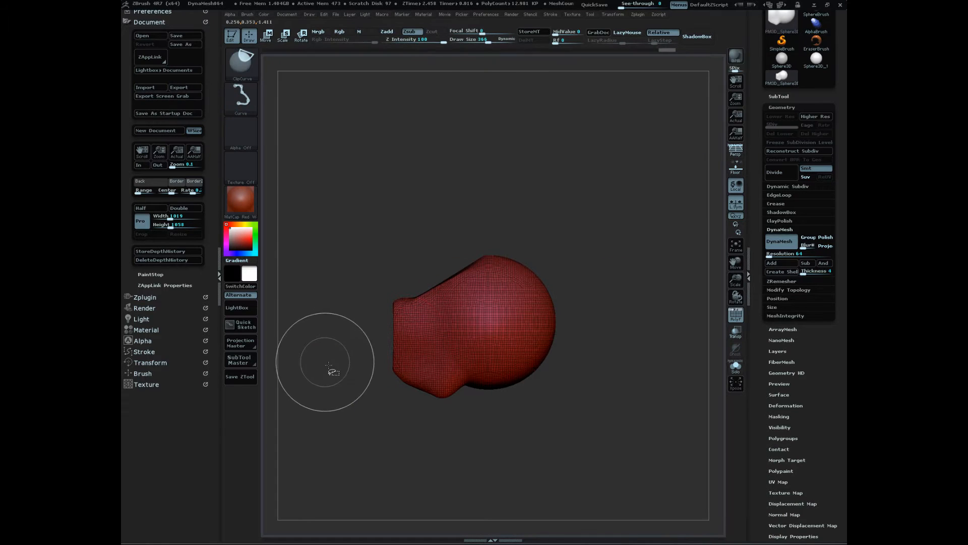
{"action": "mouse_move", "coordinate": [398, 319]}
{"action": "left_mouse_down", "text": "ctrl+shift"}
{"action": "mouse_move", "coordinate": [493, 257]}
{"action": "mouse_move", "coordinate": [561, 235]}
{"action": "mouse_move", "coordinate": [523, 250]}
{"action": "left_mouse_up", "text": "ctrl+shift"}
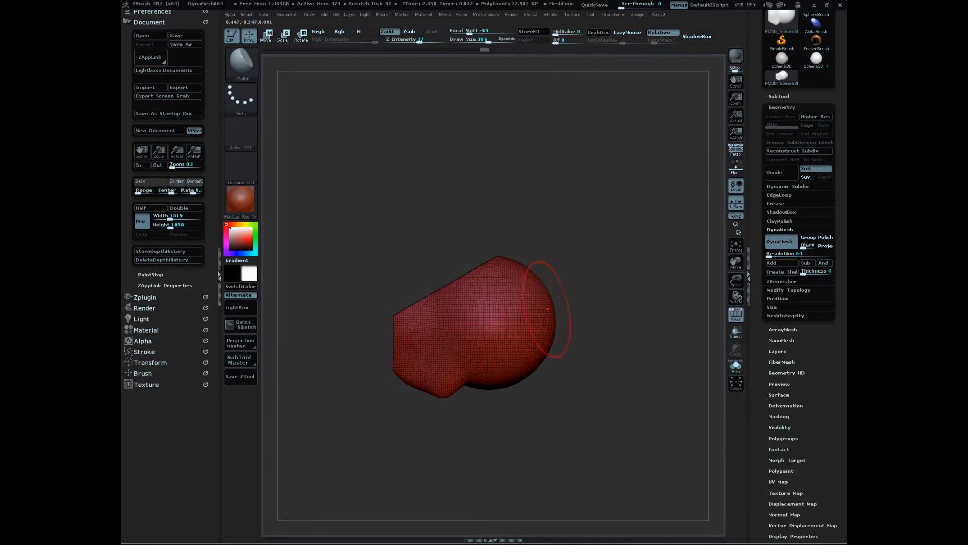
{"action": "mouse_move", "coordinate": [373, 267]}
{"action": "left_mouse_down", "text": "ctrl+shift"}
{"action": "mouse_move", "coordinate": [649, 264]}
{"action": "mouse_move", "coordinate": [646, 276]}
{"action": "left_mouse_up", "text": "ctrl+shift"}
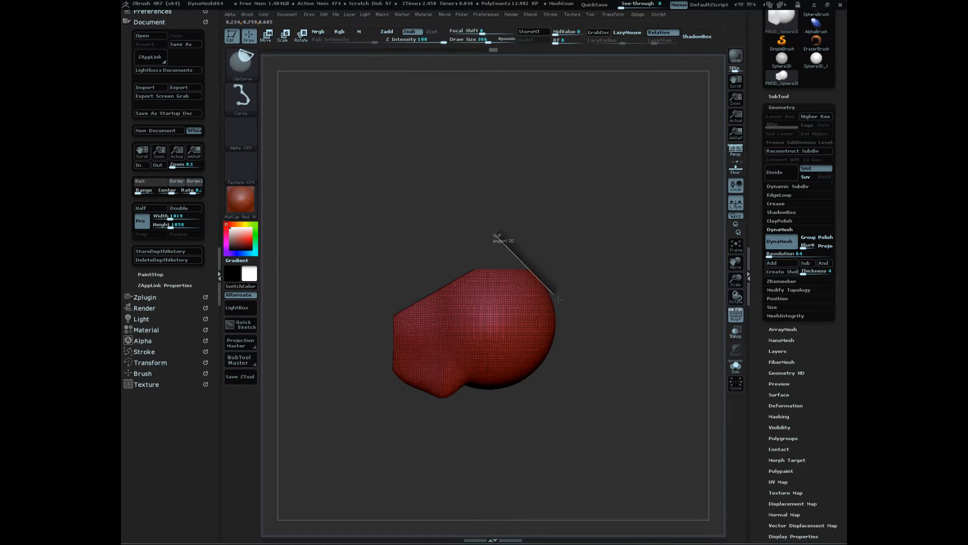
- Trim the upper back corner and the back of the form with angled and curved ClipCurve cuts
{"action": "left_click_drag", "start_coordinate": [557, 299], "coordinate": [562, 323], "text": "ctrl+shift"}
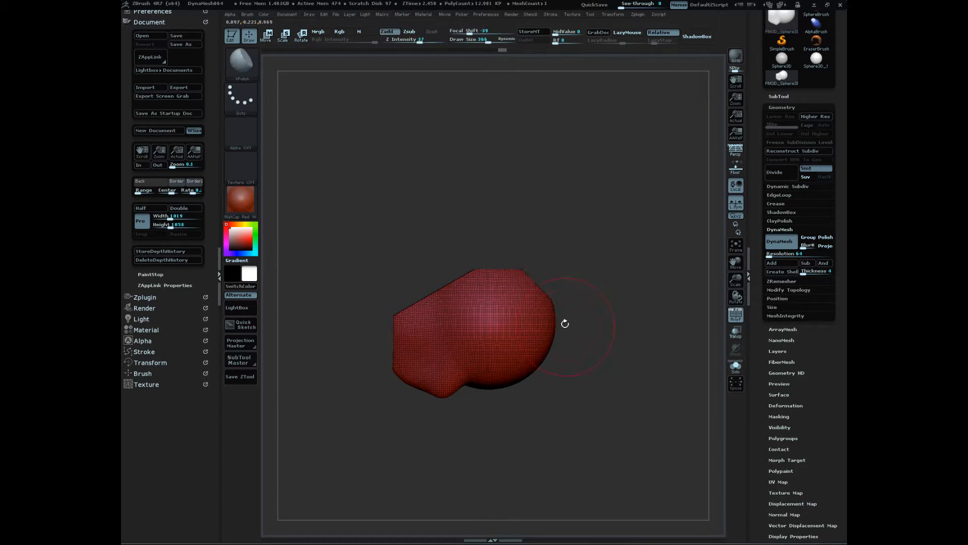
{"action": "left_click_drag", "start_coordinate": [493, 252], "coordinate": [527, 276], "text": "ctrl+shift"}
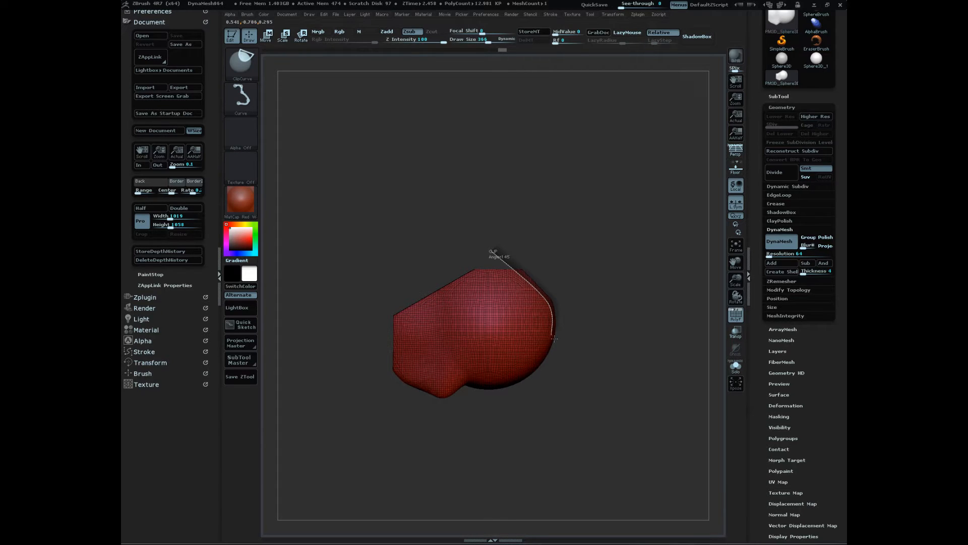
{"action": "left_click_drag", "start_coordinate": [556, 368], "coordinate": [555, 374], "text": "ctrl+shift"}
- Remesh the clipped form with DynaMesh and align it to a straight front view
{"action": "left_click_drag", "start_coordinate": [540, 512], "coordinate": [606, 368]}
{"action": "left_click_drag", "start_coordinate": [516, 356], "coordinate": [521, 380]}
{"action": "left_click_drag", "start_coordinate": [594, 383], "coordinate": [594, 435]}
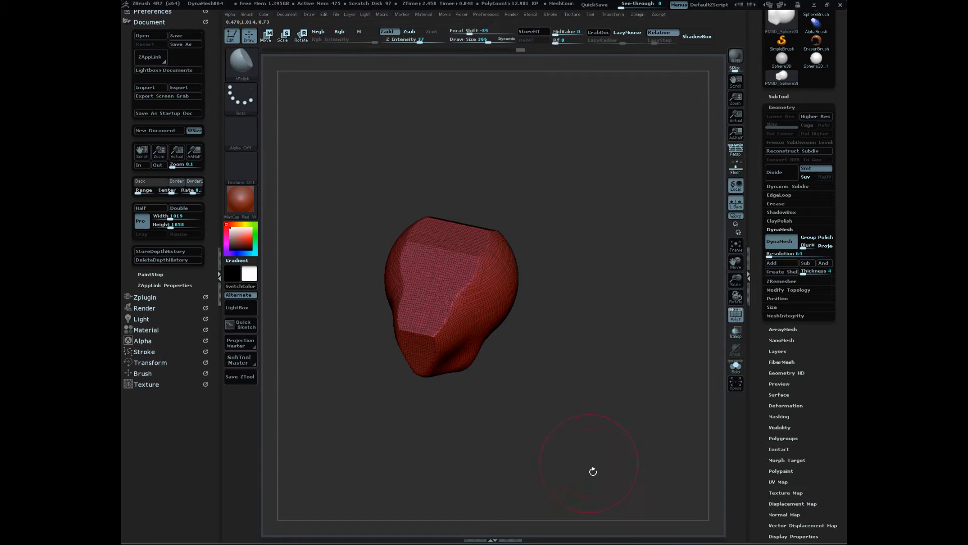
{"action": "left_click_drag", "start_coordinate": [592, 469], "coordinate": [557, 464]}
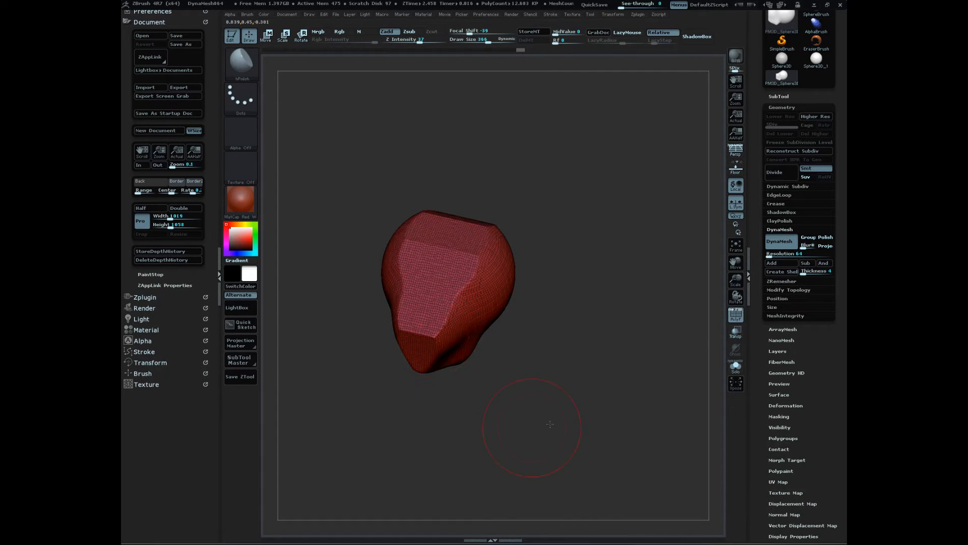
{"action": "left_click_drag", "start_coordinate": [550, 424], "coordinate": [581, 437]}
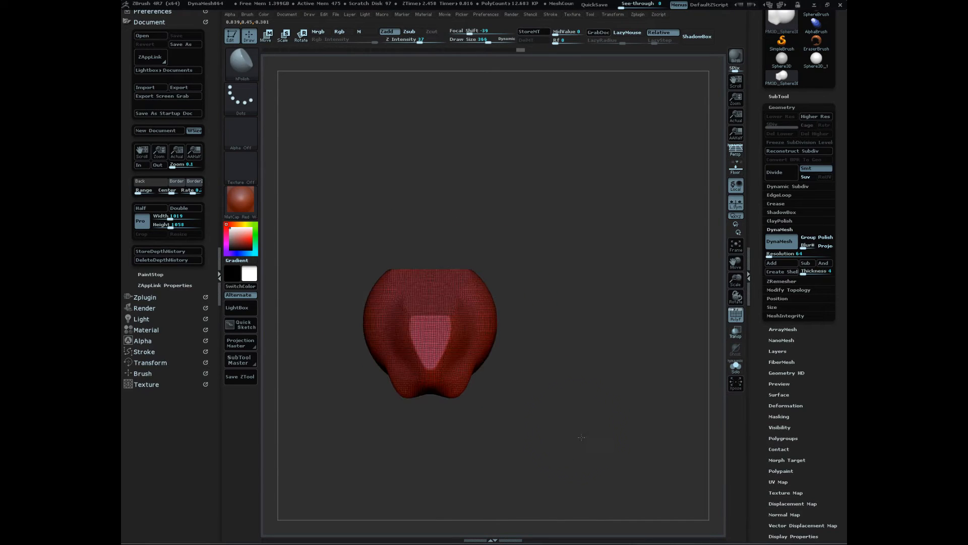
- Clip the sides of the form flat in front view and trim its underside with an angled cut in side view
{"action": "left_click_drag", "start_coordinate": [501, 183], "coordinate": [460, 470], "text": "ctrl+shift"}
{"action": "mouse_move", "coordinate": [535, 468]}
{"action": "left_mouse_down"}
{"action": "mouse_move", "coordinate": [567, 471]}
{"action": "mouse_move", "coordinate": [525, 477]}
{"action": "mouse_move", "coordinate": [582, 480]}
{"action": "mouse_move", "coordinate": [586, 520]}
{"action": "mouse_move", "coordinate": [590, 469]}
{"action": "mouse_move", "coordinate": [567, 483]}
{"action": "left_mouse_up"}
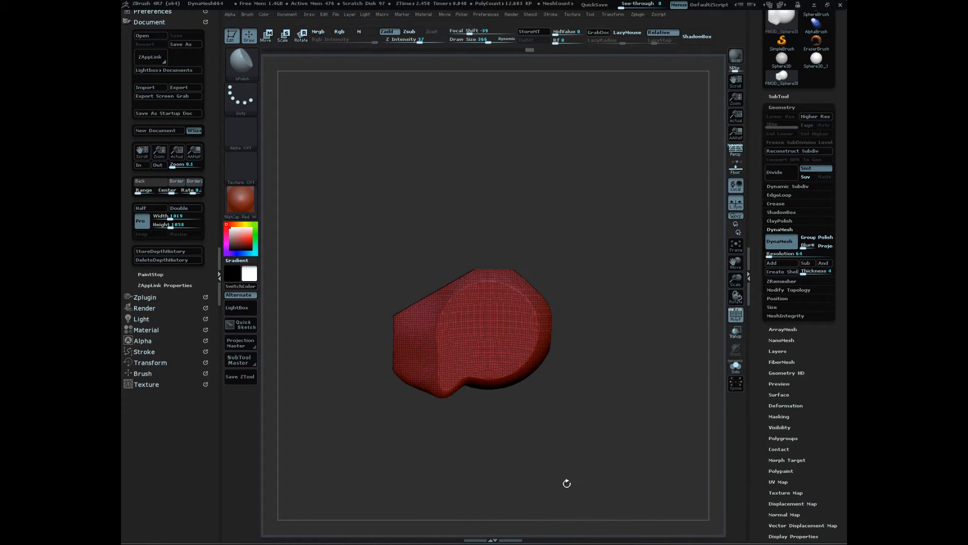
{"action": "mouse_move", "coordinate": [573, 447]}
{"action": "left_mouse_down", "text": "ctrl+shift"}
{"action": "mouse_move", "coordinate": [379, 378]}
{"action": "mouse_move", "coordinate": [343, 341]}
{"action": "left_mouse_up", "text": "ctrl+shift"}
{"action": "mouse_move", "coordinate": [545, 428]}
{"action": "left_mouse_down", "text": "ctrl+shift"}
{"action": "mouse_move", "coordinate": [411, 421]}
{"action": "mouse_move", "coordinate": [416, 371]}
{"action": "mouse_move", "coordinate": [406, 378]}
{"action": "mouse_move", "coordinate": [648, 444]}
{"action": "mouse_move", "coordinate": [620, 430]}
{"action": "mouse_move", "coordinate": [642, 458]}
{"action": "mouse_move", "coordinate": [605, 507]}
{"action": "mouse_move", "coordinate": [635, 440]}
{"action": "left_mouse_up", "text": "ctrl+shift"}
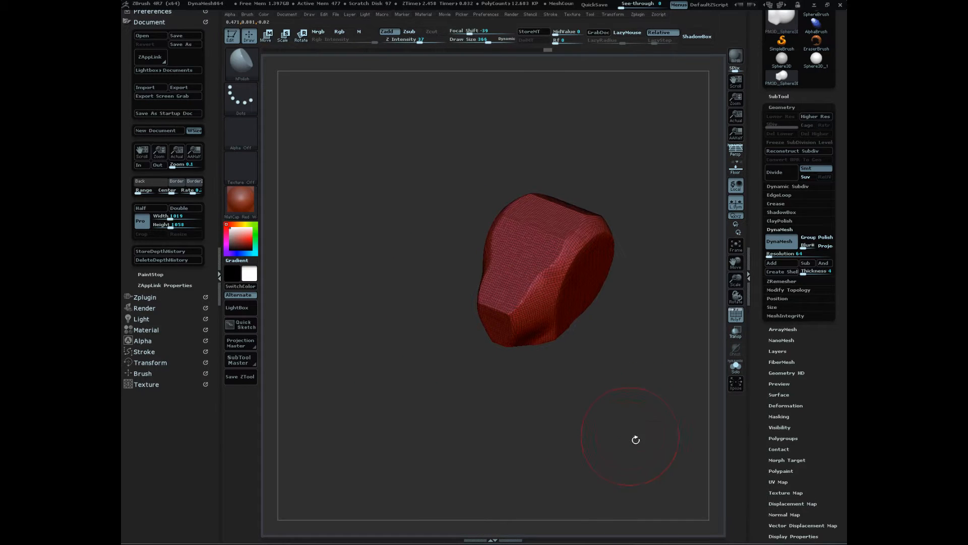
{"action": "left_click_drag", "start_coordinate": [617, 396], "coordinate": [620, 449]}
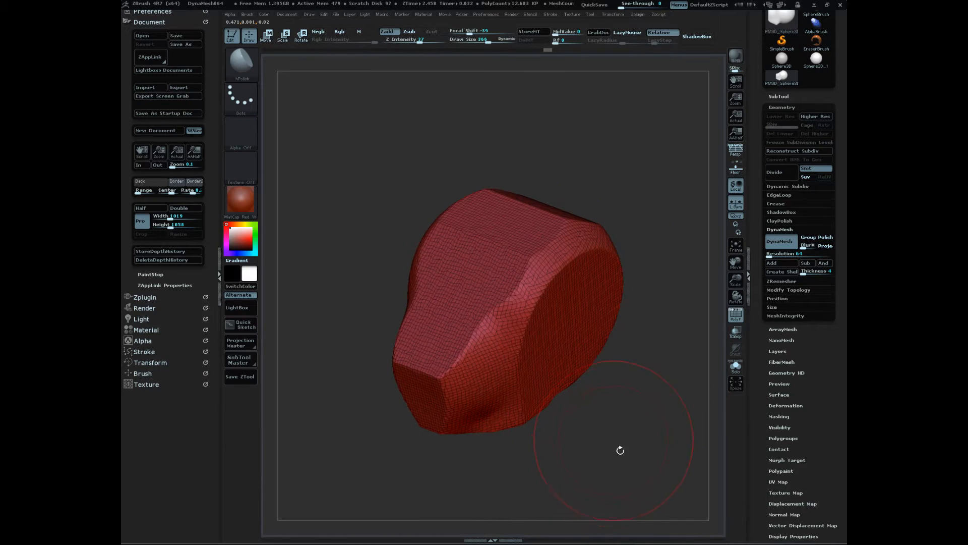
- Polish the top and side planes into clean facets with hPolish at draw size 222, and remesh the form
{"action": "key", "text": "b"}
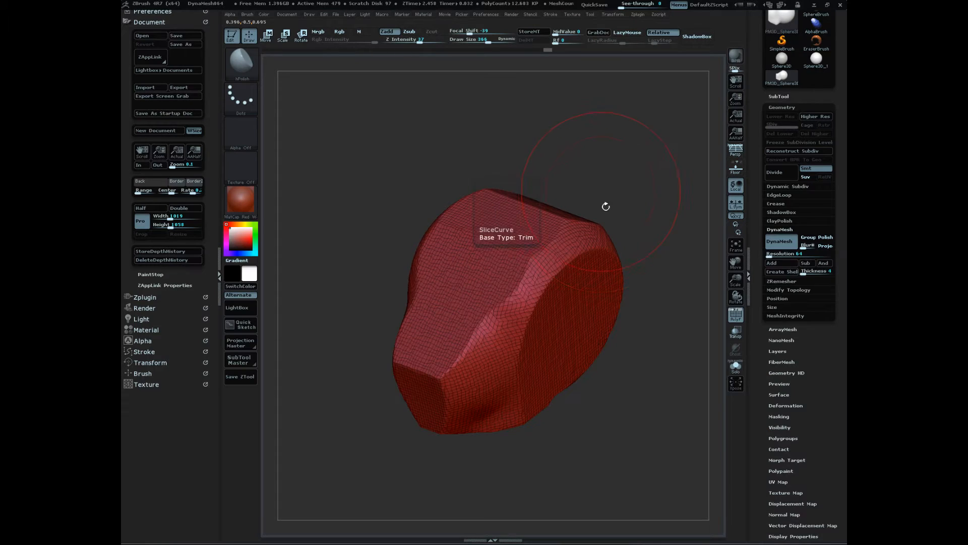
{"action": "key", "text": "s"}
{"action": "left_click_drag", "start_coordinate": [602, 232], "coordinate": [595, 231]}
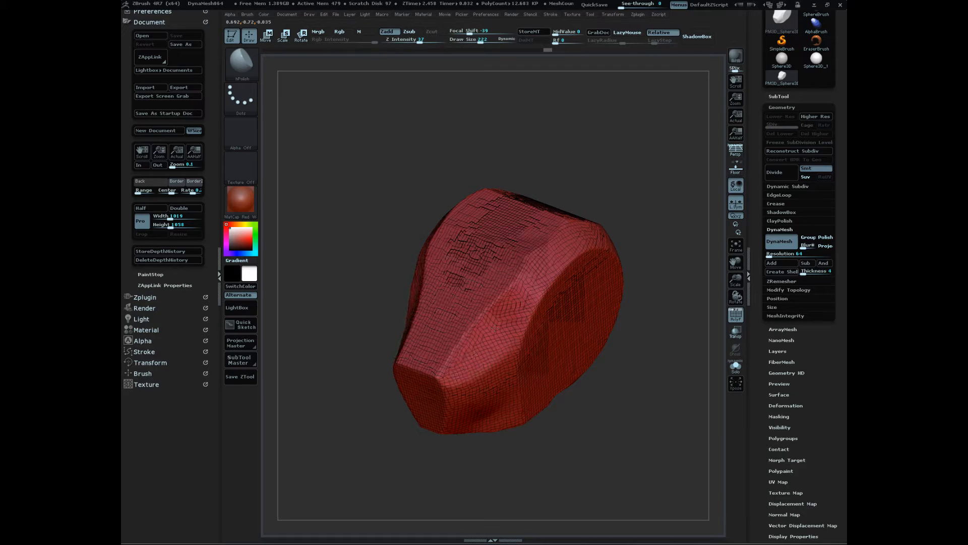
{"action": "mouse_move", "coordinate": [635, 383]}
{"action": "left_mouse_down"}
{"action": "mouse_move", "coordinate": [651, 403]}
{"action": "mouse_move", "coordinate": [640, 459]}
{"action": "mouse_move", "coordinate": [651, 448]}
{"action": "mouse_move", "coordinate": [551, 274]}
{"action": "left_mouse_up"}
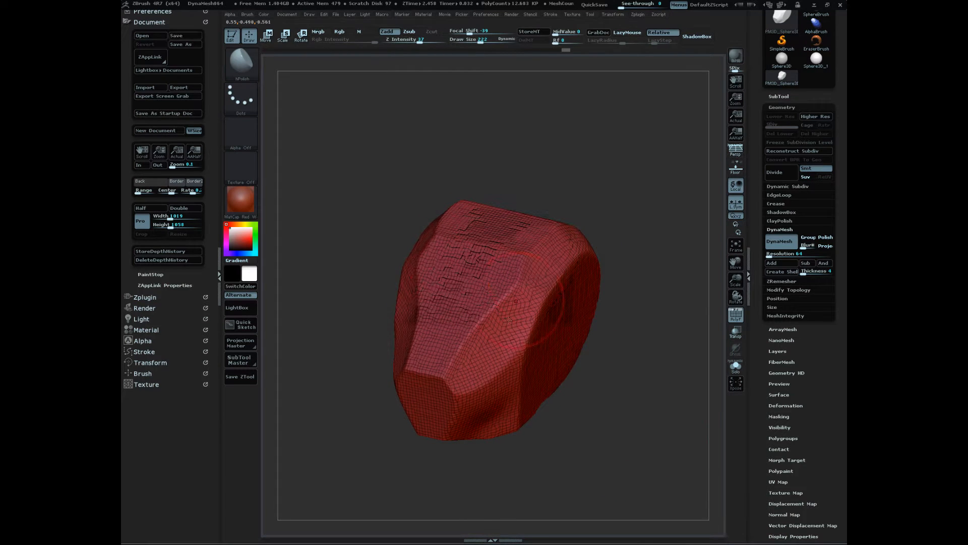
{"action": "mouse_move", "coordinate": [621, 456]}
{"action": "left_mouse_down"}
{"action": "mouse_move", "coordinate": [644, 471]}
{"action": "mouse_move", "coordinate": [638, 342]}
{"action": "left_mouse_up"}
{"action": "mouse_move", "coordinate": [605, 451]}
{"action": "left_mouse_down"}
{"action": "mouse_move", "coordinate": [631, 442]}
{"action": "mouse_move", "coordinate": [611, 471]}
{"action": "mouse_move", "coordinate": [585, 479]}
{"action": "mouse_move", "coordinate": [605, 471]}
{"action": "mouse_move", "coordinate": [609, 446]}
{"action": "mouse_move", "coordinate": [653, 459]}
{"action": "mouse_move", "coordinate": [598, 471]}
{"action": "mouse_move", "coordinate": [630, 440]}
{"action": "mouse_move", "coordinate": [611, 477]}
{"action": "left_mouse_up"}
- Hide the polyframe wireframe and turn on DynaMesh's Project option
{"action": "key", "text": "shift+f"}
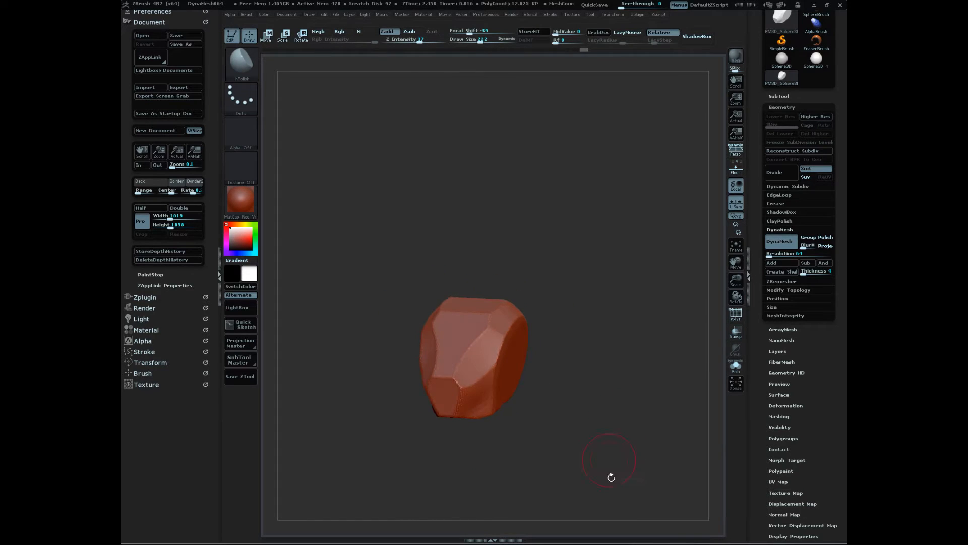
{"action": "left_click", "coordinate": [825, 238]}
{"action": "mouse_move", "coordinate": [594, 465]}
{"action": "left_mouse_down"}
{"action": "mouse_move", "coordinate": [588, 484]}
{"action": "mouse_move", "coordinate": [588, 462]}
{"action": "mouse_move", "coordinate": [642, 447]}
{"action": "mouse_move", "coordinate": [642, 439]}
{"action": "mouse_move", "coordinate": [640, 455]}
{"action": "mouse_move", "coordinate": [618, 422]}
{"action": "mouse_move", "coordinate": [637, 480]}
{"action": "mouse_move", "coordinate": [640, 438]}
{"action": "mouse_move", "coordinate": [641, 470]}
{"action": "left_mouse_up"}
- Build up a raised, curved volume on the side of the form with the Clay brush
{"action": "key", "text": "b"}
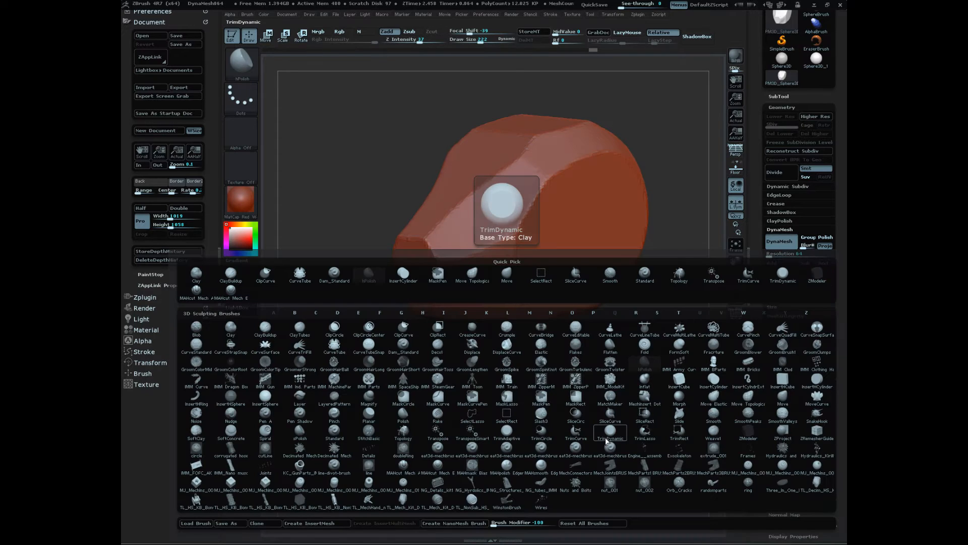
{"action": "key", "text": "c"}
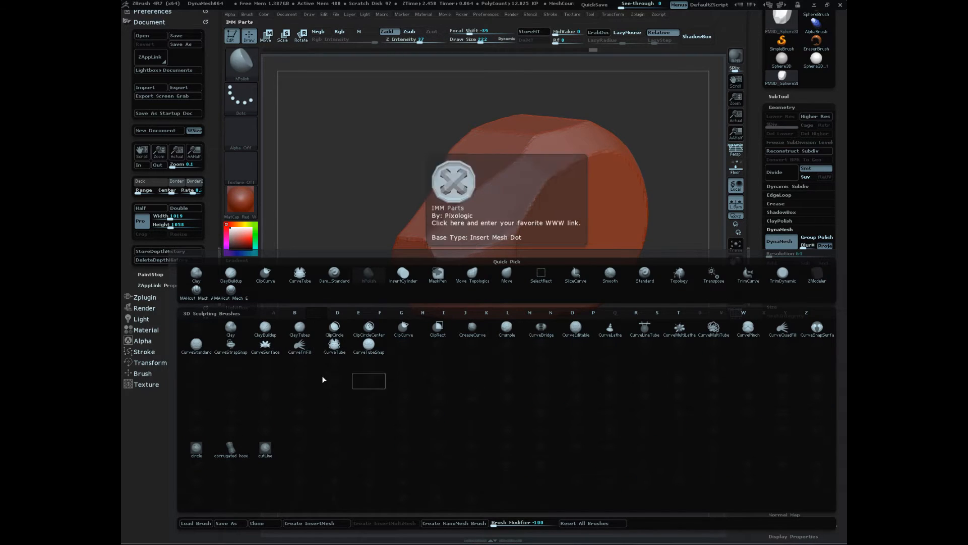
{"action": "left_click", "coordinate": [234, 334]}
{"action": "left_click_drag", "start_coordinate": [580, 200], "coordinate": [523, 267]}
{"action": "mouse_move", "coordinate": [588, 429]}
{"action": "left_mouse_down"}
{"action": "mouse_move", "coordinate": [615, 436]}
{"action": "mouse_move", "coordinate": [575, 424]}
{"action": "left_mouse_up"}
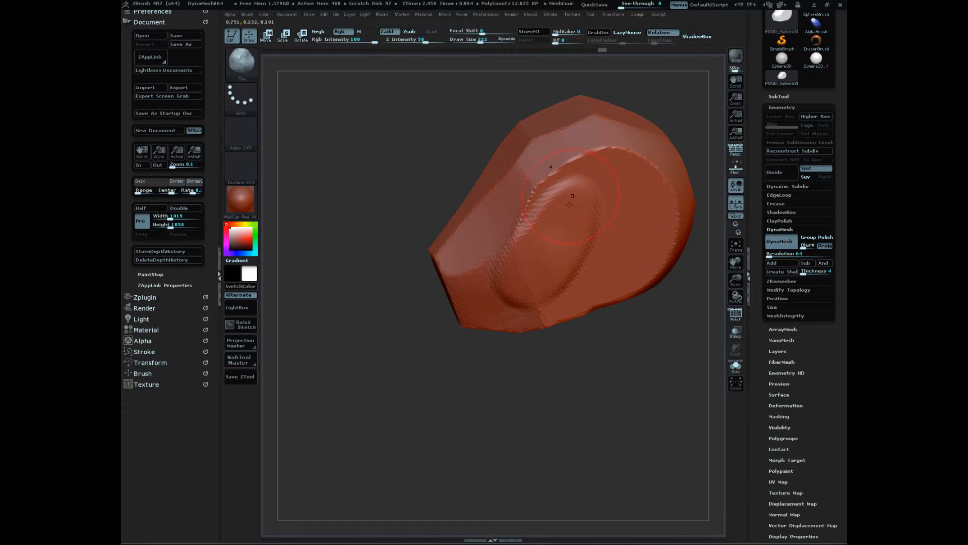
- Extend and thicken the curved ridge on the side of the form toward its lower front end with the Clay brush
{"action": "mouse_move", "coordinate": [566, 201]}
{"action": "left_mouse_down"}
{"action": "mouse_move", "coordinate": [625, 177]}
{"action": "mouse_move", "coordinate": [577, 184]}
{"action": "mouse_move", "coordinate": [553, 206]}
{"action": "mouse_move", "coordinate": [624, 175]}
{"action": "mouse_move", "coordinate": [560, 208]}
{"action": "left_mouse_up"}
{"action": "left_click_drag", "start_coordinate": [576, 460], "coordinate": [626, 394]}
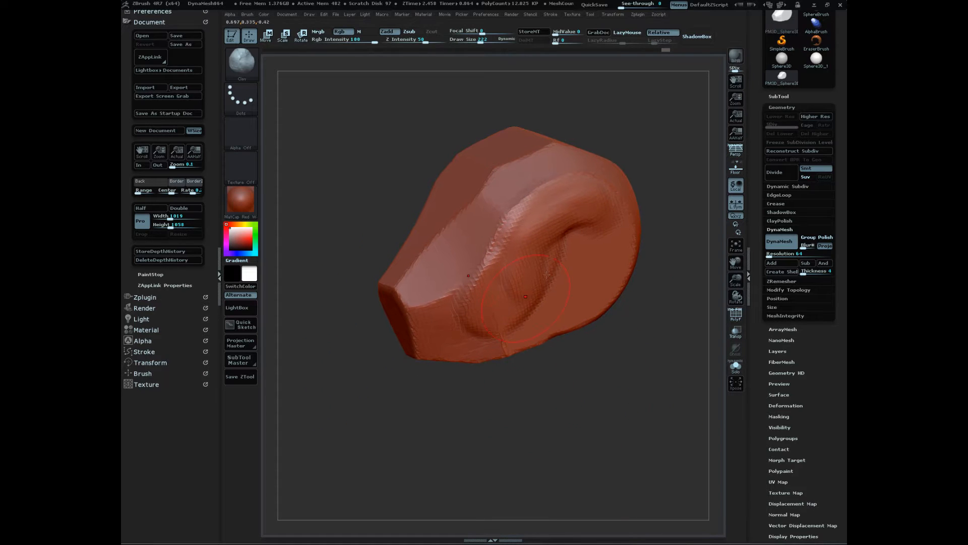
{"action": "mouse_move", "coordinate": [626, 432]}
{"action": "left_mouse_down"}
{"action": "mouse_move", "coordinate": [626, 407]}
{"action": "mouse_move", "coordinate": [630, 424]}
{"action": "left_mouse_up"}
{"action": "left_click_drag", "start_coordinate": [521, 262], "coordinate": [508, 300]}
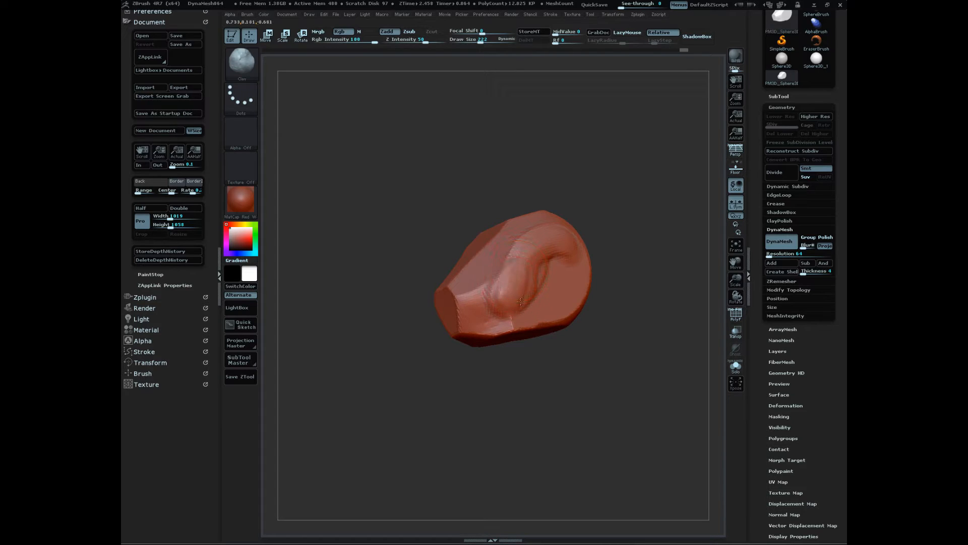
{"action": "mouse_move", "coordinate": [583, 405]}
{"action": "left_mouse_down"}
{"action": "mouse_move", "coordinate": [600, 441]}
{"action": "mouse_move", "coordinate": [566, 412]}
{"action": "left_mouse_up"}
{"action": "left_click_drag", "start_coordinate": [521, 253], "coordinate": [511, 275]}
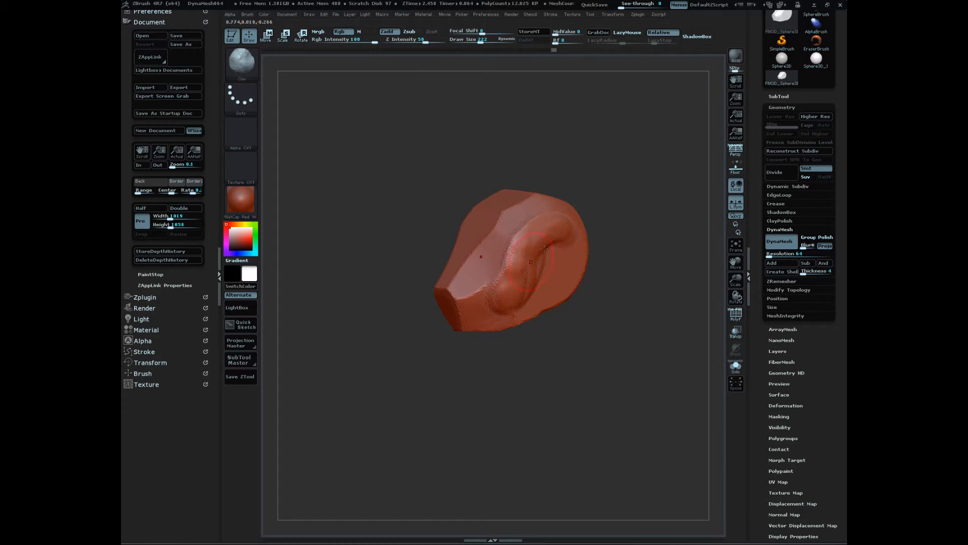
{"action": "left_click_drag", "start_coordinate": [541, 233], "coordinate": [508, 282]}
{"action": "mouse_move", "coordinate": [592, 381]}
{"action": "left_mouse_down"}
{"action": "mouse_move", "coordinate": [581, 422]}
{"action": "mouse_move", "coordinate": [623, 372]}
{"action": "mouse_move", "coordinate": [626, 388]}
{"action": "mouse_move", "coordinate": [625, 356]}
{"action": "left_mouse_up"}
- Flatten the raised side ridge and its neighbouring upper planes into clean facets with hPolish at draw size 222
{"action": "key", "text": "b"}
{"action": "key", "text": "h"}
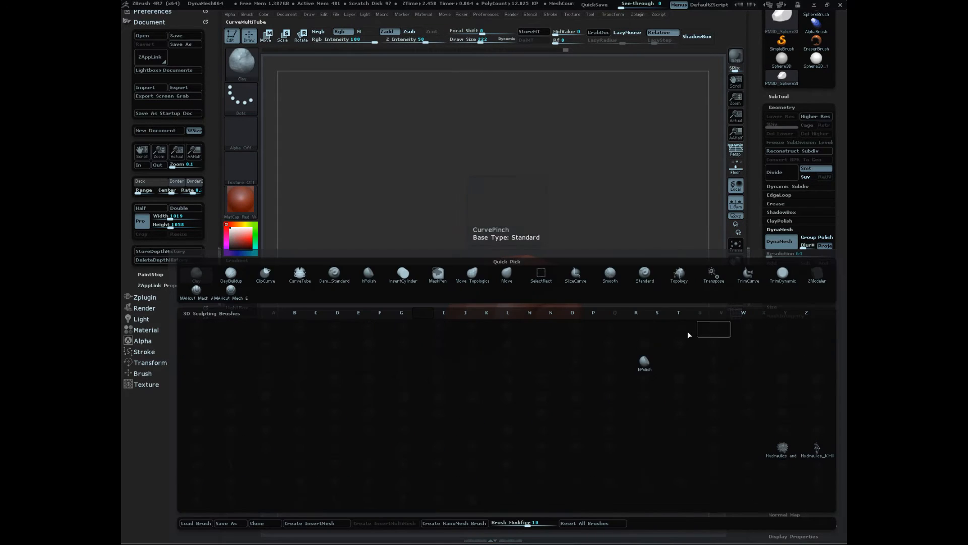
{"action": "key", "text": "p"}
{"action": "left_click_drag", "start_coordinate": [518, 305], "coordinate": [516, 312]}
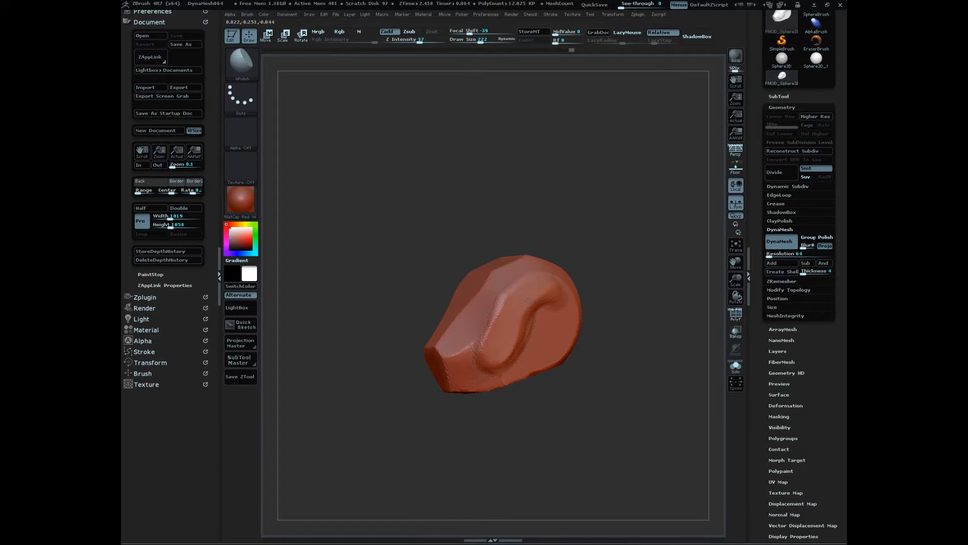
{"action": "left_click_drag", "start_coordinate": [607, 339], "coordinate": [641, 411]}
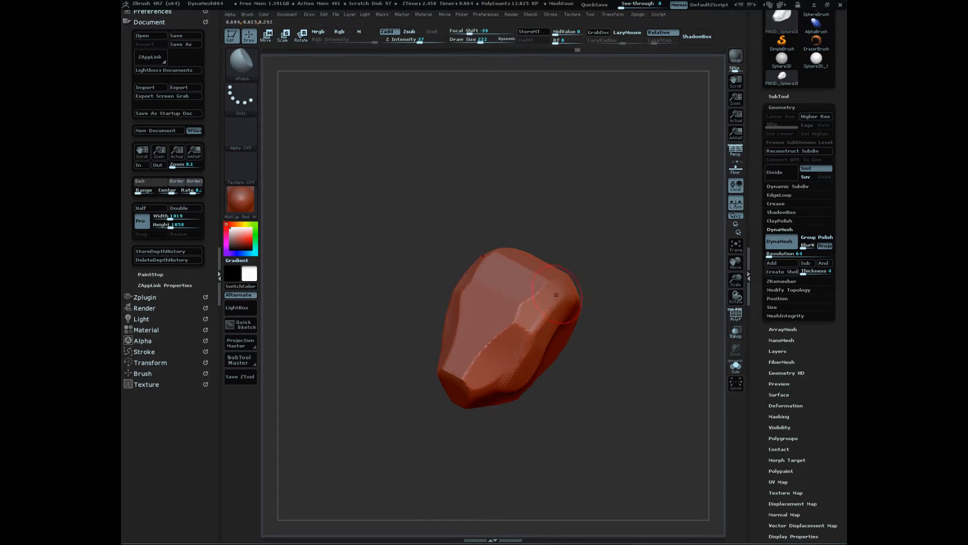
{"action": "left_click_drag", "start_coordinate": [587, 333], "coordinate": [598, 372]}
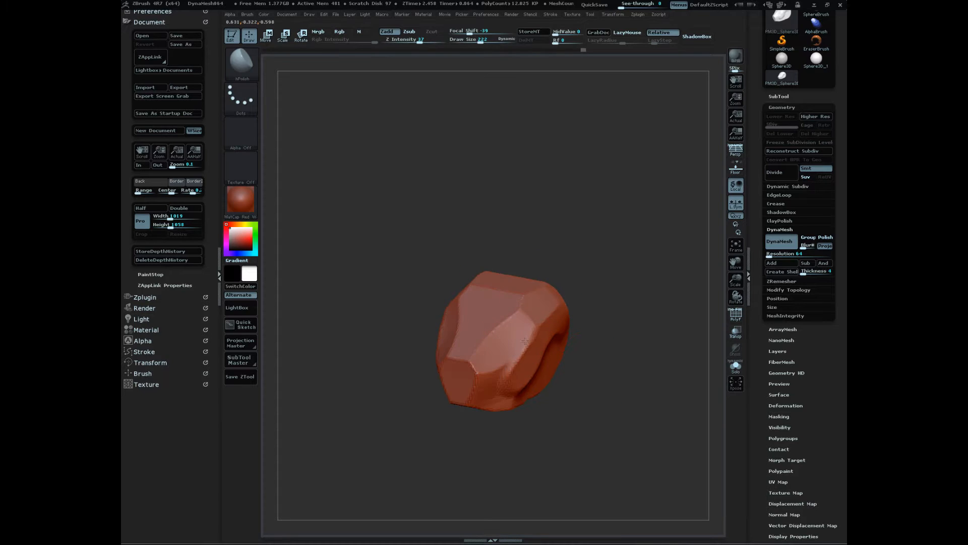
{"action": "mouse_move", "coordinate": [580, 448]}
{"action": "left_mouse_down"}
{"action": "mouse_move", "coordinate": [588, 467]}
{"action": "mouse_move", "coordinate": [590, 454]}
{"action": "mouse_move", "coordinate": [579, 457]}
{"action": "left_mouse_up"}
- Polish the ridge's lower front end and the recess behind it with hPolish at draw size 95
{"action": "key", "text": "s"}
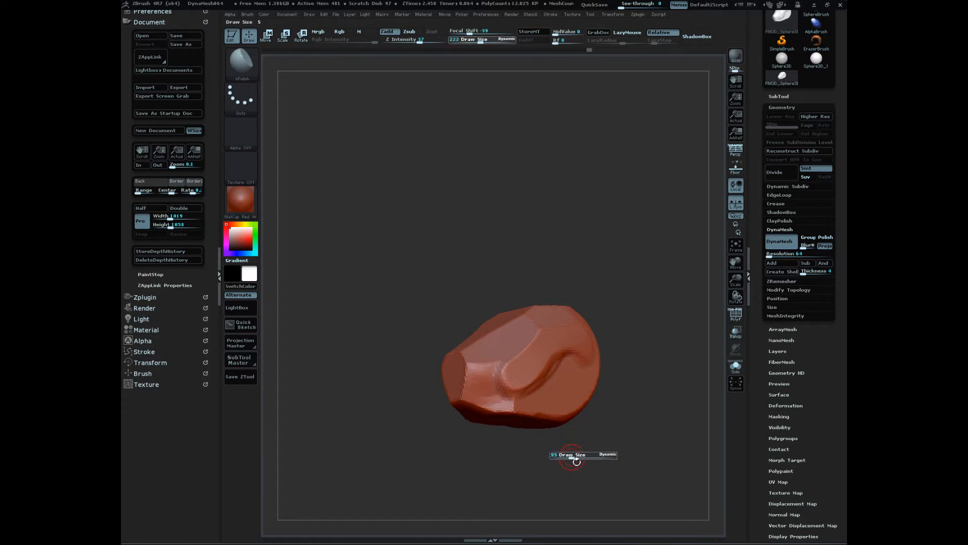
{"action": "left_click_drag", "start_coordinate": [504, 384], "coordinate": [513, 398]}
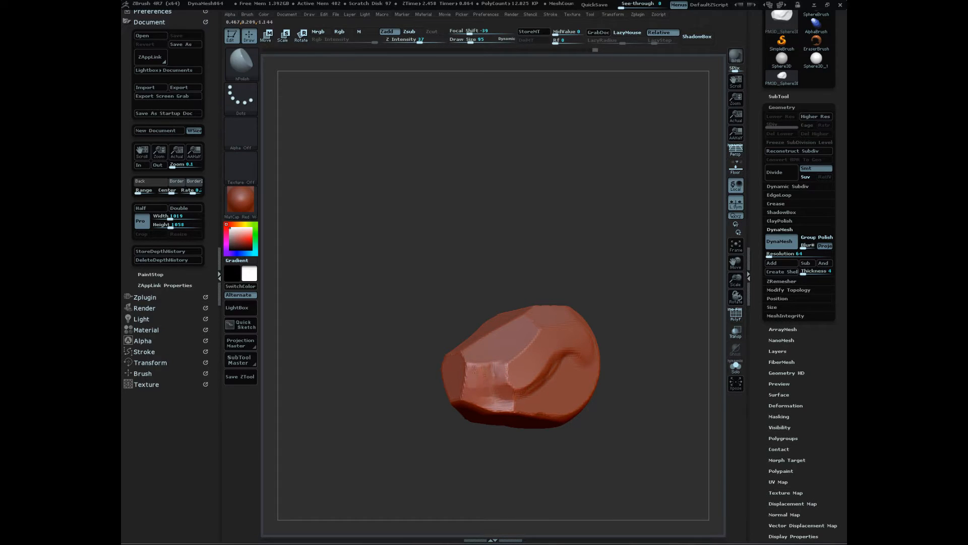
{"action": "mouse_move", "coordinate": [511, 456]}
{"action": "left_mouse_down"}
{"action": "mouse_move", "coordinate": [555, 471]}
{"action": "mouse_move", "coordinate": [540, 478]}
{"action": "left_mouse_up"}
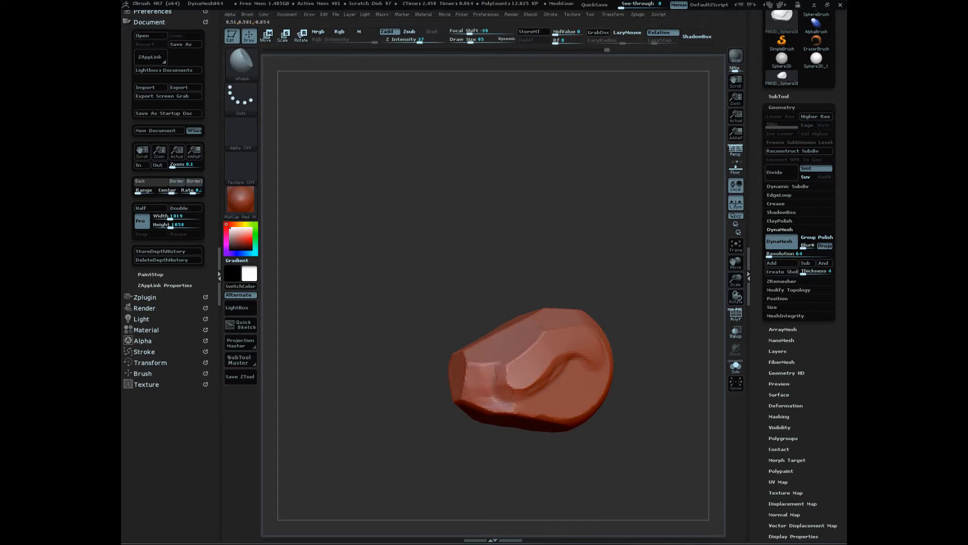
{"action": "left_click_drag", "start_coordinate": [521, 397], "coordinate": [517, 404]}
{"action": "left_click_drag", "start_coordinate": [534, 469], "coordinate": [535, 435]}
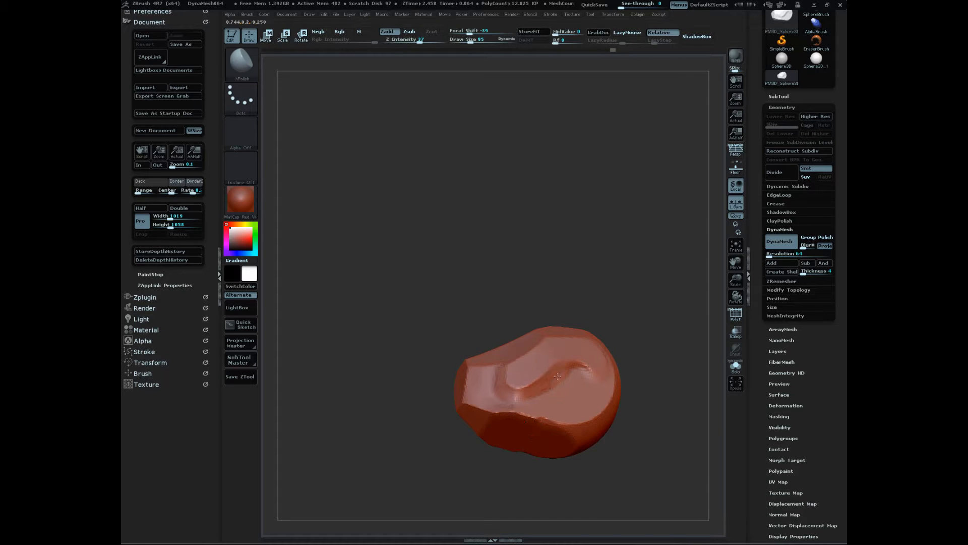
{"action": "left_click_drag", "start_coordinate": [558, 376], "coordinate": [575, 370]}
{"action": "mouse_move", "coordinate": [642, 434]}
{"action": "left_mouse_down"}
{"action": "mouse_move", "coordinate": [676, 484]}
{"action": "mouse_move", "coordinate": [680, 516]}
{"action": "mouse_move", "coordinate": [687, 493]}
{"action": "mouse_move", "coordinate": [634, 401]}
{"action": "mouse_move", "coordinate": [627, 440]}
{"action": "mouse_move", "coordinate": [636, 431]}
{"action": "mouse_move", "coordinate": [631, 385]}
{"action": "mouse_move", "coordinate": [659, 477]}
{"action": "mouse_move", "coordinate": [646, 485]}
{"action": "mouse_move", "coordinate": [638, 407]}
{"action": "left_mouse_up"}
- Switch to the Dam_Standard brush and view the form's facets from several angles
{"action": "key", "text": "b"}
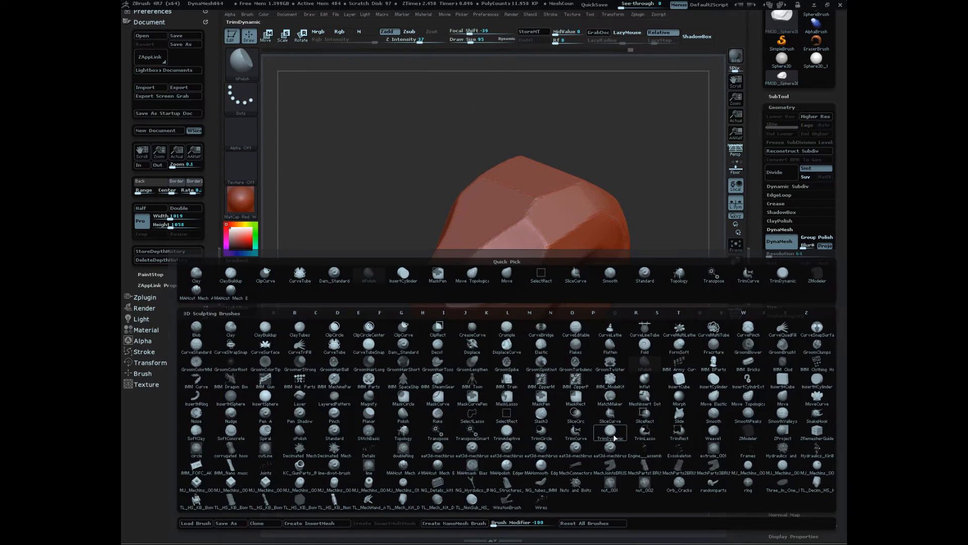
{"action": "key", "text": "d"}
{"action": "left_click", "coordinate": [408, 353]}
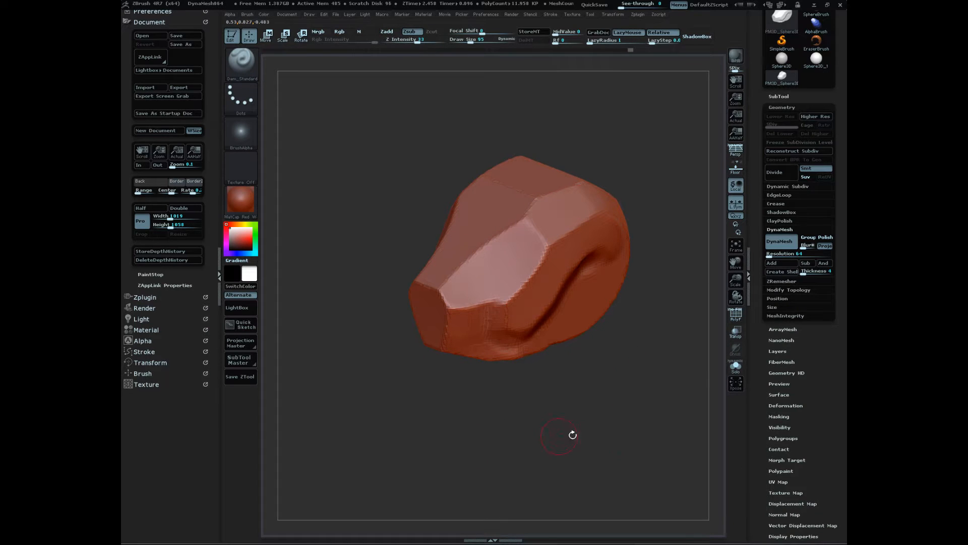
{"action": "mouse_move", "coordinate": [643, 374]}
{"action": "left_mouse_down"}
{"action": "mouse_move", "coordinate": [644, 480]}
{"action": "mouse_move", "coordinate": [654, 452]}
{"action": "left_mouse_up"}
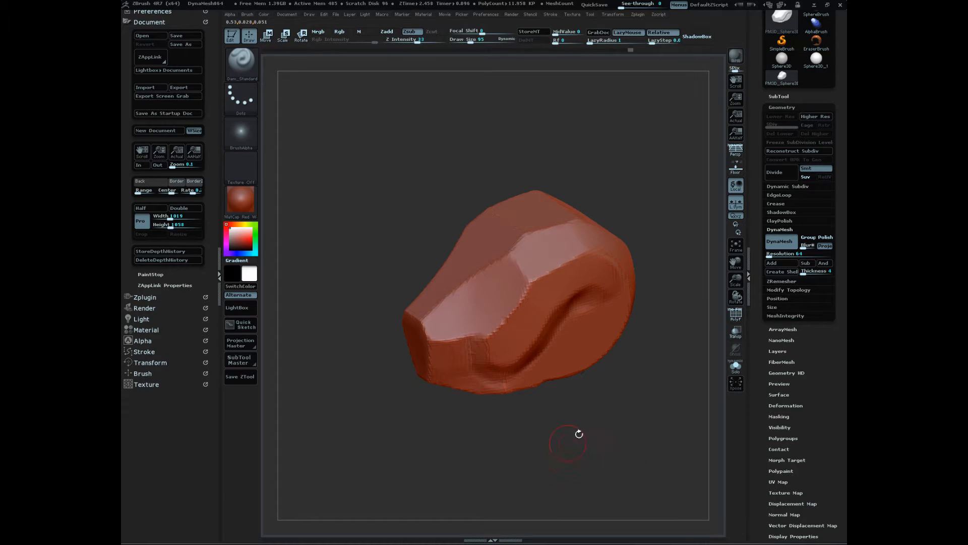
{"action": "left_click_drag", "start_coordinate": [642, 446], "coordinate": [646, 445]}
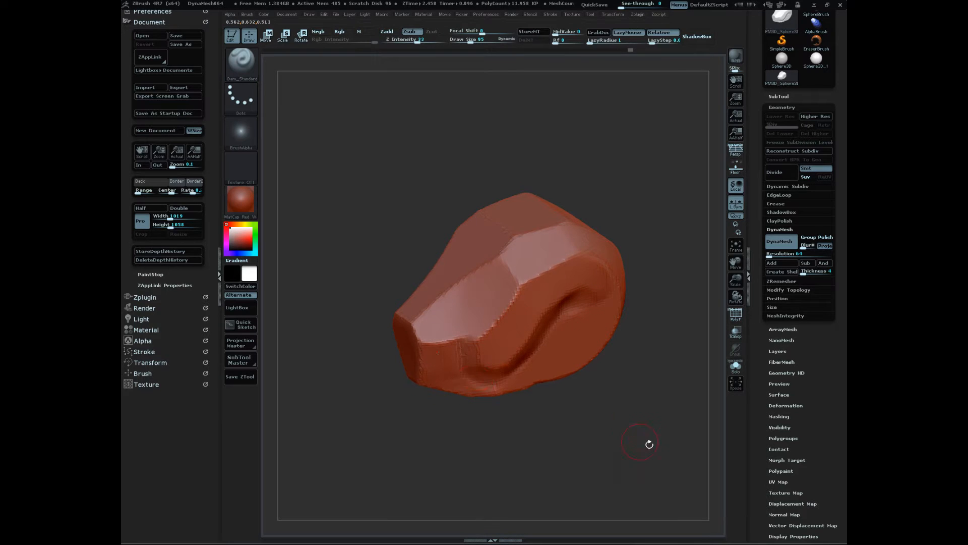
{"action": "mouse_move", "coordinate": [650, 444]}
{"action": "left_mouse_down"}
{"action": "mouse_move", "coordinate": [662, 444]}
{"action": "mouse_move", "coordinate": [656, 454]}
{"action": "left_mouse_up"}
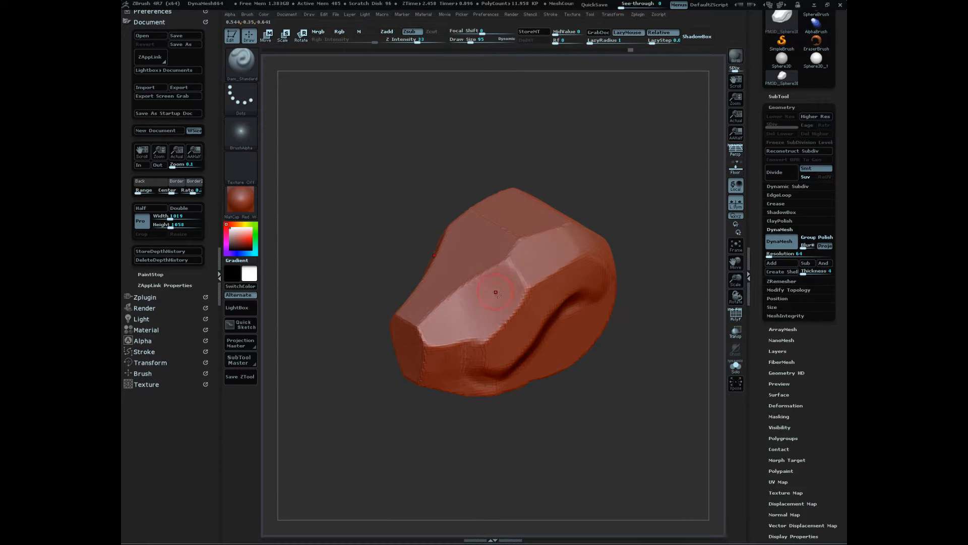
- Set the DynaMesh resolution to 128 and show the polyframe wireframe
{"action": "left_click", "coordinate": [796, 255]}
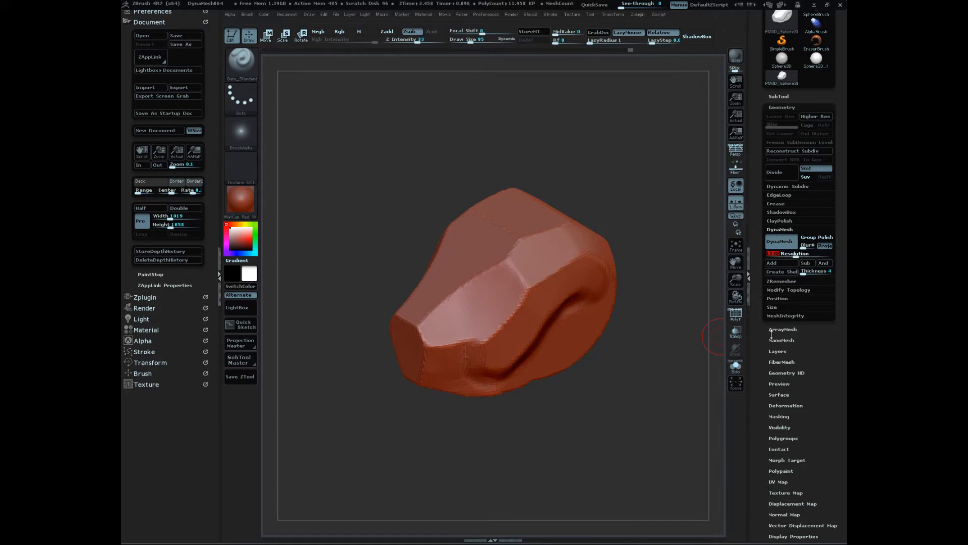
{"action": "key", "text": "BackSpace"}
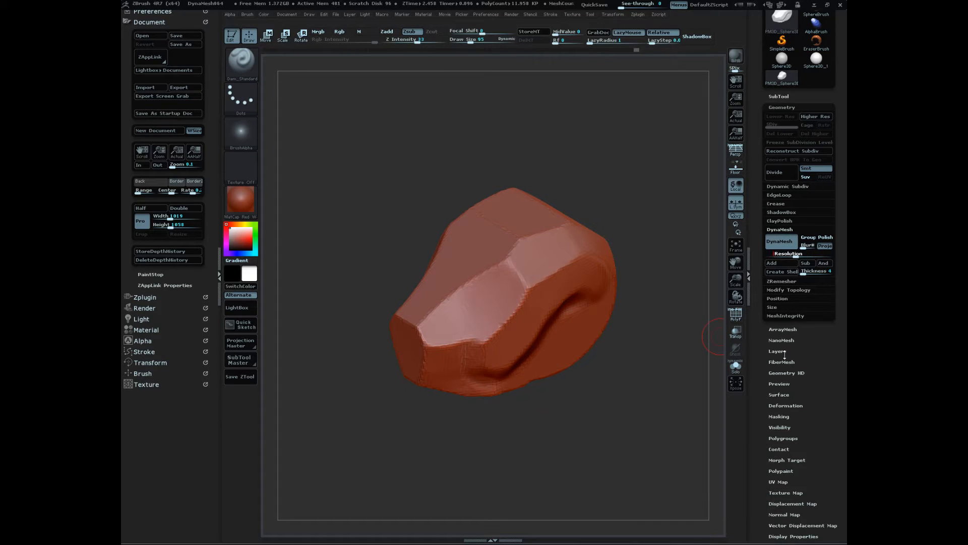
{"action": "type", "text": "128"}
{"action": "key", "text": "Return"}
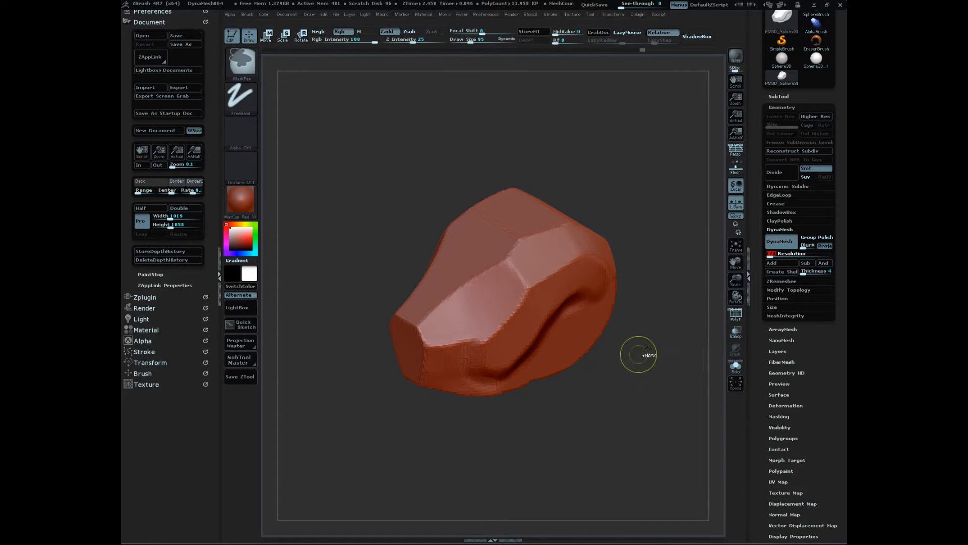
{"action": "left_click_drag", "start_coordinate": [627, 475], "coordinate": [641, 463]}
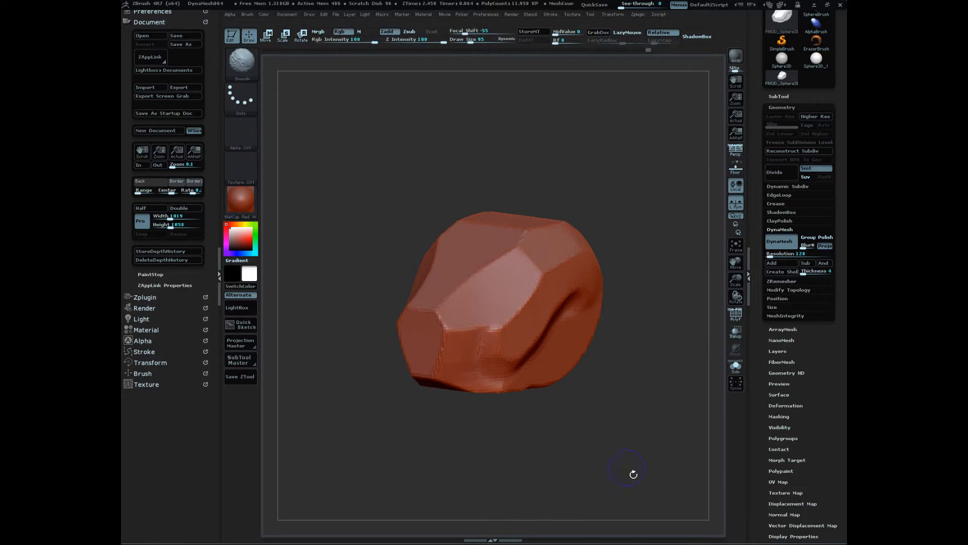
{"action": "key", "text": "shift+f"}
{"action": "left_click_drag", "start_coordinate": [639, 461], "coordinate": [675, 487]}
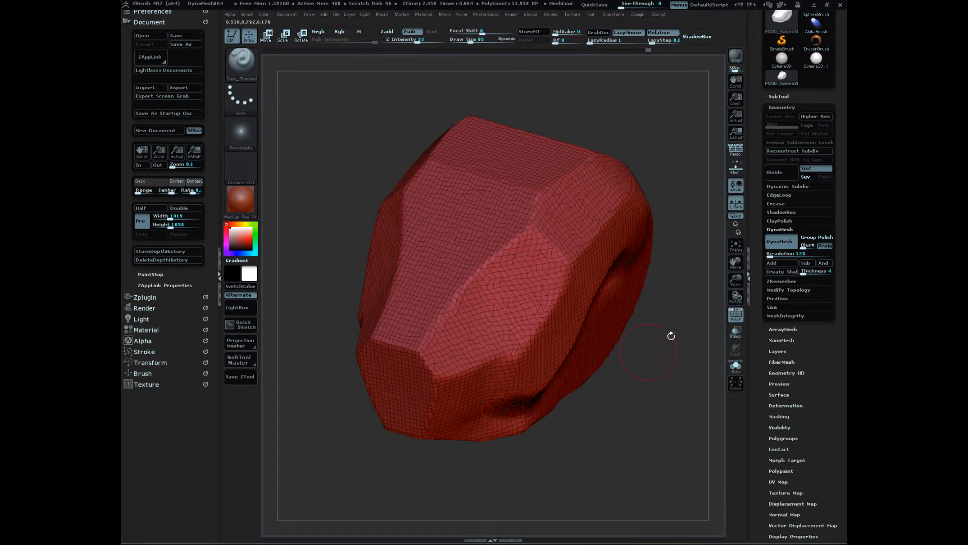
- Preview the mesh with Dynamic Subdiv, turn the preview off, and close its settings
{"action": "left_click", "coordinate": [787, 186]}
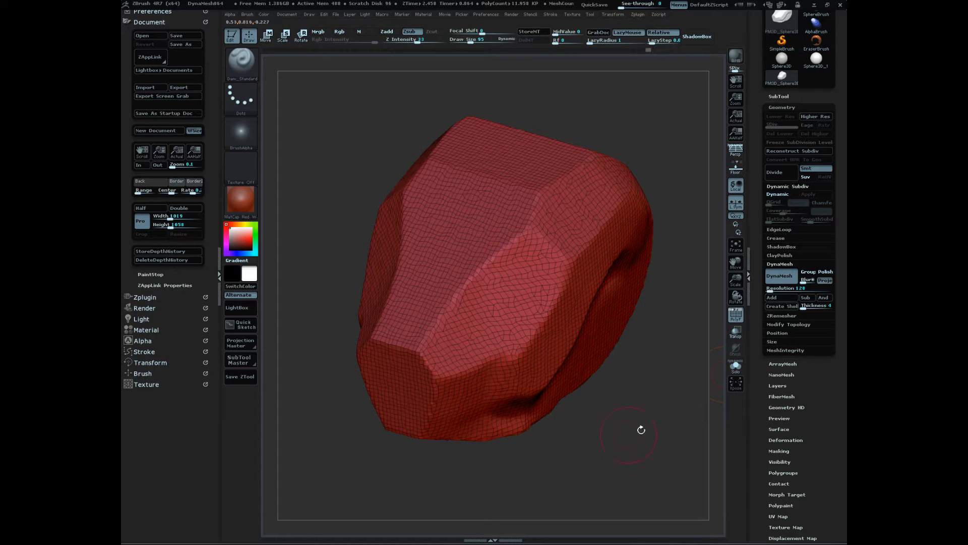
{"action": "left_click_drag", "start_coordinate": [651, 475], "coordinate": [667, 486], "text": "alt"}
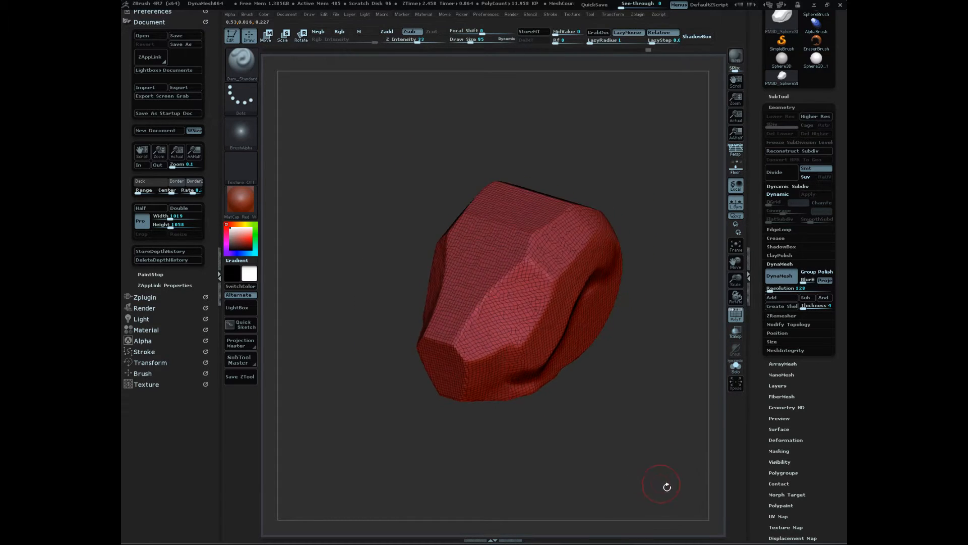
{"action": "left_click", "coordinate": [778, 194]}
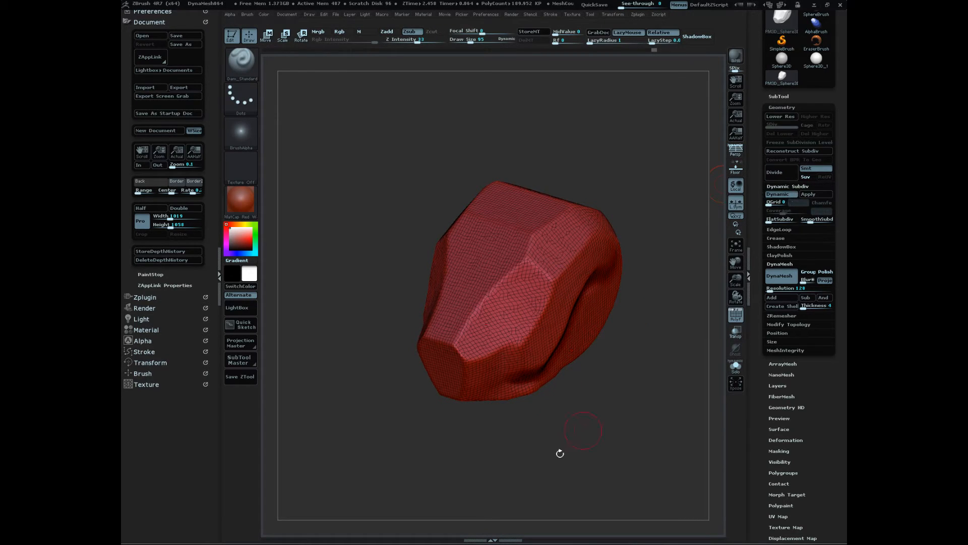
{"action": "left_click", "coordinate": [782, 194]}
{"action": "left_click_drag", "start_coordinate": [641, 447], "coordinate": [651, 393]}
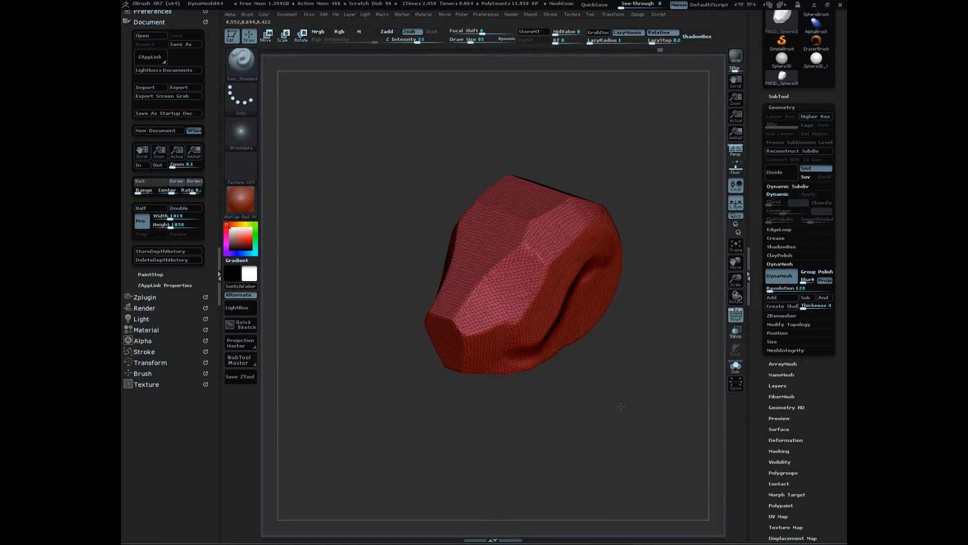
{"action": "left_click_drag", "start_coordinate": [624, 410], "coordinate": [650, 439]}
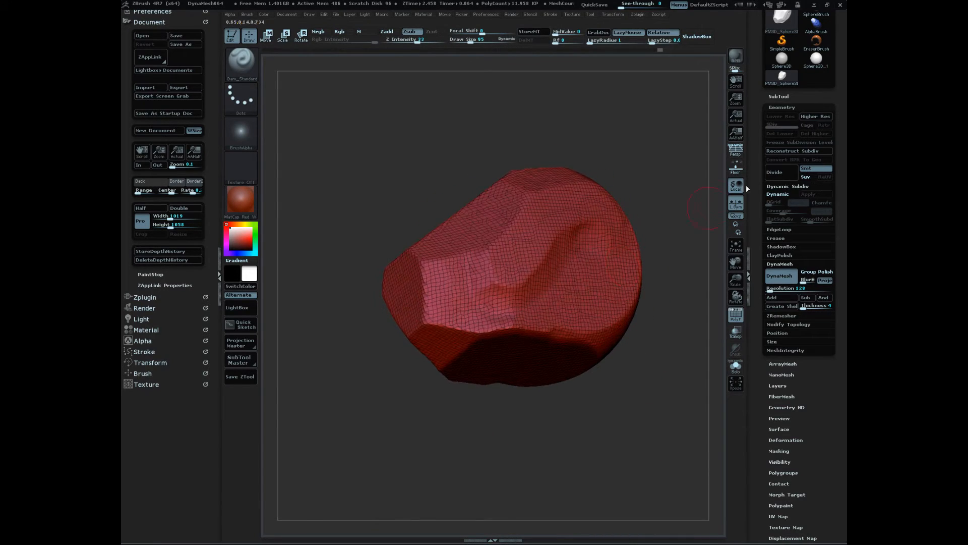
{"action": "left_click", "coordinate": [797, 185]}
{"action": "mouse_move", "coordinate": [630, 473]}
{"action": "left_mouse_down"}
{"action": "mouse_move", "coordinate": [653, 476]}
{"action": "mouse_move", "coordinate": [641, 479]}
{"action": "left_mouse_up"}
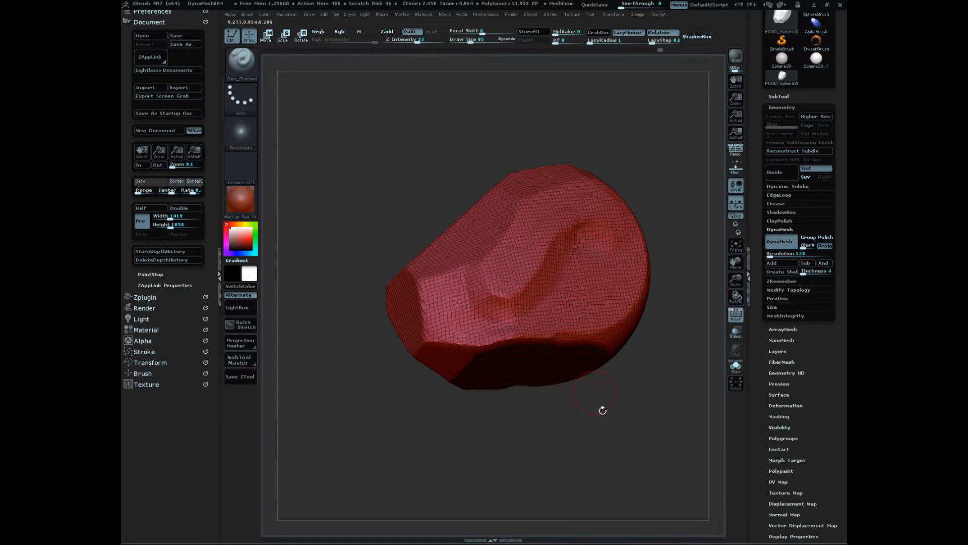
- Polish the lower front side plane with hPolish at draw size 135 and hide the polyframe wireframe
{"action": "key", "text": "b"}
{"action": "key", "text": "h"}
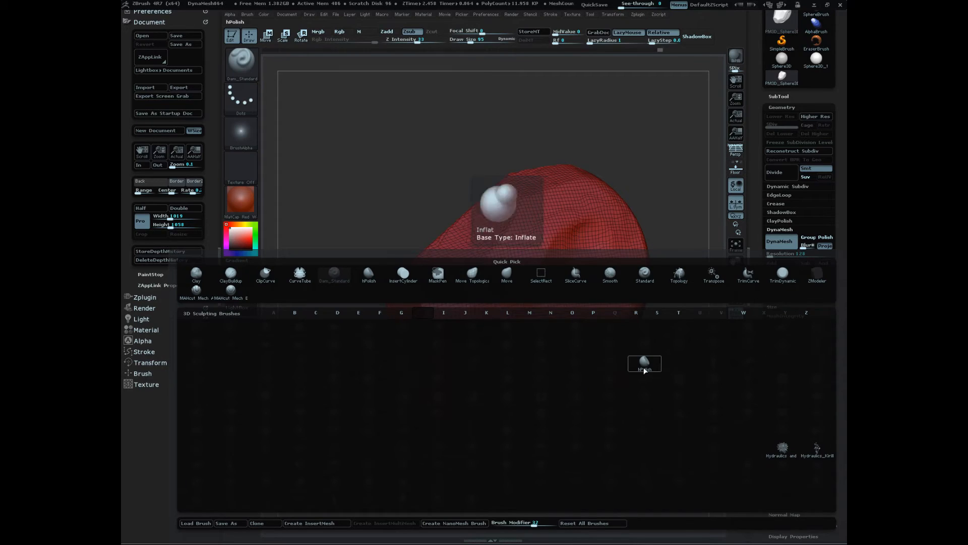
{"action": "key", "text": "p"}
{"action": "key", "text": "s"}
{"action": "left_click_drag", "start_coordinate": [483, 294], "coordinate": [487, 294]}
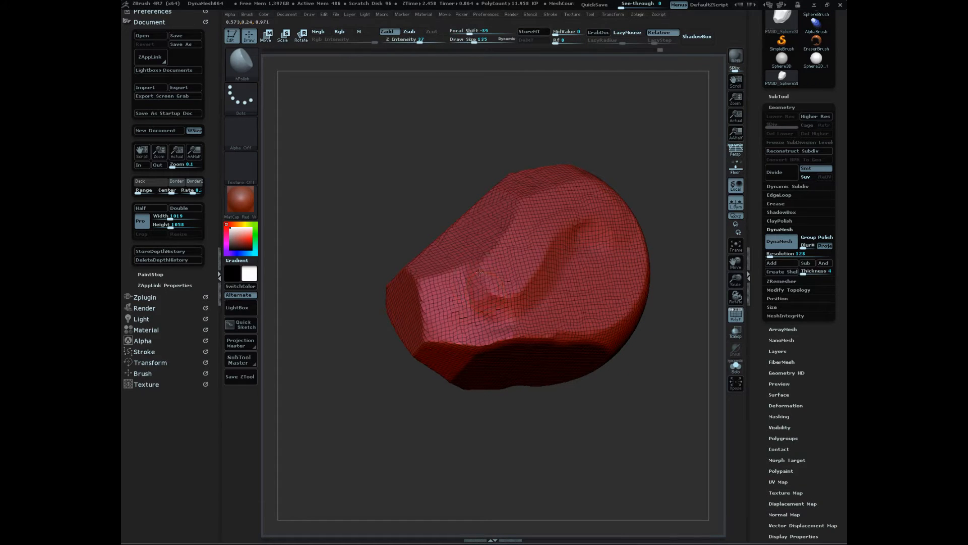
{"action": "key", "text": "shift+f"}
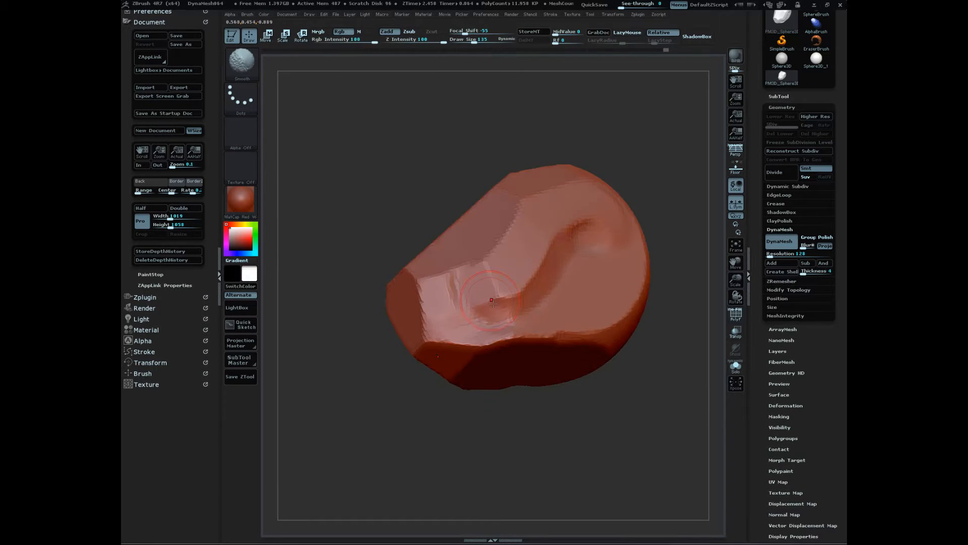
{"action": "mouse_move", "coordinate": [611, 447]}
{"action": "left_mouse_down"}
{"action": "mouse_move", "coordinate": [628, 480]}
{"action": "mouse_move", "coordinate": [627, 433]}
{"action": "mouse_move", "coordinate": [646, 487]}
{"action": "mouse_move", "coordinate": [630, 450]}
{"action": "mouse_move", "coordinate": [642, 465]}
{"action": "mouse_move", "coordinate": [613, 485]}
{"action": "mouse_move", "coordinate": [629, 489]}
{"action": "mouse_move", "coordinate": [610, 464]}
{"action": "mouse_move", "coordinate": [620, 430]}
{"action": "left_mouse_up"}
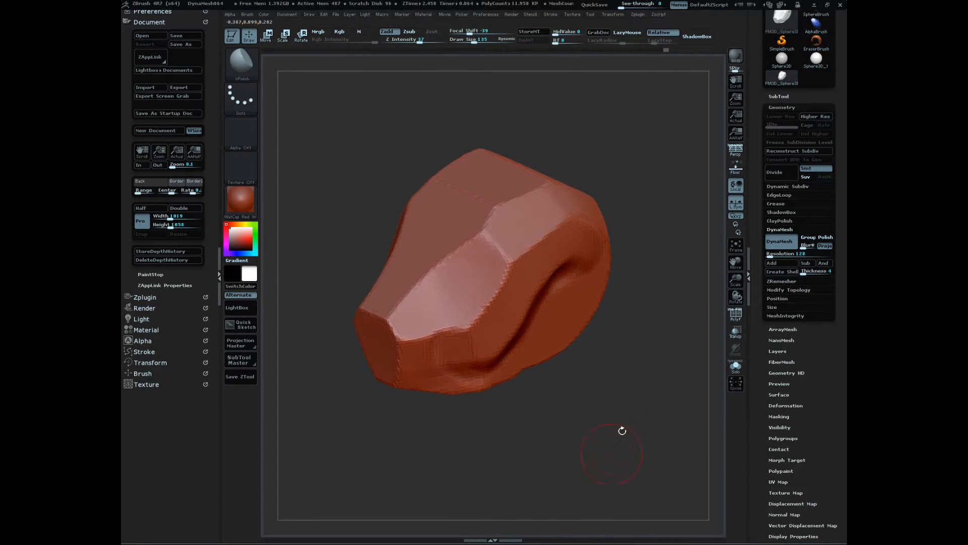
- Turn on DynaMesh's Polish option and remesh the form at resolution 128
{"action": "left_click", "coordinate": [826, 237]}
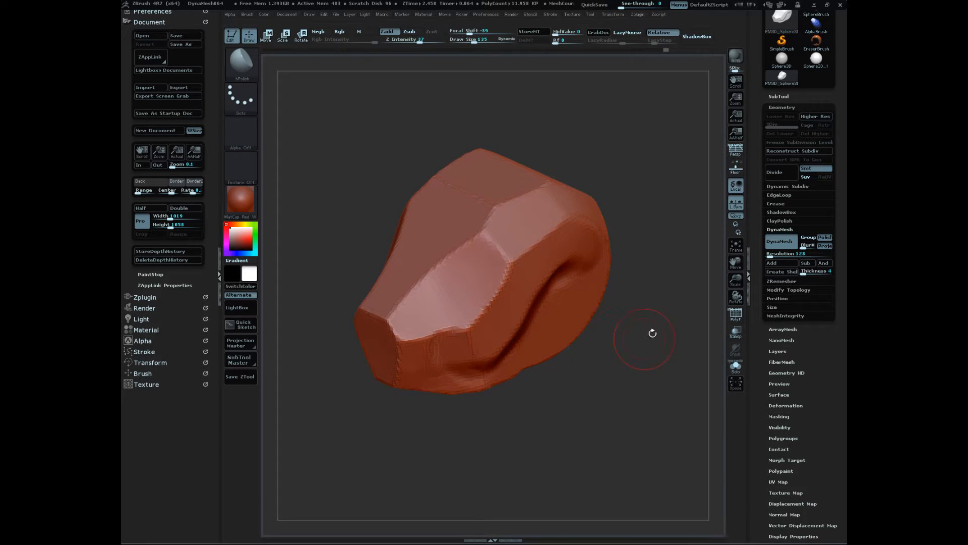
{"action": "left_click_drag", "start_coordinate": [653, 333], "coordinate": [648, 456], "text": "ctrl"}
{"action": "left_click_drag", "start_coordinate": [593, 433], "coordinate": [617, 467]}
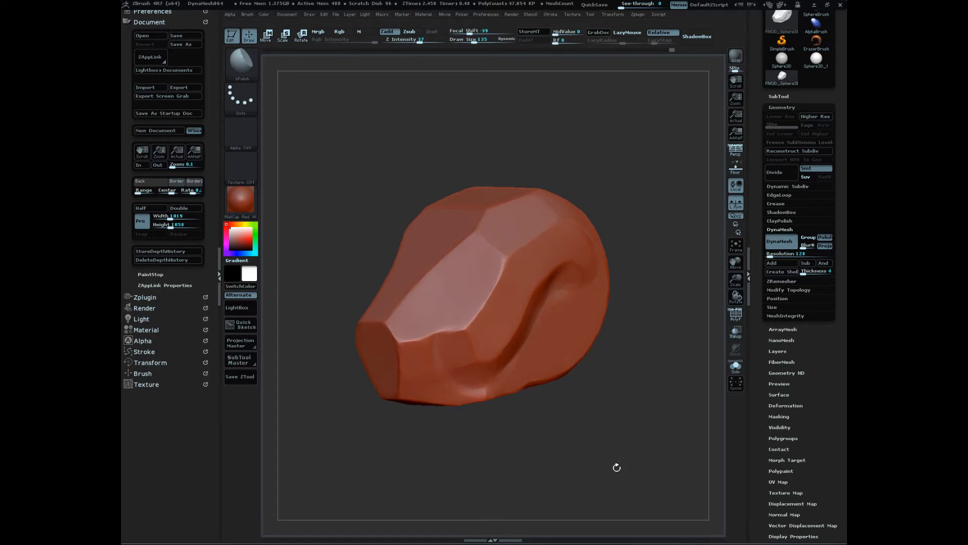
- Open the ClayPolish settings and examine the form's mesh density and faceted planes with the polyframe wireframe shown
{"action": "left_click", "coordinate": [786, 220]}
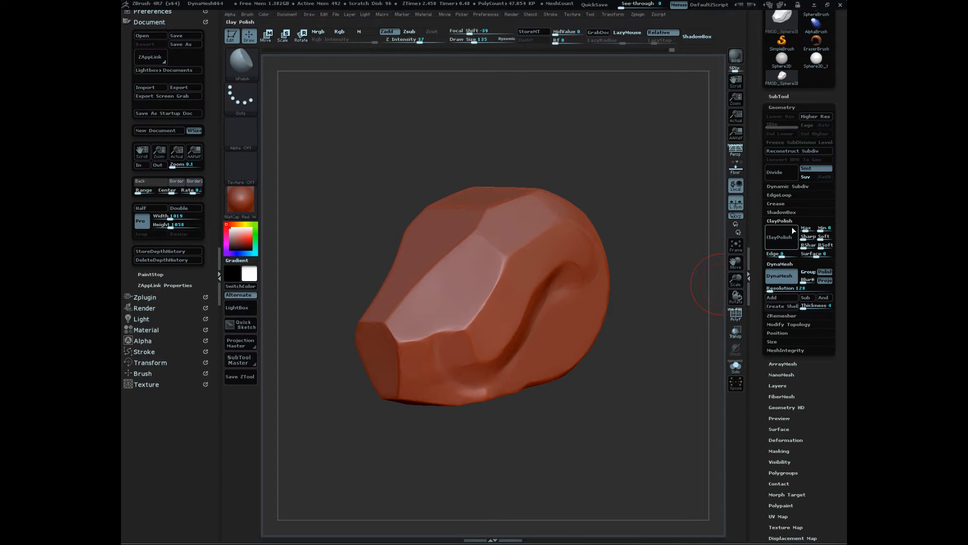
{"action": "left_click_drag", "start_coordinate": [636, 382], "coordinate": [646, 443]}
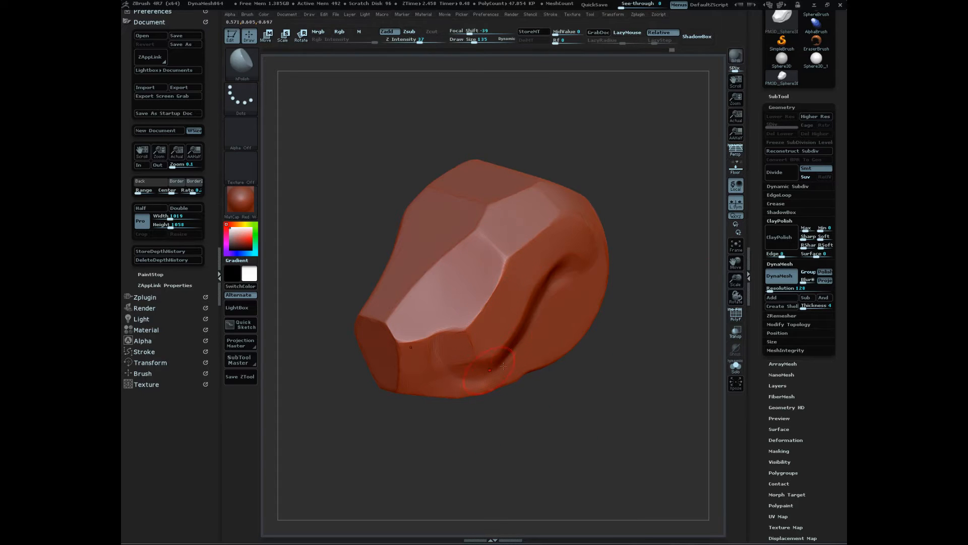
{"action": "left_click_drag", "start_coordinate": [580, 459], "coordinate": [596, 383]}
{"action": "key", "text": "shift+f"}
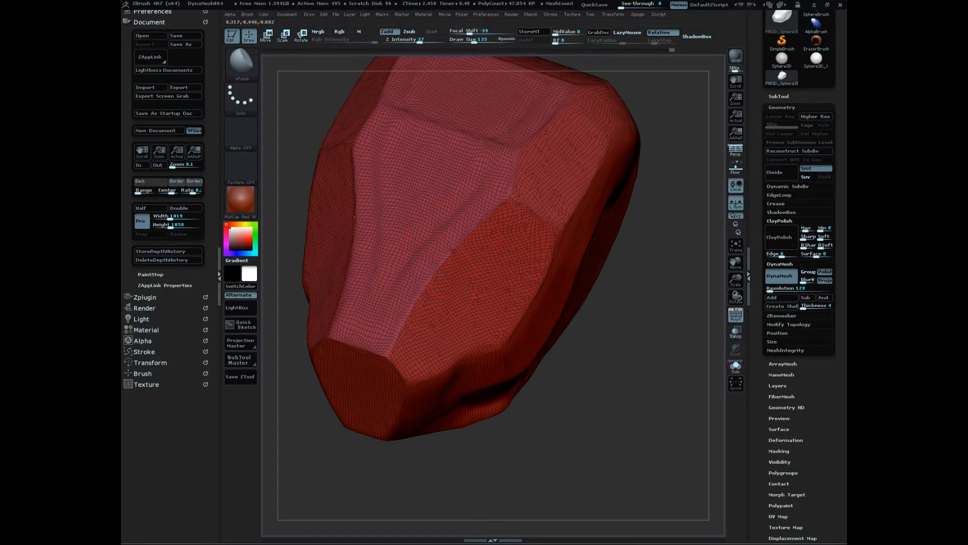
{"action": "left_click_drag", "start_coordinate": [575, 458], "coordinate": [622, 489]}
{"action": "left_click_drag", "start_coordinate": [620, 492], "coordinate": [638, 462]}
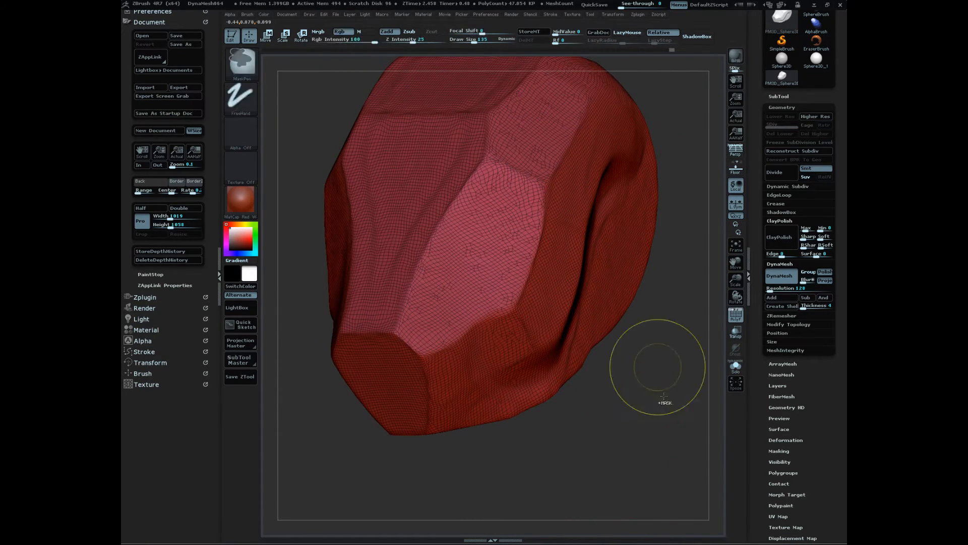
{"action": "mouse_move", "coordinate": [657, 393]}
{"action": "left_mouse_down", "text": "ctrl"}
{"action": "mouse_move", "coordinate": [653, 474]}
{"action": "mouse_move", "coordinate": [649, 454]}
{"action": "mouse_move", "coordinate": [671, 475]}
{"action": "mouse_move", "coordinate": [663, 432]}
{"action": "mouse_move", "coordinate": [646, 471]}
{"action": "mouse_move", "coordinate": [653, 464]}
{"action": "mouse_move", "coordinate": [642, 456]}
{"action": "left_mouse_up", "text": "ctrl"}
{"action": "key", "text": "shift+f"}
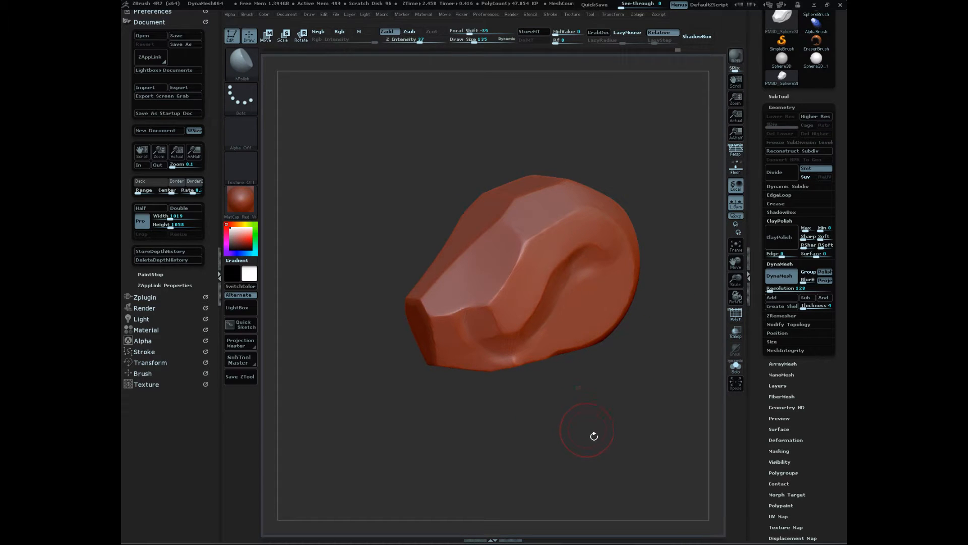
- Build up a rounded mound in the side hollow with ClayBuildup at draw size 135 and smooth it
{"action": "key", "text": "b"}
{"action": "key", "text": "c"}
{"action": "key", "text": "b"}
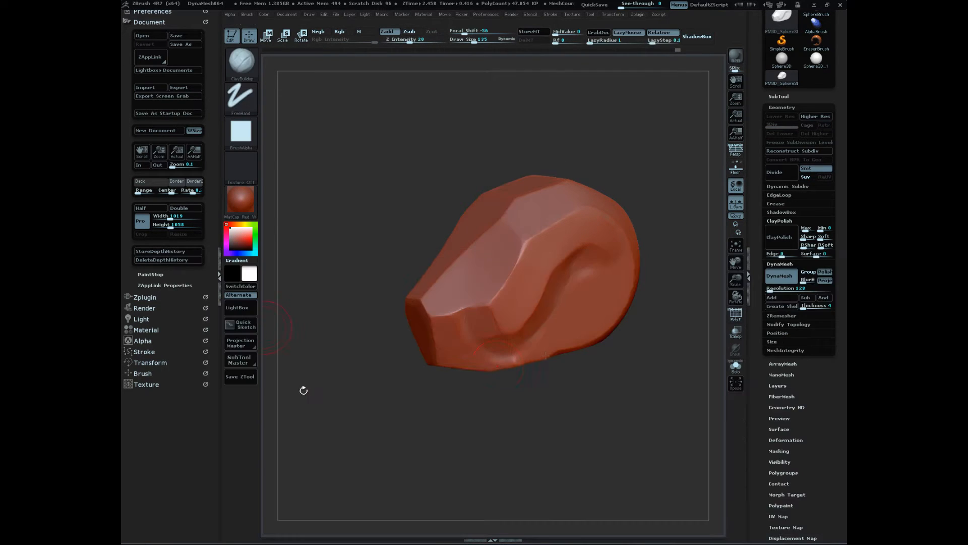
{"action": "left_click_drag", "start_coordinate": [615, 405], "coordinate": [618, 402]}
{"action": "left_click_drag", "start_coordinate": [587, 276], "coordinate": [589, 309]}
{"action": "mouse_move", "coordinate": [622, 421]}
{"action": "left_mouse_down"}
{"action": "mouse_move", "coordinate": [632, 437]}
{"action": "mouse_move", "coordinate": [626, 457]}
{"action": "left_mouse_up"}
{"action": "mouse_move", "coordinate": [602, 288]}
{"action": "left_mouse_down"}
{"action": "mouse_move", "coordinate": [601, 305]}
{"action": "mouse_move", "coordinate": [612, 309]}
{"action": "mouse_move", "coordinate": [583, 294]}
{"action": "left_mouse_up"}
{"action": "left_click_drag", "start_coordinate": [630, 393], "coordinate": [637, 440]}
{"action": "left_click_drag", "start_coordinate": [611, 306], "coordinate": [612, 289], "text": "shift"}
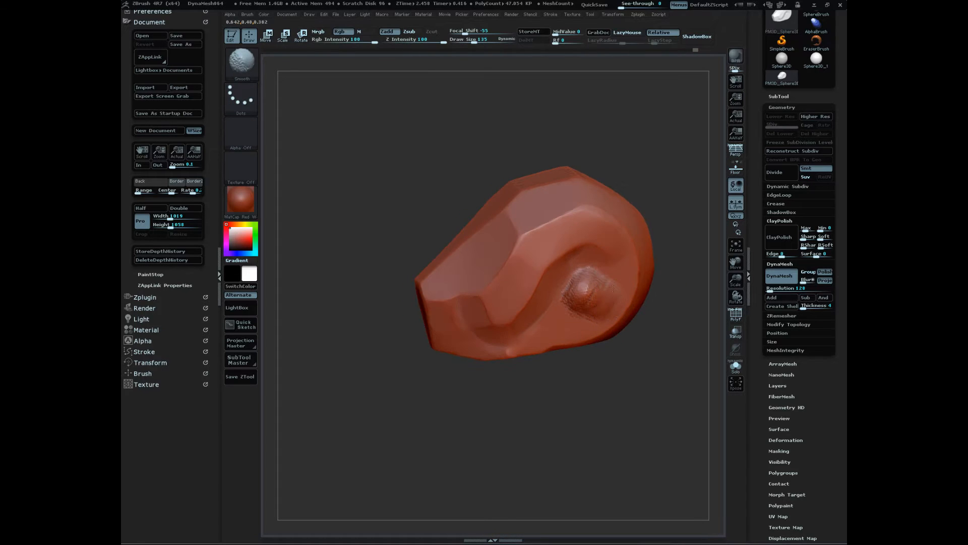
{"action": "mouse_move", "coordinate": [651, 403]}
{"action": "left_mouse_down"}
{"action": "mouse_move", "coordinate": [659, 435]}
{"action": "mouse_move", "coordinate": [638, 463]}
{"action": "mouse_move", "coordinate": [642, 454]}
{"action": "left_mouse_up"}
- Set the ClayBuildup brush's auto Smooth modifier to 1
{"action": "left_click", "coordinate": [153, 25]}
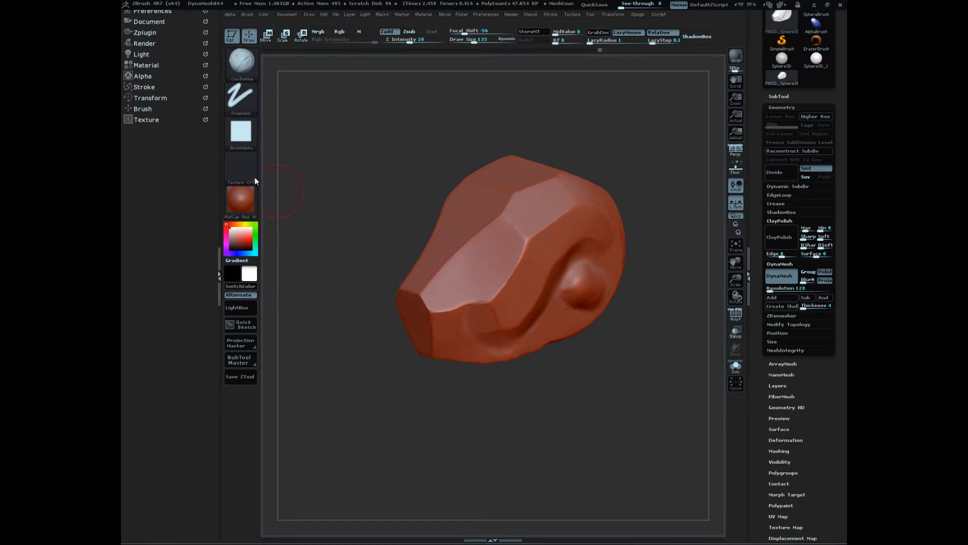
{"action": "left_click", "coordinate": [149, 86]}
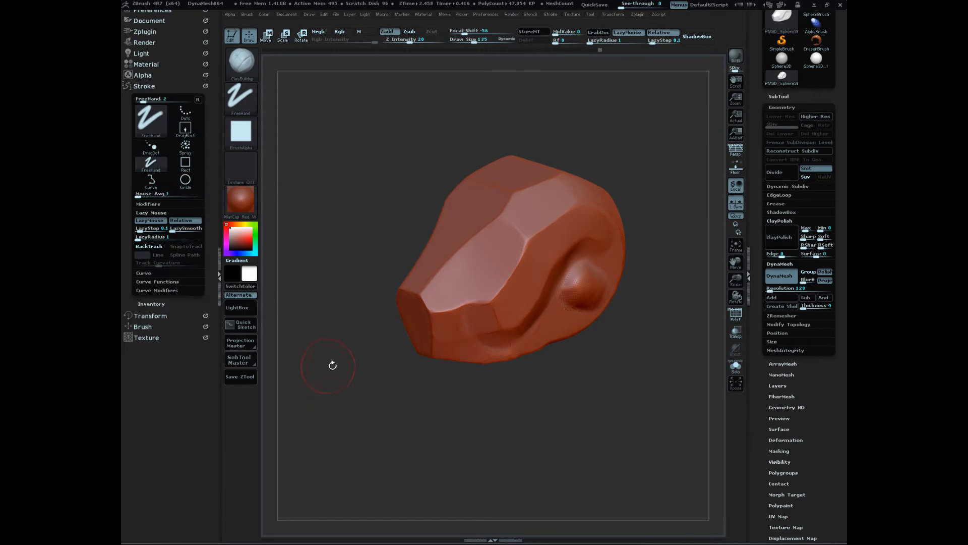
{"action": "left_click", "coordinate": [151, 87]}
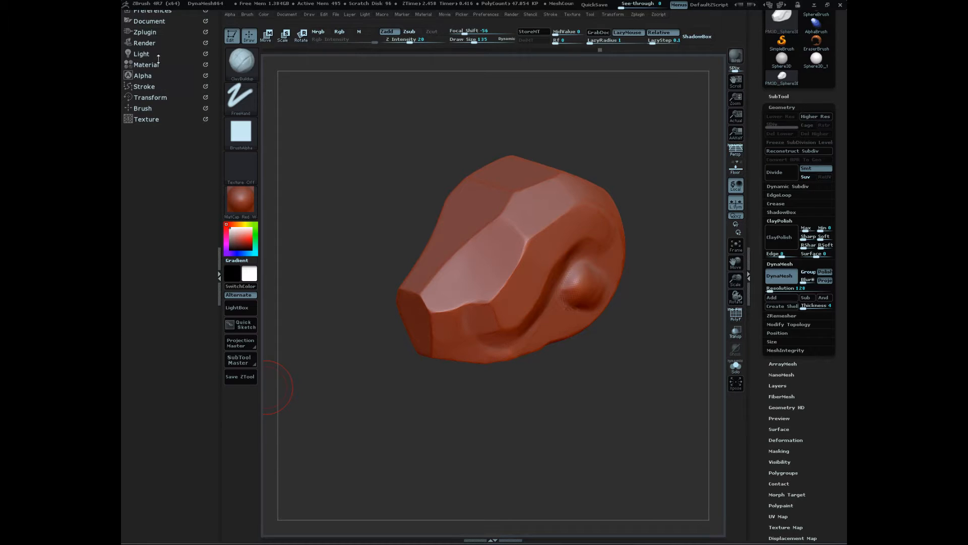
{"action": "left_click_drag", "start_coordinate": [166, 47], "coordinate": [181, 244]}
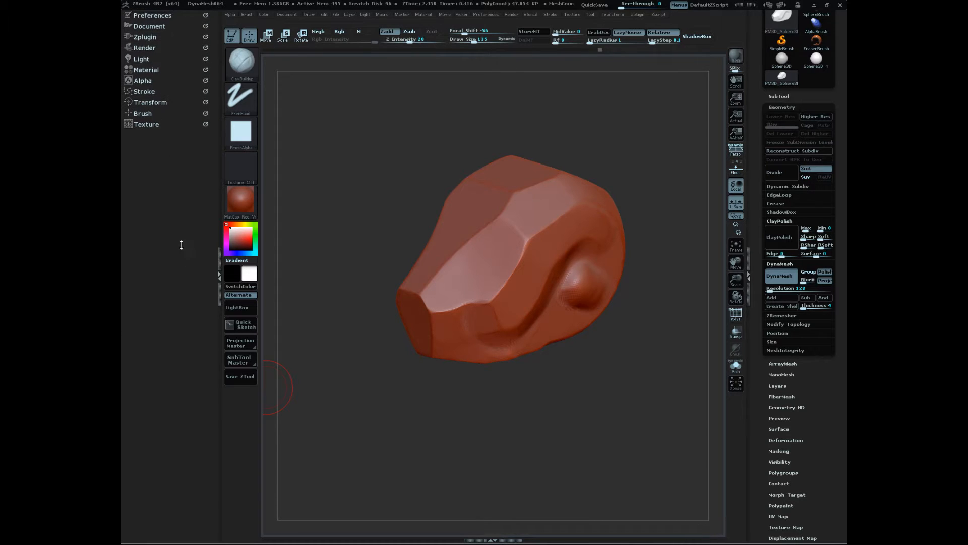
{"action": "left_click", "coordinate": [154, 113]}
{"action": "left_click_drag", "start_coordinate": [201, 394], "coordinate": [201, 322]}
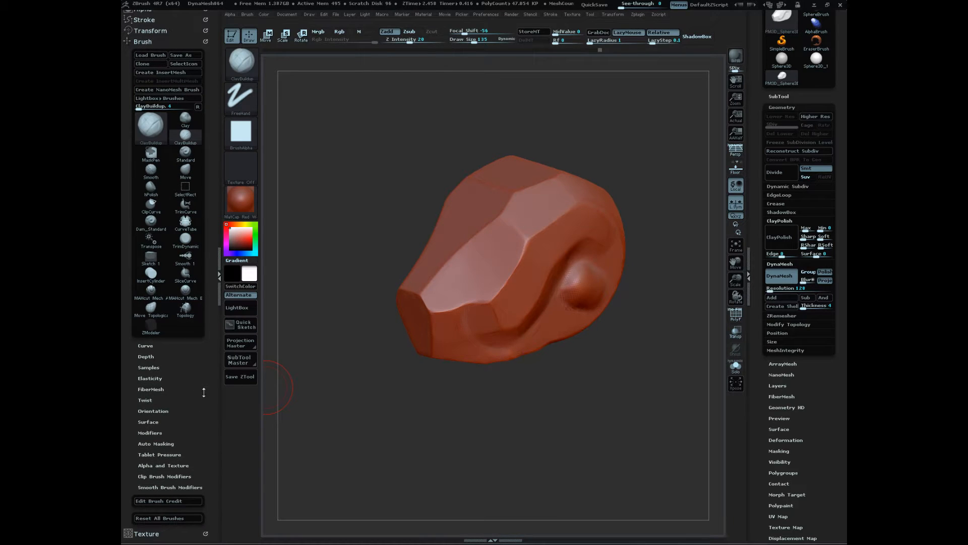
{"action": "left_click_drag", "start_coordinate": [204, 393], "coordinate": [204, 368]}
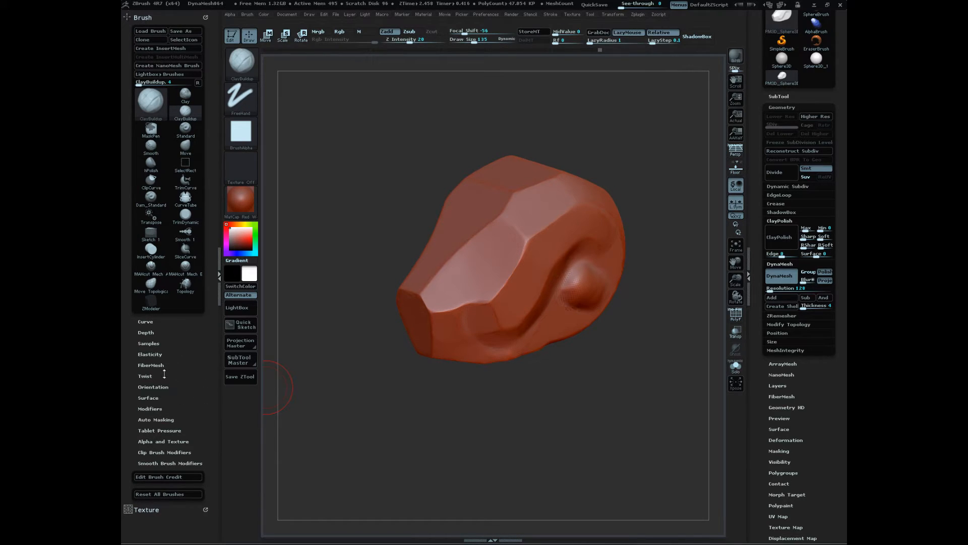
{"action": "left_click", "coordinate": [157, 409]}
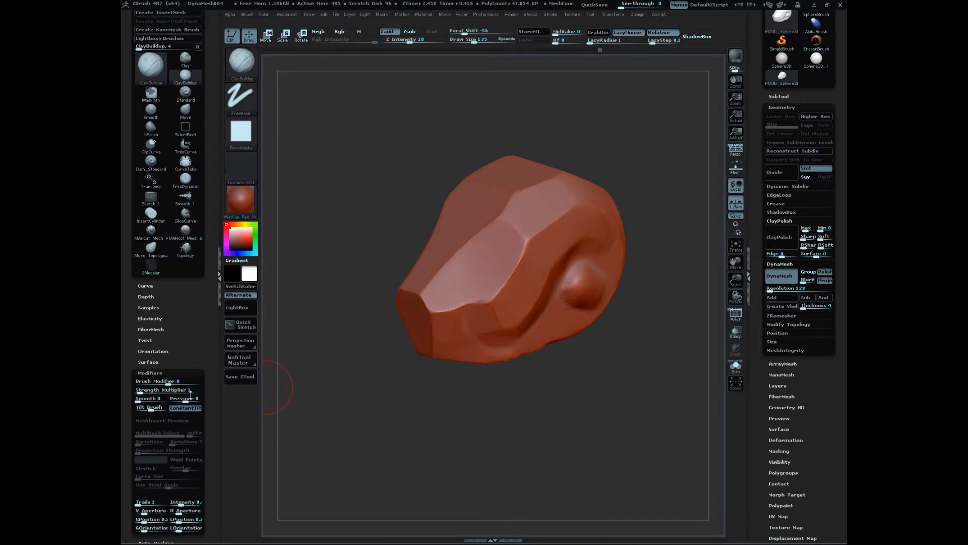
{"action": "left_click_drag", "start_coordinate": [212, 417], "coordinate": [212, 389]}
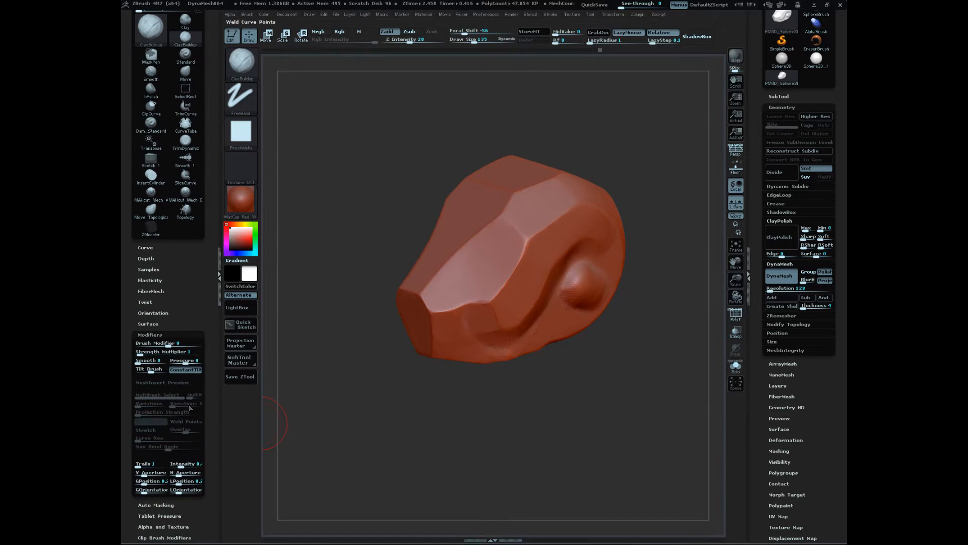
{"action": "left_click", "coordinate": [143, 362]}
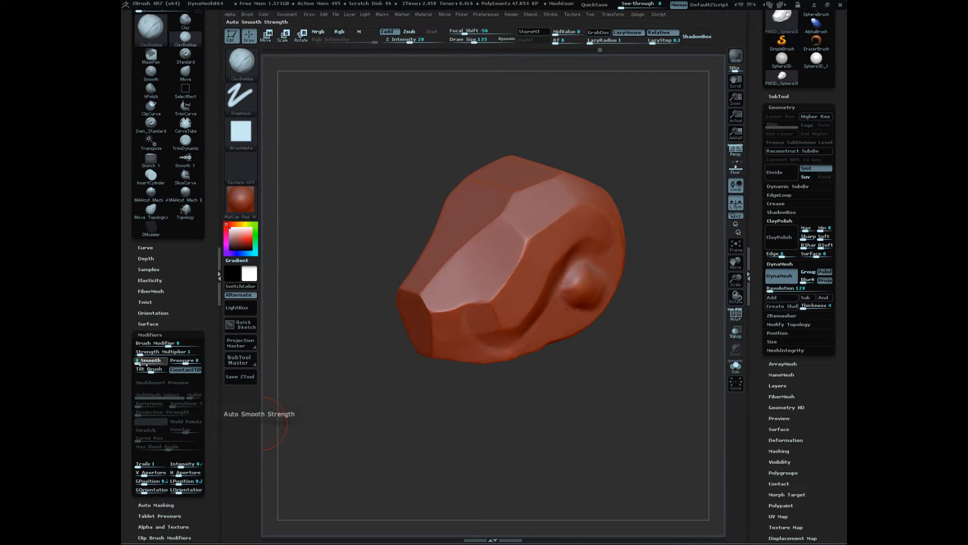
- Add ClayBuildup strokes over the side mound and its lower edge with auto smoothing on
{"action": "left_click_drag", "start_coordinate": [534, 408], "coordinate": [565, 414]}
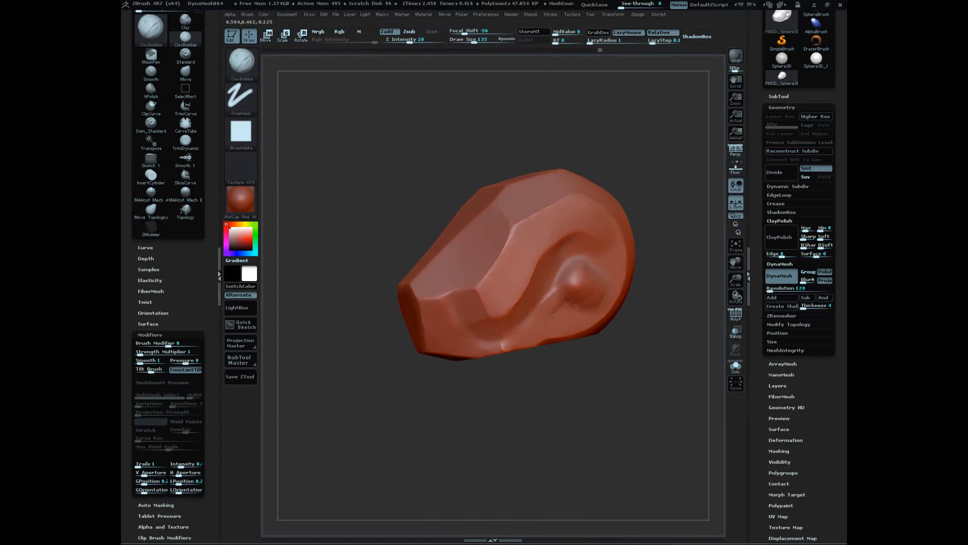
{"action": "mouse_move", "coordinate": [573, 407]}
{"action": "left_mouse_down"}
{"action": "mouse_move", "coordinate": [577, 393]}
{"action": "mouse_move", "coordinate": [579, 401]}
{"action": "left_mouse_up"}
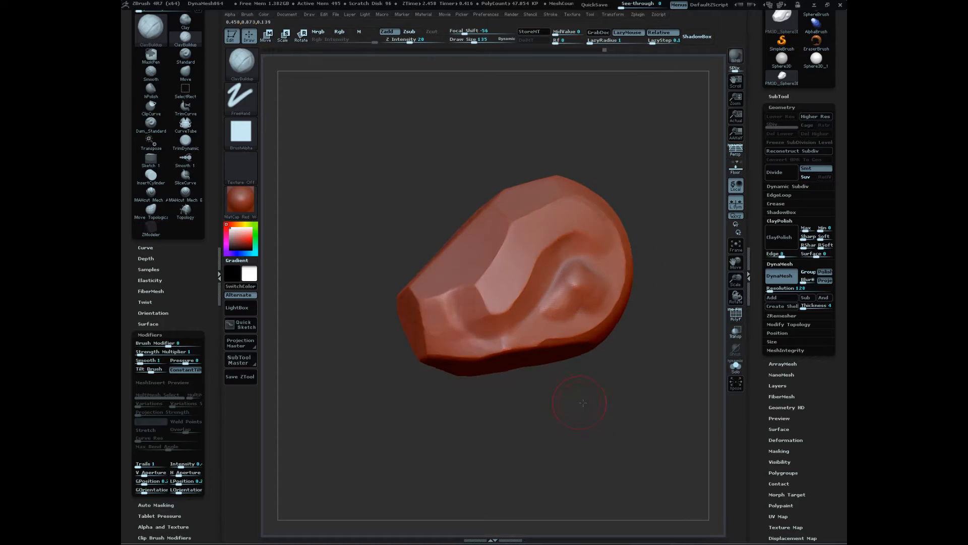
{"action": "left_click_drag", "start_coordinate": [564, 315], "coordinate": [595, 300]}
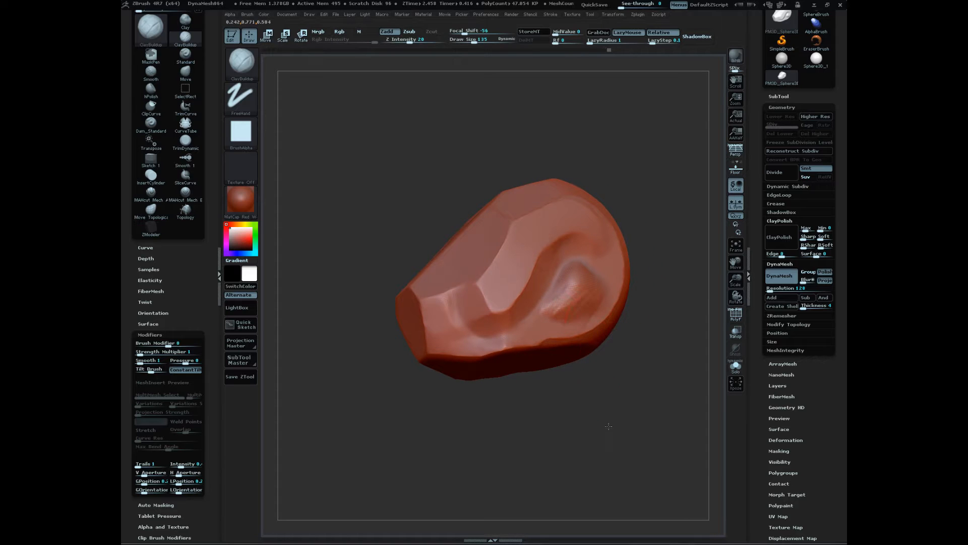
{"action": "mouse_move", "coordinate": [609, 427]}
{"action": "left_mouse_down"}
{"action": "mouse_move", "coordinate": [598, 441]}
{"action": "mouse_move", "coordinate": [600, 432]}
{"action": "left_mouse_up"}
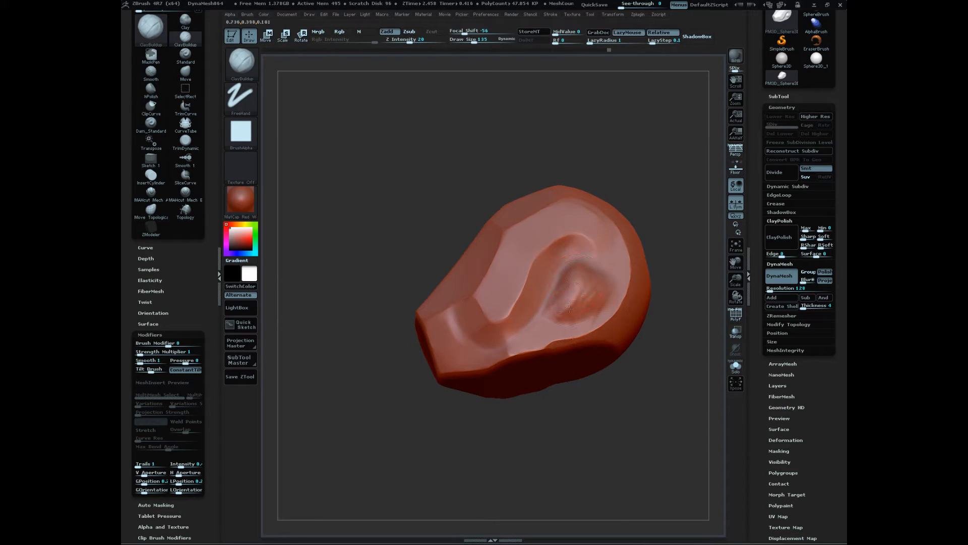
{"action": "mouse_move", "coordinate": [569, 308]}
{"action": "left_mouse_down"}
{"action": "mouse_move", "coordinate": [589, 299]}
{"action": "mouse_move", "coordinate": [595, 306]}
{"action": "left_mouse_up"}
{"action": "left_click_drag", "start_coordinate": [622, 397], "coordinate": [625, 452]}
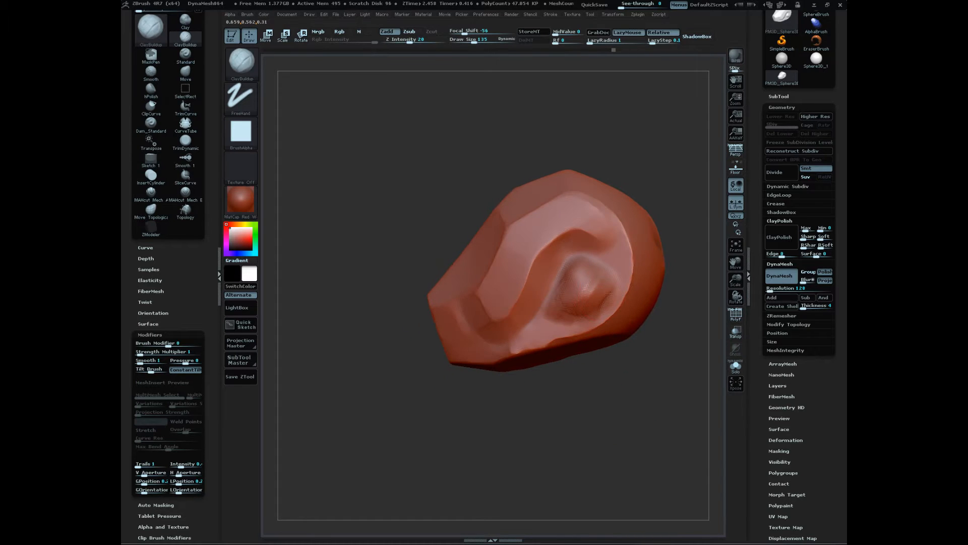
- Carve a groove with ClayBuildup from the side mound across the blunt end, below the top planes
{"action": "left_click_drag", "start_coordinate": [623, 395], "coordinate": [576, 439]}
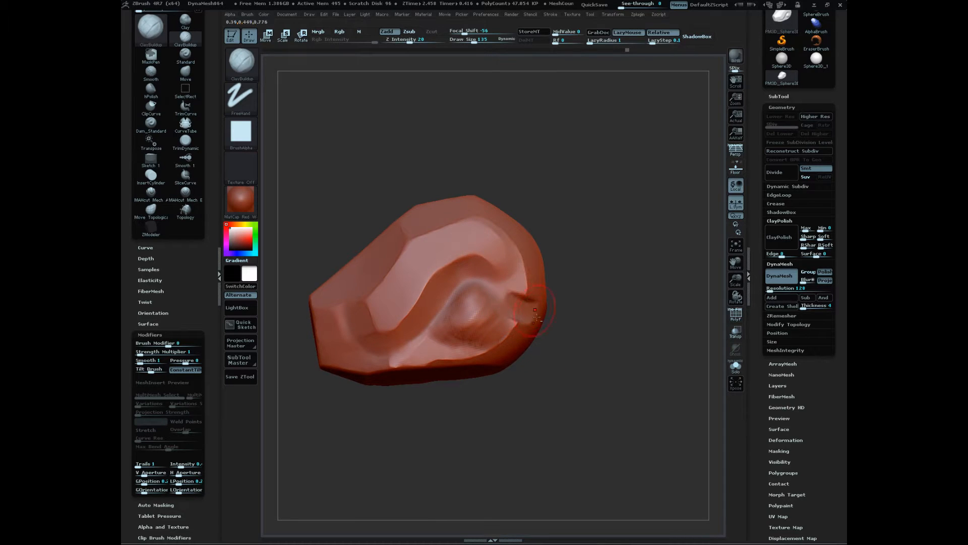
{"action": "left_click_drag", "start_coordinate": [560, 373], "coordinate": [579, 386]}
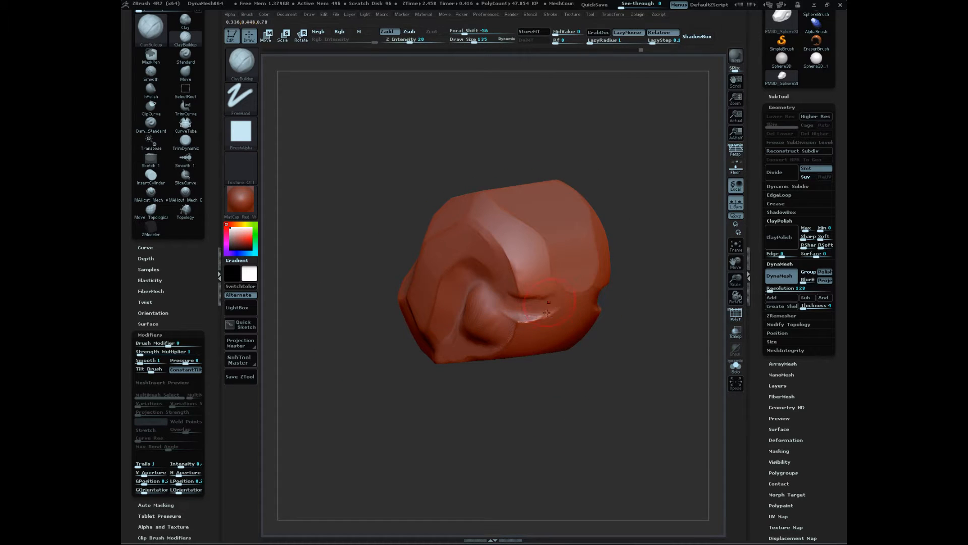
{"action": "left_click_drag", "start_coordinate": [559, 303], "coordinate": [571, 288]}
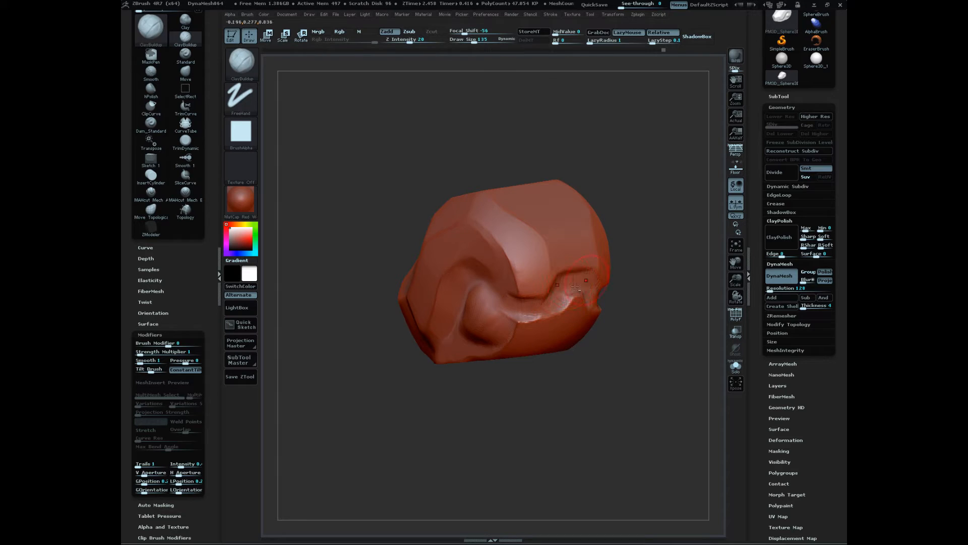
{"action": "left_click_drag", "start_coordinate": [614, 409], "coordinate": [600, 353]}
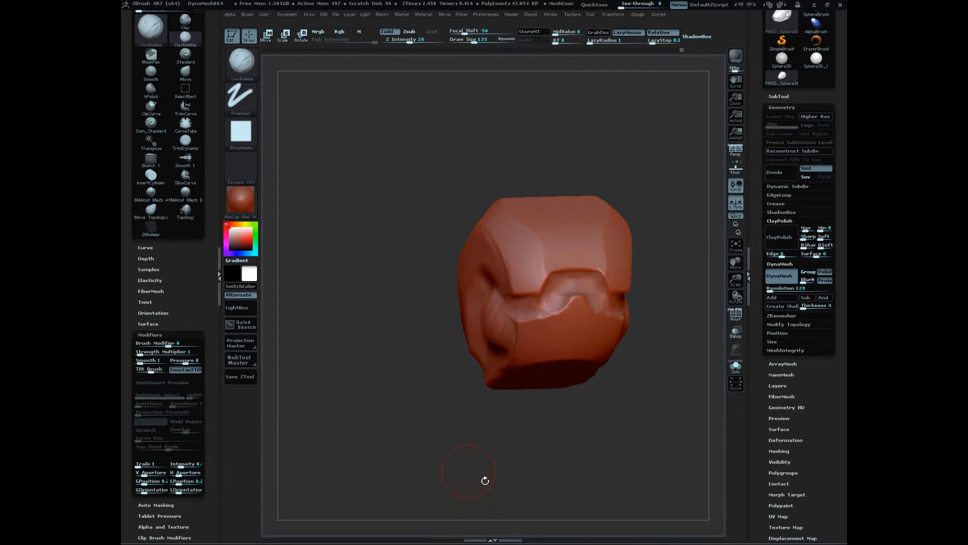
{"action": "left_click_drag", "start_coordinate": [484, 478], "coordinate": [577, 363]}
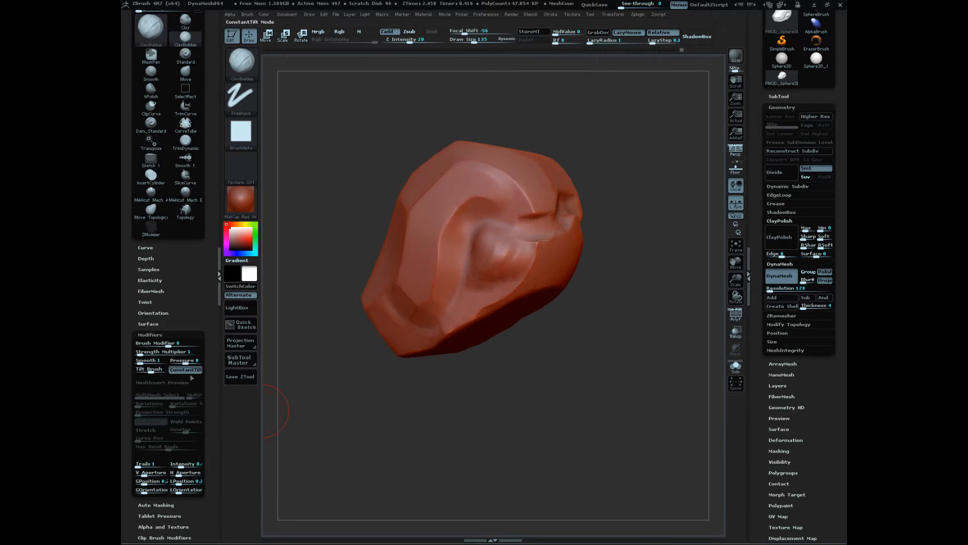
- Smooth the side mound, extend it toward the blunt end with ClayBuildup, and carve in the area beneath it
{"action": "mouse_move", "coordinate": [495, 411]}
{"action": "left_mouse_down"}
{"action": "mouse_move", "coordinate": [545, 412]}
{"action": "mouse_move", "coordinate": [536, 437]}
{"action": "left_mouse_up"}
{"action": "left_click_drag", "start_coordinate": [514, 246], "coordinate": [506, 261], "text": "shift"}
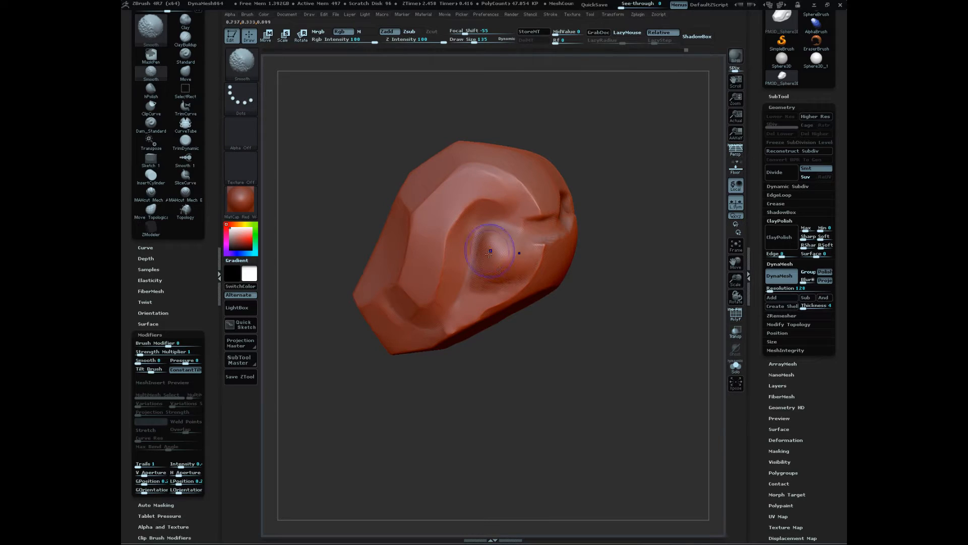
{"action": "mouse_move", "coordinate": [598, 394]}
{"action": "left_mouse_down"}
{"action": "mouse_move", "coordinate": [613, 368]}
{"action": "mouse_move", "coordinate": [603, 357]}
{"action": "left_mouse_up"}
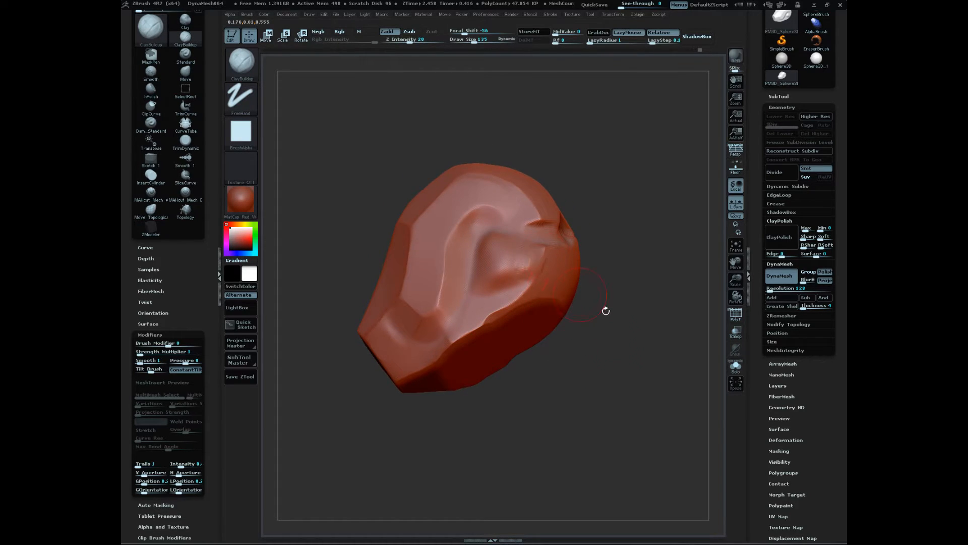
{"action": "left_click_drag", "start_coordinate": [606, 310], "coordinate": [575, 285]}
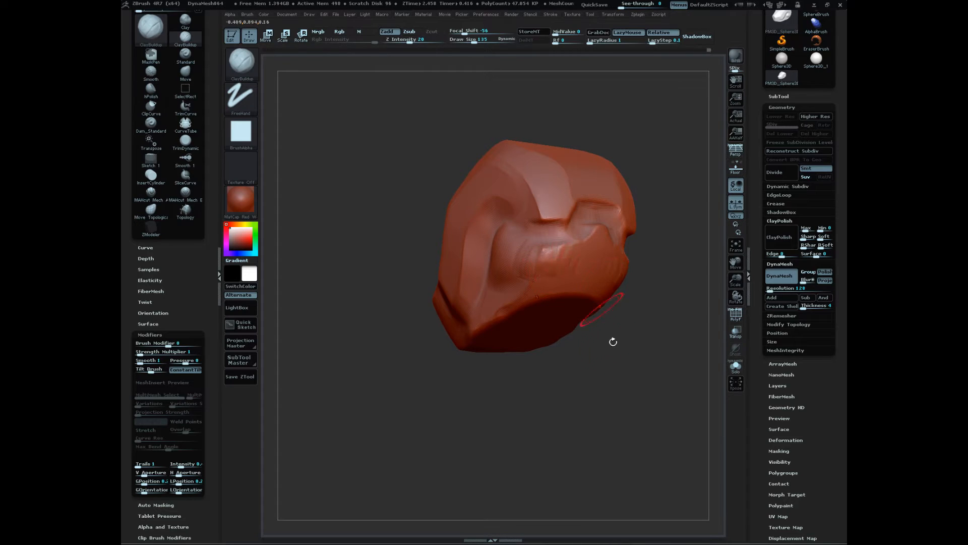
{"action": "mouse_move", "coordinate": [613, 342]}
{"action": "left_mouse_down"}
{"action": "mouse_move", "coordinate": [622, 389]}
{"action": "mouse_move", "coordinate": [608, 375]}
{"action": "left_mouse_up"}
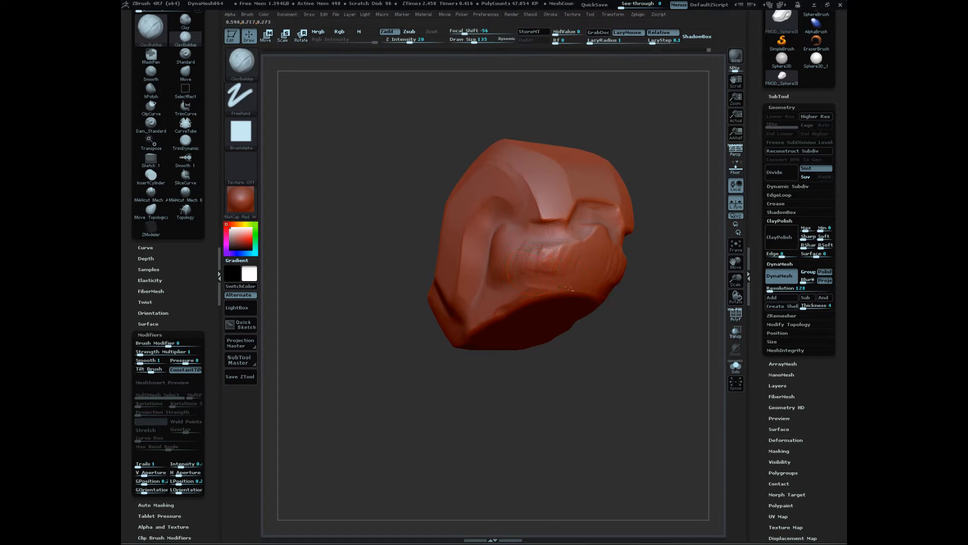
{"action": "mouse_move", "coordinate": [547, 291]}
{"action": "left_mouse_down", "text": "alt"}
{"action": "mouse_move", "coordinate": [600, 287]}
{"action": "mouse_move", "coordinate": [539, 288]}
{"action": "left_mouse_up", "text": "alt"}
{"action": "mouse_move", "coordinate": [619, 389]}
{"action": "left_mouse_down"}
{"action": "mouse_move", "coordinate": [627, 410]}
{"action": "mouse_move", "coordinate": [631, 391]}
{"action": "left_mouse_up"}
{"action": "left_click_drag", "start_coordinate": [587, 290], "coordinate": [547, 300], "text": "alt"}
{"action": "mouse_move", "coordinate": [643, 374]}
{"action": "left_mouse_down"}
{"action": "mouse_move", "coordinate": [641, 361]}
{"action": "mouse_move", "coordinate": [644, 415]}
{"action": "left_mouse_up"}
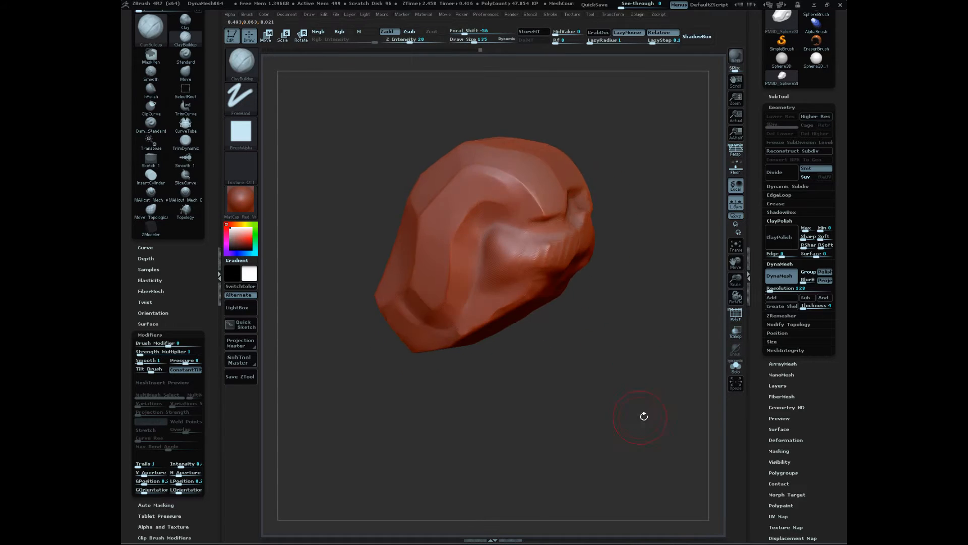
- Smooth the stroke marks on and below the side mound and remesh the form with DynaMesh at resolution 128
{"action": "key", "text": "shift"}
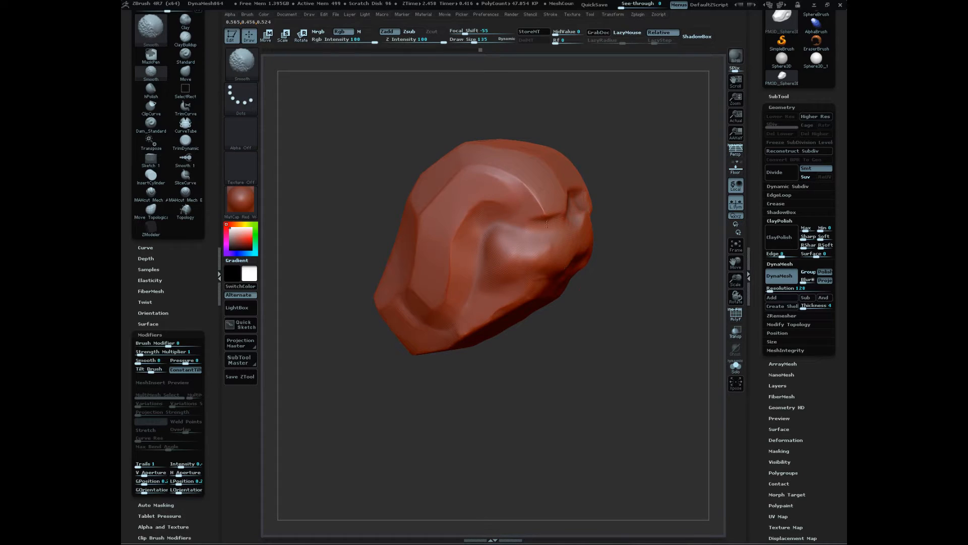
{"action": "mouse_move", "coordinate": [654, 394]}
{"action": "left_mouse_down", "text": "alt"}
{"action": "mouse_move", "coordinate": [585, 464]}
{"action": "mouse_move", "coordinate": [568, 429]}
{"action": "left_mouse_up", "text": "alt"}
{"action": "mouse_move", "coordinate": [529, 303]}
{"action": "left_mouse_down", "text": "shift"}
{"action": "mouse_move", "coordinate": [540, 295]}
{"action": "mouse_move", "coordinate": [549, 309]}
{"action": "left_mouse_up", "text": "shift"}
{"action": "left_click_drag", "start_coordinate": [644, 266], "coordinate": [639, 378], "text": "ctrl"}
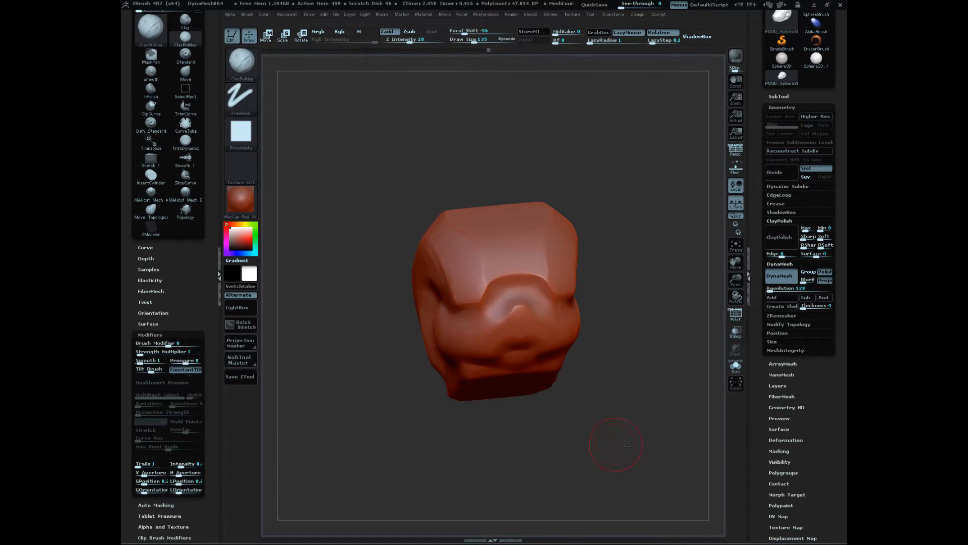
- Flatten the side mound and the surfaces around it into cleaner planes with hPolish
{"action": "left_click_drag", "start_coordinate": [628, 446], "coordinate": [642, 403]}
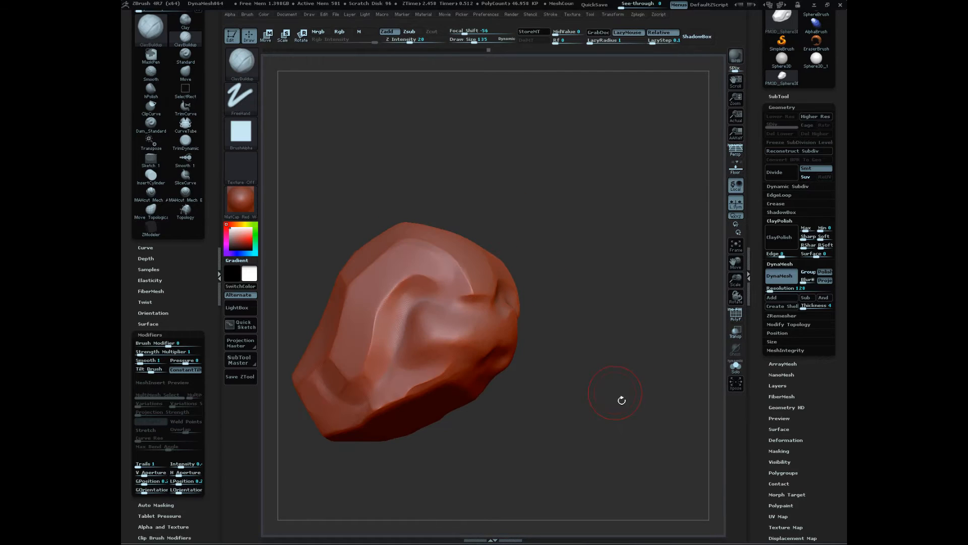
{"action": "key", "text": "b"}
{"action": "key", "text": "h"}
{"action": "key", "text": "p"}
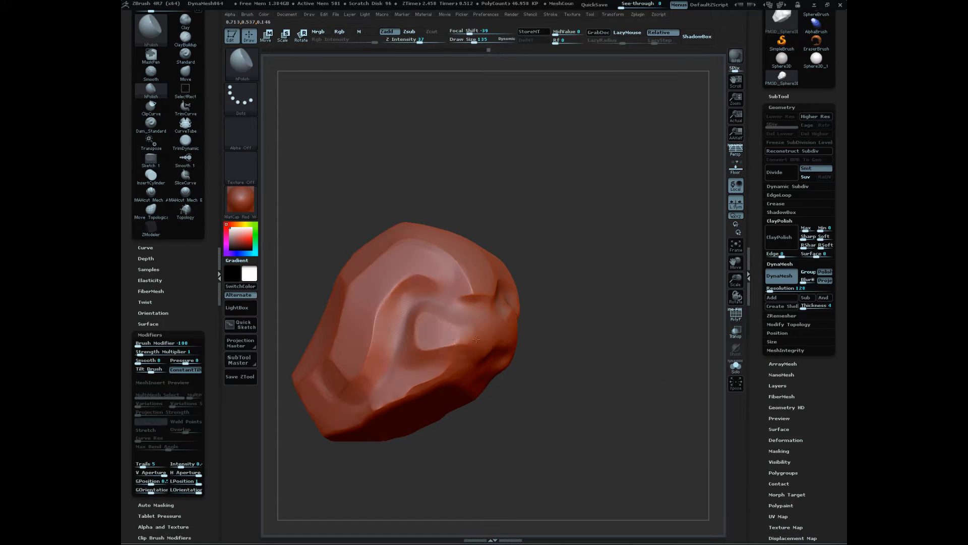
{"action": "left_click_drag", "start_coordinate": [597, 444], "coordinate": [553, 452]}
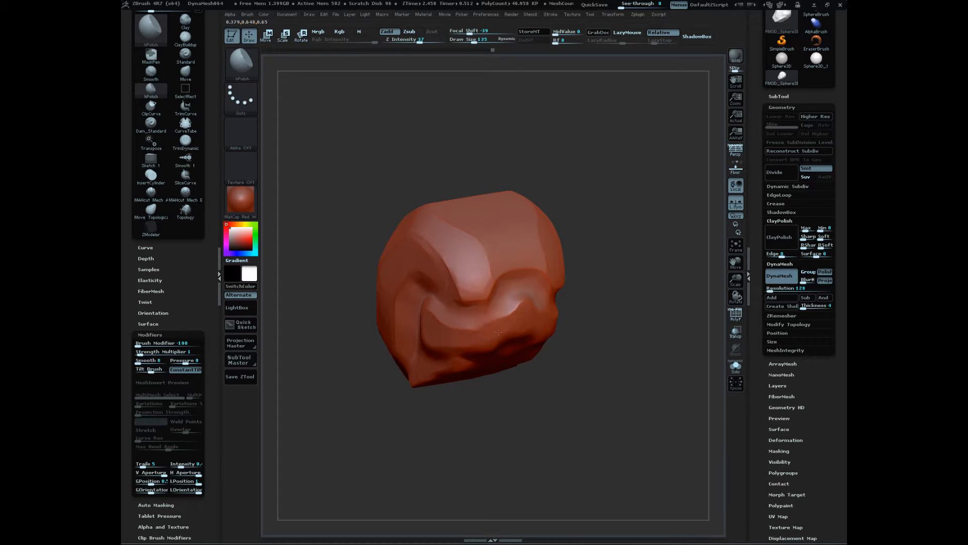
{"action": "left_click_drag", "start_coordinate": [586, 415], "coordinate": [563, 437]}
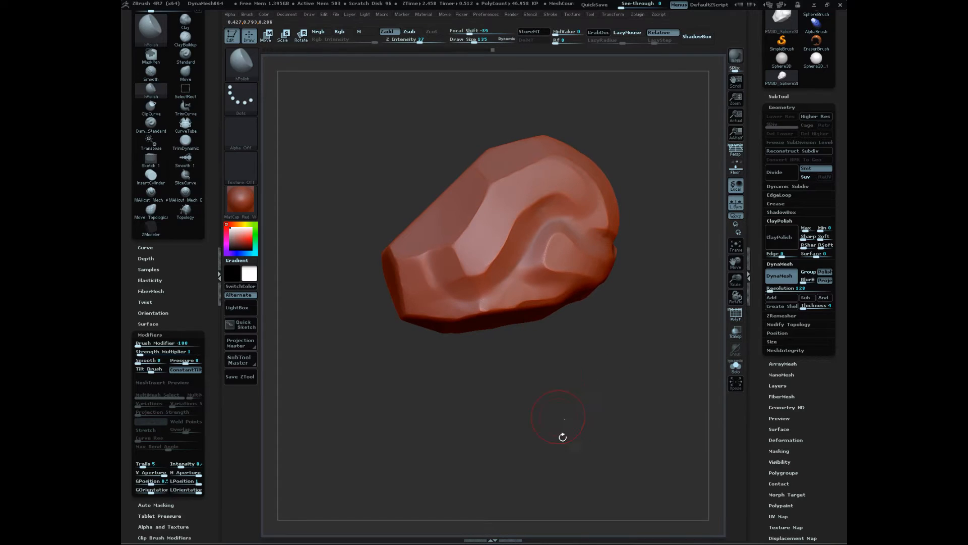
- Carve a diagonal crease across the side plane near the blunt end with Dam_Standard at draw size 38
{"action": "key", "text": "b"}
{"action": "key", "text": "d"}
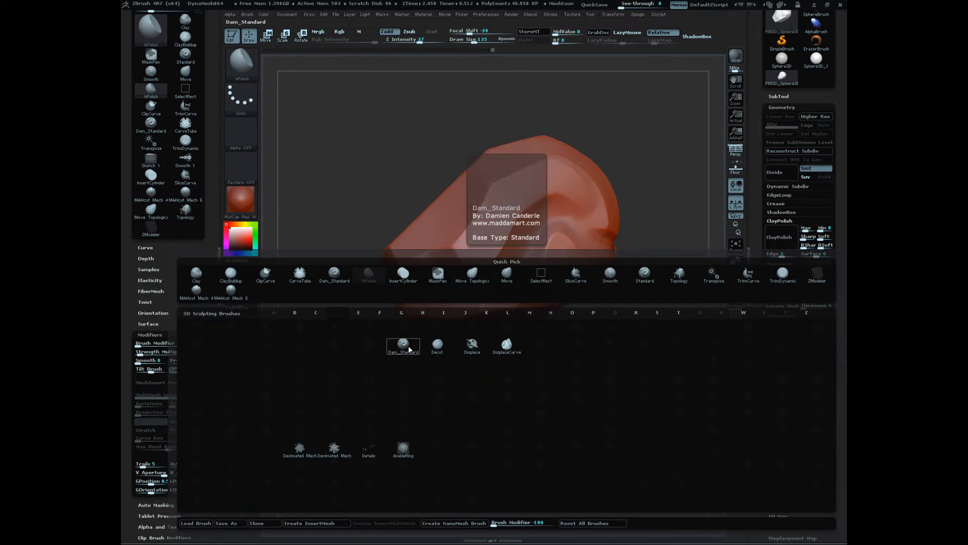
{"action": "key", "text": "s"}
{"action": "key", "text": "s"}
{"action": "mouse_move", "coordinate": [576, 432]}
{"action": "left_mouse_down"}
{"action": "mouse_move", "coordinate": [565, 432]}
{"action": "mouse_move", "coordinate": [598, 456]}
{"action": "mouse_move", "coordinate": [596, 479]}
{"action": "left_mouse_up"}
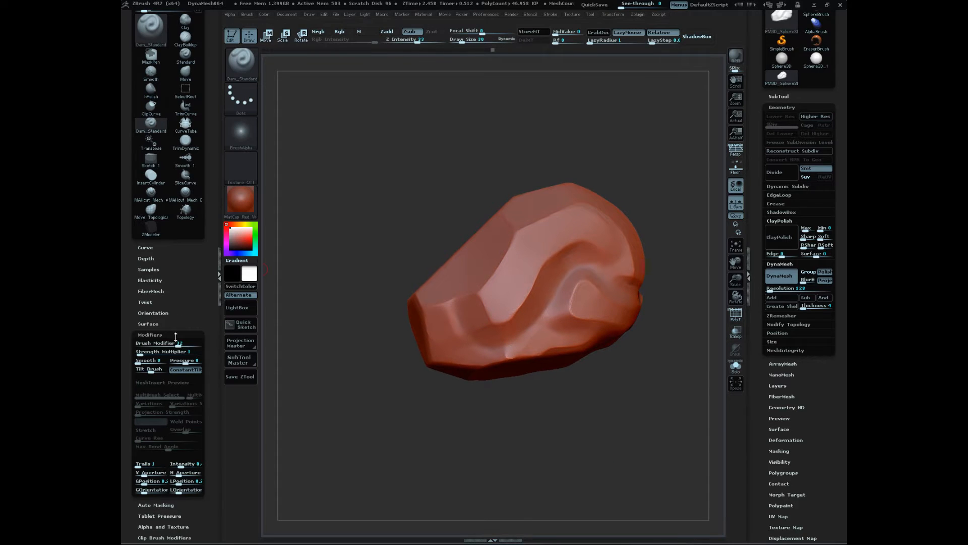
{"action": "key", "text": "shift"}
{"action": "left_click", "coordinate": [175, 335]}
{"action": "scroll", "coordinate": [152, 151], "scroll_direction": "up", "scroll_amount": 5}
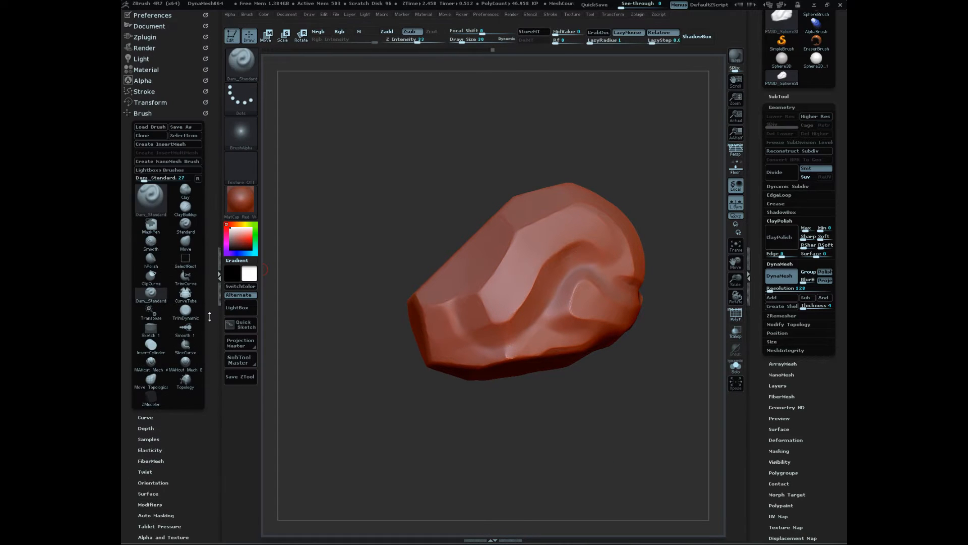
{"action": "left_click", "coordinate": [142, 113]}
{"action": "mouse_move", "coordinate": [351, 363]}
{"action": "left_mouse_down"}
{"action": "mouse_move", "coordinate": [449, 465]}
{"action": "mouse_move", "coordinate": [495, 475]}
{"action": "mouse_move", "coordinate": [452, 404]}
{"action": "left_mouse_up"}
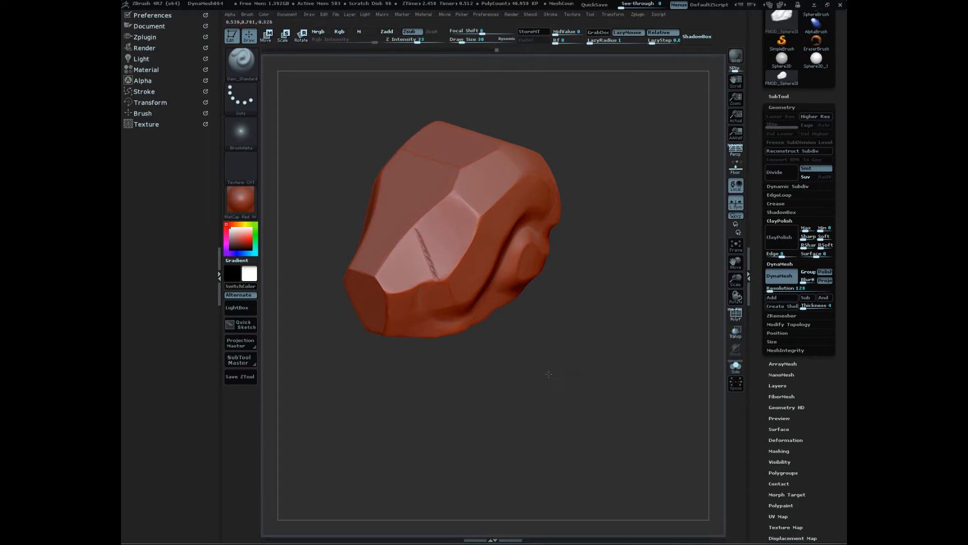
{"action": "left_click_drag", "start_coordinate": [549, 374], "coordinate": [610, 405]}
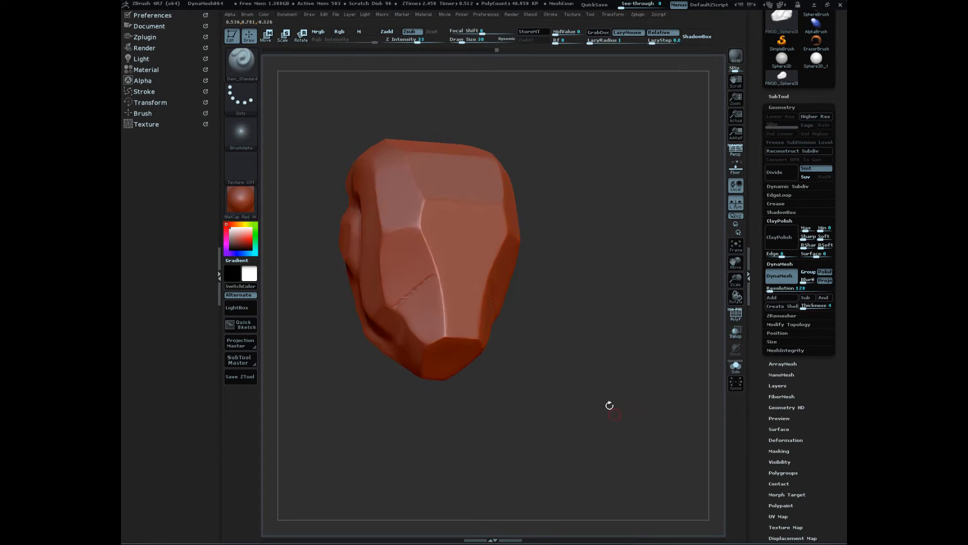
- Carve a crease across the narrow top plane at draw size 73, joining the two diagonal side creases
{"action": "key", "text": "s"}
{"action": "left_click_drag", "start_coordinate": [447, 279], "coordinate": [486, 277]}
{"action": "left_click_drag", "start_coordinate": [554, 364], "coordinate": [659, 471]}
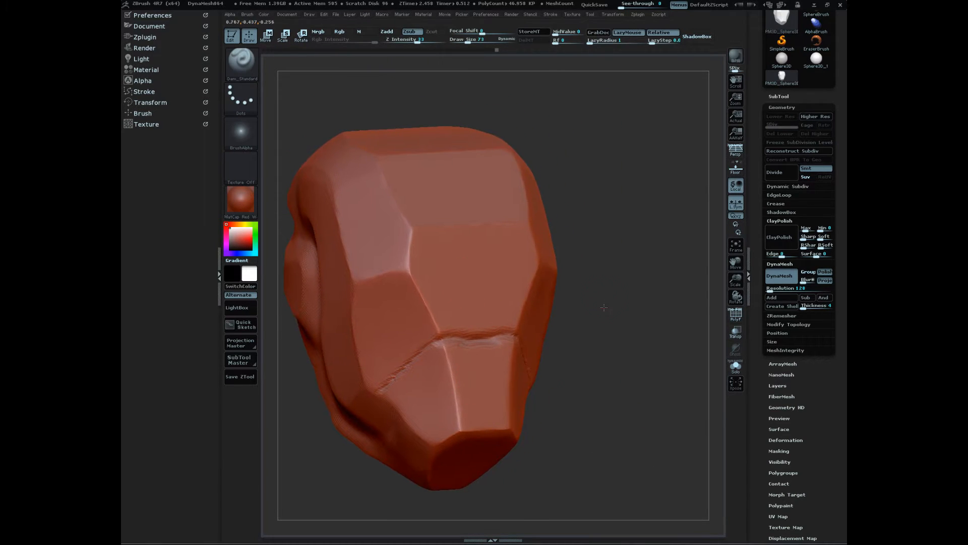
{"action": "mouse_move", "coordinate": [646, 326]}
{"action": "left_mouse_down"}
{"action": "mouse_move", "coordinate": [619, 328]}
{"action": "mouse_move", "coordinate": [553, 302]}
{"action": "left_mouse_up"}
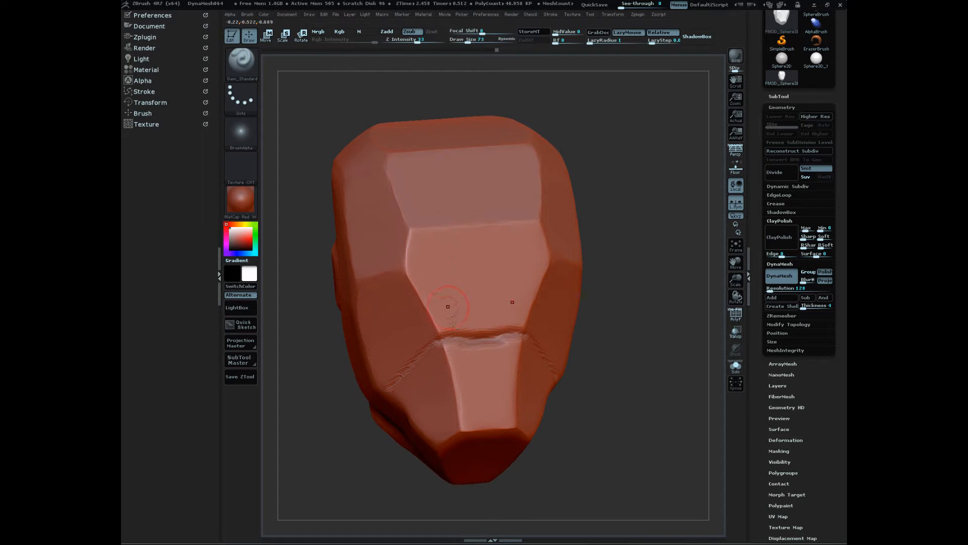
- Carve a small panel outline with a central notch just above the cross crease at draw size 51
{"action": "key", "text": "s"}
{"action": "left_click_drag", "start_coordinate": [456, 331], "coordinate": [452, 331]}
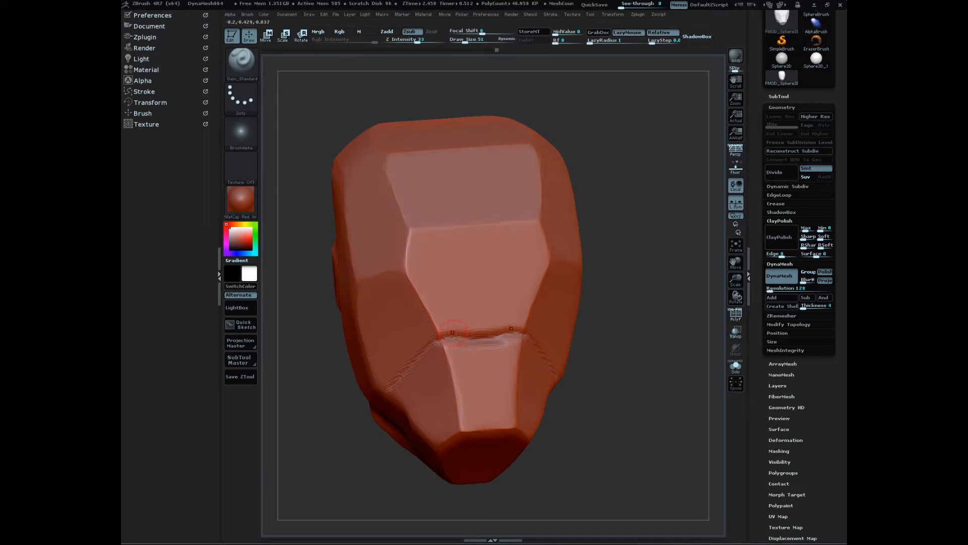
{"action": "mouse_move", "coordinate": [455, 335]}
{"action": "left_mouse_down"}
{"action": "mouse_move", "coordinate": [451, 298]}
{"action": "mouse_move", "coordinate": [478, 284]}
{"action": "mouse_move", "coordinate": [480, 312]}
{"action": "left_mouse_up"}
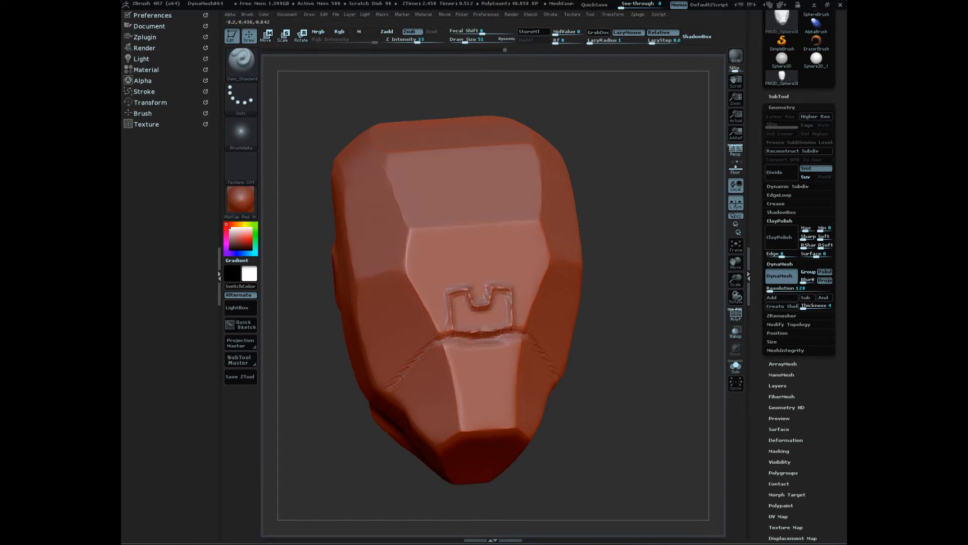
- Build up the inside of the notched panel above the cross crease with the Clay brush at draw size 62
{"action": "mouse_move", "coordinate": [615, 379]}
{"action": "left_mouse_down"}
{"action": "mouse_move", "coordinate": [635, 412]}
{"action": "mouse_move", "coordinate": [627, 395]}
{"action": "left_mouse_up"}
{"action": "key", "text": "b"}
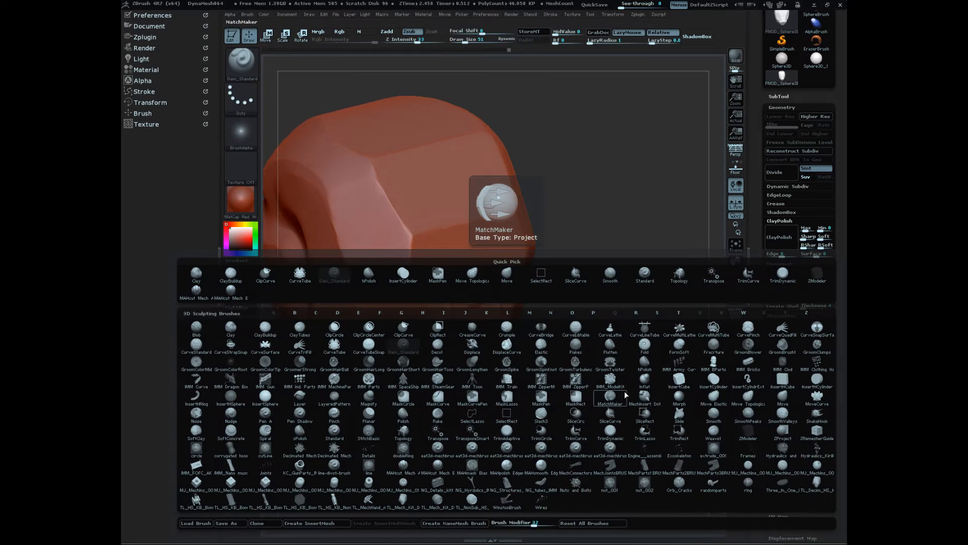
{"action": "key", "text": "c"}
{"action": "key", "text": "l"}
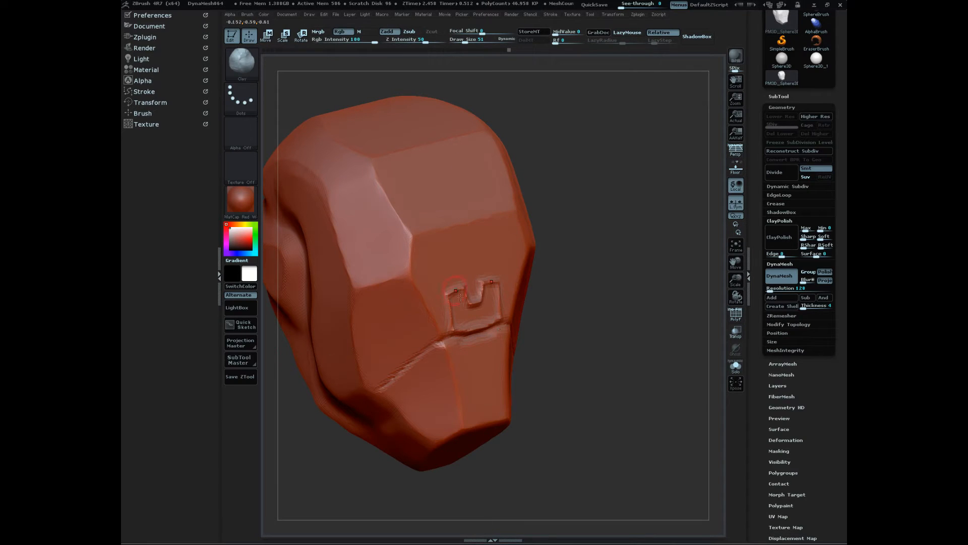
{"action": "key", "text": "s"}
{"action": "left_click_drag", "start_coordinate": [471, 315], "coordinate": [462, 299]}
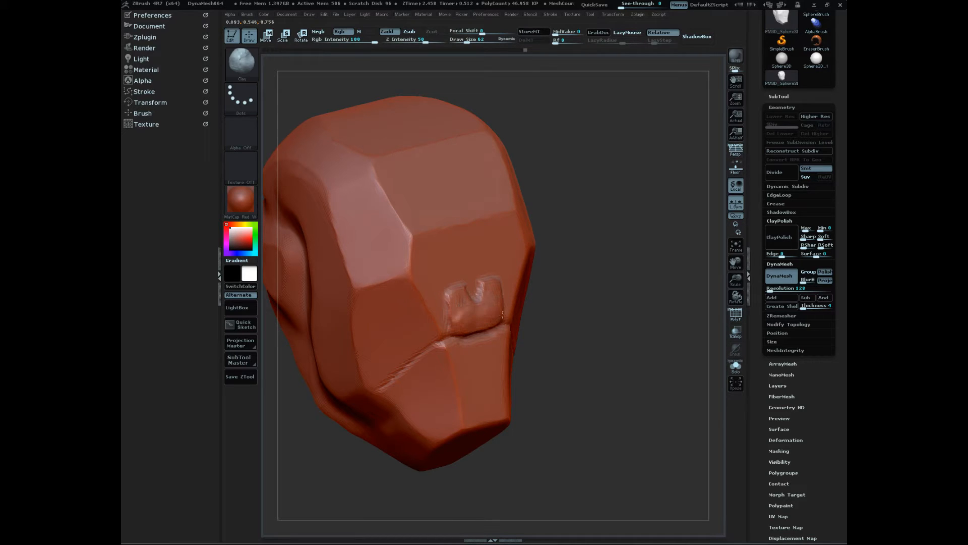
{"action": "mouse_move", "coordinate": [608, 404]}
{"action": "left_mouse_down"}
{"action": "mouse_move", "coordinate": [627, 380]}
{"action": "mouse_move", "coordinate": [643, 416]}
{"action": "mouse_move", "coordinate": [658, 404]}
{"action": "left_mouse_up"}
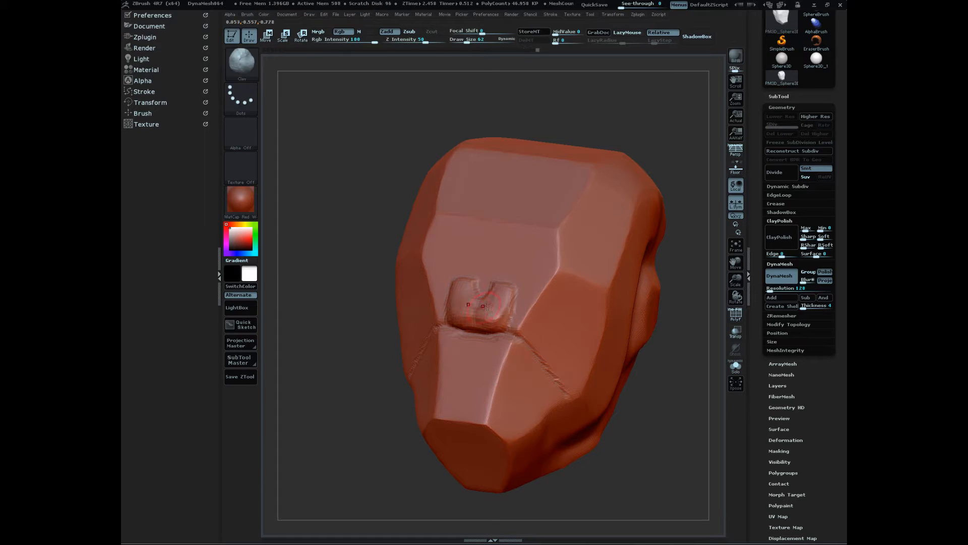
- Flatten the raised panel and surrounding planes with hPolish at draw size 157, and remesh the form with DynaMesh
{"action": "left_click_drag", "start_coordinate": [368, 401], "coordinate": [625, 435]}
{"action": "key", "text": "b"}
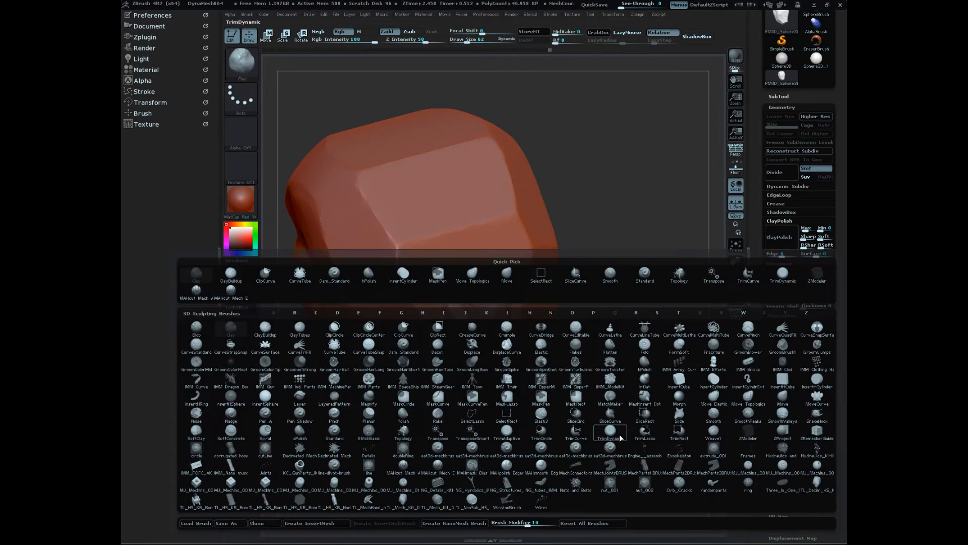
{"action": "key", "text": "h"}
{"action": "key", "text": "p"}
{"action": "key", "text": "s"}
{"action": "left_click", "coordinate": [486, 297]}
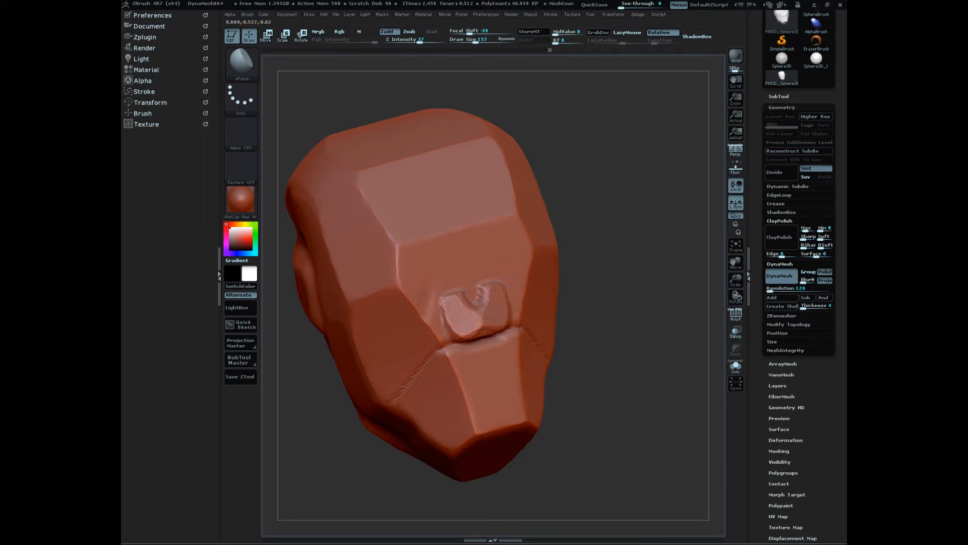
{"action": "mouse_move", "coordinate": [568, 316]}
{"action": "left_mouse_down"}
{"action": "mouse_move", "coordinate": [633, 328]}
{"action": "mouse_move", "coordinate": [491, 298]}
{"action": "left_mouse_up"}
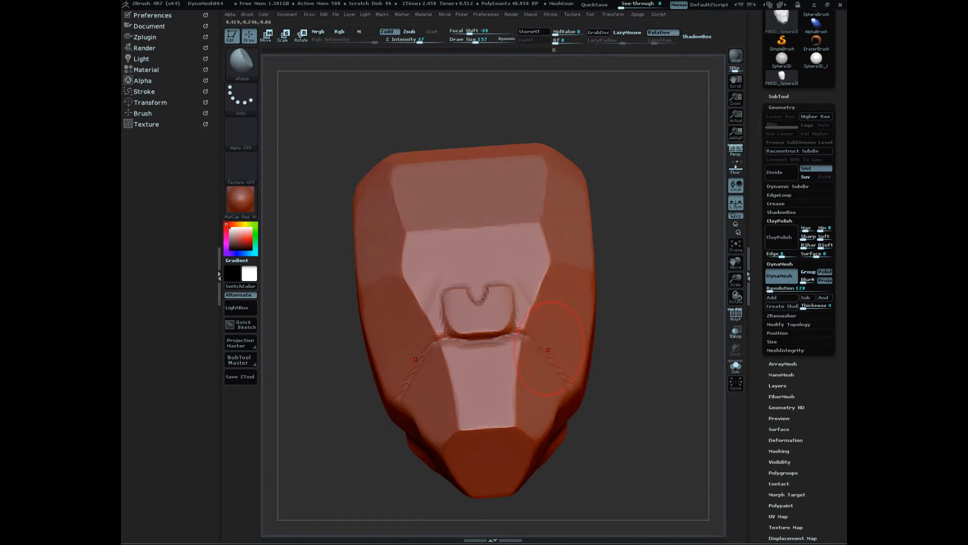
{"action": "left_click_drag", "start_coordinate": [673, 397], "coordinate": [670, 357]}
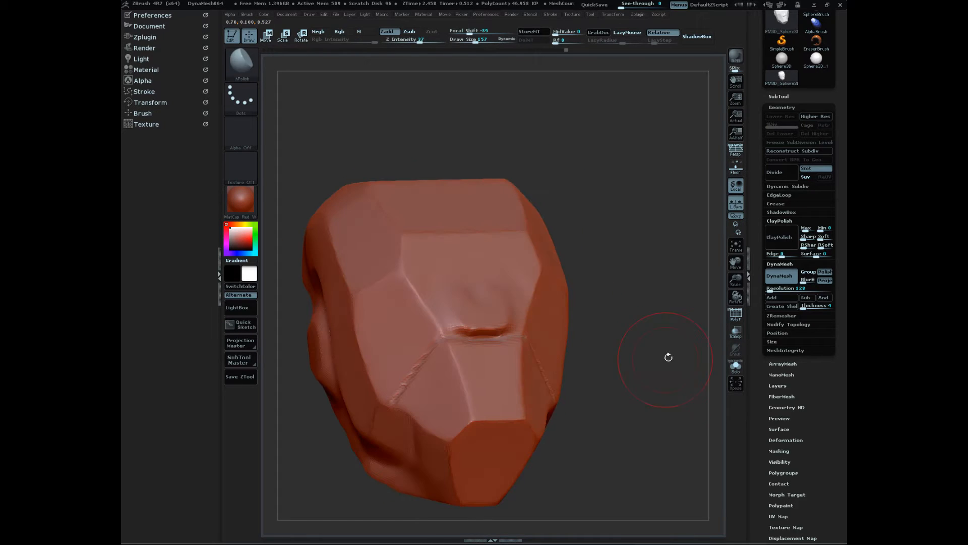
{"action": "left_click_drag", "start_coordinate": [652, 434], "coordinate": [525, 359]}
{"action": "mouse_move", "coordinate": [599, 364]}
{"action": "left_mouse_down"}
{"action": "mouse_move", "coordinate": [666, 421]}
{"action": "mouse_move", "coordinate": [677, 502]}
{"action": "mouse_move", "coordinate": [662, 426]}
{"action": "mouse_move", "coordinate": [622, 425]}
{"action": "mouse_move", "coordinate": [613, 471]}
{"action": "mouse_move", "coordinate": [654, 440]}
{"action": "mouse_move", "coordinate": [599, 439]}
{"action": "left_mouse_up"}
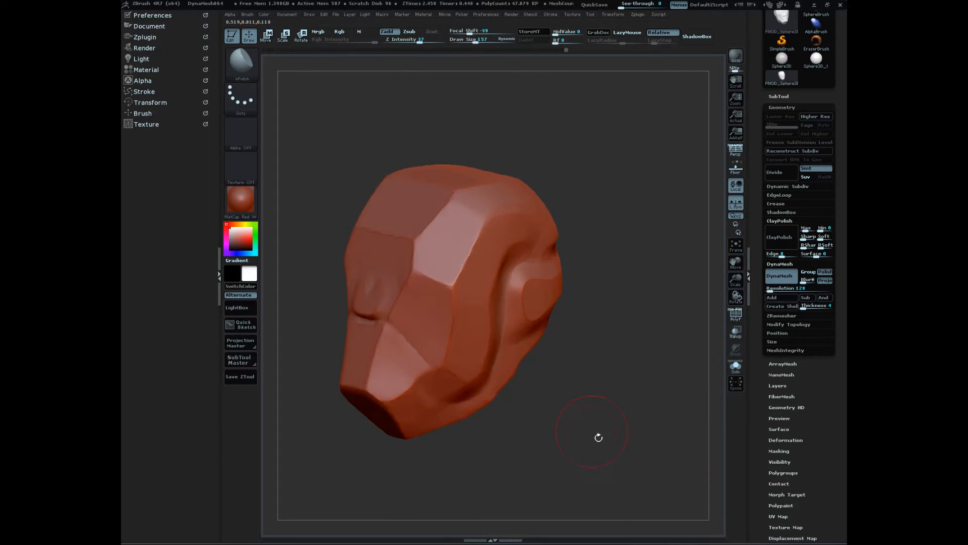
- Set up Dam_Standard with draw size 81 and a LazyRadius of 21 for steadier lines
{"action": "key", "text": "b"}
{"action": "key", "text": "d"}
{"action": "key", "text": "s"}
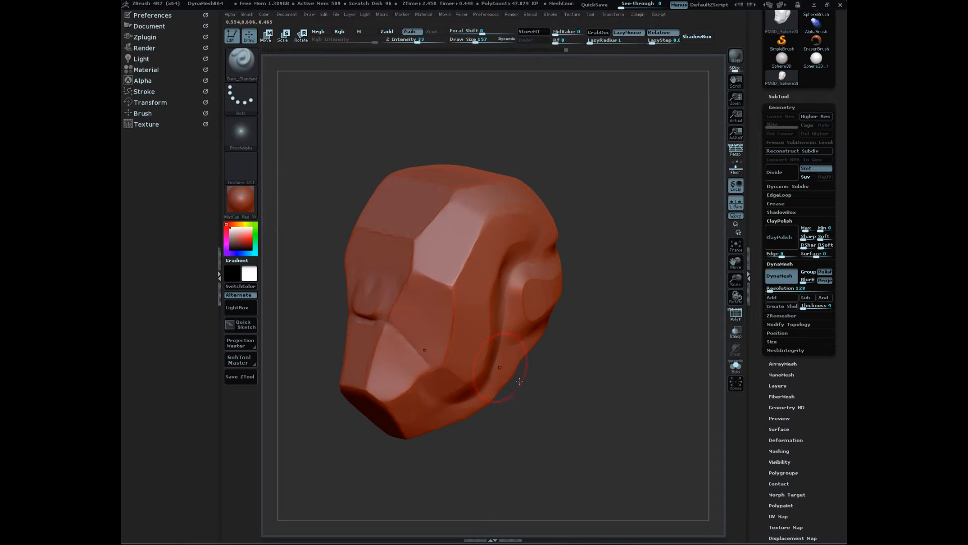
{"action": "key", "text": "s"}
{"action": "left_click_drag", "start_coordinate": [558, 395], "coordinate": [597, 443]}
{"action": "left_click_drag", "start_coordinate": [470, 141], "coordinate": [546, 172], "text": "alt"}
{"action": "left_click", "coordinate": [147, 92]}
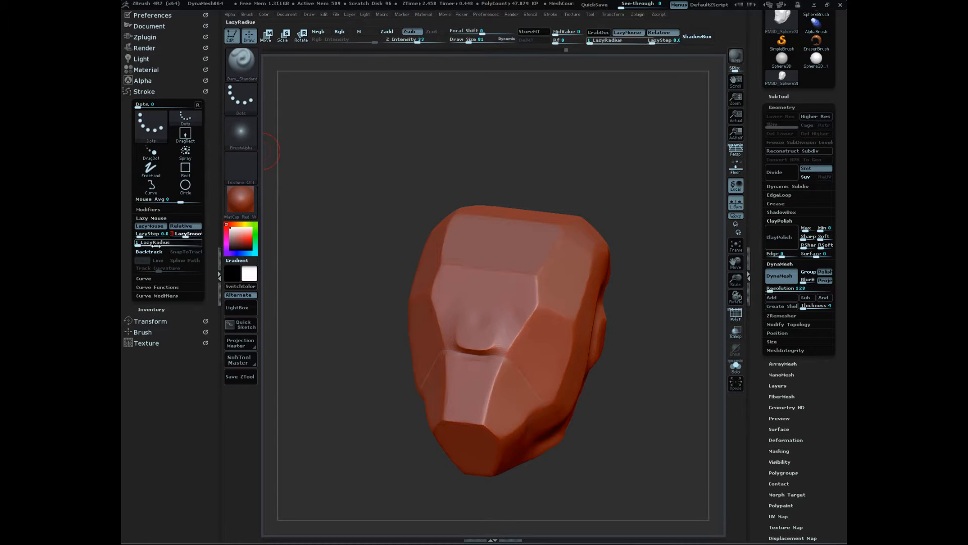
{"action": "left_click_drag", "start_coordinate": [150, 245], "coordinate": [169, 246]}
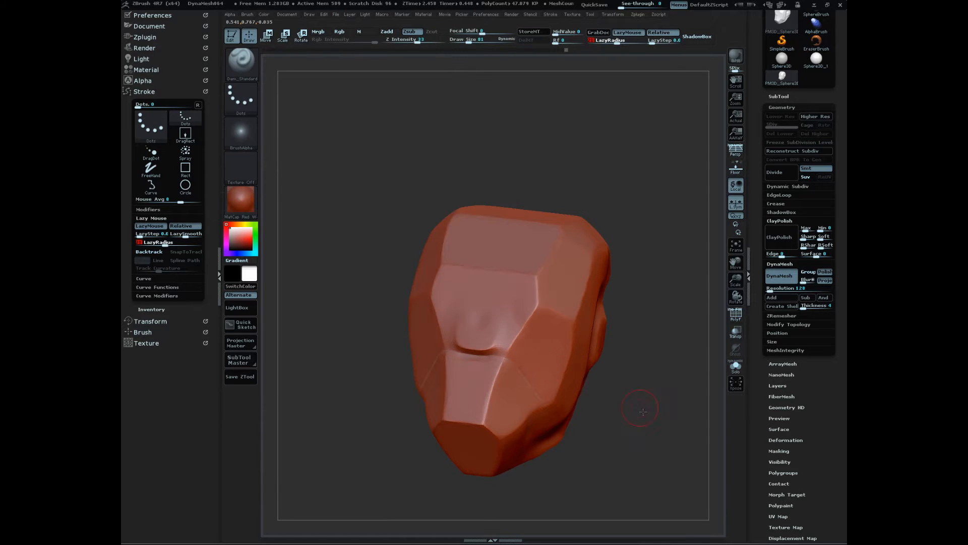
- Carve grooves down both edges of the upper front plane, stepping inward to a central notch at draw size 42
{"action": "mouse_move", "coordinate": [649, 398]}
{"action": "left_mouse_down"}
{"action": "mouse_move", "coordinate": [625, 392]}
{"action": "mouse_move", "coordinate": [649, 389]}
{"action": "left_mouse_up"}
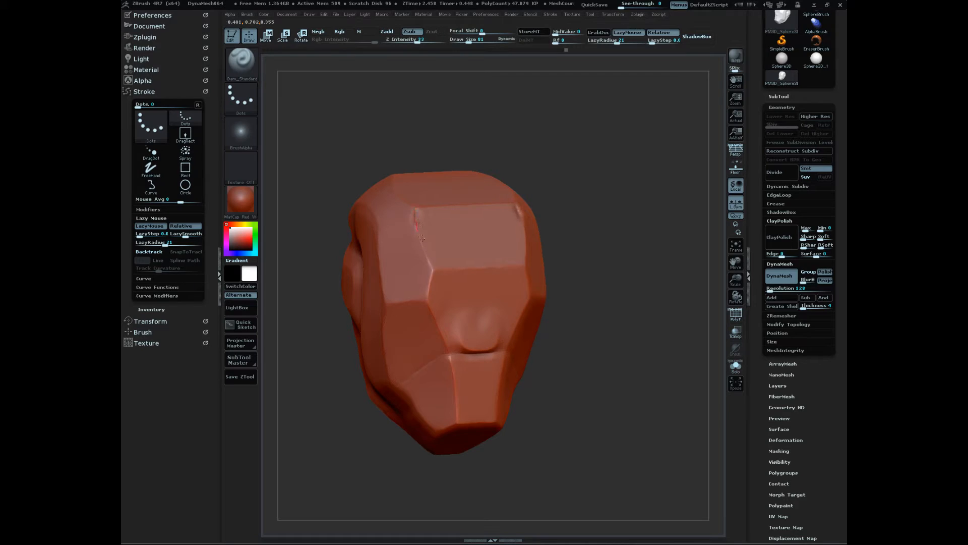
{"action": "left_click_drag", "start_coordinate": [429, 255], "coordinate": [444, 285]}
{"action": "left_click_drag", "start_coordinate": [550, 383], "coordinate": [586, 379]}
{"action": "left_click_drag", "start_coordinate": [434, 279], "coordinate": [463, 315]}
{"action": "left_click_drag", "start_coordinate": [597, 363], "coordinate": [600, 339]}
{"action": "key", "text": "s"}
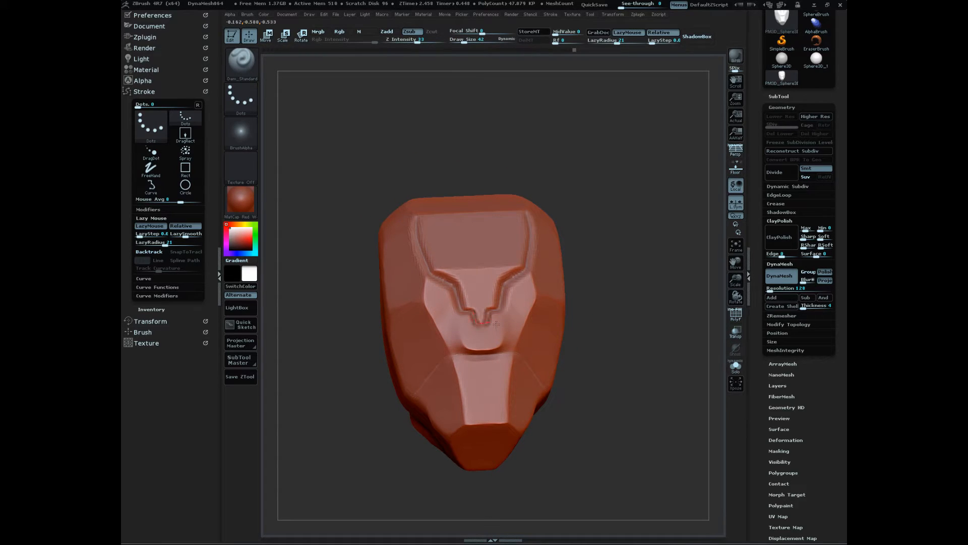
- Extend the grooves back over the crown along its plane edges and turn them inward at the rear
{"action": "left_click_drag", "start_coordinate": [610, 319], "coordinate": [520, 335]}
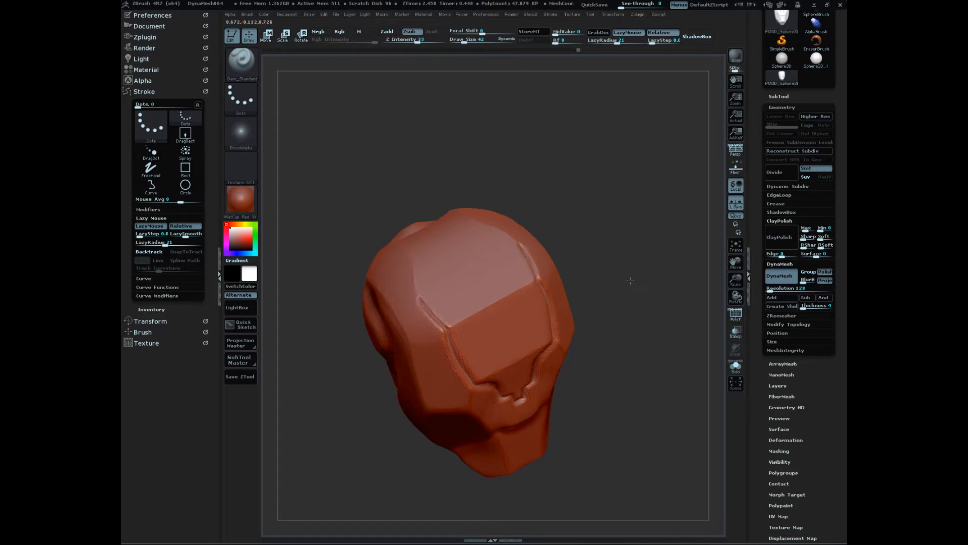
{"action": "left_click_drag", "start_coordinate": [627, 277], "coordinate": [584, 287]}
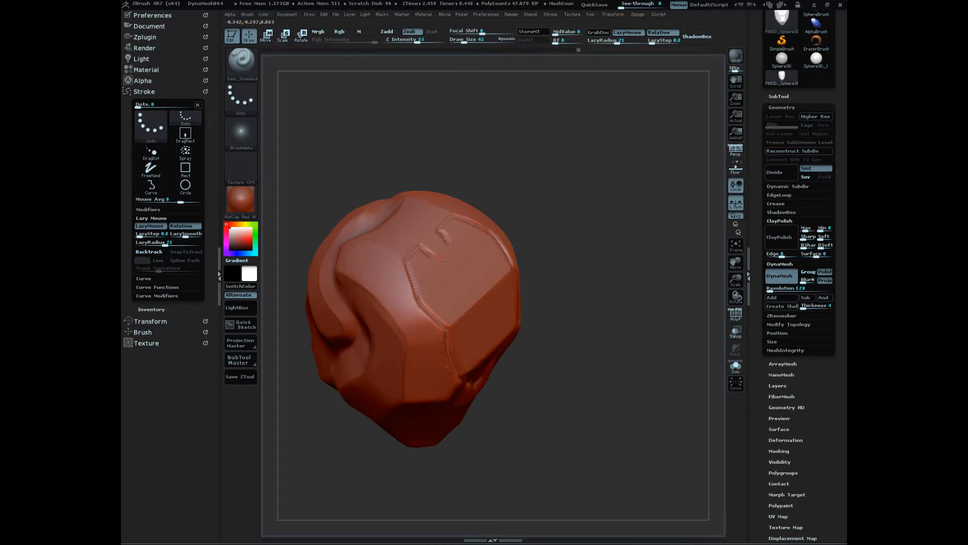
- Carve an angular groove from beside the raised panel down the side plane to the form's lower edge
{"action": "left_click_drag", "start_coordinate": [580, 331], "coordinate": [641, 361]}
{"action": "left_click_drag", "start_coordinate": [640, 412], "coordinate": [625, 327], "text": "alt"}
{"action": "left_click_drag", "start_coordinate": [636, 409], "coordinate": [597, 453]}
{"action": "left_click_drag", "start_coordinate": [598, 454], "coordinate": [674, 432], "text": "alt"}
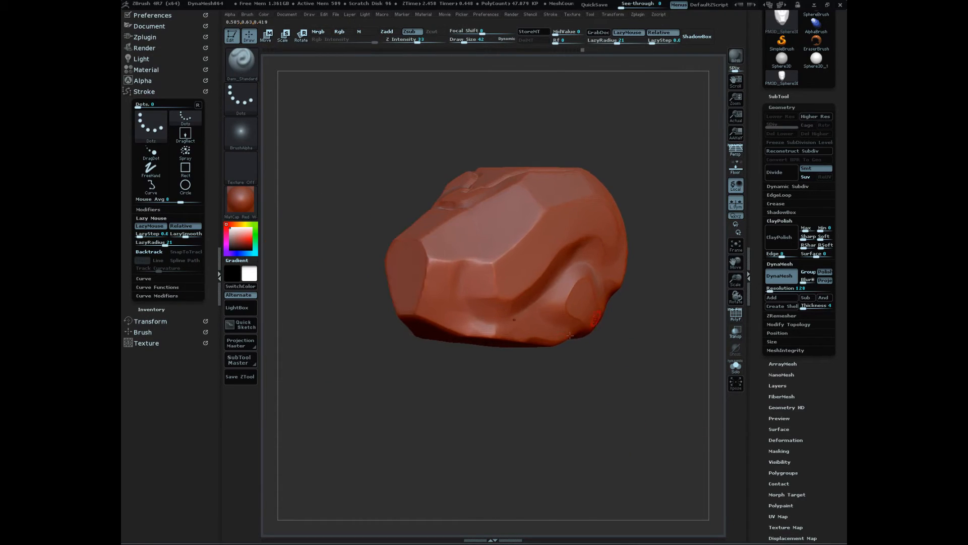
{"action": "left_click_drag", "start_coordinate": [560, 424], "coordinate": [535, 426]}
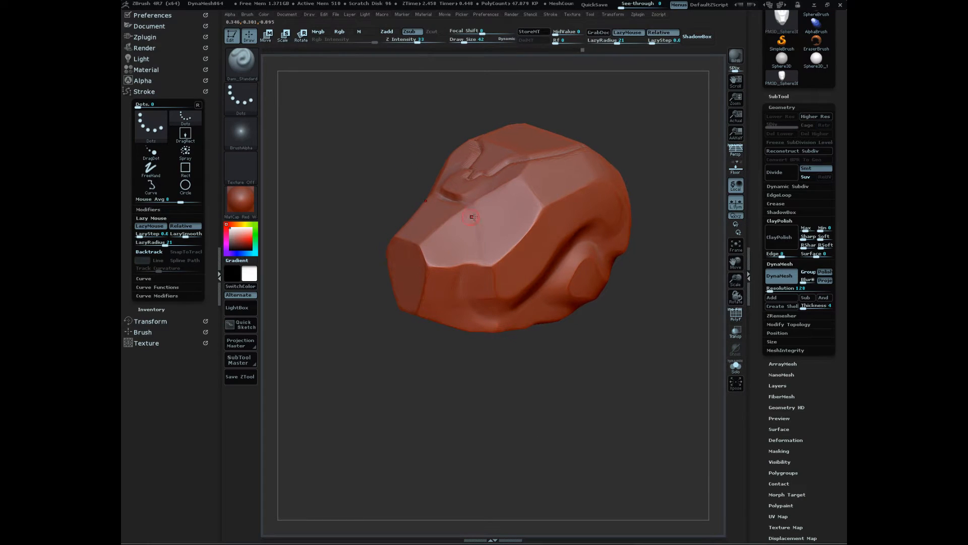
{"action": "left_click_drag", "start_coordinate": [475, 209], "coordinate": [485, 266]}
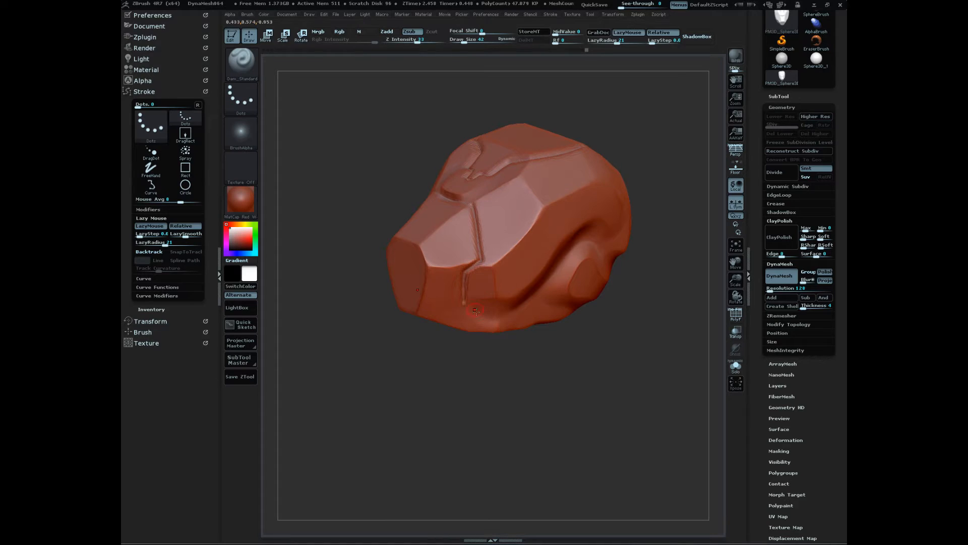
{"action": "left_click_drag", "start_coordinate": [542, 406], "coordinate": [531, 353]}
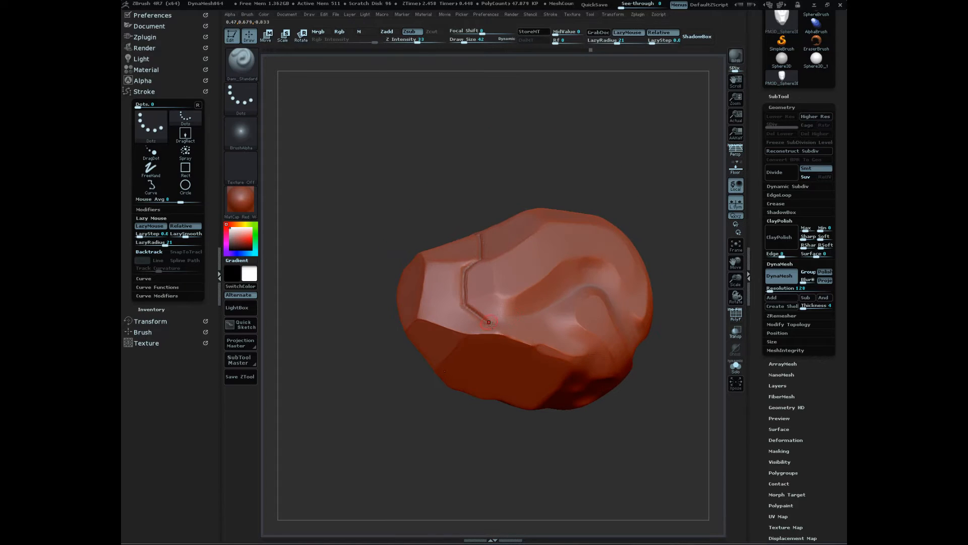
- Carve a stepped groove across the underside near the blunt end, linking the side grooves
{"action": "left_click_drag", "start_coordinate": [512, 471], "coordinate": [501, 398]}
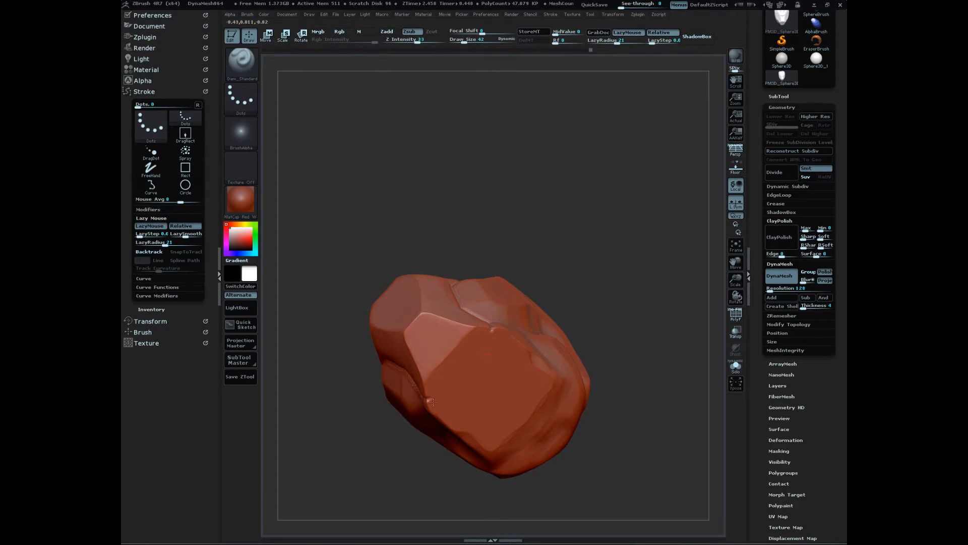
{"action": "left_click_drag", "start_coordinate": [493, 329], "coordinate": [461, 366]}
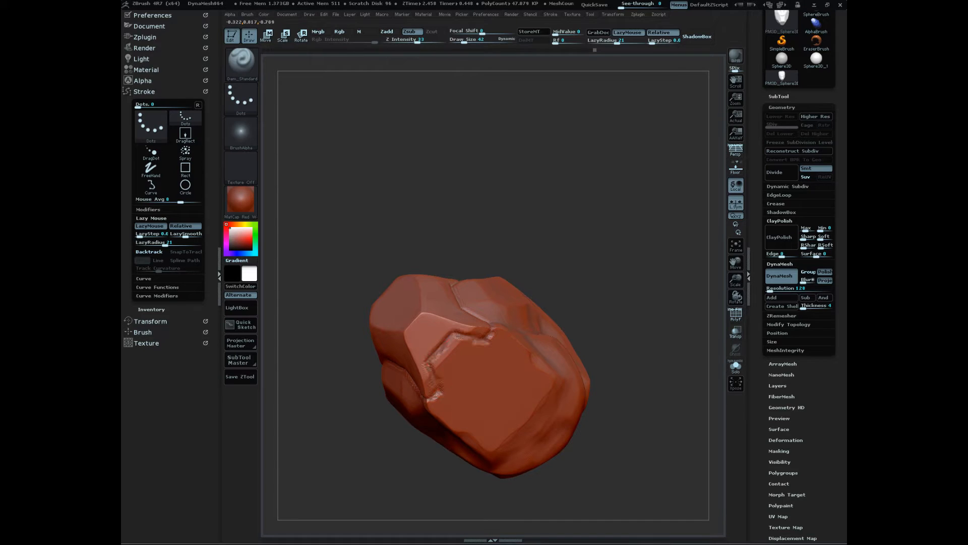
- Carve the side groove onward along the curved recess edge and around the rear, following the stepped overhang
{"action": "mouse_move", "coordinate": [634, 381]}
{"action": "left_mouse_down"}
{"action": "mouse_move", "coordinate": [630, 493]}
{"action": "mouse_move", "coordinate": [456, 364]}
{"action": "left_mouse_up"}
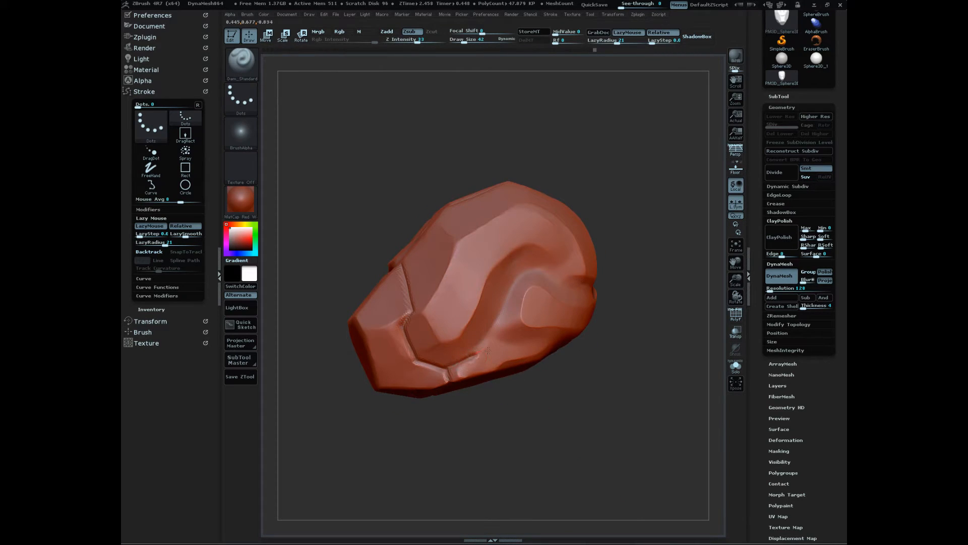
{"action": "mouse_move", "coordinate": [645, 389]}
{"action": "left_mouse_down"}
{"action": "mouse_move", "coordinate": [627, 426]}
{"action": "mouse_move", "coordinate": [614, 391]}
{"action": "left_mouse_up"}
{"action": "left_click_drag", "start_coordinate": [551, 295], "coordinate": [575, 289]}
{"action": "left_click_drag", "start_coordinate": [661, 373], "coordinate": [645, 402]}
{"action": "left_click_drag", "start_coordinate": [573, 280], "coordinate": [579, 268]}
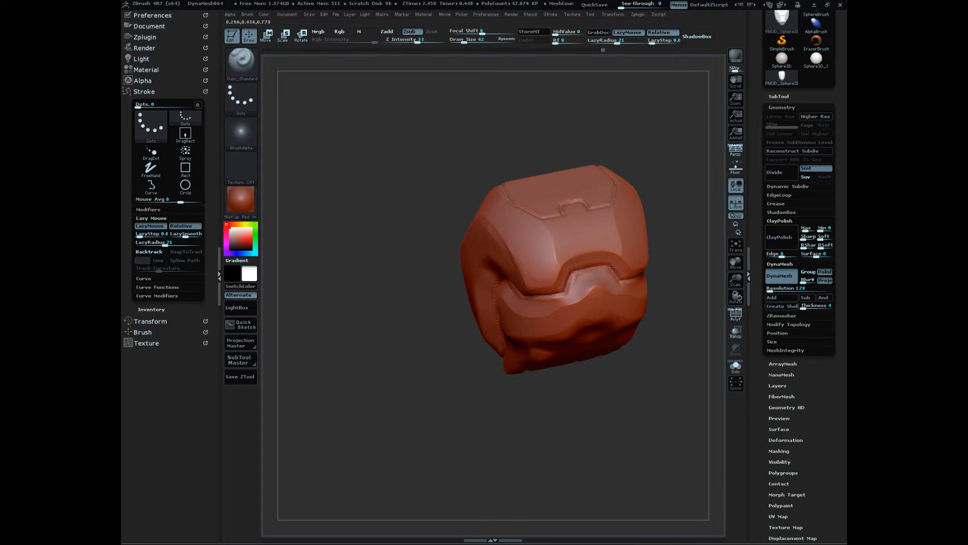
{"action": "mouse_move", "coordinate": [648, 410]}
{"action": "left_mouse_down"}
{"action": "mouse_move", "coordinate": [676, 426]}
{"action": "mouse_move", "coordinate": [679, 415]}
{"action": "mouse_move", "coordinate": [659, 430]}
{"action": "left_mouse_up"}
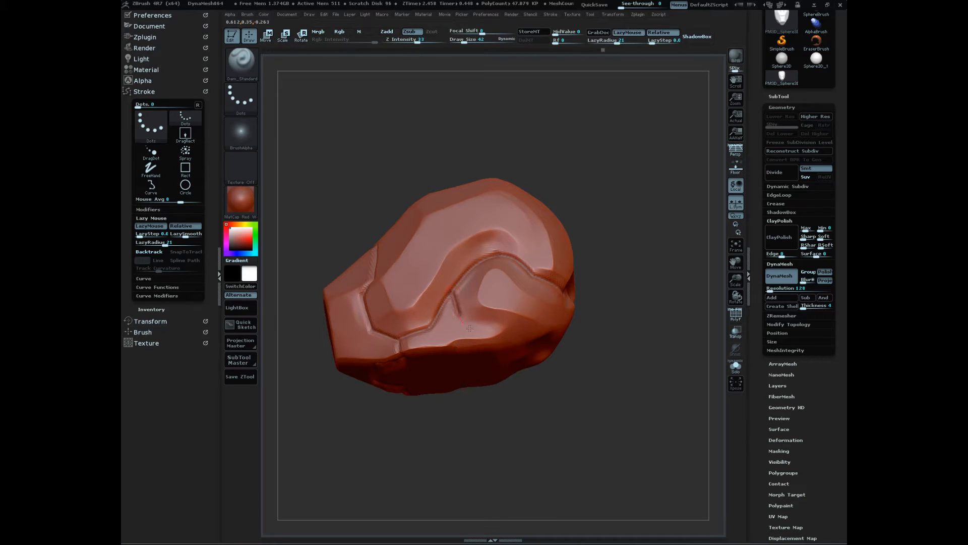
- Carve a second groove beneath the rear band, branching from the side groove and stepping up into a raised central tab
{"action": "mouse_move", "coordinate": [610, 459]}
{"action": "left_mouse_down"}
{"action": "mouse_move", "coordinate": [588, 425]}
{"action": "mouse_move", "coordinate": [636, 459]}
{"action": "mouse_move", "coordinate": [625, 454]}
{"action": "left_mouse_up"}
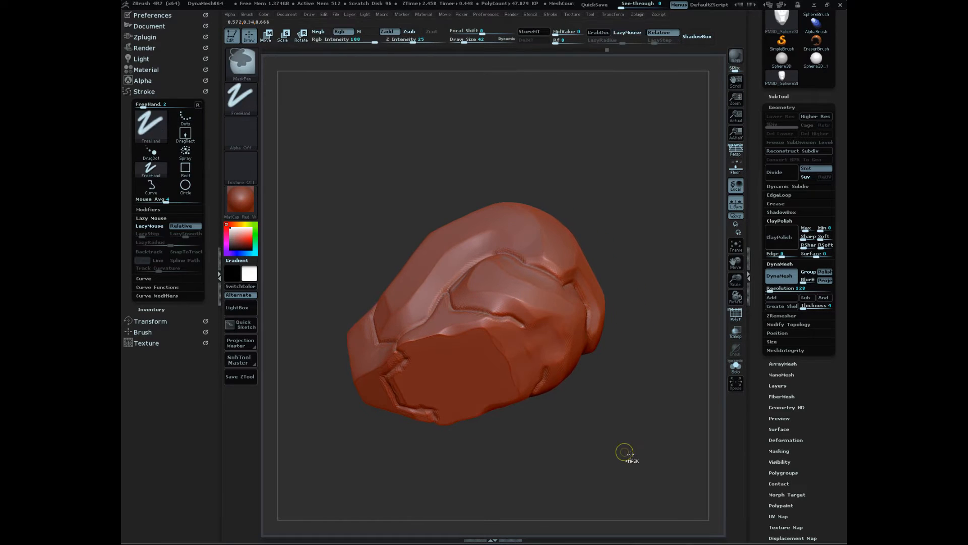
{"action": "left_click_drag", "start_coordinate": [516, 324], "coordinate": [534, 337]}
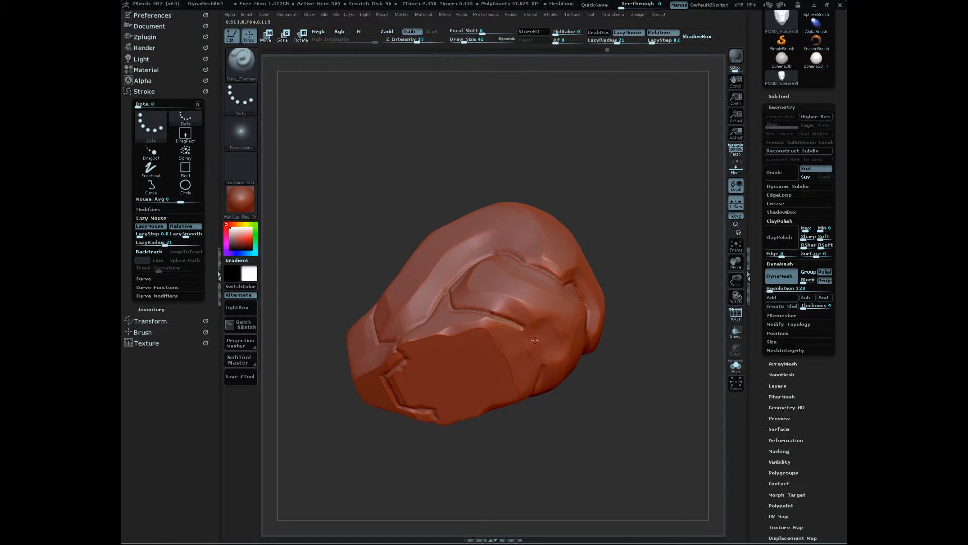
{"action": "left_click_drag", "start_coordinate": [629, 428], "coordinate": [603, 399]}
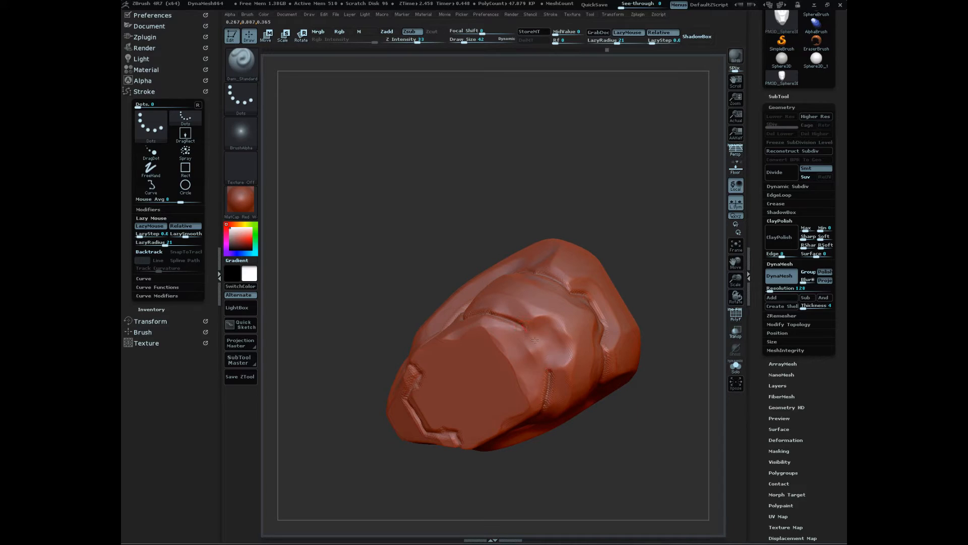
{"action": "left_click_drag", "start_coordinate": [543, 334], "coordinate": [555, 330]}
{"action": "mouse_move", "coordinate": [630, 454]}
{"action": "left_mouse_down"}
{"action": "mouse_move", "coordinate": [656, 498]}
{"action": "mouse_move", "coordinate": [651, 484]}
{"action": "mouse_move", "coordinate": [668, 460]}
{"action": "mouse_move", "coordinate": [642, 397]}
{"action": "mouse_move", "coordinate": [664, 432]}
{"action": "mouse_move", "coordinate": [632, 442]}
{"action": "left_mouse_up"}
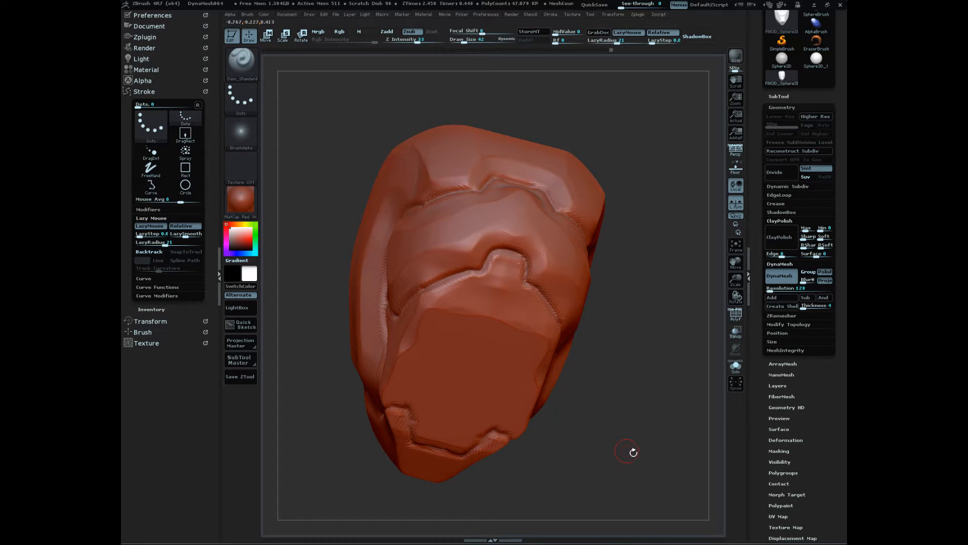
{"action": "mouse_move", "coordinate": [633, 452]}
{"action": "left_mouse_down"}
{"action": "mouse_move", "coordinate": [668, 464]}
{"action": "mouse_move", "coordinate": [644, 493]}
{"action": "mouse_move", "coordinate": [640, 479]}
{"action": "mouse_move", "coordinate": [646, 469]}
{"action": "mouse_move", "coordinate": [649, 484]}
{"action": "mouse_move", "coordinate": [652, 476]}
{"action": "left_mouse_up"}
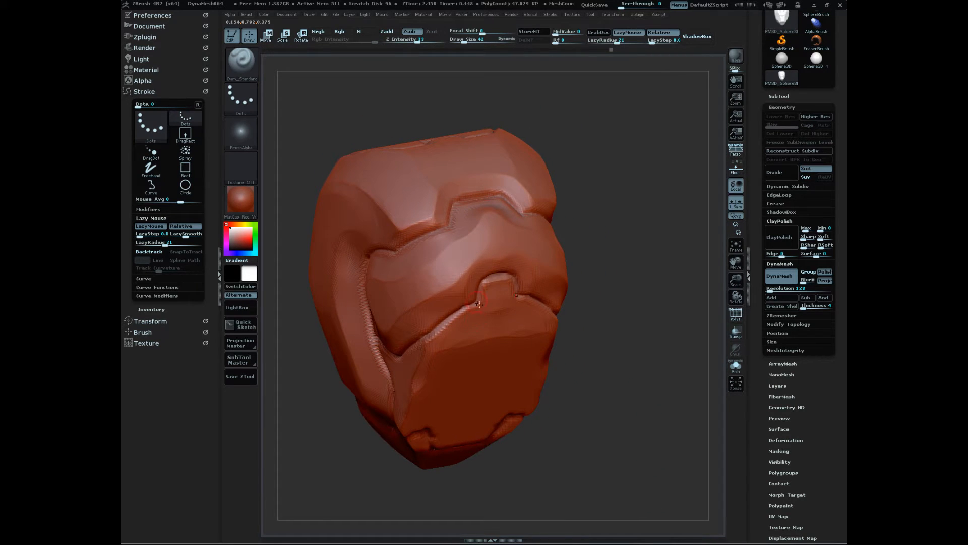
{"action": "mouse_move", "coordinate": [640, 367]}
{"action": "left_mouse_down"}
{"action": "mouse_move", "coordinate": [635, 438]}
{"action": "mouse_move", "coordinate": [642, 456]}
{"action": "mouse_move", "coordinate": [659, 451]}
{"action": "mouse_move", "coordinate": [644, 454]}
{"action": "mouse_move", "coordinate": [659, 453]}
{"action": "mouse_move", "coordinate": [647, 466]}
{"action": "mouse_move", "coordinate": [657, 440]}
{"action": "mouse_move", "coordinate": [640, 464]}
{"action": "mouse_move", "coordinate": [665, 461]}
{"action": "mouse_move", "coordinate": [666, 480]}
{"action": "mouse_move", "coordinate": [666, 461]}
{"action": "mouse_move", "coordinate": [680, 467]}
{"action": "mouse_move", "coordinate": [666, 402]}
{"action": "mouse_move", "coordinate": [670, 462]}
{"action": "left_mouse_up"}
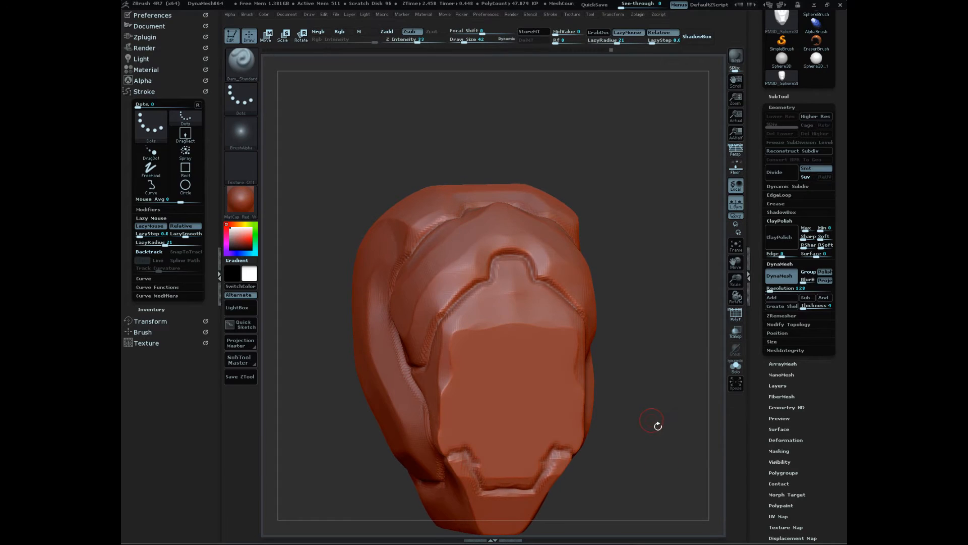
- Flatten the surface around the lower rear tab with the hPolish brush at draw size 77
{"action": "key", "text": "b"}
{"action": "key", "text": "h"}
{"action": "key", "text": "p"}
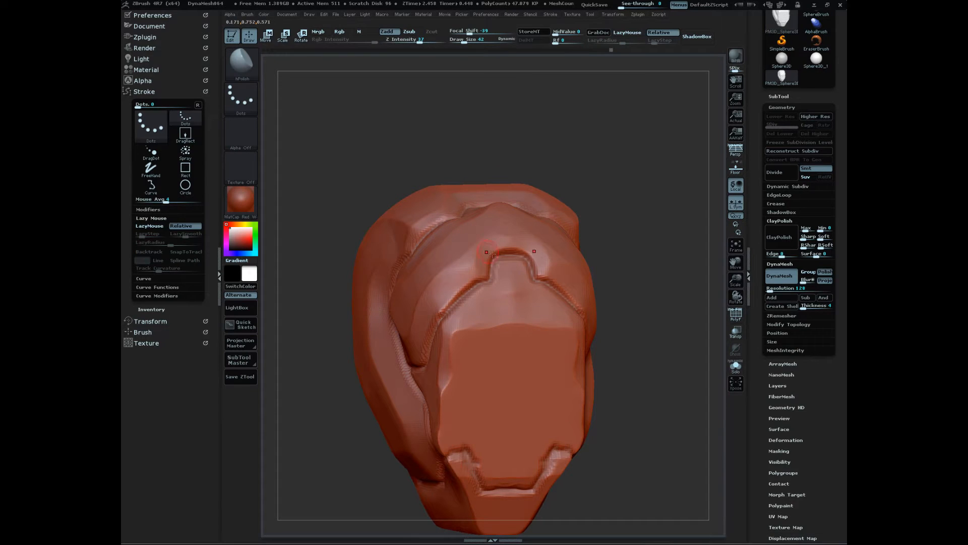
{"action": "key", "text": "s"}
{"action": "left_click_drag", "start_coordinate": [488, 254], "coordinate": [493, 255]}
{"action": "left_click_drag", "start_coordinate": [623, 290], "coordinate": [648, 335]}
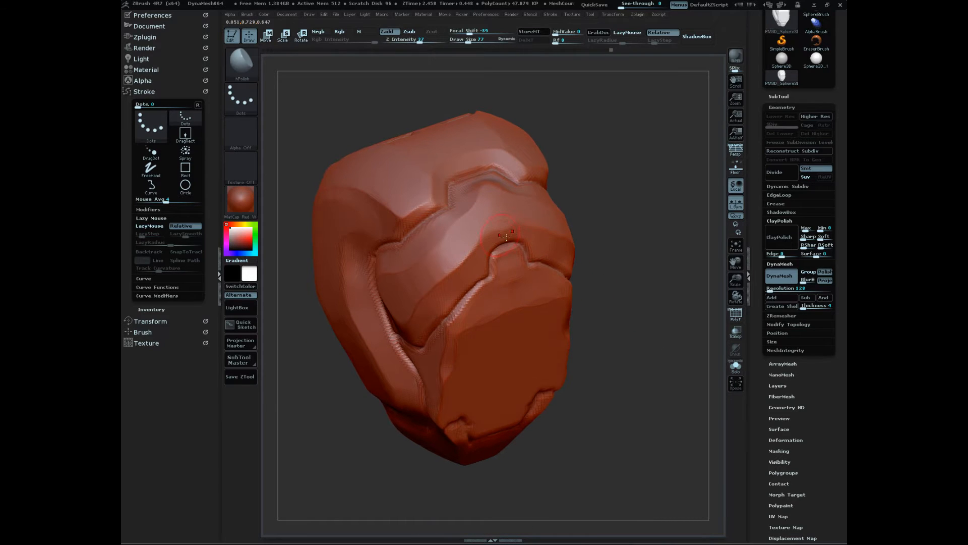
{"action": "left_click_drag", "start_coordinate": [612, 257], "coordinate": [627, 304]}
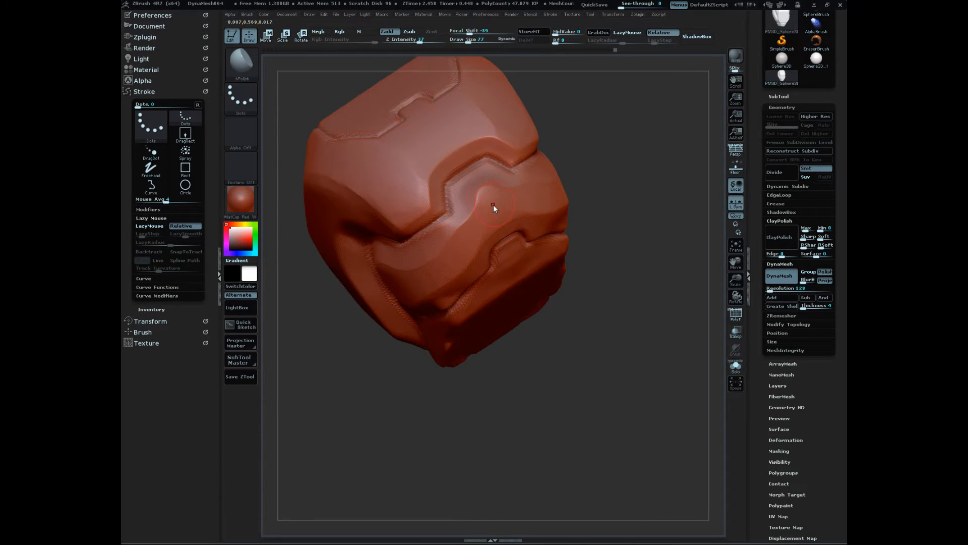
- Polish the broad rear band between the two grooves into flatter planes at draw size 119
{"action": "key", "text": "s"}
{"action": "left_click_drag", "start_coordinate": [494, 207], "coordinate": [506, 207]}
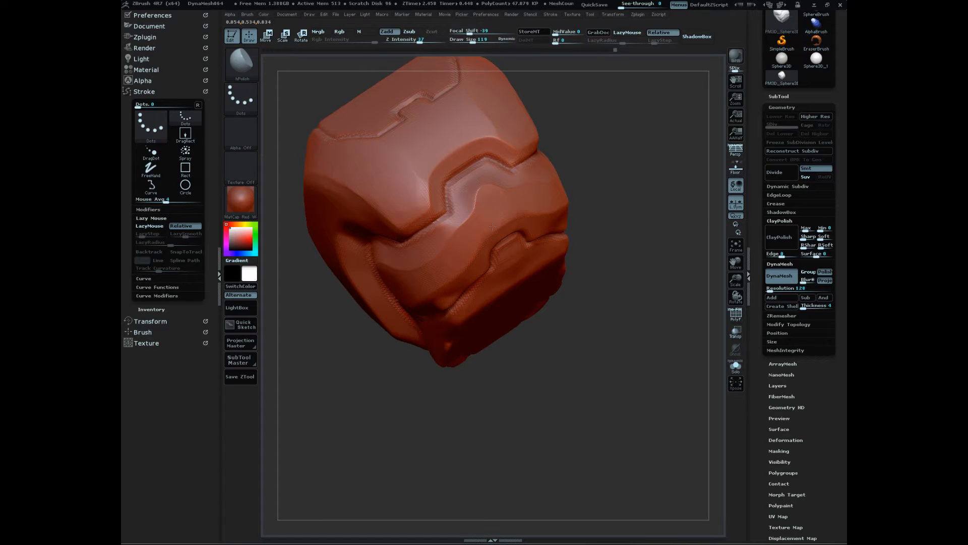
{"action": "left_click_drag", "start_coordinate": [474, 240], "coordinate": [476, 243]}
{"action": "mouse_move", "coordinate": [611, 321]}
{"action": "left_mouse_down"}
{"action": "mouse_move", "coordinate": [633, 316]}
{"action": "mouse_move", "coordinate": [626, 352]}
{"action": "left_mouse_up"}
{"action": "mouse_move", "coordinate": [568, 294]}
{"action": "left_mouse_down"}
{"action": "mouse_move", "coordinate": [600, 353]}
{"action": "mouse_move", "coordinate": [613, 417]}
{"action": "left_mouse_up"}
- Build up the recessed area under the rear overhang's central notch with the Clay brush at draw size 51
{"action": "key", "text": "b"}
{"action": "key", "text": "c"}
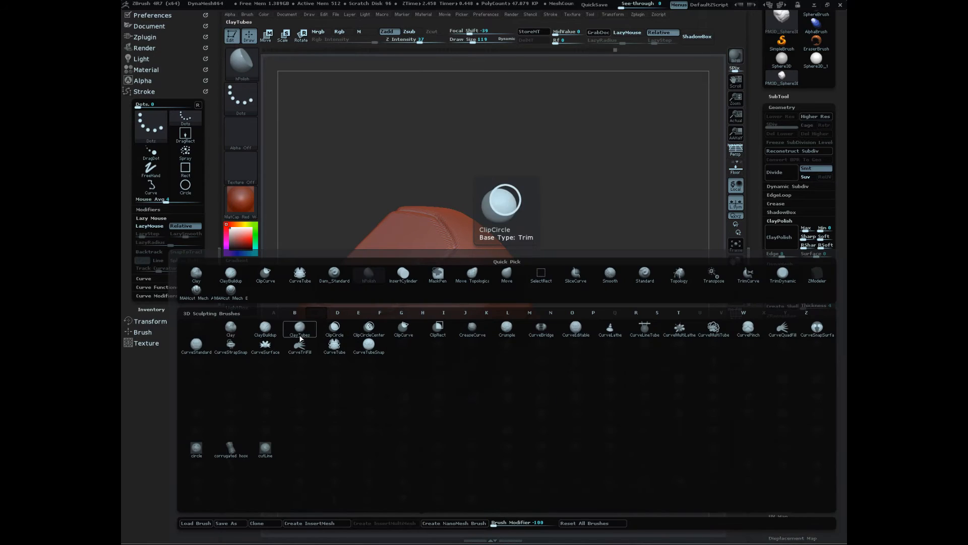
{"action": "key", "text": "l"}
{"action": "key", "text": "s"}
{"action": "left_click_drag", "start_coordinate": [483, 287], "coordinate": [469, 287]}
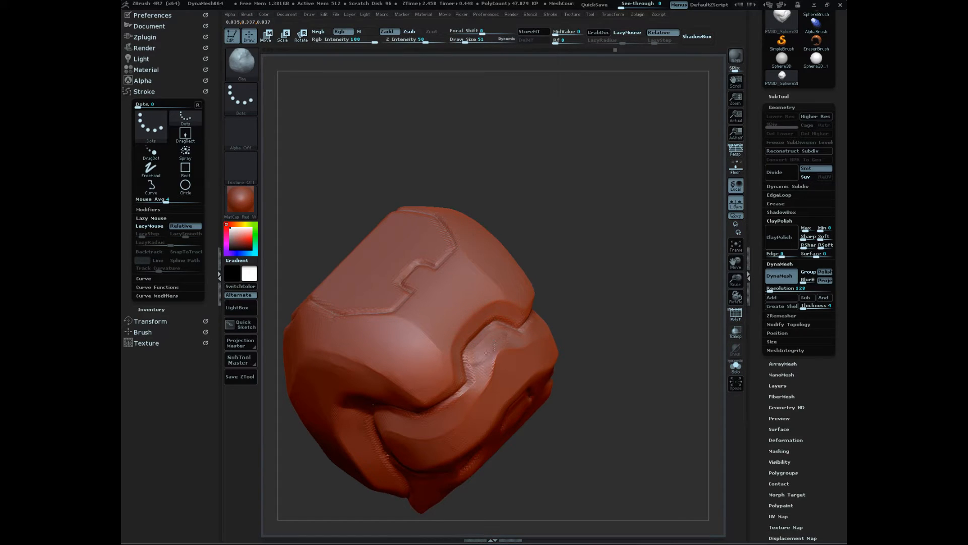
{"action": "mouse_move", "coordinate": [495, 347]}
{"action": "left_mouse_down"}
{"action": "mouse_move", "coordinate": [500, 340]}
{"action": "mouse_move", "coordinate": [490, 355]}
{"action": "left_mouse_up"}
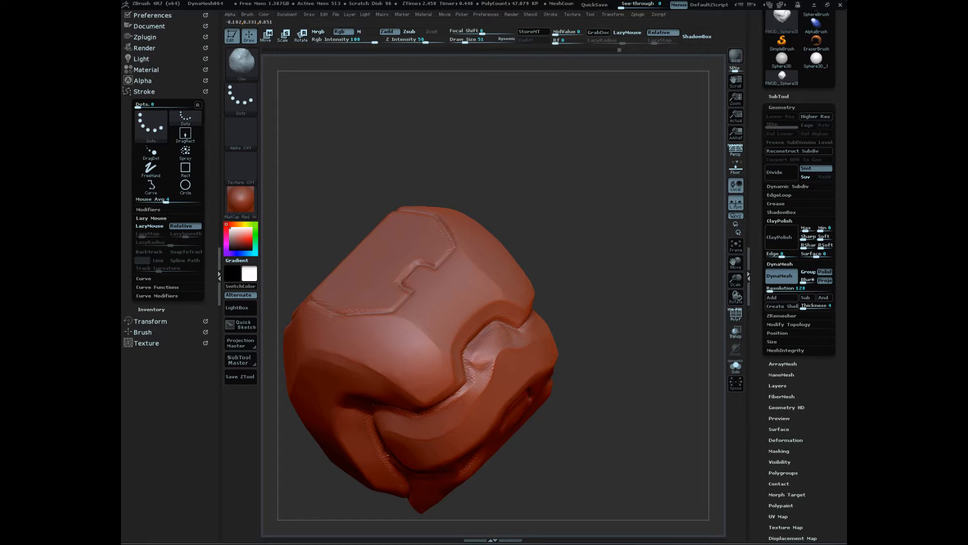
{"action": "mouse_move", "coordinate": [595, 403]}
{"action": "left_mouse_down"}
{"action": "mouse_move", "coordinate": [627, 432]}
{"action": "mouse_move", "coordinate": [502, 348]}
{"action": "left_mouse_up"}
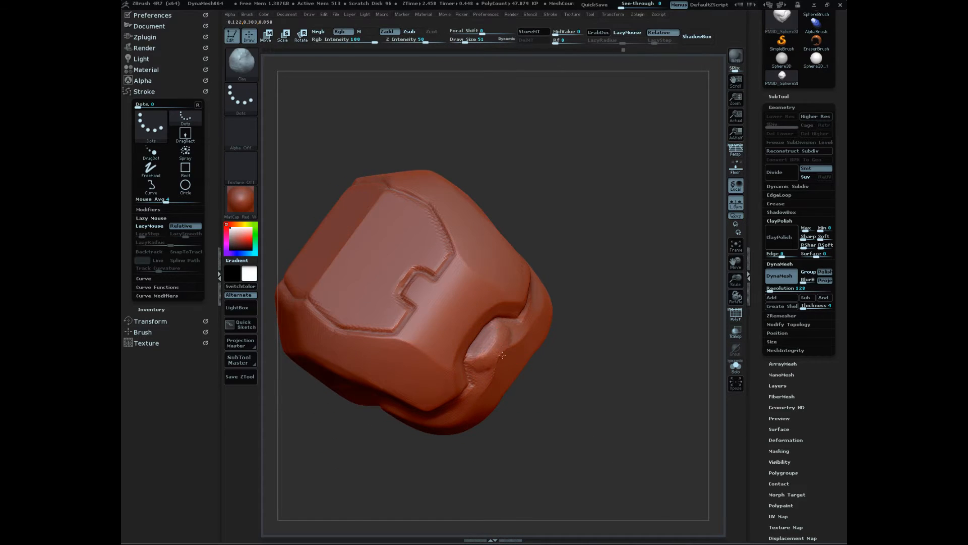
{"action": "left_click_drag", "start_coordinate": [560, 383], "coordinate": [475, 362]}
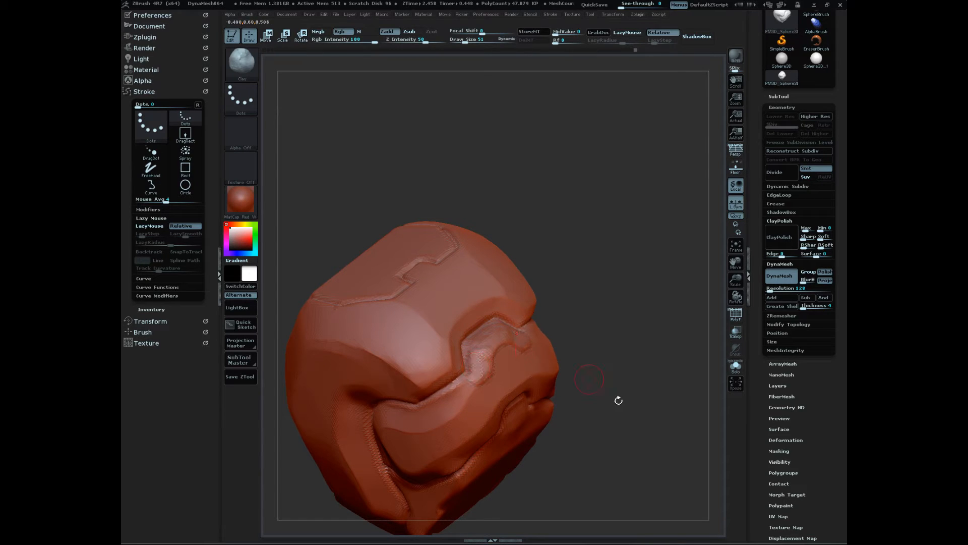
{"action": "mouse_move", "coordinate": [616, 400]}
{"action": "left_mouse_down"}
{"action": "mouse_move", "coordinate": [622, 448]}
{"action": "mouse_move", "coordinate": [505, 353]}
{"action": "left_mouse_up"}
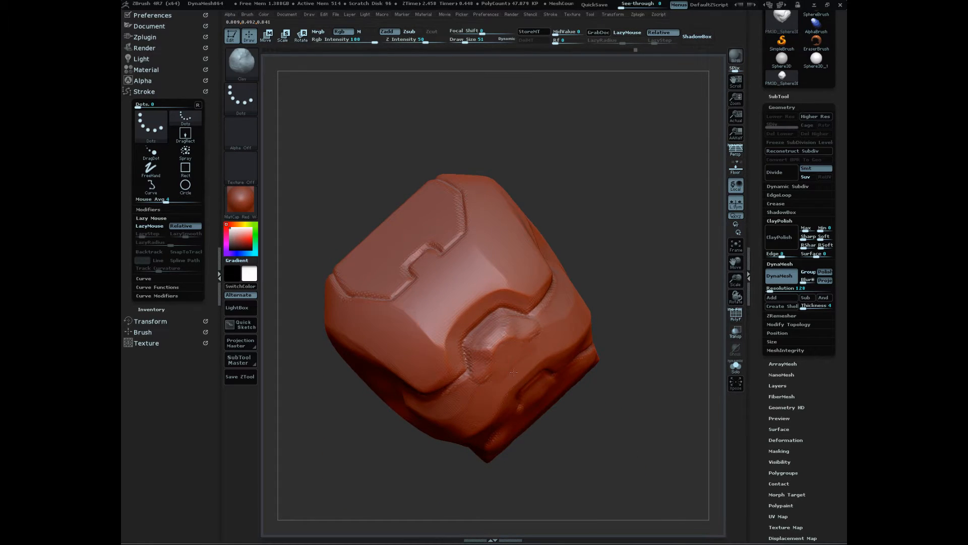
{"action": "mouse_move", "coordinate": [605, 396]}
{"action": "left_mouse_down"}
{"action": "mouse_move", "coordinate": [644, 443]}
{"action": "mouse_move", "coordinate": [630, 435]}
{"action": "left_mouse_up"}
- Flatten the built-up clay below the central notch into clean facets with hPolish at draw size 73
{"action": "key", "text": "b"}
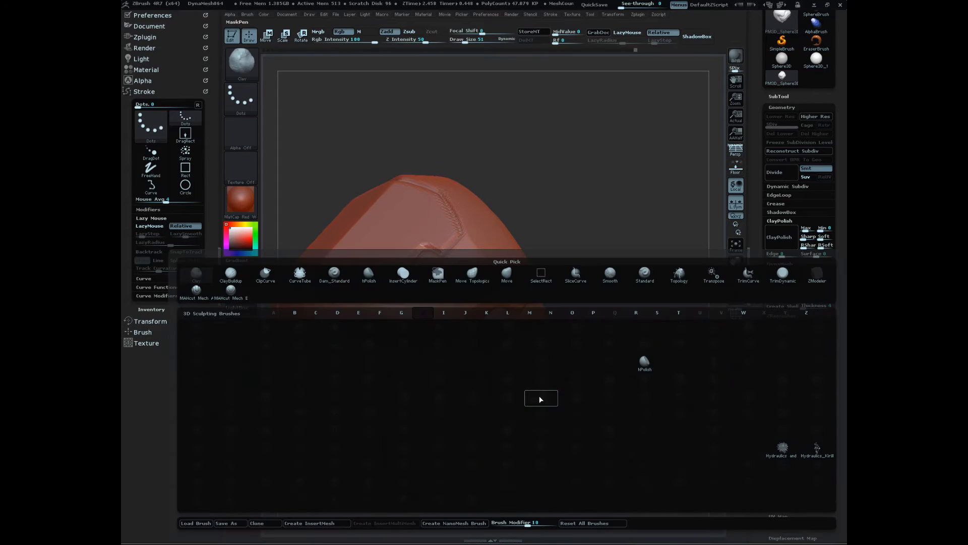
{"action": "key", "text": "h"}
{"action": "key", "text": "p"}
{"action": "key", "text": "s"}
{"action": "left_click_drag", "start_coordinate": [490, 327], "coordinate": [487, 344]}
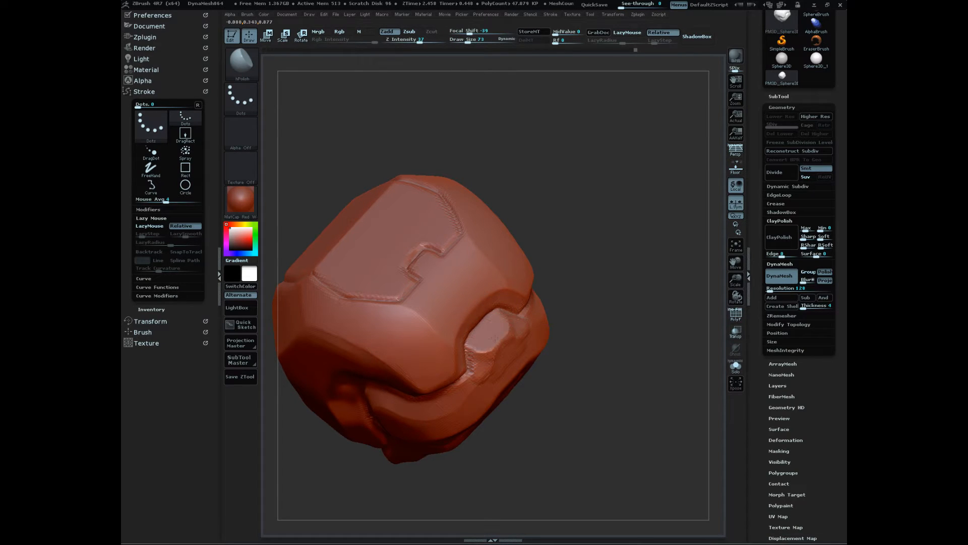
{"action": "mouse_move", "coordinate": [594, 393]}
{"action": "left_mouse_down"}
{"action": "mouse_move", "coordinate": [624, 385]}
{"action": "mouse_move", "coordinate": [640, 408]}
{"action": "left_mouse_up"}
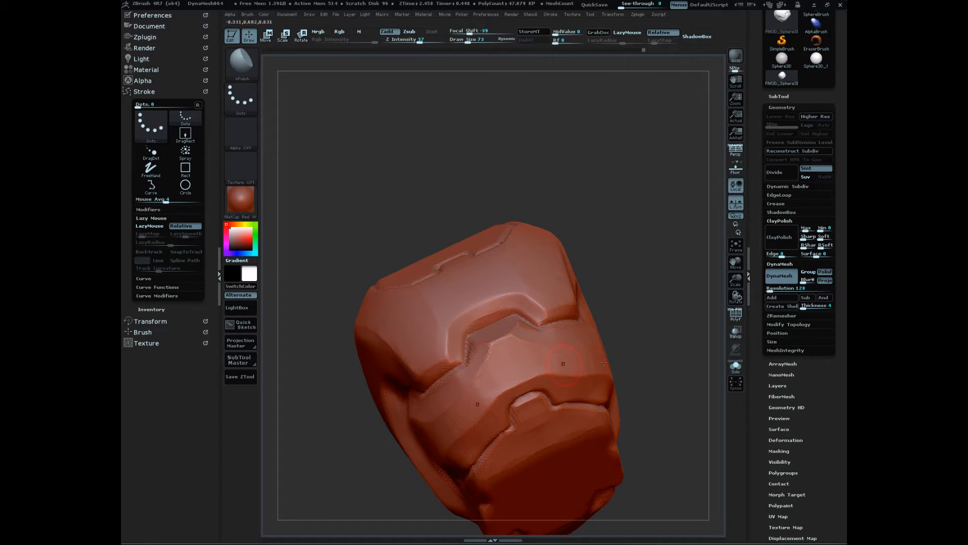
{"action": "mouse_move", "coordinate": [615, 423]}
{"action": "left_mouse_down"}
{"action": "mouse_move", "coordinate": [617, 415]}
{"action": "mouse_move", "coordinate": [652, 434]}
{"action": "mouse_move", "coordinate": [654, 363]}
{"action": "mouse_move", "coordinate": [648, 406]}
{"action": "left_mouse_up"}
- Smooth the band beneath the rear overhang and sharpen its planes along the groove with hPolish at draw size 48
{"action": "left_click_drag", "start_coordinate": [487, 251], "coordinate": [458, 277], "text": "shift"}
{"action": "mouse_move", "coordinate": [607, 357]}
{"action": "left_mouse_down"}
{"action": "mouse_move", "coordinate": [616, 341]}
{"action": "mouse_move", "coordinate": [589, 322]}
{"action": "left_mouse_up"}
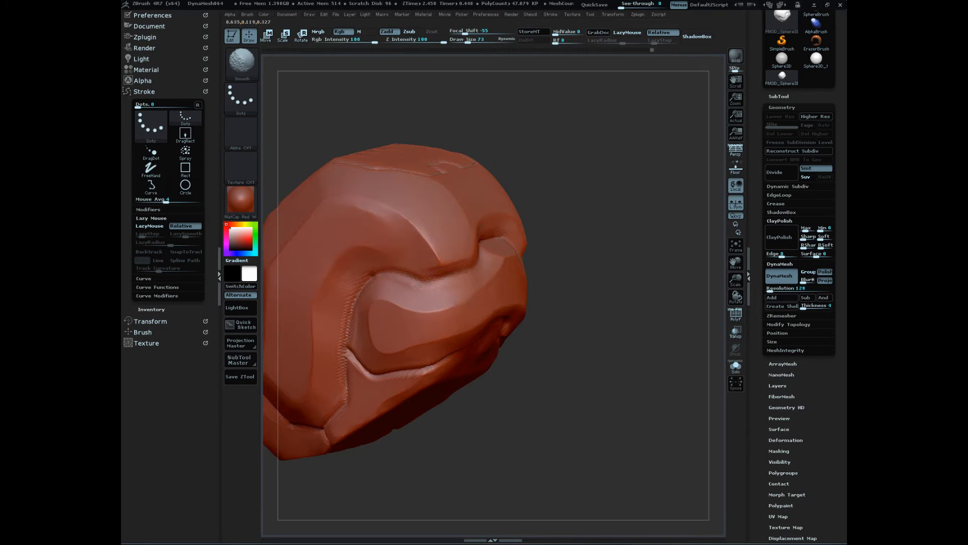
{"action": "mouse_move", "coordinate": [616, 393]}
{"action": "left_mouse_down"}
{"action": "mouse_move", "coordinate": [634, 396]}
{"action": "mouse_move", "coordinate": [659, 429]}
{"action": "left_mouse_up"}
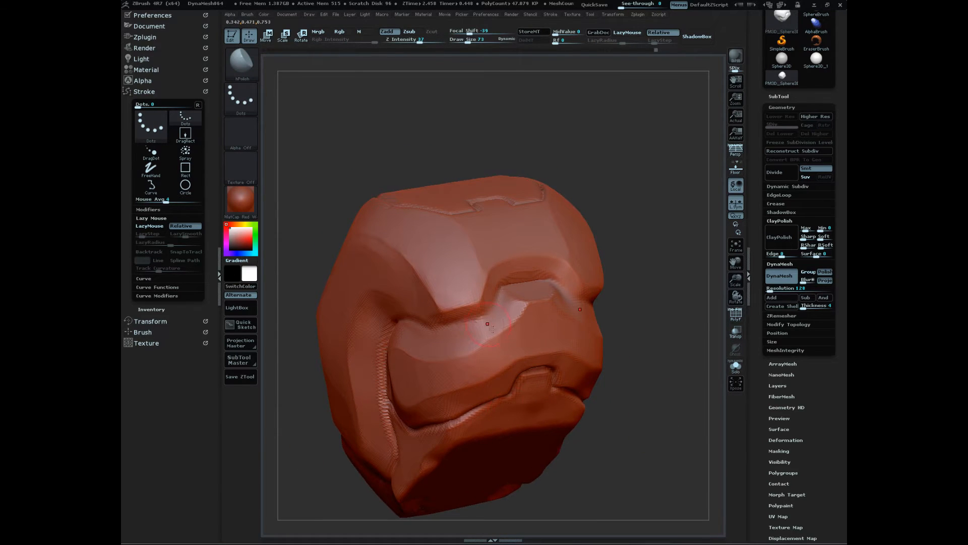
{"action": "key", "text": "s"}
{"action": "left_click_drag", "start_coordinate": [491, 321], "coordinate": [487, 322]}
{"action": "mouse_move", "coordinate": [638, 367]}
{"action": "left_mouse_down"}
{"action": "mouse_move", "coordinate": [670, 400]}
{"action": "mouse_move", "coordinate": [638, 400]}
{"action": "left_mouse_up"}
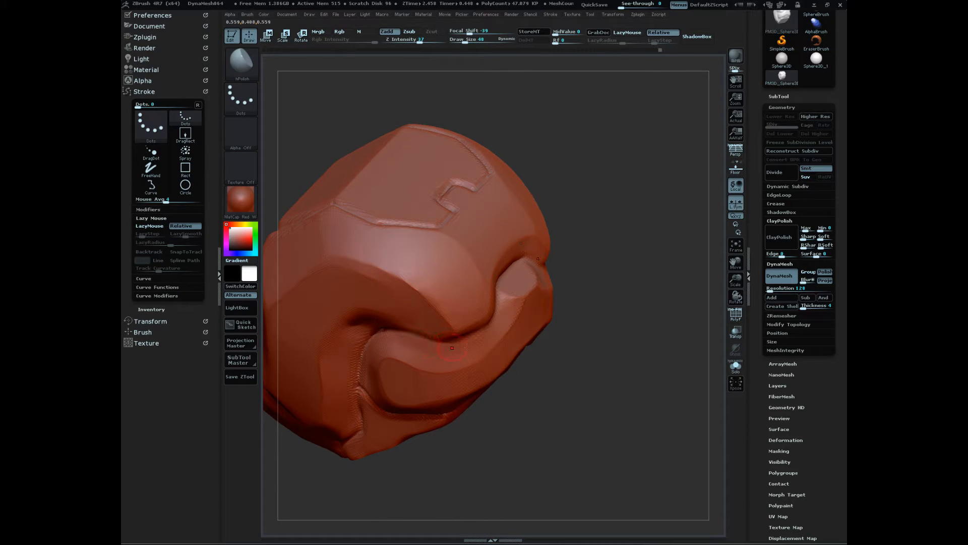
{"action": "mouse_move", "coordinate": [634, 380]}
{"action": "left_mouse_down"}
{"action": "mouse_move", "coordinate": [670, 404]}
{"action": "mouse_move", "coordinate": [676, 424]}
{"action": "mouse_move", "coordinate": [648, 397]}
{"action": "left_mouse_up"}
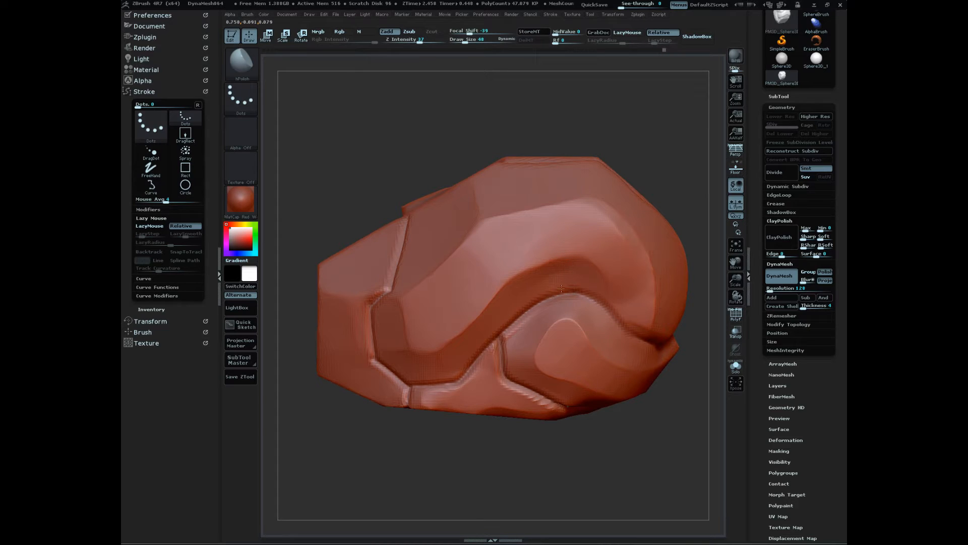
- Polish the large side planes and their bevels toward the rear corner with hPolish at draw size 77
{"action": "key", "text": "s"}
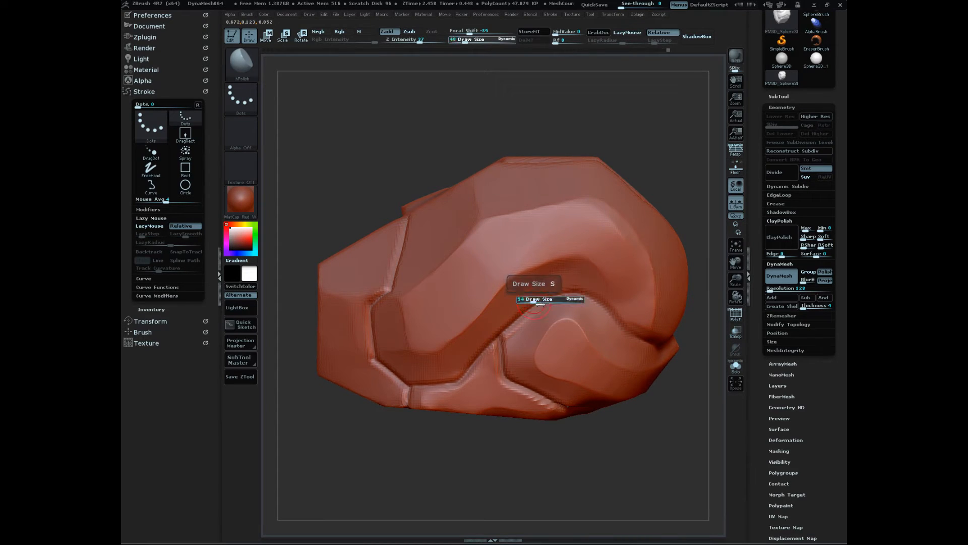
{"action": "left_click_drag", "start_coordinate": [534, 300], "coordinate": [537, 300]}
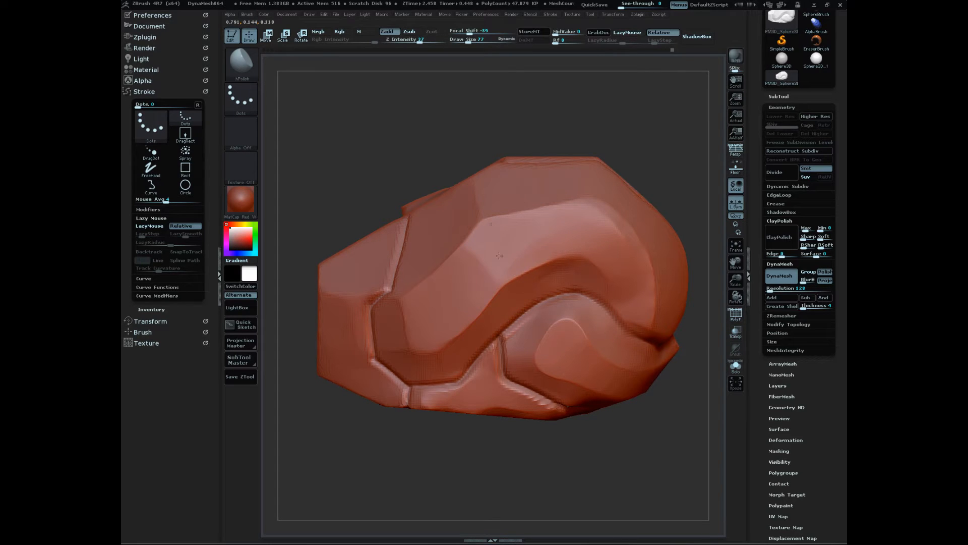
{"action": "mouse_move", "coordinate": [683, 474]}
{"action": "left_mouse_down"}
{"action": "mouse_move", "coordinate": [594, 463]}
{"action": "mouse_move", "coordinate": [648, 443]}
{"action": "mouse_move", "coordinate": [665, 464]}
{"action": "mouse_move", "coordinate": [648, 400]}
{"action": "left_mouse_up"}
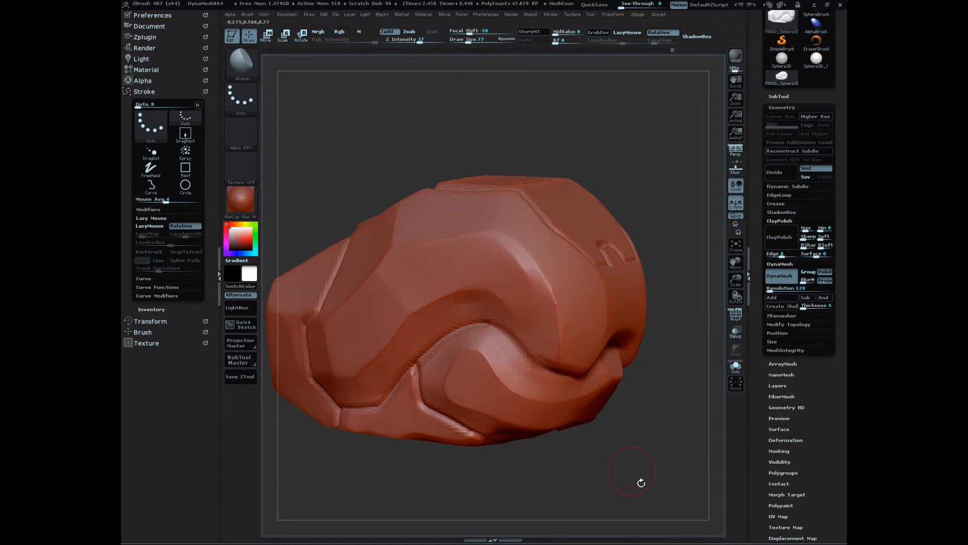
{"action": "mouse_move", "coordinate": [642, 479]}
{"action": "left_mouse_down"}
{"action": "mouse_move", "coordinate": [670, 461]}
{"action": "mouse_move", "coordinate": [665, 491]}
{"action": "left_mouse_up"}
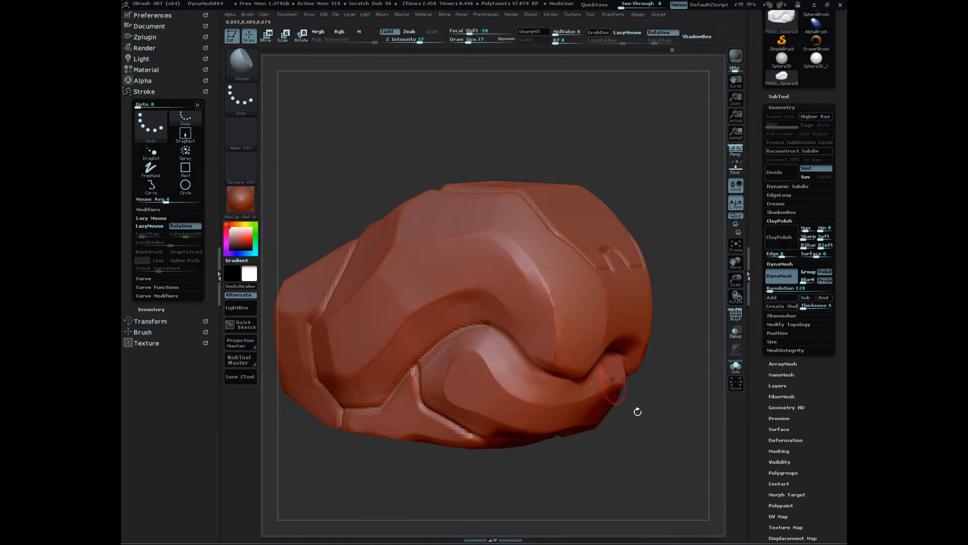
{"action": "mouse_move", "coordinate": [635, 410]}
{"action": "left_mouse_down"}
{"action": "mouse_move", "coordinate": [658, 440]}
{"action": "mouse_move", "coordinate": [676, 504]}
{"action": "mouse_move", "coordinate": [664, 480]}
{"action": "left_mouse_up"}
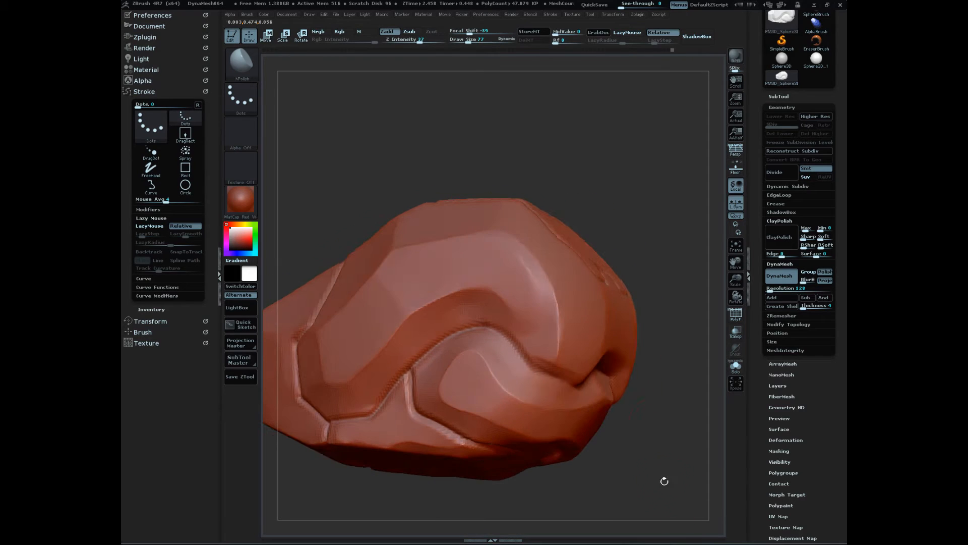
- Trim the curved side ridge beside the rear corner into flatter planes with TrimDynamic at draw size 109
{"action": "key", "text": "b"}
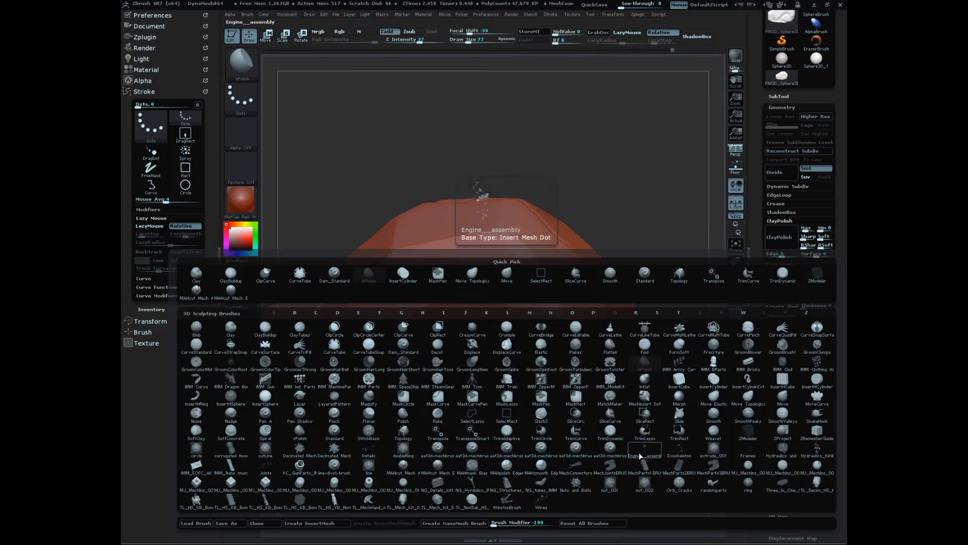
{"action": "key", "text": "t"}
{"action": "key", "text": "d"}
{"action": "mouse_move", "coordinate": [621, 429]}
{"action": "left_mouse_down"}
{"action": "mouse_move", "coordinate": [676, 469]}
{"action": "mouse_move", "coordinate": [653, 447]}
{"action": "mouse_move", "coordinate": [573, 435]}
{"action": "left_mouse_up"}
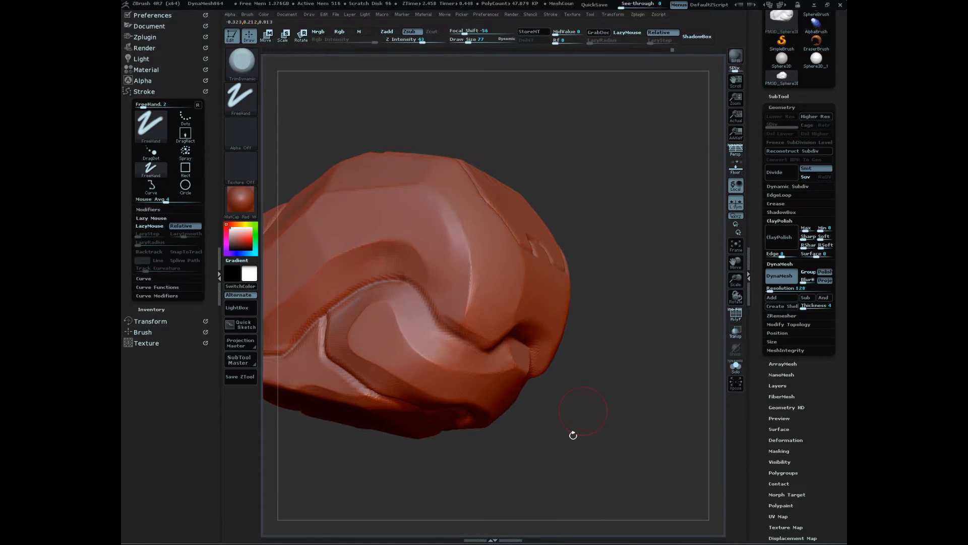
{"action": "key", "text": "s"}
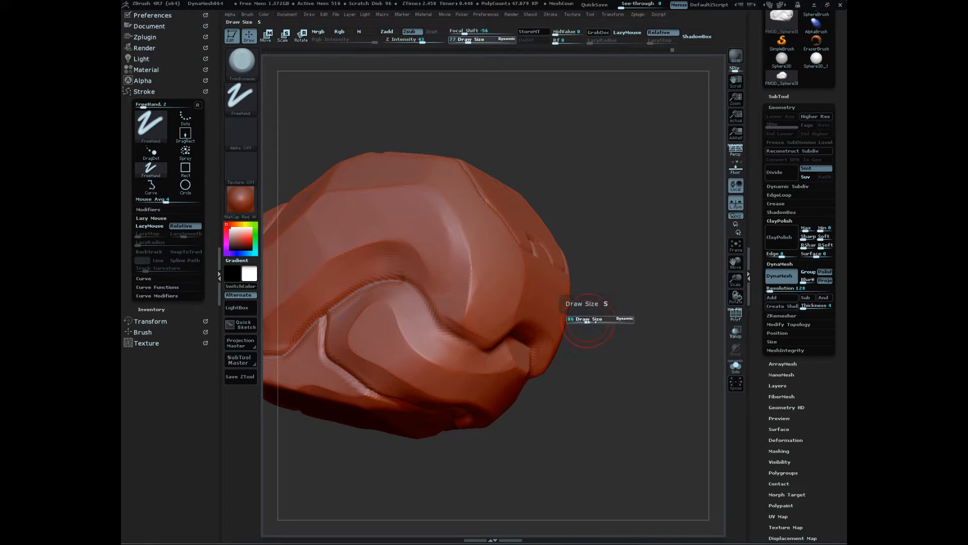
{"action": "left_click_drag", "start_coordinate": [587, 322], "coordinate": [591, 322]}
{"action": "left_click_drag", "start_coordinate": [633, 381], "coordinate": [665, 401], "text": "alt"}
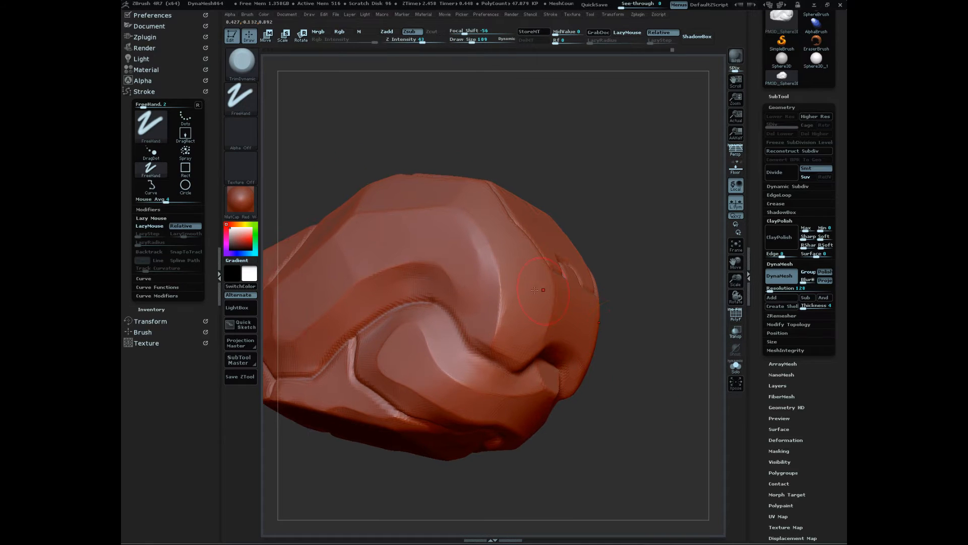
{"action": "left_click_drag", "start_coordinate": [488, 250], "coordinate": [497, 348]}
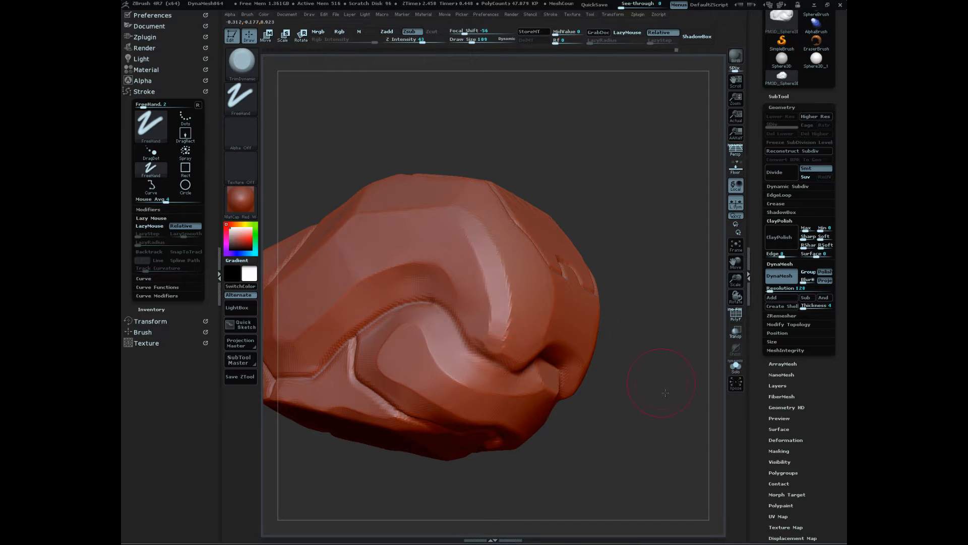
{"action": "left_click_drag", "start_coordinate": [664, 393], "coordinate": [662, 417]}
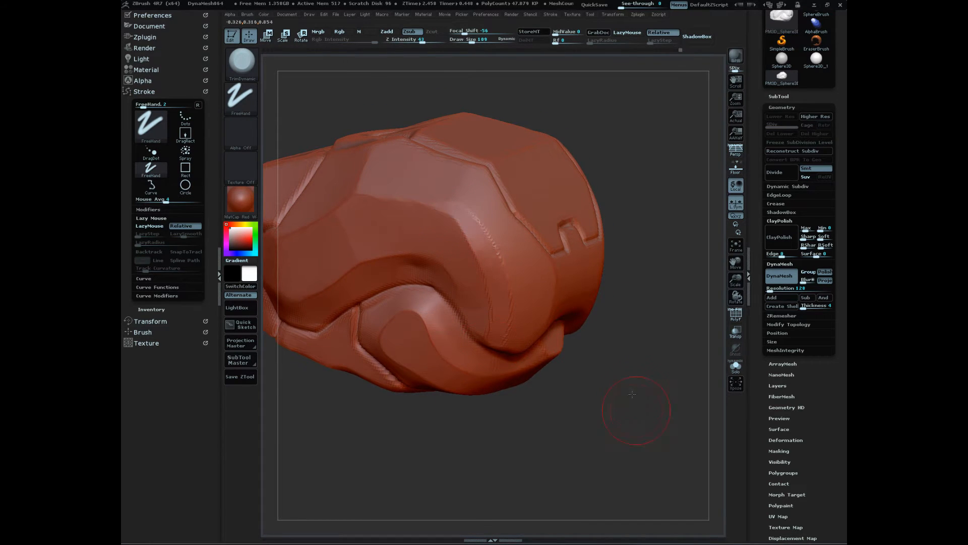
- Trim the rear overhang's lower corner and the bevel along the upper side plane with TrimDynamic
{"action": "left_click_drag", "start_coordinate": [636, 411], "coordinate": [665, 398]}
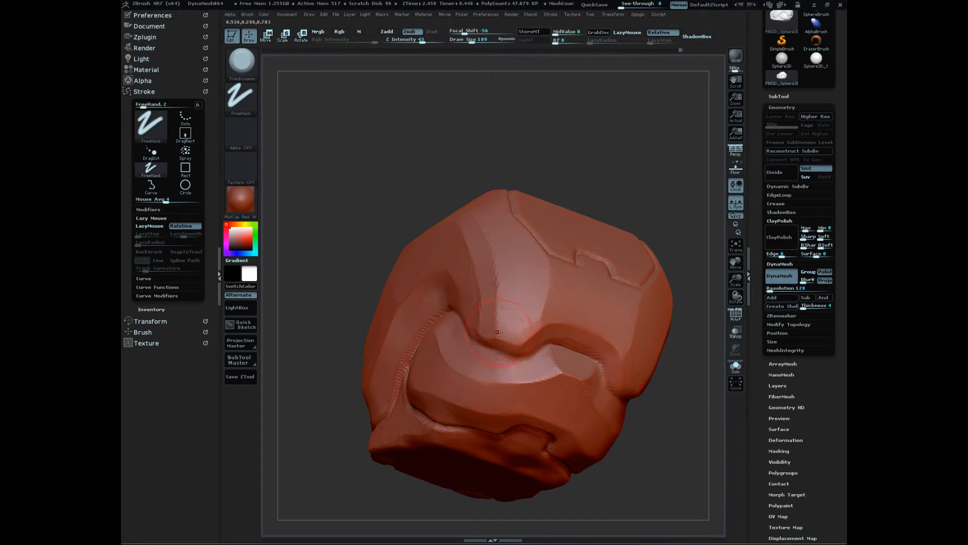
{"action": "left_click_drag", "start_coordinate": [499, 334], "coordinate": [540, 330]}
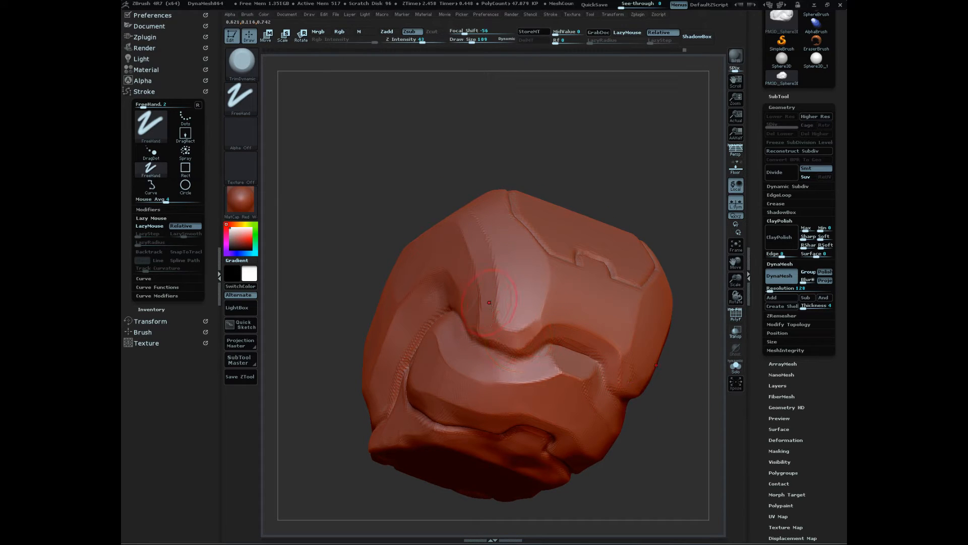
{"action": "mouse_move", "coordinate": [674, 392]}
{"action": "left_mouse_down"}
{"action": "mouse_move", "coordinate": [687, 484]}
{"action": "mouse_move", "coordinate": [666, 440]}
{"action": "left_mouse_up"}
{"action": "left_click_drag", "start_coordinate": [572, 341], "coordinate": [655, 441], "text": "alt"}
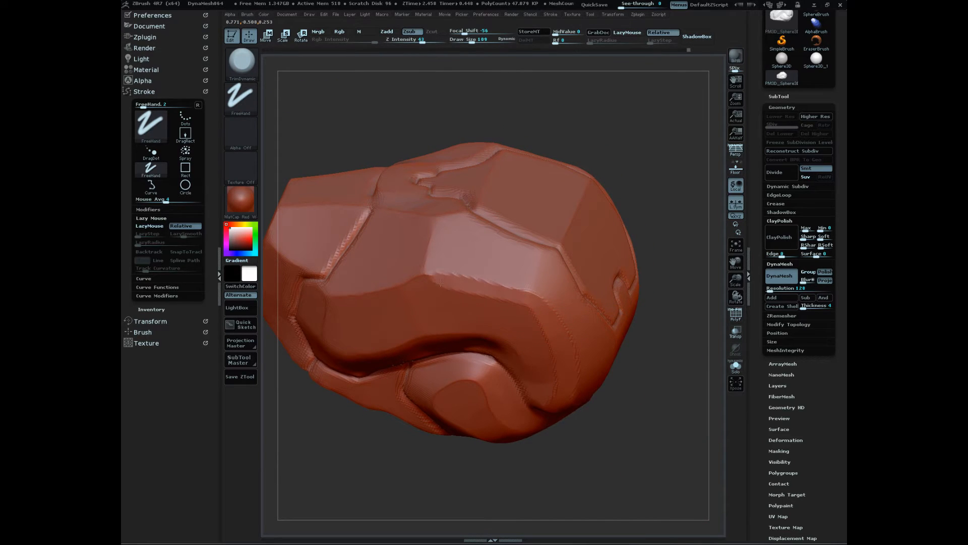
{"action": "left_click_drag", "start_coordinate": [618, 389], "coordinate": [582, 434]}
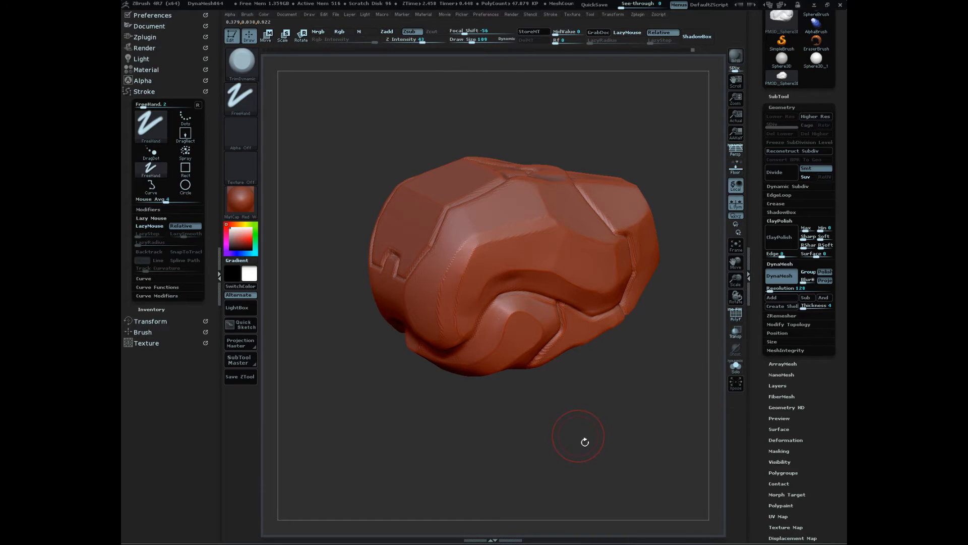
- Polish the ridge between the large central panel and the side planes with the MAHpolish Edger brush at draw size 109
{"action": "key", "text": "b"}
{"action": "key", "text": "s"}
{"action": "key", "text": "m"}
{"action": "key", "text": "b"}
{"action": "key", "text": "m"}
{"action": "key", "text": "b"}
{"action": "key", "text": "m"}
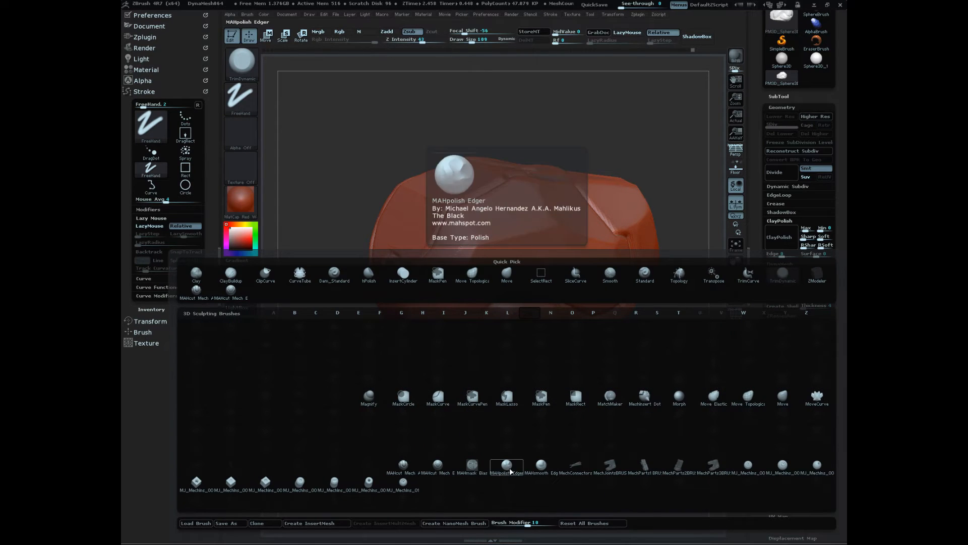
{"action": "left_click", "coordinate": [508, 468]}
{"action": "mouse_move", "coordinate": [602, 420]}
{"action": "left_mouse_down"}
{"action": "mouse_move", "coordinate": [620, 465]}
{"action": "mouse_move", "coordinate": [629, 437]}
{"action": "mouse_move", "coordinate": [643, 458]}
{"action": "mouse_move", "coordinate": [603, 468]}
{"action": "left_mouse_up"}
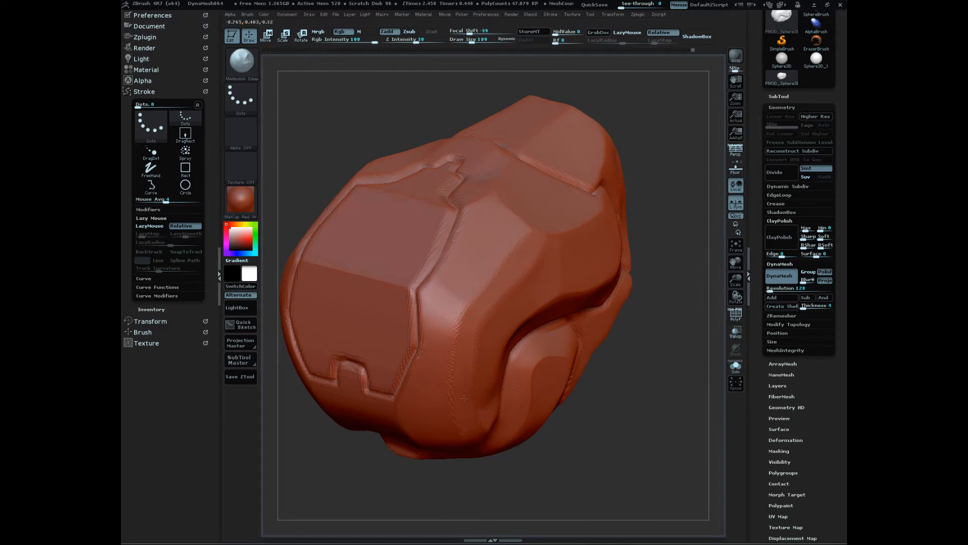
{"action": "left_click_drag", "start_coordinate": [565, 444], "coordinate": [589, 454]}
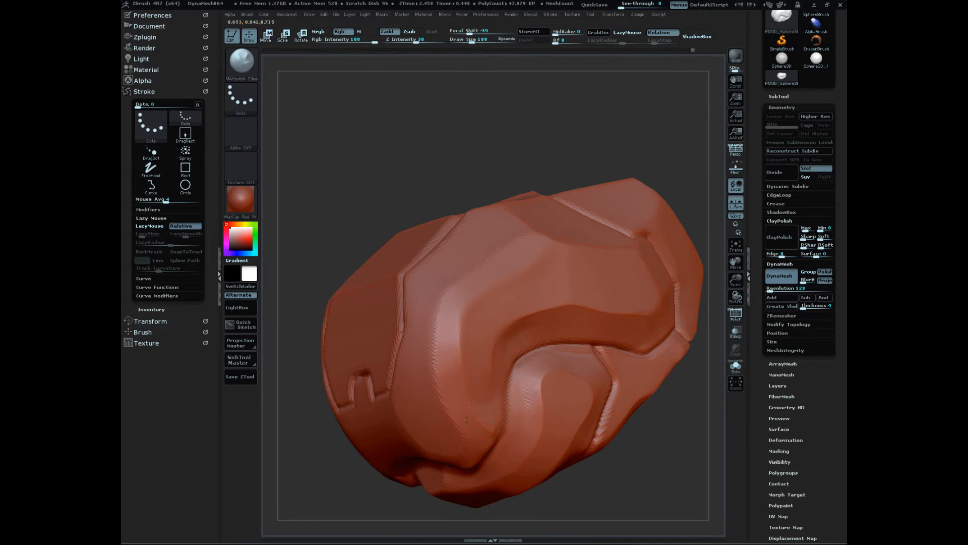
- Refine the side ridge edges with MAHpolish Edger at draw size 62 and recompute the DynaMesh
{"action": "key", "text": "s"}
{"action": "left_click_drag", "start_coordinate": [568, 417], "coordinate": [564, 421]}
{"action": "mouse_move", "coordinate": [628, 489]}
{"action": "left_mouse_down"}
{"action": "mouse_move", "coordinate": [623, 430]}
{"action": "mouse_move", "coordinate": [547, 348]}
{"action": "left_mouse_up"}
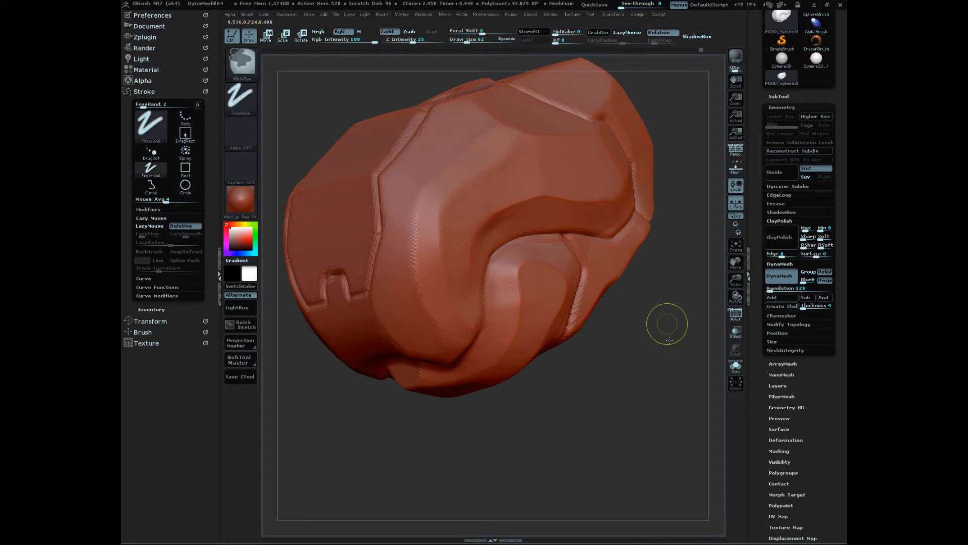
{"action": "mouse_move", "coordinate": [666, 336]}
{"action": "left_mouse_down", "text": "ctrl"}
{"action": "mouse_move", "coordinate": [651, 476]}
{"action": "mouse_move", "coordinate": [612, 480]}
{"action": "mouse_move", "coordinate": [663, 476]}
{"action": "mouse_move", "coordinate": [671, 446]}
{"action": "mouse_move", "coordinate": [689, 438]}
{"action": "mouse_move", "coordinate": [687, 458]}
{"action": "mouse_move", "coordinate": [627, 428]}
{"action": "left_mouse_up", "text": "ctrl"}
- Flatten the side planes and the curved band beneath the overhang with hPolish at draw size 124
{"action": "key", "text": "b"}
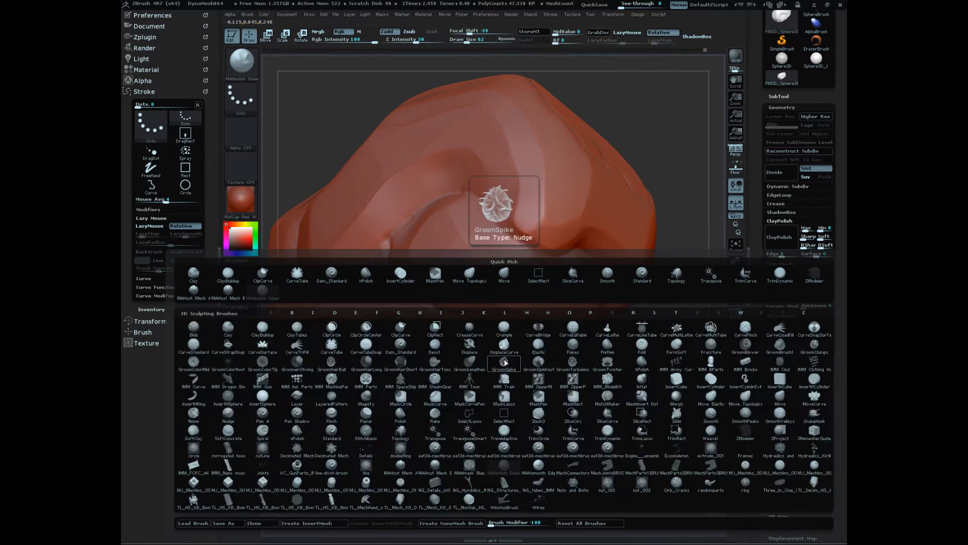
{"action": "key", "text": "h"}
{"action": "left_click", "coordinate": [649, 369]}
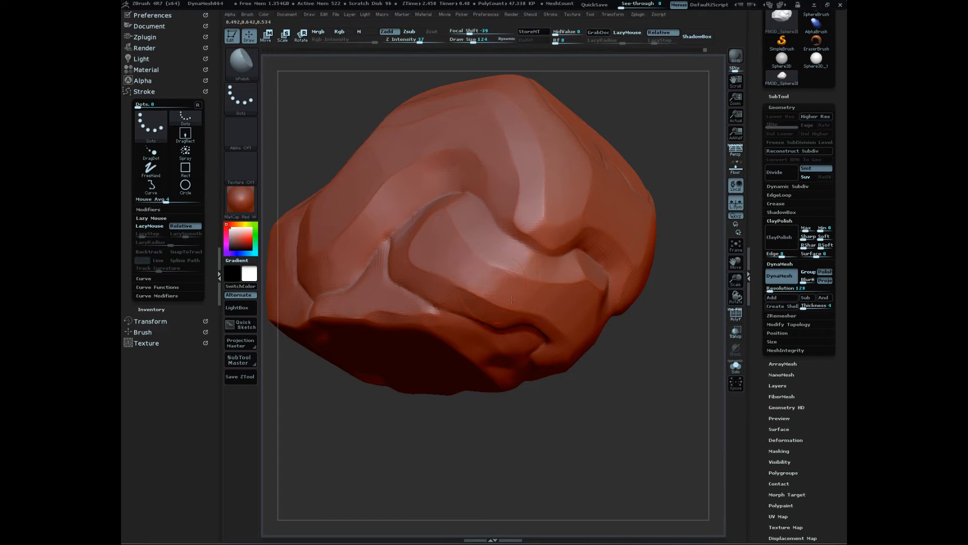
{"action": "mouse_move", "coordinate": [663, 361]}
{"action": "left_mouse_down"}
{"action": "mouse_move", "coordinate": [667, 451]}
{"action": "mouse_move", "coordinate": [533, 356]}
{"action": "left_mouse_up"}
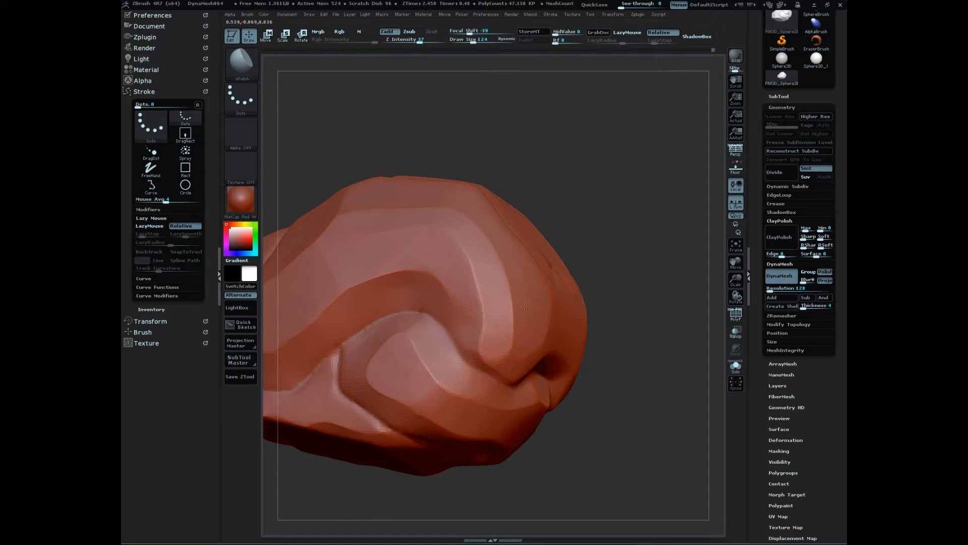
- Sharpen the bevels along the side ridge and around the rear corner with hPolish at draw size 69
{"action": "key", "text": "s"}
{"action": "left_click_drag", "start_coordinate": [523, 303], "coordinate": [517, 303]}
{"action": "mouse_move", "coordinate": [609, 248]}
{"action": "left_mouse_down"}
{"action": "mouse_move", "coordinate": [629, 307]}
{"action": "mouse_move", "coordinate": [522, 260]}
{"action": "left_mouse_up"}
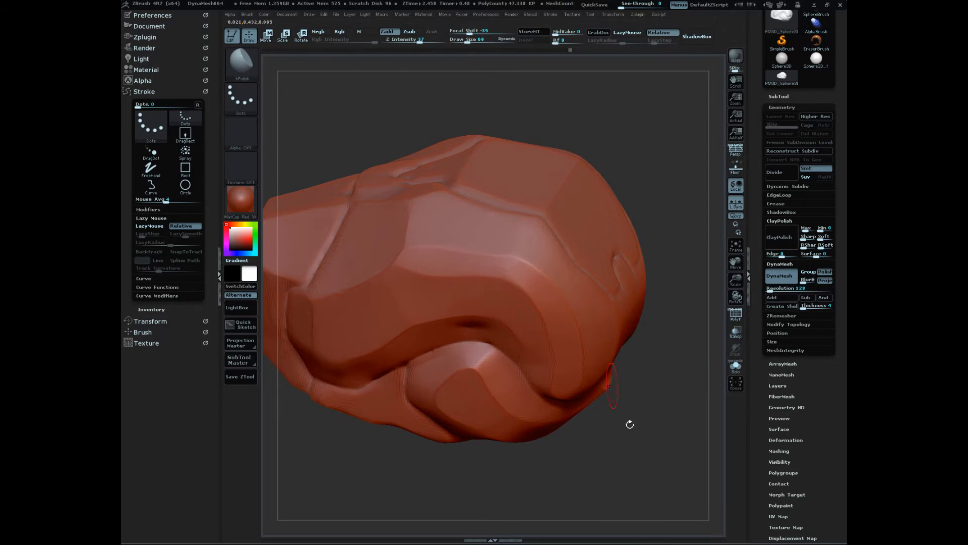
{"action": "mouse_move", "coordinate": [630, 424]}
{"action": "left_mouse_down"}
{"action": "mouse_move", "coordinate": [664, 441]}
{"action": "mouse_move", "coordinate": [681, 392]}
{"action": "mouse_move", "coordinate": [676, 444]}
{"action": "left_mouse_up"}
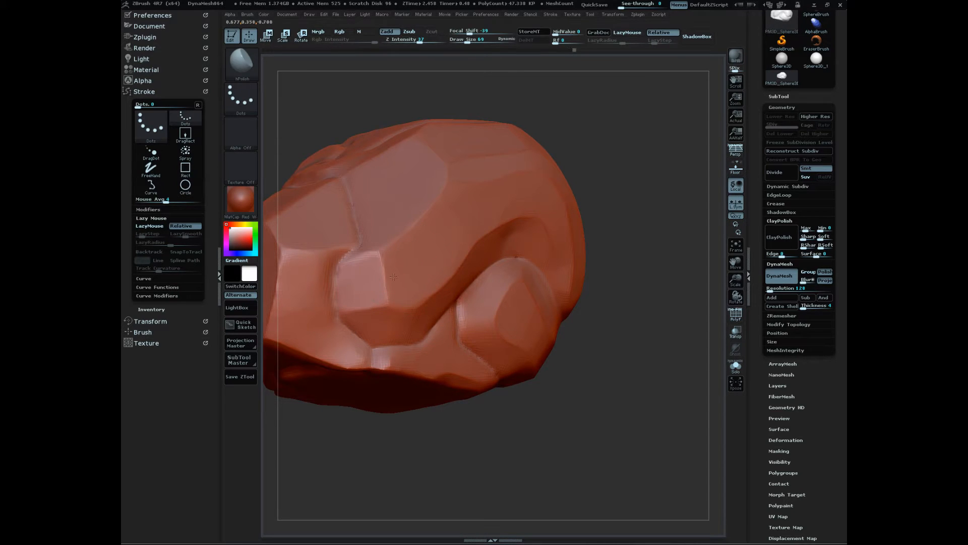
- Flatten the large side facets and the lower lobe beside the side groove with hPolish, finishing at draw size 65
{"action": "mouse_move", "coordinate": [600, 376]}
{"action": "left_mouse_down"}
{"action": "mouse_move", "coordinate": [629, 404]}
{"action": "mouse_move", "coordinate": [612, 456]}
{"action": "mouse_move", "coordinate": [590, 446]}
{"action": "left_mouse_up"}
{"action": "key", "text": "s"}
{"action": "left_click_drag", "start_coordinate": [414, 258], "coordinate": [420, 259]}
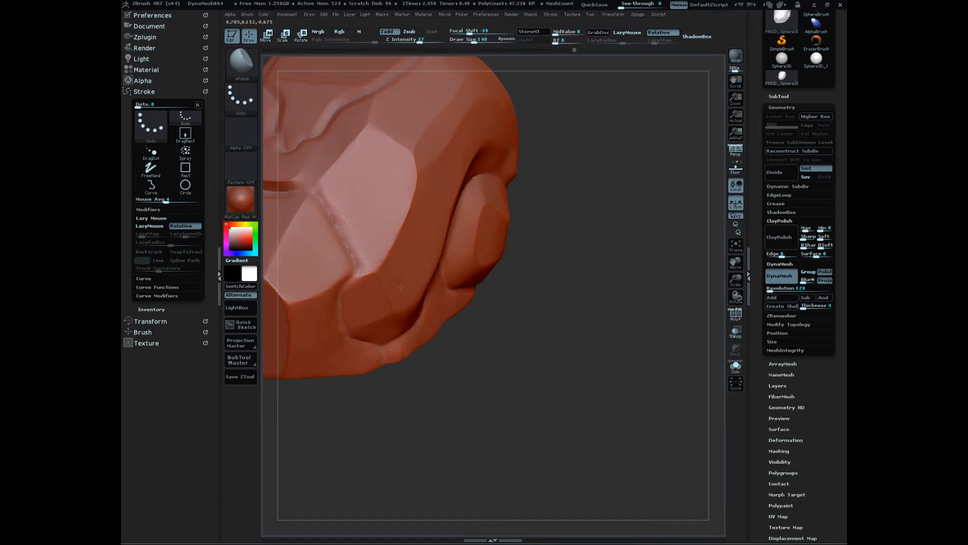
{"action": "mouse_move", "coordinate": [532, 413]}
{"action": "left_mouse_down"}
{"action": "mouse_move", "coordinate": [575, 460]}
{"action": "mouse_move", "coordinate": [568, 453]}
{"action": "left_mouse_up"}
{"action": "key", "text": "s"}
{"action": "left_click_drag", "start_coordinate": [412, 315], "coordinate": [396, 317]}
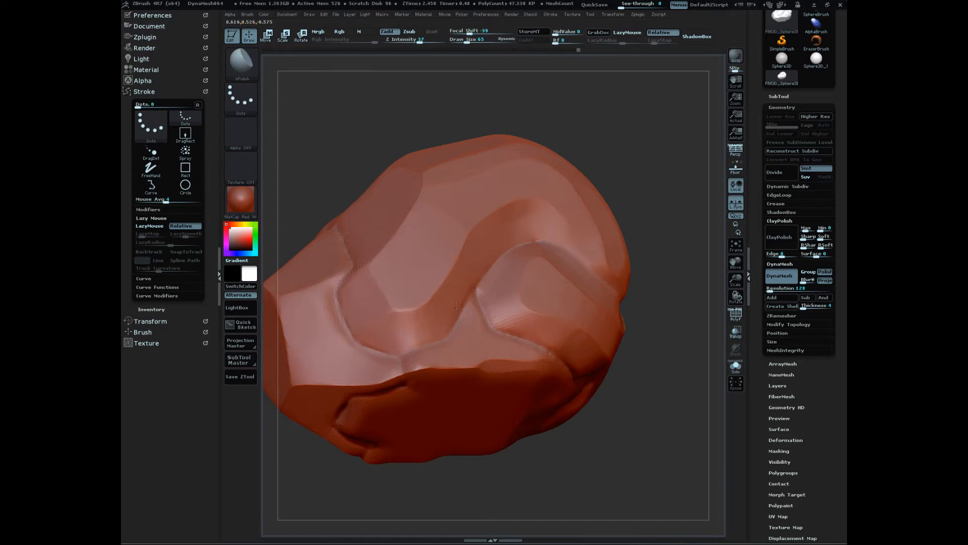
- Deepen the stepped notch at the narrow end of the central panel with Dam_Standard at draw size 39
{"action": "mouse_move", "coordinate": [660, 432]}
{"action": "left_mouse_down", "text": "alt"}
{"action": "mouse_move", "coordinate": [677, 426]}
{"action": "mouse_move", "coordinate": [658, 493]}
{"action": "mouse_move", "coordinate": [650, 450]}
{"action": "mouse_move", "coordinate": [637, 456]}
{"action": "mouse_move", "coordinate": [670, 443]}
{"action": "mouse_move", "coordinate": [659, 492]}
{"action": "left_mouse_up", "text": "alt"}
{"action": "left_click_drag", "start_coordinate": [612, 434], "coordinate": [679, 464], "text": "alt"}
{"action": "mouse_move", "coordinate": [653, 410]}
{"action": "left_mouse_down", "text": "alt"}
{"action": "mouse_move", "coordinate": [662, 435]}
{"action": "mouse_move", "coordinate": [654, 471]}
{"action": "mouse_move", "coordinate": [650, 375]}
{"action": "left_mouse_up", "text": "alt"}
{"action": "key", "text": "b"}
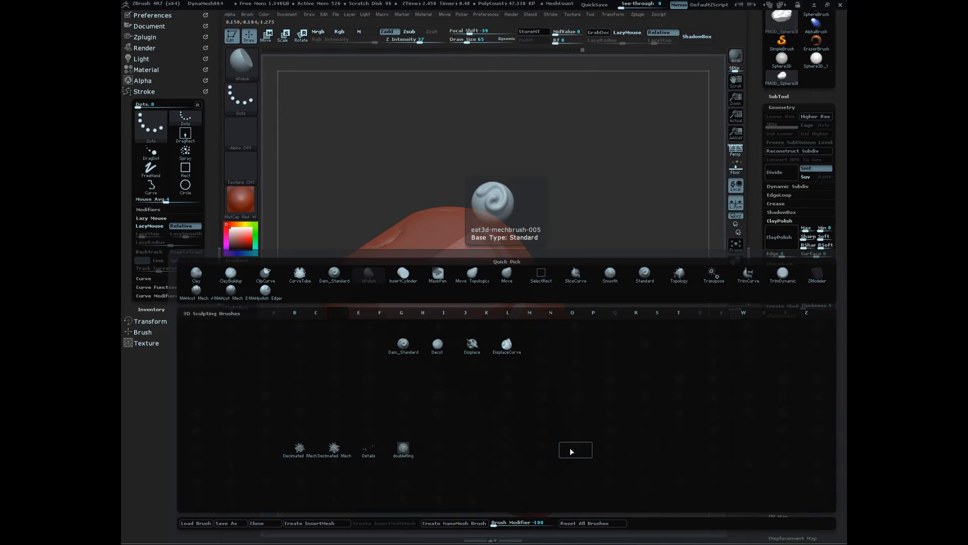
{"action": "key", "text": "s"}
{"action": "key", "text": "s"}
{"action": "left_click_drag", "start_coordinate": [538, 310], "coordinate": [521, 359]}
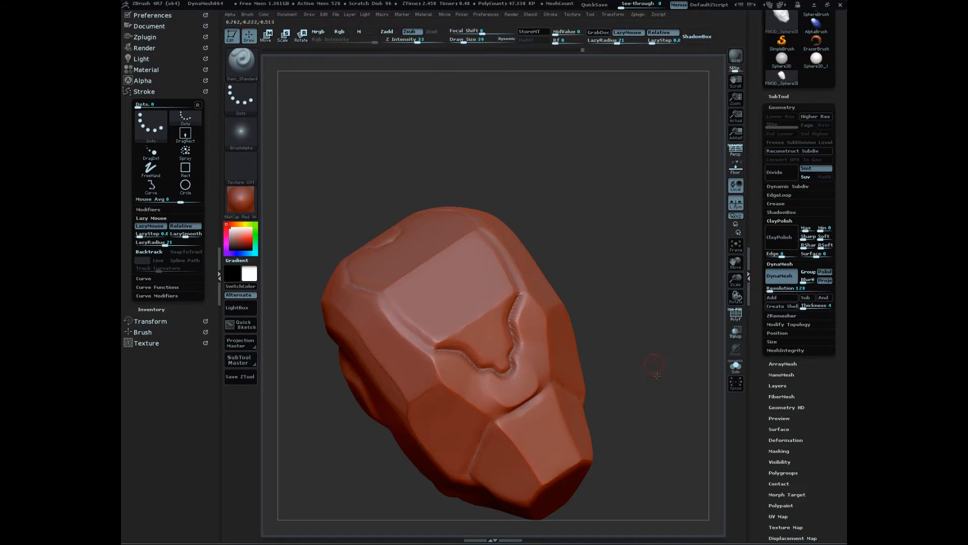
- Recarve the central panel's side groove and the notch at its wide end with Dam_Standard
{"action": "mouse_move", "coordinate": [655, 361]}
{"action": "left_mouse_down"}
{"action": "mouse_move", "coordinate": [672, 411]}
{"action": "mouse_move", "coordinate": [561, 401]}
{"action": "left_mouse_up"}
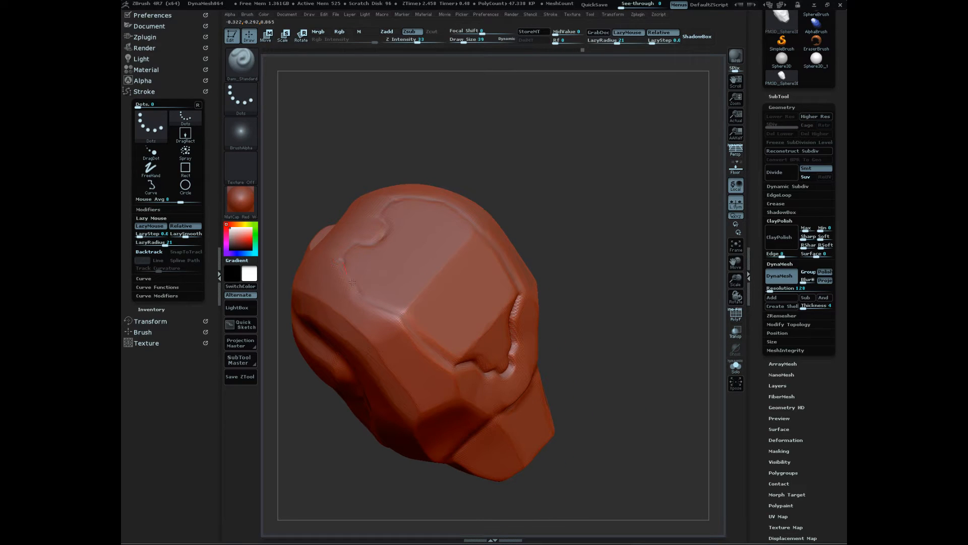
{"action": "mouse_move", "coordinate": [352, 281]}
{"action": "left_mouse_down"}
{"action": "mouse_move", "coordinate": [358, 301]}
{"action": "mouse_move", "coordinate": [411, 326]}
{"action": "left_mouse_up"}
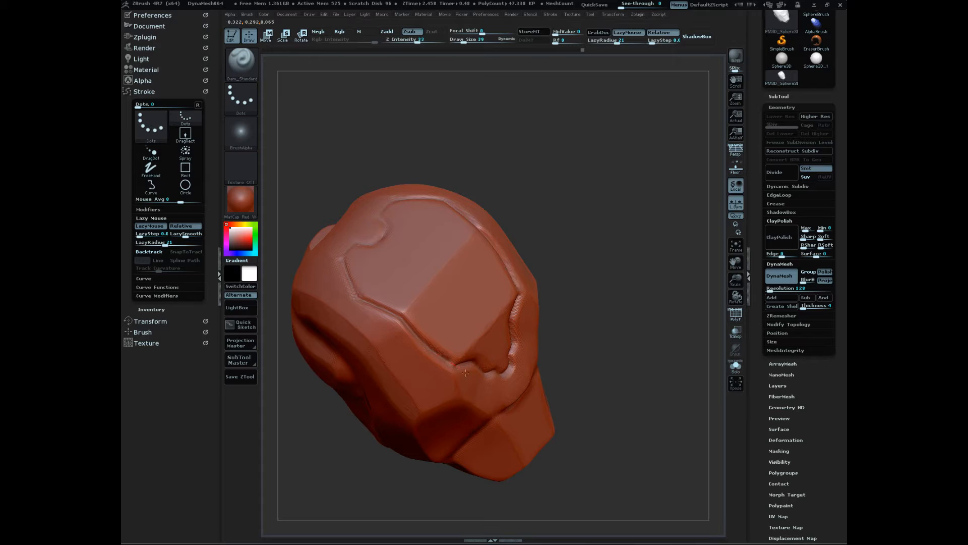
{"action": "left_click_drag", "start_coordinate": [616, 327], "coordinate": [625, 415]}
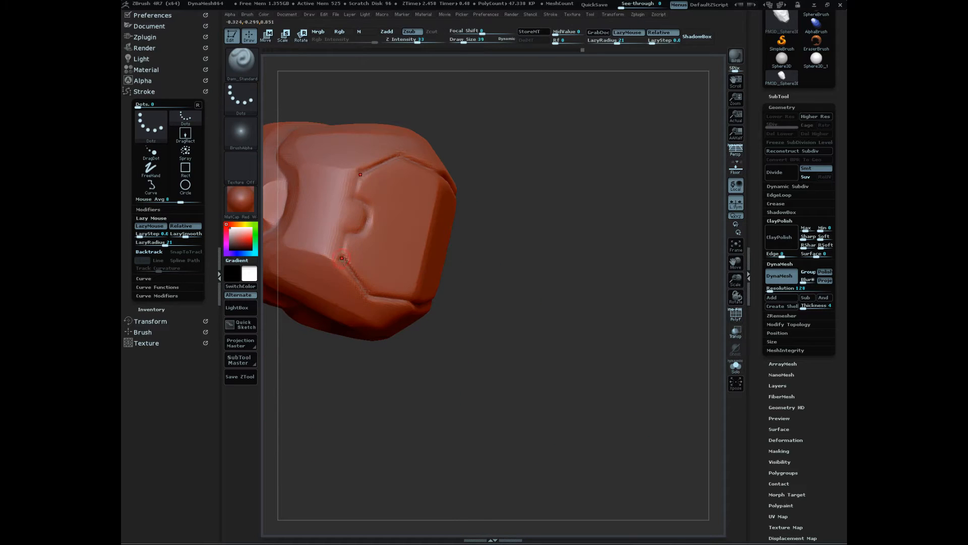
{"action": "left_click_drag", "start_coordinate": [347, 242], "coordinate": [350, 230]}
{"action": "mouse_move", "coordinate": [492, 220]}
{"action": "left_mouse_down"}
{"action": "mouse_move", "coordinate": [603, 248]}
{"action": "mouse_move", "coordinate": [642, 311]}
{"action": "mouse_move", "coordinate": [625, 380]}
{"action": "mouse_move", "coordinate": [663, 341]}
{"action": "mouse_move", "coordinate": [657, 405]}
{"action": "mouse_move", "coordinate": [613, 348]}
{"action": "left_mouse_up"}
- Trim a bevel along the central panel's long side edge with TrimDynamic, increasing the draw size to 51
{"action": "key", "text": "b"}
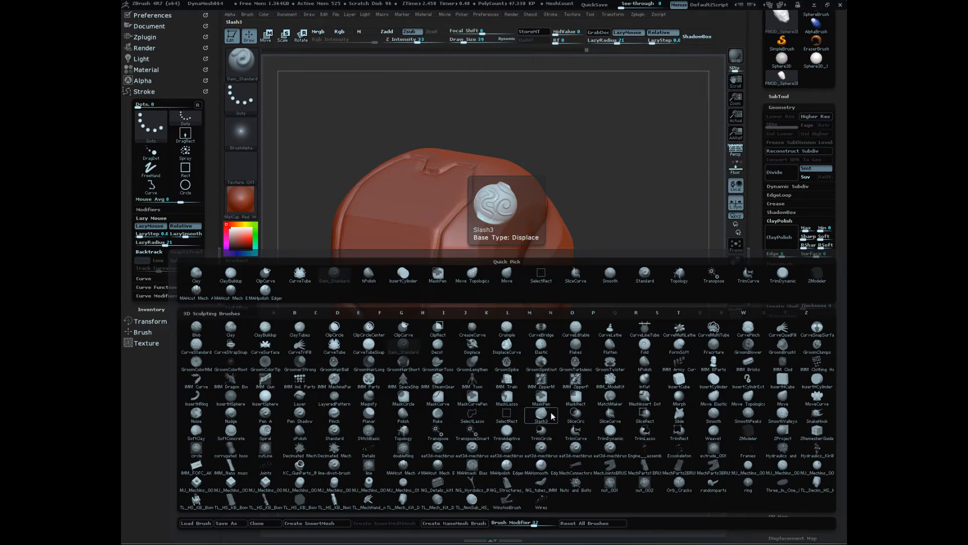
{"action": "key", "text": "t"}
{"action": "key", "text": "d"}
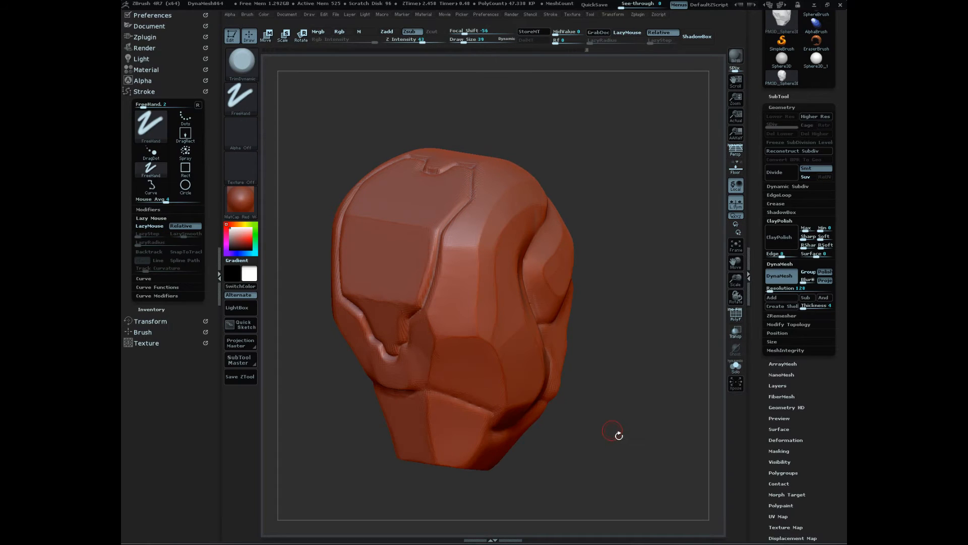
{"action": "left_click_drag", "start_coordinate": [635, 341], "coordinate": [674, 400], "text": "alt"}
{"action": "key", "text": "s"}
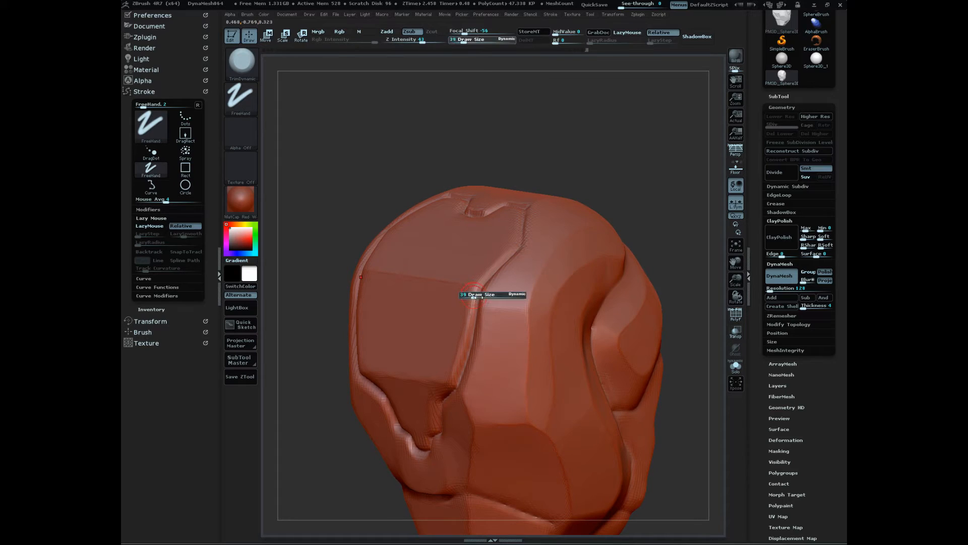
{"action": "left_click_drag", "start_coordinate": [474, 297], "coordinate": [468, 350]}
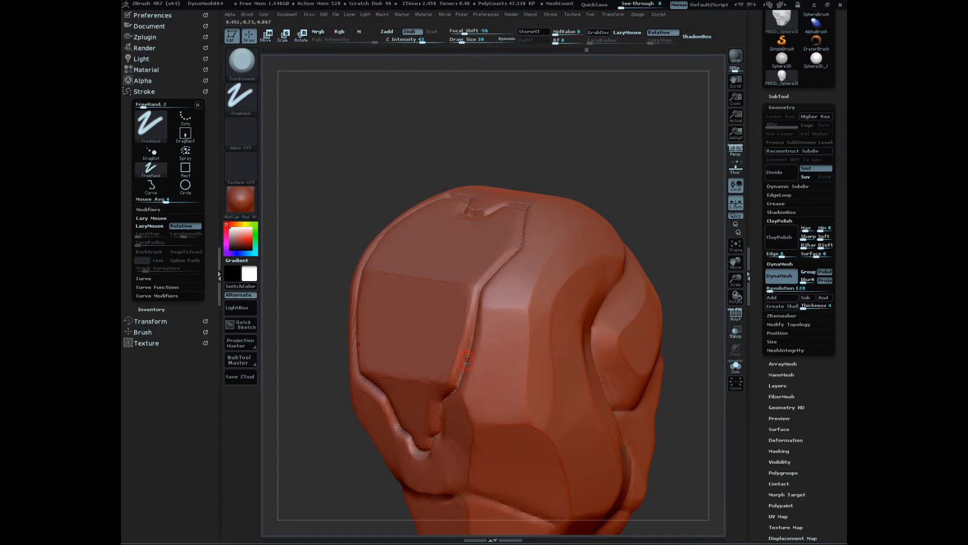
{"action": "key", "text": "s"}
{"action": "left_click_drag", "start_coordinate": [466, 363], "coordinate": [470, 363]}
{"action": "left_click_drag", "start_coordinate": [476, 299], "coordinate": [454, 378]}
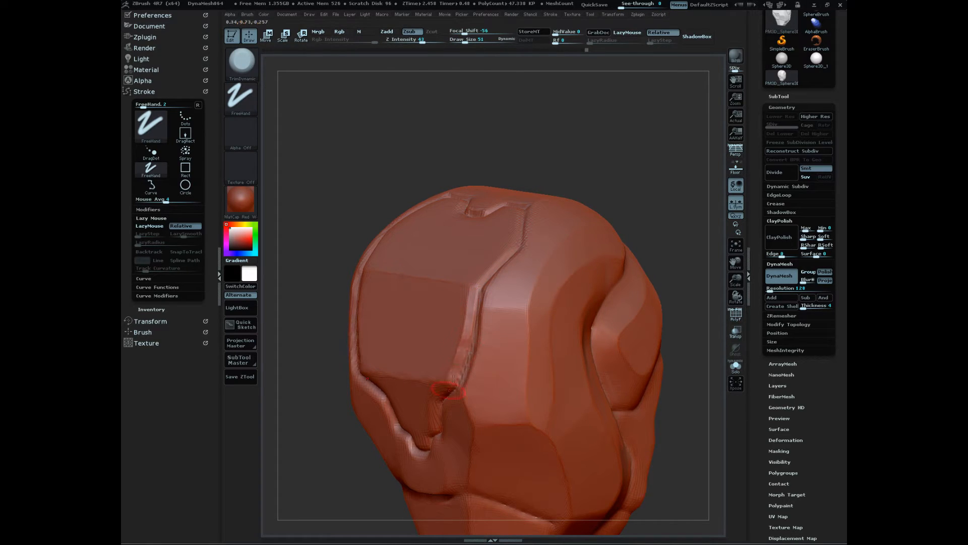
- Clean up the rim and groove along the central panel's sides with TrimDynamic at draw size 33
{"action": "mouse_move", "coordinate": [638, 240]}
{"action": "left_mouse_down"}
{"action": "mouse_move", "coordinate": [656, 217]}
{"action": "mouse_move", "coordinate": [640, 246]}
{"action": "mouse_move", "coordinate": [656, 252]}
{"action": "mouse_move", "coordinate": [623, 289]}
{"action": "left_mouse_up"}
{"action": "key", "text": "s"}
{"action": "left_click_drag", "start_coordinate": [481, 304], "coordinate": [475, 385]}
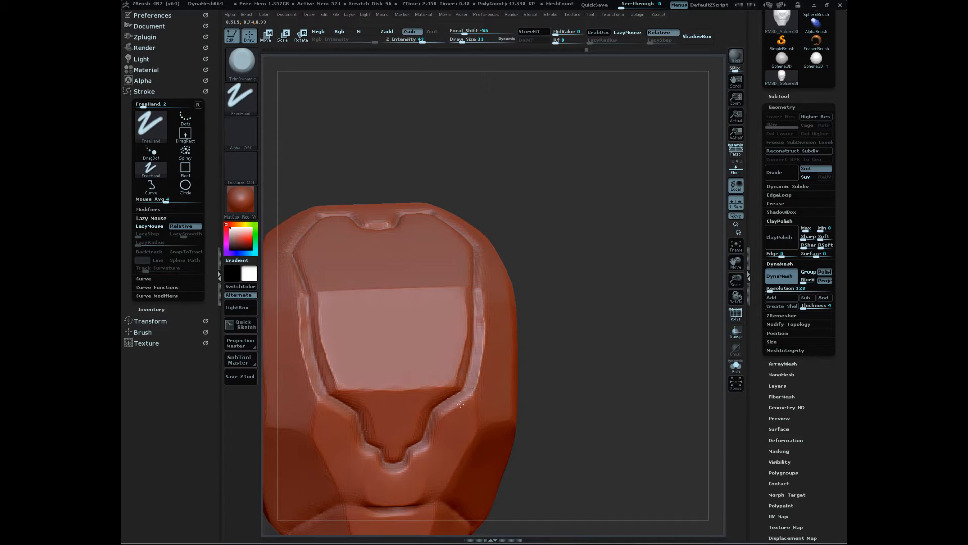
{"action": "mouse_move", "coordinate": [555, 395]}
{"action": "left_mouse_down"}
{"action": "mouse_move", "coordinate": [608, 439]}
{"action": "mouse_move", "coordinate": [554, 439]}
{"action": "left_mouse_up"}
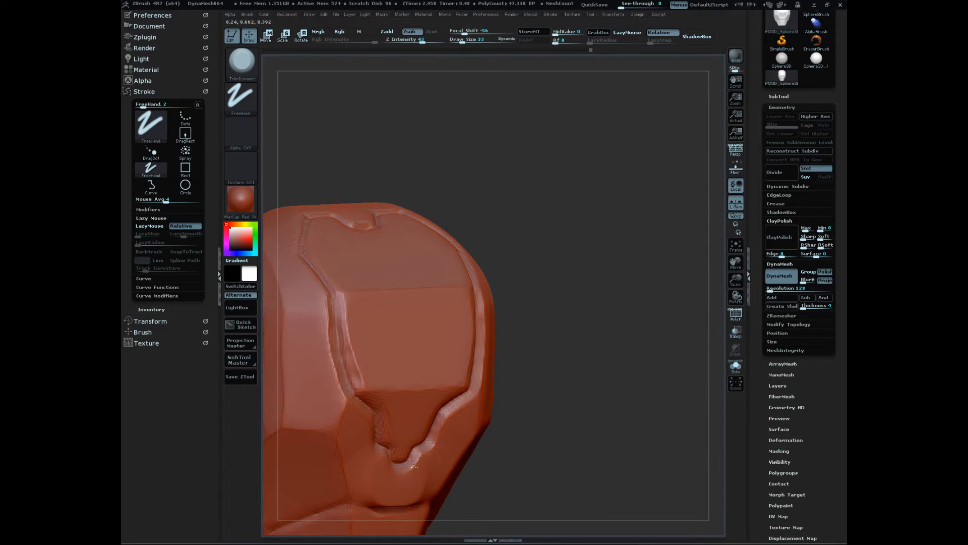
- Trim the edges of the stepped notch at the central panel's narrow end with TrimDynamic at draw size 33
{"action": "mouse_move", "coordinate": [528, 449]}
{"action": "left_mouse_down"}
{"action": "mouse_move", "coordinate": [607, 452]}
{"action": "mouse_move", "coordinate": [646, 432]}
{"action": "mouse_move", "coordinate": [622, 413]}
{"action": "left_mouse_up"}
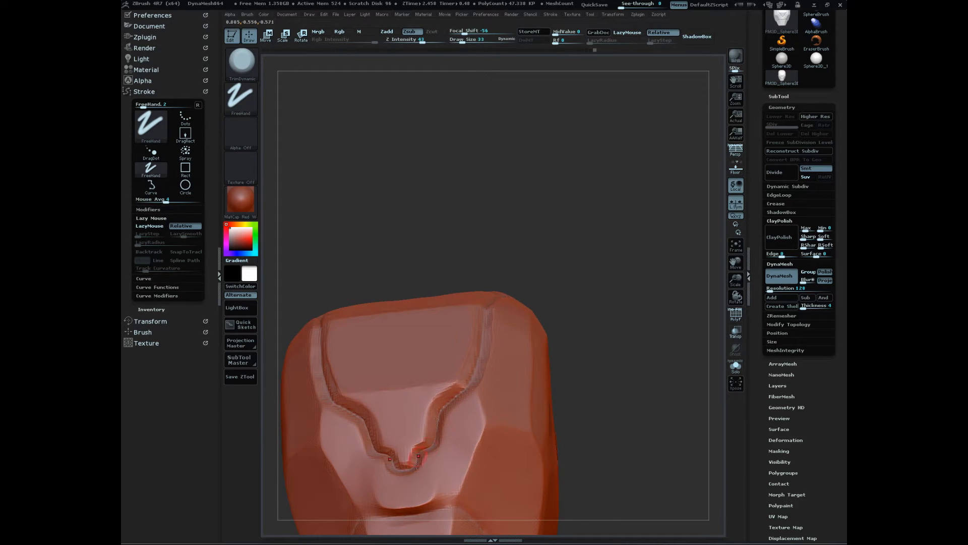
{"action": "left_click_drag", "start_coordinate": [417, 463], "coordinate": [404, 464]}
{"action": "left_click_drag", "start_coordinate": [626, 411], "coordinate": [641, 477]}
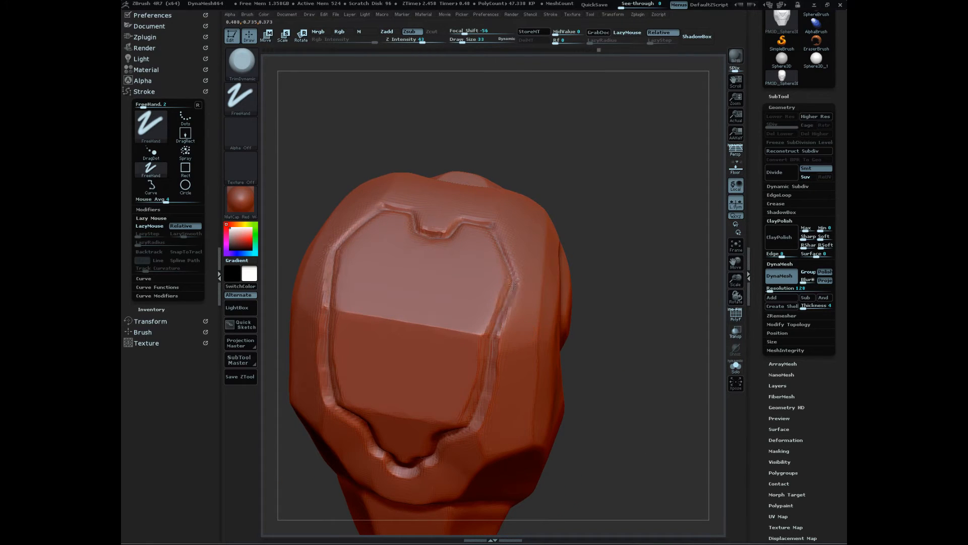
{"action": "left_click_drag", "start_coordinate": [590, 308], "coordinate": [611, 326]}
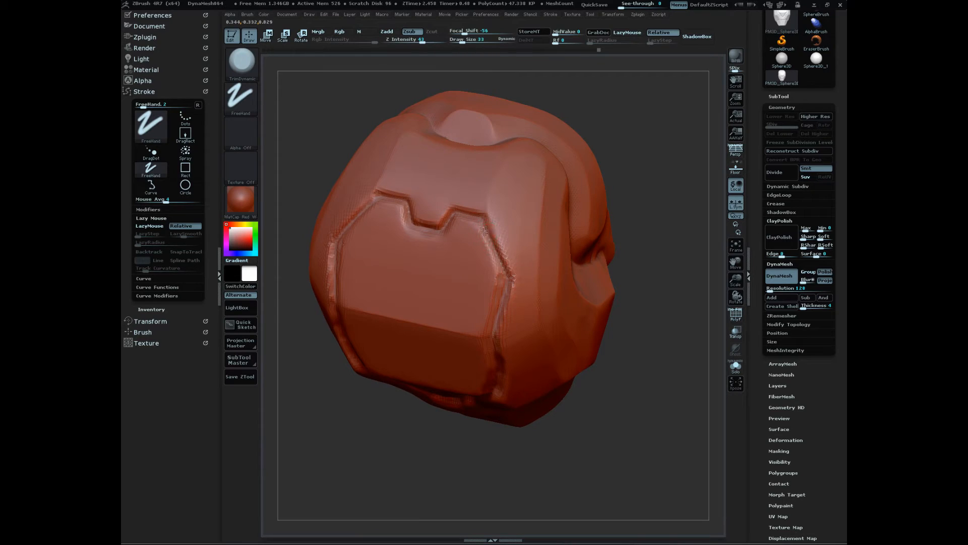
{"action": "left_click_drag", "start_coordinate": [625, 322], "coordinate": [635, 343]}
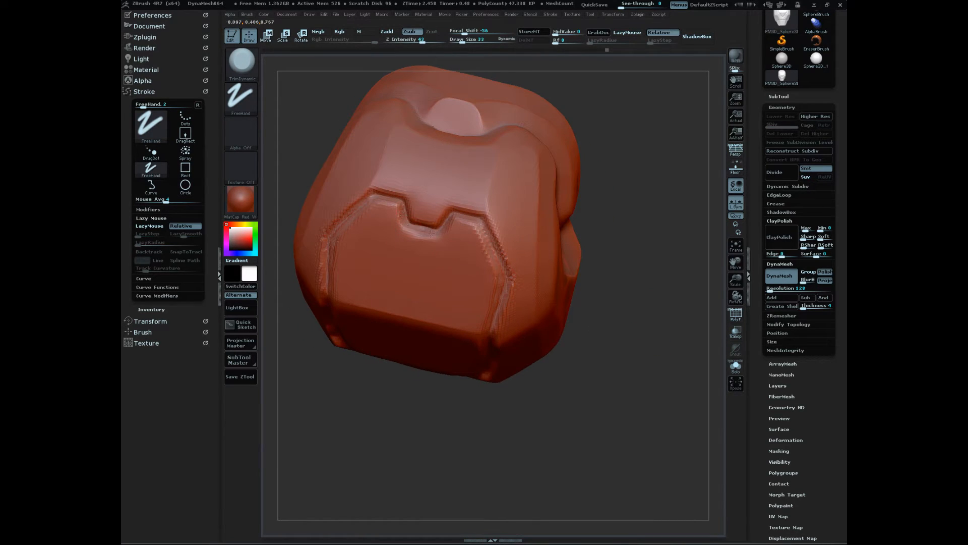
{"action": "left_click_drag", "start_coordinate": [623, 263], "coordinate": [630, 237]}
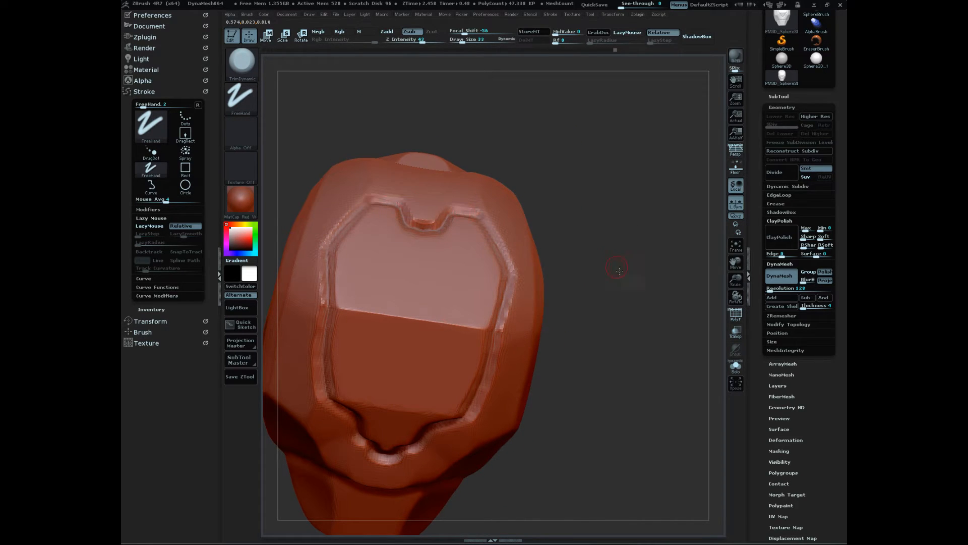
{"action": "left_click_drag", "start_coordinate": [619, 271], "coordinate": [621, 206]}
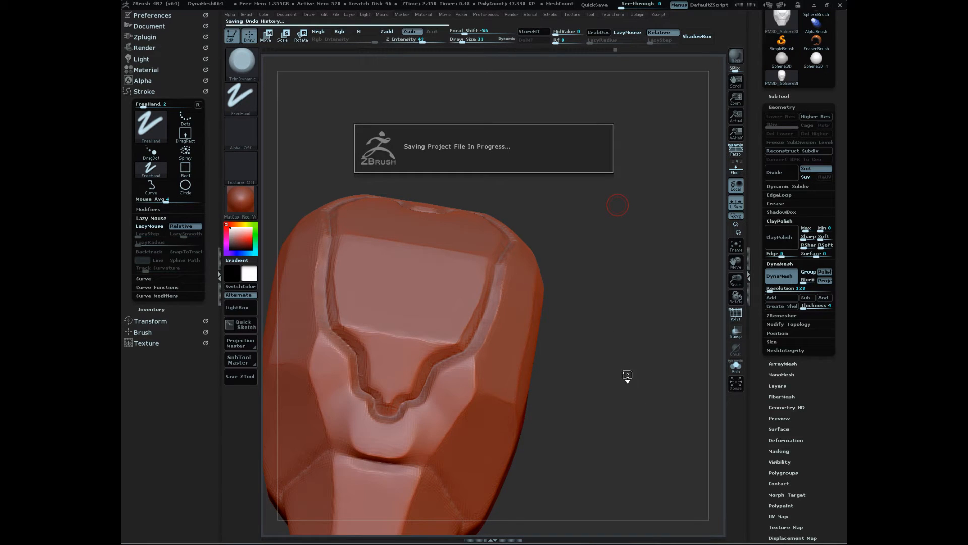
- Polish the planes and creases on the head's front and side facets with hPolish at draw size 77
{"action": "left_click_drag", "start_coordinate": [629, 377], "coordinate": [628, 394], "text": "alt"}
{"action": "mouse_move", "coordinate": [603, 431]}
{"action": "left_mouse_down"}
{"action": "mouse_move", "coordinate": [592, 411]}
{"action": "mouse_move", "coordinate": [654, 475]}
{"action": "mouse_move", "coordinate": [648, 443]}
{"action": "mouse_move", "coordinate": [649, 456]}
{"action": "left_mouse_up"}
{"action": "key", "text": "b"}
{"action": "key", "text": "h"}
{"action": "key", "text": "p"}
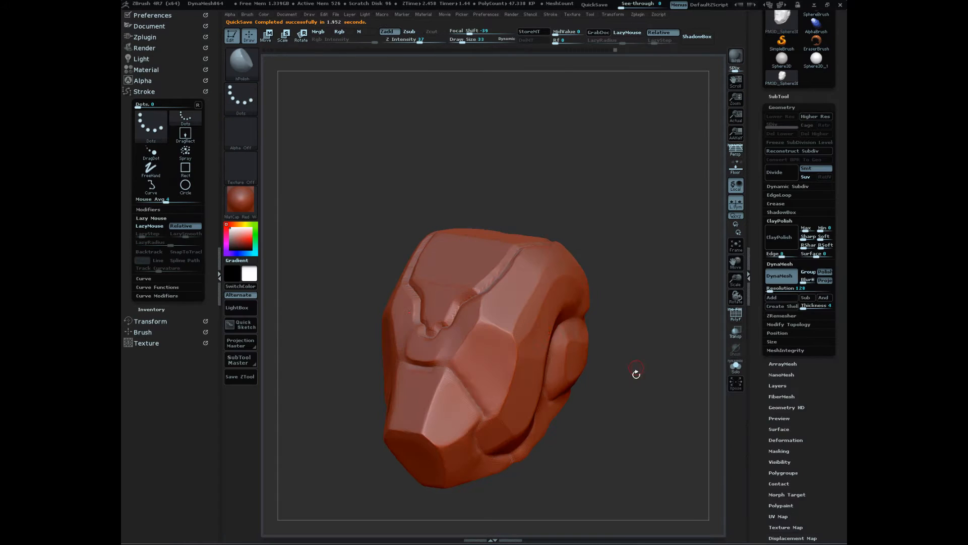
{"action": "key", "text": "s"}
{"action": "left_click_drag", "start_coordinate": [486, 329], "coordinate": [492, 332]}
{"action": "key", "text": "s"}
{"action": "mouse_move", "coordinate": [605, 393]}
{"action": "left_mouse_down"}
{"action": "mouse_move", "coordinate": [638, 407]}
{"action": "mouse_move", "coordinate": [647, 387]}
{"action": "mouse_move", "coordinate": [668, 430]}
{"action": "mouse_move", "coordinate": [636, 447]}
{"action": "mouse_move", "coordinate": [418, 311]}
{"action": "left_mouse_up"}
{"action": "key", "text": "s"}
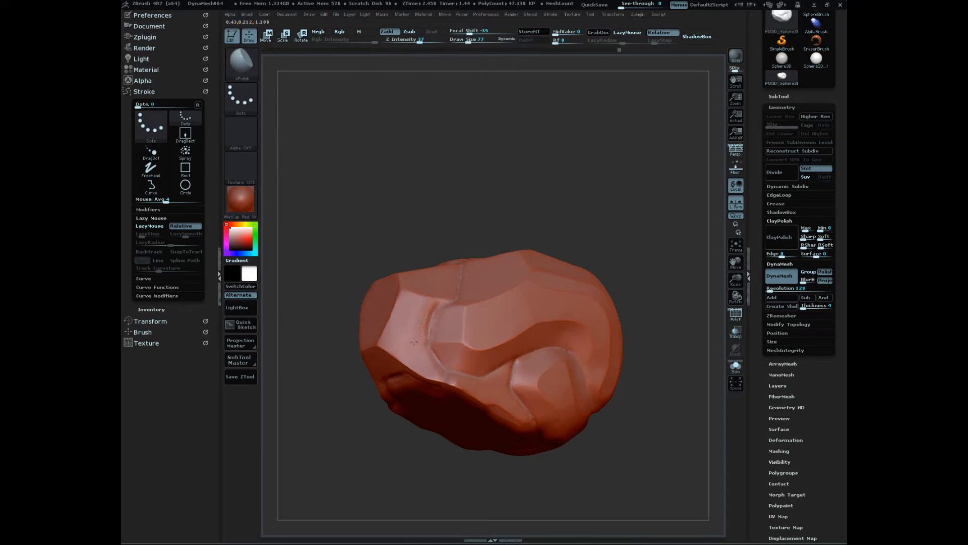
{"action": "mouse_move", "coordinate": [628, 351]}
{"action": "left_mouse_down"}
{"action": "mouse_move", "coordinate": [644, 353]}
{"action": "mouse_move", "coordinate": [681, 406]}
{"action": "mouse_move", "coordinate": [664, 402]}
{"action": "mouse_move", "coordinate": [656, 470]}
{"action": "mouse_move", "coordinate": [670, 469]}
{"action": "mouse_move", "coordinate": [646, 407]}
{"action": "mouse_move", "coordinate": [635, 415]}
{"action": "mouse_move", "coordinate": [676, 449]}
{"action": "mouse_move", "coordinate": [661, 474]}
{"action": "mouse_move", "coordinate": [664, 432]}
{"action": "mouse_move", "coordinate": [649, 457]}
{"action": "mouse_move", "coordinate": [649, 443]}
{"action": "mouse_move", "coordinate": [665, 464]}
{"action": "left_mouse_up"}
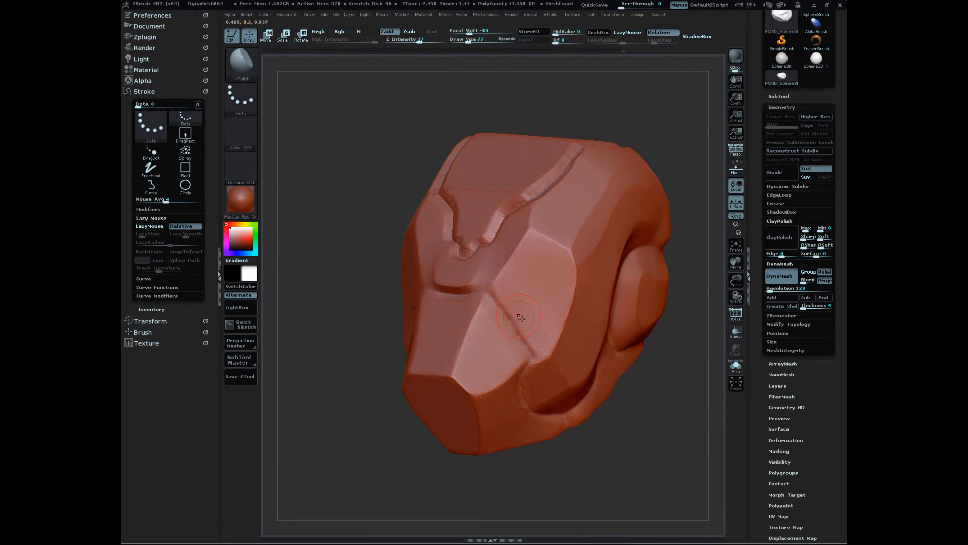
- Set up the Layer brush with draw size 39 and a LazyMouse radius of 21
{"action": "key", "text": "b"}
{"action": "key", "text": "l"}
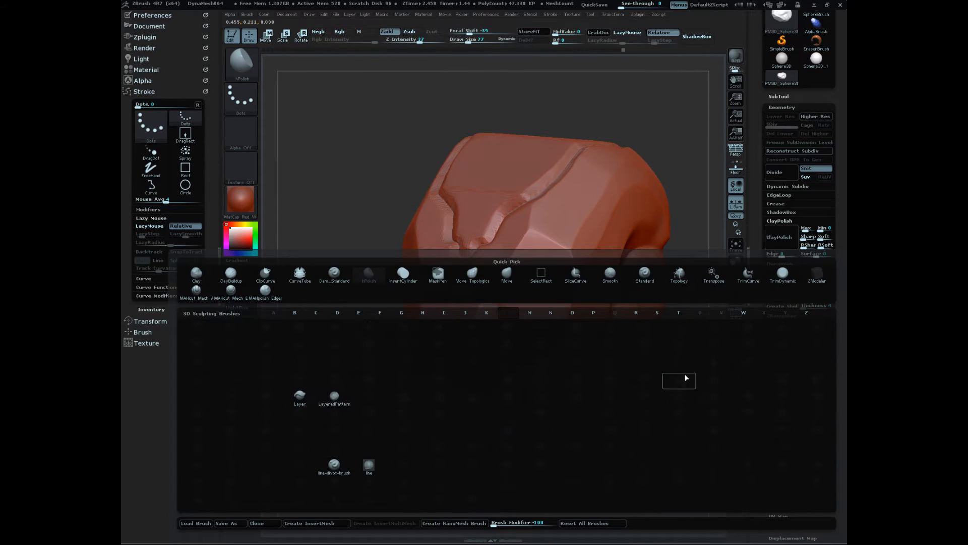
{"action": "left_click", "coordinate": [303, 399]}
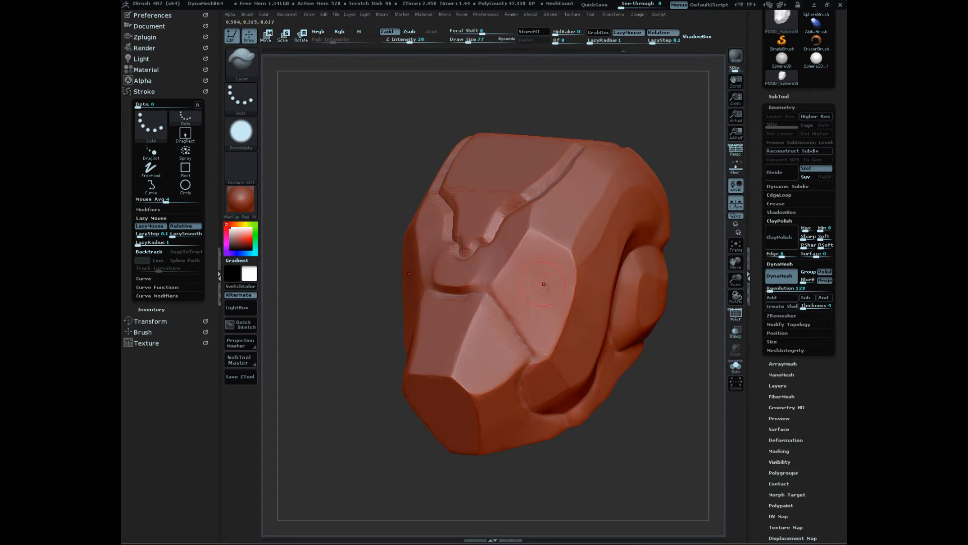
{"action": "key", "text": "s"}
{"action": "left_click_drag", "start_coordinate": [544, 290], "coordinate": [540, 289]}
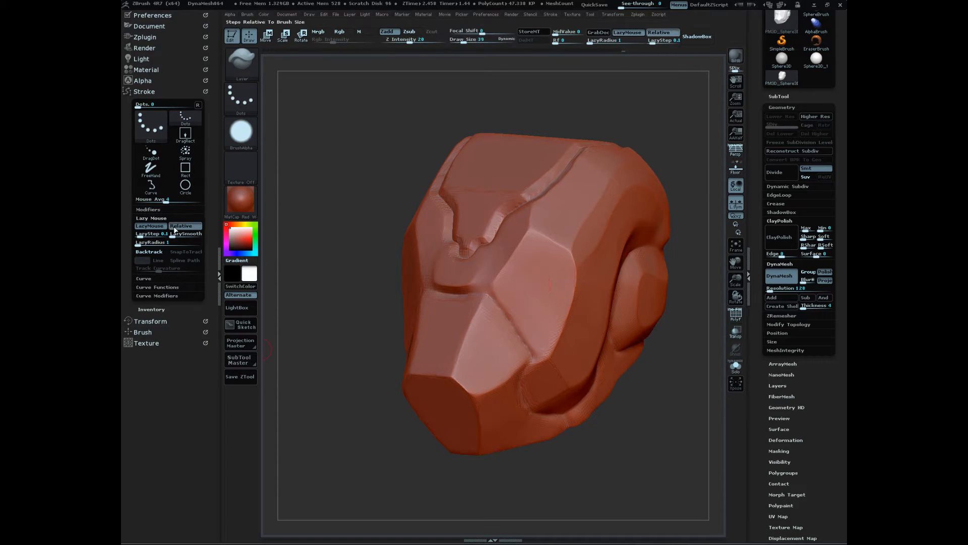
{"action": "left_click_drag", "start_coordinate": [414, 43], "coordinate": [416, 43]}
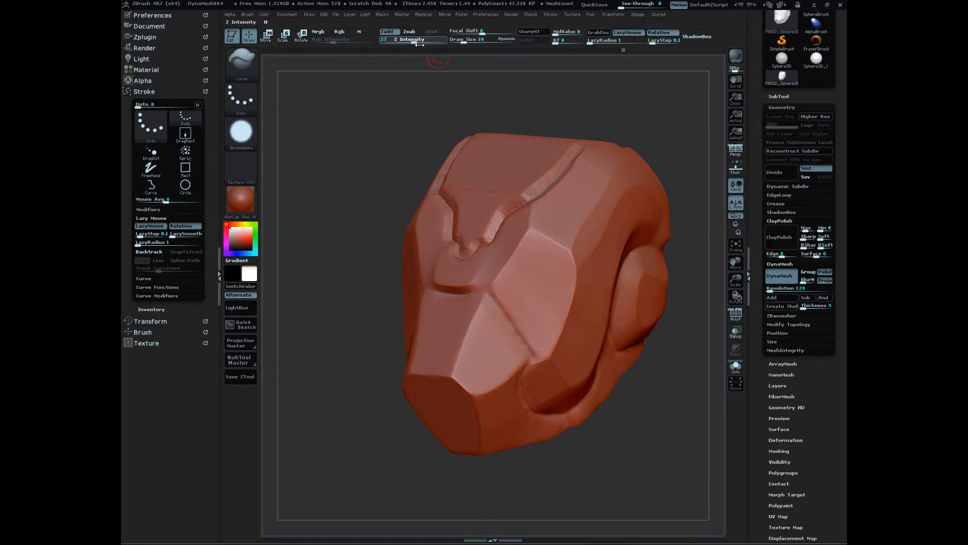
{"action": "left_click_drag", "start_coordinate": [420, 44], "coordinate": [418, 46]}
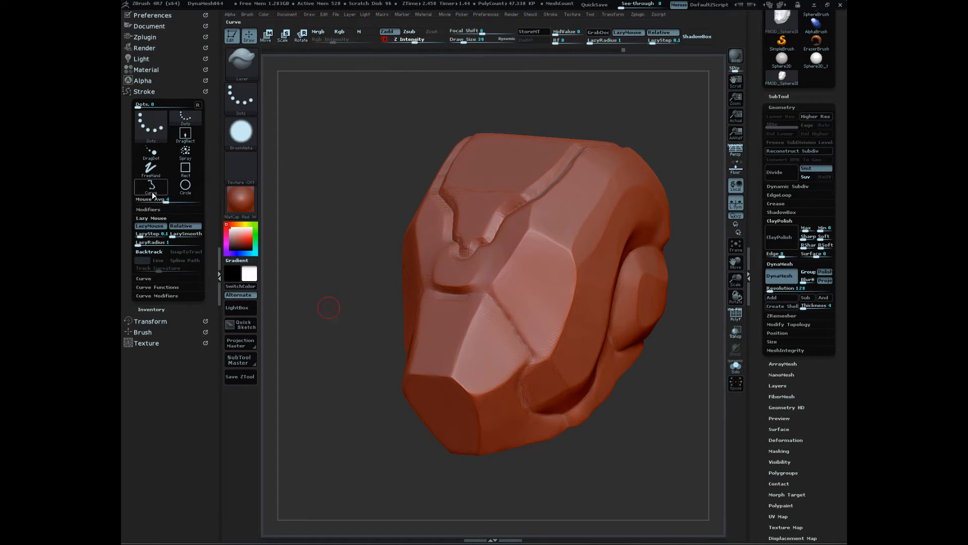
{"action": "left_click", "coordinate": [176, 235]}
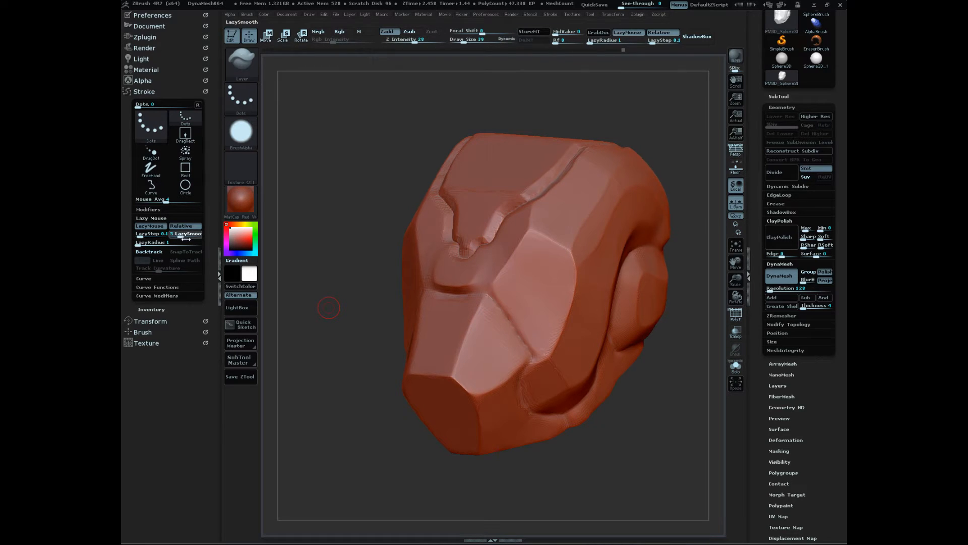
{"action": "left_click", "coordinate": [157, 242]}
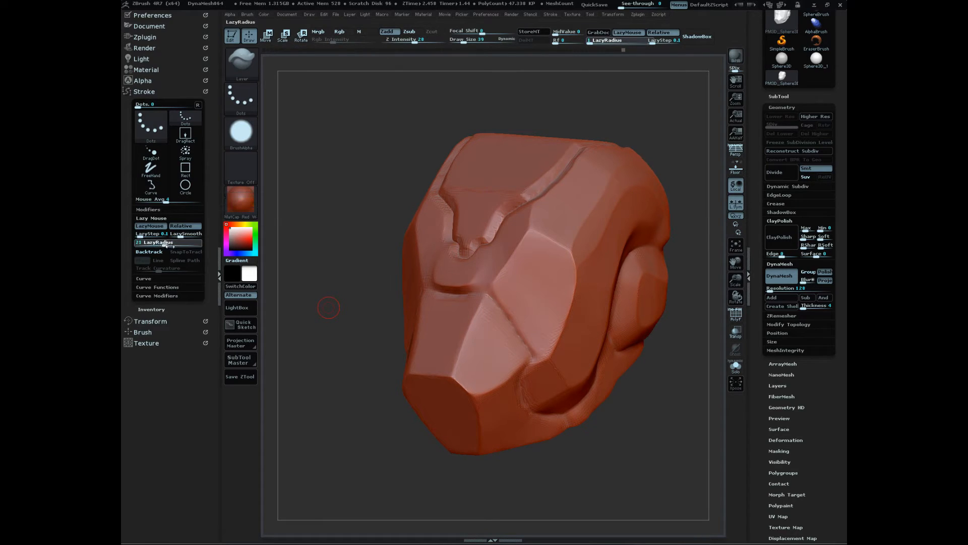
{"action": "left_click_drag", "start_coordinate": [169, 246], "coordinate": [169, 246]}
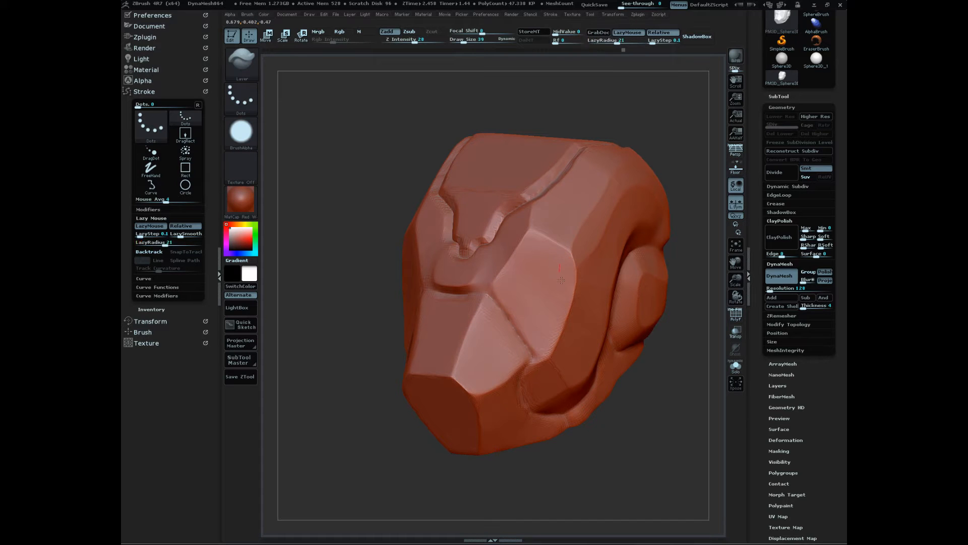
- Try short Layer strokes on the side facet without and with Backtrack, undo them and switch Backtrack off again
{"action": "mouse_move", "coordinate": [671, 434]}
{"action": "left_mouse_down"}
{"action": "mouse_move", "coordinate": [677, 425]}
{"action": "mouse_move", "coordinate": [659, 449]}
{"action": "mouse_move", "coordinate": [559, 264]}
{"action": "left_mouse_up"}
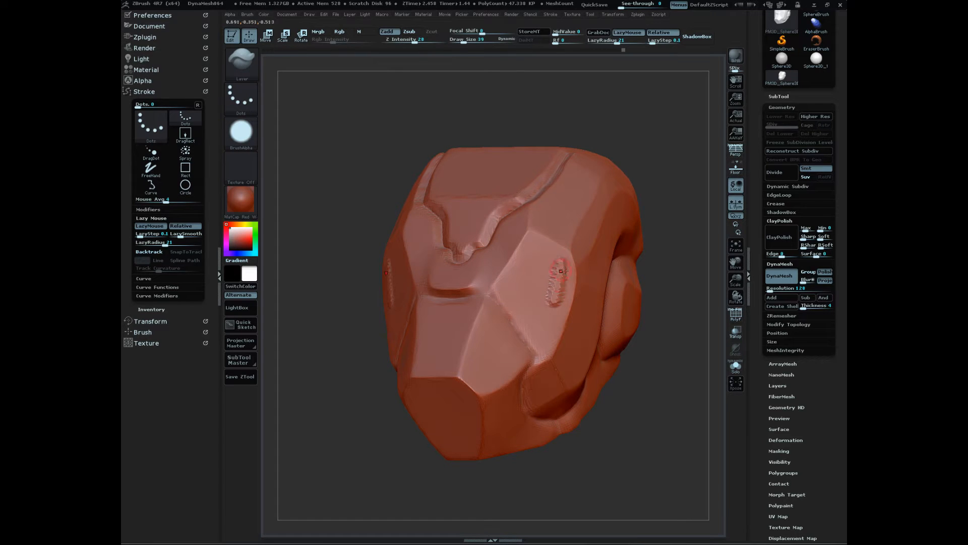
{"action": "mouse_move", "coordinate": [662, 415]}
{"action": "left_mouse_down"}
{"action": "mouse_move", "coordinate": [649, 443]}
{"action": "mouse_move", "coordinate": [659, 458]}
{"action": "mouse_move", "coordinate": [652, 414]}
{"action": "left_mouse_up"}
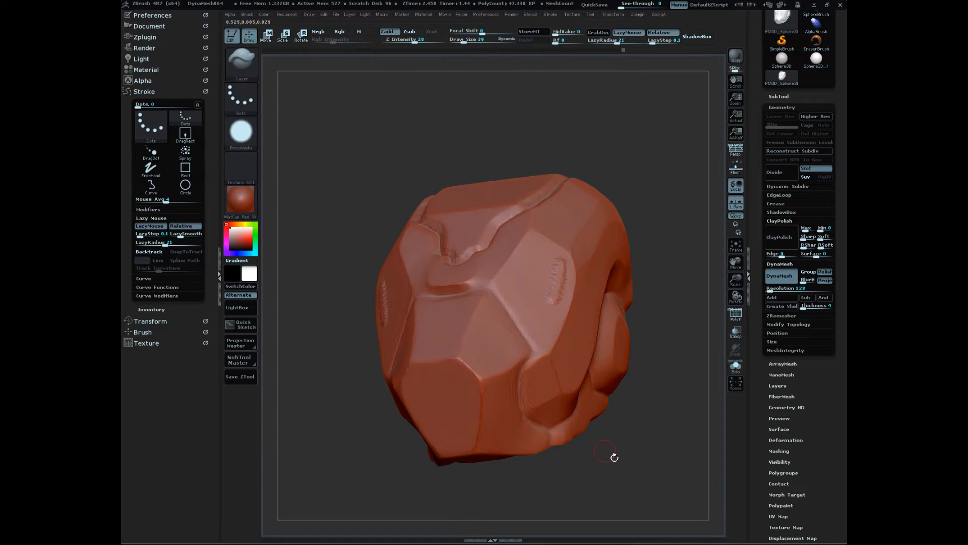
{"action": "key", "text": "ctrl"}
{"action": "left_click", "coordinate": [155, 252]}
{"action": "mouse_move", "coordinate": [625, 411]}
{"action": "left_mouse_down"}
{"action": "mouse_move", "coordinate": [661, 426]}
{"action": "mouse_move", "coordinate": [658, 442]}
{"action": "mouse_move", "coordinate": [543, 278]}
{"action": "mouse_move", "coordinate": [517, 292]}
{"action": "left_mouse_up"}
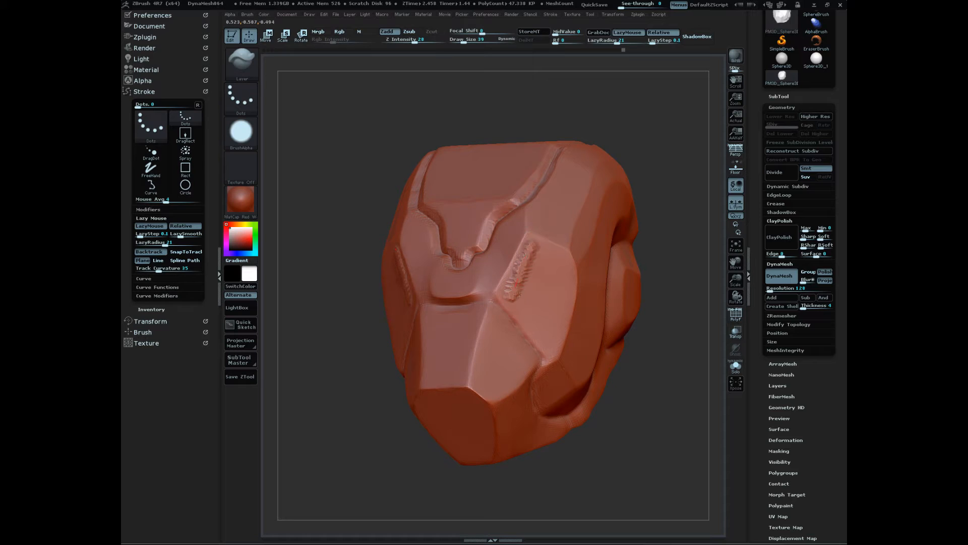
{"action": "mouse_move", "coordinate": [636, 367]}
{"action": "left_mouse_down"}
{"action": "mouse_move", "coordinate": [672, 385]}
{"action": "mouse_move", "coordinate": [656, 395]}
{"action": "mouse_move", "coordinate": [623, 344]}
{"action": "mouse_move", "coordinate": [683, 391]}
{"action": "mouse_move", "coordinate": [653, 400]}
{"action": "left_mouse_up"}
{"action": "key", "text": "ctrl"}
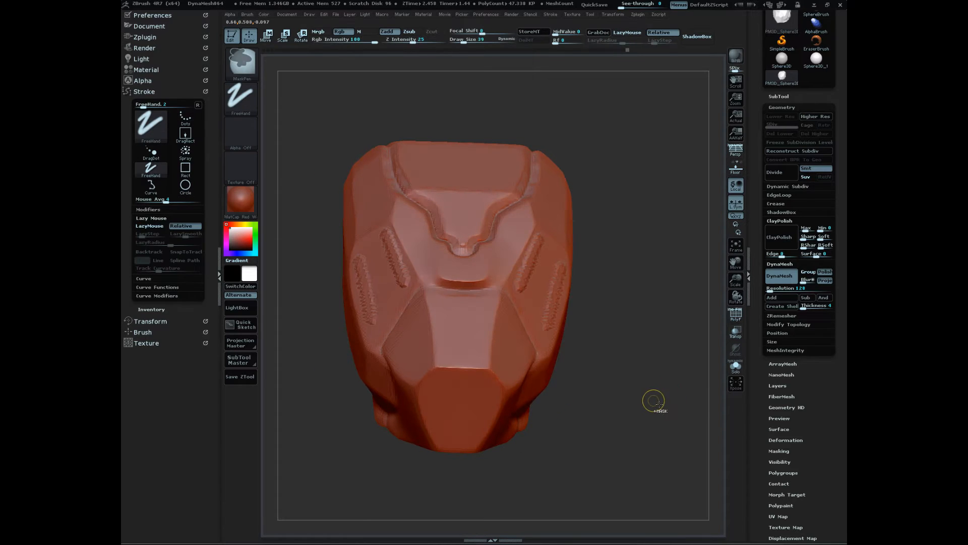
{"action": "key", "text": "ctrl+z"}
{"action": "key", "text": "ctrl+z"}
{"action": "left_click_drag", "start_coordinate": [590, 424], "coordinate": [605, 415]}
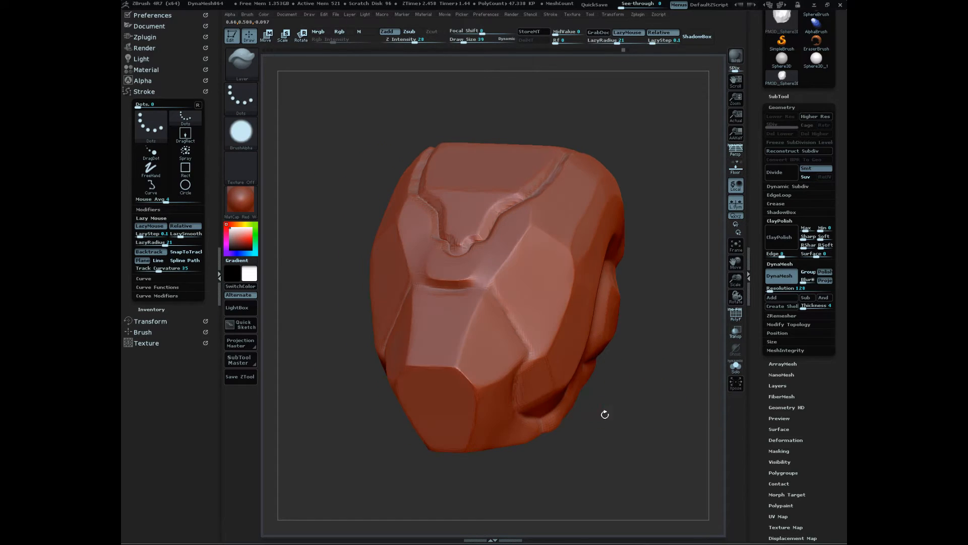
{"action": "left_click", "coordinate": [148, 252]}
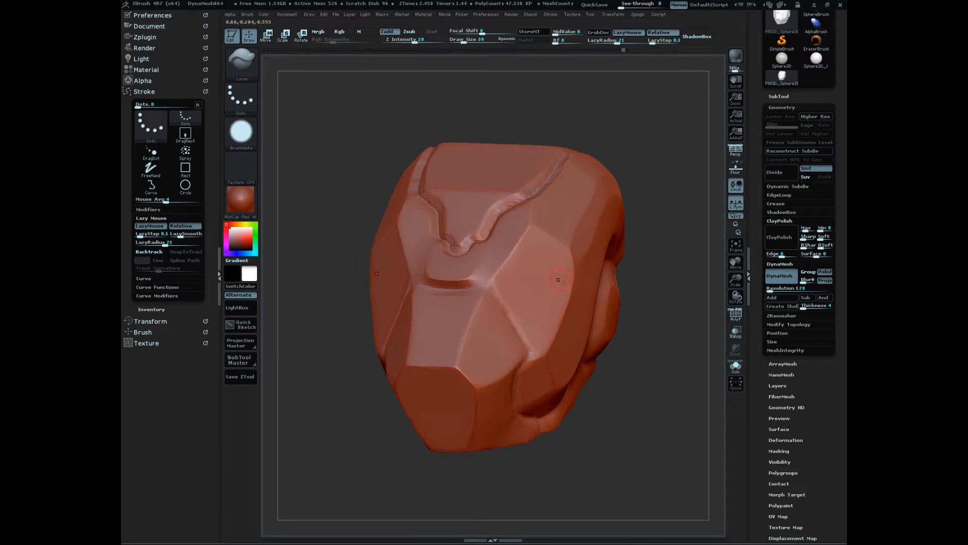
- Draw a straight, slanted strip across the middle of the side facet with the Layer brush
{"action": "left_click_drag", "start_coordinate": [562, 265], "coordinate": [536, 328]}
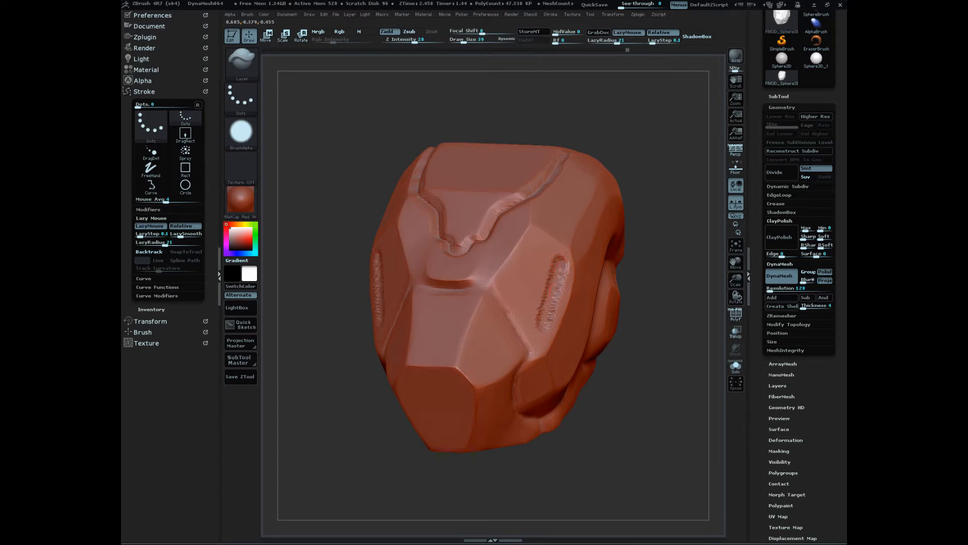
{"action": "left_click_drag", "start_coordinate": [633, 323], "coordinate": [673, 420]}
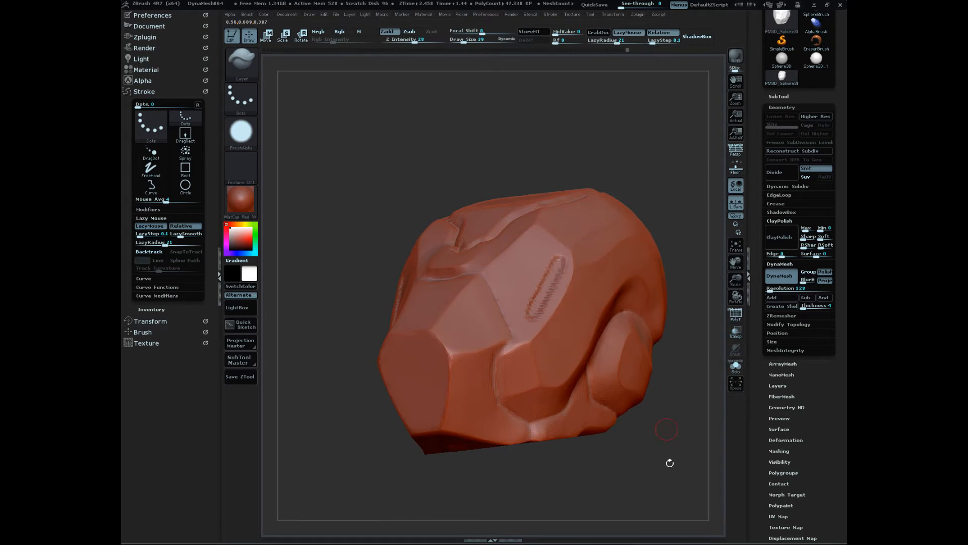
{"action": "left_click_drag", "start_coordinate": [670, 462], "coordinate": [644, 464]}
{"action": "left_click_drag", "start_coordinate": [595, 320], "coordinate": [623, 443]}
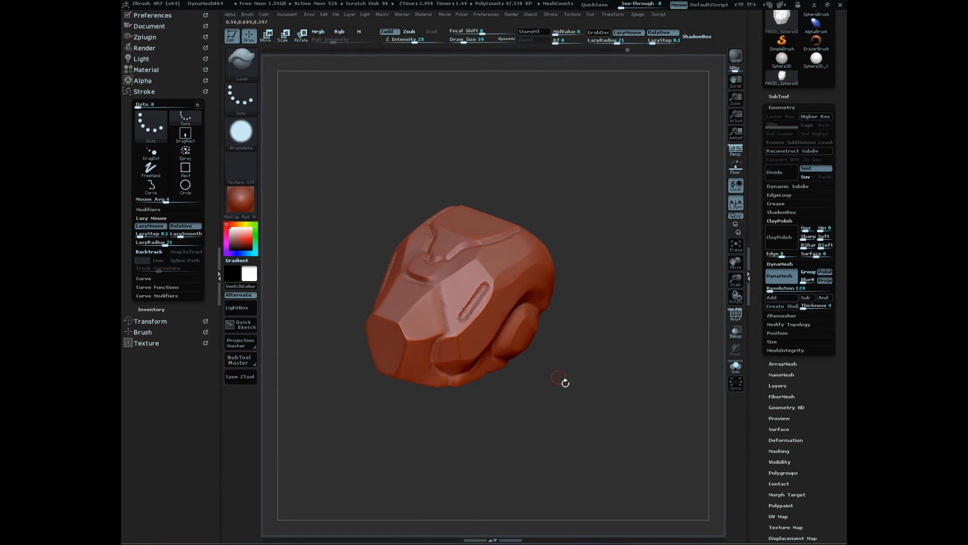
- With an enlarged Standard brush active, mask the slanted strip on the side facet and invert the mask
{"action": "key", "text": "b"}
{"action": "key", "text": "s"}
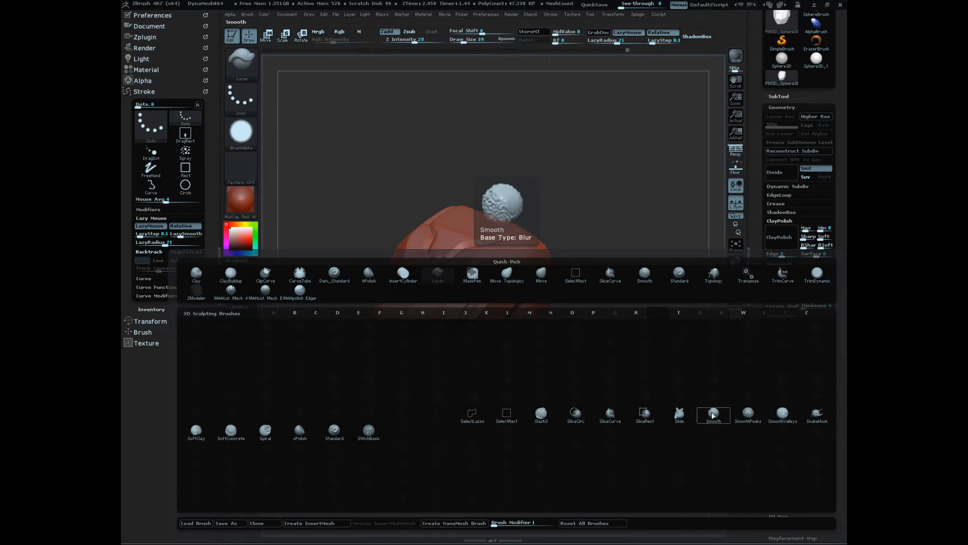
{"action": "left_click", "coordinate": [335, 430]}
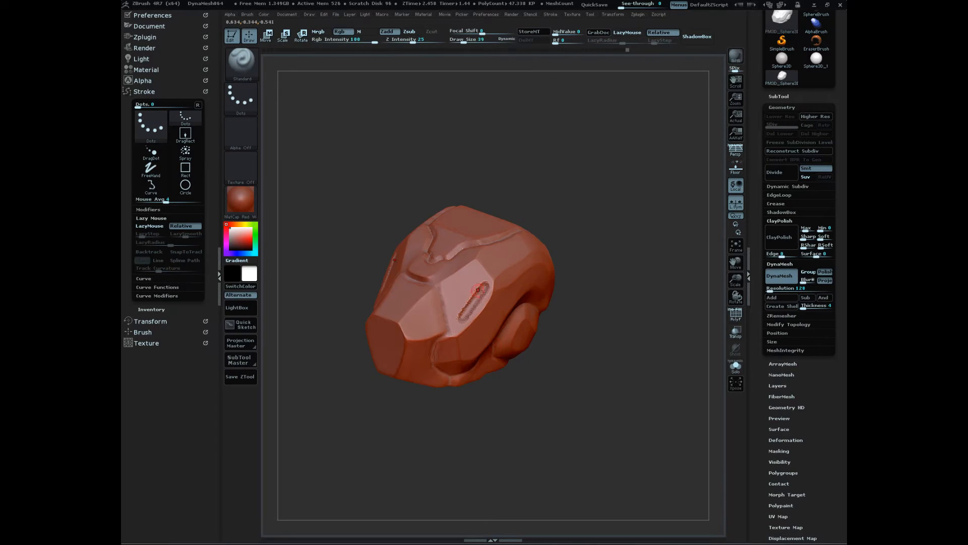
{"action": "key", "text": "s"}
{"action": "left_click_drag", "start_coordinate": [481, 296], "coordinate": [484, 296]}
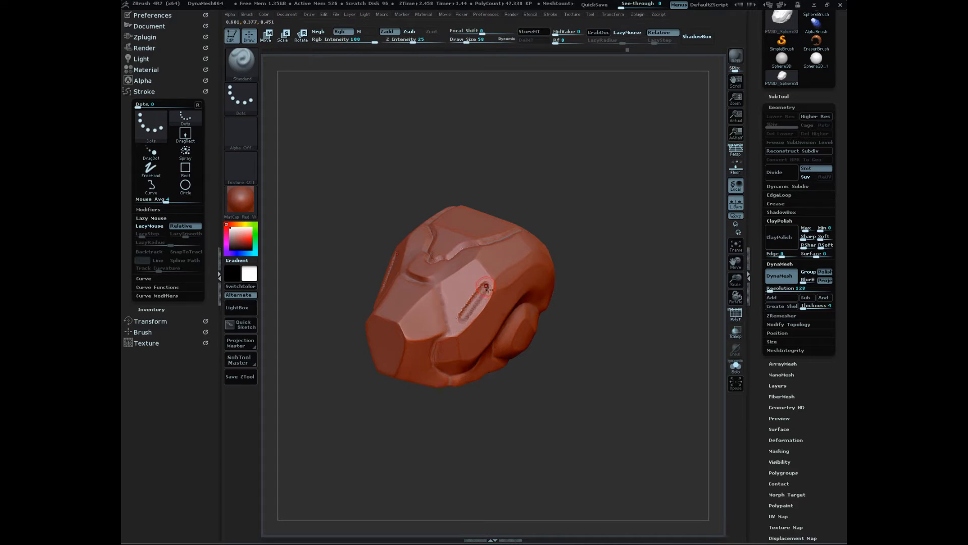
{"action": "key", "text": "ctrl"}
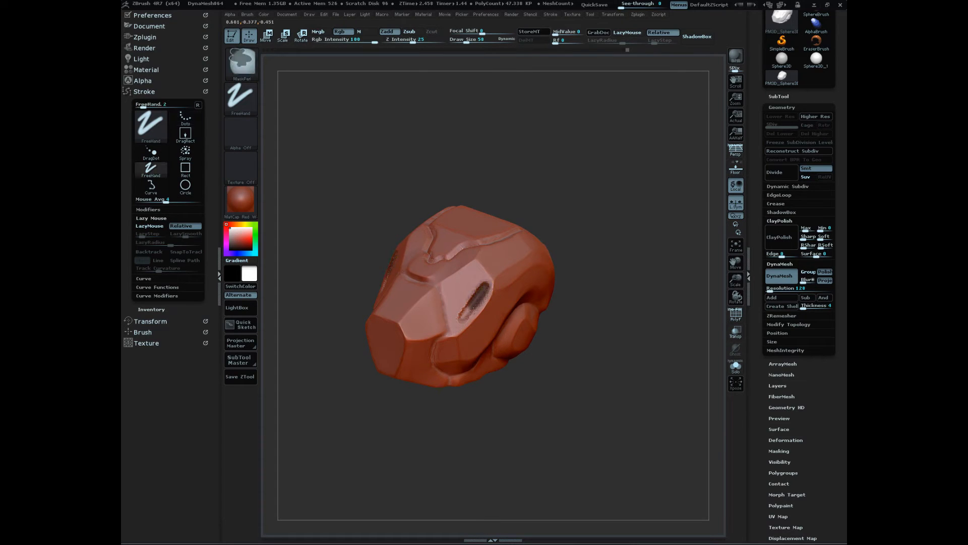
{"action": "left_click", "coordinate": [619, 411], "text": "ctrl"}
- Smooth the unmasked side strips with the Polish By Features deformation, keeping the rest of the head masked
{"action": "left_click_drag", "start_coordinate": [636, 453], "coordinate": [629, 445]}
{"action": "left_click_drag", "start_coordinate": [759, 467], "coordinate": [770, 433]}
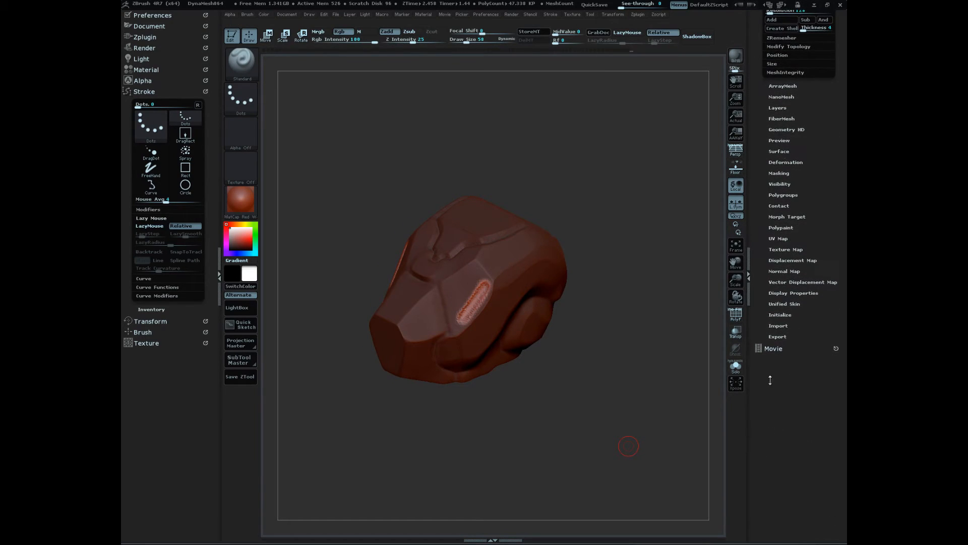
{"action": "left_click_drag", "start_coordinate": [778, 240], "coordinate": [778, 242]}
{"action": "left_click", "coordinate": [786, 164]}
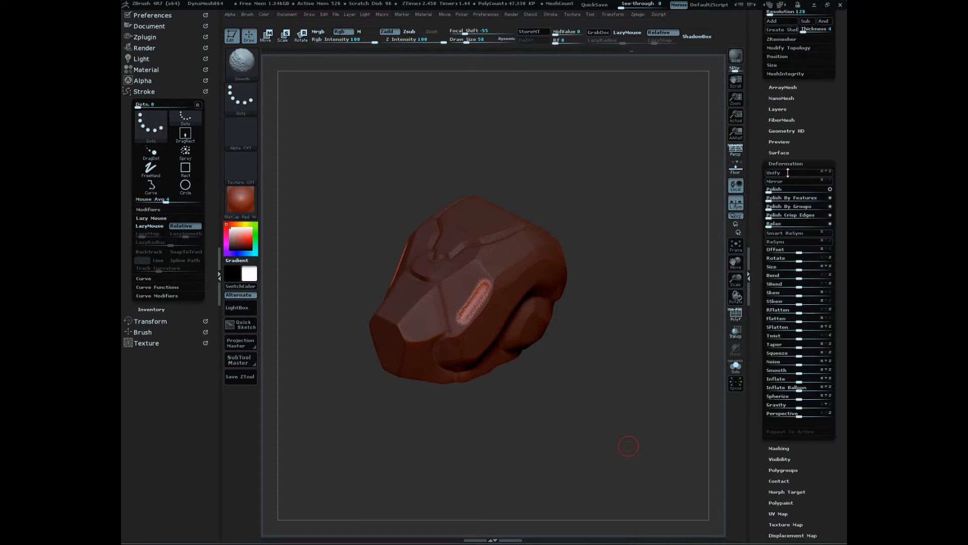
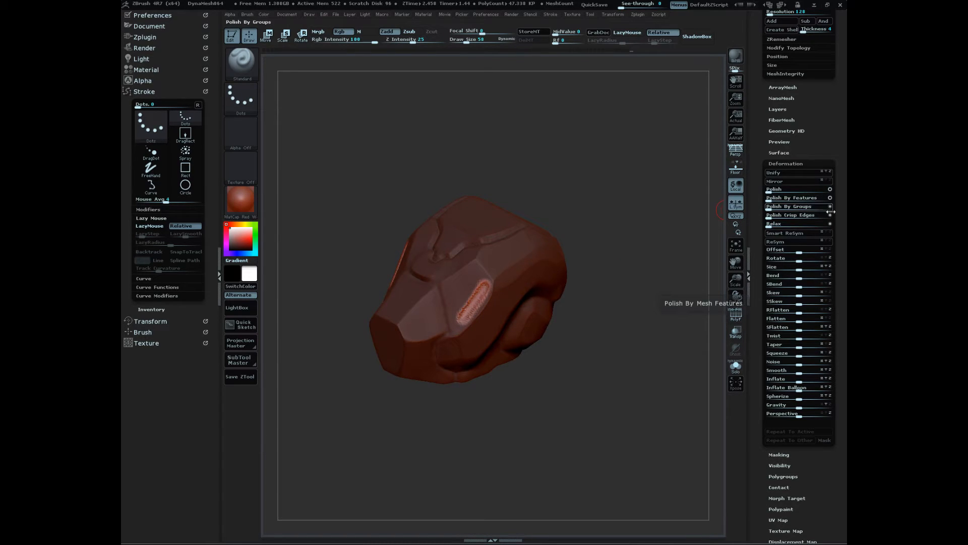
{"action": "left_click", "coordinate": [772, 200]}
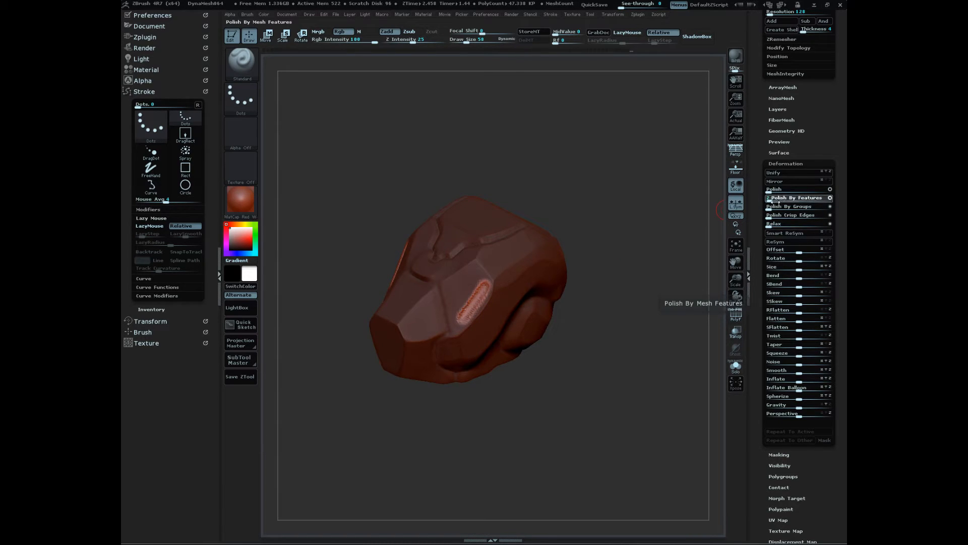
{"action": "mouse_move", "coordinate": [686, 252]}
{"action": "left_mouse_down"}
{"action": "mouse_move", "coordinate": [663, 277]}
{"action": "mouse_move", "coordinate": [653, 339]}
{"action": "mouse_move", "coordinate": [627, 329]}
{"action": "mouse_move", "coordinate": [649, 341]}
{"action": "mouse_move", "coordinate": [644, 326]}
{"action": "mouse_move", "coordinate": [666, 316]}
{"action": "left_mouse_up"}
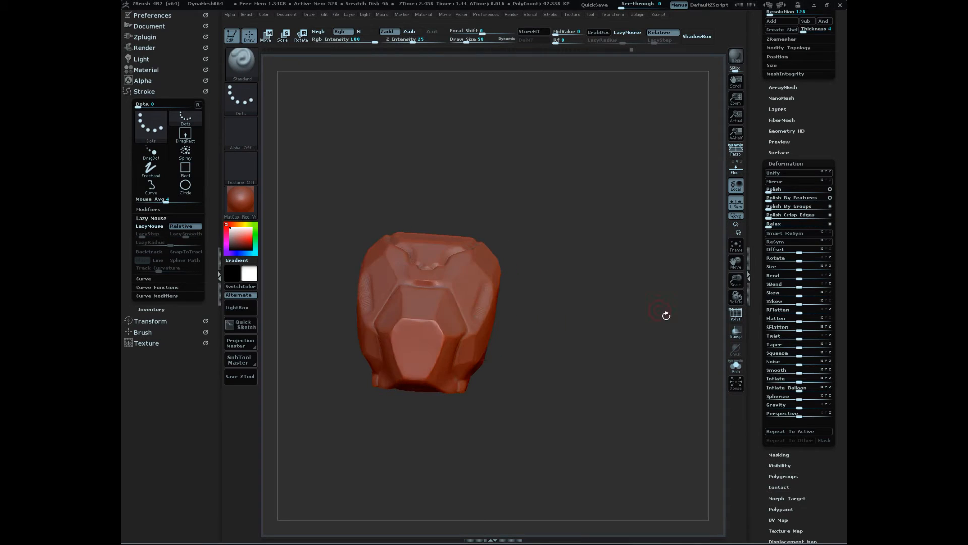
{"action": "left_click", "coordinate": [652, 298], "text": "ctrl"}
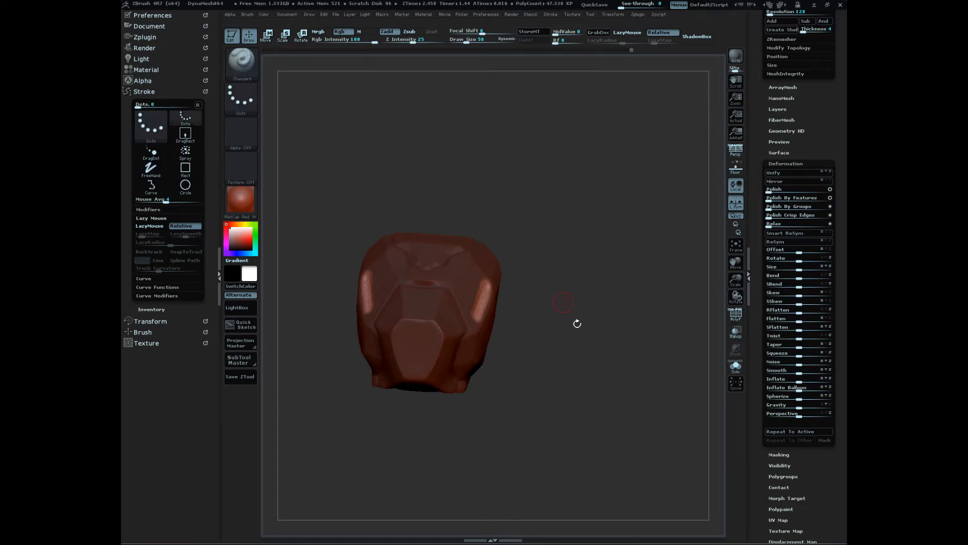
{"action": "mouse_move", "coordinate": [577, 323]}
{"action": "left_mouse_down"}
{"action": "mouse_move", "coordinate": [588, 374]}
{"action": "mouse_move", "coordinate": [620, 330]}
{"action": "mouse_move", "coordinate": [622, 296]}
{"action": "mouse_move", "coordinate": [610, 311]}
{"action": "left_mouse_up"}
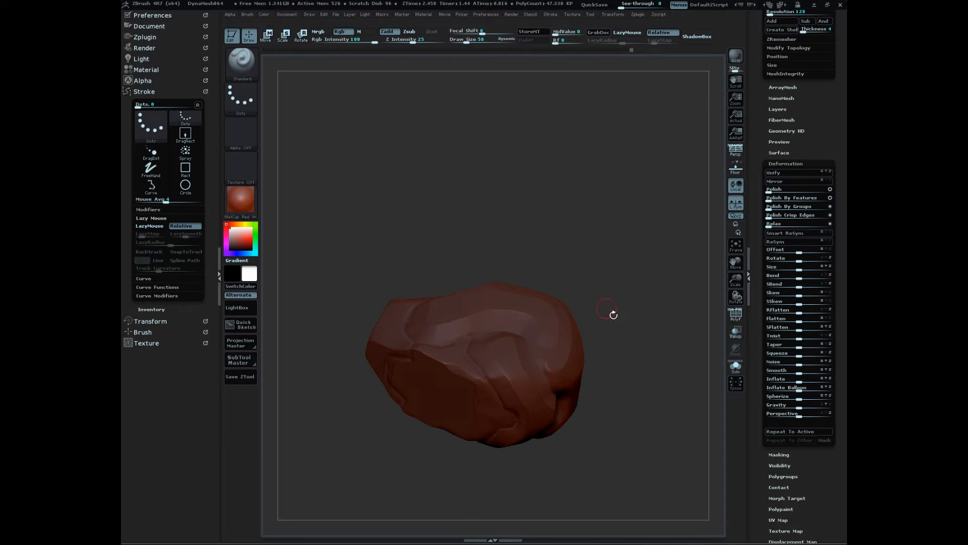
- Shift the unmasked side strips with a Transpose Move line while the head stays masked, and clear the mask
{"action": "key", "text": "w"}
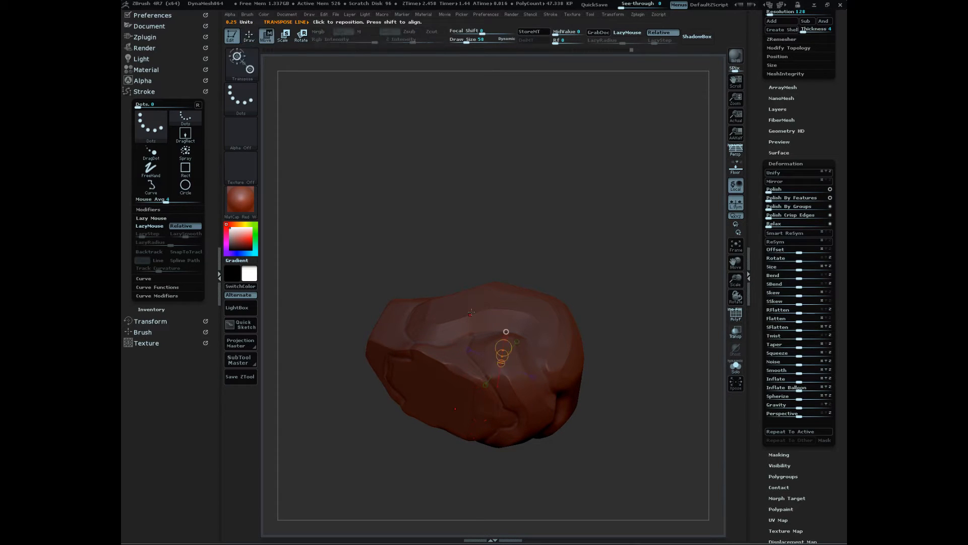
{"action": "left_click_drag", "start_coordinate": [463, 294], "coordinate": [442, 214]}
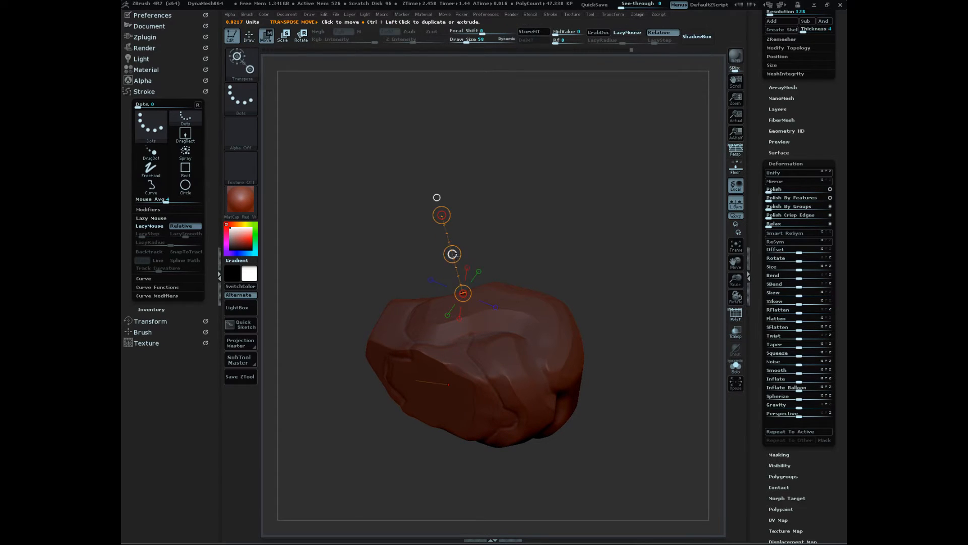
{"action": "left_click_drag", "start_coordinate": [453, 253], "coordinate": [458, 262]}
{"action": "left_click_drag", "start_coordinate": [463, 225], "coordinate": [622, 303]}
{"action": "left_click_drag", "start_coordinate": [616, 348], "coordinate": [626, 461], "text": "ctrl"}
{"action": "left_click", "coordinate": [624, 459], "text": "ctrl"}
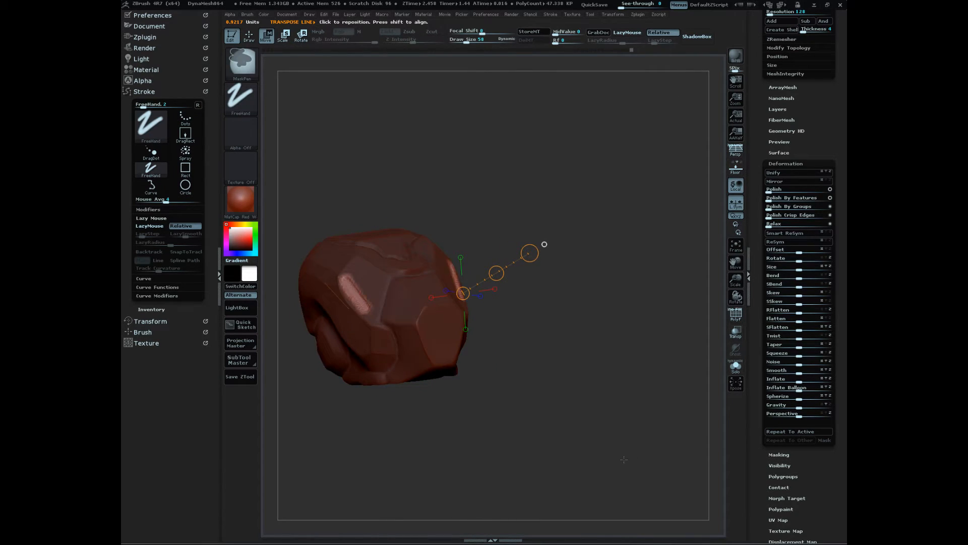
{"action": "left_click", "coordinate": [624, 458], "text": "ctrl"}
{"action": "left_click_drag", "start_coordinate": [624, 460], "coordinate": [629, 430]}
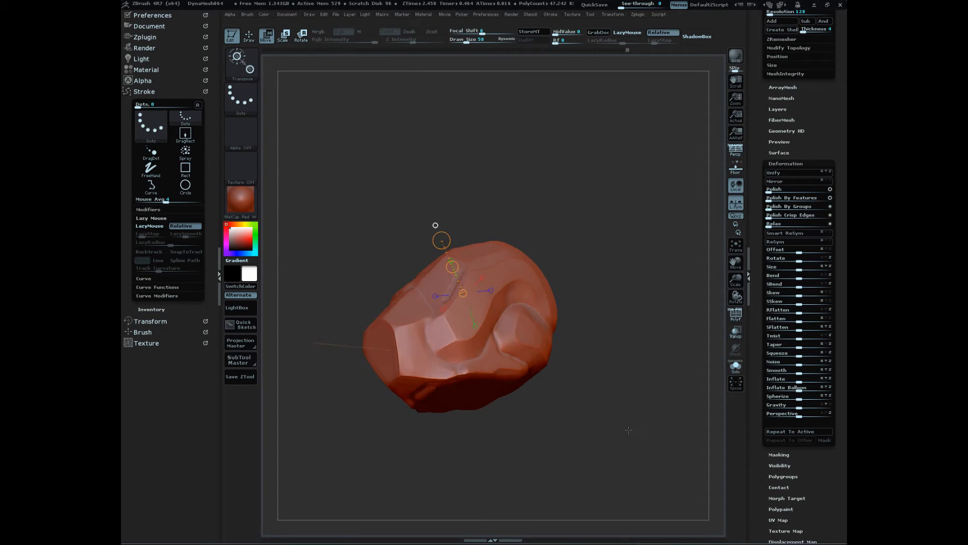
- Carve a panel seam around the chin block, down the jaw and onto the underside, using Dam_Standard at Draw Size 42
{"action": "left_click_drag", "start_coordinate": [549, 461], "coordinate": [622, 417]}
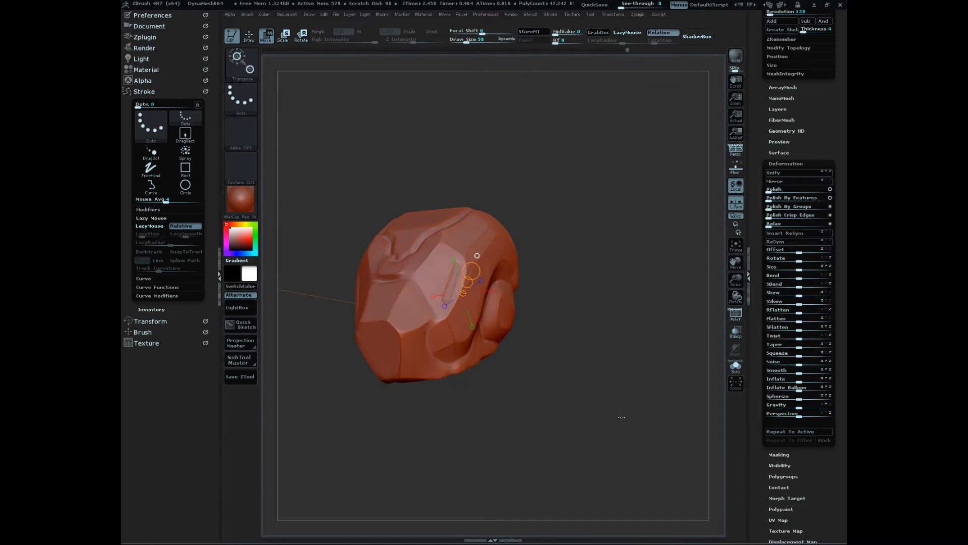
{"action": "key", "text": "b"}
{"action": "key", "text": "d"}
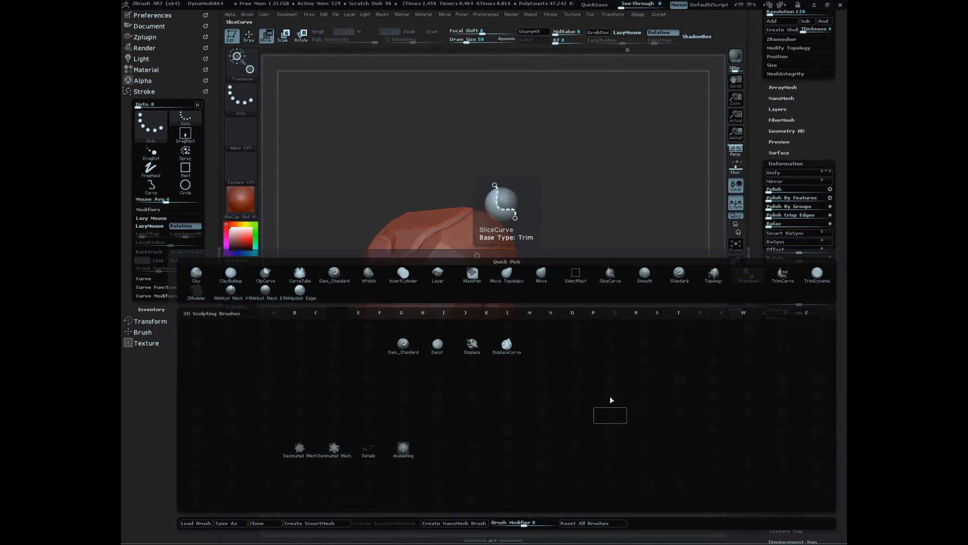
{"action": "left_click", "coordinate": [410, 352]}
{"action": "left_click_drag", "start_coordinate": [566, 471], "coordinate": [516, 429]}
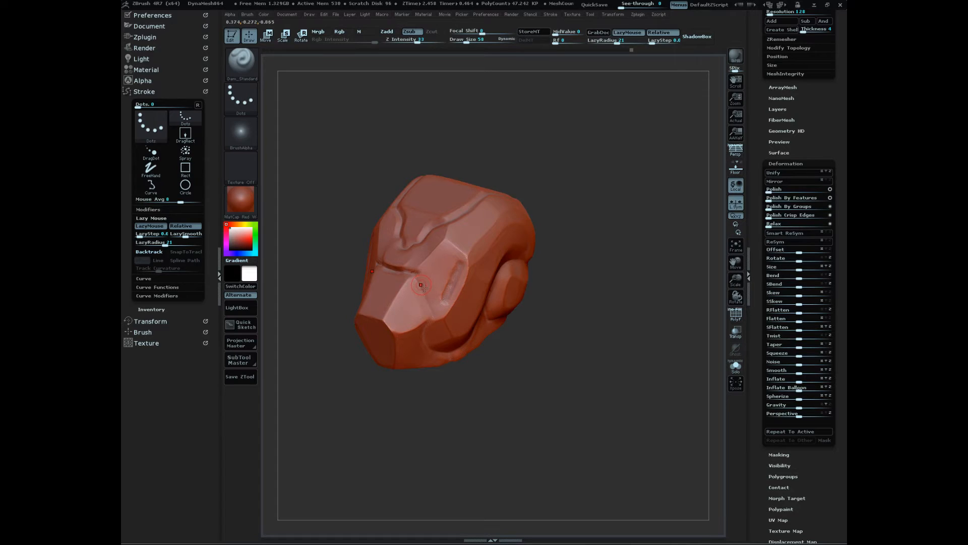
{"action": "key", "text": "s"}
{"action": "left_click_drag", "start_coordinate": [424, 289], "coordinate": [422, 288]}
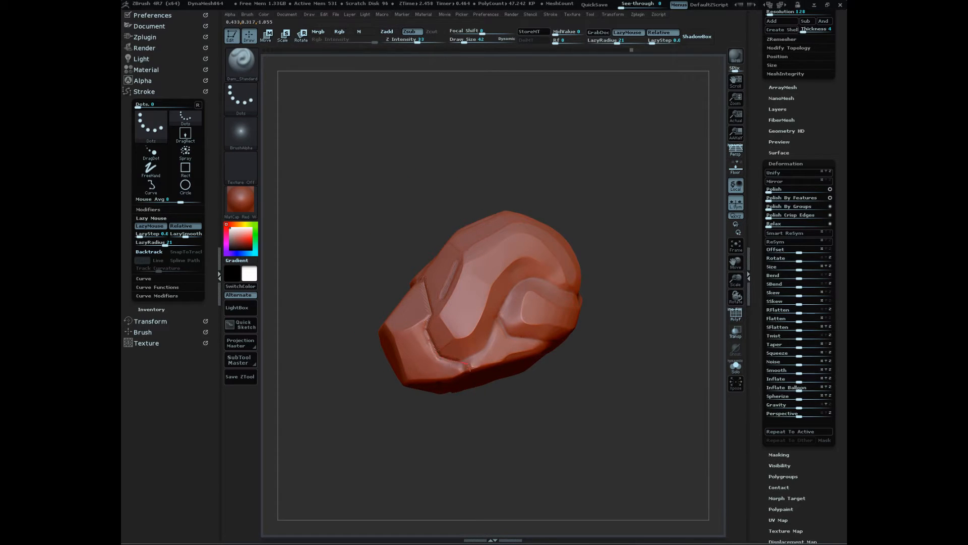
{"action": "mouse_move", "coordinate": [527, 466]}
{"action": "left_mouse_down"}
{"action": "mouse_move", "coordinate": [535, 463]}
{"action": "mouse_move", "coordinate": [473, 374]}
{"action": "left_mouse_up"}
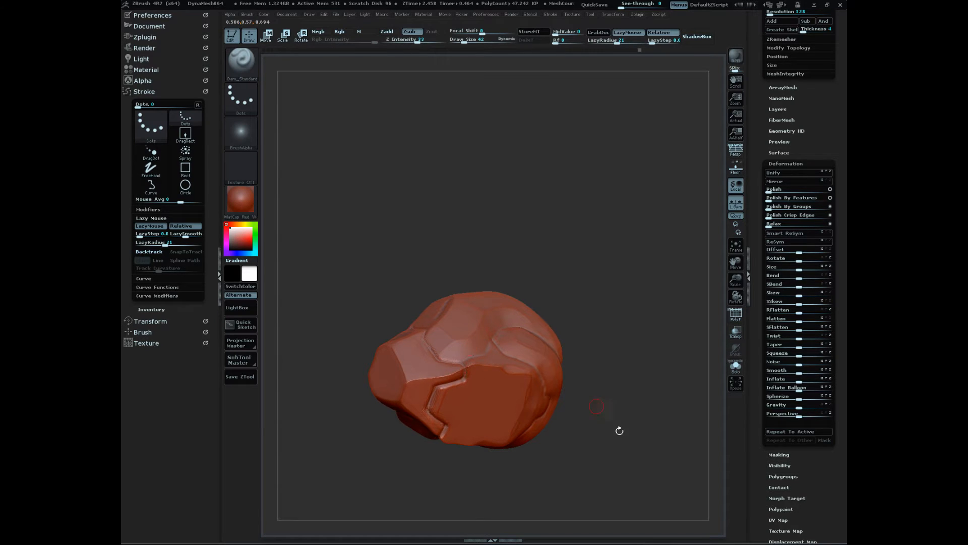
{"action": "left_click_drag", "start_coordinate": [620, 430], "coordinate": [572, 441]}
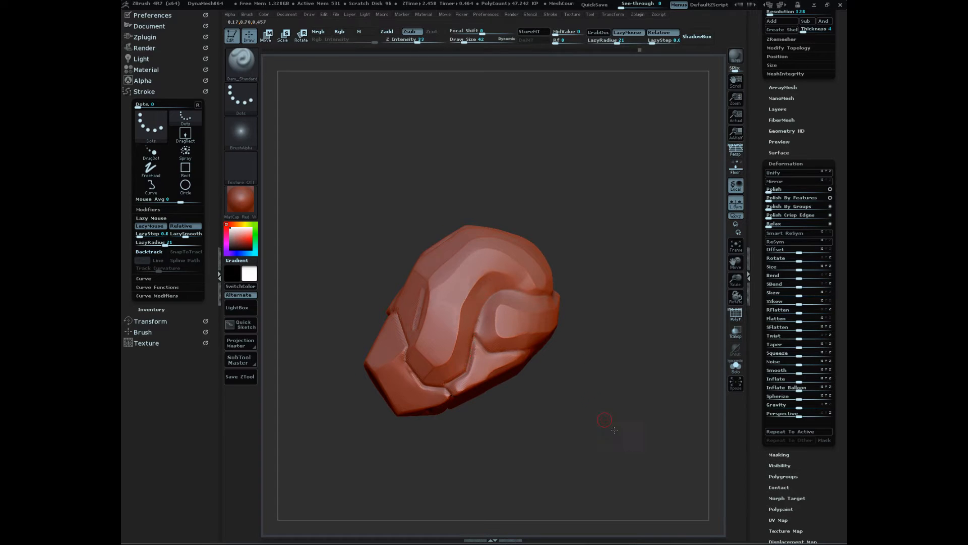
- Carve the outline of the small central plate above the chin block with the Dam_Standard brush
{"action": "mouse_move", "coordinate": [614, 430]}
{"action": "left_mouse_down"}
{"action": "mouse_move", "coordinate": [603, 453]}
{"action": "mouse_move", "coordinate": [620, 492]}
{"action": "mouse_move", "coordinate": [644, 418]}
{"action": "mouse_move", "coordinate": [659, 464]}
{"action": "mouse_move", "coordinate": [652, 497]}
{"action": "mouse_move", "coordinate": [530, 413]}
{"action": "left_mouse_up"}
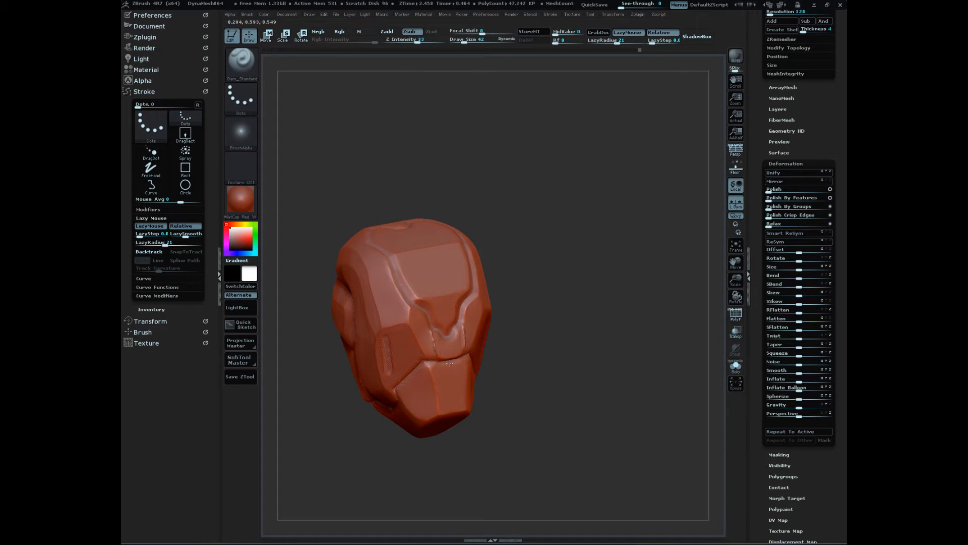
{"action": "mouse_move", "coordinate": [571, 380]}
{"action": "left_mouse_down"}
{"action": "mouse_move", "coordinate": [568, 389]}
{"action": "mouse_move", "coordinate": [579, 342]}
{"action": "mouse_move", "coordinate": [579, 446]}
{"action": "mouse_move", "coordinate": [575, 434]}
{"action": "left_mouse_up"}
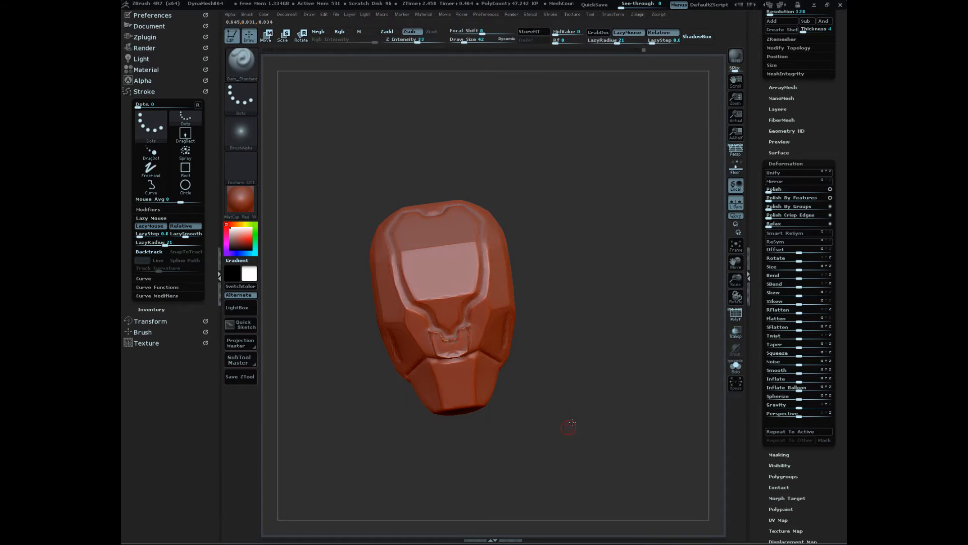
{"action": "left_click_drag", "start_coordinate": [569, 428], "coordinate": [609, 435]}
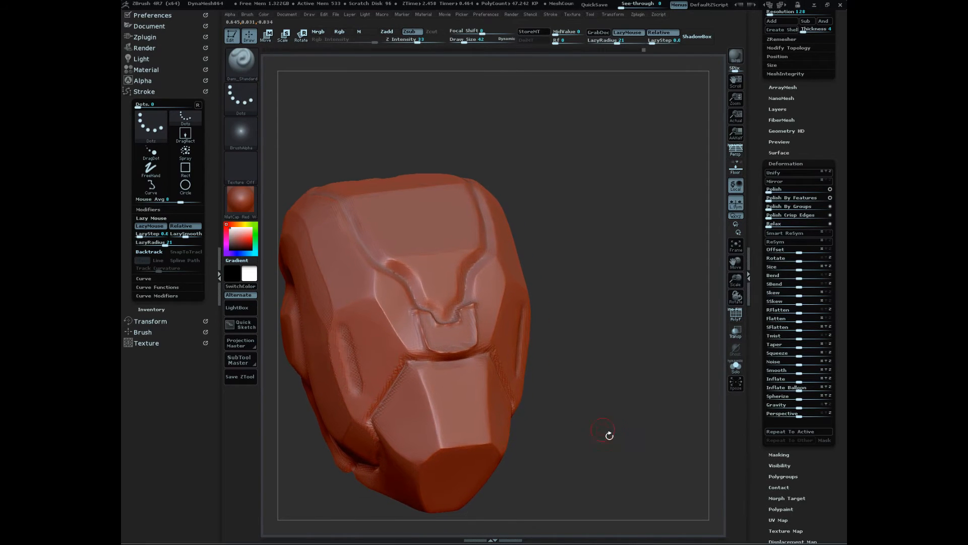
- Build up the surface of the small central plate above the chin with the Clay brush at Draw Size 65
{"action": "key", "text": "b"}
{"action": "left_click", "coordinate": [235, 329]}
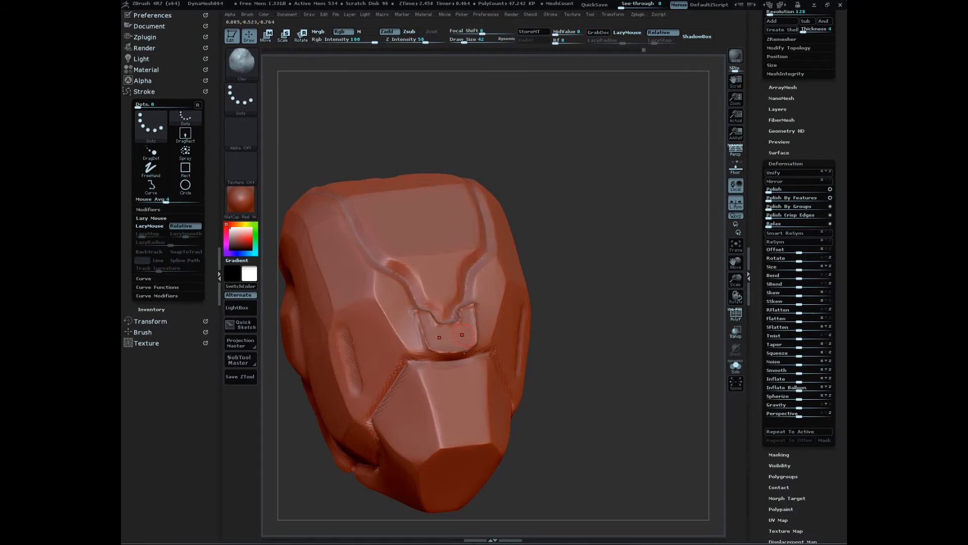
{"action": "key", "text": "s"}
{"action": "left_click", "coordinate": [447, 332]}
{"action": "left_click_drag", "start_coordinate": [432, 320], "coordinate": [434, 333]}
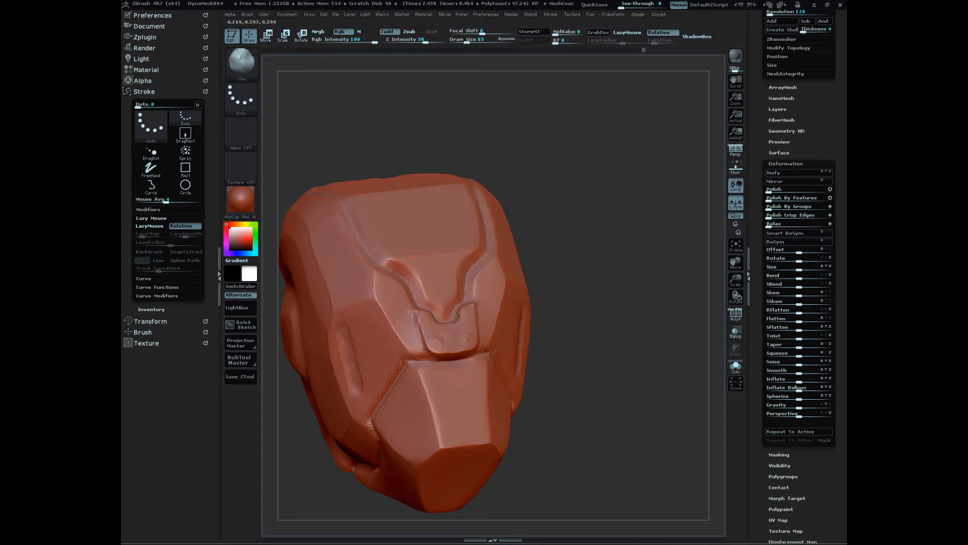
- Flatten the chin block's side and front facets and sharpen their edges using the hPolish brush at Draw Size 99
{"action": "mouse_move", "coordinate": [556, 323]}
{"action": "left_mouse_down"}
{"action": "mouse_move", "coordinate": [627, 372]}
{"action": "mouse_move", "coordinate": [609, 428]}
{"action": "mouse_move", "coordinate": [627, 402]}
{"action": "mouse_move", "coordinate": [634, 430]}
{"action": "mouse_move", "coordinate": [627, 437]}
{"action": "mouse_move", "coordinate": [611, 399]}
{"action": "mouse_move", "coordinate": [598, 460]}
{"action": "mouse_move", "coordinate": [584, 454]}
{"action": "mouse_move", "coordinate": [612, 472]}
{"action": "mouse_move", "coordinate": [639, 444]}
{"action": "mouse_move", "coordinate": [631, 448]}
{"action": "mouse_move", "coordinate": [636, 424]}
{"action": "mouse_move", "coordinate": [653, 446]}
{"action": "mouse_move", "coordinate": [633, 462]}
{"action": "mouse_move", "coordinate": [625, 422]}
{"action": "mouse_move", "coordinate": [636, 480]}
{"action": "mouse_move", "coordinate": [614, 456]}
{"action": "mouse_move", "coordinate": [625, 414]}
{"action": "mouse_move", "coordinate": [631, 443]}
{"action": "mouse_move", "coordinate": [640, 426]}
{"action": "mouse_move", "coordinate": [599, 458]}
{"action": "mouse_move", "coordinate": [610, 499]}
{"action": "mouse_move", "coordinate": [631, 487]}
{"action": "mouse_move", "coordinate": [639, 460]}
{"action": "mouse_move", "coordinate": [625, 444]}
{"action": "left_mouse_up"}
{"action": "mouse_move", "coordinate": [557, 414]}
{"action": "left_mouse_down"}
{"action": "mouse_move", "coordinate": [621, 454]}
{"action": "mouse_move", "coordinate": [638, 489]}
{"action": "mouse_move", "coordinate": [612, 460]}
{"action": "mouse_move", "coordinate": [628, 455]}
{"action": "mouse_move", "coordinate": [594, 463]}
{"action": "left_mouse_up"}
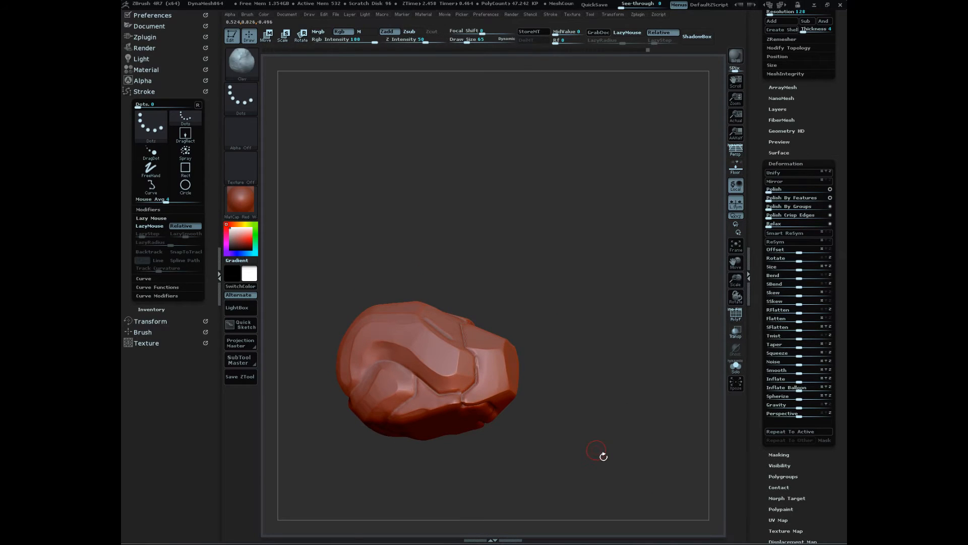
{"action": "key", "text": "b"}
{"action": "key", "text": "h"}
{"action": "key", "text": "p"}
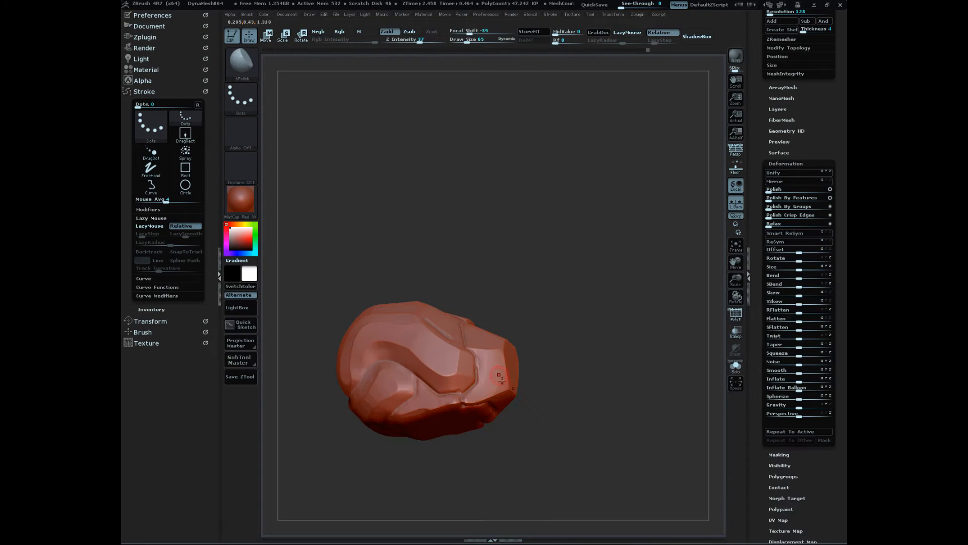
{"action": "key", "text": "s"}
{"action": "left_click_drag", "start_coordinate": [498, 379], "coordinate": [502, 378]}
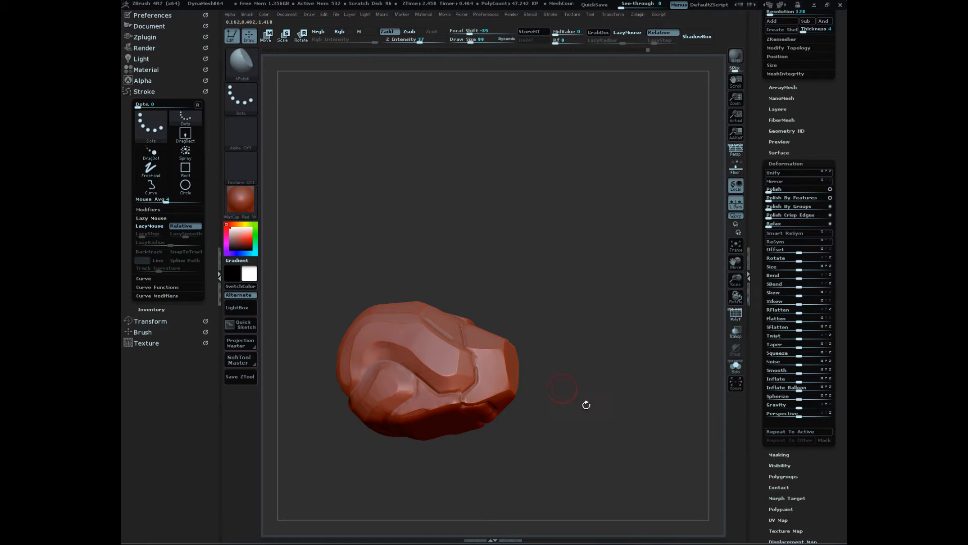
{"action": "mouse_move", "coordinate": [561, 388]}
{"action": "left_mouse_down"}
{"action": "mouse_move", "coordinate": [572, 454]}
{"action": "mouse_move", "coordinate": [507, 353]}
{"action": "left_mouse_up"}
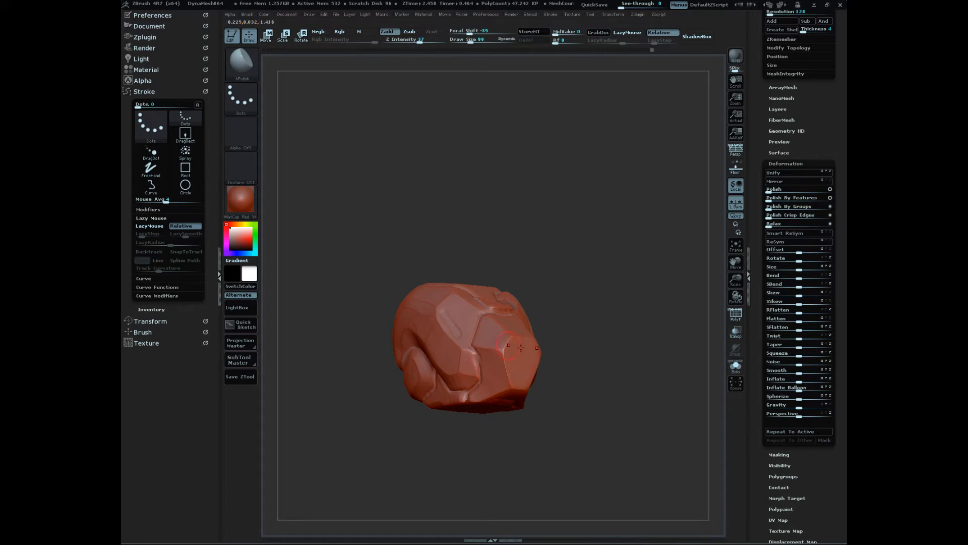
{"action": "left_click_drag", "start_coordinate": [549, 407], "coordinate": [580, 429]}
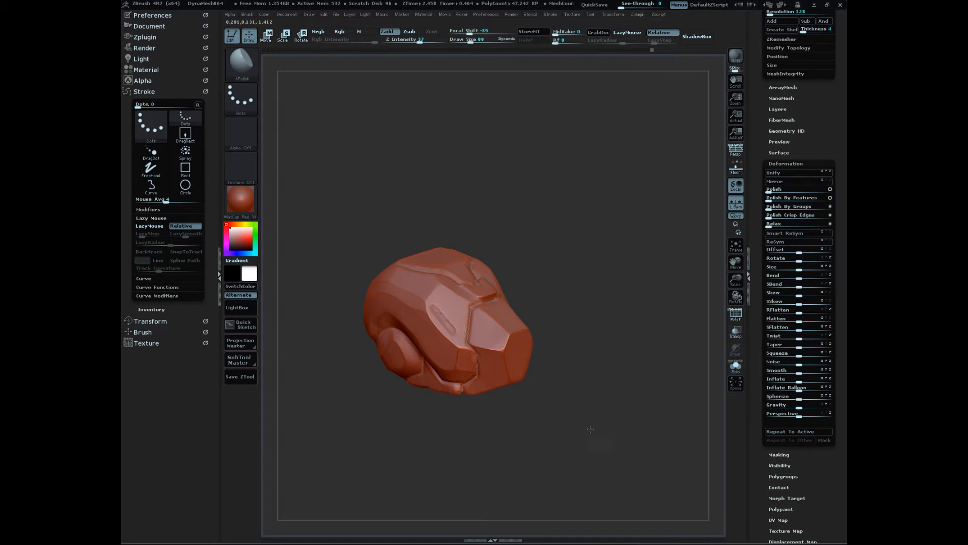
{"action": "mouse_move", "coordinate": [590, 429]}
{"action": "left_mouse_down"}
{"action": "mouse_move", "coordinate": [595, 442]}
{"action": "mouse_move", "coordinate": [504, 348]}
{"action": "left_mouse_up"}
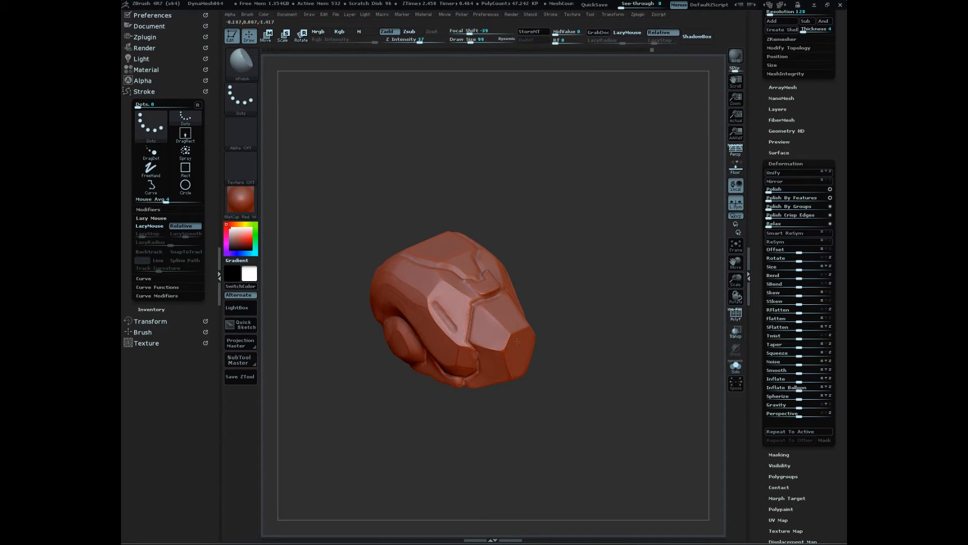
{"action": "mouse_move", "coordinate": [529, 384]}
{"action": "left_mouse_down"}
{"action": "mouse_move", "coordinate": [597, 406]}
{"action": "mouse_move", "coordinate": [595, 371]}
{"action": "mouse_move", "coordinate": [514, 375]}
{"action": "left_mouse_up"}
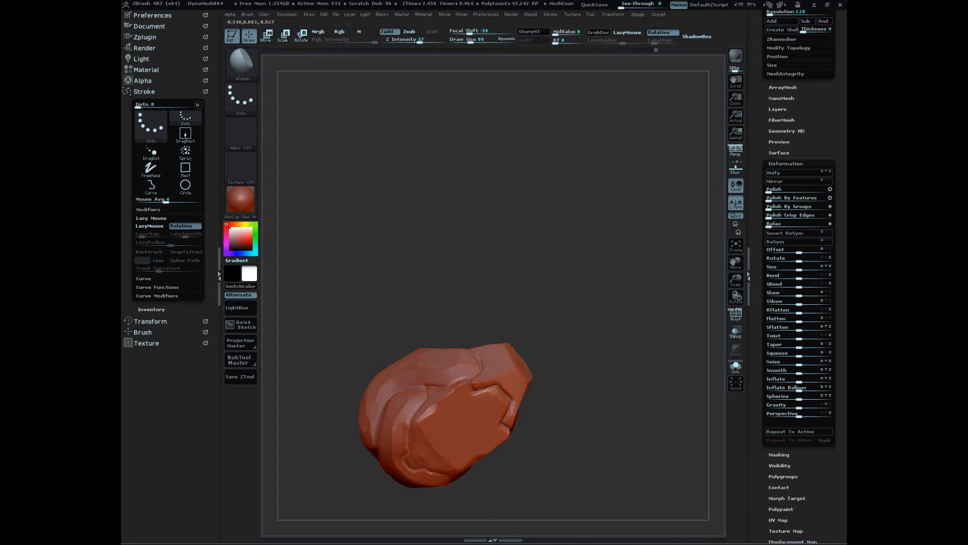
- Append a ZSphere as a new subtool to the head
{"action": "mouse_move", "coordinate": [535, 474]}
{"action": "left_mouse_down"}
{"action": "mouse_move", "coordinate": [573, 493]}
{"action": "mouse_move", "coordinate": [584, 454]}
{"action": "mouse_move", "coordinate": [588, 489]}
{"action": "mouse_move", "coordinate": [592, 402]}
{"action": "mouse_move", "coordinate": [607, 462]}
{"action": "mouse_move", "coordinate": [598, 445]}
{"action": "mouse_move", "coordinate": [597, 456]}
{"action": "mouse_move", "coordinate": [588, 434]}
{"action": "mouse_move", "coordinate": [619, 442]}
{"action": "mouse_move", "coordinate": [615, 454]}
{"action": "left_mouse_up"}
{"action": "left_click", "coordinate": [790, 167]}
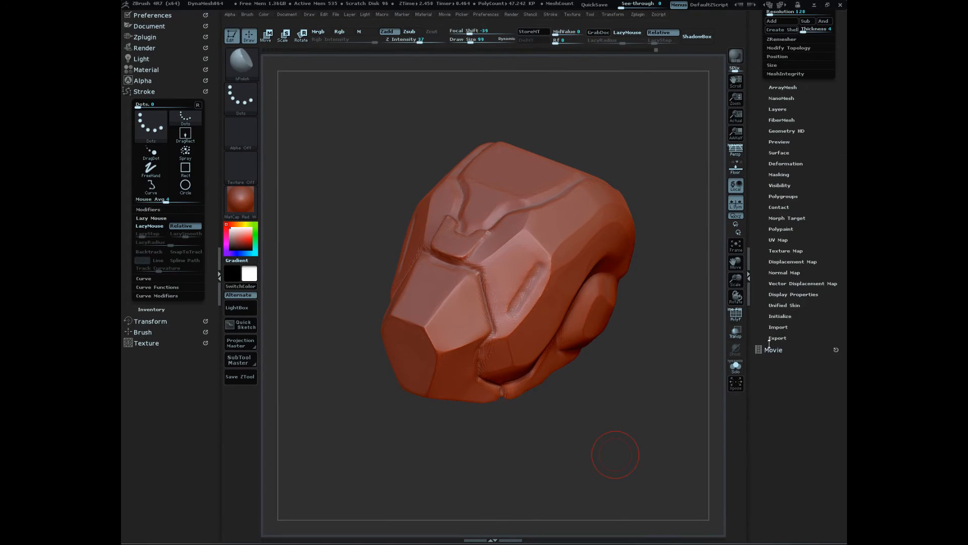
{"action": "left_click_drag", "start_coordinate": [772, 417], "coordinate": [780, 513]}
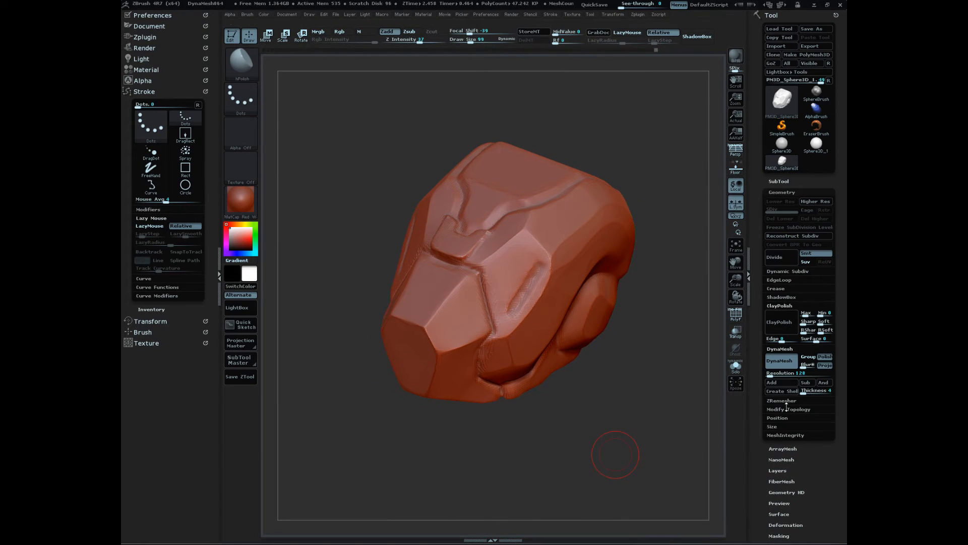
{"action": "left_click", "coordinate": [789, 193]}
{"action": "left_click", "coordinate": [779, 181]}
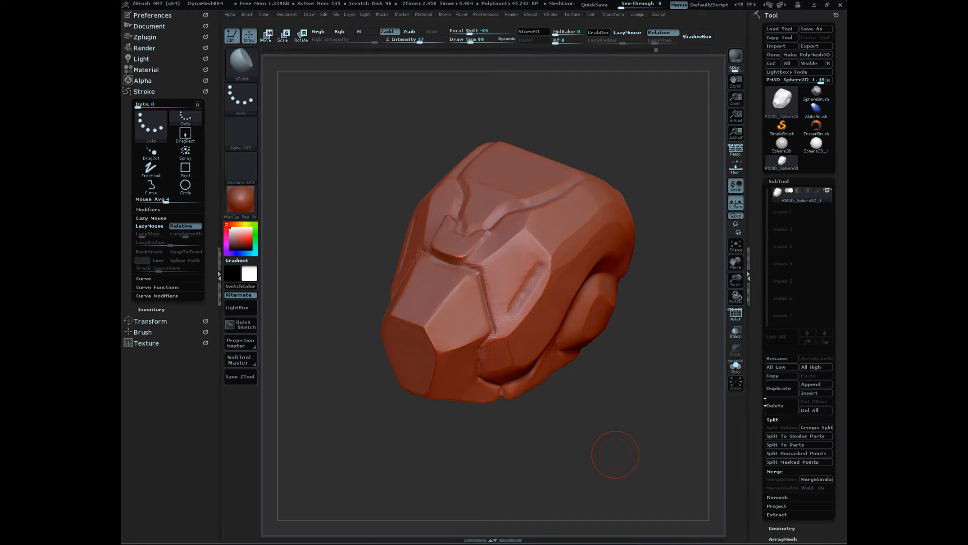
{"action": "left_click_drag", "start_coordinate": [765, 402], "coordinate": [765, 370]}
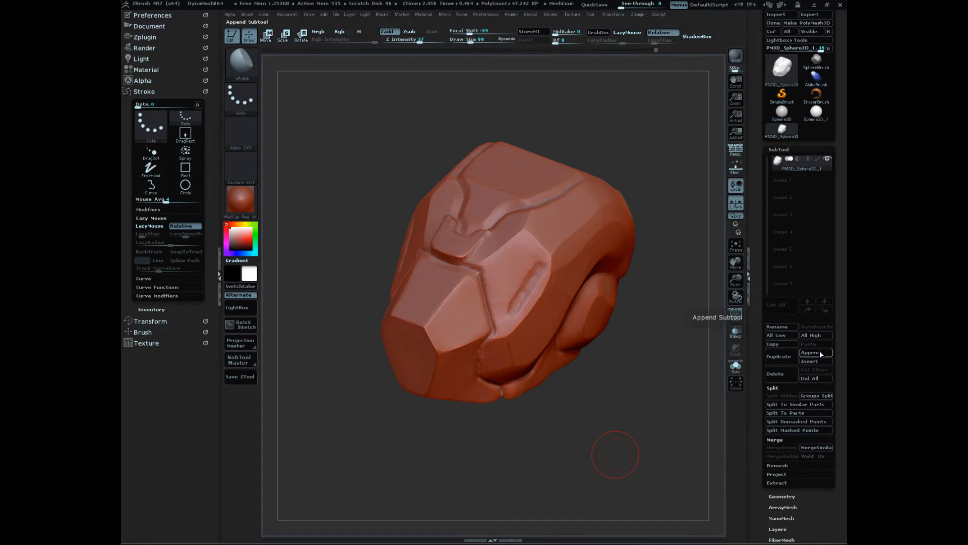
{"action": "left_click", "coordinate": [823, 353]}
{"action": "left_click", "coordinate": [713, 421]}
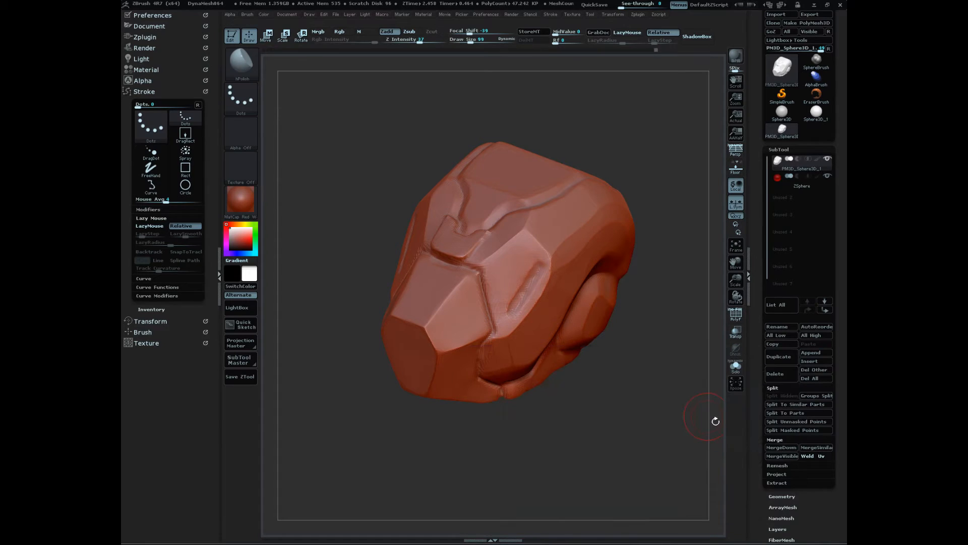
- Turn on transparency so the ZSphere shows through the head, and switch the material to BasicMaterial
{"action": "left_click", "coordinate": [739, 337]}
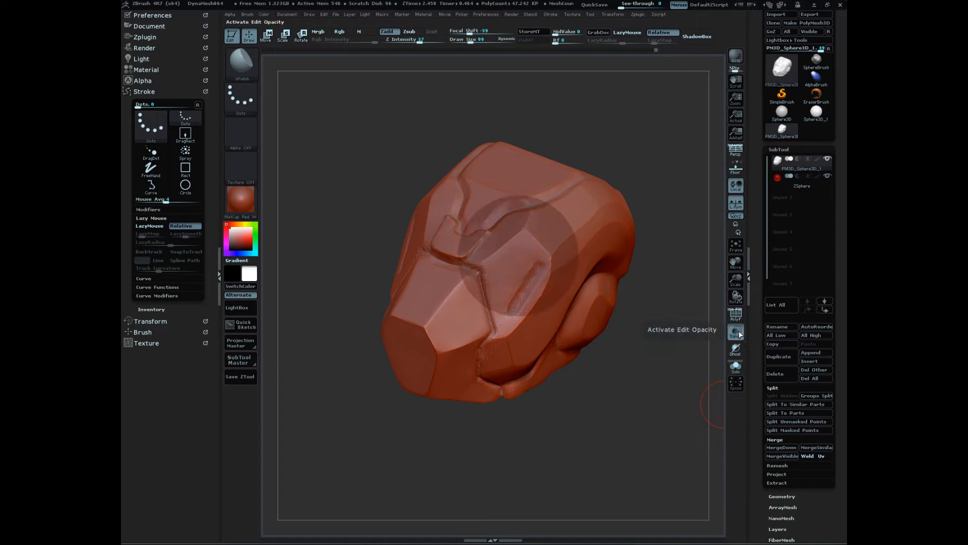
{"action": "mouse_move", "coordinate": [647, 436]}
{"action": "left_mouse_down"}
{"action": "mouse_move", "coordinate": [631, 443]}
{"action": "mouse_move", "coordinate": [644, 443]}
{"action": "left_mouse_up"}
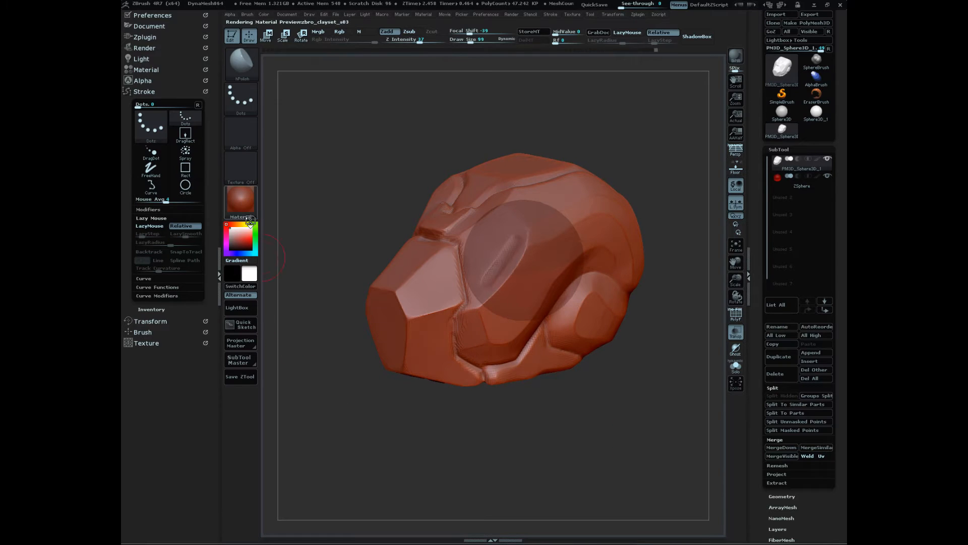
{"action": "left_click", "coordinate": [239, 197]}
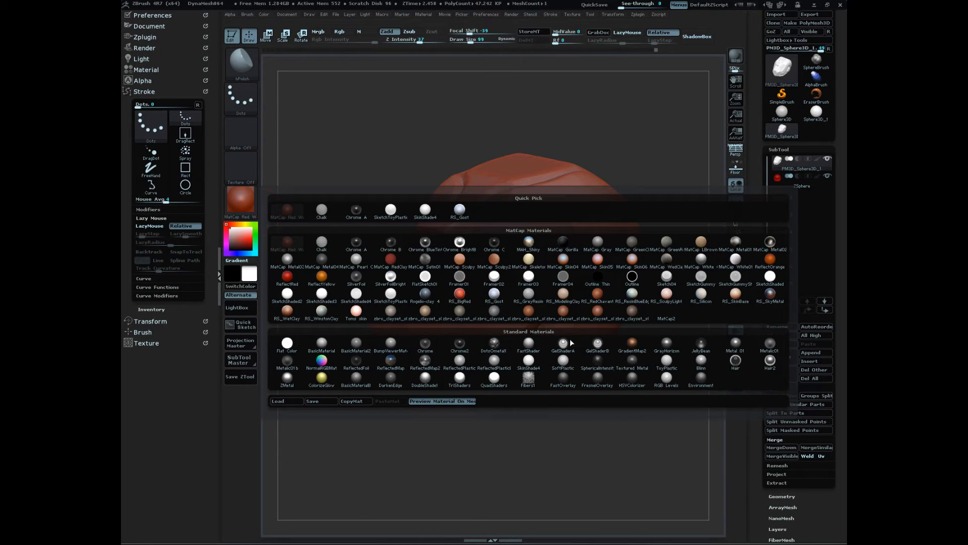
{"action": "left_click", "coordinate": [335, 348]}
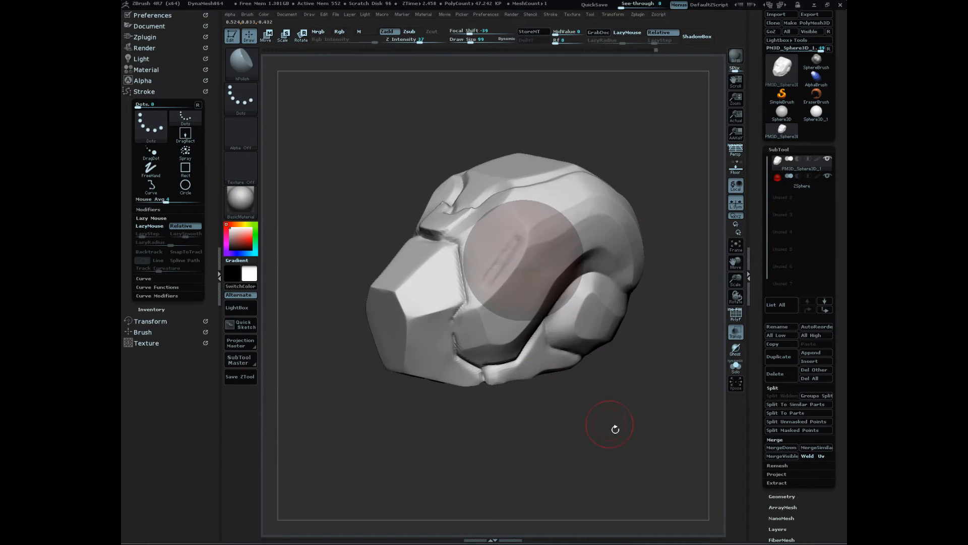
{"action": "mouse_move", "coordinate": [616, 426]}
{"action": "left_mouse_down"}
{"action": "mouse_move", "coordinate": [673, 437]}
{"action": "mouse_move", "coordinate": [627, 476]}
{"action": "mouse_move", "coordinate": [616, 463]}
{"action": "mouse_move", "coordinate": [626, 458]}
{"action": "mouse_move", "coordinate": [639, 477]}
{"action": "mouse_move", "coordinate": [640, 432]}
{"action": "mouse_move", "coordinate": [633, 466]}
{"action": "left_mouse_up"}
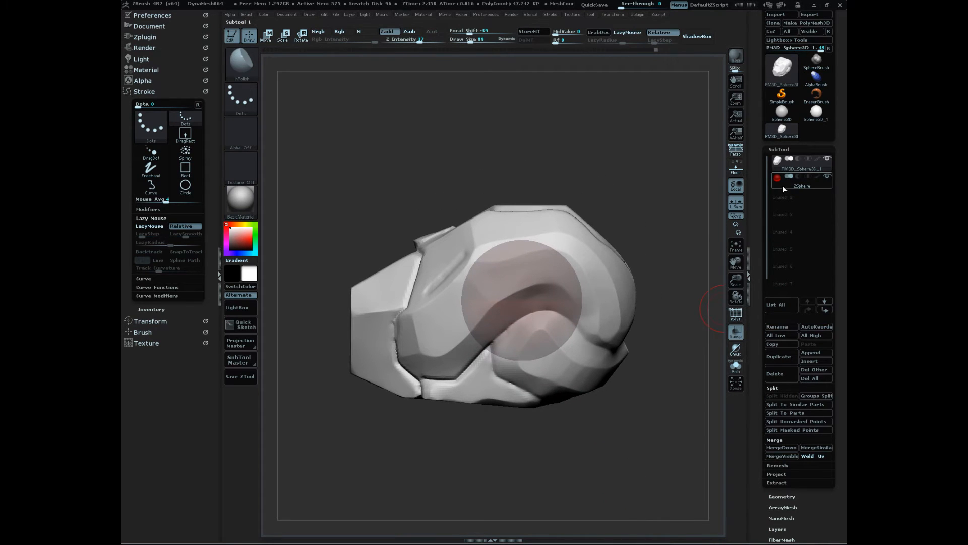
- Make the appended ZSphere the active subtool
{"action": "mouse_move", "coordinate": [784, 188]}
{"action": "scroll", "coordinate": [757, 293], "scroll_direction": "down", "scroll_amount": 10}
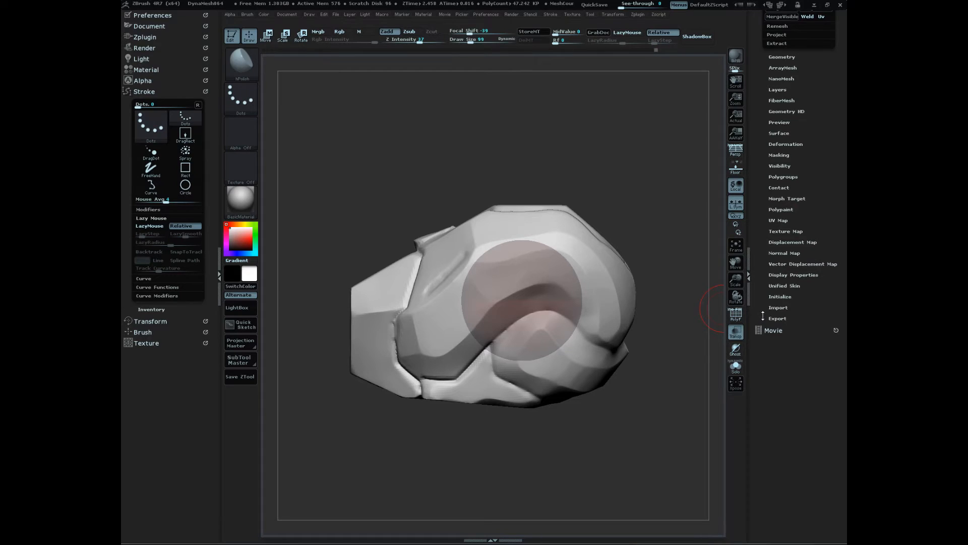
{"action": "left_click_drag", "start_coordinate": [762, 318], "coordinate": [761, 497]}
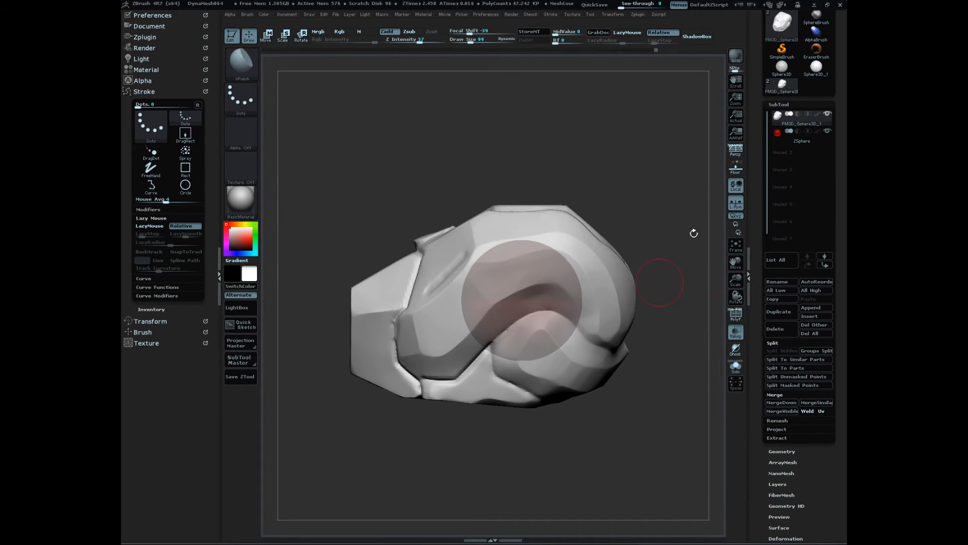
{"action": "left_click", "coordinate": [616, 349], "text": "alt"}
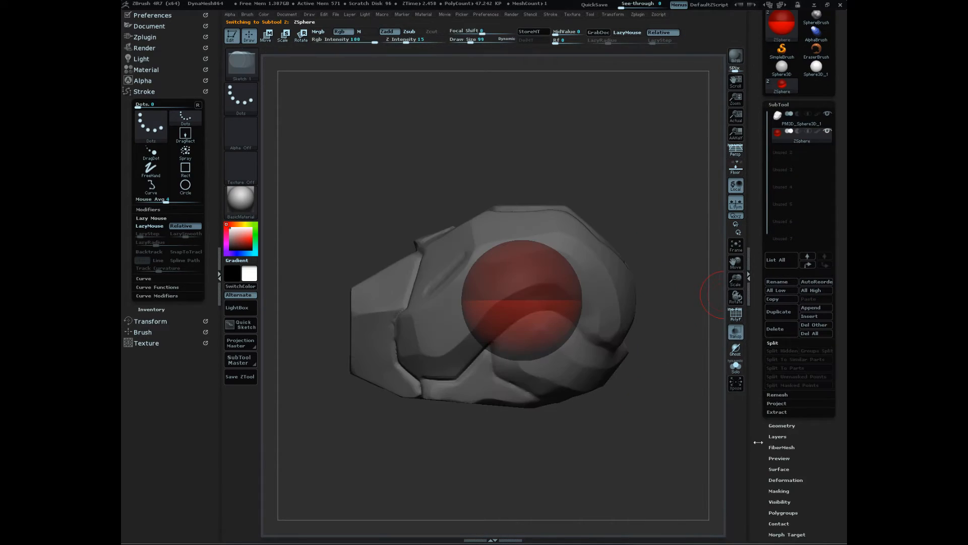
- Expand the ZSphere's Adaptive Skin and Topology settings and set the Adaptive Skin density to 1
{"action": "left_click_drag", "start_coordinate": [760, 444], "coordinate": [764, 384]}
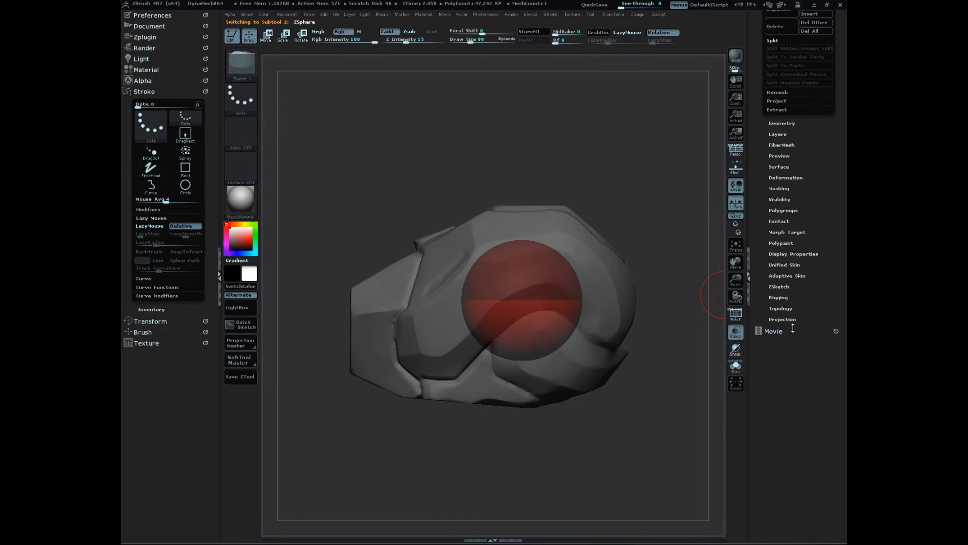
{"action": "left_click", "coordinate": [798, 275]}
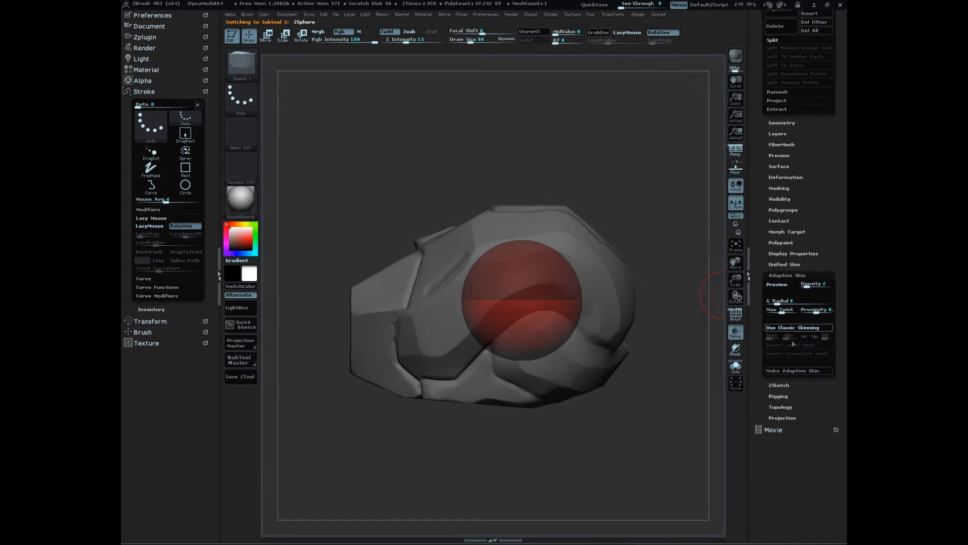
{"action": "left_click", "coordinate": [781, 407]}
{"action": "left_click_drag", "start_coordinate": [756, 457], "coordinate": [754, 483]}
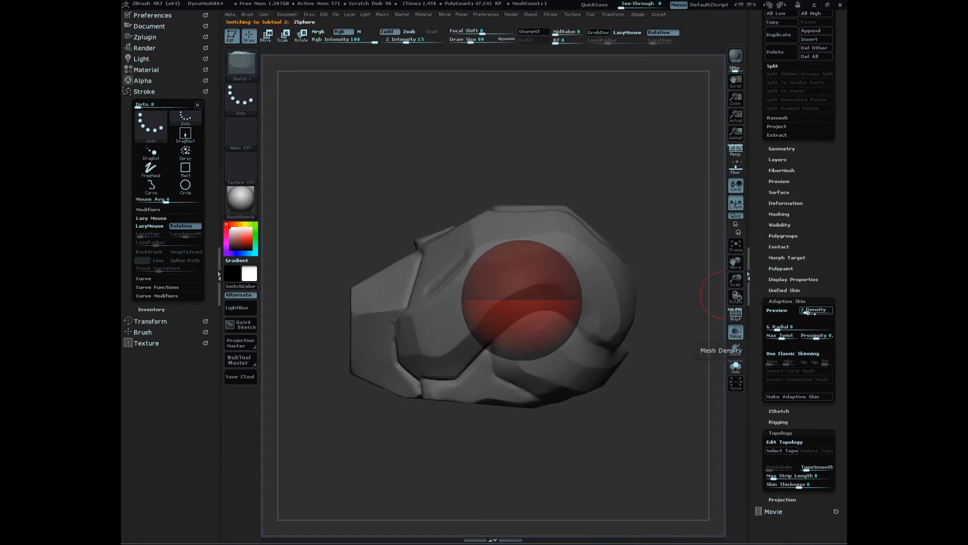
{"action": "left_click_drag", "start_coordinate": [810, 313], "coordinate": [804, 313]}
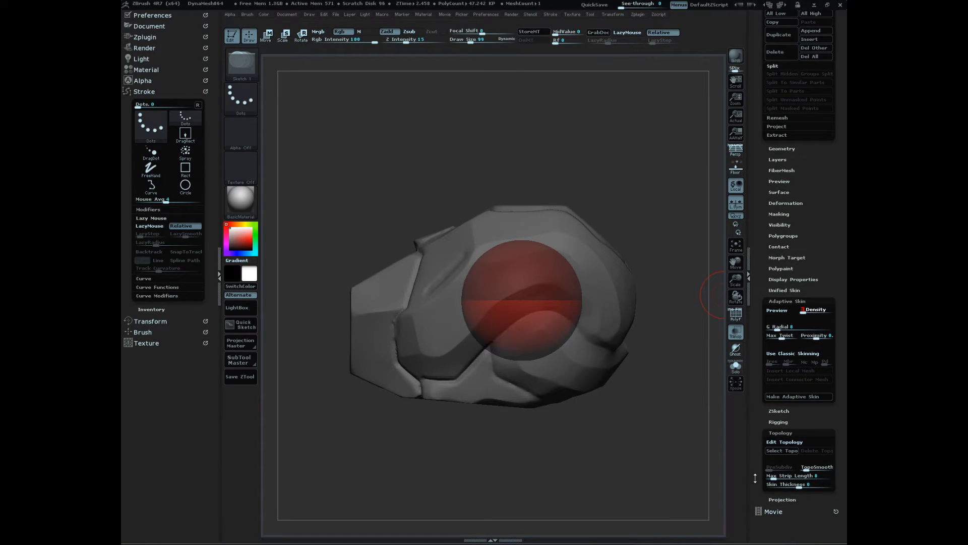
{"action": "left_click_drag", "start_coordinate": [757, 493], "coordinate": [809, 365]}
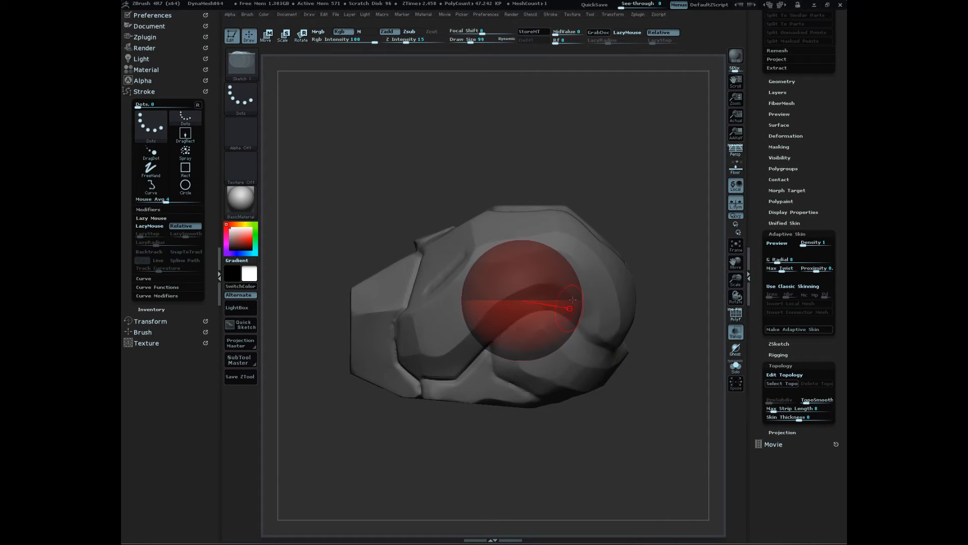
- Scale the ZSphere down to a tiny ball inside the head and reduce Draw Size to 45
{"action": "key", "text": "e"}
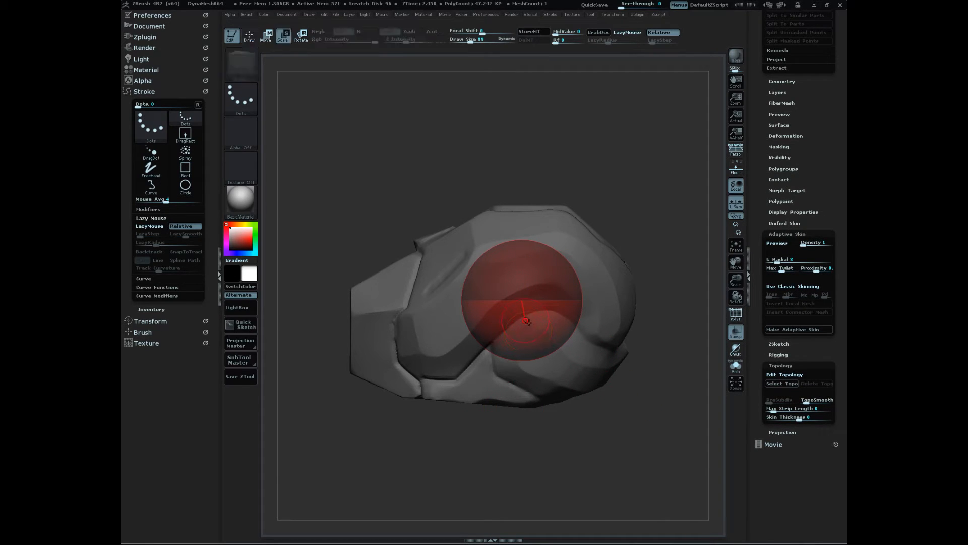
{"action": "left_click_drag", "start_coordinate": [519, 299], "coordinate": [526, 284]}
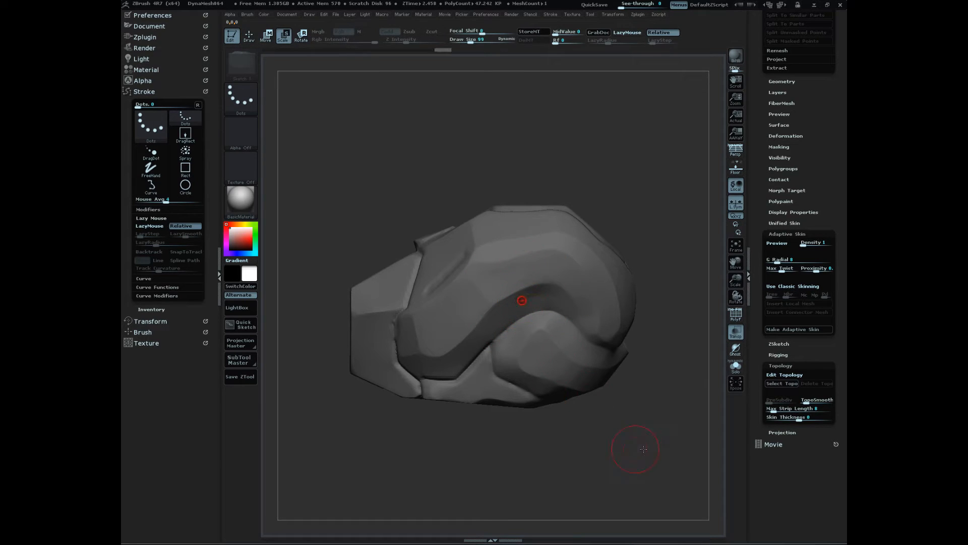
{"action": "mouse_move", "coordinate": [644, 449]}
{"action": "left_mouse_down"}
{"action": "mouse_move", "coordinate": [676, 448]}
{"action": "mouse_move", "coordinate": [663, 444]}
{"action": "mouse_move", "coordinate": [650, 467]}
{"action": "mouse_move", "coordinate": [663, 497]}
{"action": "mouse_move", "coordinate": [624, 462]}
{"action": "mouse_move", "coordinate": [636, 479]}
{"action": "mouse_move", "coordinate": [628, 466]}
{"action": "mouse_move", "coordinate": [644, 460]}
{"action": "mouse_move", "coordinate": [656, 508]}
{"action": "mouse_move", "coordinate": [659, 469]}
{"action": "mouse_move", "coordinate": [672, 486]}
{"action": "mouse_move", "coordinate": [651, 442]}
{"action": "mouse_move", "coordinate": [633, 486]}
{"action": "mouse_move", "coordinate": [537, 422]}
{"action": "left_mouse_up"}
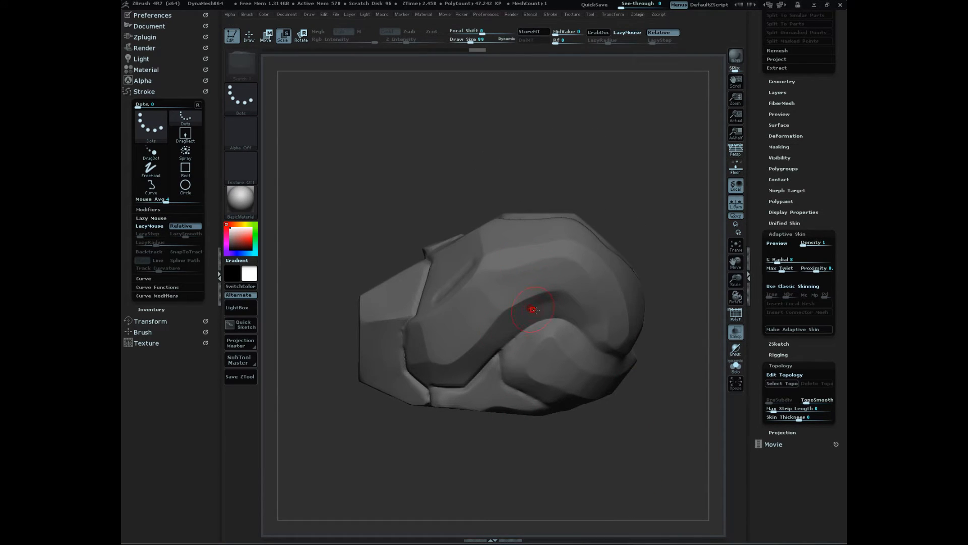
{"action": "key", "text": "s"}
{"action": "mouse_move", "coordinate": [591, 442]}
{"action": "left_mouse_down"}
{"action": "mouse_move", "coordinate": [645, 469]}
{"action": "mouse_move", "coordinate": [634, 419]}
{"action": "mouse_move", "coordinate": [631, 458]}
{"action": "mouse_move", "coordinate": [595, 486]}
{"action": "left_mouse_up"}
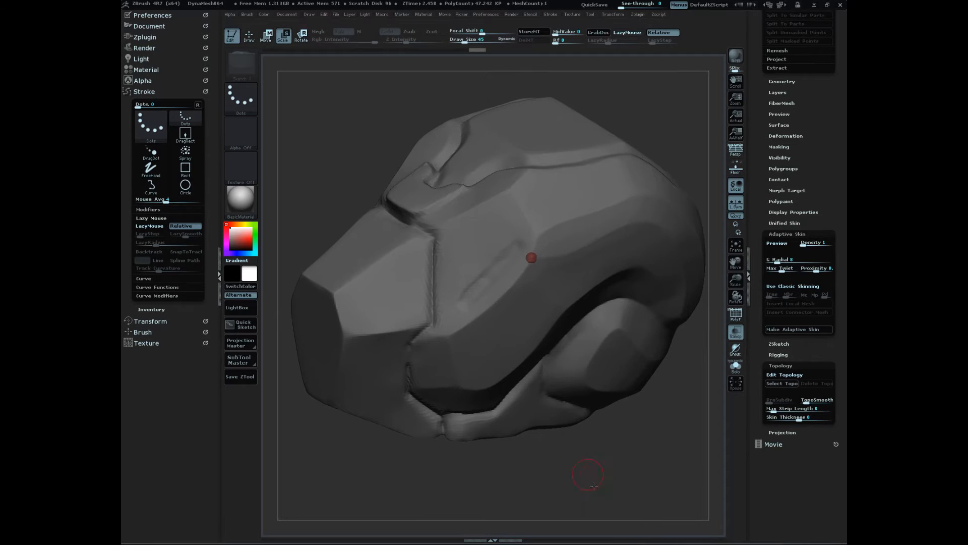
- Turn on Edit Topology for the ZSphere, with symmetry active across the X axis
{"action": "left_click", "coordinate": [791, 375]}
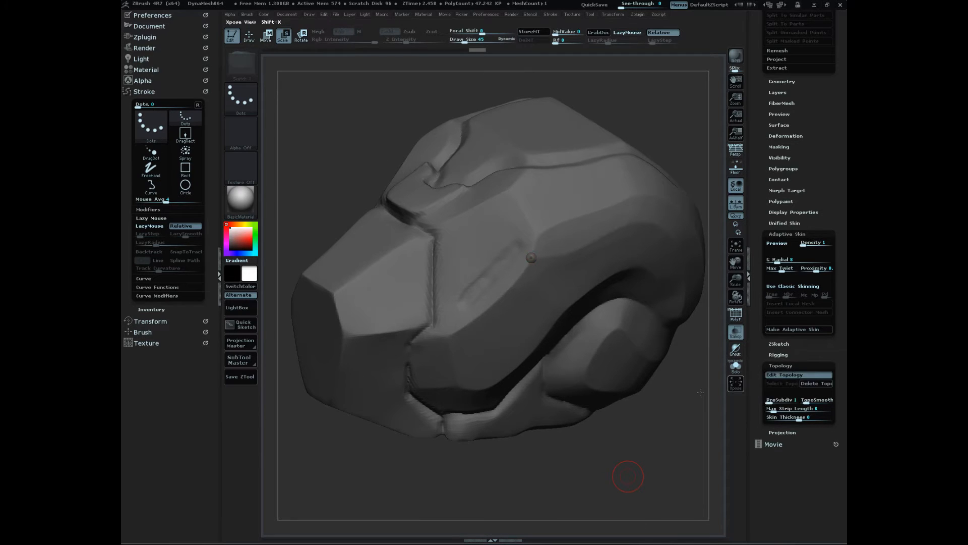
{"action": "left_click_drag", "start_coordinate": [626, 473], "coordinate": [591, 462]}
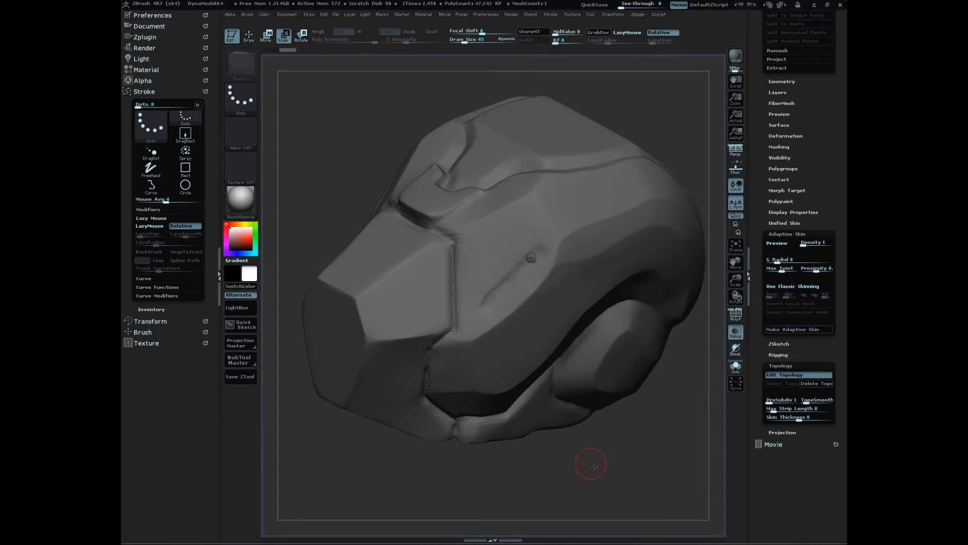
{"action": "left_click", "coordinate": [152, 92]}
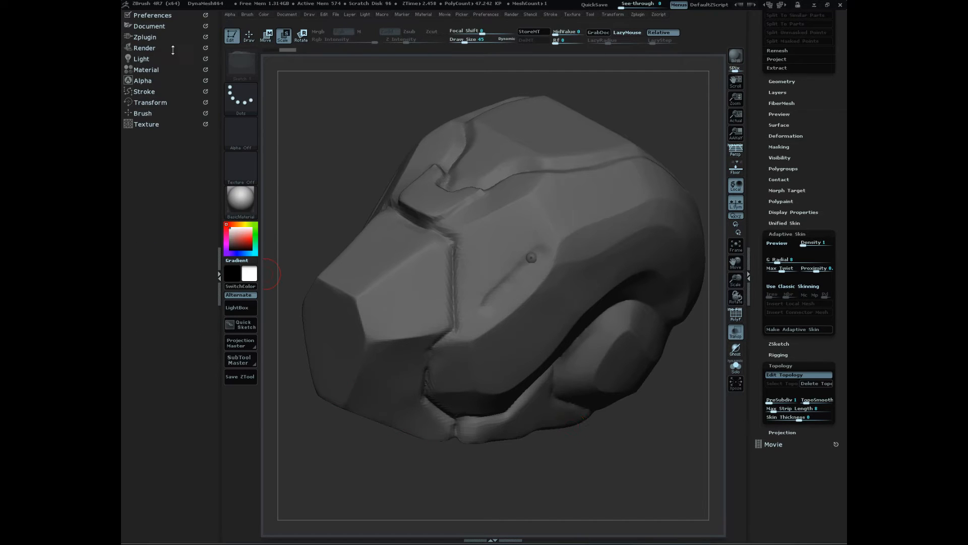
{"action": "left_click", "coordinate": [150, 103]}
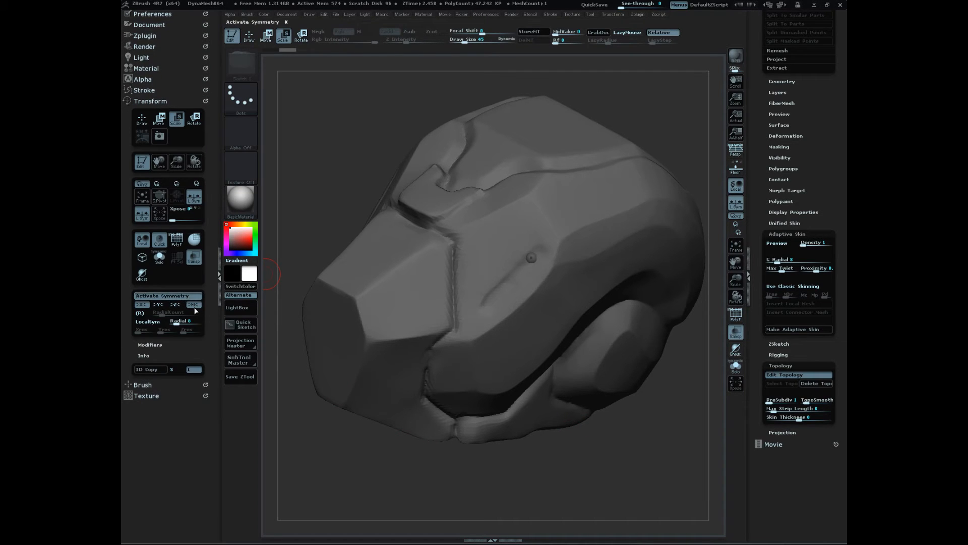
{"action": "left_click_drag", "start_coordinate": [645, 462], "coordinate": [661, 435]}
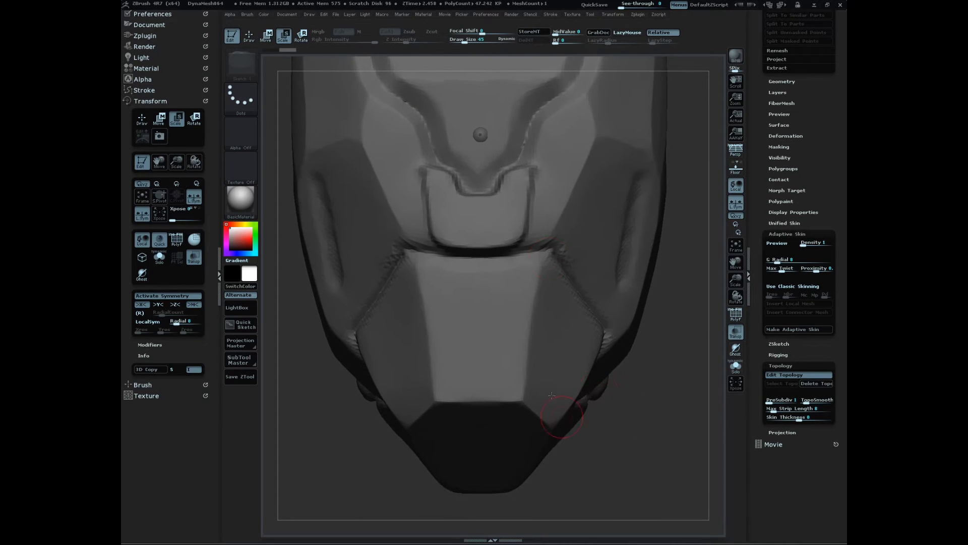
- Draw mirrored topology faces over the snout's upper centre facet, split by a centre line, with Draw Size 33
{"action": "left_click_drag", "start_coordinate": [552, 280], "coordinate": [541, 280]}
{"action": "right_click_drag", "start_coordinate": [549, 255], "coordinate": [550, 254]}
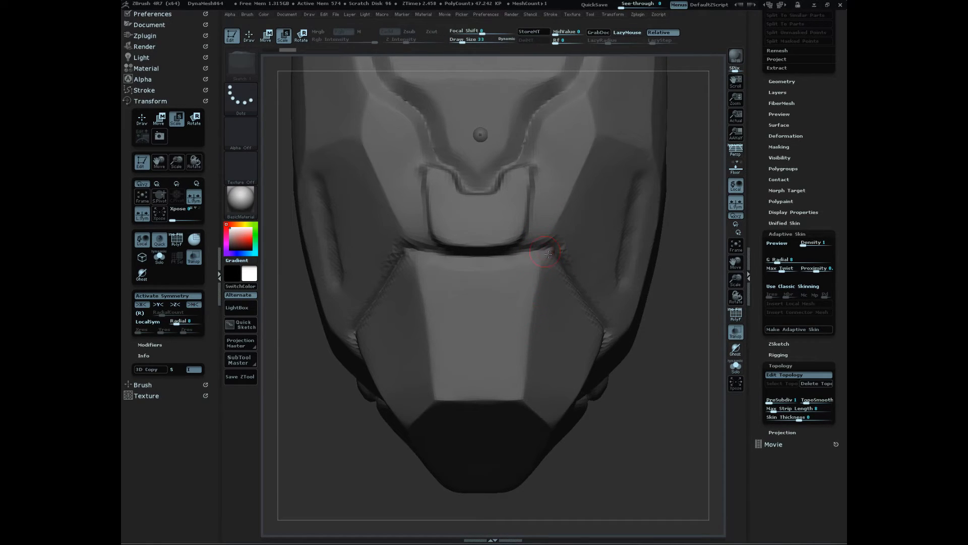
{"action": "key", "text": "q"}
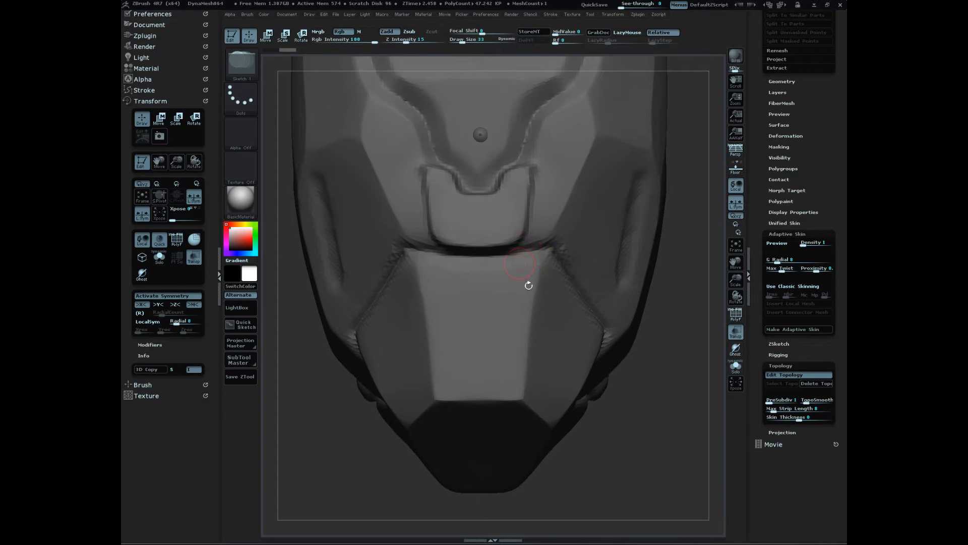
{"action": "left_click", "coordinate": [545, 253]}
{"action": "left_click", "coordinate": [523, 394]}
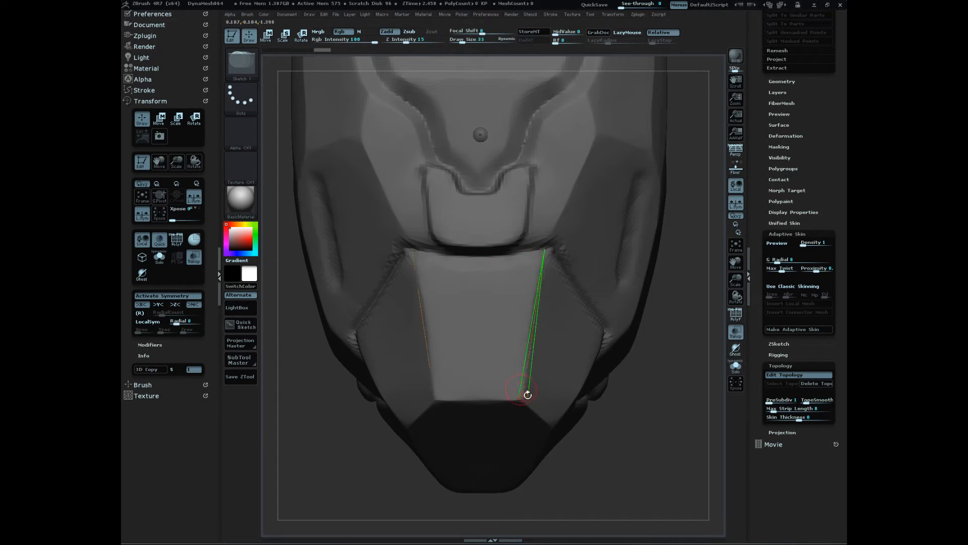
{"action": "left_click", "coordinate": [480, 400]}
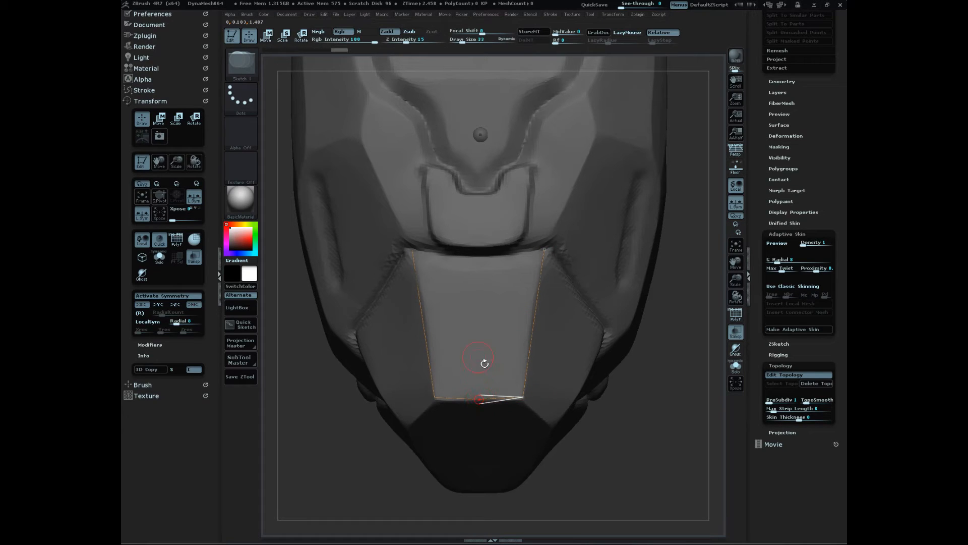
{"action": "left_click", "coordinate": [479, 256]}
{"action": "left_click", "coordinate": [546, 250]}
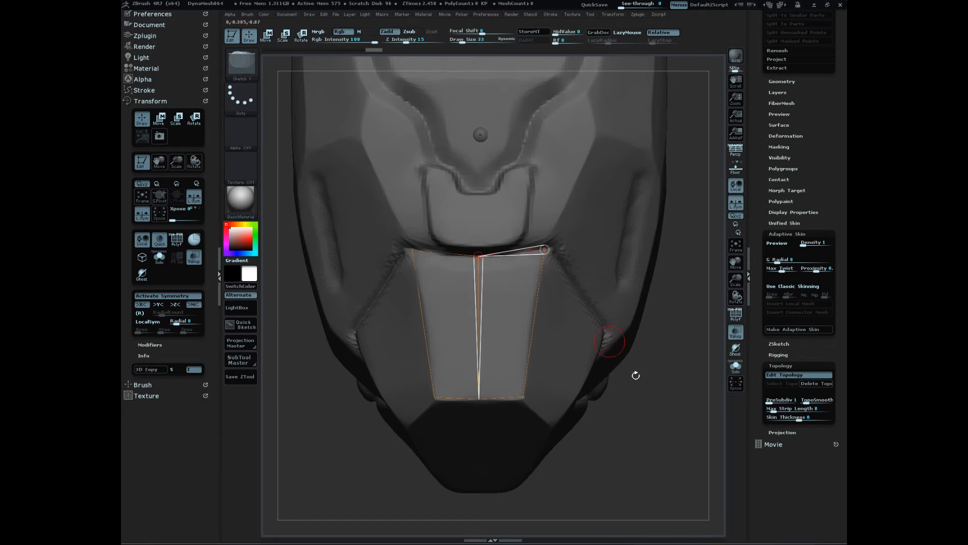
- Add a topology face over the snout's upper side facet, connecting its corners to the centre facet's outer edge
{"action": "mouse_move", "coordinate": [673, 449]}
{"action": "left_mouse_down"}
{"action": "mouse_move", "coordinate": [642, 456]}
{"action": "mouse_move", "coordinate": [652, 446]}
{"action": "mouse_move", "coordinate": [504, 382]}
{"action": "left_mouse_up"}
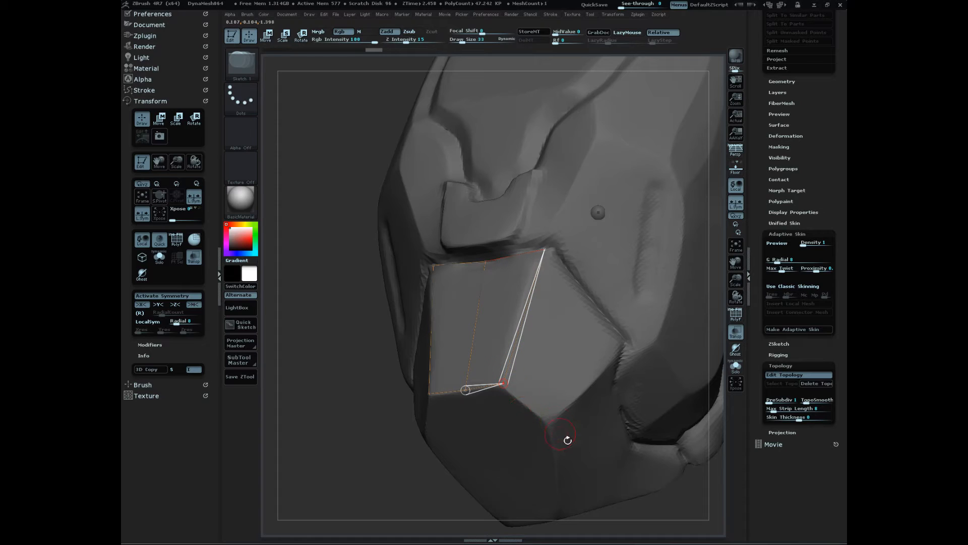
{"action": "left_click", "coordinate": [547, 421]}
{"action": "left_click", "coordinate": [622, 346]}
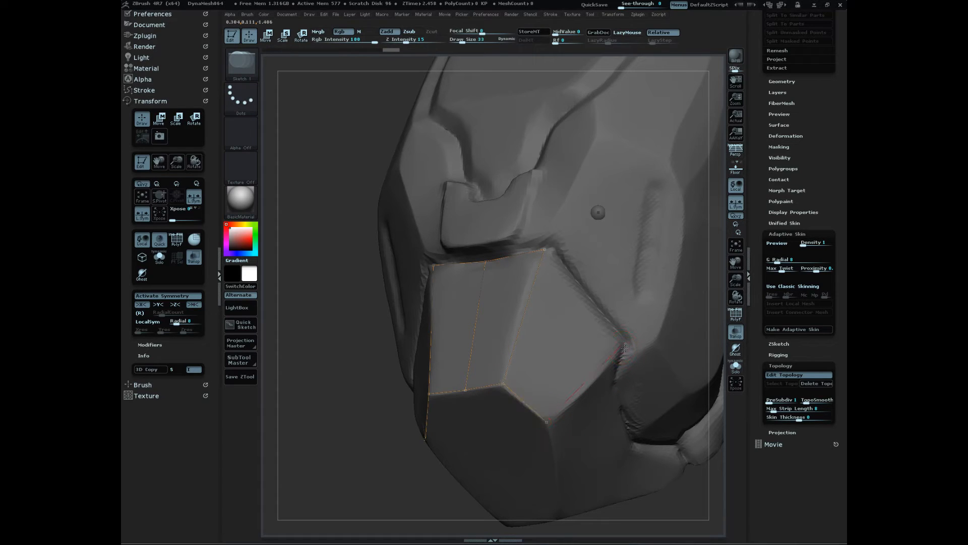
{"action": "left_click", "coordinate": [544, 249]}
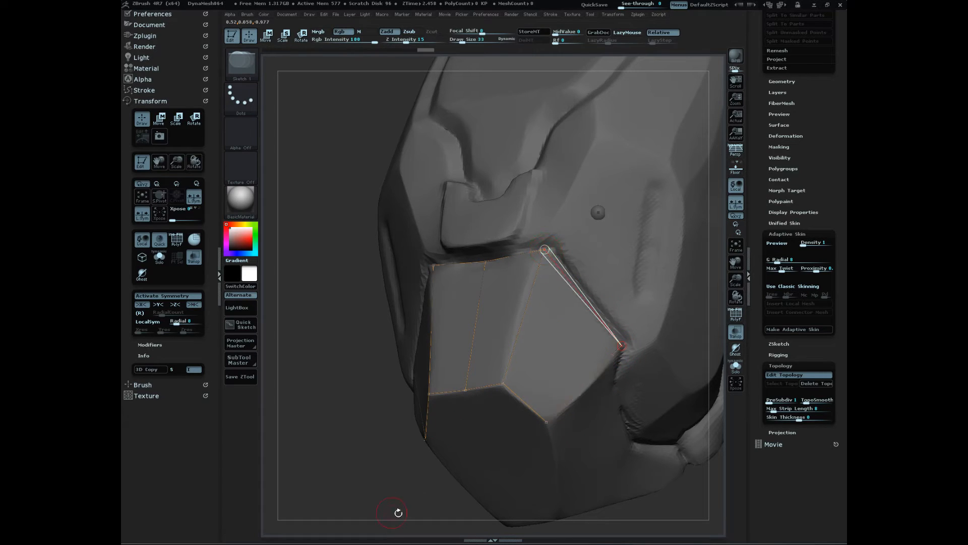
- Add a narrow topology face beneath the upper side facet, from the chin's front edge back to the panel seam
{"action": "left_click_drag", "start_coordinate": [397, 509], "coordinate": [455, 477]}
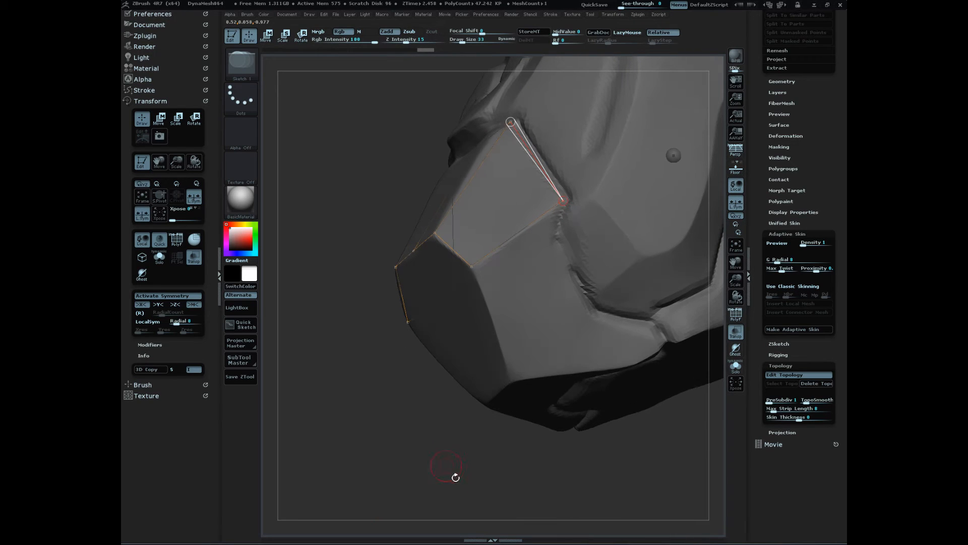
{"action": "left_click", "coordinate": [472, 267]}
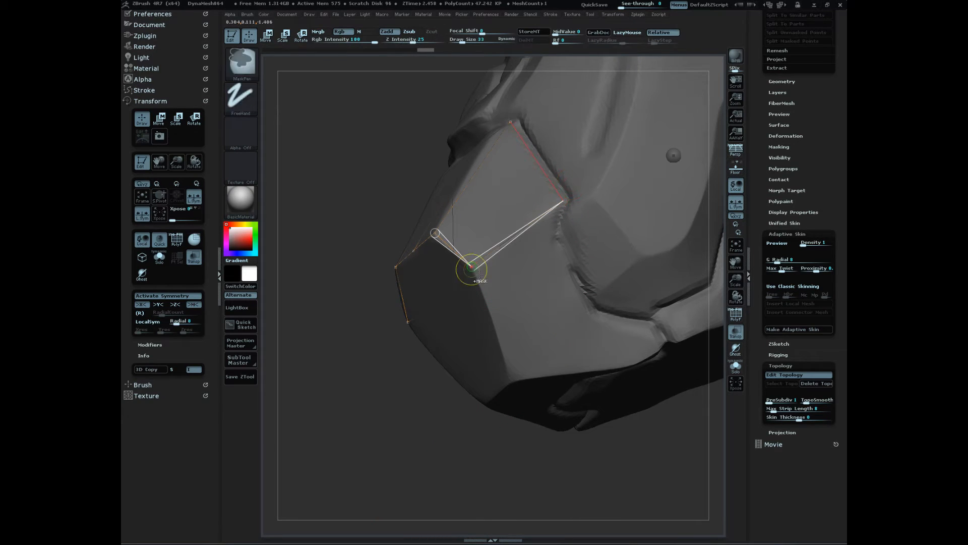
{"action": "left_click", "coordinate": [567, 234]}
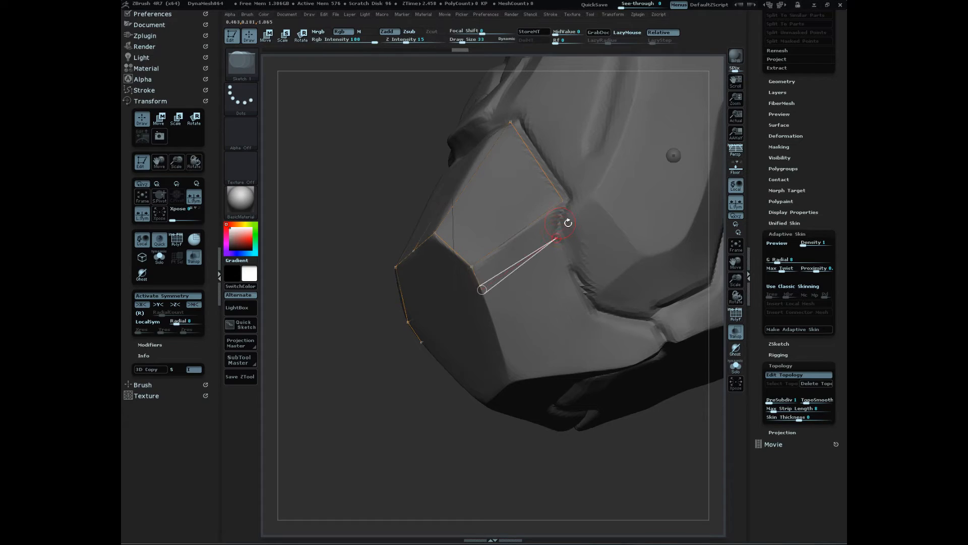
{"action": "left_click", "coordinate": [564, 203]}
- Extend the side topology down the chin with a larger face between the front edge and the panel seam
{"action": "left_click", "coordinate": [486, 294], "text": "ctrl"}
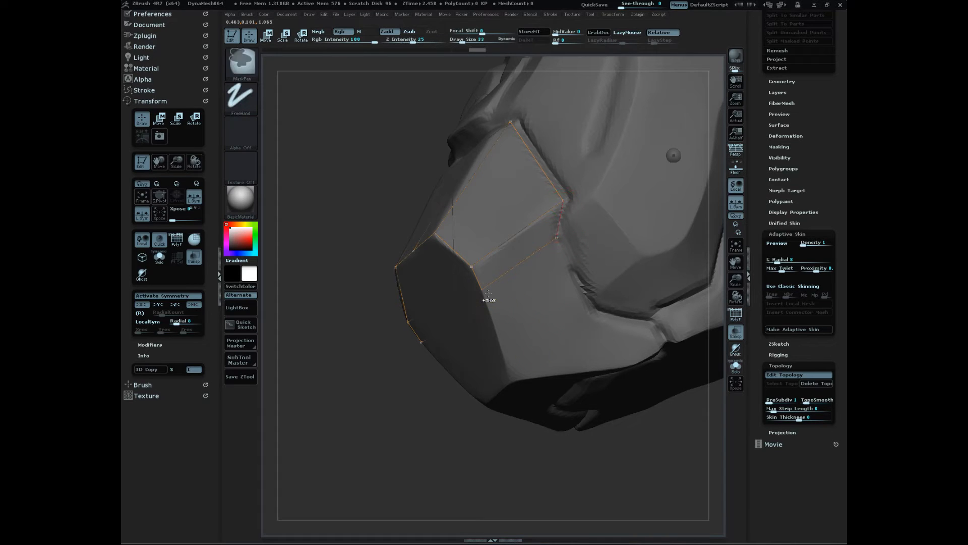
{"action": "left_click", "coordinate": [509, 353]}
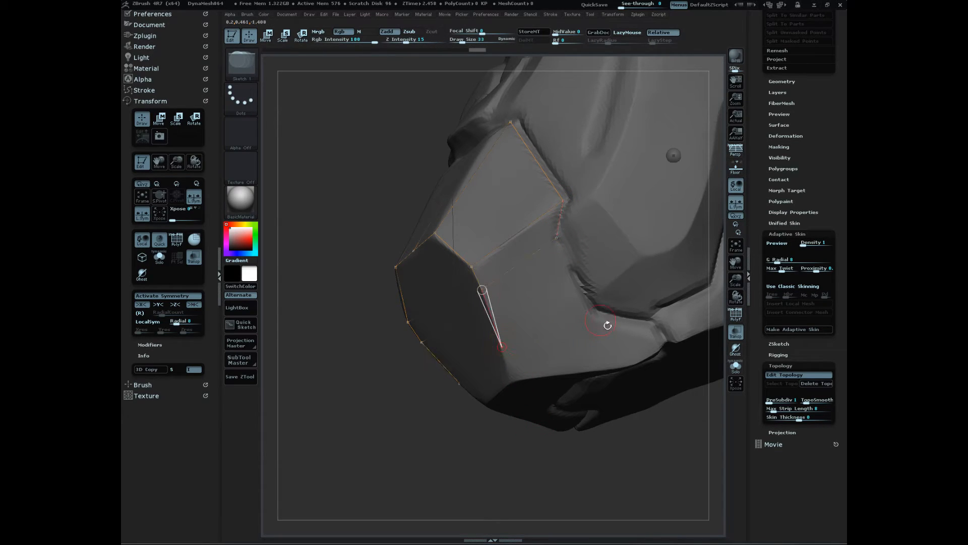
{"action": "left_click", "coordinate": [591, 312]}
{"action": "mouse_move", "coordinate": [562, 484]}
{"action": "left_mouse_down"}
{"action": "mouse_move", "coordinate": [566, 493]}
{"action": "mouse_move", "coordinate": [532, 469]}
{"action": "mouse_move", "coordinate": [543, 493]}
{"action": "mouse_move", "coordinate": [558, 492]}
{"action": "mouse_move", "coordinate": [631, 371]}
{"action": "mouse_move", "coordinate": [611, 479]}
{"action": "left_mouse_up"}
- Add a topology face from the chin's lower front corner along the jaw's bottom edge, joined to the seam point
{"action": "left_click", "coordinate": [507, 351], "text": "ctrl"}
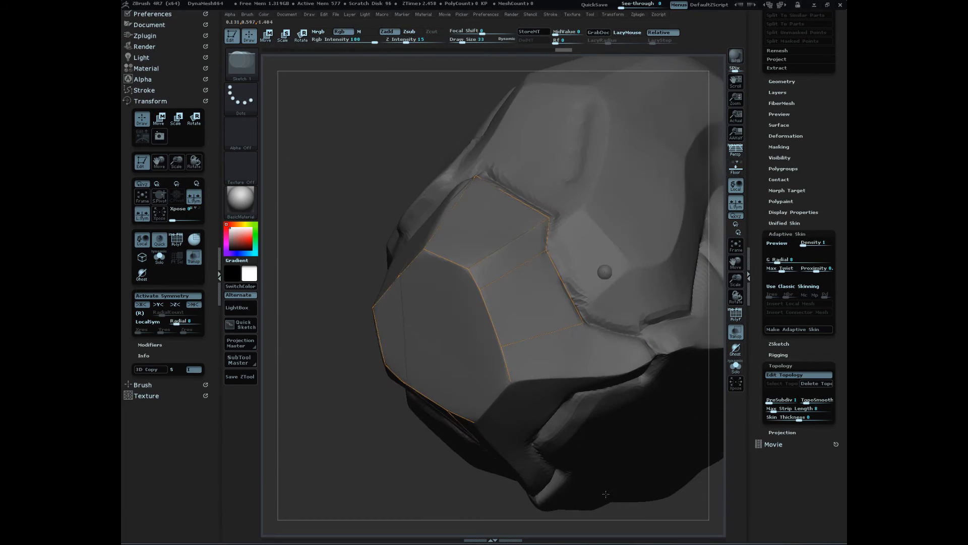
{"action": "left_click", "coordinate": [511, 382], "text": "ctrl"}
{"action": "left_click", "coordinate": [618, 374]}
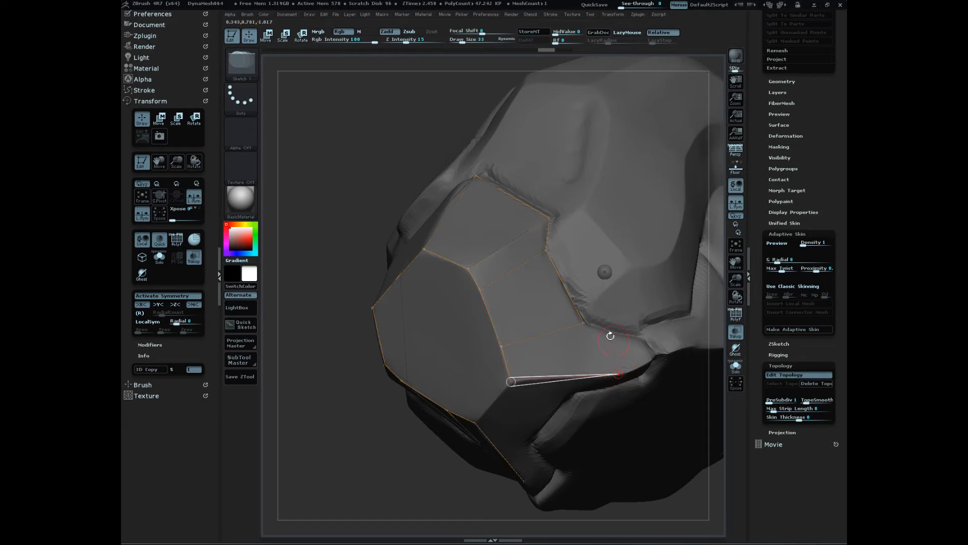
{"action": "left_click", "coordinate": [584, 323]}
- Add the end face at the rear of the jaw strip, following the bottom edge and seam
{"action": "left_click", "coordinate": [619, 375], "text": "ctrl"}
{"action": "left_click", "coordinate": [651, 360]}
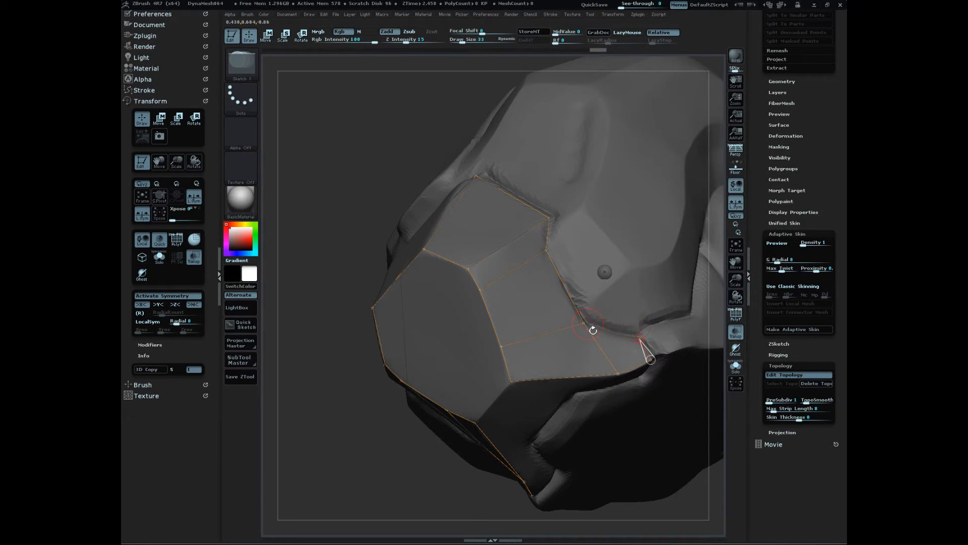
{"action": "left_click", "coordinate": [593, 329], "text": "ctrl"}
- Extend the topology's centre line down the chin's front facet and connect the new centre point to the side edge
{"action": "left_click_drag", "start_coordinate": [392, 488], "coordinate": [618, 426]}
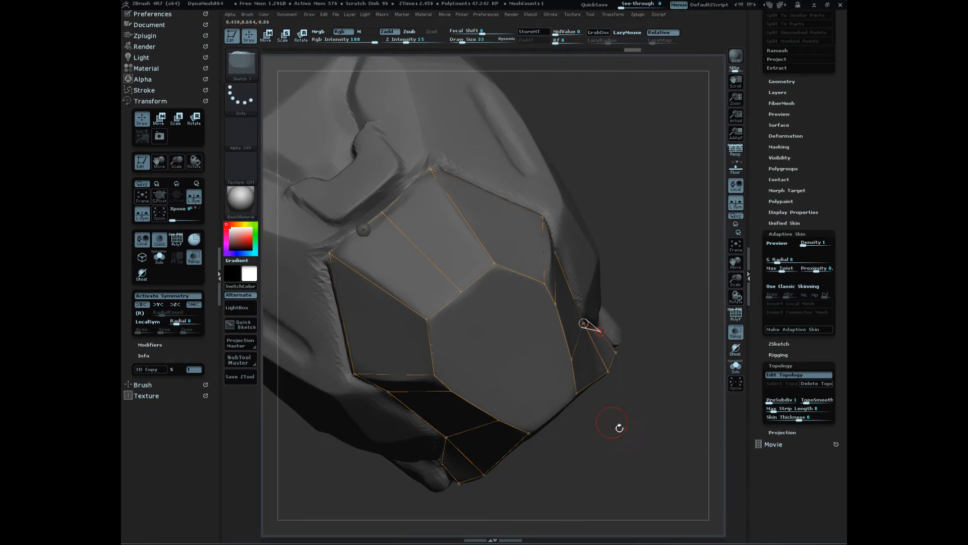
{"action": "left_click", "coordinate": [471, 298], "text": "ctrl"}
{"action": "left_click", "coordinate": [493, 333]}
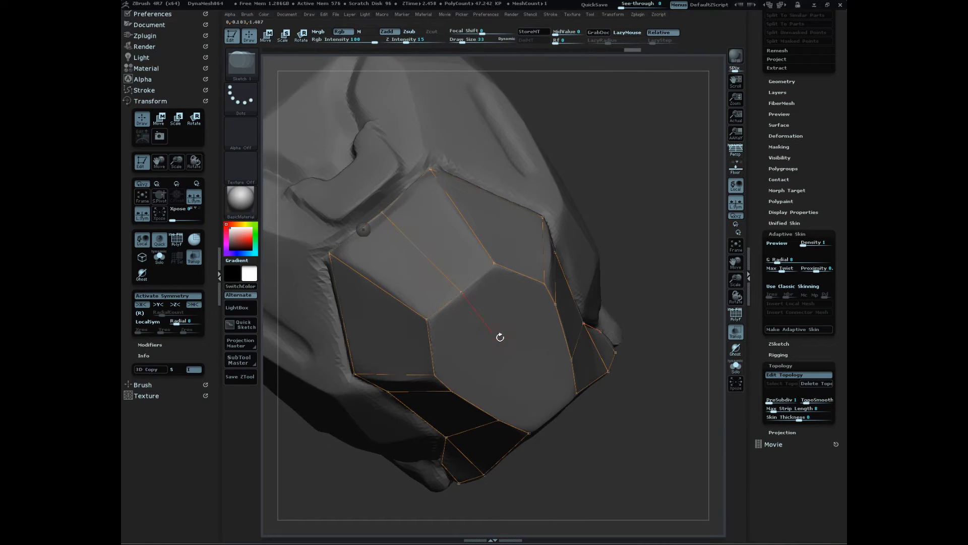
{"action": "left_click", "coordinate": [434, 375]}
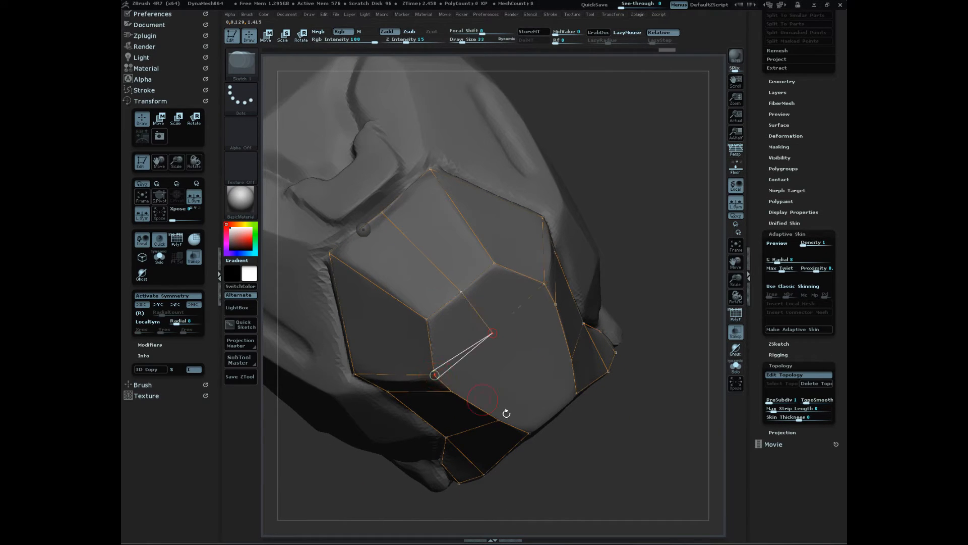
{"action": "mouse_move", "coordinate": [630, 459]}
{"action": "left_mouse_down"}
{"action": "mouse_move", "coordinate": [625, 411]}
{"action": "mouse_move", "coordinate": [559, 393]}
{"action": "left_mouse_up"}
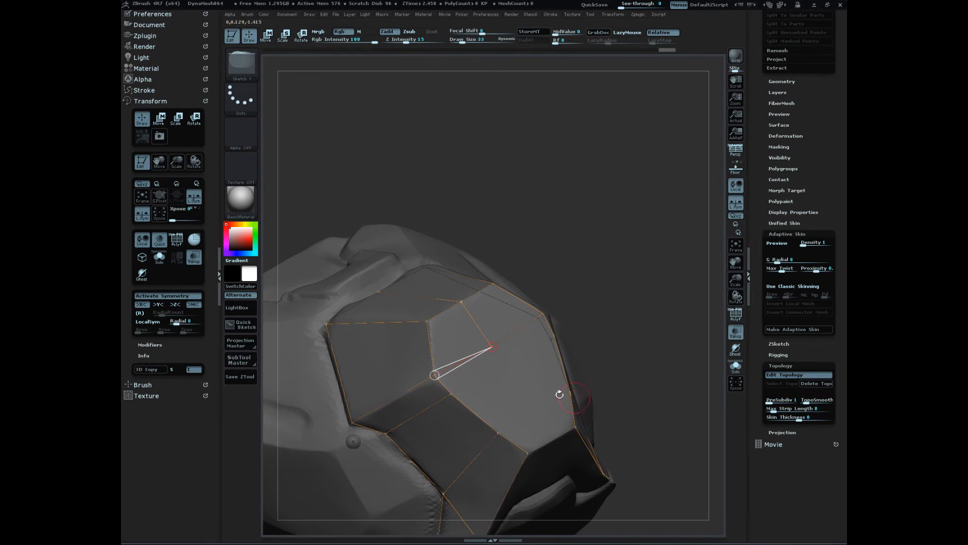
- Continue the topology centre line down the helmet's chin panel and link it to the points on the panel's side edge
{"action": "left_click", "coordinate": [503, 363]}
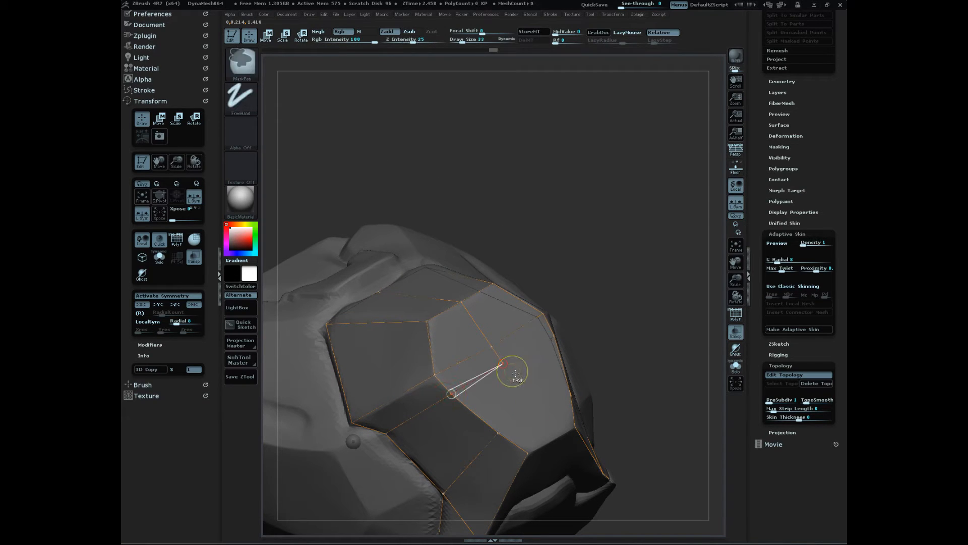
{"action": "left_click", "coordinate": [499, 433]}
{"action": "left_click", "coordinate": [531, 405]}
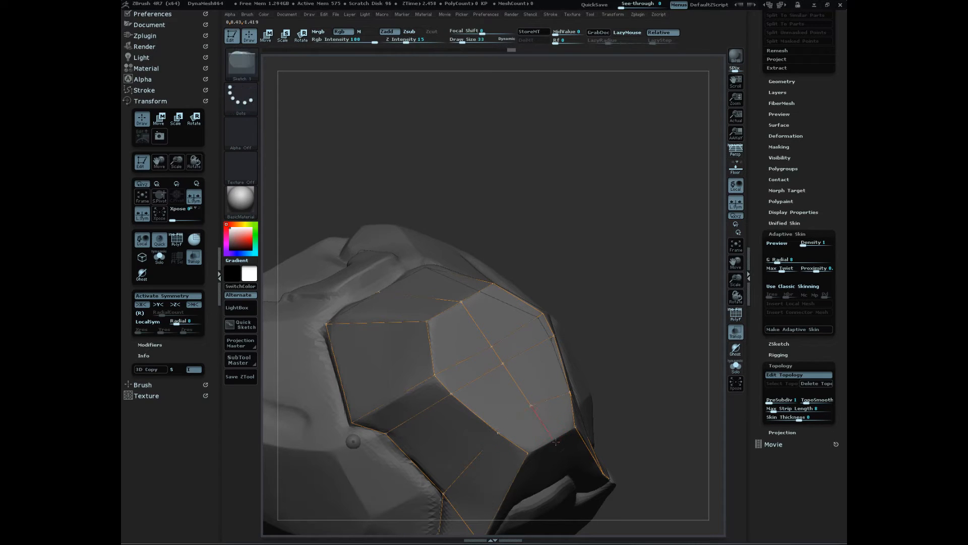
{"action": "left_click", "coordinate": [529, 454]}
{"action": "left_click_drag", "start_coordinate": [679, 434], "coordinate": [668, 310]}
{"action": "mouse_move", "coordinate": [672, 196]}
{"action": "left_mouse_down"}
{"action": "mouse_move", "coordinate": [665, 322]}
{"action": "mouse_move", "coordinate": [659, 283]}
{"action": "left_mouse_up"}
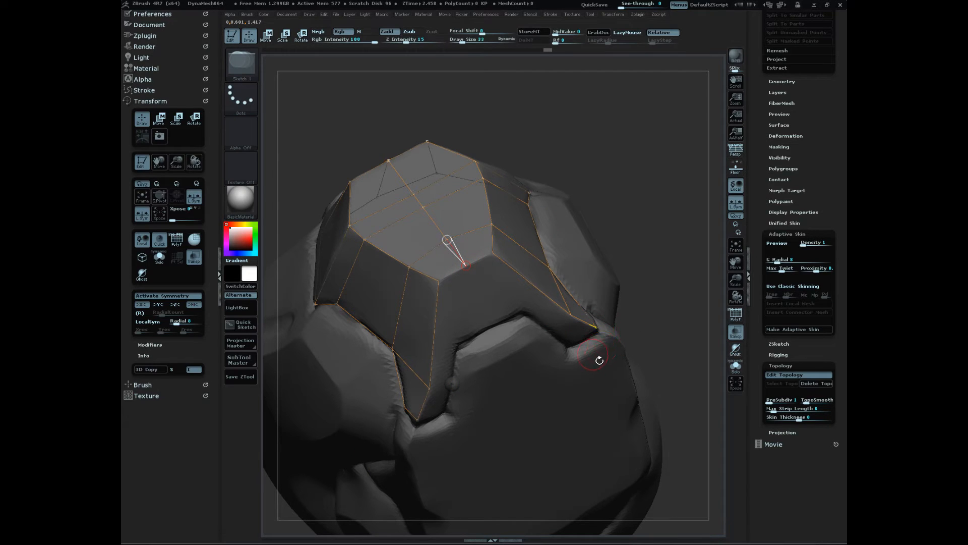
{"action": "left_click", "coordinate": [472, 310]}
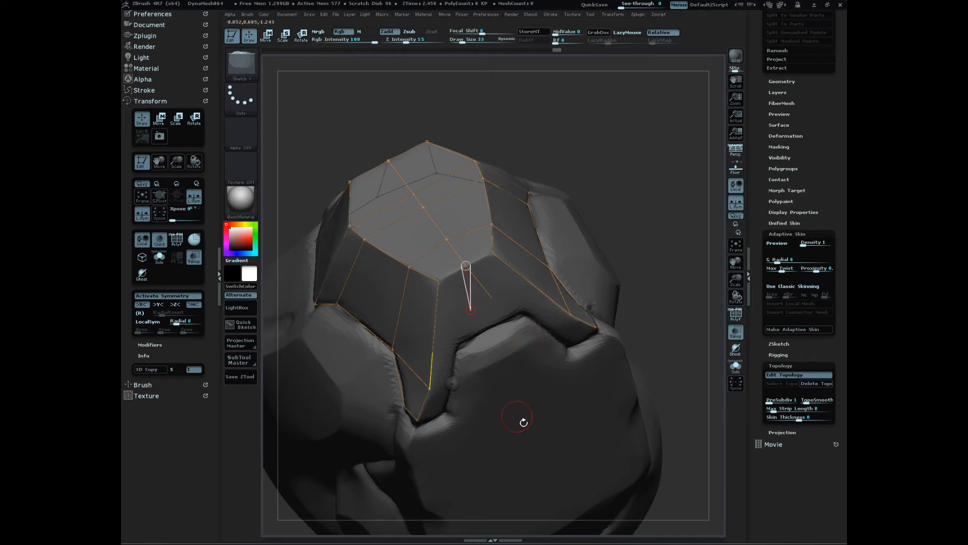
{"action": "key", "text": "ctrl+z"}
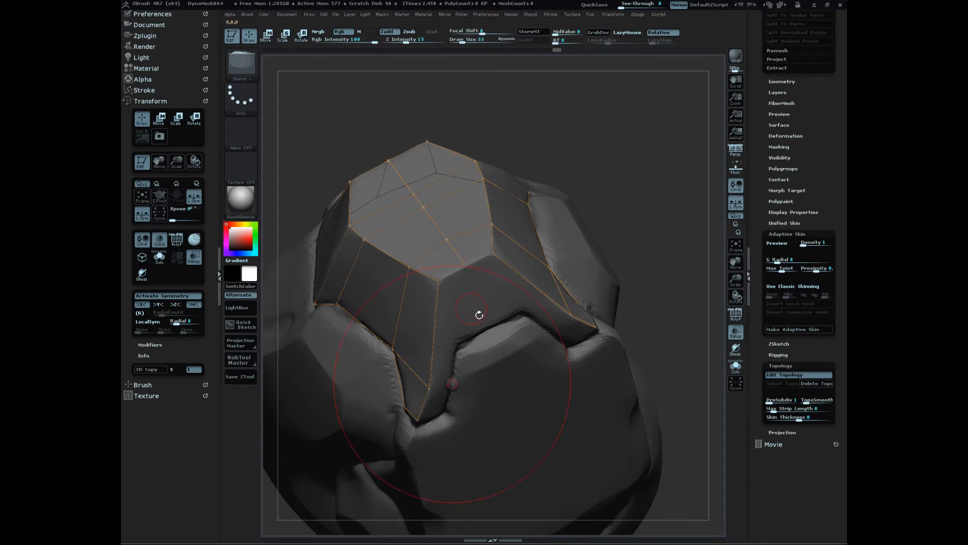
- Draw topology faces under the chin panel, placing points along the rim of the recess and linking them to the panel's lower edge
{"action": "left_click_drag", "start_coordinate": [574, 271], "coordinate": [472, 283]}
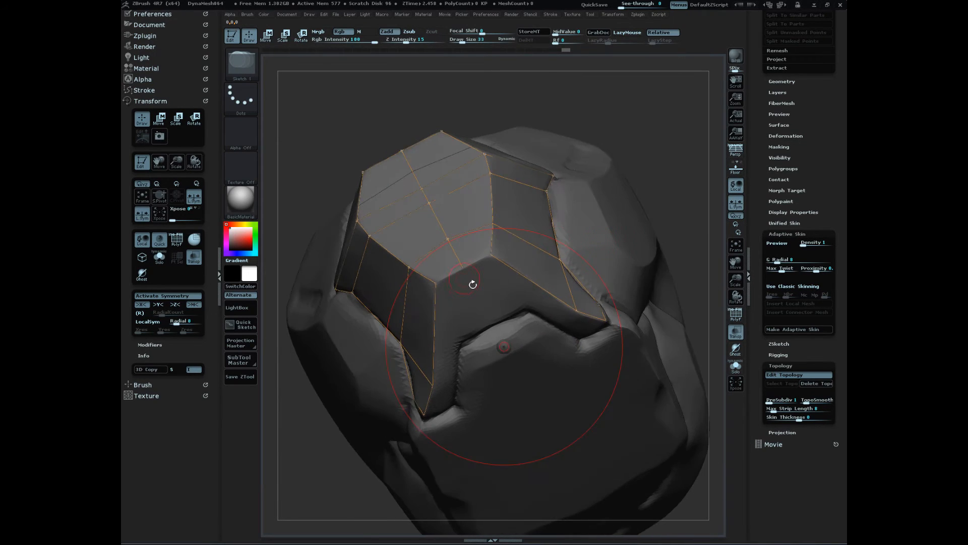
{"action": "left_click", "coordinate": [464, 268], "text": "ctrl"}
{"action": "left_click_drag", "start_coordinate": [535, 243], "coordinate": [491, 253]}
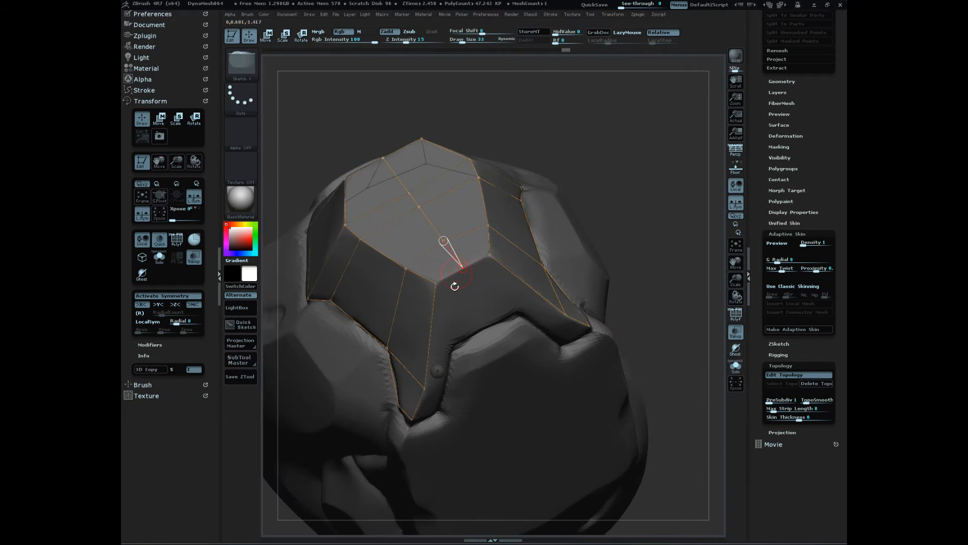
{"action": "left_click_drag", "start_coordinate": [647, 226], "coordinate": [625, 265]}
{"action": "left_click", "coordinate": [426, 396], "text": "ctrl"}
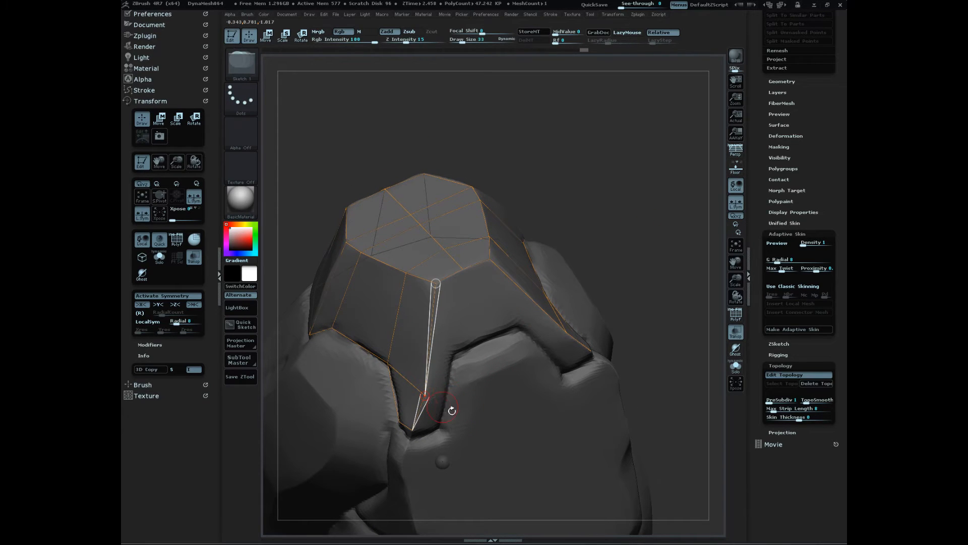
{"action": "left_click", "coordinate": [460, 359]}
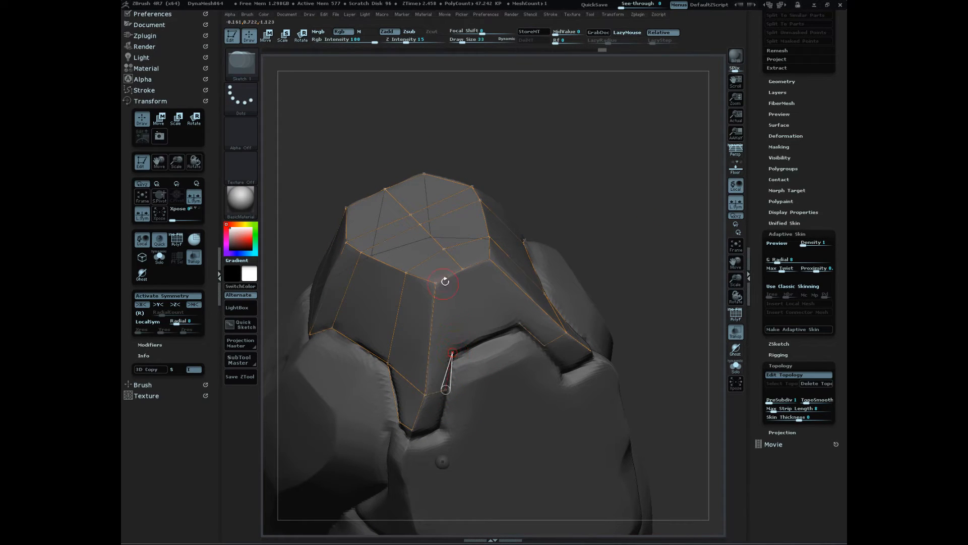
{"action": "left_click", "coordinate": [437, 285]}
{"action": "left_click", "coordinate": [454, 352], "text": "ctrl"}
{"action": "left_click", "coordinate": [486, 336]}
{"action": "left_click", "coordinate": [464, 271]}
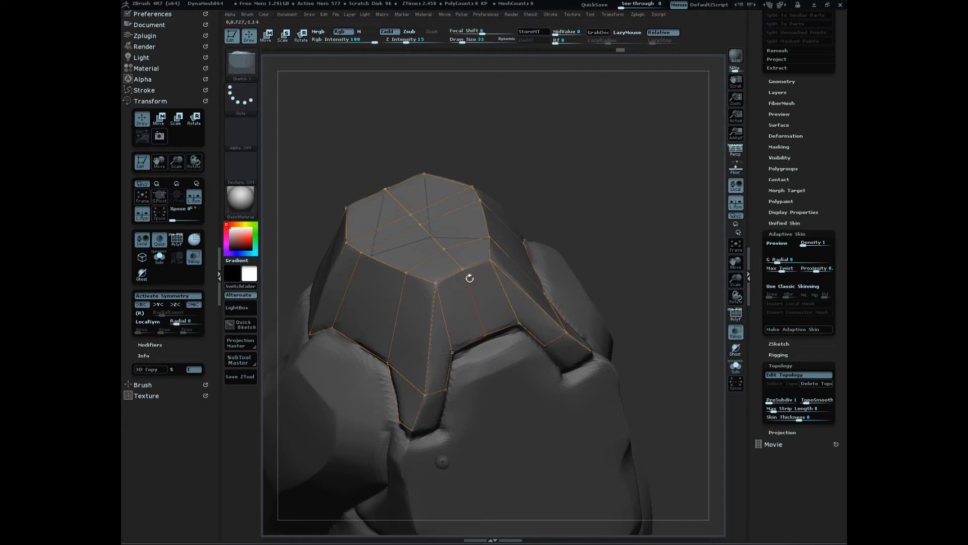
- Close the pointed lower corner of the chin plate with topology edges from the recess rim to the tip
{"action": "left_click_drag", "start_coordinate": [630, 266], "coordinate": [605, 240]}
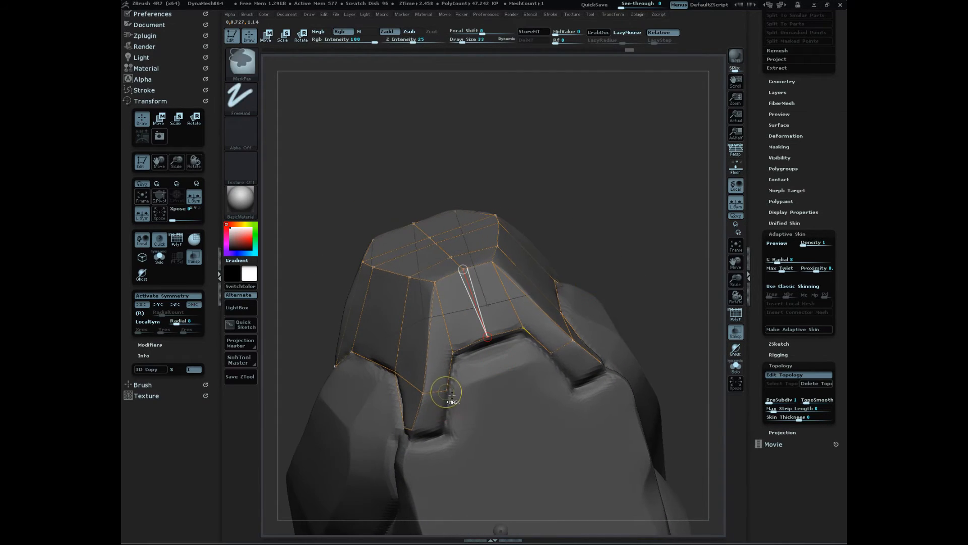
{"action": "left_click", "coordinate": [445, 391], "text": "ctrl"}
{"action": "left_click", "coordinate": [441, 428]}
{"action": "left_click", "coordinate": [413, 430]}
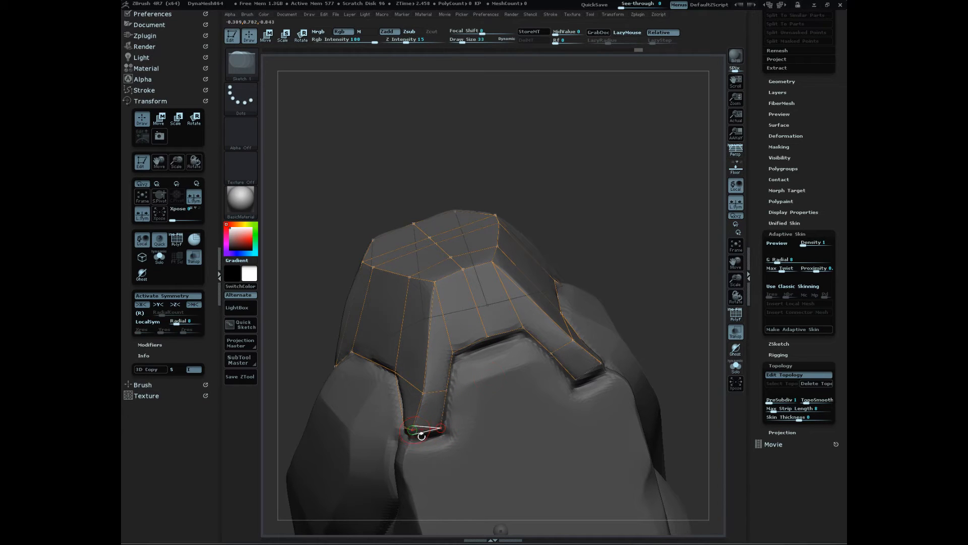
- Switch to moving points and adjust the topology points at the inner corners of the chin plate's side panel
{"action": "left_click_drag", "start_coordinate": [663, 280], "coordinate": [642, 448]}
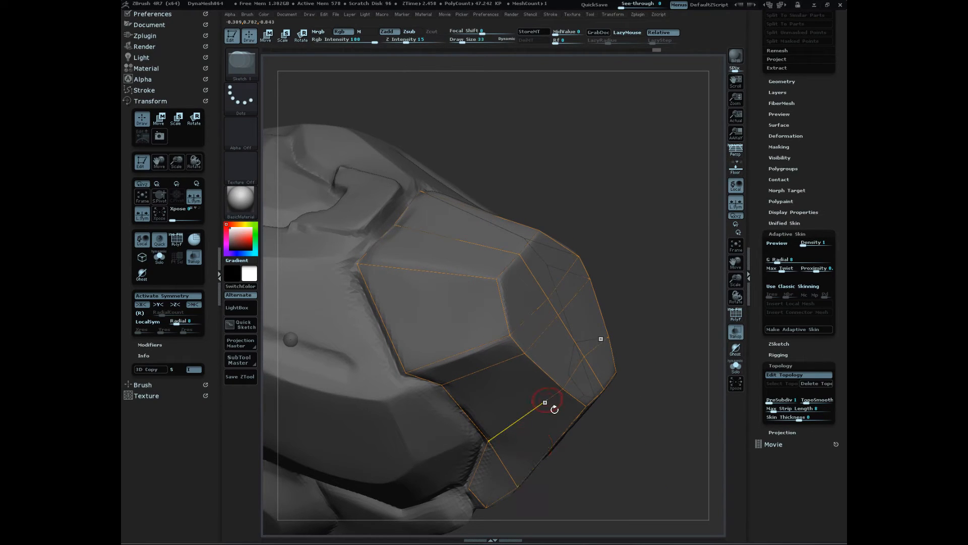
{"action": "key", "text": "w"}
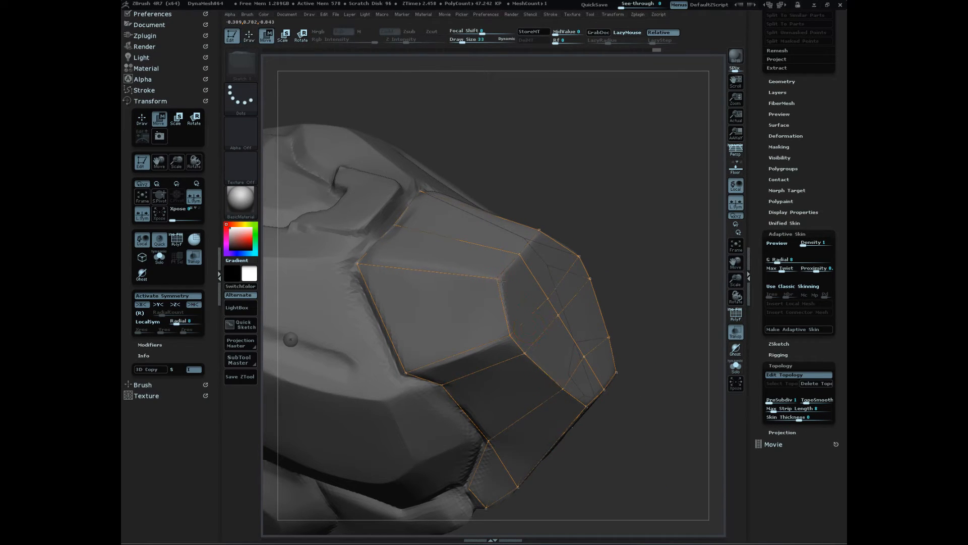
{"action": "left_click_drag", "start_coordinate": [503, 280], "coordinate": [508, 299]}
{"action": "left_click_drag", "start_coordinate": [509, 334], "coordinate": [511, 288]}
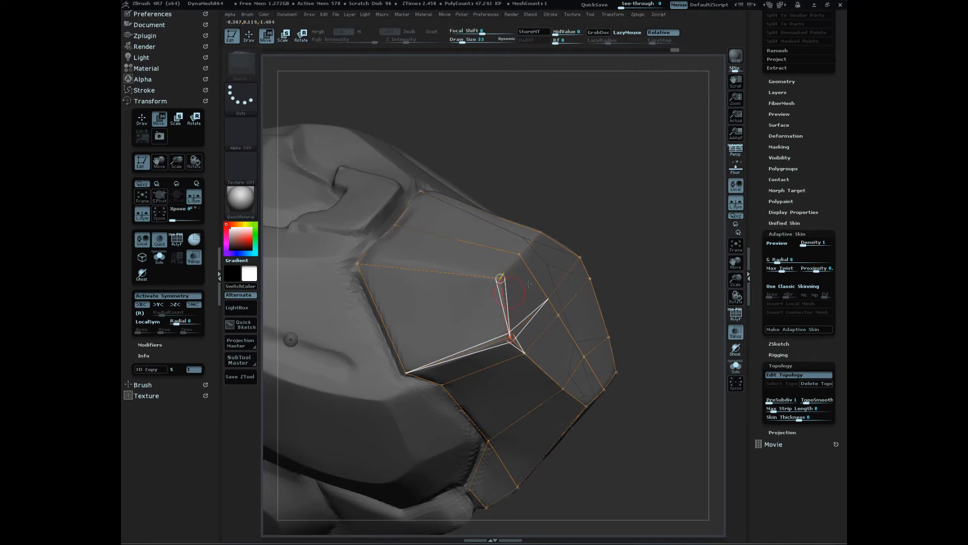
- Check the chin topology from several angles, then preview its adaptive skin with the polyframe shown
{"action": "left_click_drag", "start_coordinate": [630, 297], "coordinate": [637, 244]}
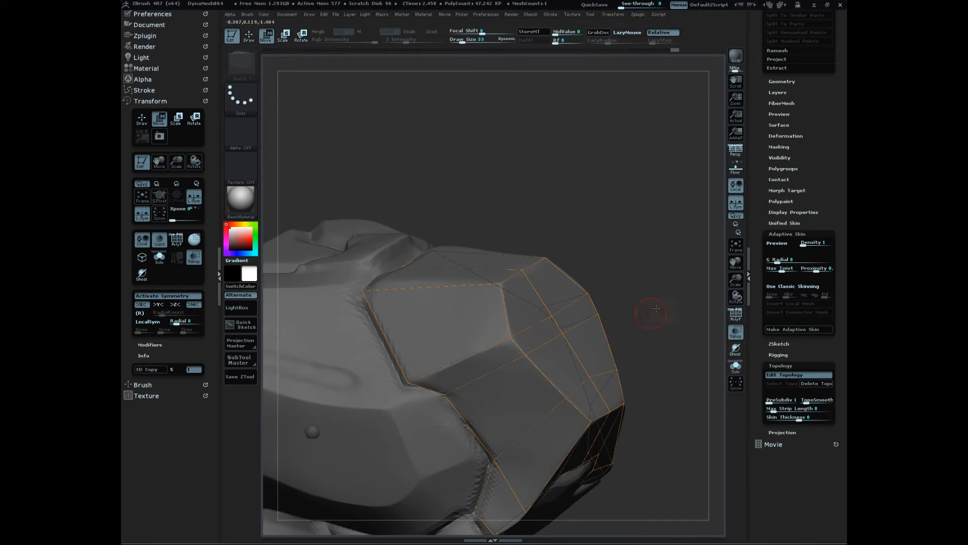
{"action": "left_click_drag", "start_coordinate": [667, 379], "coordinate": [667, 418]}
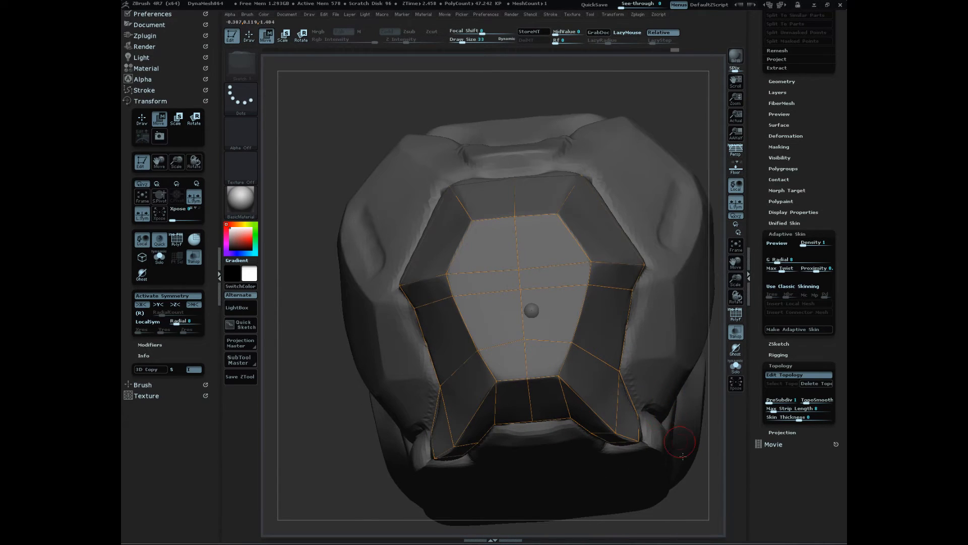
{"action": "mouse_move", "coordinate": [687, 497]}
{"action": "left_mouse_down"}
{"action": "mouse_move", "coordinate": [659, 422]}
{"action": "mouse_move", "coordinate": [651, 500]}
{"action": "mouse_move", "coordinate": [667, 474]}
{"action": "mouse_move", "coordinate": [684, 471]}
{"action": "mouse_move", "coordinate": [683, 484]}
{"action": "mouse_move", "coordinate": [654, 461]}
{"action": "mouse_move", "coordinate": [629, 476]}
{"action": "mouse_move", "coordinate": [687, 458]}
{"action": "mouse_move", "coordinate": [653, 471]}
{"action": "mouse_move", "coordinate": [670, 496]}
{"action": "mouse_move", "coordinate": [669, 456]}
{"action": "left_mouse_up"}
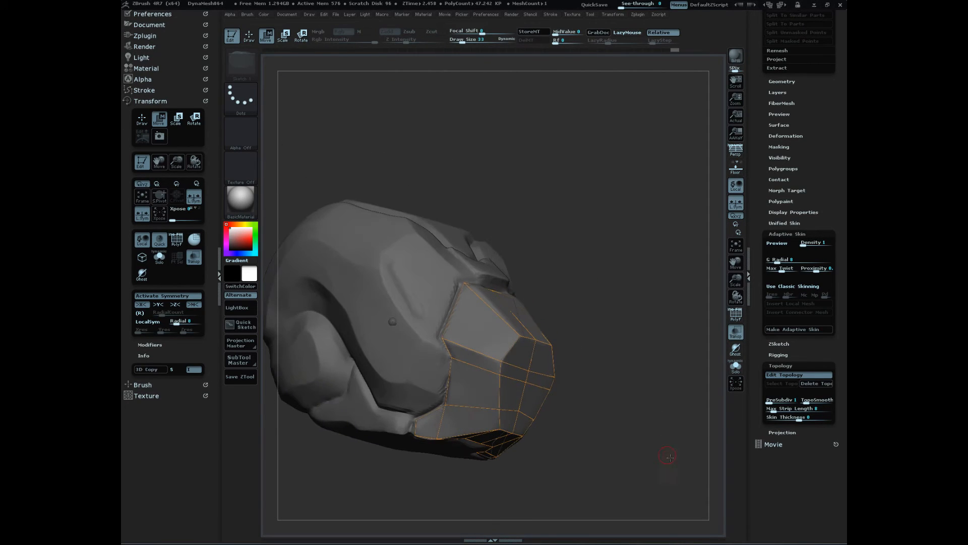
{"action": "key", "text": "a"}
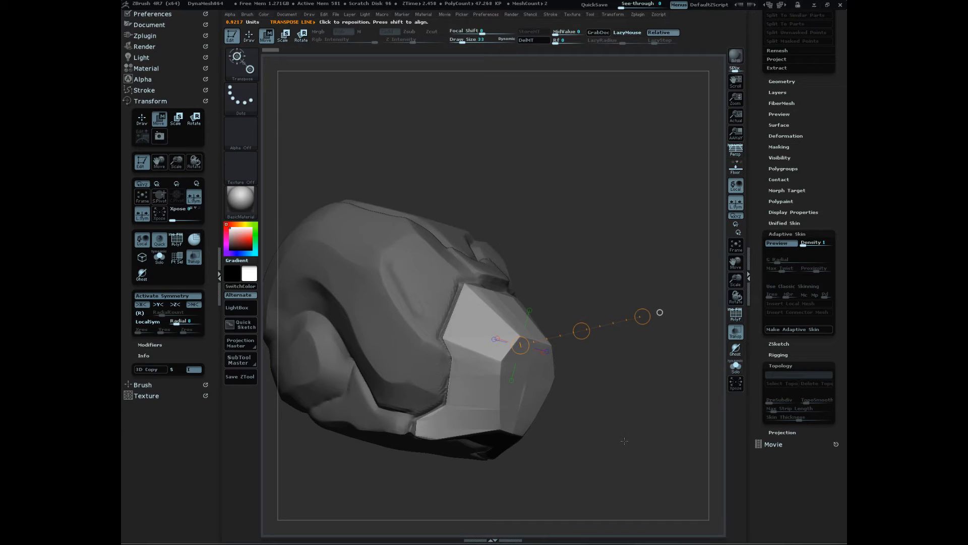
{"action": "key", "text": "shift+f"}
{"action": "left_click_drag", "start_coordinate": [628, 467], "coordinate": [533, 467]}
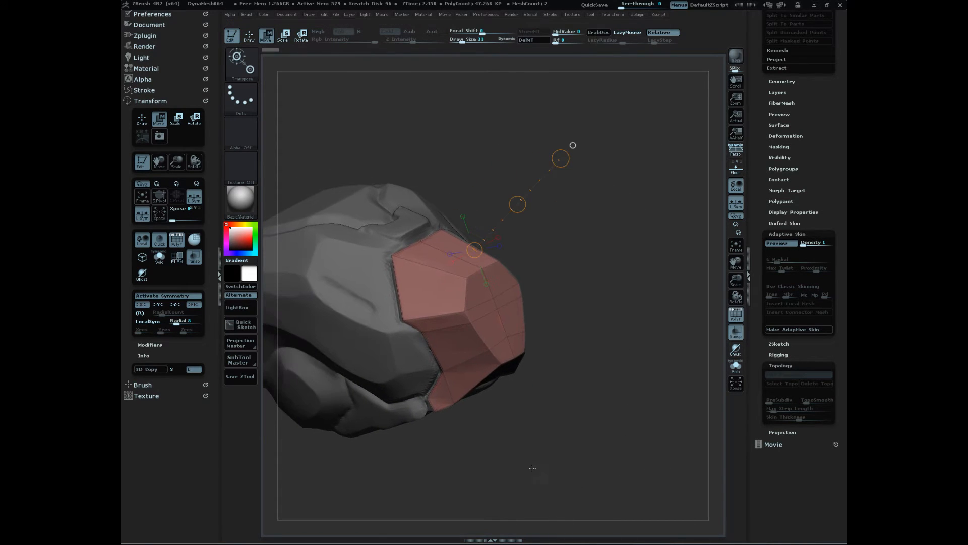
- Give the topology a small skin thickness and preview the thickened chin plate
{"action": "key", "text": "a"}
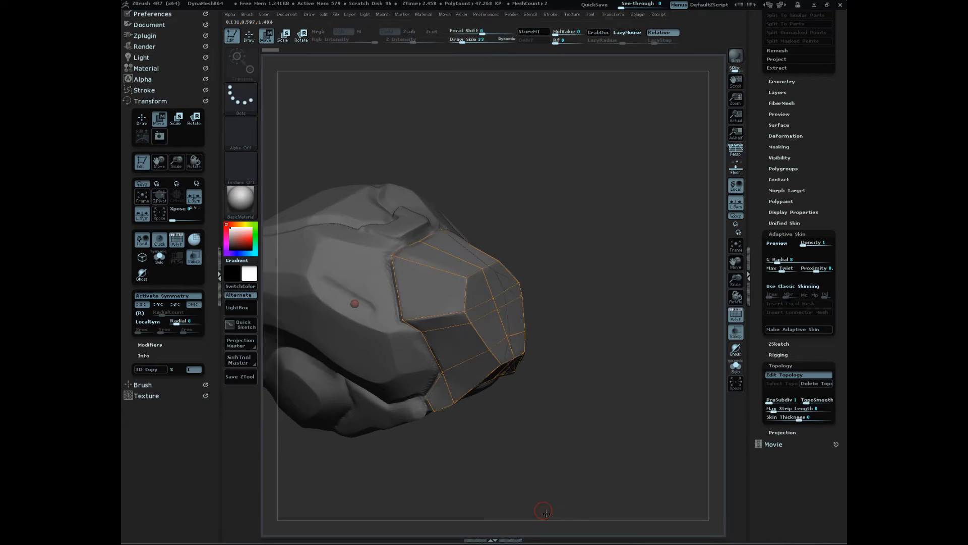
{"action": "left_click", "coordinate": [802, 375]}
{"action": "left_click", "coordinate": [786, 419]}
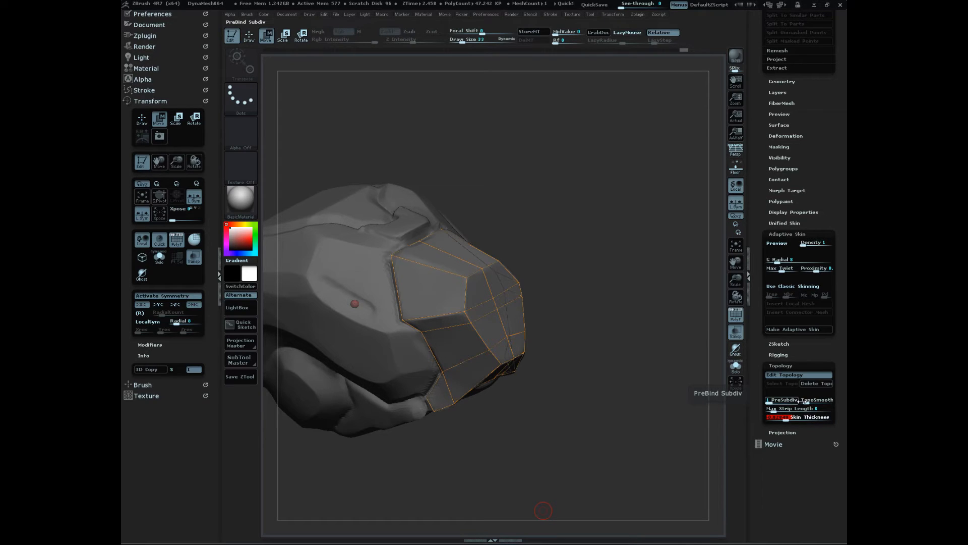
{"action": "key", "text": "BackSpace"}
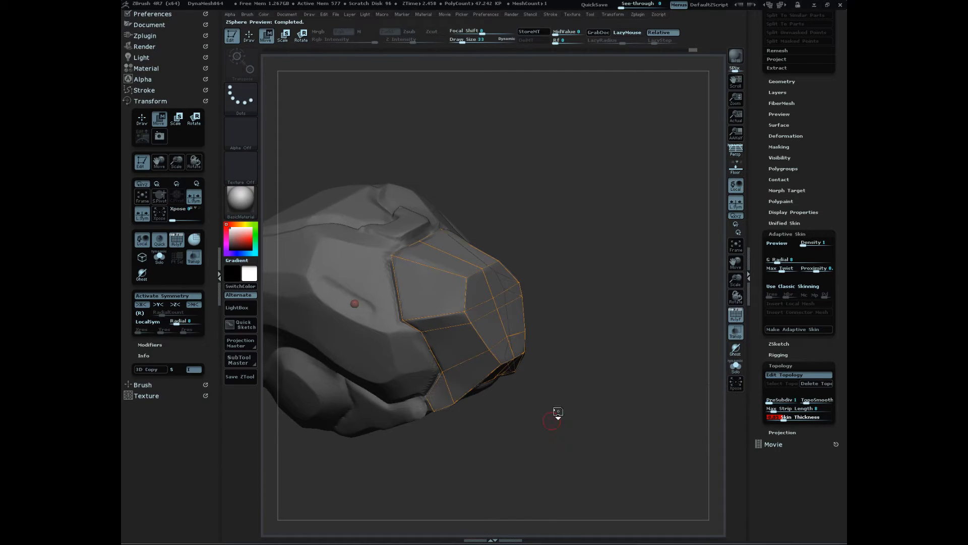
{"action": "key", "text": "a"}
{"action": "mouse_move", "coordinate": [564, 445]}
{"action": "left_mouse_down"}
{"action": "mouse_move", "coordinate": [599, 448]}
{"action": "mouse_move", "coordinate": [598, 429]}
{"action": "mouse_move", "coordinate": [590, 479]}
{"action": "mouse_move", "coordinate": [584, 447]}
{"action": "mouse_move", "coordinate": [591, 492]}
{"action": "mouse_move", "coordinate": [549, 444]}
{"action": "left_mouse_up"}
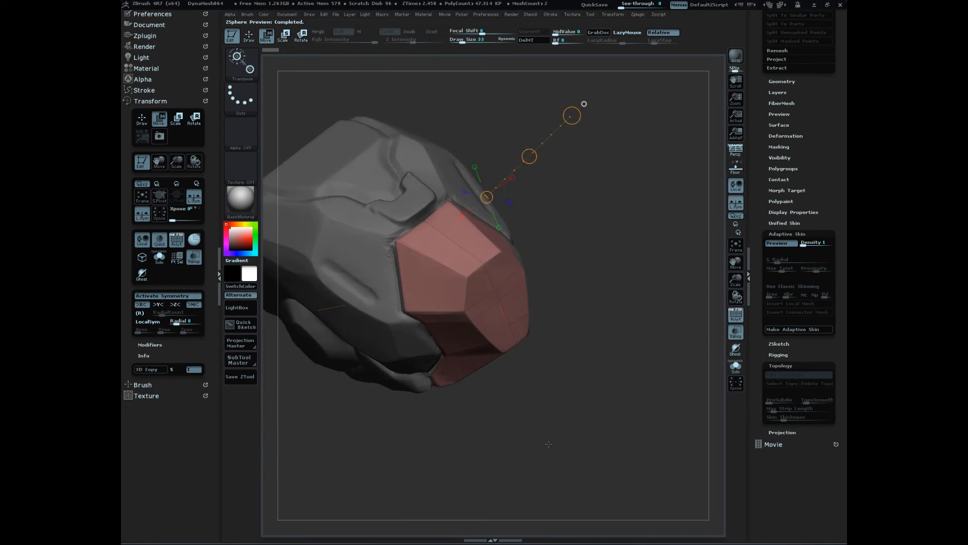
- Make an adaptive skin from the topology and append Skin_ZSphere as a new subtool
{"action": "left_click", "coordinate": [824, 331]}
{"action": "key", "text": "a"}
{"action": "left_click_drag", "start_coordinate": [760, 96], "coordinate": [762, 200]}
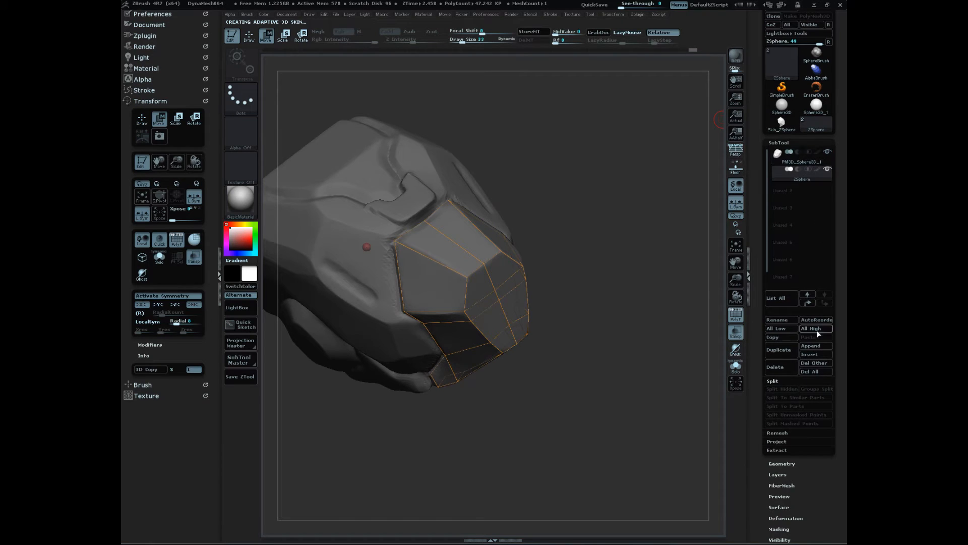
{"action": "left_click", "coordinate": [814, 347]}
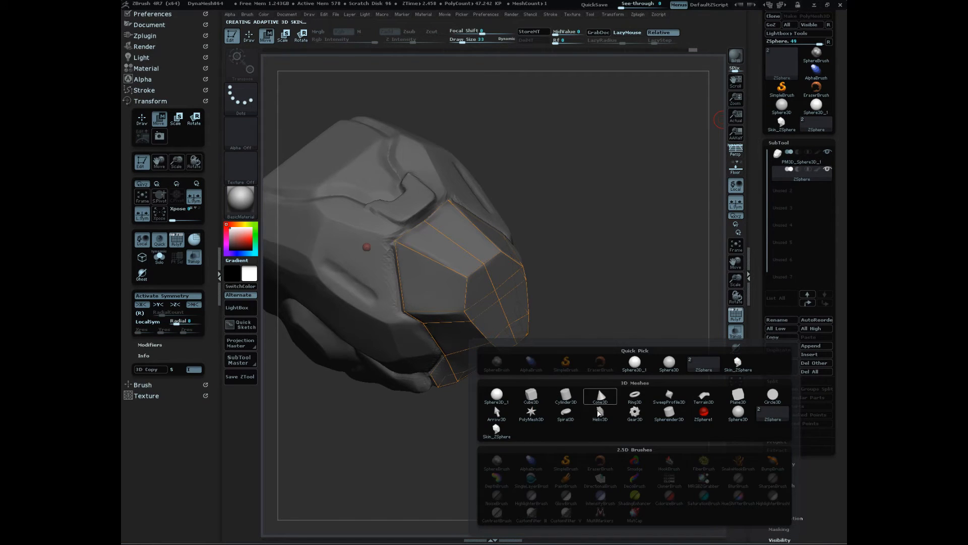
{"action": "left_click", "coordinate": [496, 428]}
- Delete the ZSphere subtool, keeping the appended Skin_ZSphere
{"action": "left_click", "coordinate": [742, 355]}
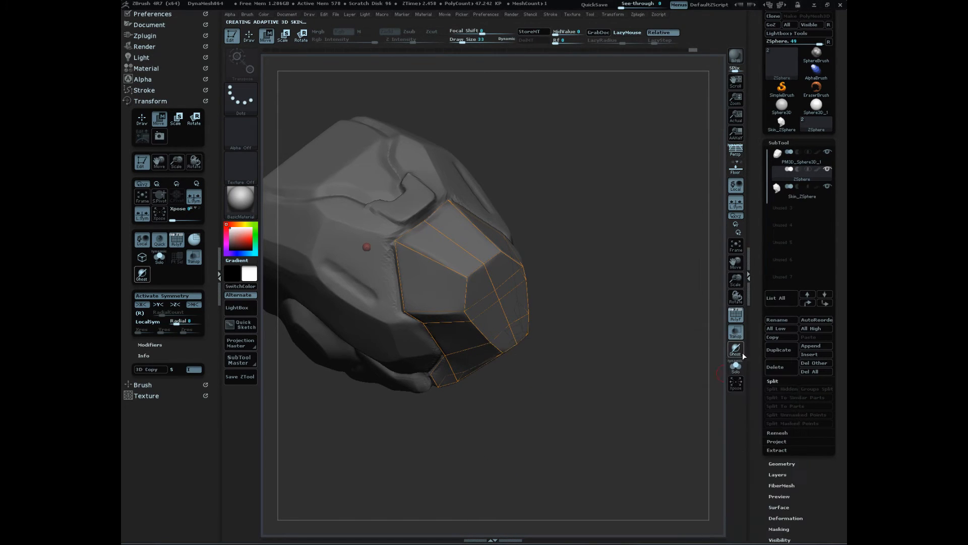
{"action": "left_click", "coordinate": [803, 176]}
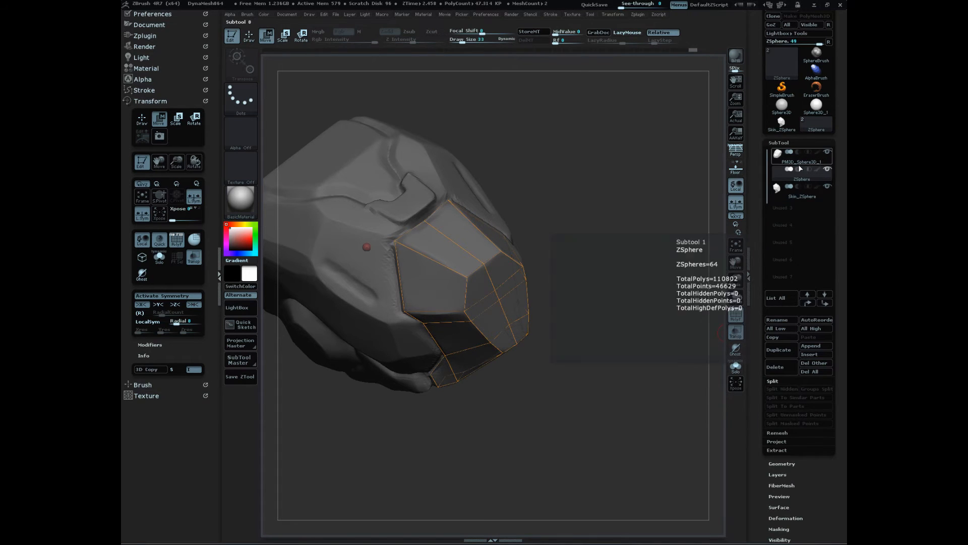
{"action": "left_click", "coordinate": [797, 185]}
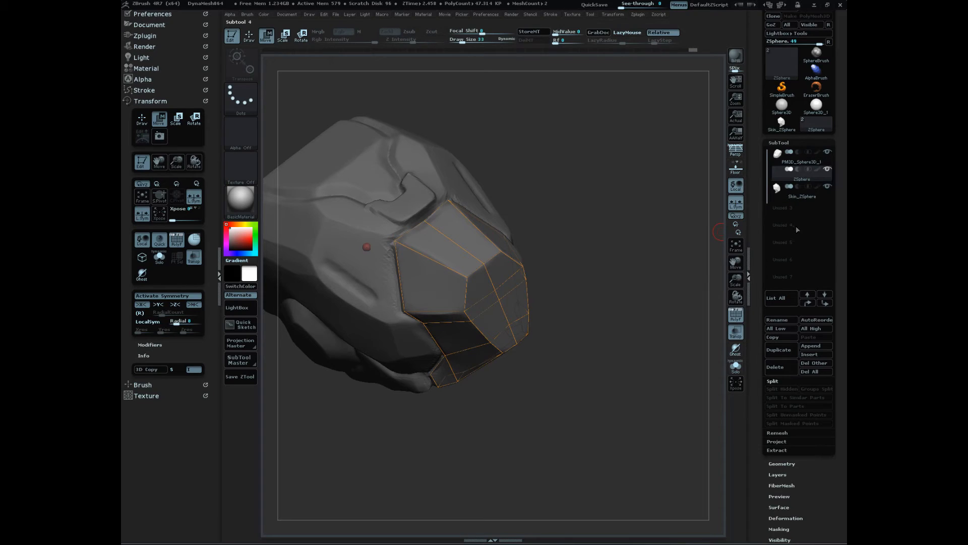
{"action": "left_click", "coordinate": [787, 366]}
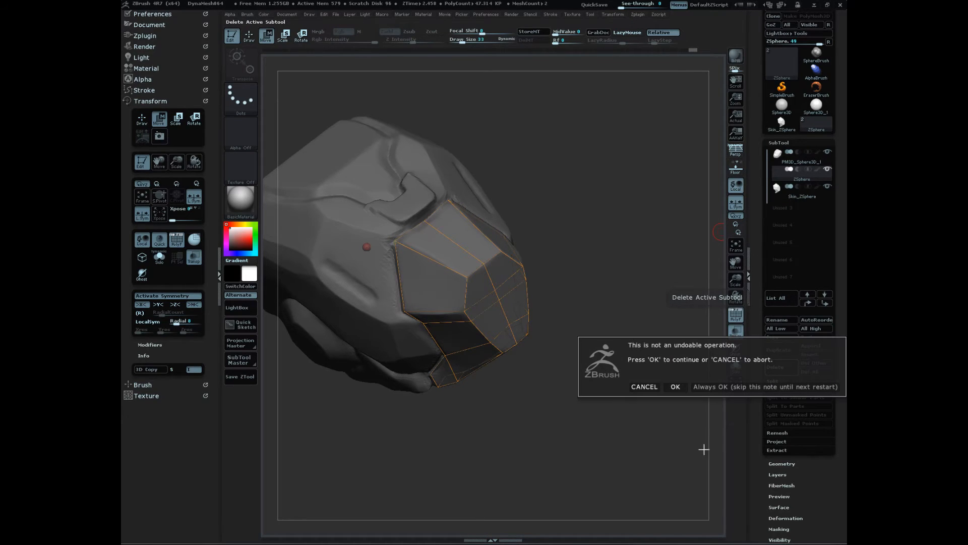
{"action": "left_click", "coordinate": [675, 387]}
- Turn off transparency and examine how the new chin plate sits on the helmet
{"action": "mouse_move", "coordinate": [669, 484]}
{"action": "left_mouse_down"}
{"action": "mouse_move", "coordinate": [631, 457]}
{"action": "mouse_move", "coordinate": [640, 461]}
{"action": "mouse_move", "coordinate": [630, 490]}
{"action": "mouse_move", "coordinate": [644, 490]}
{"action": "mouse_move", "coordinate": [651, 454]}
{"action": "mouse_move", "coordinate": [655, 488]}
{"action": "left_mouse_up"}
{"action": "left_click", "coordinate": [737, 333]}
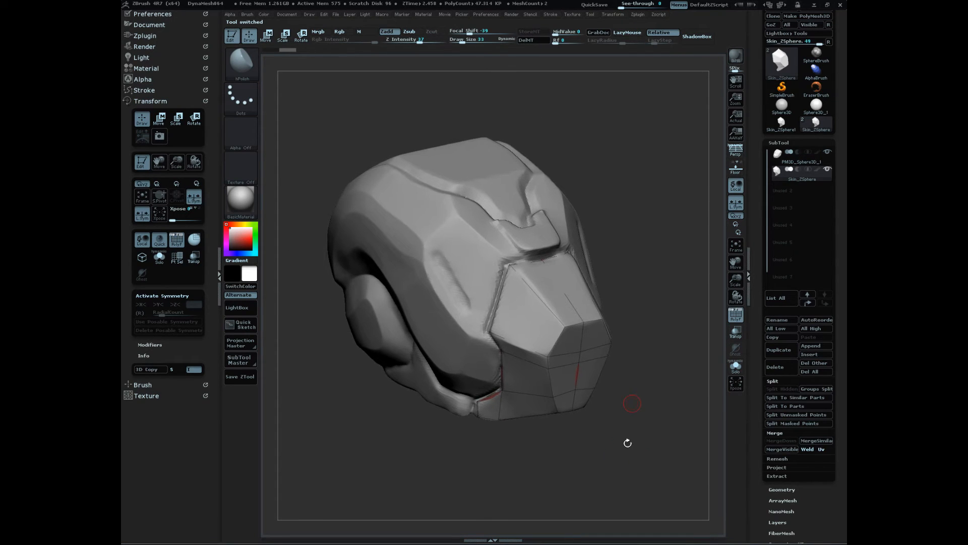
{"action": "left_click_drag", "start_coordinate": [628, 443], "coordinate": [640, 468]}
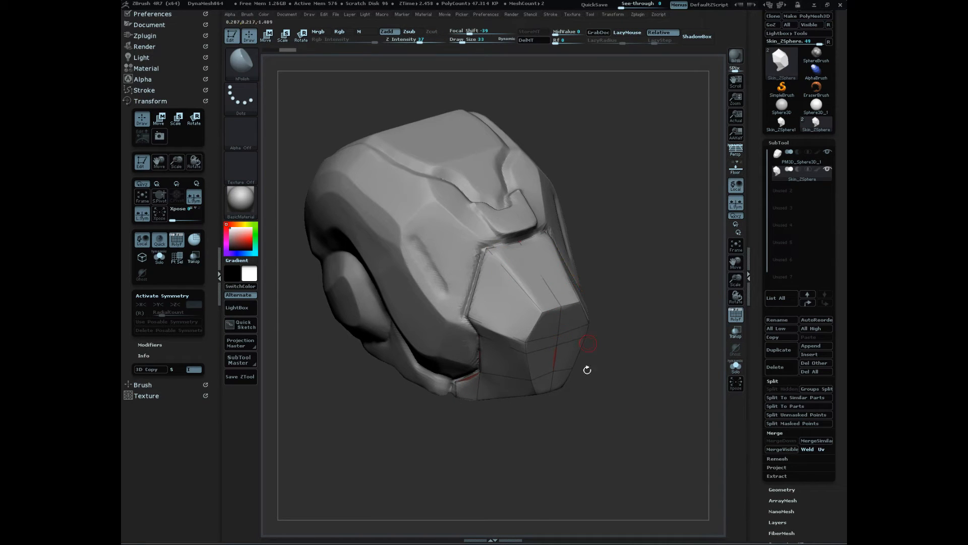
{"action": "left_click_drag", "start_coordinate": [612, 442], "coordinate": [605, 392]}
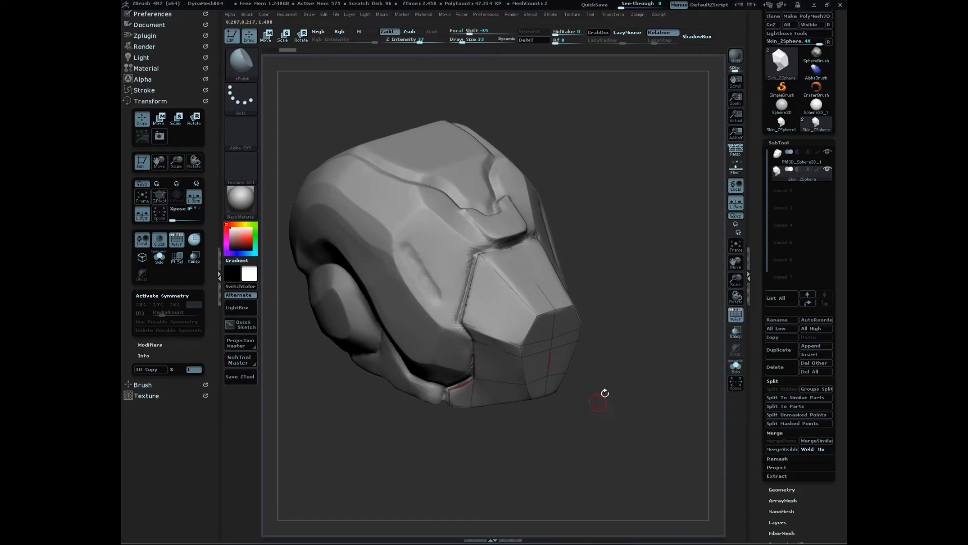
- Turn on transparency and ghost display for the helmet around the chin plate
{"action": "left_click", "coordinate": [736, 332]}
{"action": "left_click", "coordinate": [737, 349]}
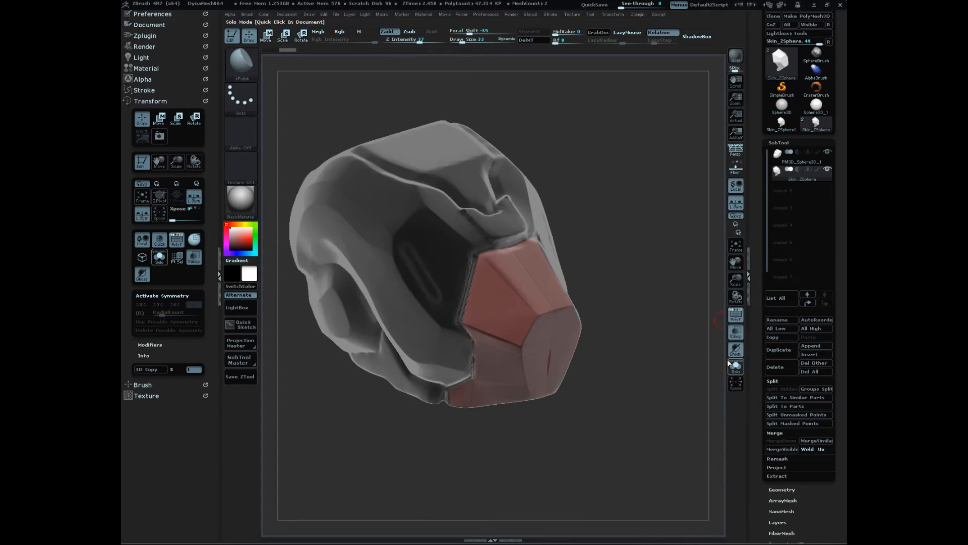
{"action": "left_click_drag", "start_coordinate": [633, 440], "coordinate": [699, 407]}
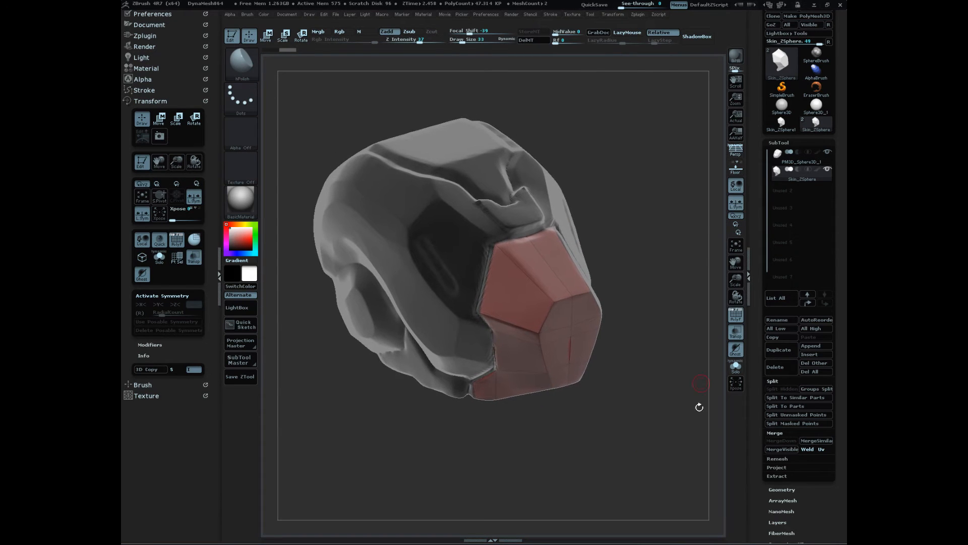
- Turn off transparency and make the PM3D_Sphere3D_1 helmet the active subtool, with its polyframe hidden
{"action": "left_click", "coordinate": [736, 331]}
{"action": "left_click_drag", "start_coordinate": [654, 429], "coordinate": [670, 417]}
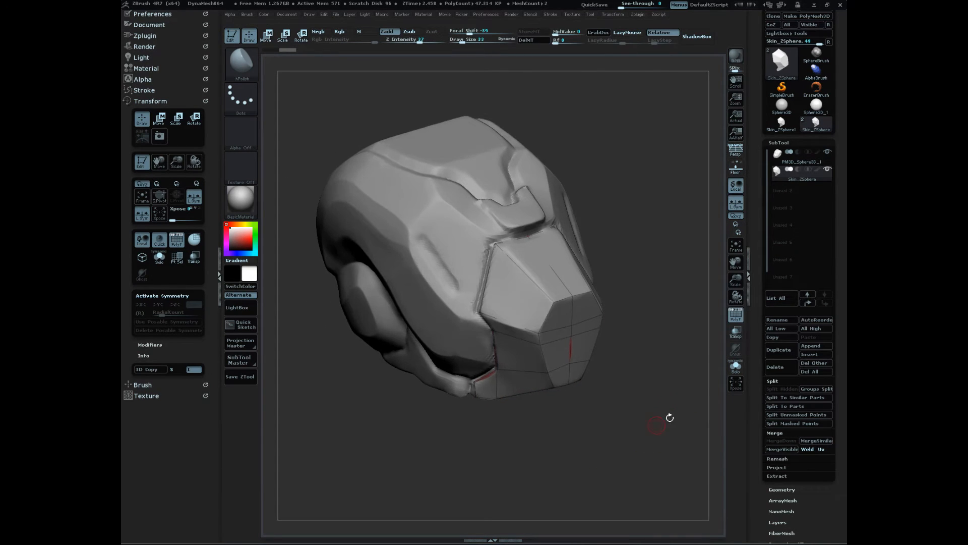
{"action": "left_click", "coordinate": [797, 162]}
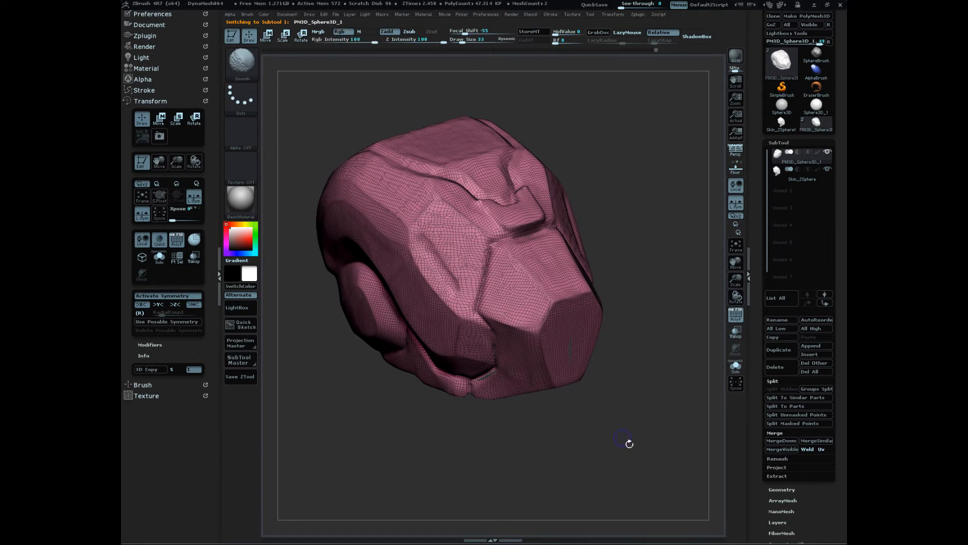
{"action": "key", "text": "shift+f"}
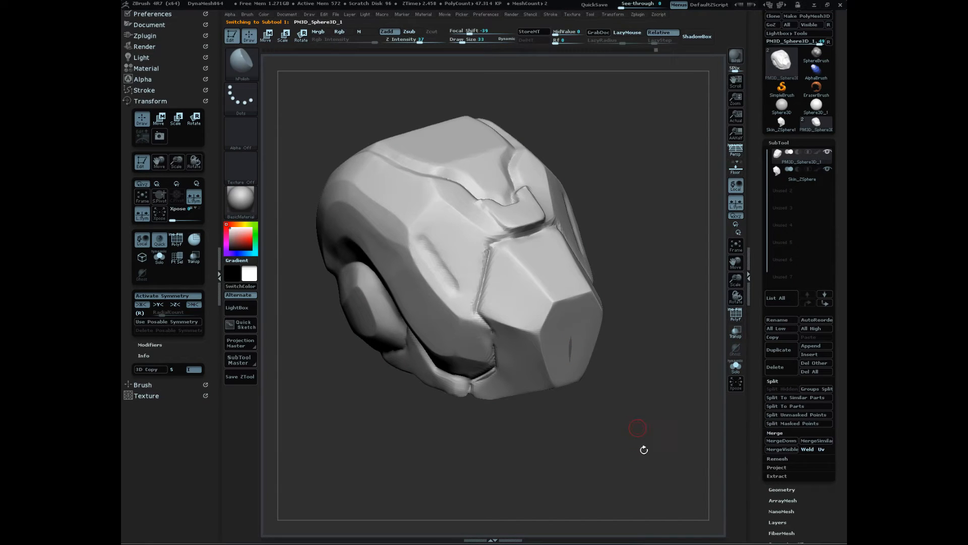
- Choose the Dam_Standard brush and turn off LazyMouse for its stroke
{"action": "key", "text": "b"}
{"action": "key", "text": "d"}
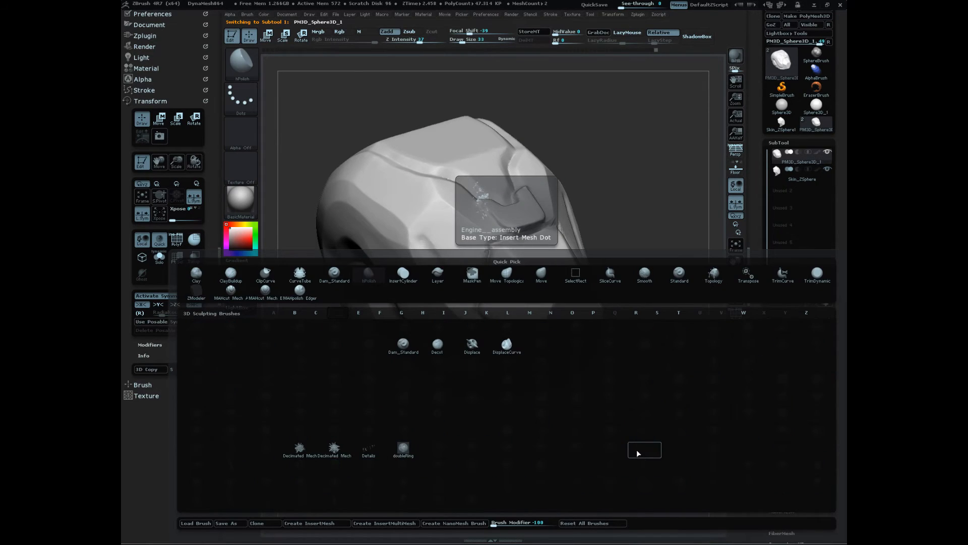
{"action": "left_click", "coordinate": [410, 353]}
{"action": "key", "text": "s"}
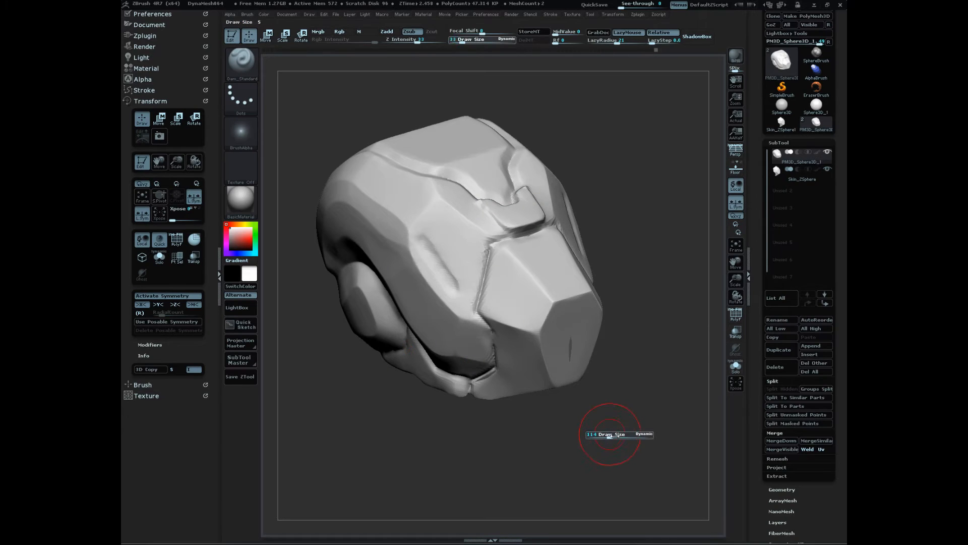
{"action": "mouse_move", "coordinate": [609, 435]}
{"action": "left_mouse_down"}
{"action": "mouse_move", "coordinate": [645, 466]}
{"action": "mouse_move", "coordinate": [671, 387]}
{"action": "left_mouse_up"}
{"action": "left_click", "coordinate": [144, 90]}
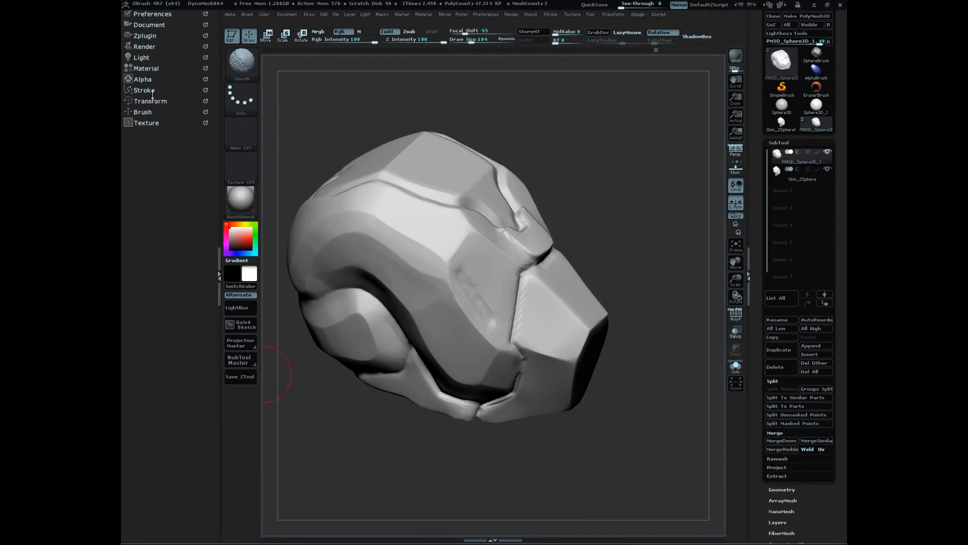
{"action": "left_click", "coordinate": [156, 226]}
- At draw size 69, carve the helmet surface inward along the chin plate's side edge and underside
{"action": "left_click_drag", "start_coordinate": [644, 373], "coordinate": [608, 368]}
{"action": "key", "text": "s"}
{"action": "left_click_drag", "start_coordinate": [539, 301], "coordinate": [533, 299]}
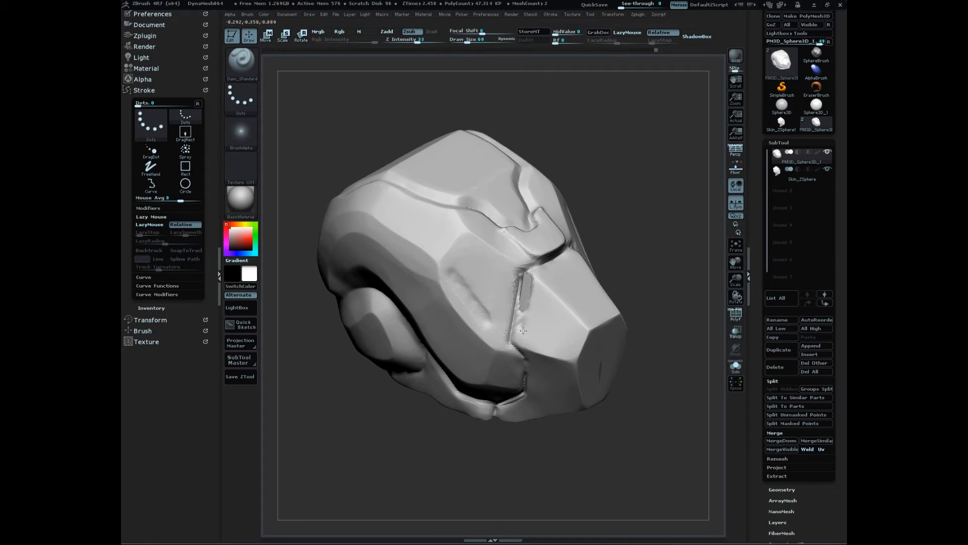
{"action": "left_click_drag", "start_coordinate": [651, 361], "coordinate": [587, 331]}
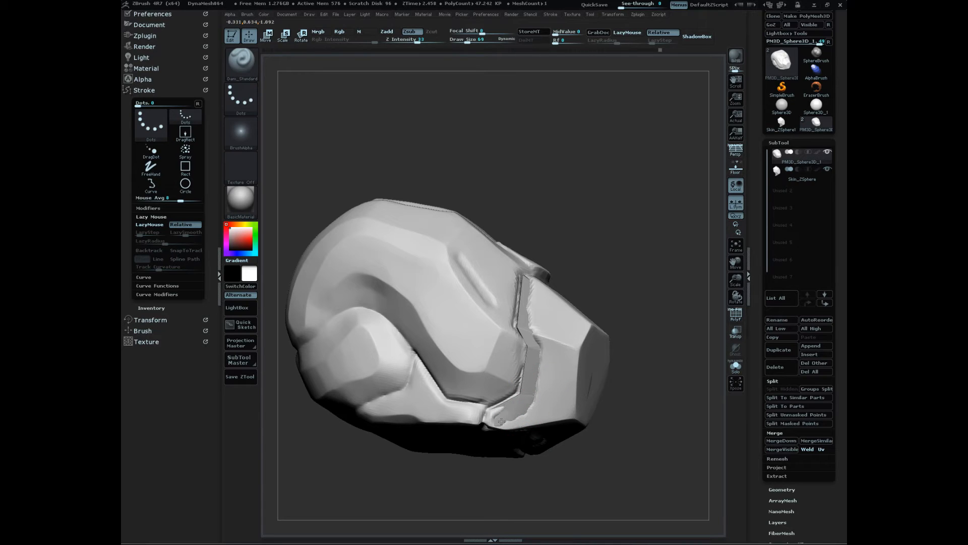
{"action": "mouse_move", "coordinate": [599, 470]}
{"action": "left_mouse_down"}
{"action": "mouse_move", "coordinate": [517, 423]}
{"action": "mouse_move", "coordinate": [509, 430]}
{"action": "left_mouse_up"}
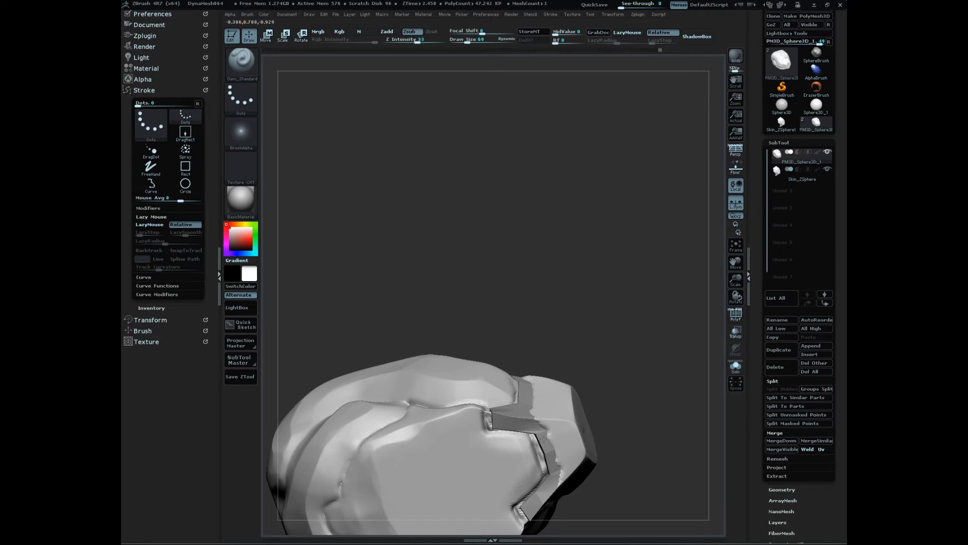
{"action": "mouse_move", "coordinate": [611, 433]}
{"action": "left_mouse_down"}
{"action": "mouse_move", "coordinate": [657, 491]}
{"action": "mouse_move", "coordinate": [611, 441]}
{"action": "left_mouse_up"}
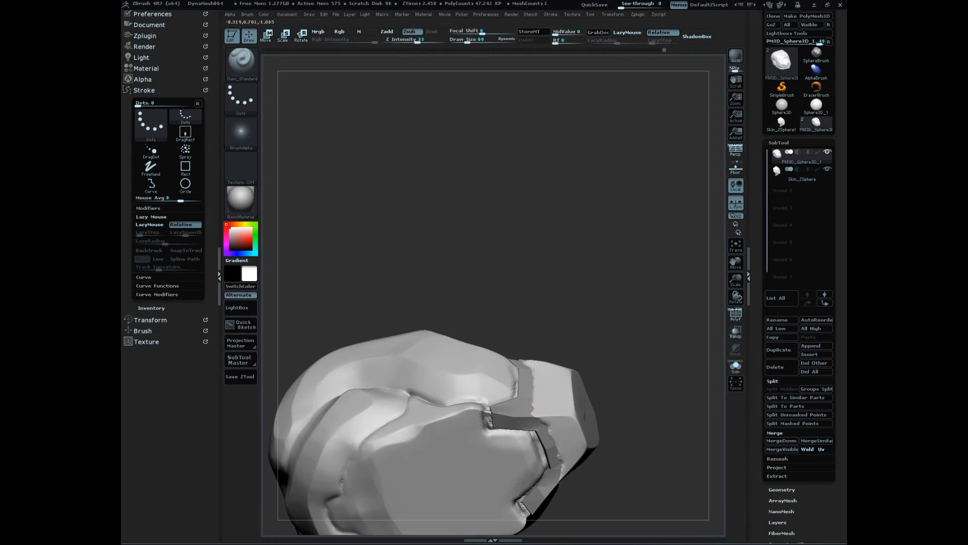
{"action": "left_click_drag", "start_coordinate": [554, 410], "coordinate": [563, 441]}
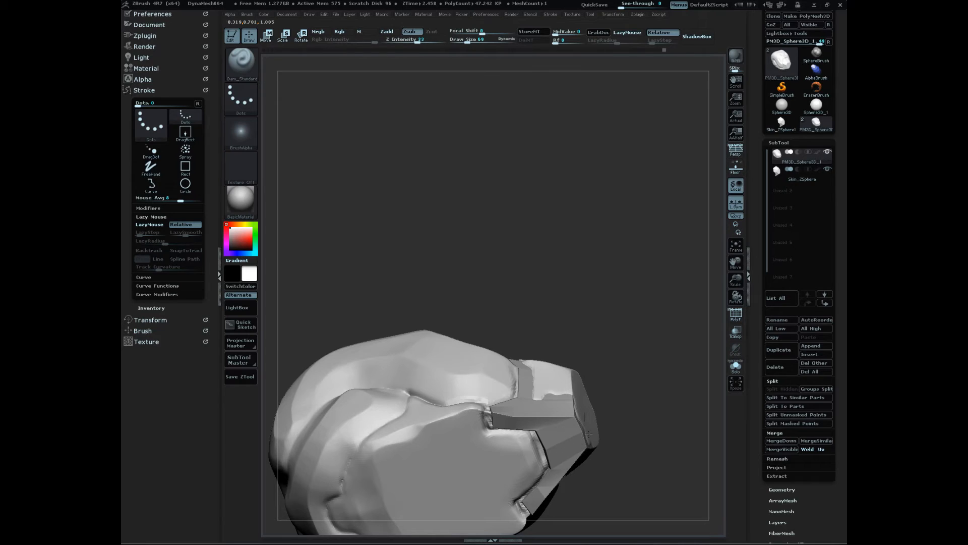
{"action": "left_click_drag", "start_coordinate": [636, 456], "coordinate": [662, 496]}
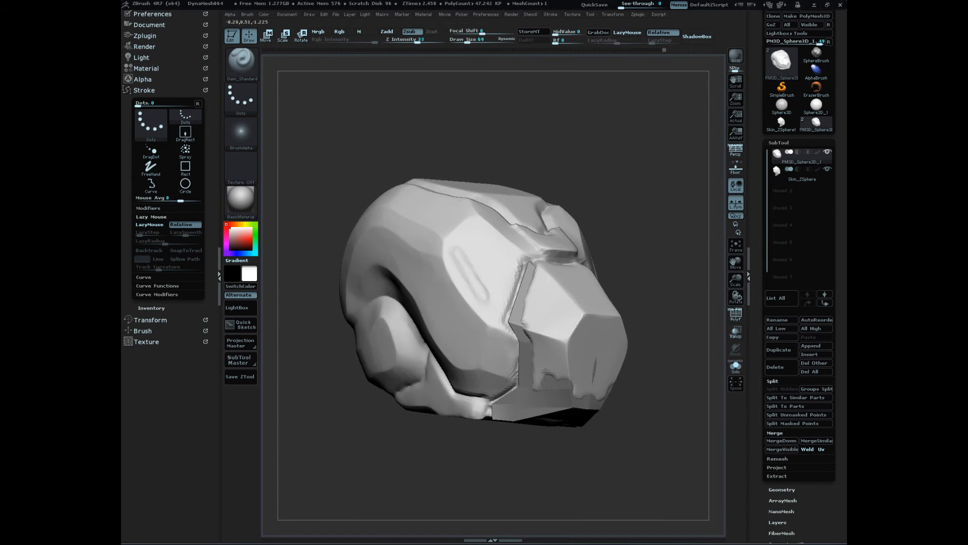
- At draw size 95, carve the helmet surface inward beneath the chin plate's side and upper faces
{"action": "key", "text": "s"}
{"action": "left_click_drag", "start_coordinate": [542, 359], "coordinate": [545, 329]}
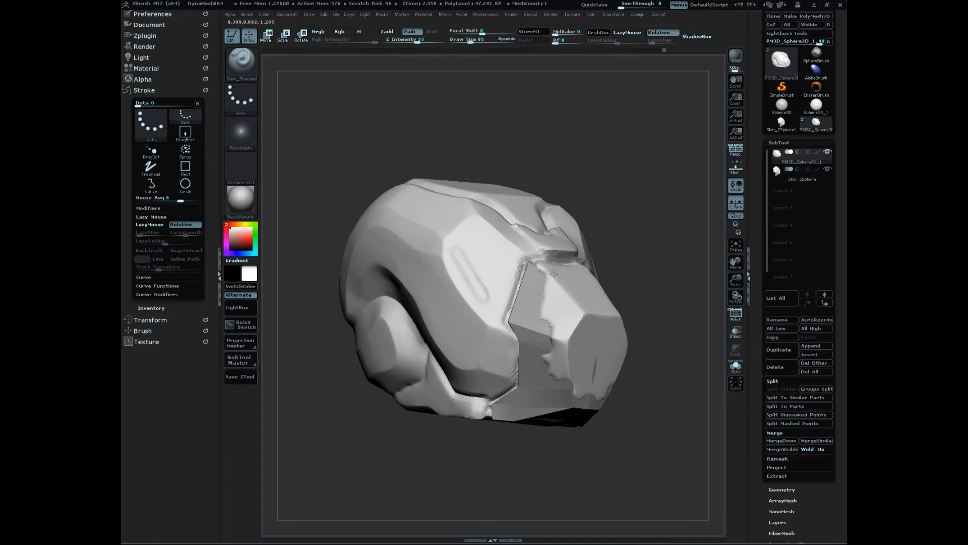
{"action": "left_click_drag", "start_coordinate": [653, 286], "coordinate": [565, 242]}
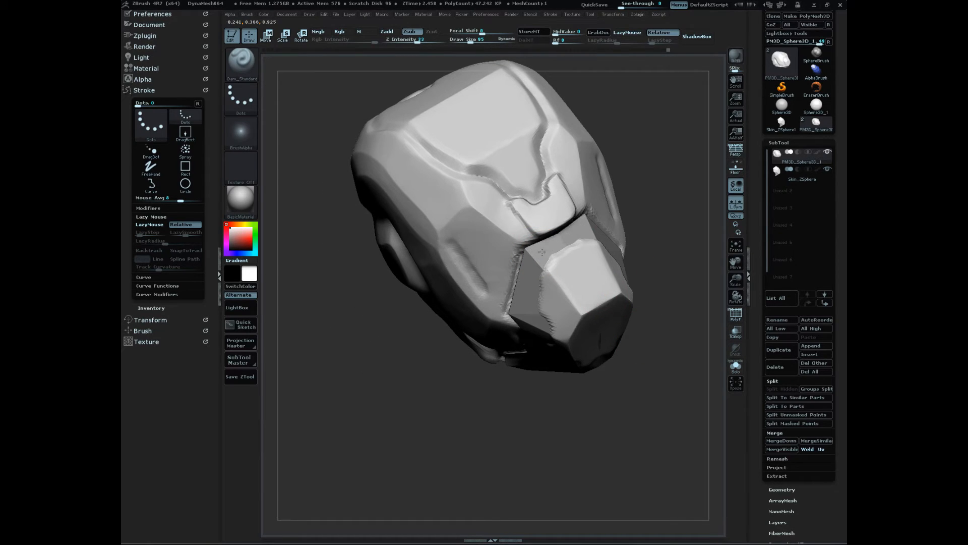
{"action": "mouse_move", "coordinate": [579, 262]}
{"action": "left_mouse_down"}
{"action": "mouse_move", "coordinate": [554, 258]}
{"action": "mouse_move", "coordinate": [559, 272]}
{"action": "left_mouse_up"}
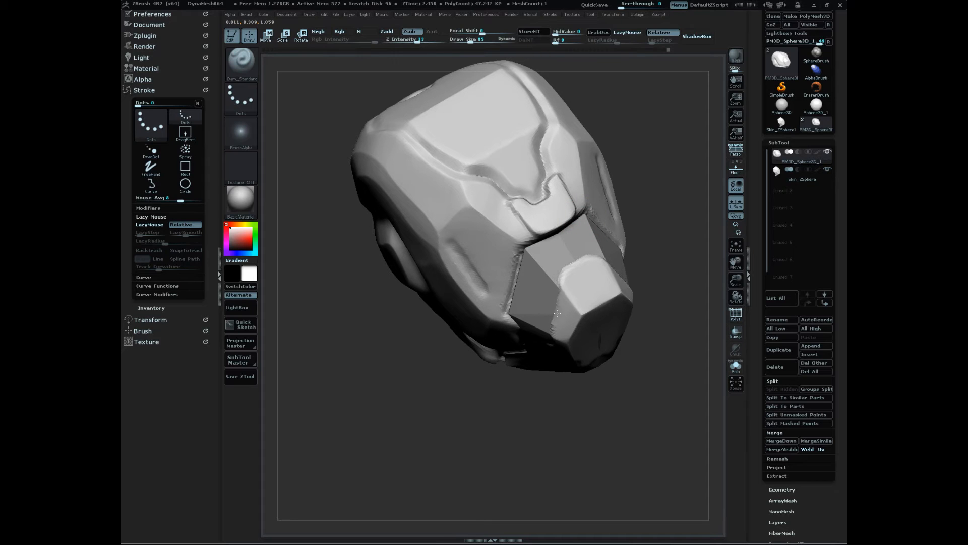
{"action": "left_click_drag", "start_coordinate": [558, 313], "coordinate": [570, 322]}
{"action": "mouse_move", "coordinate": [648, 427]}
{"action": "left_mouse_down"}
{"action": "mouse_move", "coordinate": [655, 389]}
{"action": "mouse_move", "coordinate": [657, 409]}
{"action": "left_mouse_up"}
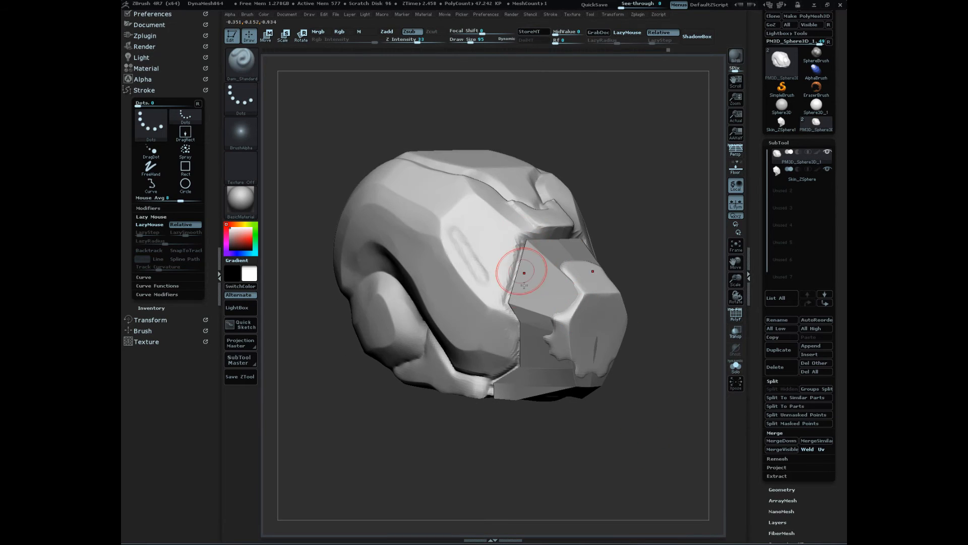
{"action": "left_click_drag", "start_coordinate": [524, 286], "coordinate": [523, 265]}
- Carve in the remaining helmet surface beneath the chin plate's lower side and front faces until the plate covers it
{"action": "mouse_move", "coordinate": [627, 479]}
{"action": "left_mouse_down"}
{"action": "mouse_move", "coordinate": [609, 476]}
{"action": "mouse_move", "coordinate": [623, 471]}
{"action": "mouse_move", "coordinate": [601, 425]}
{"action": "left_mouse_up"}
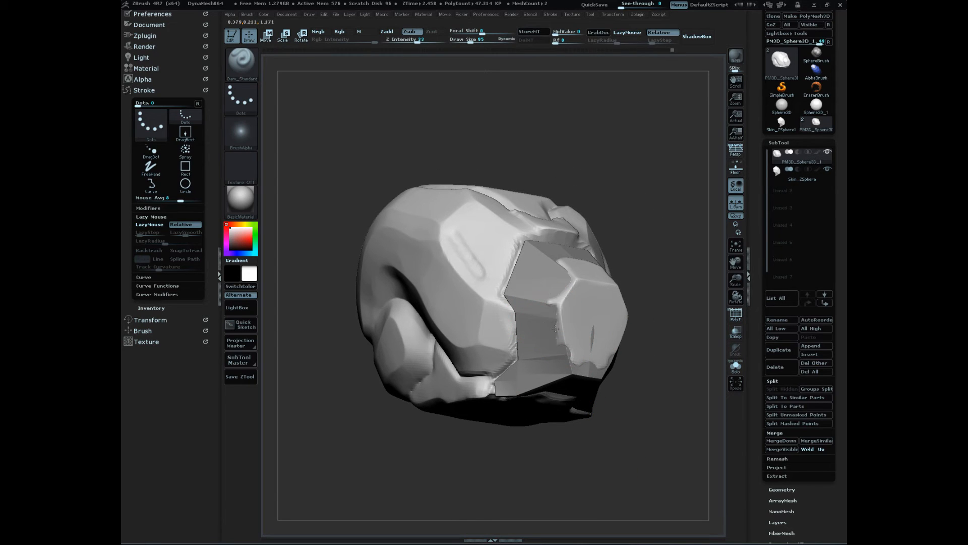
{"action": "left_click_drag", "start_coordinate": [555, 327], "coordinate": [592, 334]}
{"action": "left_click_drag", "start_coordinate": [597, 461], "coordinate": [582, 360]}
{"action": "left_click_drag", "start_coordinate": [669, 335], "coordinate": [654, 436]}
{"action": "left_click_drag", "start_coordinate": [573, 257], "coordinate": [591, 320]}
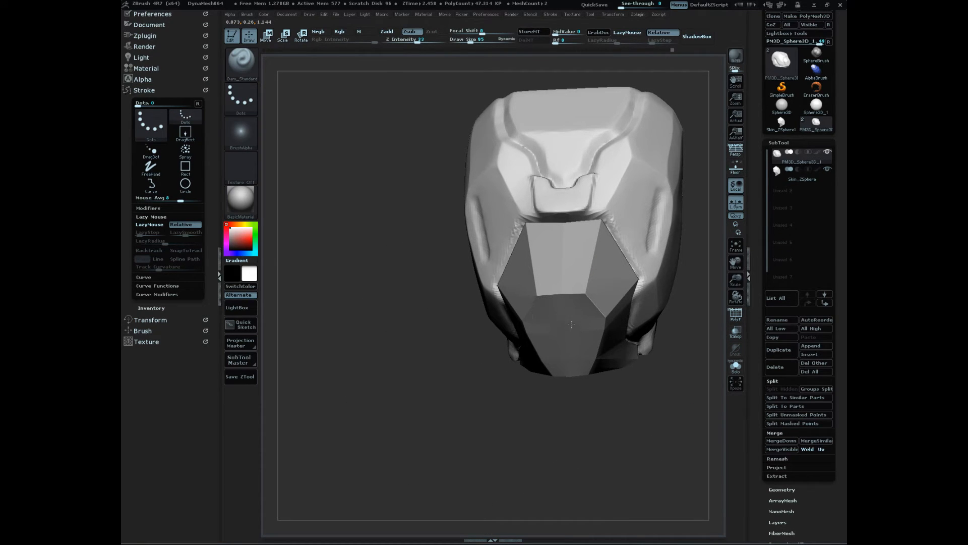
{"action": "left_click_drag", "start_coordinate": [640, 452], "coordinate": [592, 444]}
{"action": "left_click_drag", "start_coordinate": [627, 488], "coordinate": [660, 469], "text": "alt"}
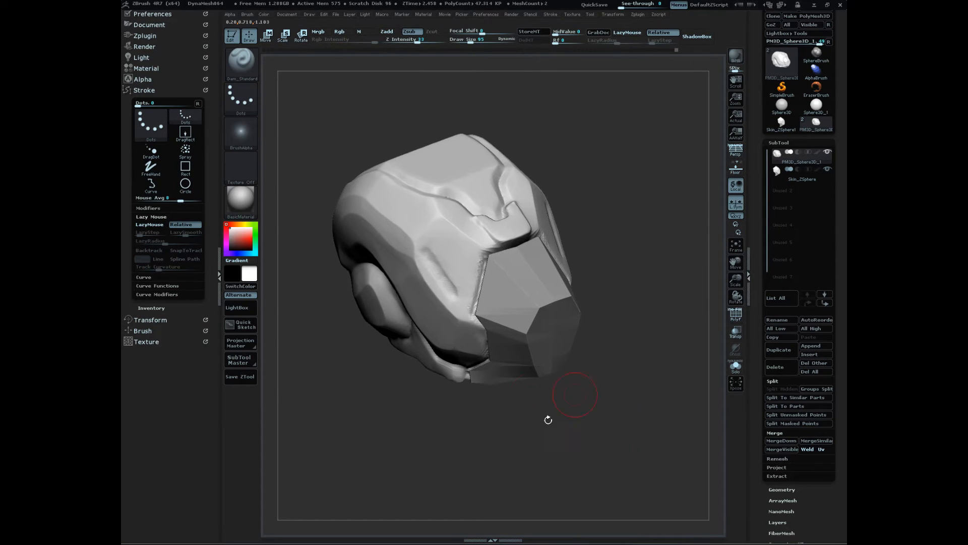
- Make Skin_ZSphere the active subtool, show its polyframe and hide the helmet subtool
{"action": "left_click", "coordinate": [818, 177]}
{"action": "left_click_drag", "start_coordinate": [629, 429], "coordinate": [638, 369]}
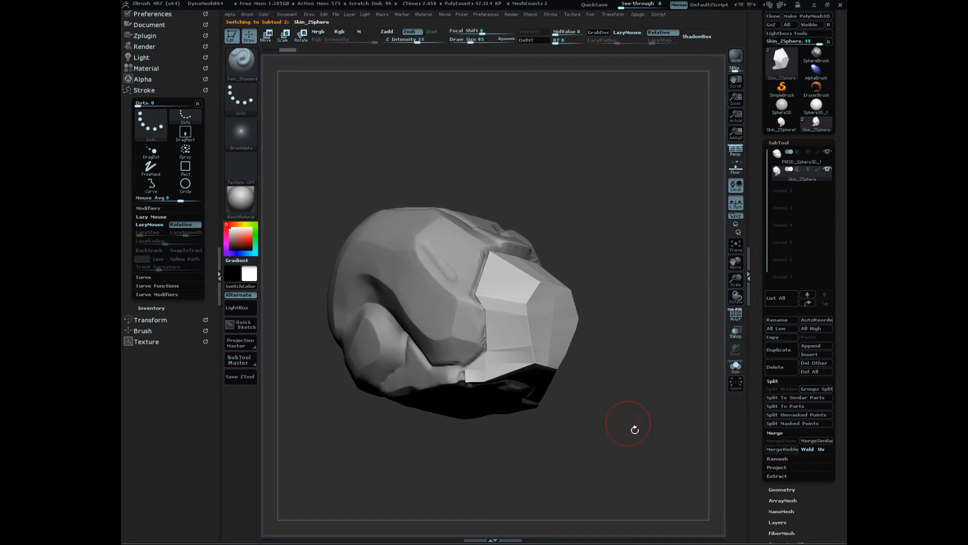
{"action": "key", "text": "shift"}
{"action": "mouse_move", "coordinate": [632, 436]}
{"action": "left_mouse_down"}
{"action": "mouse_move", "coordinate": [649, 494]}
{"action": "mouse_move", "coordinate": [612, 408]}
{"action": "mouse_move", "coordinate": [640, 512]}
{"action": "mouse_move", "coordinate": [635, 464]}
{"action": "mouse_move", "coordinate": [654, 457]}
{"action": "left_mouse_up"}
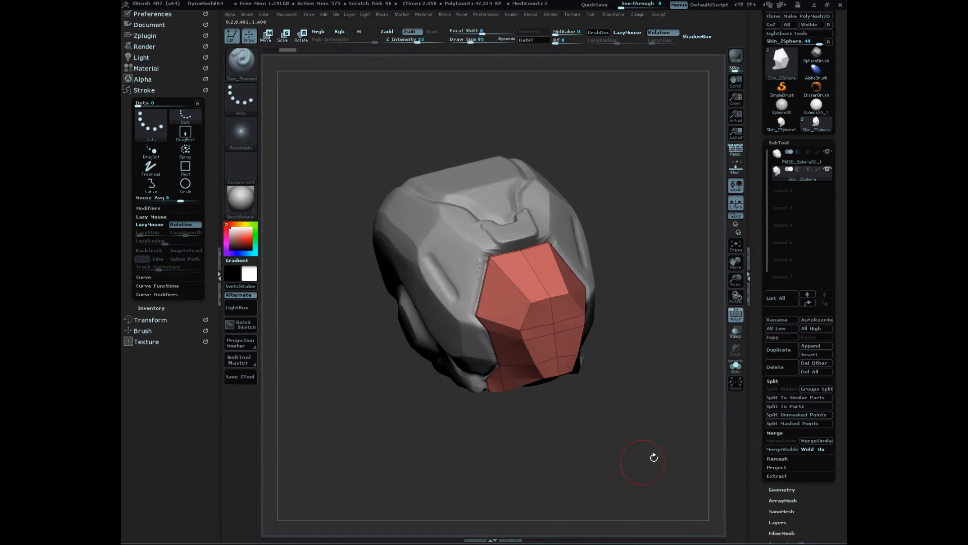
{"action": "left_click", "coordinate": [827, 170]}
{"action": "mouse_move", "coordinate": [649, 420]}
{"action": "left_mouse_down", "text": "alt"}
{"action": "mouse_move", "coordinate": [676, 458]}
{"action": "mouse_move", "coordinate": [638, 415]}
{"action": "left_mouse_up", "text": "alt"}
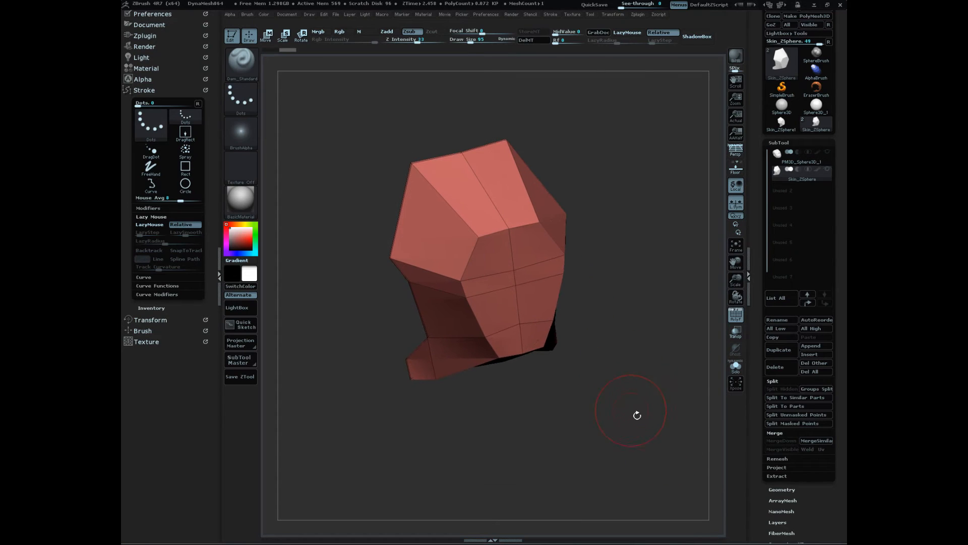
{"action": "mouse_move", "coordinate": [632, 451]}
{"action": "left_mouse_down"}
{"action": "mouse_move", "coordinate": [644, 445]}
{"action": "mouse_move", "coordinate": [672, 480]}
{"action": "mouse_move", "coordinate": [653, 480]}
{"action": "mouse_move", "coordinate": [666, 501]}
{"action": "mouse_move", "coordinate": [647, 473]}
{"action": "left_mouse_up"}
- Choose the SelectLasso brush and isolate the rim polygons along the chin plate's upper edge
{"action": "key", "text": "ctrl+shift"}
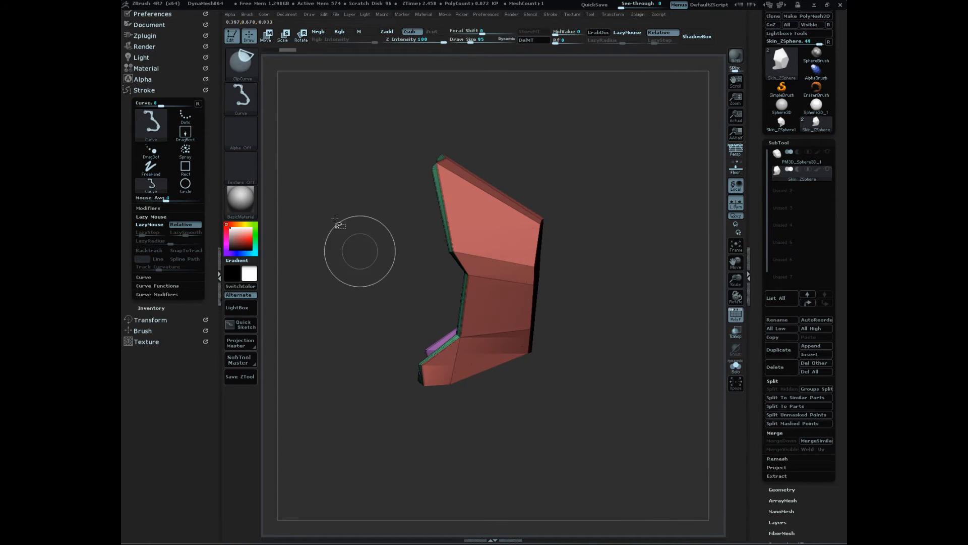
{"action": "left_click", "coordinate": [242, 62]}
{"action": "left_click", "coordinate": [369, 107]}
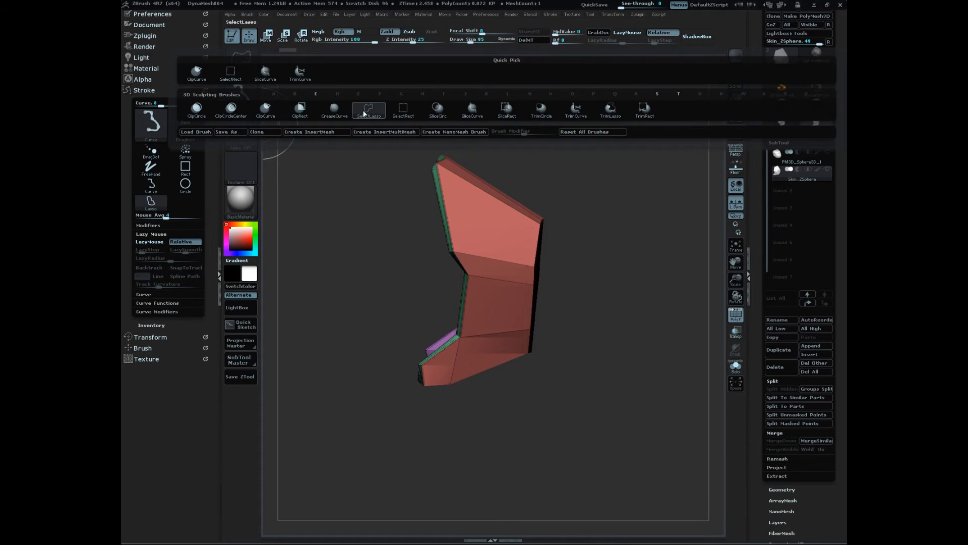
{"action": "mouse_move", "coordinate": [569, 441]}
{"action": "left_mouse_down"}
{"action": "mouse_move", "coordinate": [580, 437]}
{"action": "mouse_move", "coordinate": [581, 478]}
{"action": "mouse_move", "coordinate": [574, 456]}
{"action": "left_mouse_up"}
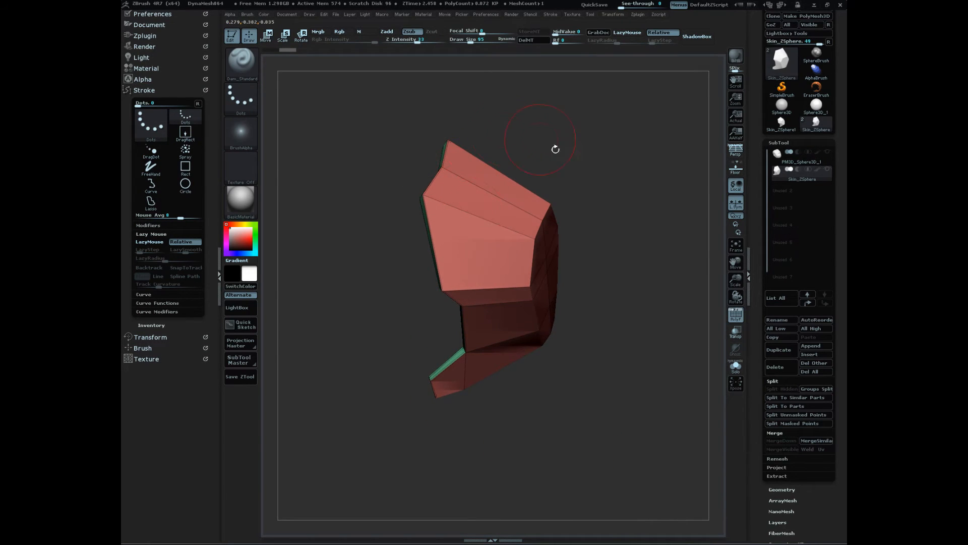
{"action": "left_click_drag", "start_coordinate": [556, 149], "coordinate": [575, 157]}
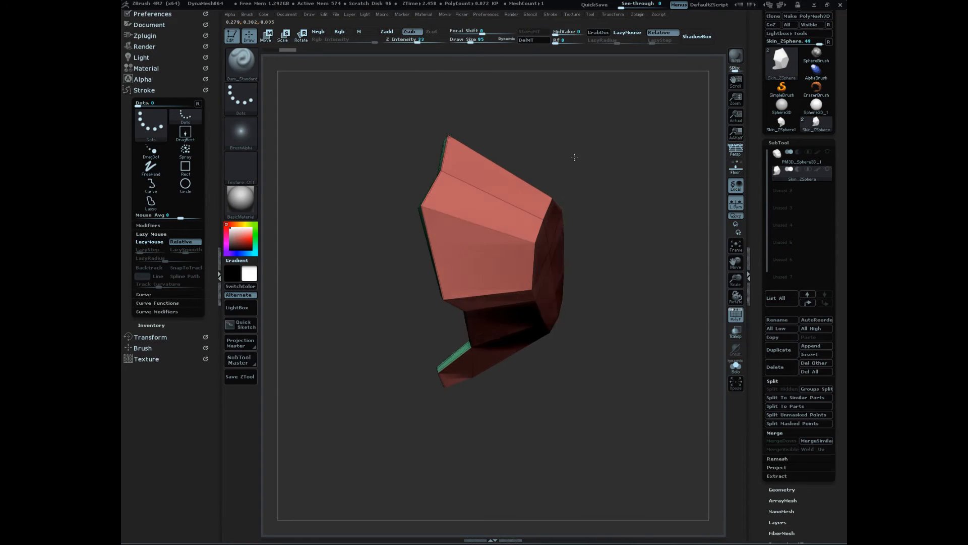
{"action": "mouse_move", "coordinate": [372, 206]}
{"action": "left_mouse_down", "text": "ctrl+shift"}
{"action": "mouse_move", "coordinate": [373, 97]}
{"action": "mouse_move", "coordinate": [413, 155]}
{"action": "left_mouse_up", "text": "ctrl+shift"}
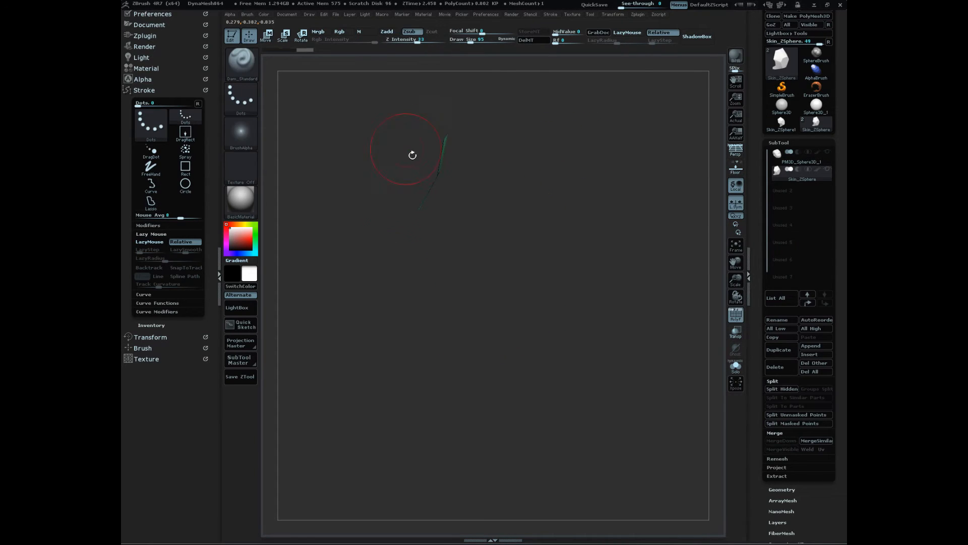
- Crease the edges of the isolated rim polygons
{"action": "left_click_drag", "start_coordinate": [610, 241], "coordinate": [594, 350]}
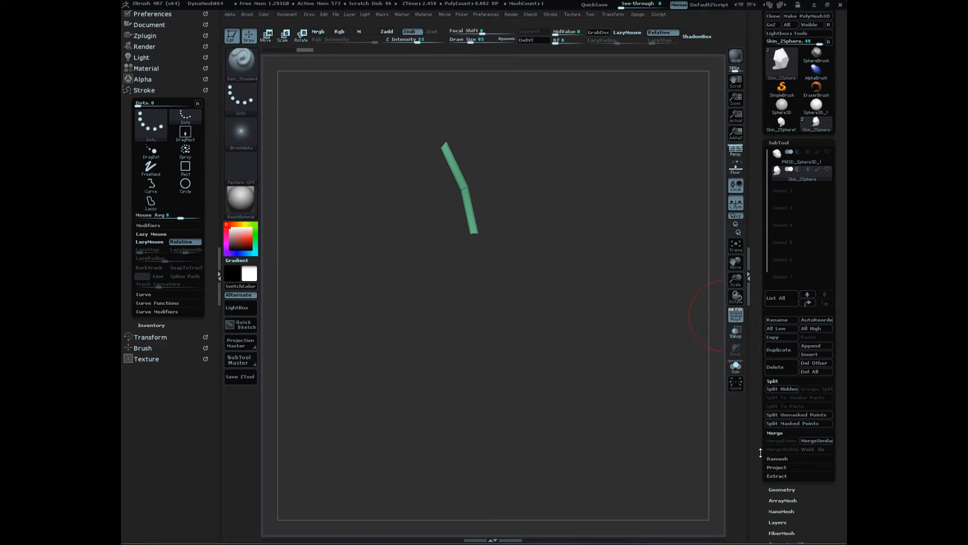
{"action": "left_click_drag", "start_coordinate": [761, 460], "coordinate": [760, 419]}
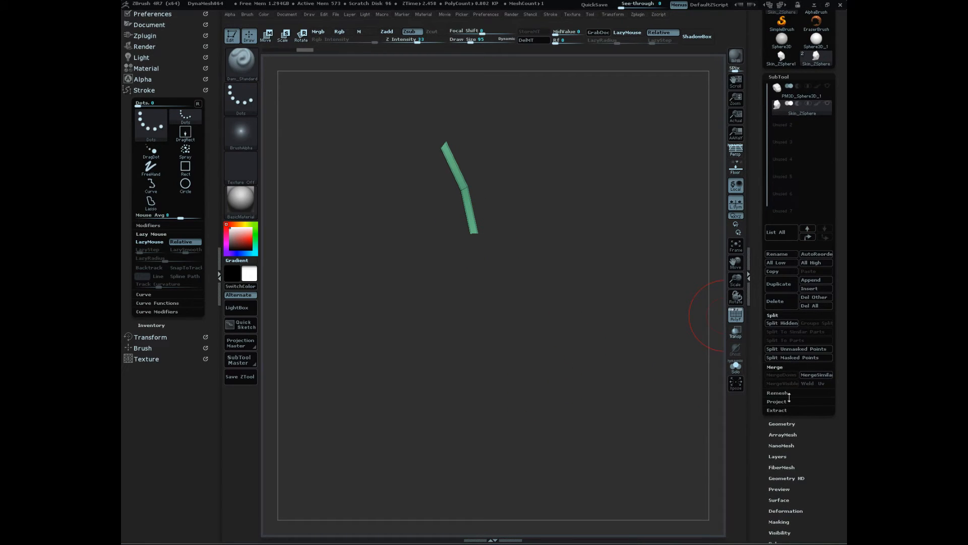
{"action": "left_click", "coordinate": [790, 424]}
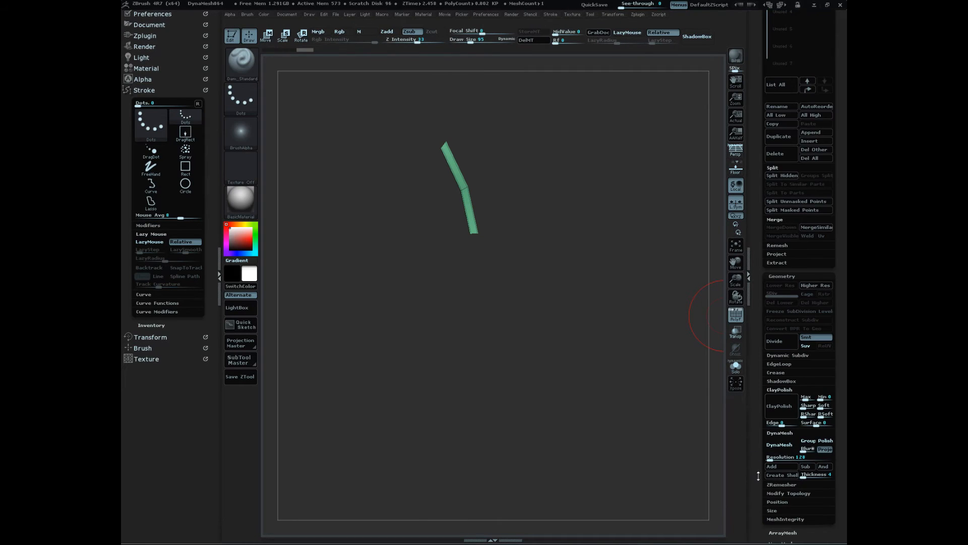
{"action": "left_click_drag", "start_coordinate": [758, 476], "coordinate": [758, 438]}
{"action": "left_click", "coordinate": [776, 334]}
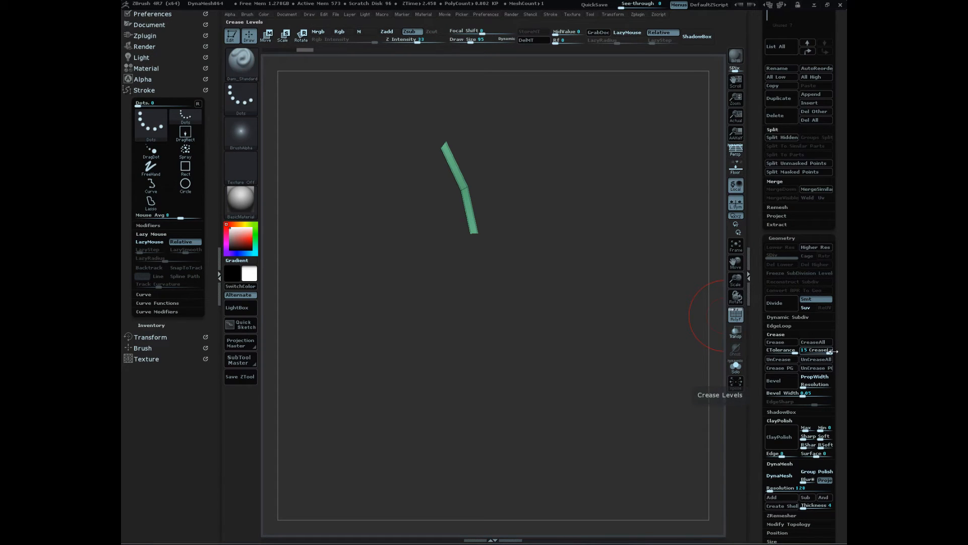
{"action": "left_click", "coordinate": [785, 344]}
- Show the whole chin plate, subdivide it twice to check the creasing, and return to its lowest subdivision level
{"action": "mouse_move", "coordinate": [617, 456]}
{"action": "left_mouse_down"}
{"action": "mouse_move", "coordinate": [612, 429]}
{"action": "mouse_move", "coordinate": [642, 447]}
{"action": "mouse_move", "coordinate": [638, 433]}
{"action": "mouse_move", "coordinate": [627, 454]}
{"action": "mouse_move", "coordinate": [642, 438]}
{"action": "mouse_move", "coordinate": [632, 483]}
{"action": "mouse_move", "coordinate": [670, 488]}
{"action": "mouse_move", "coordinate": [648, 442]}
{"action": "mouse_move", "coordinate": [649, 462]}
{"action": "mouse_move", "coordinate": [646, 455]}
{"action": "mouse_move", "coordinate": [673, 441]}
{"action": "mouse_move", "coordinate": [665, 462]}
{"action": "mouse_move", "coordinate": [647, 473]}
{"action": "mouse_move", "coordinate": [651, 422]}
{"action": "mouse_move", "coordinate": [662, 472]}
{"action": "mouse_move", "coordinate": [655, 466]}
{"action": "left_mouse_up"}
{"action": "key", "text": "ctrl+d"}
{"action": "key", "text": "ctrl+d"}
{"action": "mouse_move", "coordinate": [664, 456]}
{"action": "left_mouse_down"}
{"action": "mouse_move", "coordinate": [677, 487]}
{"action": "mouse_move", "coordinate": [653, 433]}
{"action": "mouse_move", "coordinate": [655, 462]}
{"action": "left_mouse_up"}
{"action": "key", "text": "shift+d"}
{"action": "key", "text": "shift+d"}
- Undo the last changes to the chin plate and examine its inner faces and rim up close
{"action": "key", "text": "ctrl"}
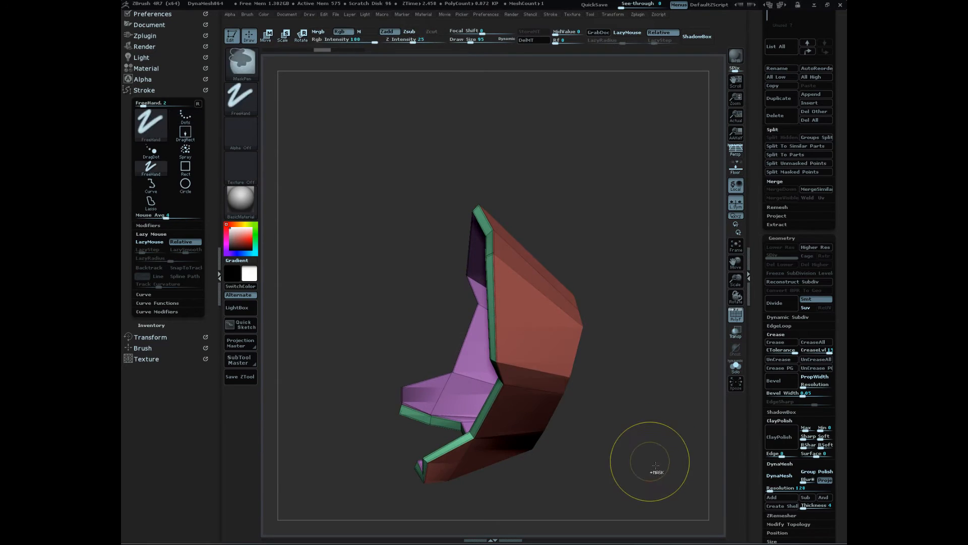
{"action": "key", "text": "ctrl+z"}
{"action": "key", "text": "ctrl+z"}
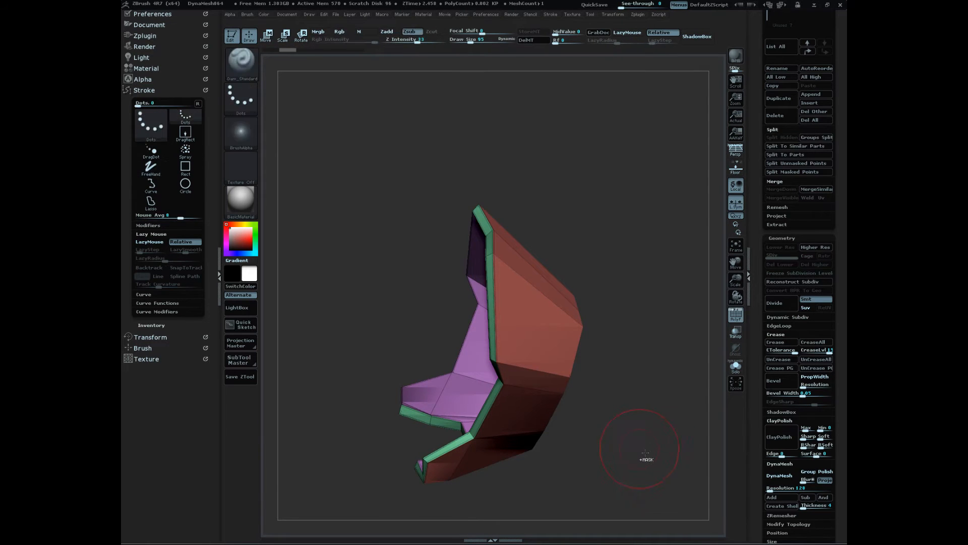
{"action": "mouse_move", "coordinate": [645, 453]}
{"action": "left_mouse_down"}
{"action": "mouse_move", "coordinate": [653, 461]}
{"action": "mouse_move", "coordinate": [625, 496]}
{"action": "mouse_move", "coordinate": [674, 463]}
{"action": "mouse_move", "coordinate": [666, 480]}
{"action": "left_mouse_up"}
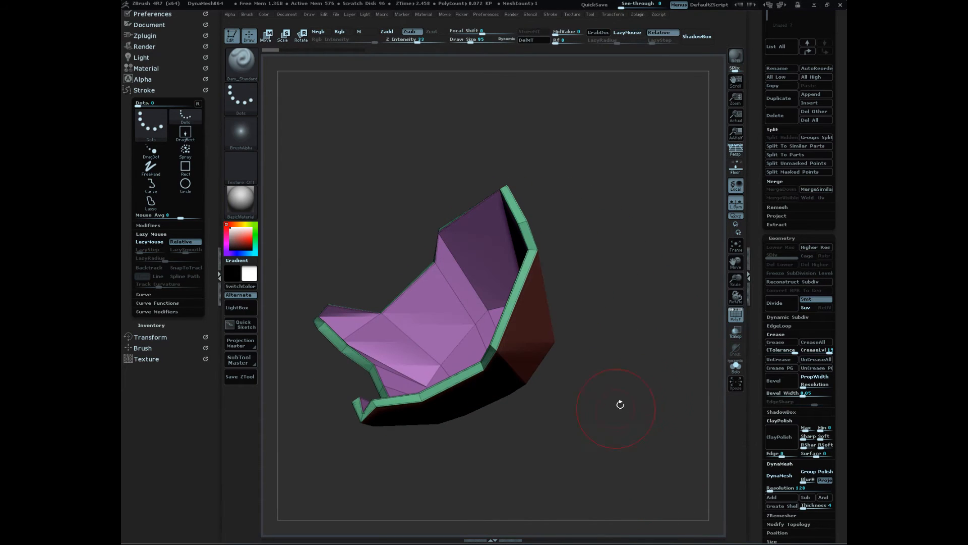
{"action": "left_click_drag", "start_coordinate": [619, 377], "coordinate": [668, 424], "text": "alt"}
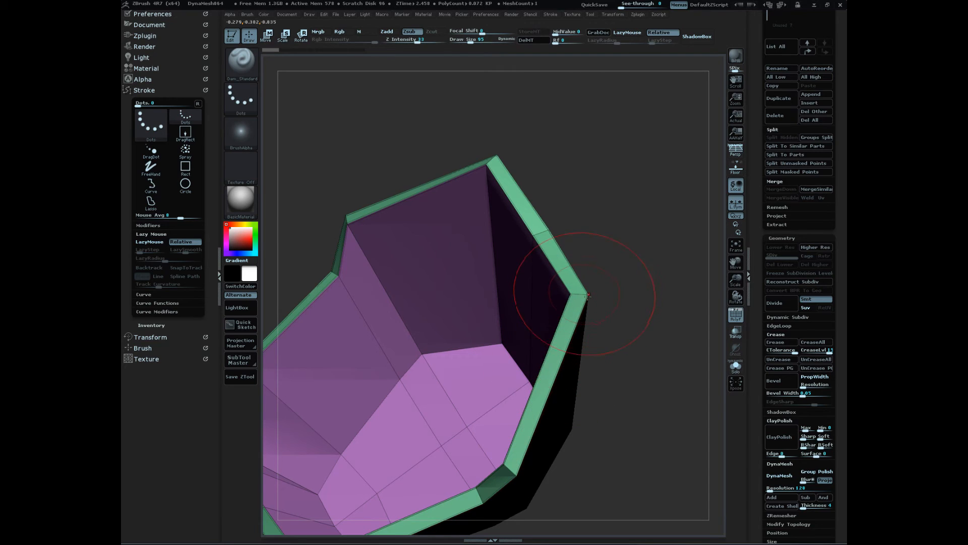
- Inspect the chin plate's rim and inner faces, subdivide the plate twice to check its smoothing, and return to the lowest subdivision level
{"action": "left_click_drag", "start_coordinate": [622, 291], "coordinate": [528, 291], "text": "alt"}
{"action": "left_click_drag", "start_coordinate": [588, 292], "coordinate": [648, 429], "text": "alt"}
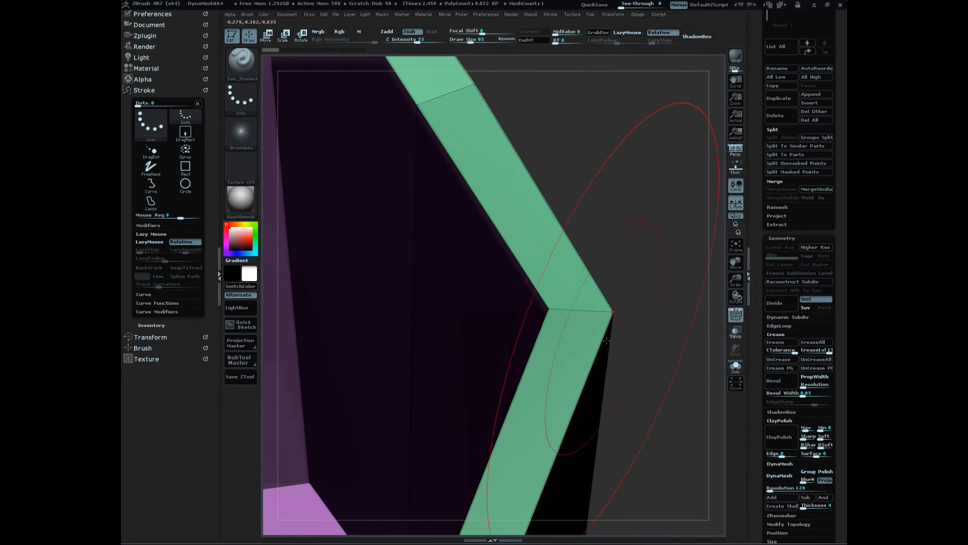
{"action": "left_click_drag", "start_coordinate": [638, 287], "coordinate": [701, 355]}
{"action": "left_click_drag", "start_coordinate": [566, 328], "coordinate": [598, 259]}
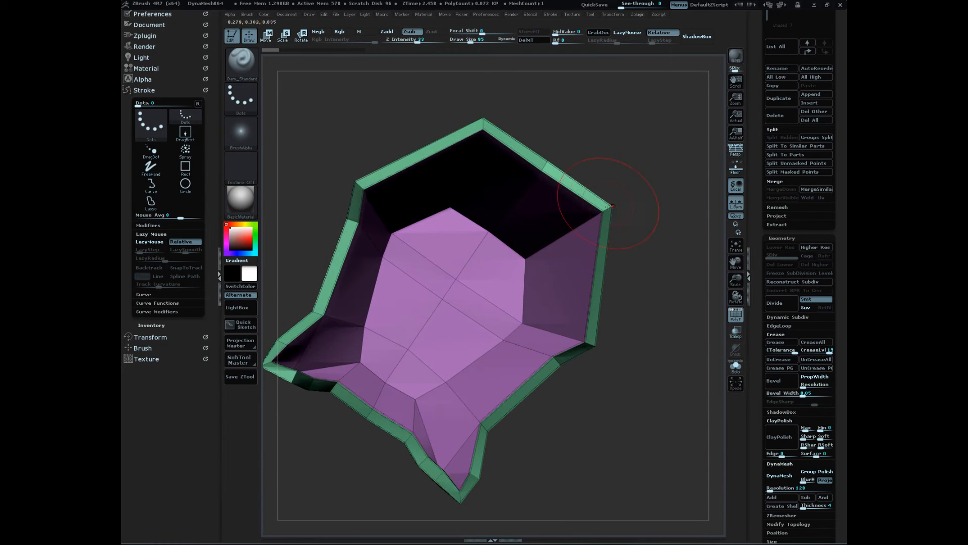
{"action": "left_click_drag", "start_coordinate": [647, 373], "coordinate": [634, 431]}
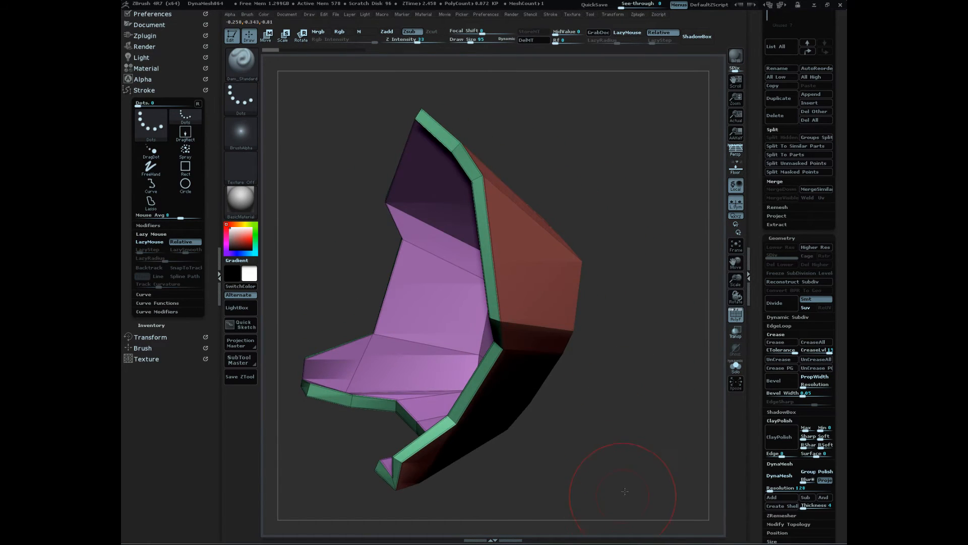
{"action": "left_click_drag", "start_coordinate": [625, 491], "coordinate": [624, 493], "text": "shift"}
{"action": "key", "text": "ctrl+d"}
{"action": "mouse_move", "coordinate": [632, 446]}
{"action": "left_mouse_down"}
{"action": "mouse_move", "coordinate": [612, 448]}
{"action": "mouse_move", "coordinate": [628, 463]}
{"action": "left_mouse_up"}
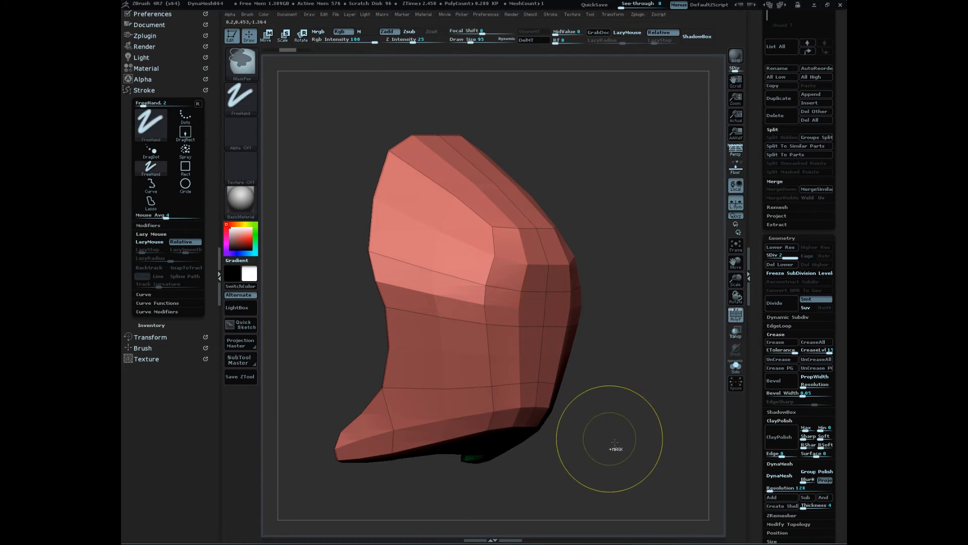
{"action": "key", "text": "ctrl+d"}
{"action": "mouse_move", "coordinate": [622, 467]}
{"action": "left_mouse_down"}
{"action": "mouse_move", "coordinate": [648, 454]}
{"action": "mouse_move", "coordinate": [665, 464]}
{"action": "mouse_move", "coordinate": [642, 477]}
{"action": "mouse_move", "coordinate": [663, 480]}
{"action": "mouse_move", "coordinate": [636, 459]}
{"action": "mouse_move", "coordinate": [634, 490]}
{"action": "mouse_move", "coordinate": [649, 465]}
{"action": "mouse_move", "coordinate": [635, 469]}
{"action": "mouse_move", "coordinate": [643, 443]}
{"action": "mouse_move", "coordinate": [616, 444]}
{"action": "mouse_move", "coordinate": [630, 416]}
{"action": "mouse_move", "coordinate": [614, 402]}
{"action": "left_mouse_up"}
{"action": "key", "text": "shift+d"}
{"action": "key", "text": "shift+d"}
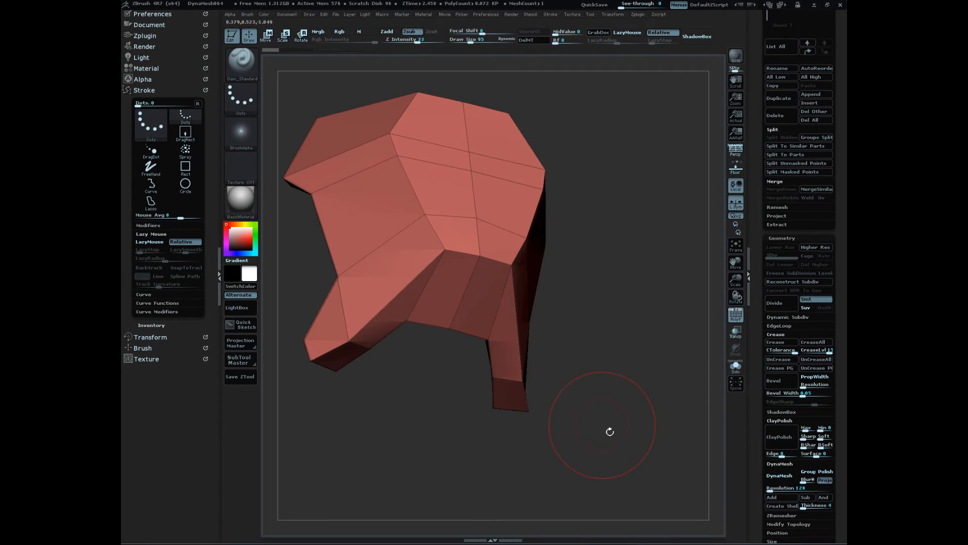
- Choose the ZModeler brush, reduce the draw size to 19, and set its edge action to Crease
{"action": "key", "text": "b"}
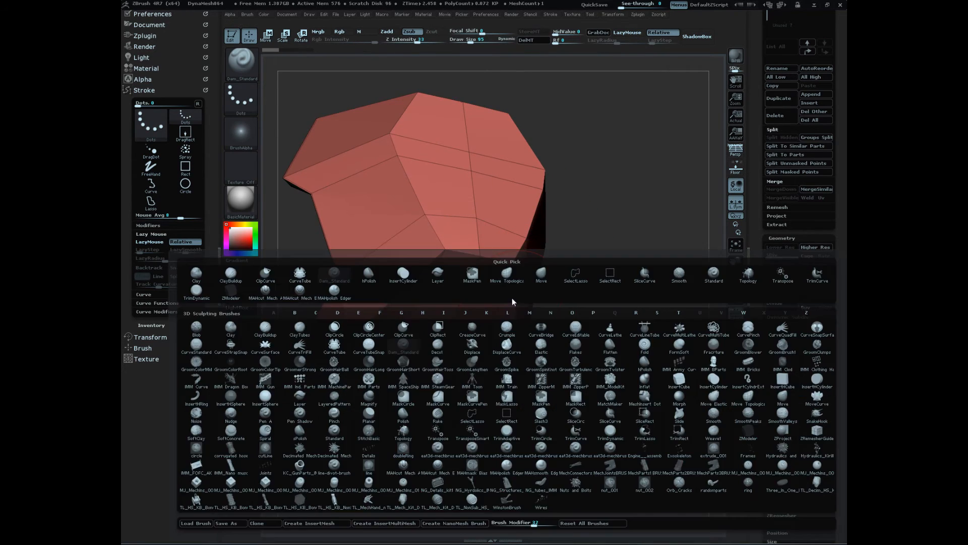
{"action": "key", "text": "z"}
{"action": "left_click", "coordinate": [755, 435]}
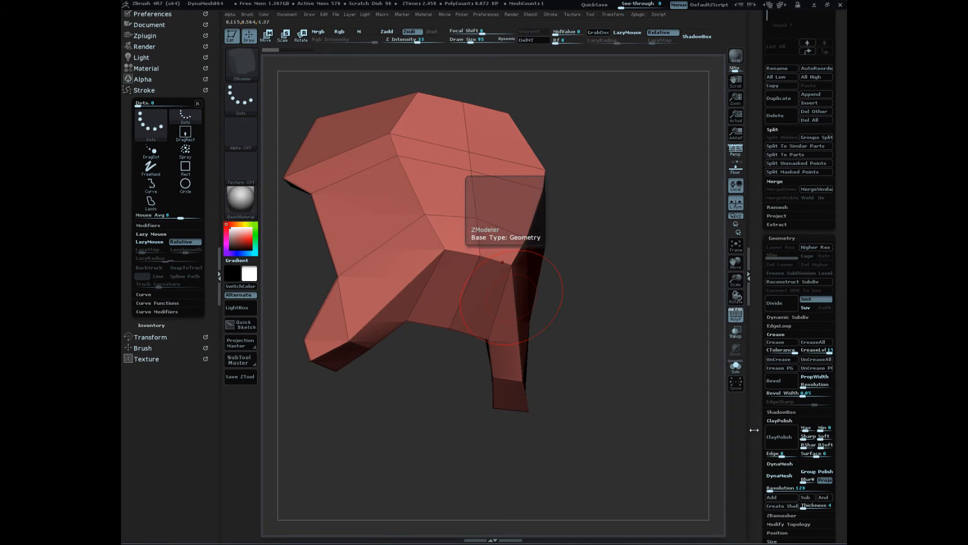
{"action": "left_click_drag", "start_coordinate": [605, 395], "coordinate": [673, 482]}
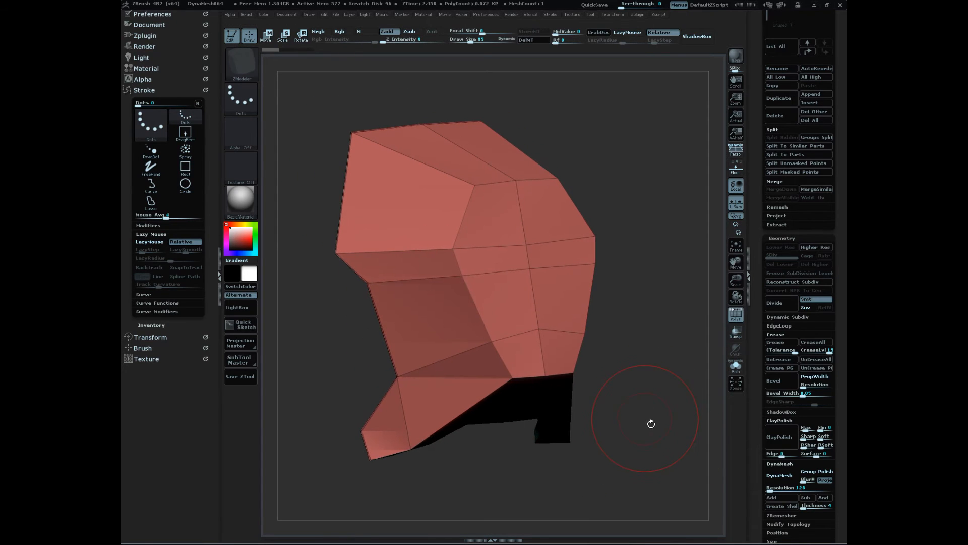
{"action": "key", "text": "s"}
{"action": "mouse_move", "coordinate": [637, 421]}
{"action": "left_mouse_down"}
{"action": "mouse_move", "coordinate": [657, 432]}
{"action": "mouse_move", "coordinate": [672, 467]}
{"action": "mouse_move", "coordinate": [668, 458]}
{"action": "left_mouse_up"}
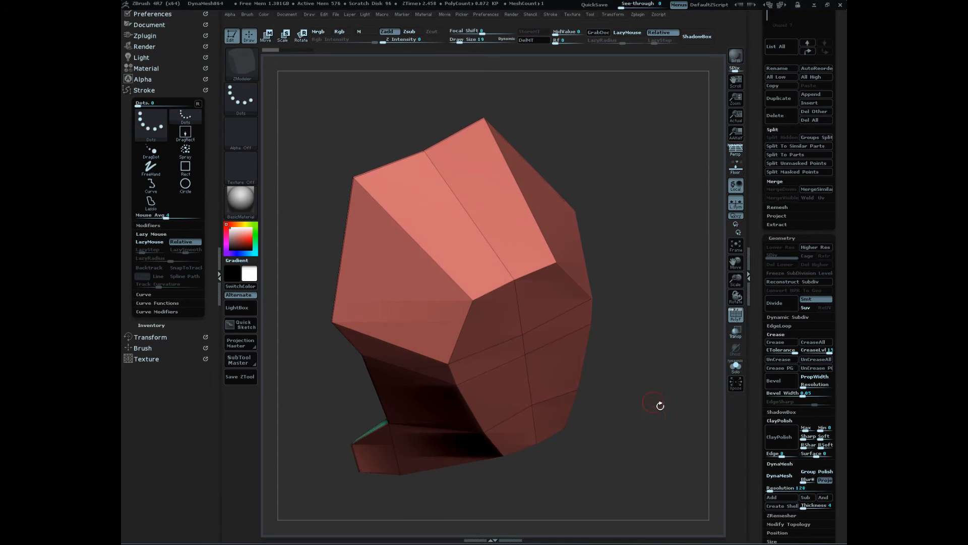
{"action": "left_click_drag", "start_coordinate": [659, 404], "coordinate": [657, 428], "text": "alt"}
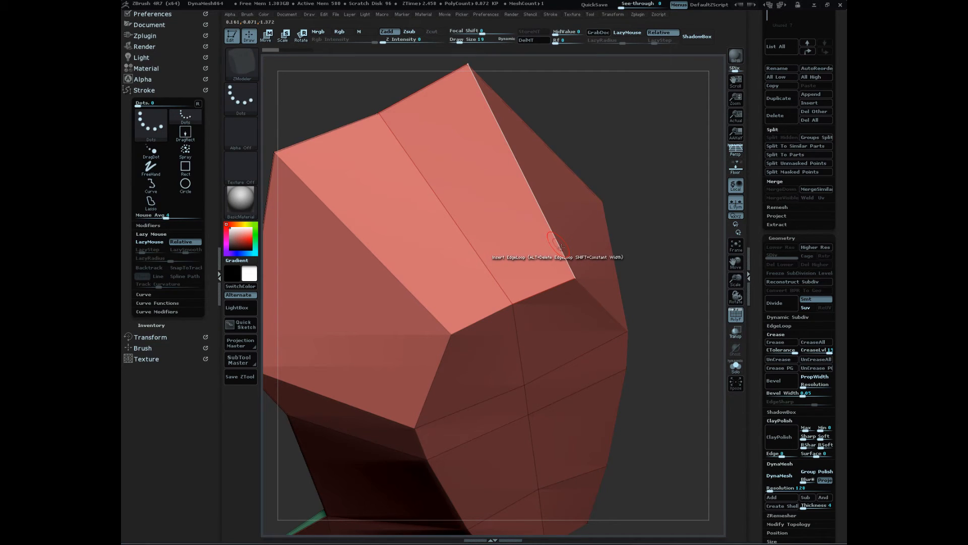
{"action": "key", "text": "space"}
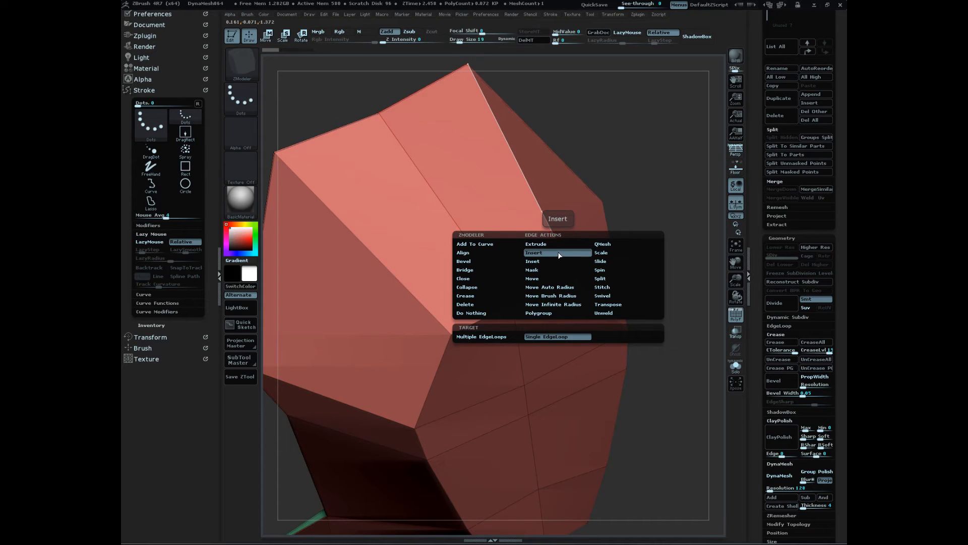
{"action": "left_click", "coordinate": [486, 298]}
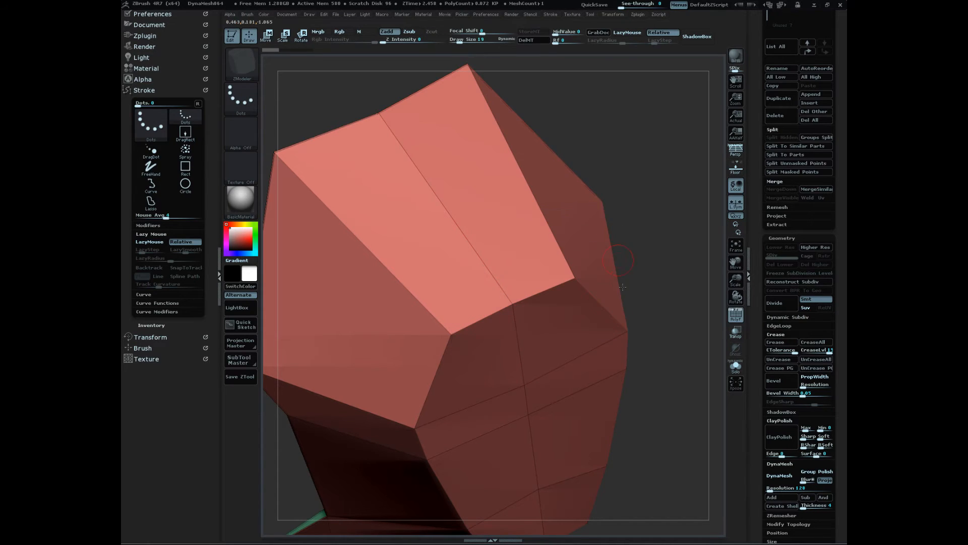
- Face the chin plate from the front and check the X symmetry setting in the transform options
{"action": "left_click_drag", "start_coordinate": [667, 208], "coordinate": [677, 235]}
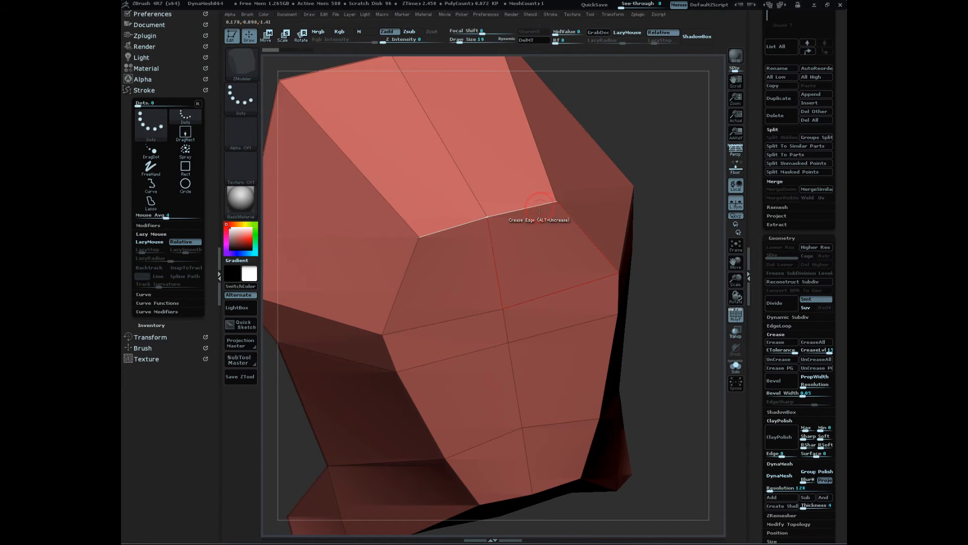
{"action": "left_click_drag", "start_coordinate": [673, 383], "coordinate": [686, 418]}
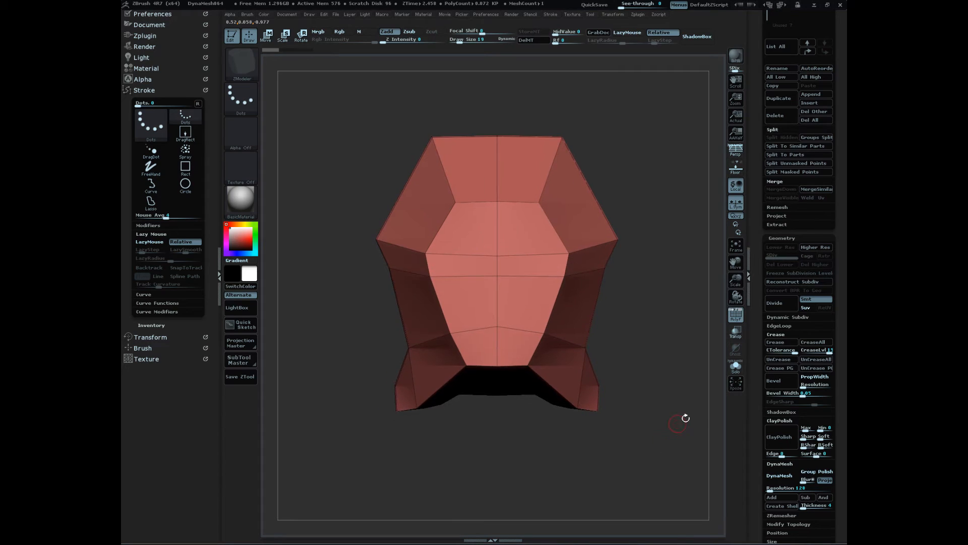
{"action": "left_click", "coordinate": [152, 90]}
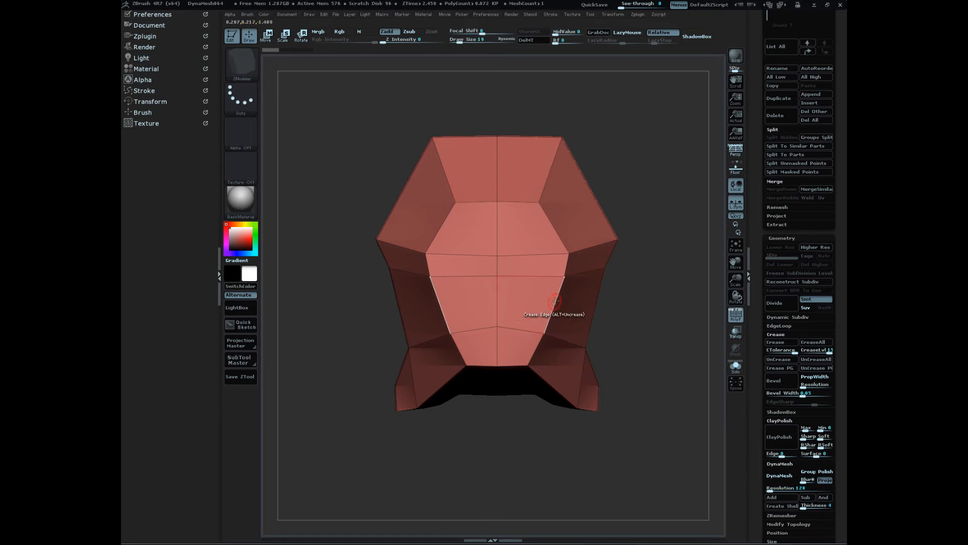
{"action": "left_click", "coordinate": [160, 102]}
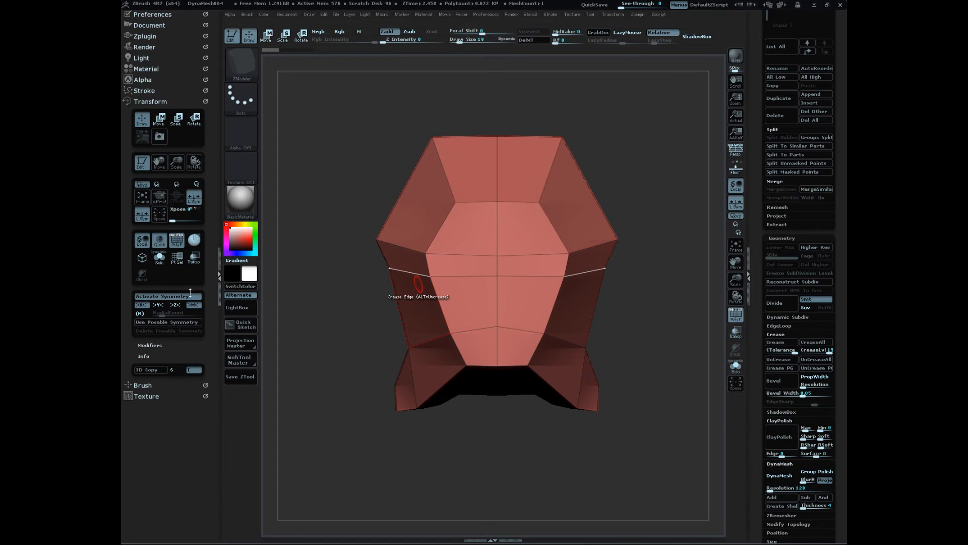
{"action": "key", "text": "shift"}
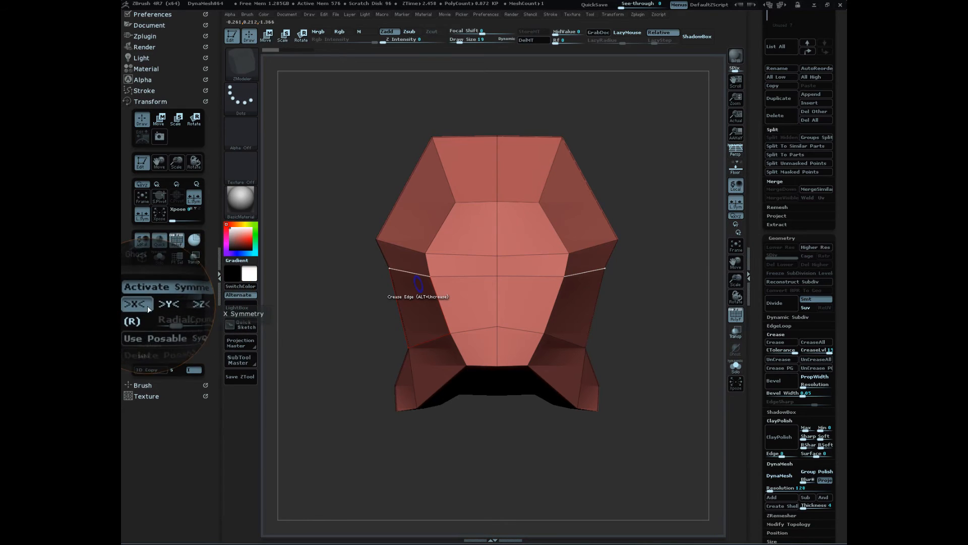
{"action": "key", "text": "shift"}
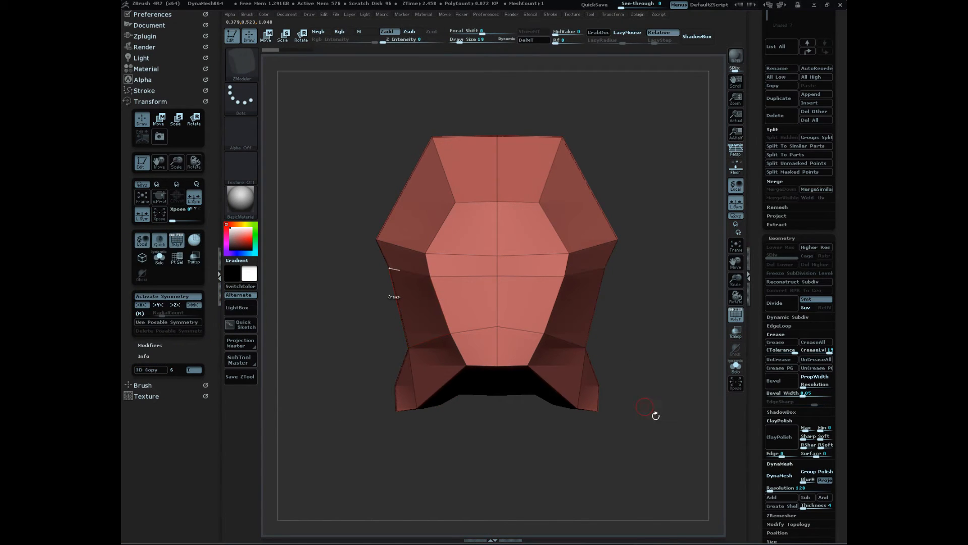
- Set the crease target to EdgeLoop Complete and crease the loop through the front face's upper edge
{"action": "left_click_drag", "start_coordinate": [655, 413], "coordinate": [665, 457]}
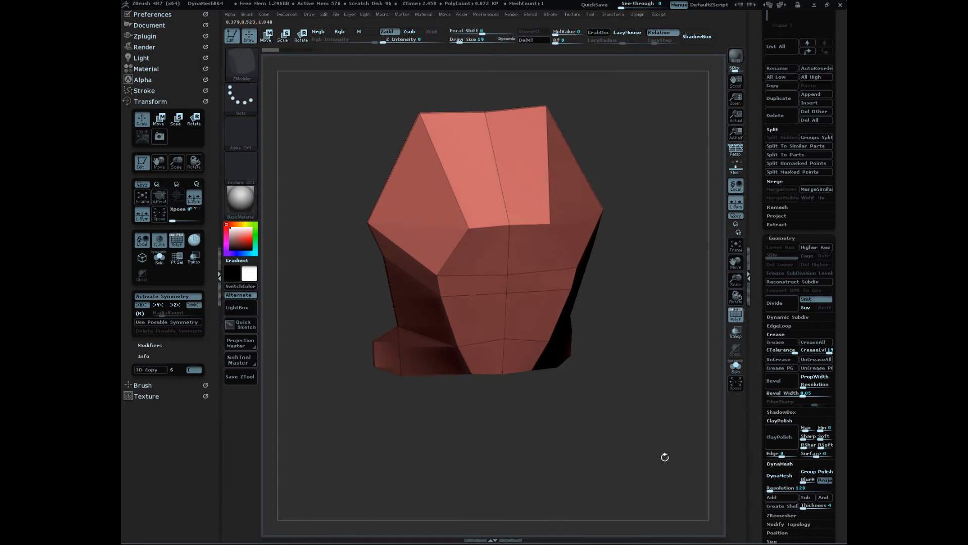
{"action": "left_click_drag", "start_coordinate": [658, 396], "coordinate": [659, 439], "text": "alt"}
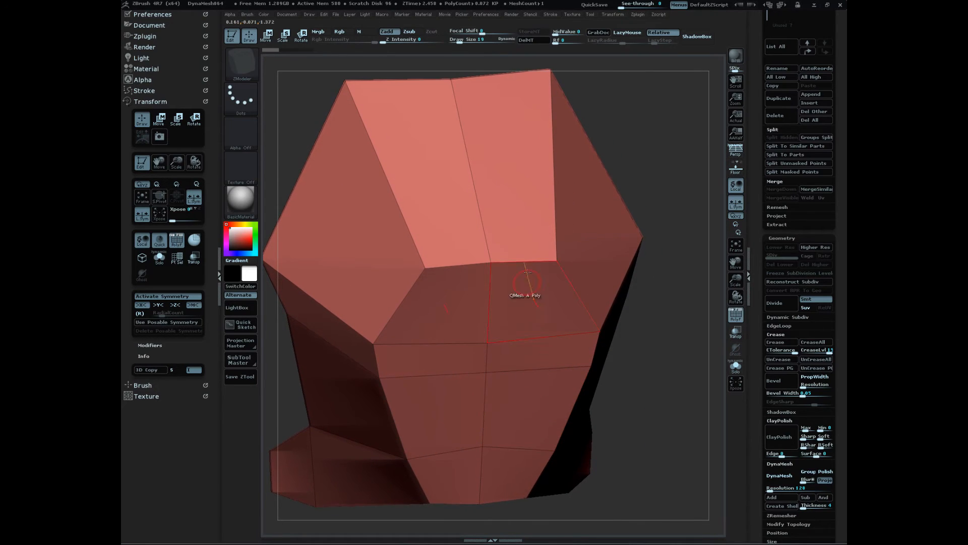
{"action": "key", "text": "space"}
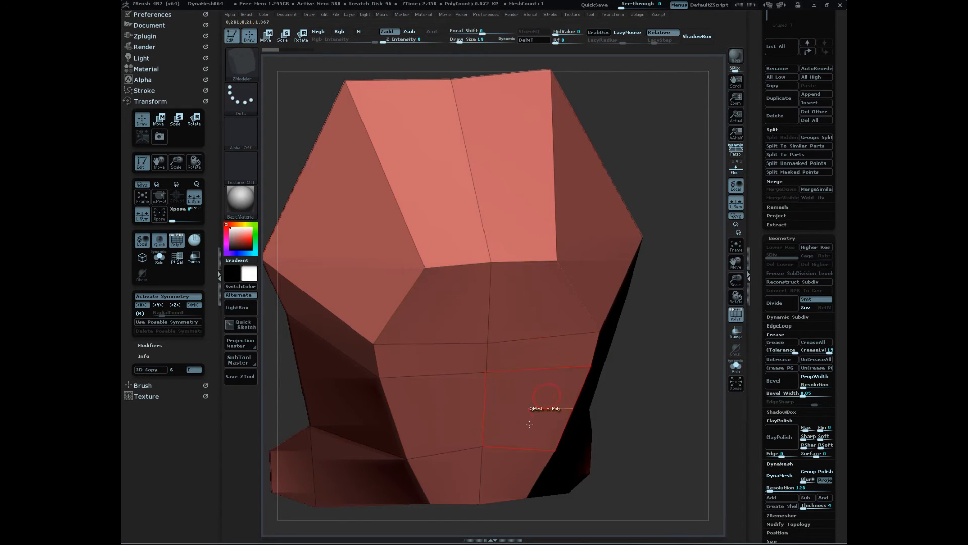
{"action": "left_click_drag", "start_coordinate": [653, 375], "coordinate": [612, 370]}
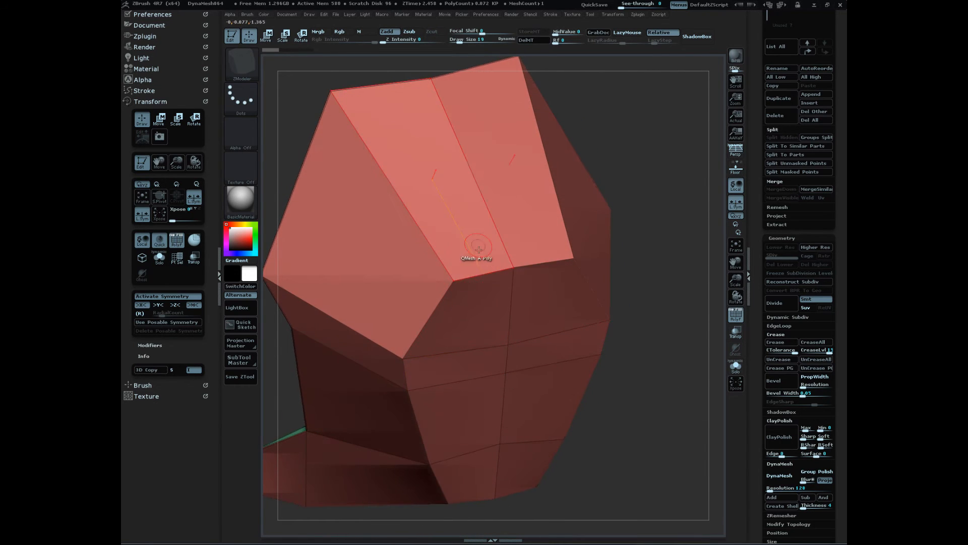
{"action": "key", "text": "space"}
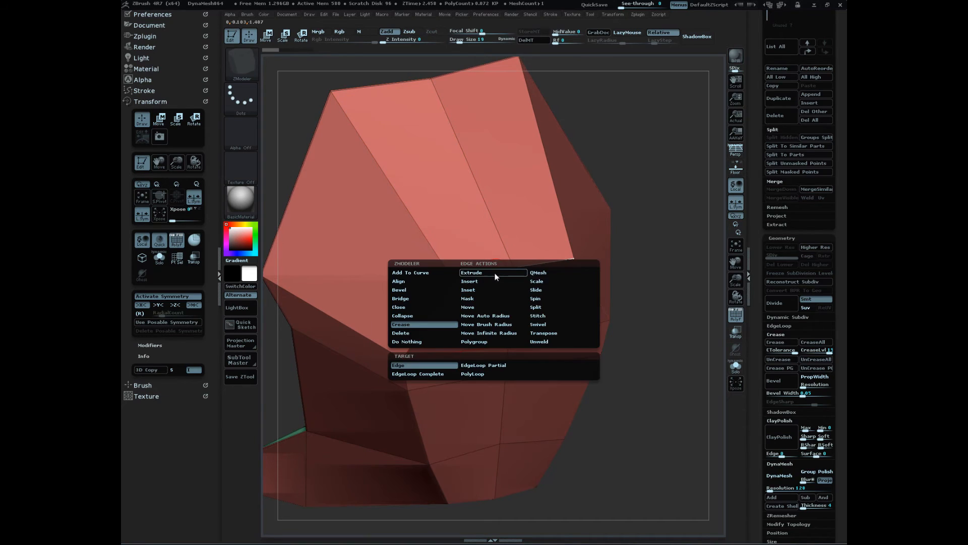
{"action": "left_click", "coordinate": [445, 377]}
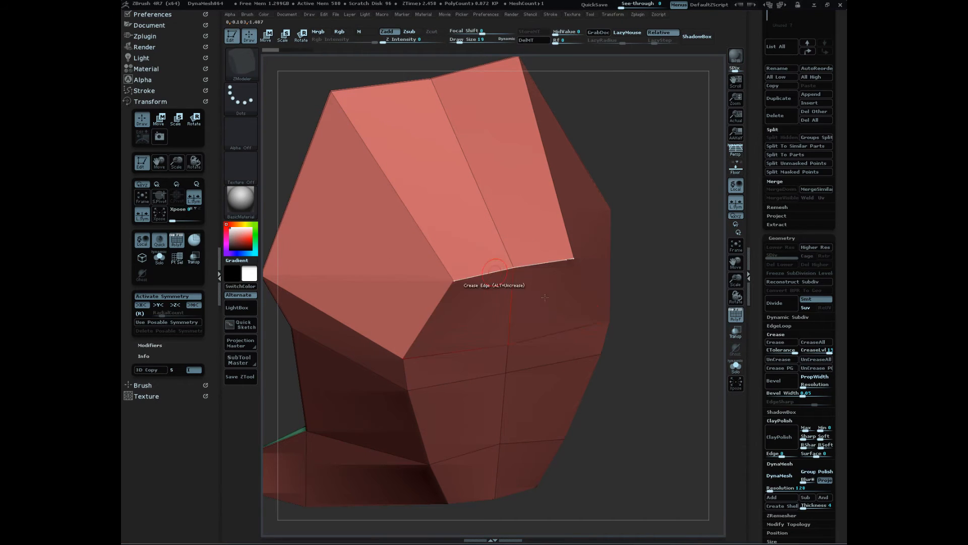
{"action": "left_click", "coordinate": [486, 277]}
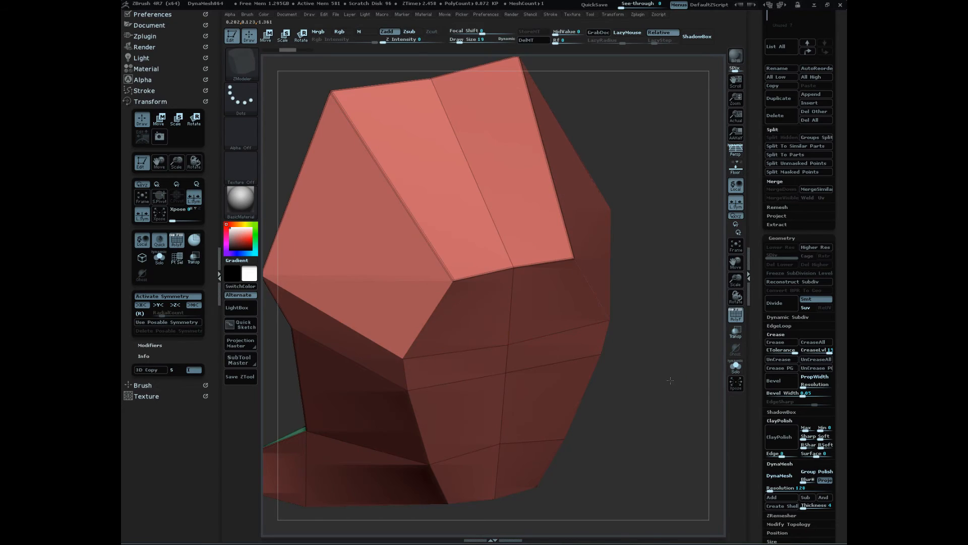
- Set the crease target to EdgeLoop Partial and crease the edges running down both sides of the plate's front face
{"action": "left_click_drag", "start_coordinate": [670, 380], "coordinate": [620, 313]}
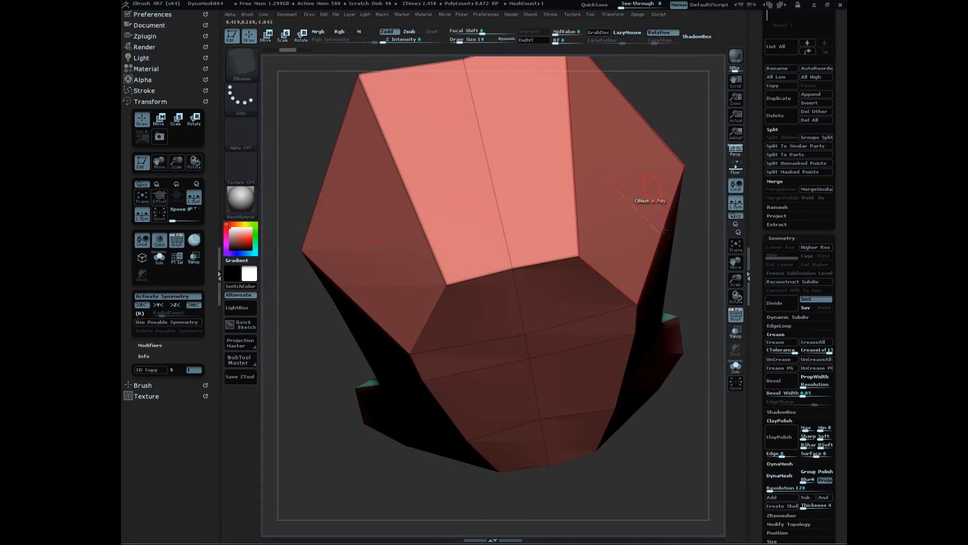
{"action": "left_click_drag", "start_coordinate": [695, 262], "coordinate": [690, 353]}
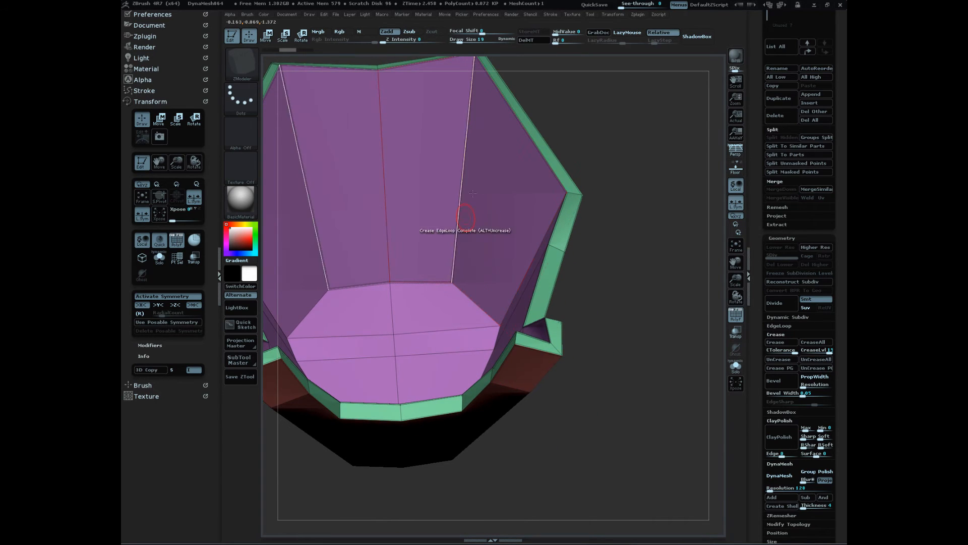
{"action": "left_click_drag", "start_coordinate": [691, 254], "coordinate": [648, 297]}
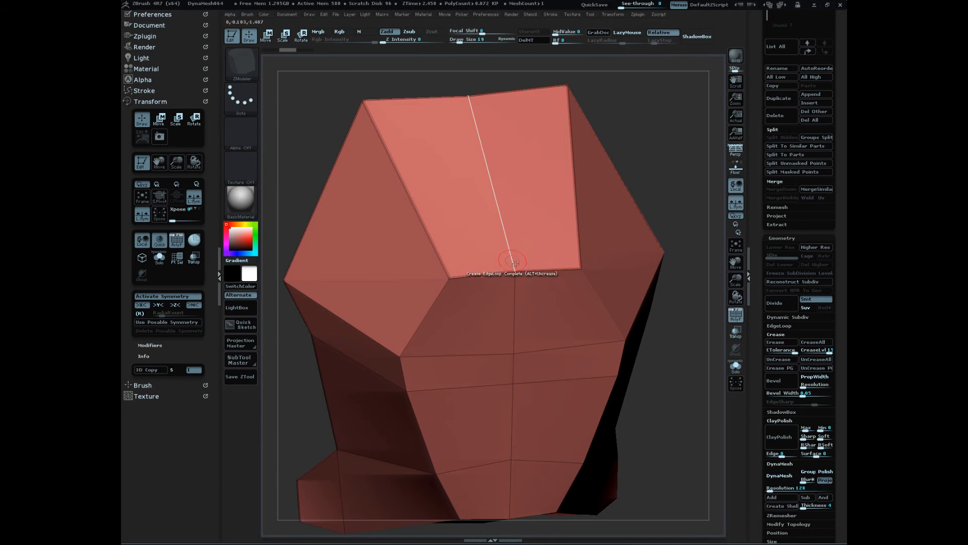
{"action": "key", "text": "space"}
{"action": "left_click", "coordinate": [516, 352]}
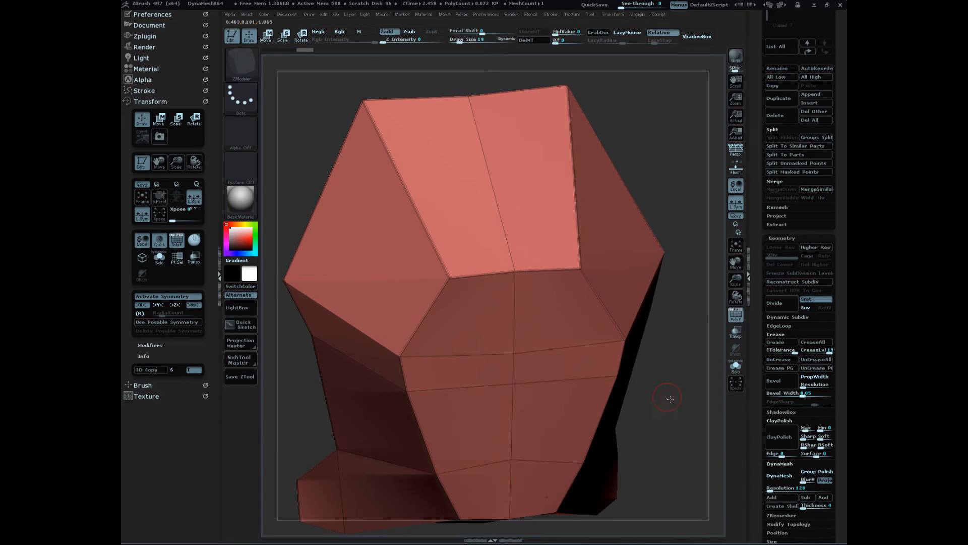
{"action": "left_click_drag", "start_coordinate": [666, 395], "coordinate": [575, 274]}
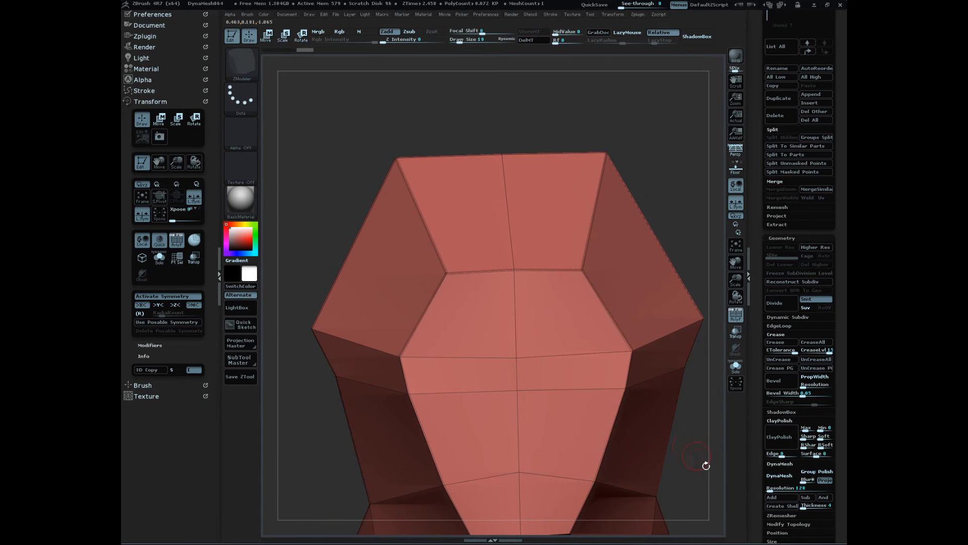
{"action": "mouse_move", "coordinate": [707, 465]}
{"action": "left_mouse_down"}
{"action": "mouse_move", "coordinate": [648, 353]}
{"action": "mouse_move", "coordinate": [659, 377]}
{"action": "left_mouse_up"}
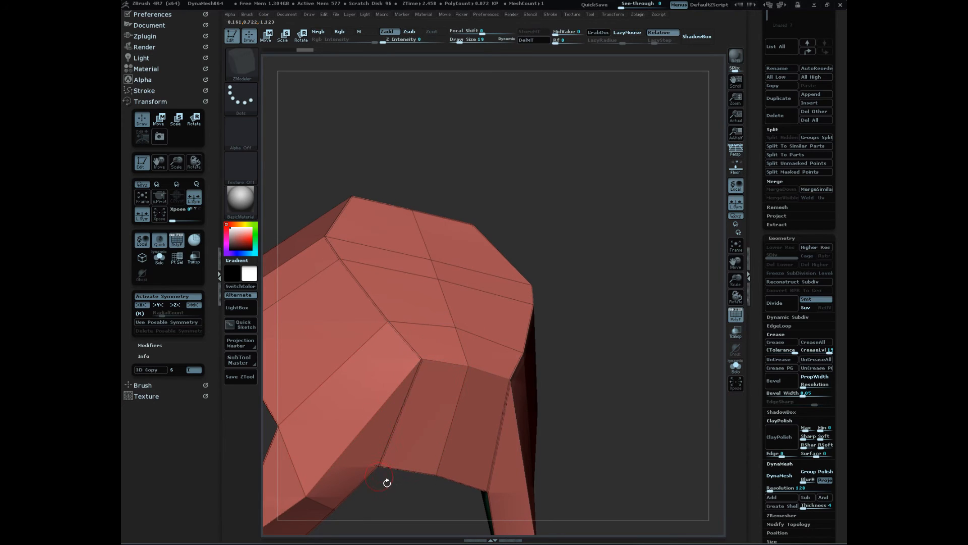
{"action": "mouse_move", "coordinate": [642, 407]}
{"action": "left_mouse_down"}
{"action": "mouse_move", "coordinate": [669, 416]}
{"action": "mouse_move", "coordinate": [655, 406]}
{"action": "mouse_move", "coordinate": [580, 450]}
{"action": "mouse_move", "coordinate": [644, 441]}
{"action": "left_mouse_up"}
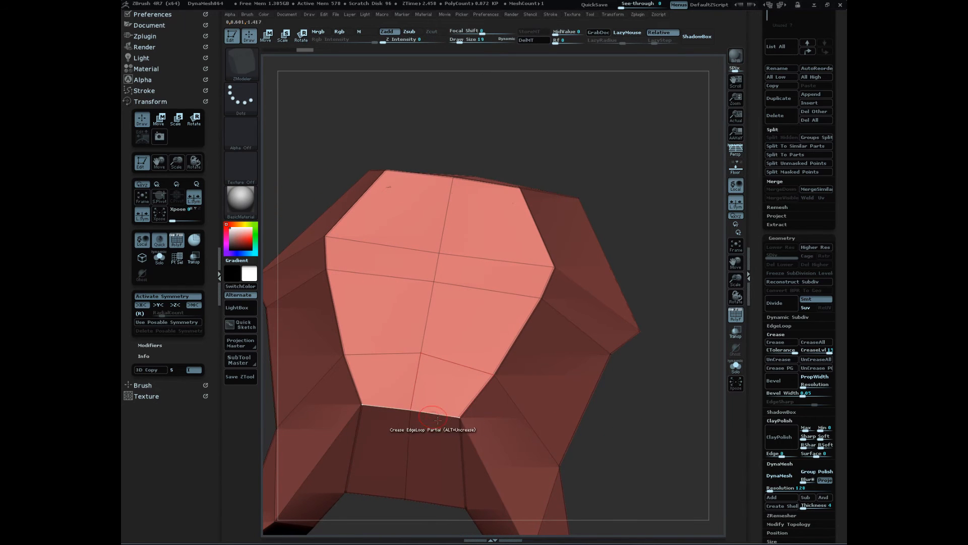
- Set the crease target to Edge and crease the lower edge of the plate's front face
{"action": "key", "text": "space"}
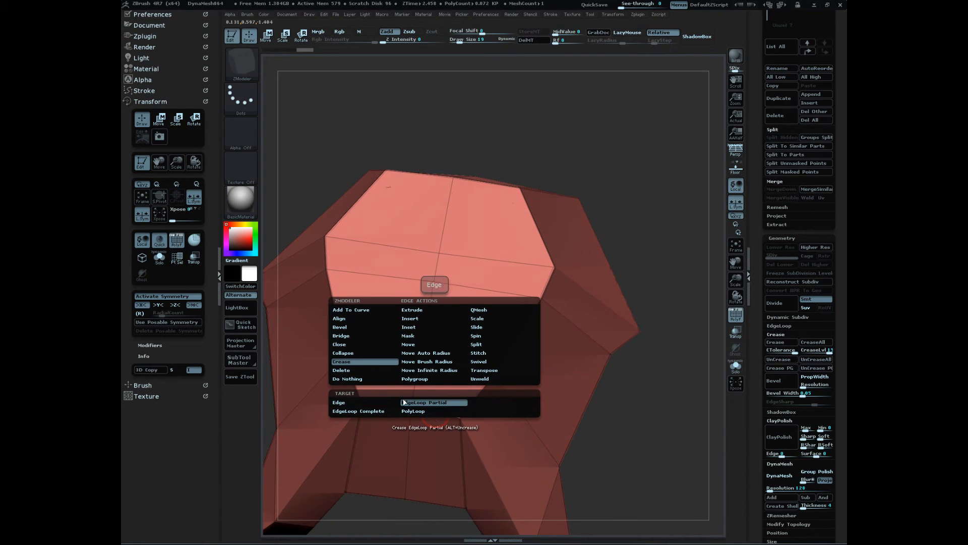
{"action": "left_click", "coordinate": [339, 402]}
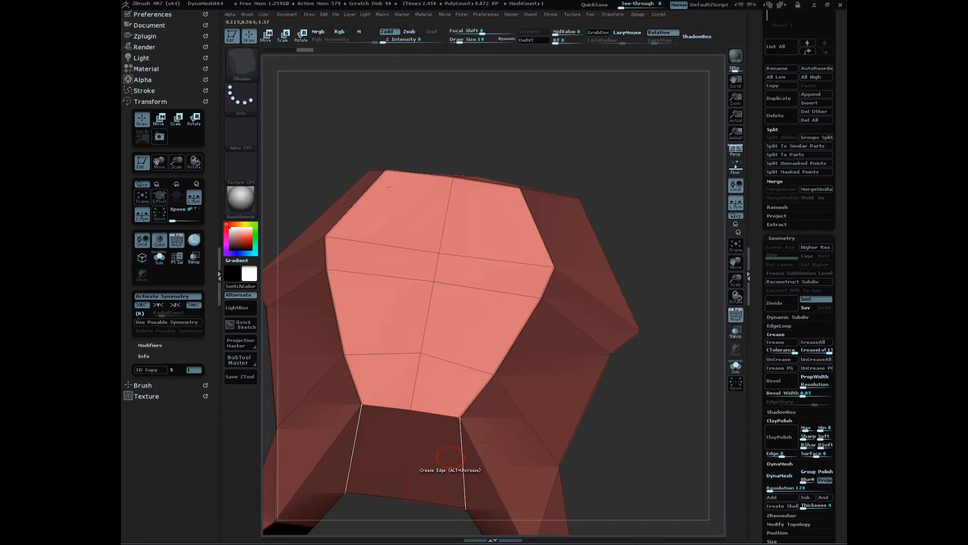
{"action": "left_click", "coordinate": [434, 413]}
{"action": "left_click_drag", "start_coordinate": [660, 422], "coordinate": [670, 451], "text": "alt"}
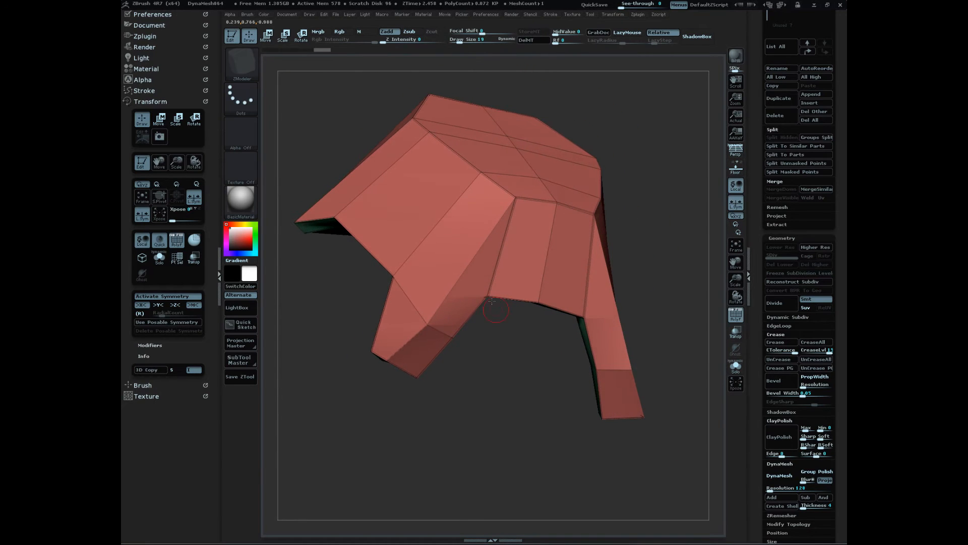
- Crease the remaining single edges at the tips of the plate's lower side arms and check the rim from below and behind
{"action": "left_click", "coordinate": [488, 246]}
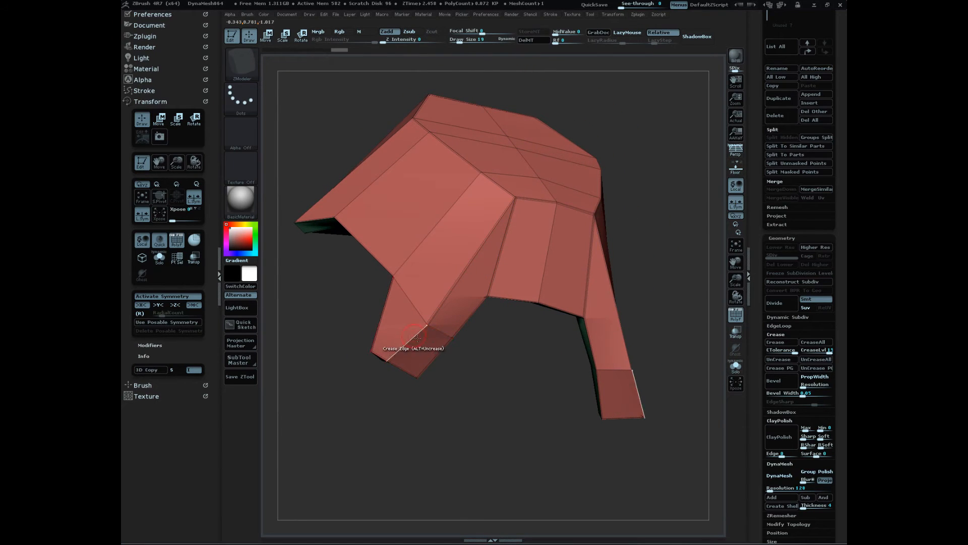
{"action": "left_click_drag", "start_coordinate": [464, 441], "coordinate": [471, 436]}
{"action": "left_click_drag", "start_coordinate": [622, 243], "coordinate": [596, 201]}
{"action": "left_click_drag", "start_coordinate": [483, 267], "coordinate": [455, 328]}
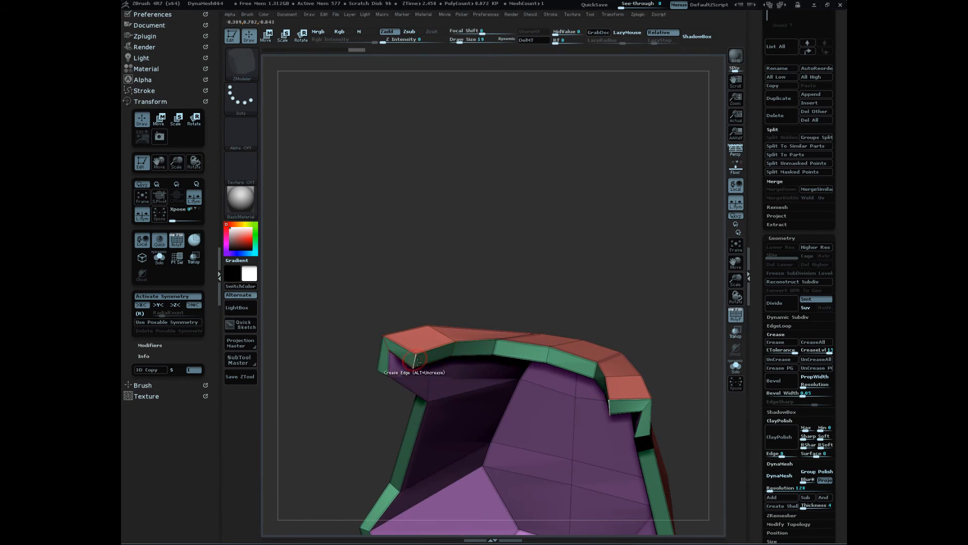
{"action": "left_click_drag", "start_coordinate": [510, 288], "coordinate": [590, 303]}
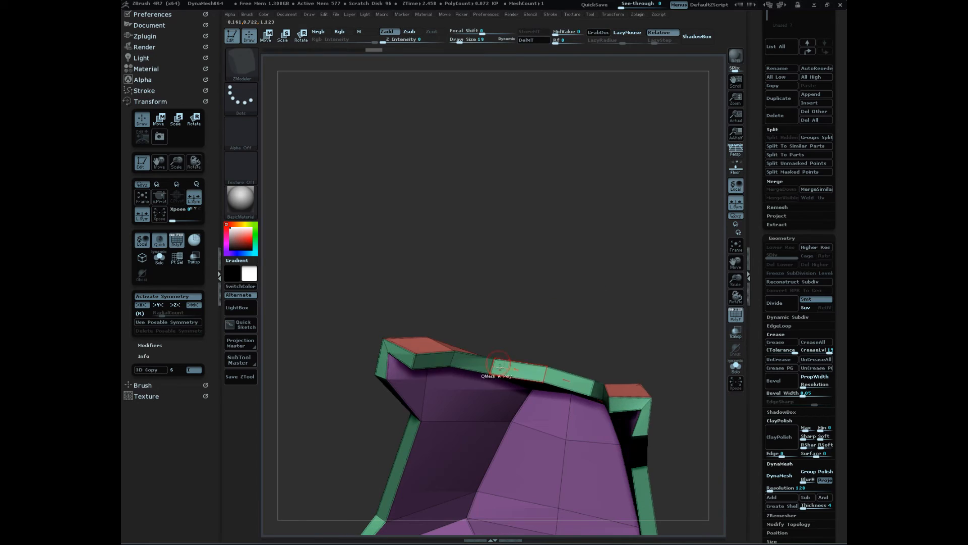
{"action": "left_click_drag", "start_coordinate": [607, 347], "coordinate": [671, 411]}
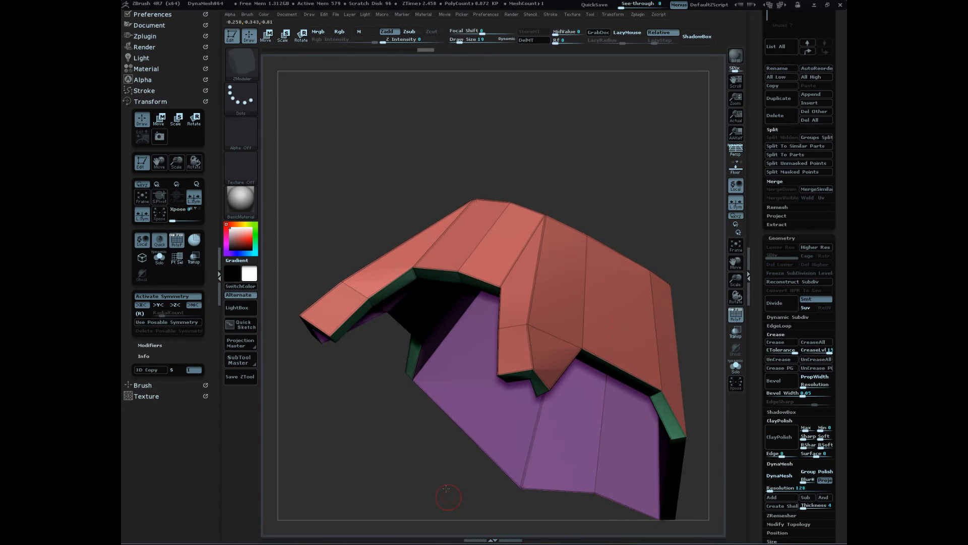
{"action": "left_click_drag", "start_coordinate": [447, 490], "coordinate": [520, 398]}
{"action": "left_click_drag", "start_coordinate": [545, 328], "coordinate": [553, 277]}
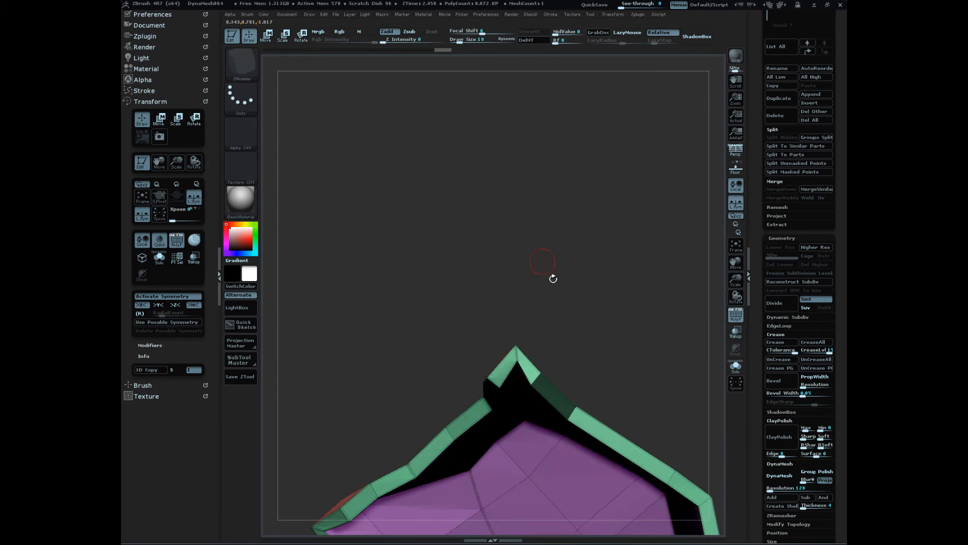
{"action": "left_click_drag", "start_coordinate": [565, 363], "coordinate": [530, 358]}
{"action": "left_click_drag", "start_coordinate": [616, 357], "coordinate": [578, 376]}
{"action": "mouse_move", "coordinate": [671, 426]}
{"action": "left_mouse_down"}
{"action": "mouse_move", "coordinate": [665, 374]}
{"action": "mouse_move", "coordinate": [685, 398]}
{"action": "mouse_move", "coordinate": [680, 378]}
{"action": "mouse_move", "coordinate": [692, 437]}
{"action": "mouse_move", "coordinate": [687, 409]}
{"action": "mouse_move", "coordinate": [644, 478]}
{"action": "mouse_move", "coordinate": [671, 471]}
{"action": "mouse_move", "coordinate": [679, 441]}
{"action": "mouse_move", "coordinate": [668, 469]}
{"action": "mouse_move", "coordinate": [676, 489]}
{"action": "mouse_move", "coordinate": [678, 434]}
{"action": "mouse_move", "coordinate": [678, 450]}
{"action": "mouse_move", "coordinate": [632, 423]}
{"action": "mouse_move", "coordinate": [646, 452]}
{"action": "mouse_move", "coordinate": [640, 473]}
{"action": "mouse_move", "coordinate": [634, 439]}
{"action": "mouse_move", "coordinate": [595, 408]}
{"action": "mouse_move", "coordinate": [610, 461]}
{"action": "left_mouse_up"}
- Try subdividing the creased chin plate to level 3, inspect the smoothed shape, and undo the subdivision
{"action": "key", "text": "ctrl"}
{"action": "key", "text": "ctrl+d"}
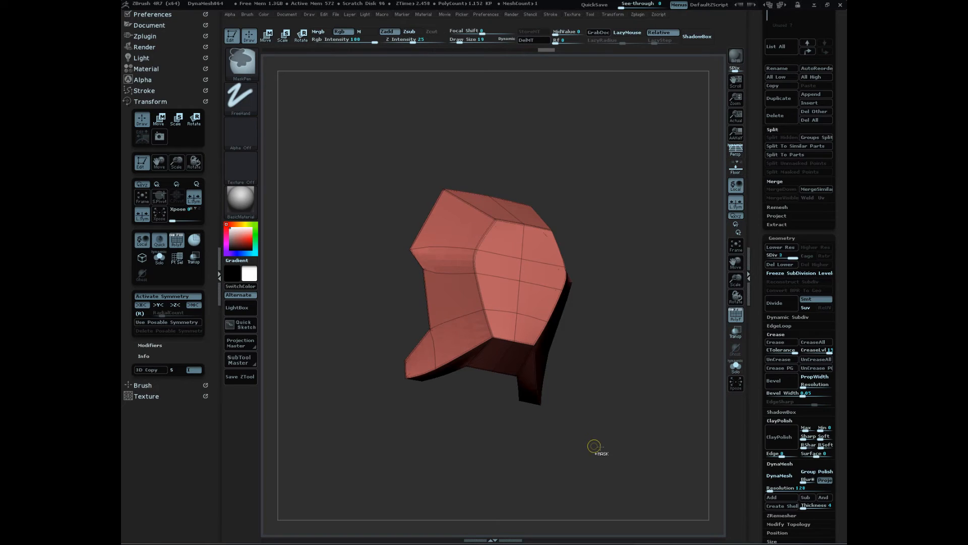
{"action": "mouse_move", "coordinate": [594, 446]}
{"action": "left_mouse_down"}
{"action": "mouse_move", "coordinate": [607, 495]}
{"action": "mouse_move", "coordinate": [638, 454]}
{"action": "mouse_move", "coordinate": [629, 452]}
{"action": "left_mouse_up"}
{"action": "key", "text": "ctrl"}
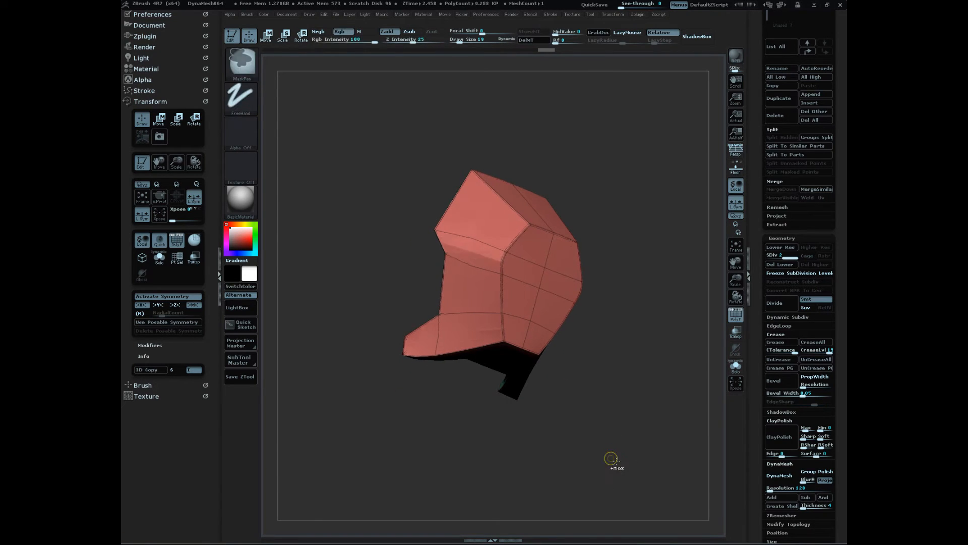
{"action": "key", "text": "ctrl+z"}
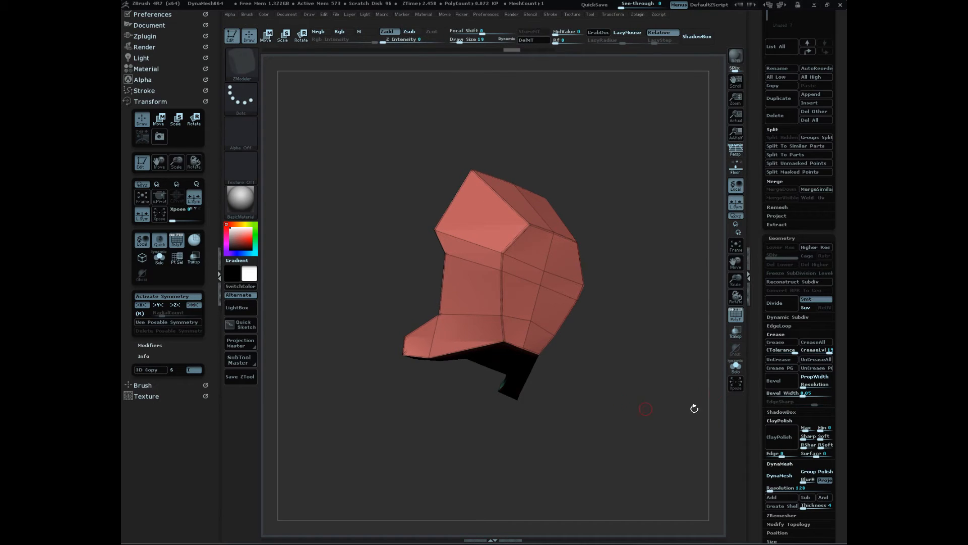
- Turn on Dynamic Subdiv, inspect the plate's creased edges and soft side ridge from several angles, and turn the preview off
{"action": "left_click", "coordinate": [808, 317]}
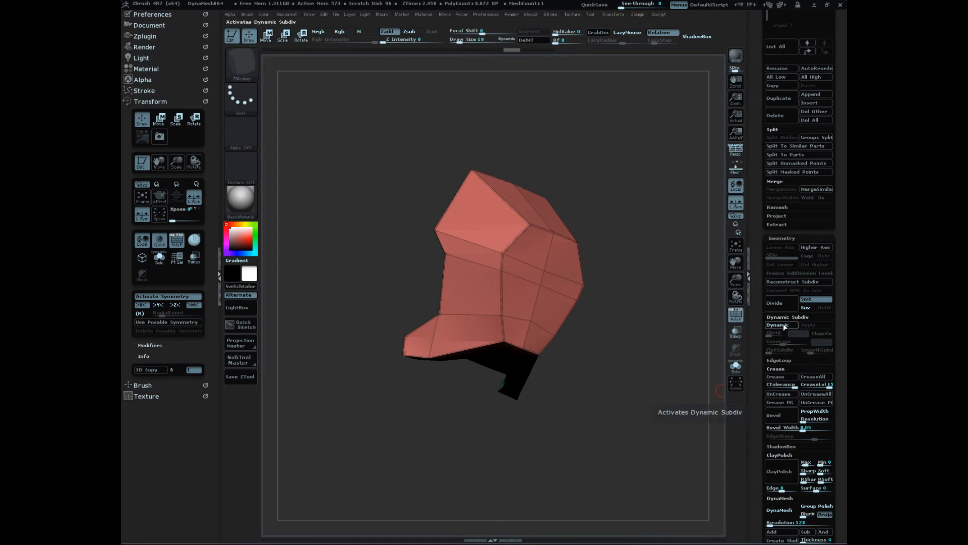
{"action": "left_click", "coordinate": [778, 325]}
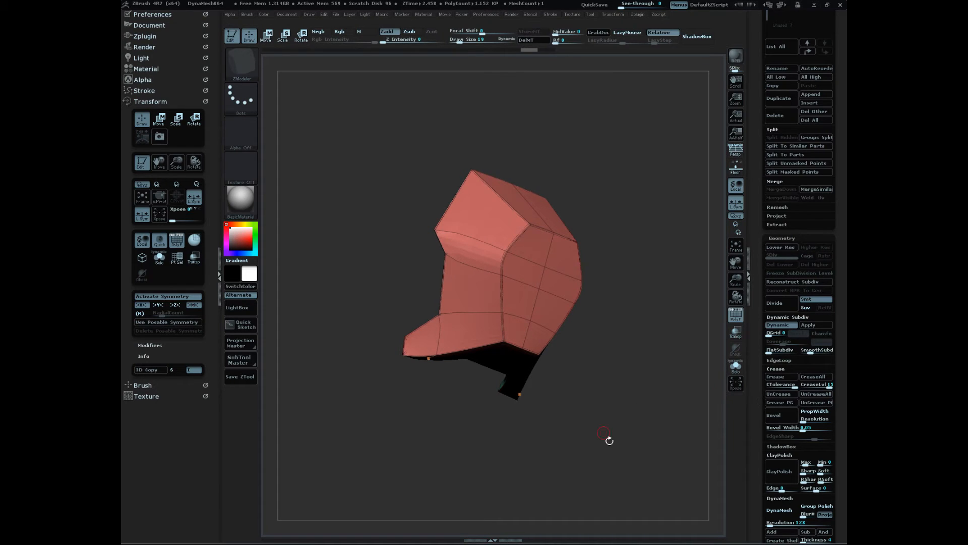
{"action": "left_click_drag", "start_coordinate": [609, 440], "coordinate": [650, 484]}
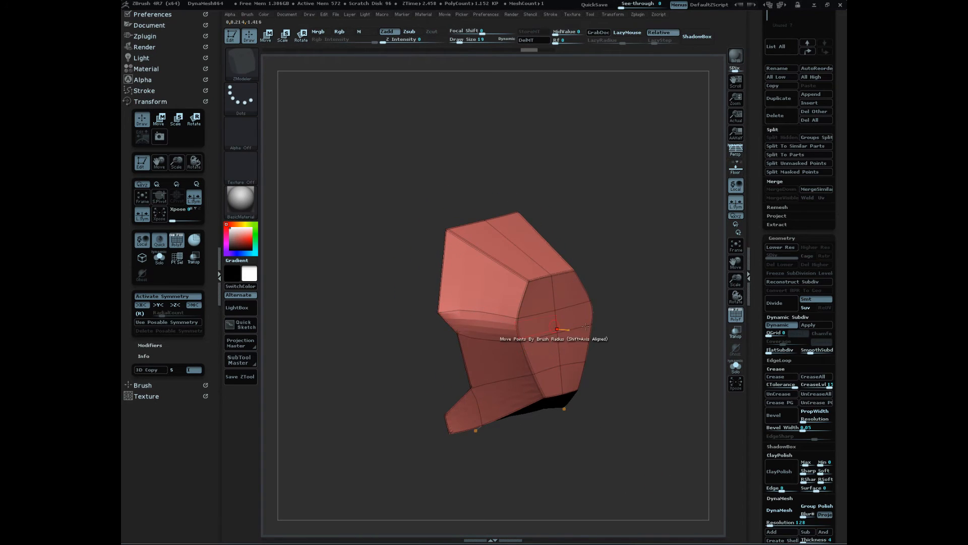
{"action": "left_click_drag", "start_coordinate": [671, 437], "coordinate": [624, 430]}
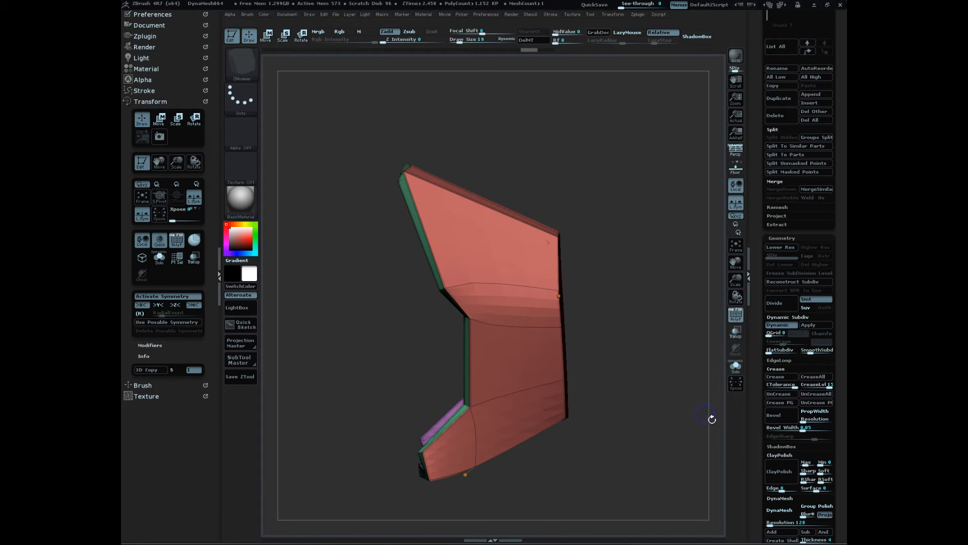
{"action": "key", "text": "shift+d"}
{"action": "left_click_drag", "start_coordinate": [629, 491], "coordinate": [641, 496]}
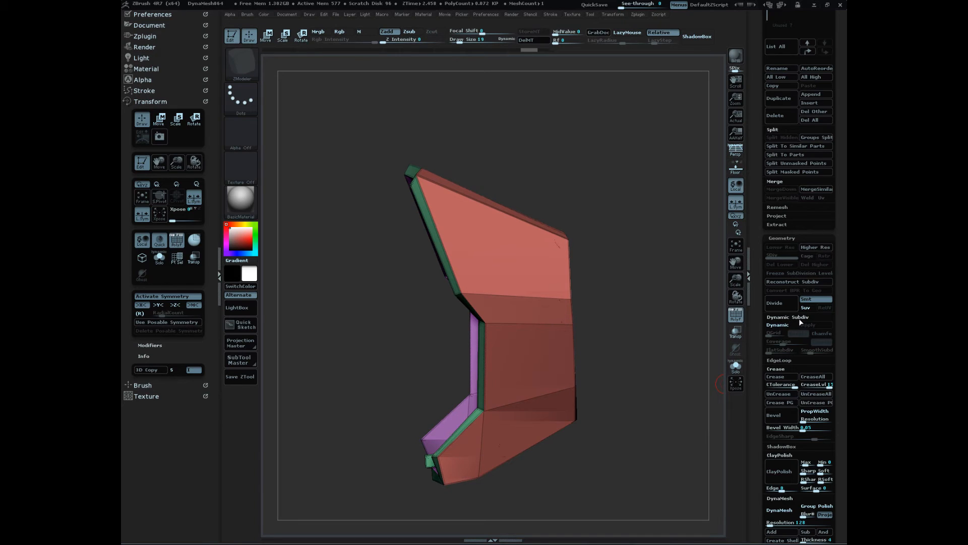
- Switch the ZModeler edge action to Insert and try adding single horizontal edge loops beside the plate's side ridge
{"action": "left_click_drag", "start_coordinate": [671, 408], "coordinate": [630, 454]}
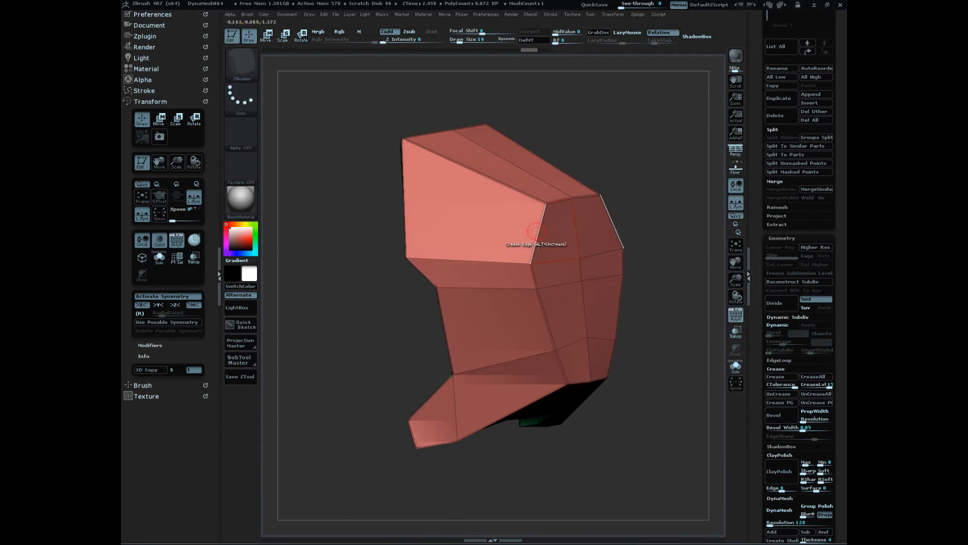
{"action": "left_click_drag", "start_coordinate": [672, 398], "coordinate": [676, 417]}
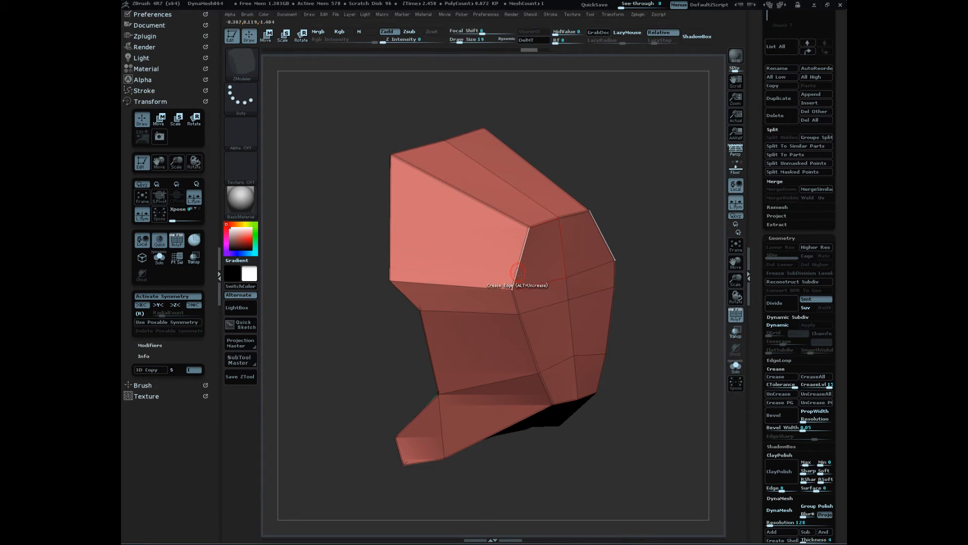
{"action": "key", "text": "space"}
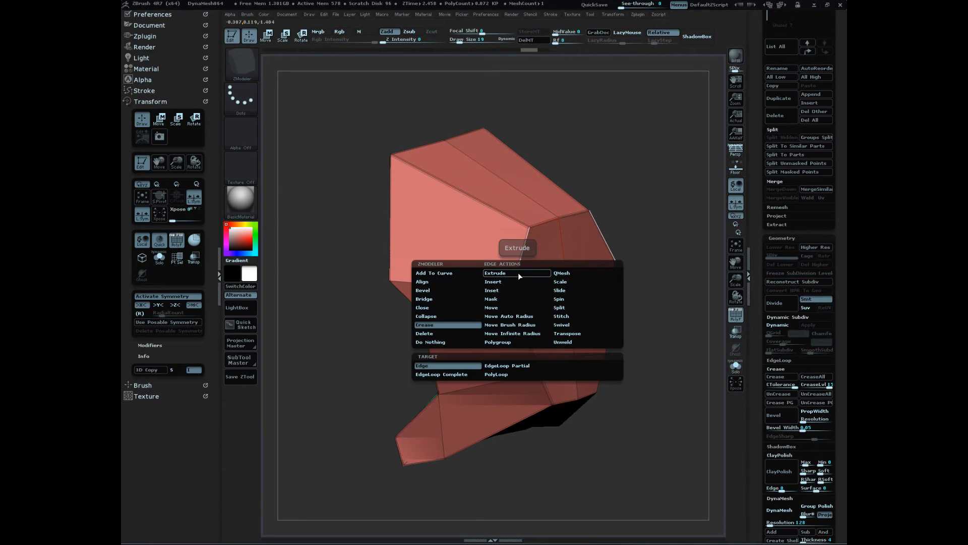
{"action": "left_click", "coordinate": [518, 282]}
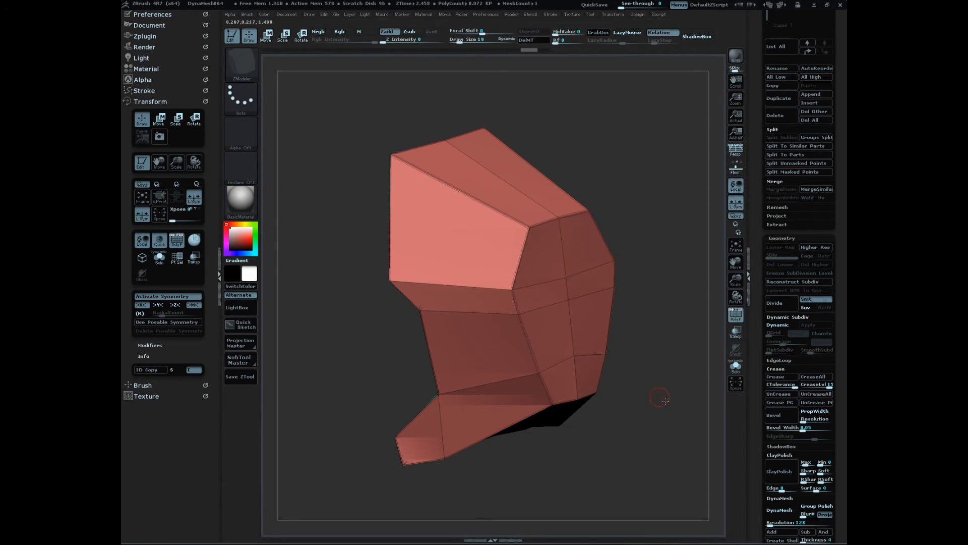
{"action": "left_click_drag", "start_coordinate": [666, 400], "coordinate": [676, 397]}
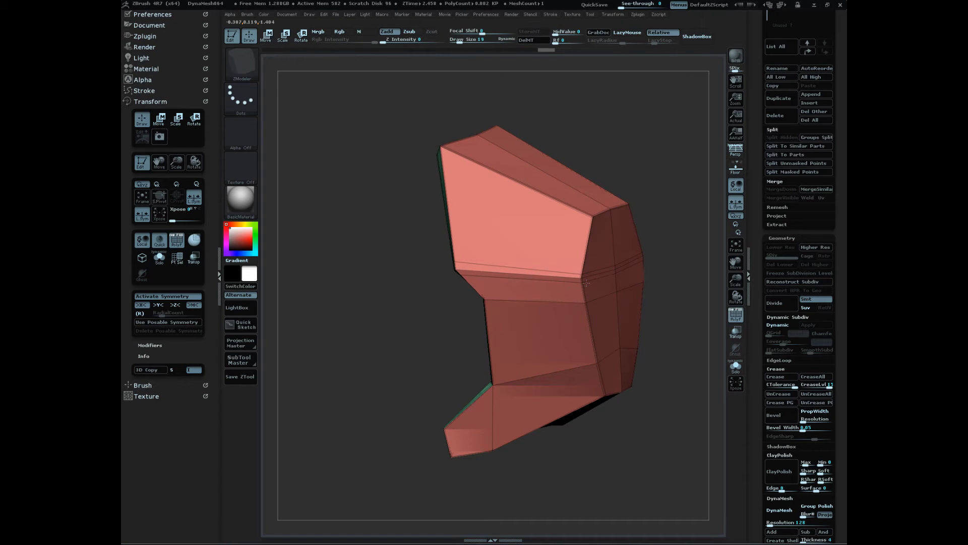
{"action": "left_click_drag", "start_coordinate": [695, 398], "coordinate": [660, 426]}
- Preview the inserted ridge loops with Dynamic Subdiv and examine how they shade across the front face up close
{"action": "key", "text": "d"}
{"action": "left_click_drag", "start_coordinate": [693, 373], "coordinate": [639, 450]}
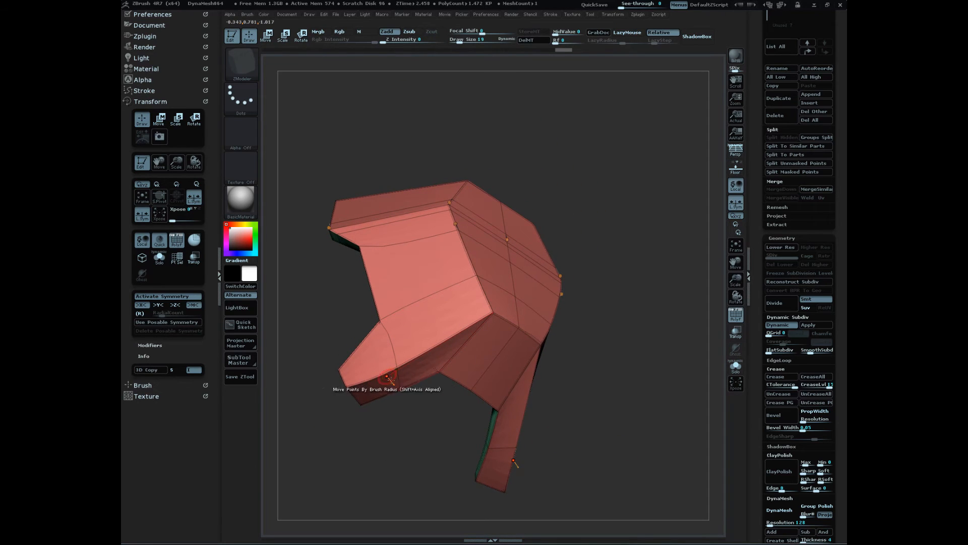
{"action": "left_click_drag", "start_coordinate": [627, 370], "coordinate": [471, 287]}
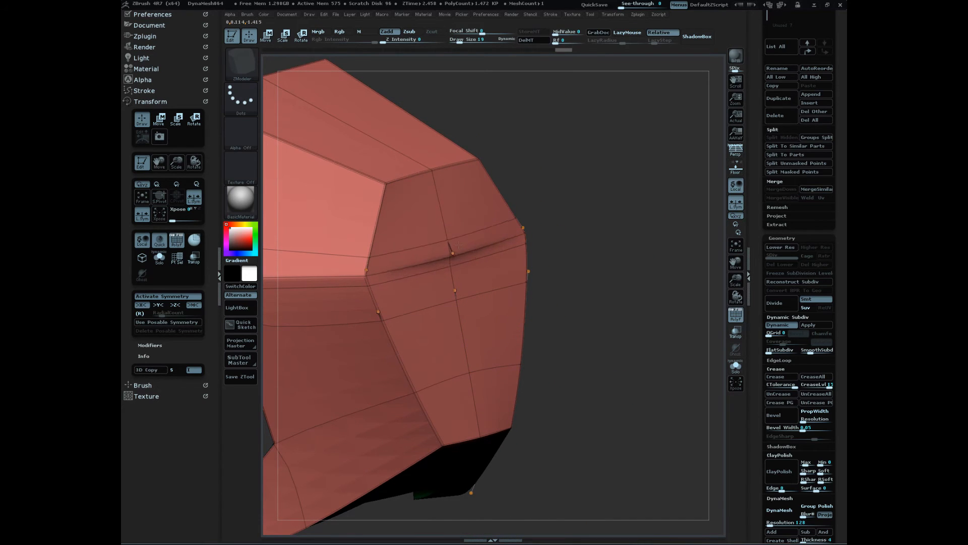
{"action": "left_click_drag", "start_coordinate": [555, 262], "coordinate": [594, 298]}
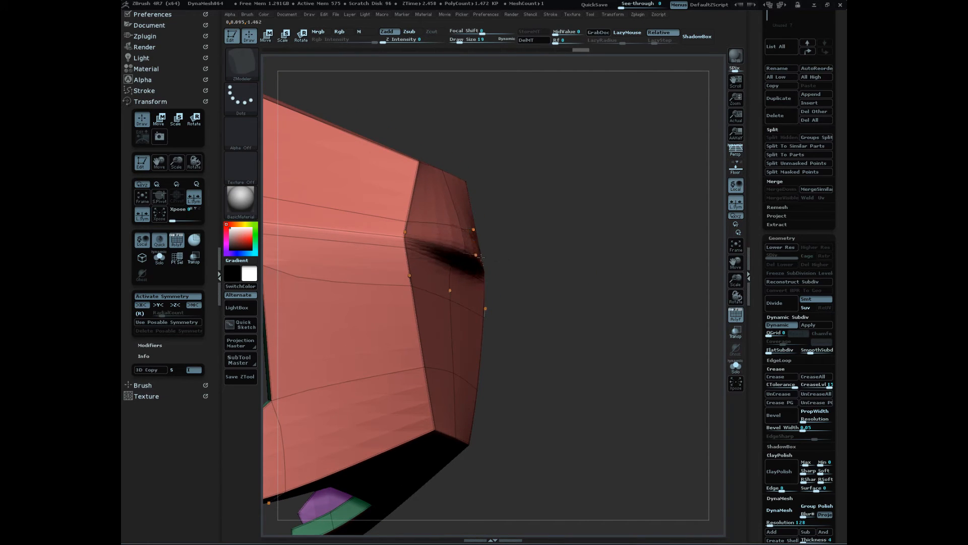
{"action": "left_click_drag", "start_coordinate": [602, 296], "coordinate": [609, 387]}
- Try inserting a vertical edge loop through the plate's side faces, and undo the inserted edge loops
{"action": "left_click", "coordinate": [435, 342]}
{"action": "left_click_drag", "start_coordinate": [558, 428], "coordinate": [625, 400], "text": "alt"}
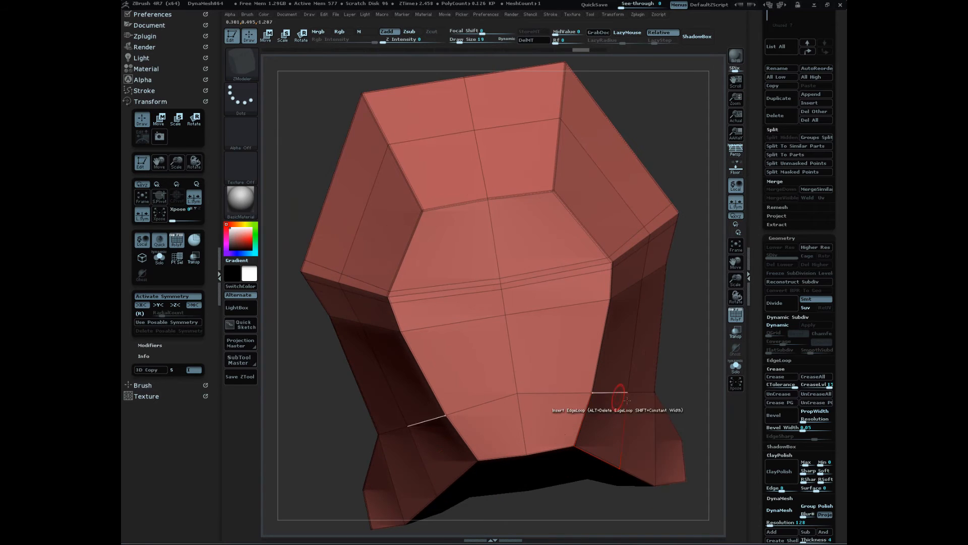
{"action": "mouse_move", "coordinate": [682, 422]}
{"action": "left_mouse_down", "text": "alt"}
{"action": "mouse_move", "coordinate": [679, 399]}
{"action": "mouse_move", "coordinate": [691, 404]}
{"action": "mouse_move", "coordinate": [561, 454]}
{"action": "mouse_move", "coordinate": [618, 476]}
{"action": "mouse_move", "coordinate": [612, 461]}
{"action": "left_mouse_up", "text": "alt"}
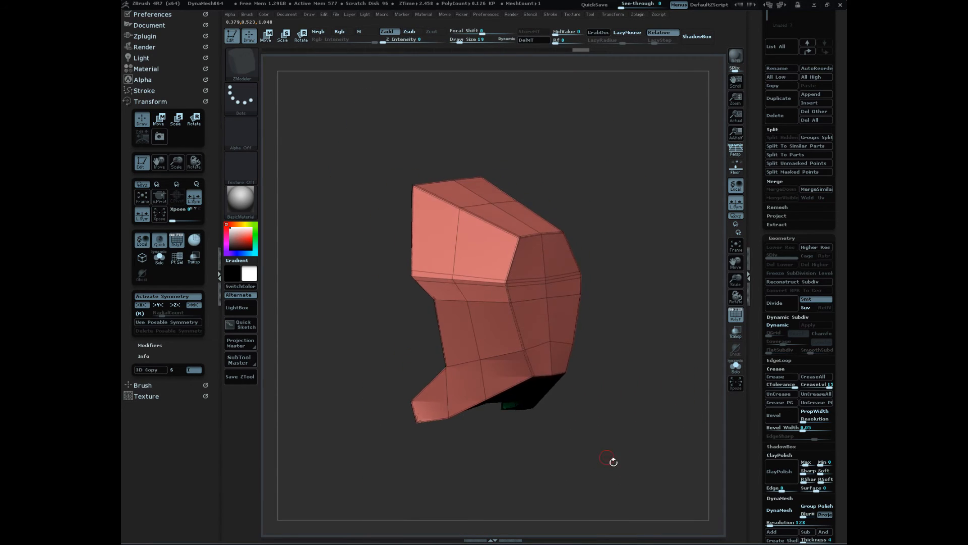
{"action": "key", "text": "ctrl"}
{"action": "key", "text": "d"}
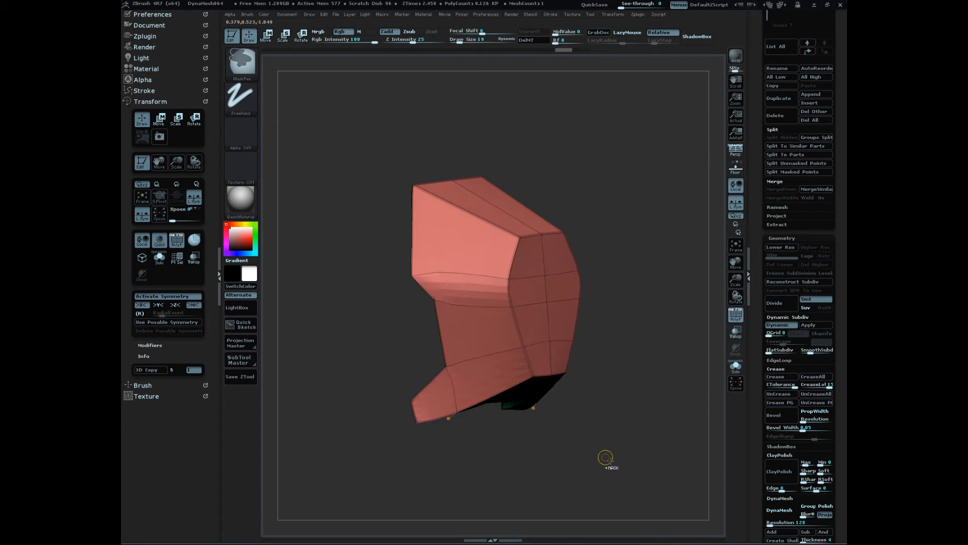
- Inspect the plate without the extra loops in the Dynamic Subdiv preview, and turn the preview off
{"action": "left_click_drag", "start_coordinate": [608, 455], "coordinate": [612, 474]}
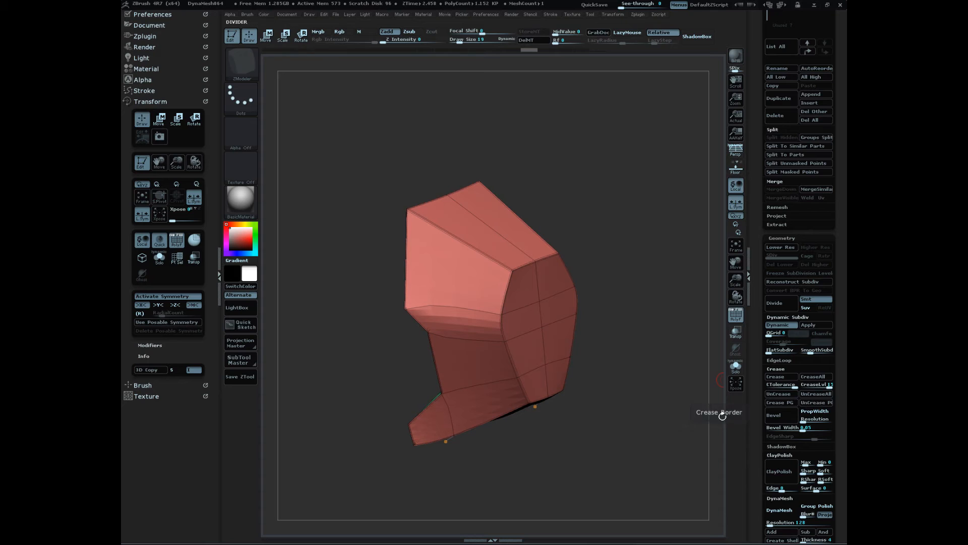
{"action": "key", "text": "shift"}
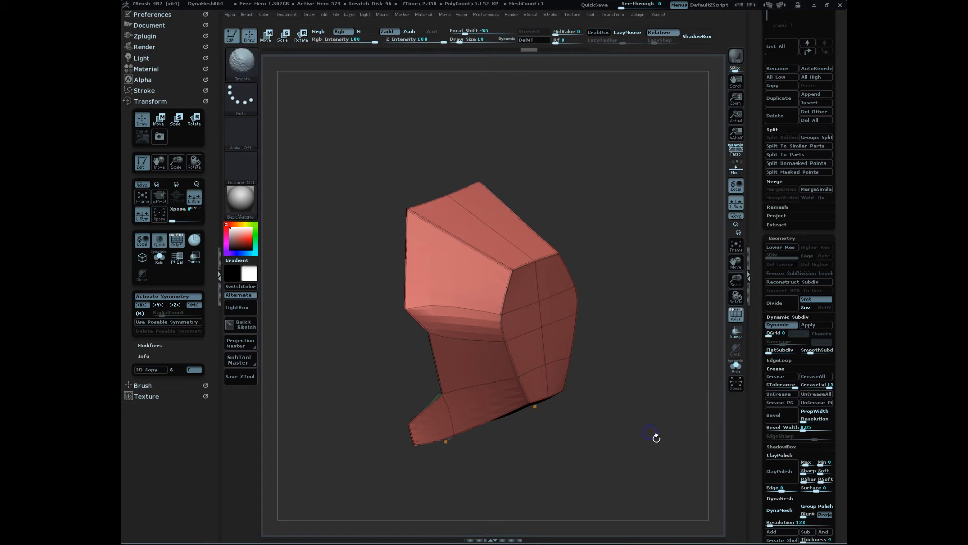
{"action": "key", "text": "shift+d"}
{"action": "mouse_move", "coordinate": [643, 465]}
{"action": "left_mouse_down"}
{"action": "mouse_move", "coordinate": [670, 462]}
{"action": "mouse_move", "coordinate": [606, 489]}
{"action": "mouse_move", "coordinate": [608, 478]}
{"action": "mouse_move", "coordinate": [672, 490]}
{"action": "mouse_move", "coordinate": [718, 414]}
{"action": "left_mouse_up"}
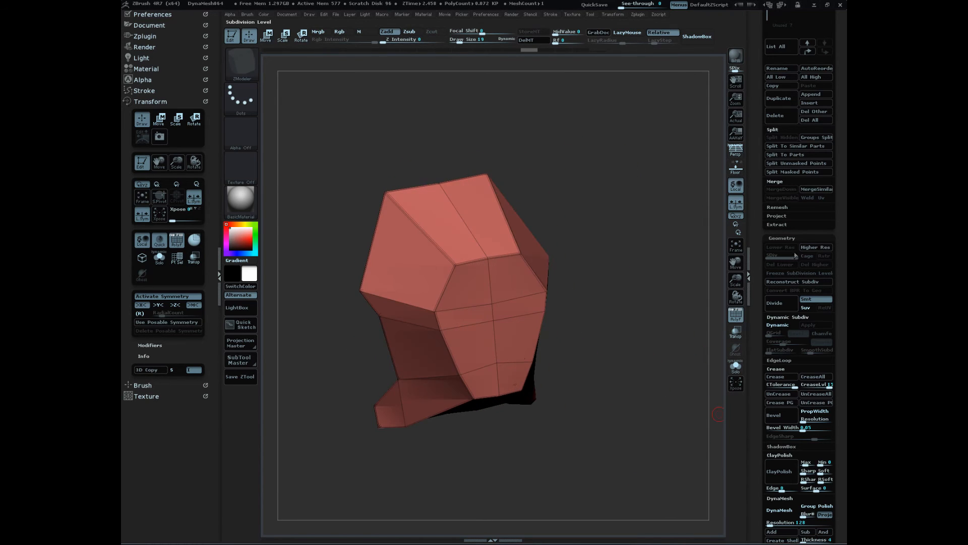
{"action": "mouse_move", "coordinate": [630, 459]}
{"action": "left_mouse_down"}
{"action": "mouse_move", "coordinate": [653, 478]}
{"action": "mouse_move", "coordinate": [619, 463]}
{"action": "left_mouse_up"}
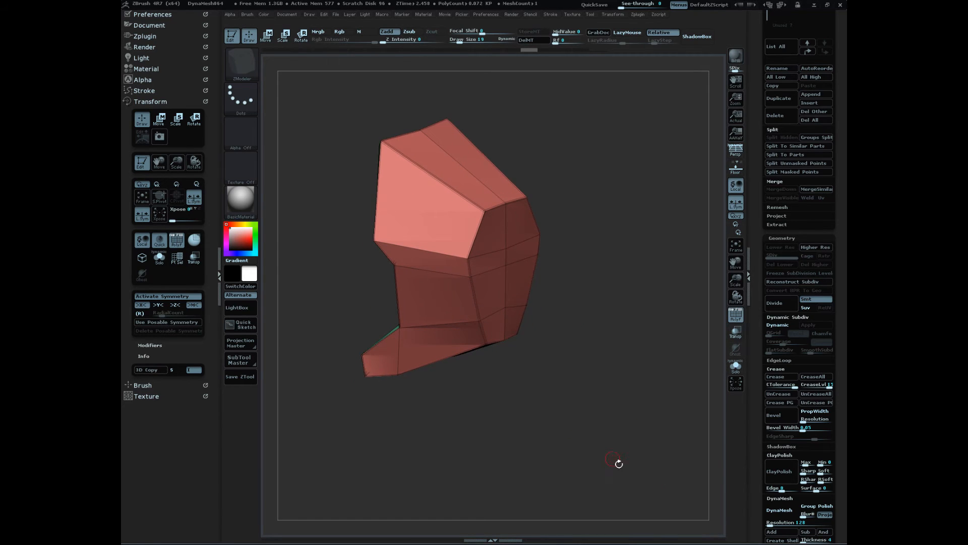
- Switch the ZModeler edge action to Crease with the Edge target and crease the horizontal ridge edge on the plate's side faces
{"action": "left_click", "coordinate": [799, 318]}
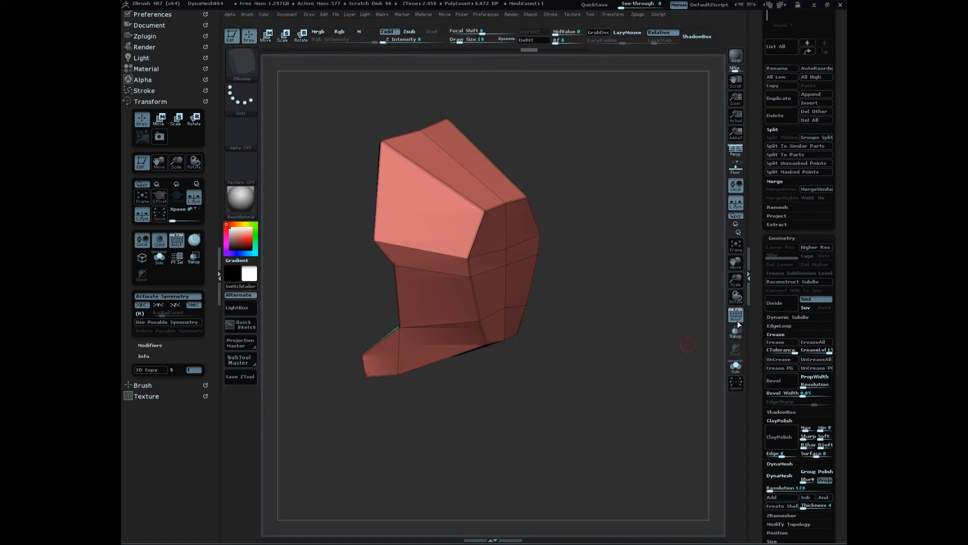
{"action": "left_click", "coordinate": [775, 335]}
{"action": "left_click_drag", "start_coordinate": [564, 446], "coordinate": [691, 450]}
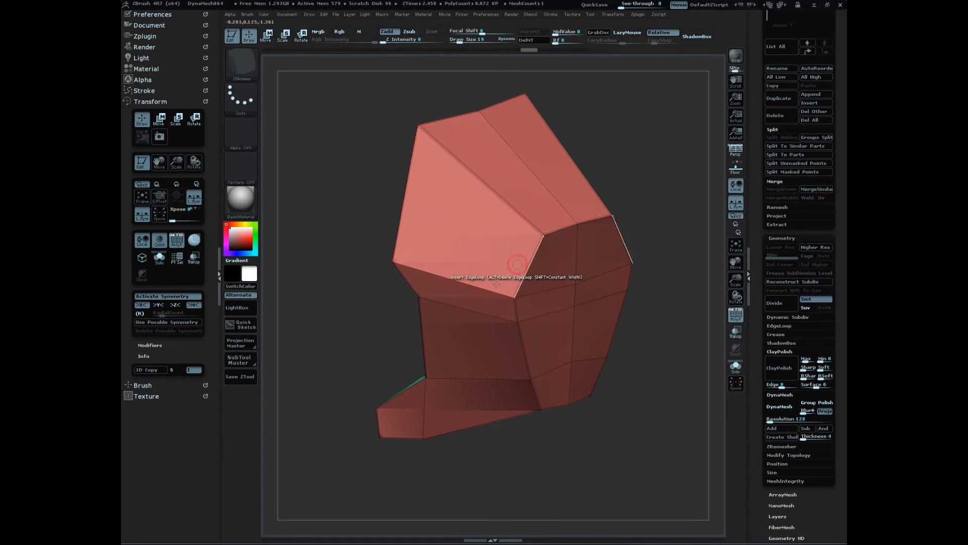
{"action": "key", "text": "space"}
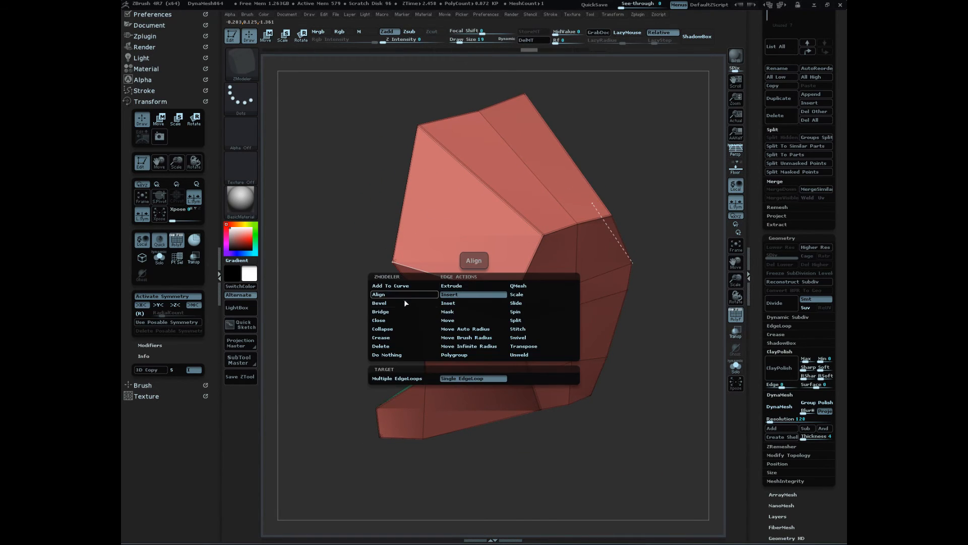
{"action": "left_click", "coordinate": [418, 337]}
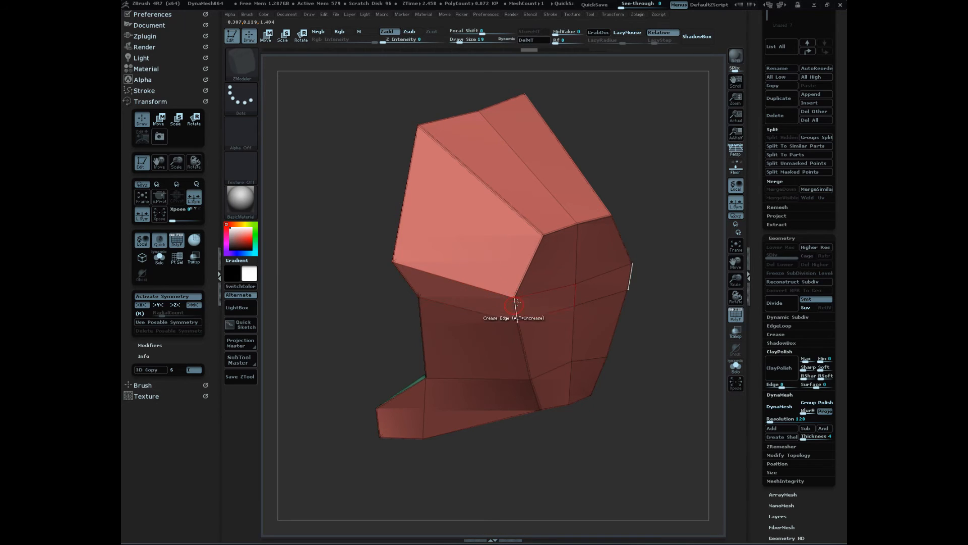
{"action": "key", "text": "space"}
{"action": "left_click", "coordinate": [445, 388]}
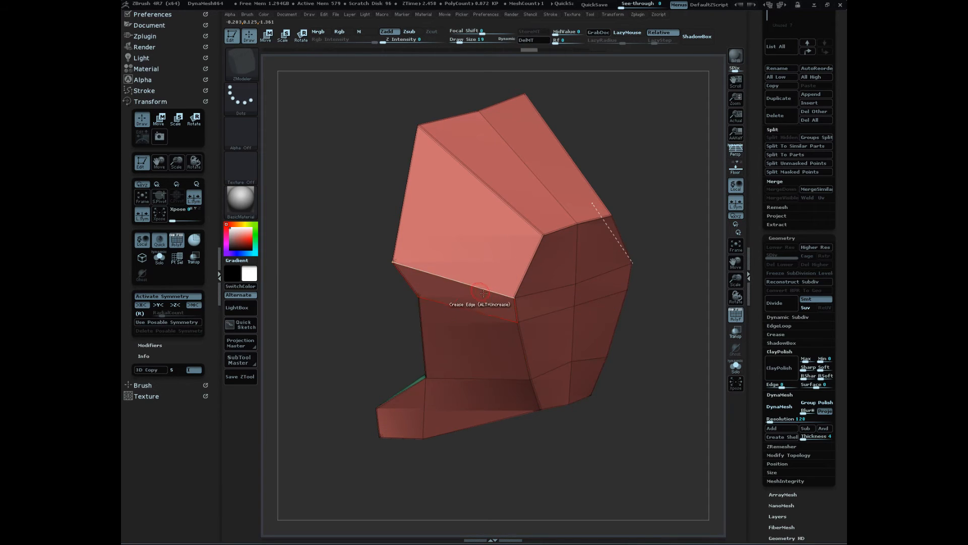
- Subdivide the creased chin plate up to subdivision level 5
{"action": "mouse_move", "coordinate": [654, 392]}
{"action": "left_mouse_down"}
{"action": "mouse_move", "coordinate": [631, 393]}
{"action": "mouse_move", "coordinate": [676, 389]}
{"action": "mouse_move", "coordinate": [645, 389]}
{"action": "mouse_move", "coordinate": [654, 386]}
{"action": "mouse_move", "coordinate": [684, 398]}
{"action": "mouse_move", "coordinate": [684, 379]}
{"action": "mouse_move", "coordinate": [650, 406]}
{"action": "mouse_move", "coordinate": [663, 392]}
{"action": "left_mouse_up"}
{"action": "key", "text": "ctrl"}
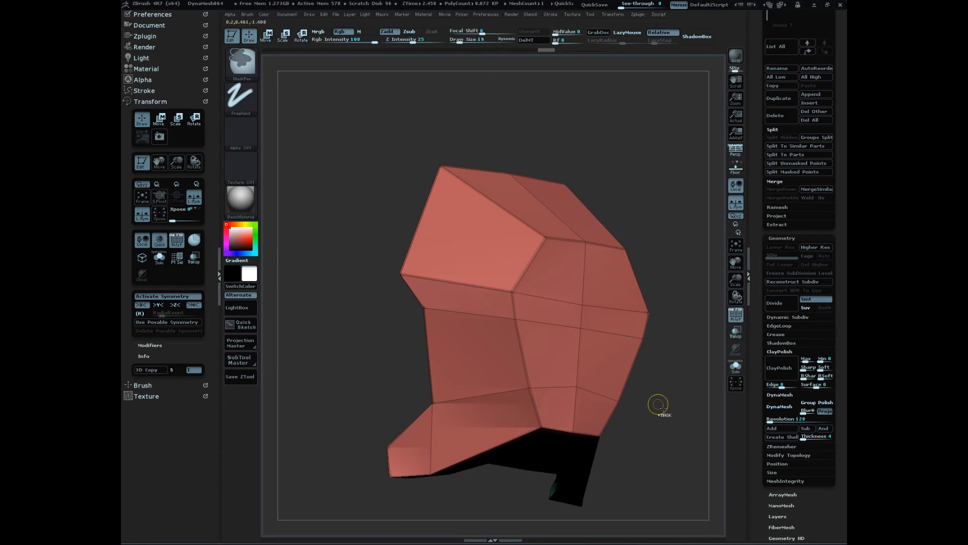
{"action": "key", "text": "ctrl+d"}
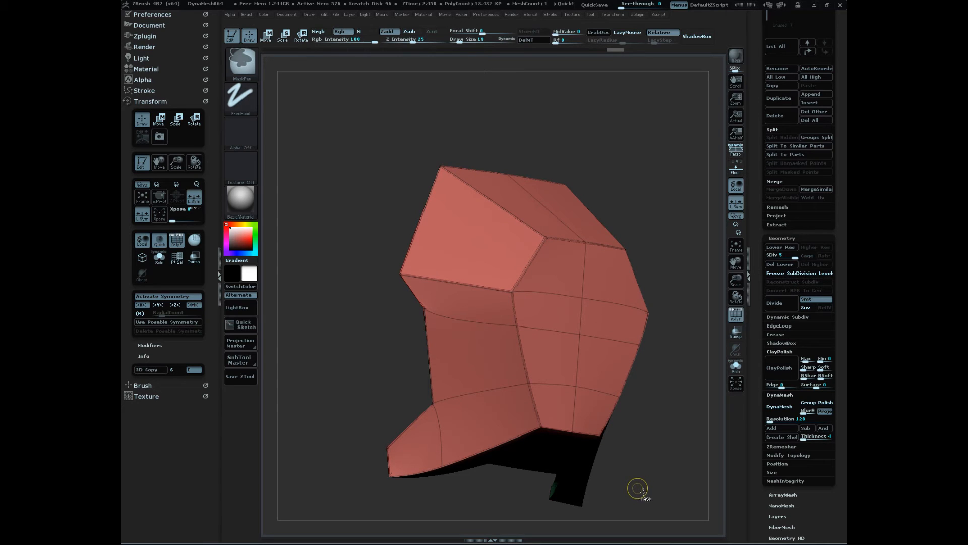
- Subdivide the creased chin plate two more times, up to level 7, and inspect its inner rim and outer faces
{"action": "key", "text": "ctrl+d"}
{"action": "key", "text": "ctrl+d"}
{"action": "mouse_move", "coordinate": [648, 458]}
{"action": "left_mouse_down"}
{"action": "mouse_move", "coordinate": [674, 523]}
{"action": "mouse_move", "coordinate": [637, 486]}
{"action": "mouse_move", "coordinate": [636, 450]}
{"action": "mouse_move", "coordinate": [654, 439]}
{"action": "mouse_move", "coordinate": [663, 471]}
{"action": "mouse_move", "coordinate": [644, 460]}
{"action": "mouse_move", "coordinate": [620, 509]}
{"action": "mouse_move", "coordinate": [623, 484]}
{"action": "mouse_move", "coordinate": [622, 495]}
{"action": "mouse_move", "coordinate": [646, 504]}
{"action": "mouse_move", "coordinate": [665, 480]}
{"action": "mouse_move", "coordinate": [651, 492]}
{"action": "mouse_move", "coordinate": [659, 485]}
{"action": "left_mouse_up"}
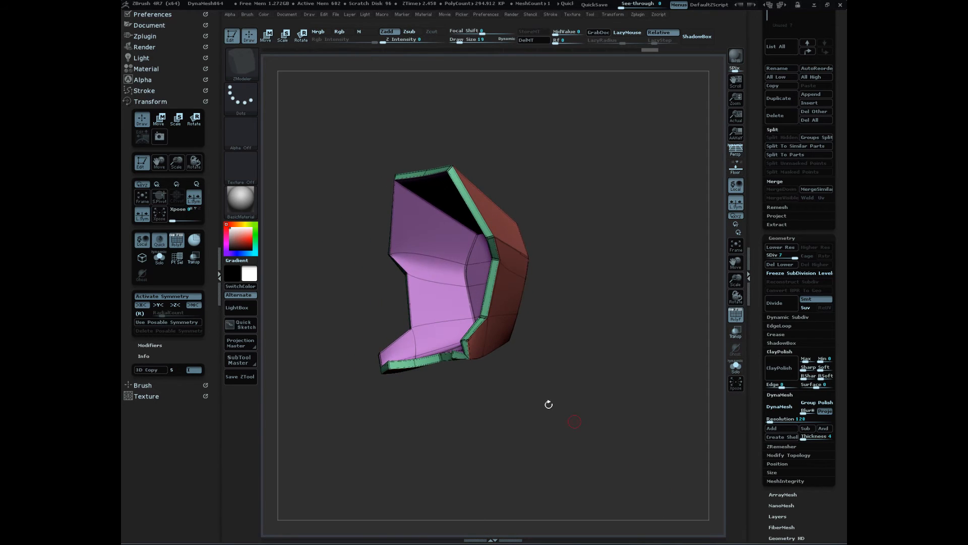
{"action": "left_click_drag", "start_coordinate": [618, 433], "coordinate": [578, 476]}
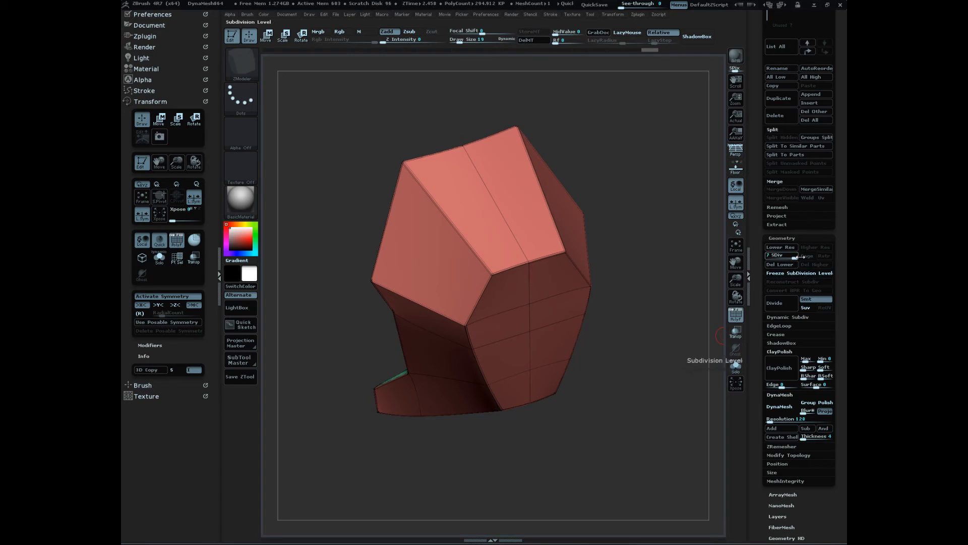
- Return the chin plate to subdivision level 1 and delete its higher subdivision levels
{"action": "left_click_drag", "start_coordinate": [795, 258], "coordinate": [786, 259]}
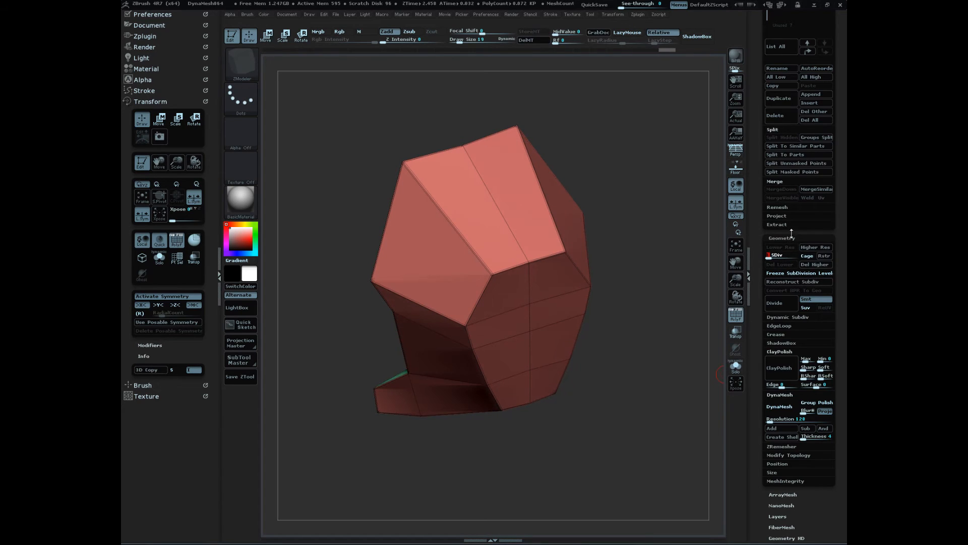
{"action": "left_click", "coordinate": [820, 265]}
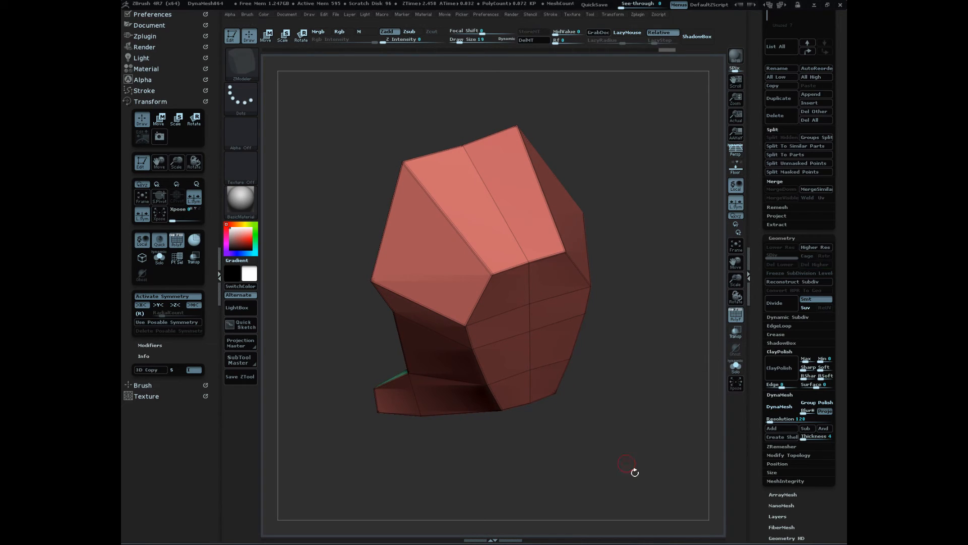
{"action": "left_click_drag", "start_coordinate": [633, 469], "coordinate": [671, 445], "text": "alt"}
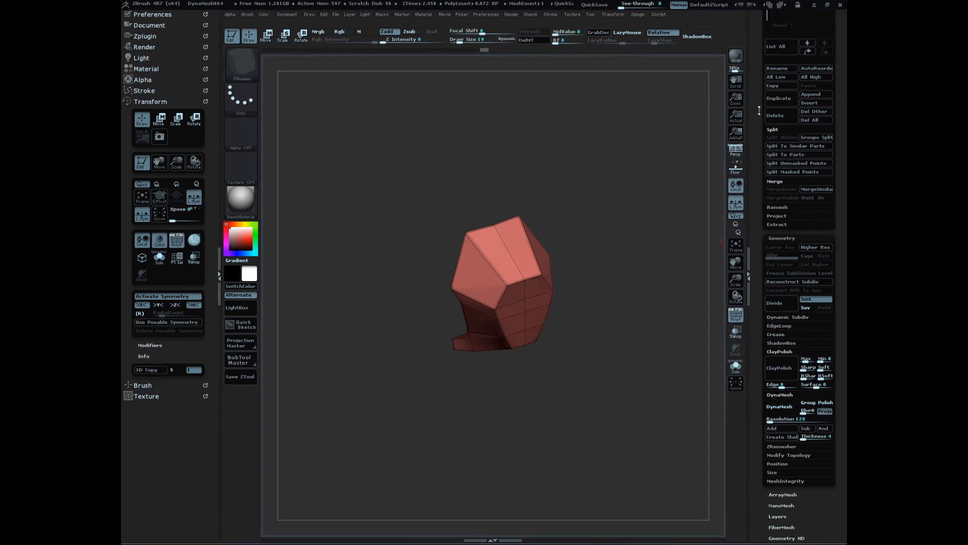
- Show the helmet subtool together with the chin plate and inspect how the plate sits on the helmet
{"action": "left_click_drag", "start_coordinate": [759, 110], "coordinate": [768, 197]}
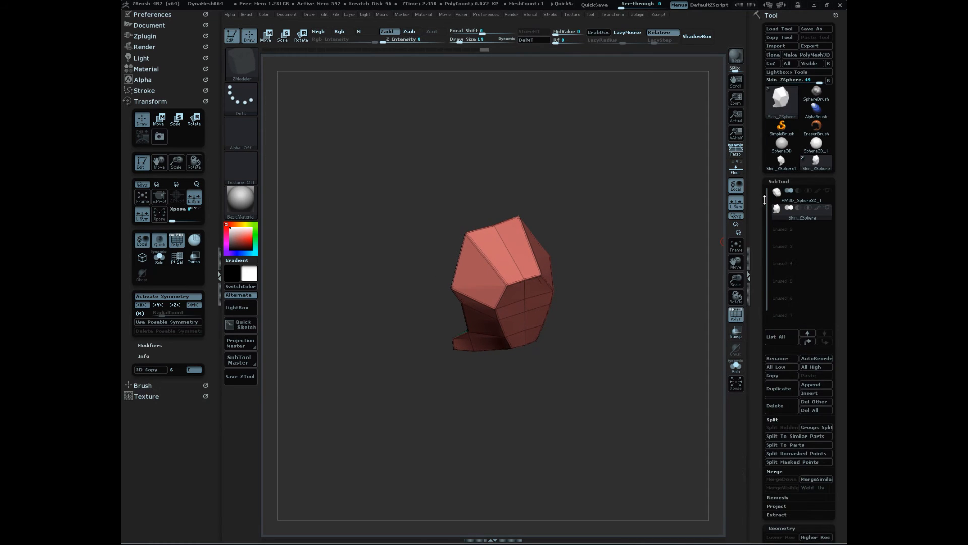
{"action": "left_click", "coordinate": [828, 190]}
{"action": "left_click_drag", "start_coordinate": [649, 446], "coordinate": [616, 402]}
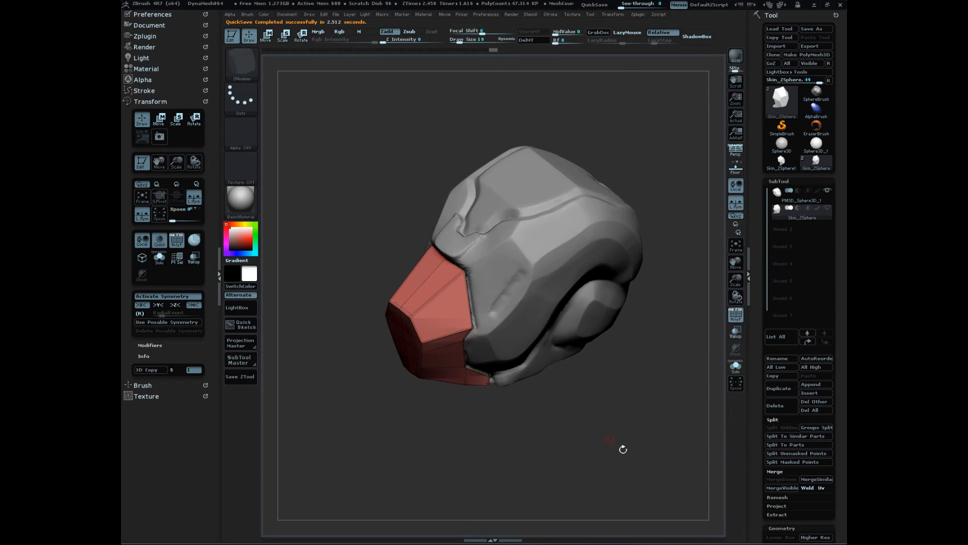
{"action": "left_click_drag", "start_coordinate": [623, 450], "coordinate": [655, 435]}
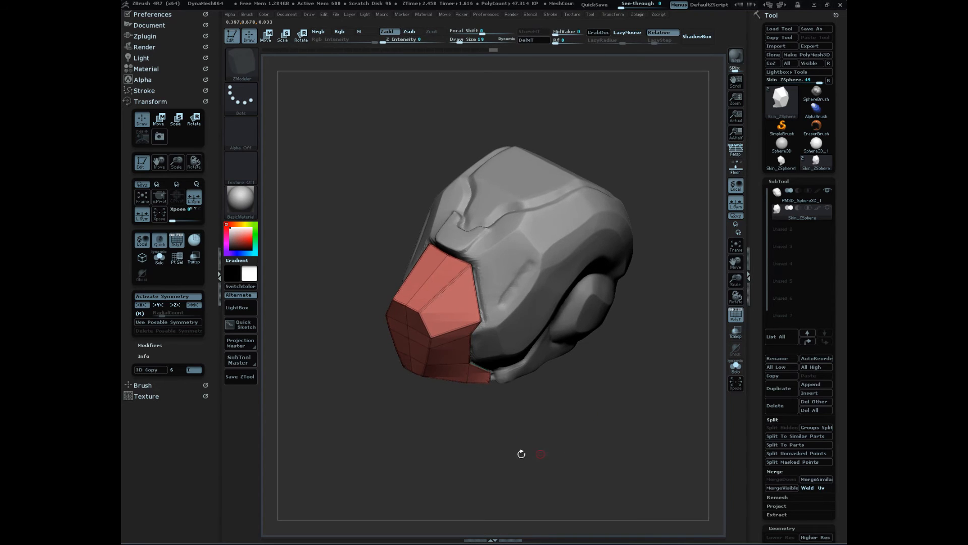
{"action": "left_click_drag", "start_coordinate": [638, 463], "coordinate": [639, 482]}
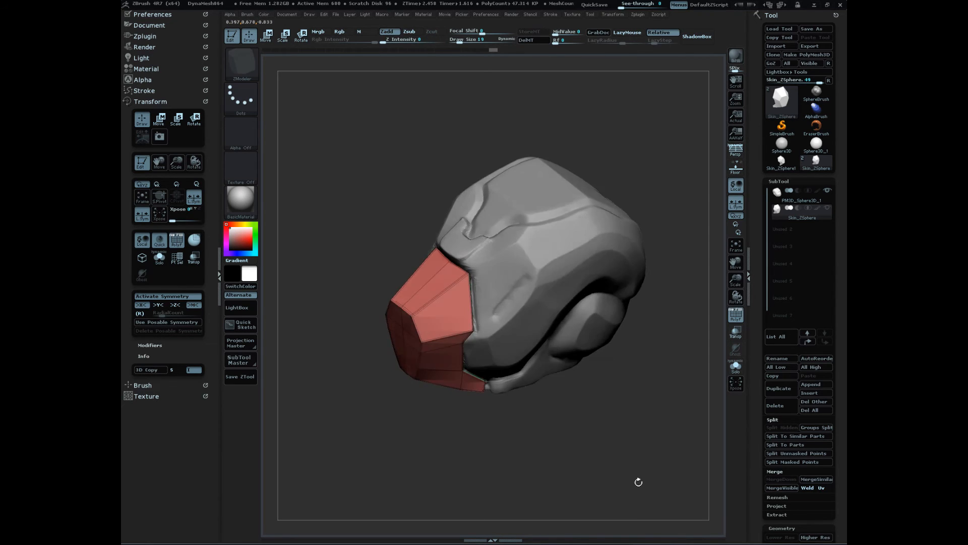
- Make the helmet subtool PM3D_Sphere3D_1 active, hide its polyframe, and frame the back of the helmet
{"action": "left_click", "coordinate": [823, 202]}
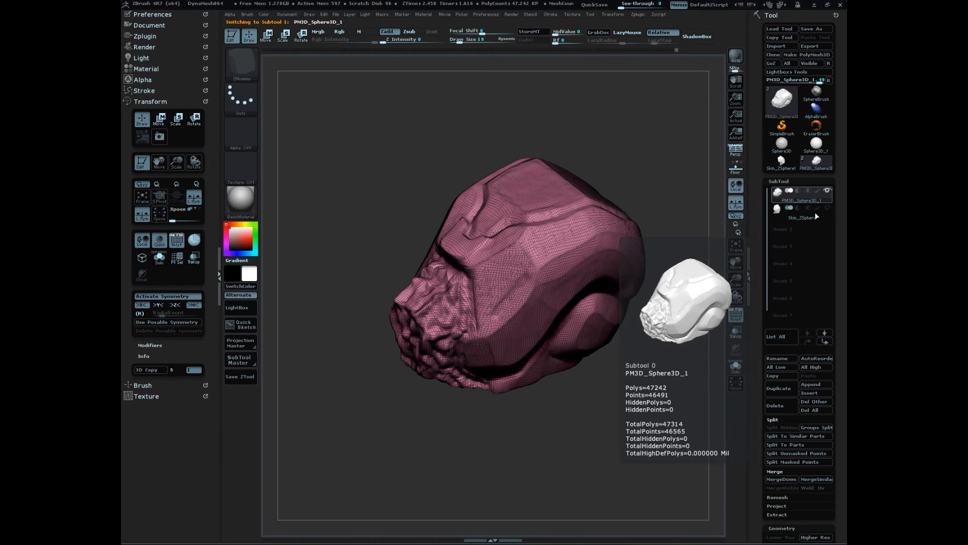
{"action": "left_click_drag", "start_coordinate": [645, 435], "coordinate": [508, 384]}
{"action": "key", "text": "shift+f"}
{"action": "key", "text": "f"}
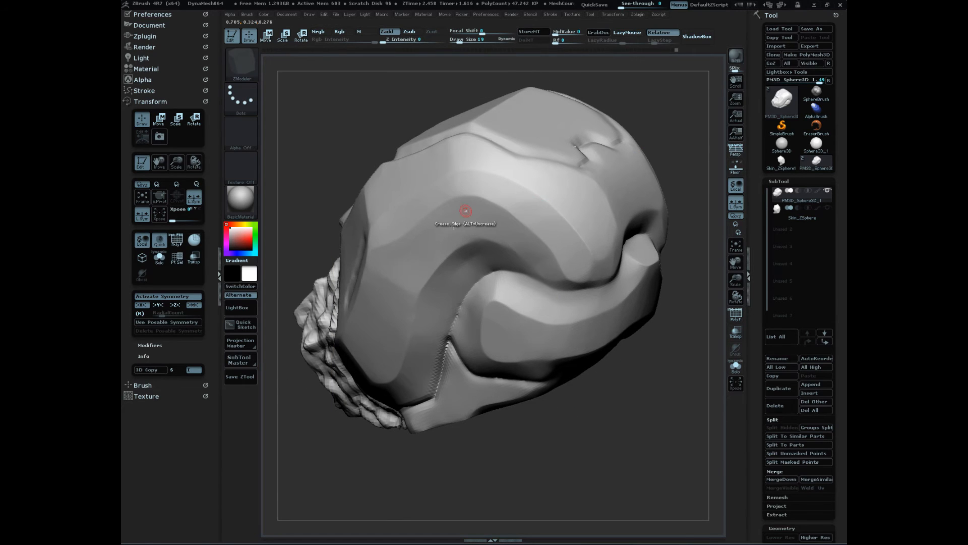
{"action": "left_click_drag", "start_coordinate": [641, 425], "coordinate": [634, 456]}
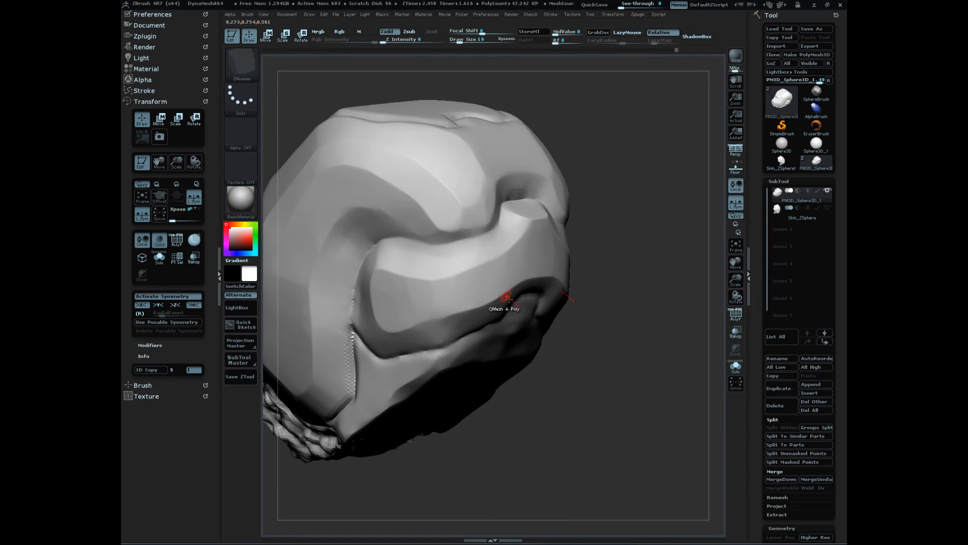
{"action": "key", "text": "b"}
{"action": "key", "text": "t"}
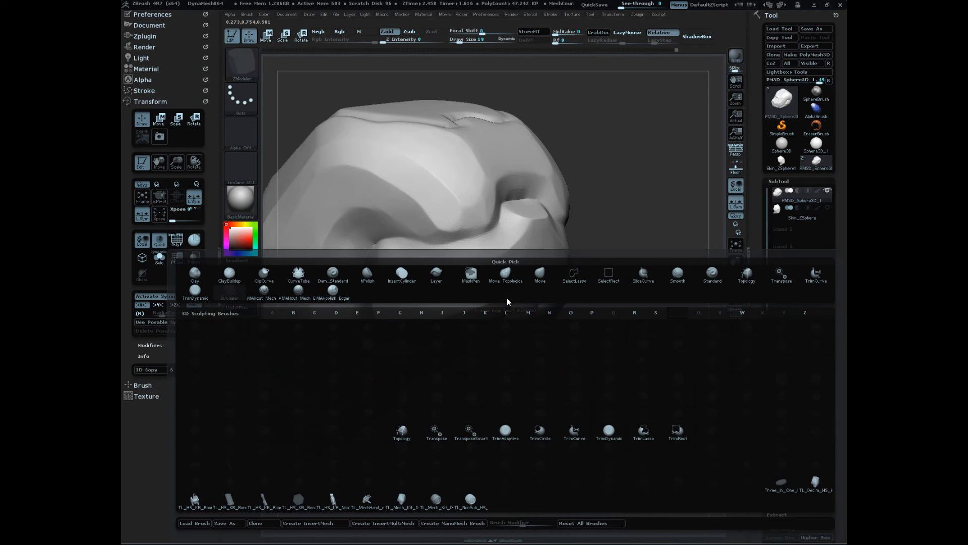
{"action": "key", "text": "shift"}
{"action": "left_click", "coordinate": [406, 434], "text": "shift"}
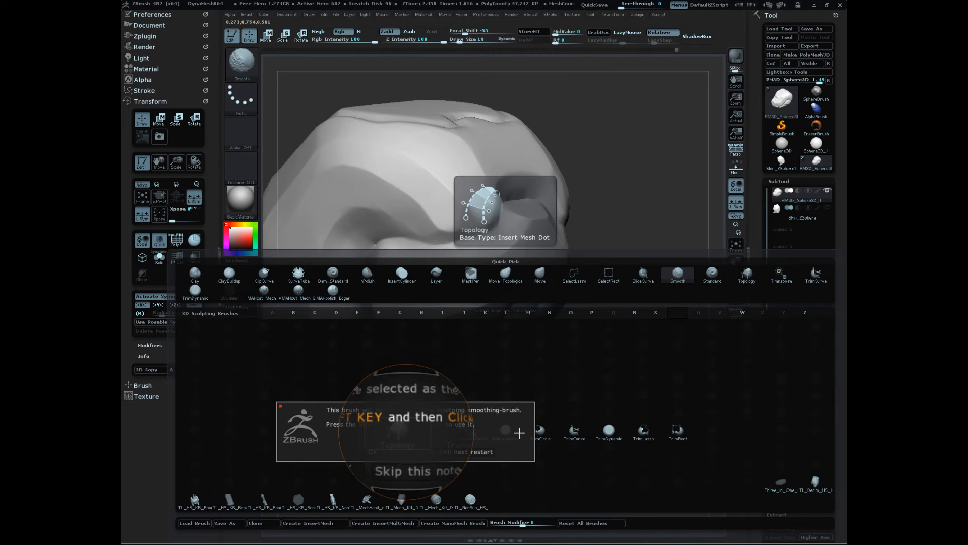
{"action": "left_click", "coordinate": [379, 454]}
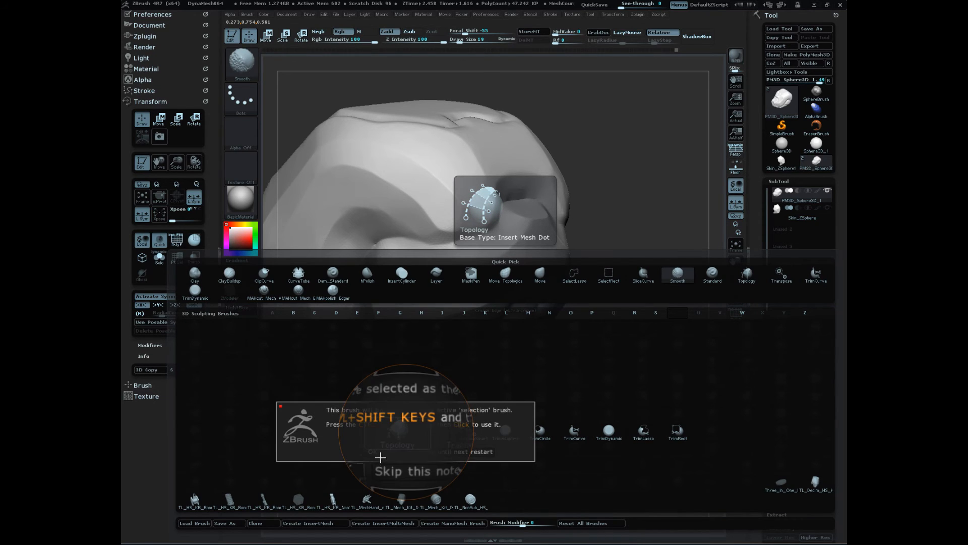
{"action": "left_click", "coordinate": [379, 457]}
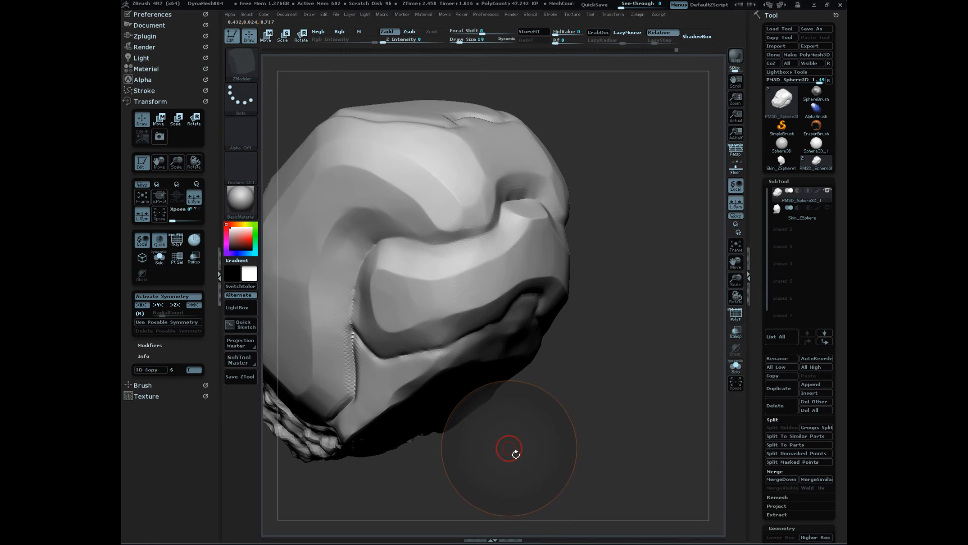
- Pick the Topology brush and draw a short curve across the centre of the raised band on the helmet's back
{"action": "key", "text": "b"}
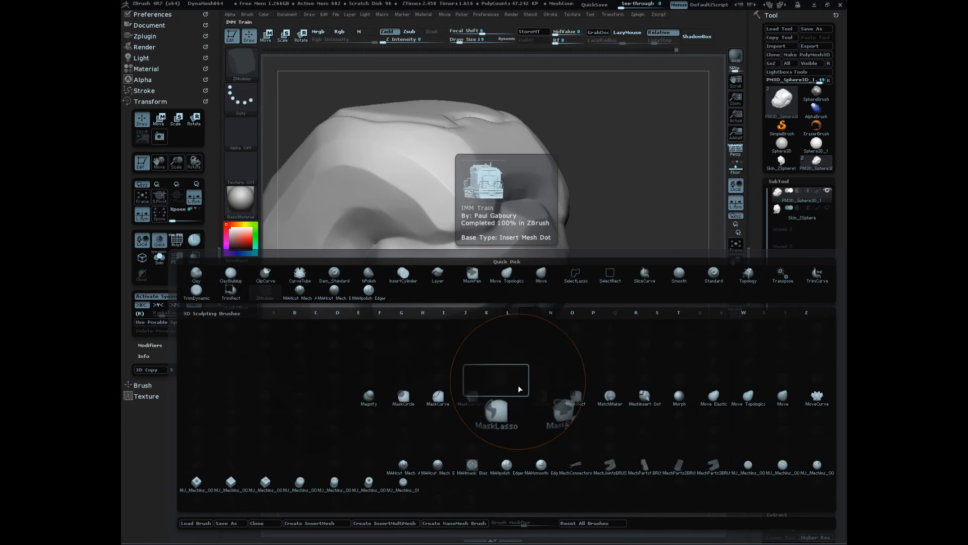
{"action": "key", "text": "b"}
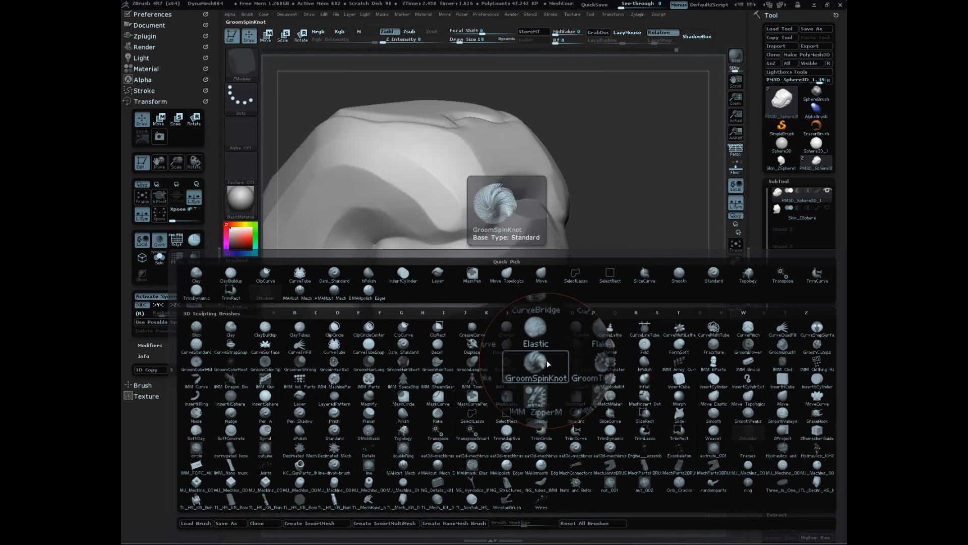
{"action": "left_click", "coordinate": [410, 431]}
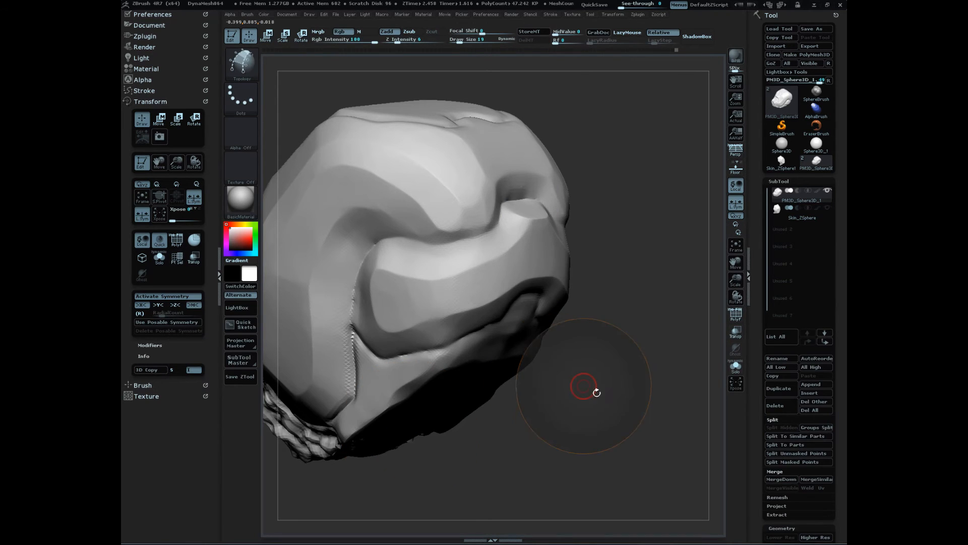
{"action": "mouse_move", "coordinate": [582, 439]}
{"action": "left_mouse_down"}
{"action": "mouse_move", "coordinate": [588, 451]}
{"action": "mouse_move", "coordinate": [619, 454]}
{"action": "mouse_move", "coordinate": [616, 438]}
{"action": "mouse_move", "coordinate": [598, 437]}
{"action": "mouse_move", "coordinate": [650, 451]}
{"action": "mouse_move", "coordinate": [618, 405]}
{"action": "left_mouse_up"}
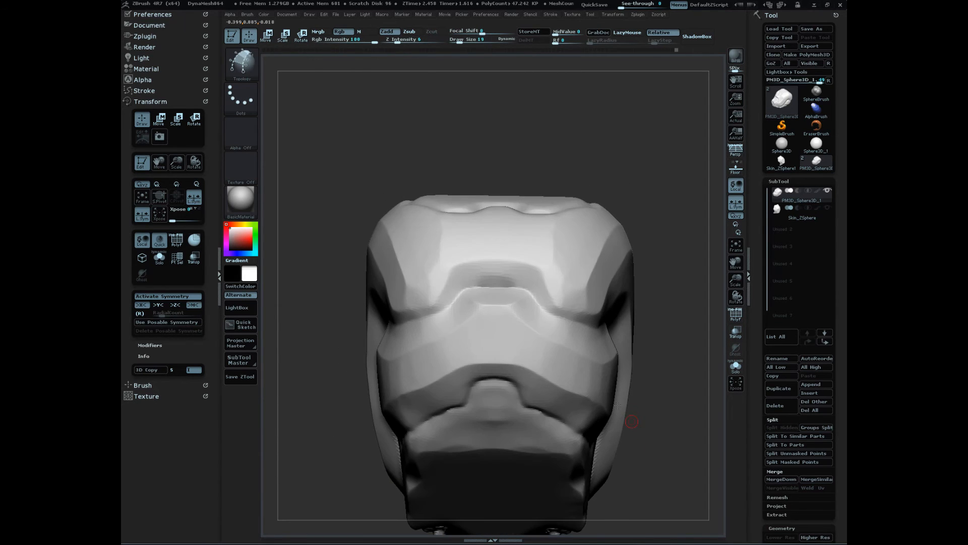
{"action": "mouse_move", "coordinate": [661, 456]}
{"action": "left_mouse_down"}
{"action": "mouse_move", "coordinate": [681, 469]}
{"action": "mouse_move", "coordinate": [666, 478]}
{"action": "mouse_move", "coordinate": [679, 485]}
{"action": "mouse_move", "coordinate": [635, 468]}
{"action": "mouse_move", "coordinate": [647, 468]}
{"action": "left_mouse_up"}
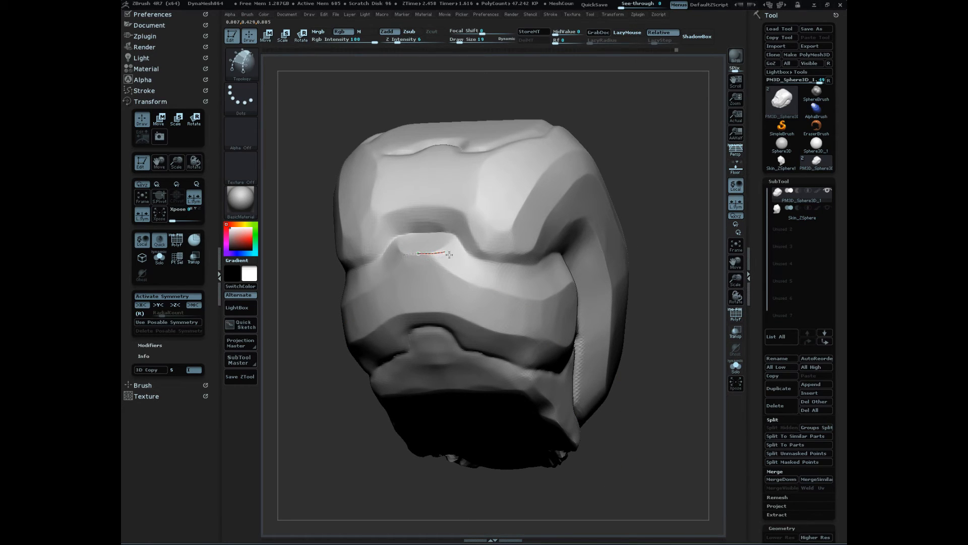
{"action": "left_click_drag", "start_coordinate": [683, 222], "coordinate": [688, 237]}
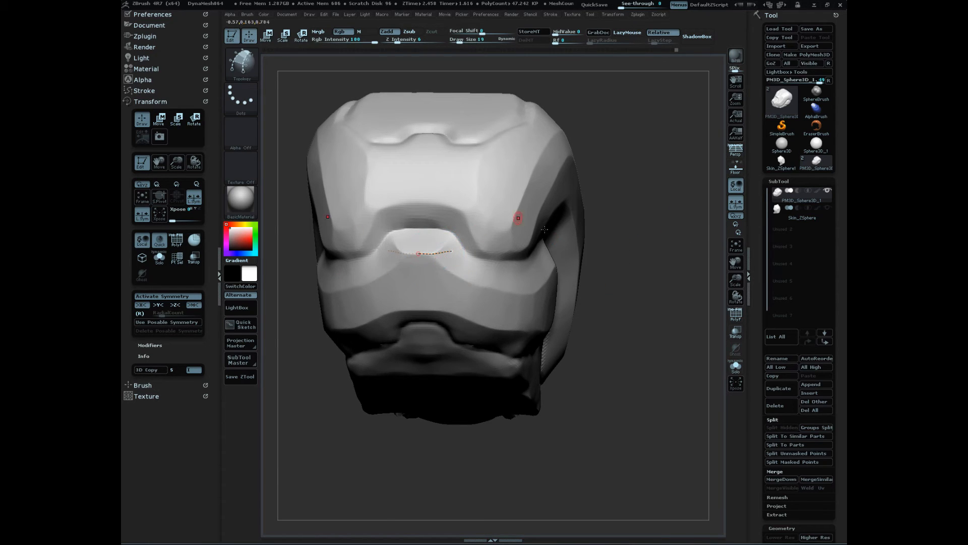
- Draw a topology curve from the band's centre along its upper ridge to the ridge's corner on the helmet's side
{"action": "mouse_move", "coordinate": [613, 239]}
{"action": "left_mouse_down", "text": "alt"}
{"action": "mouse_move", "coordinate": [707, 269]}
{"action": "mouse_move", "coordinate": [666, 277]}
{"action": "mouse_move", "coordinate": [656, 259]}
{"action": "mouse_move", "coordinate": [683, 252]}
{"action": "mouse_move", "coordinate": [676, 247]}
{"action": "left_mouse_up", "text": "alt"}
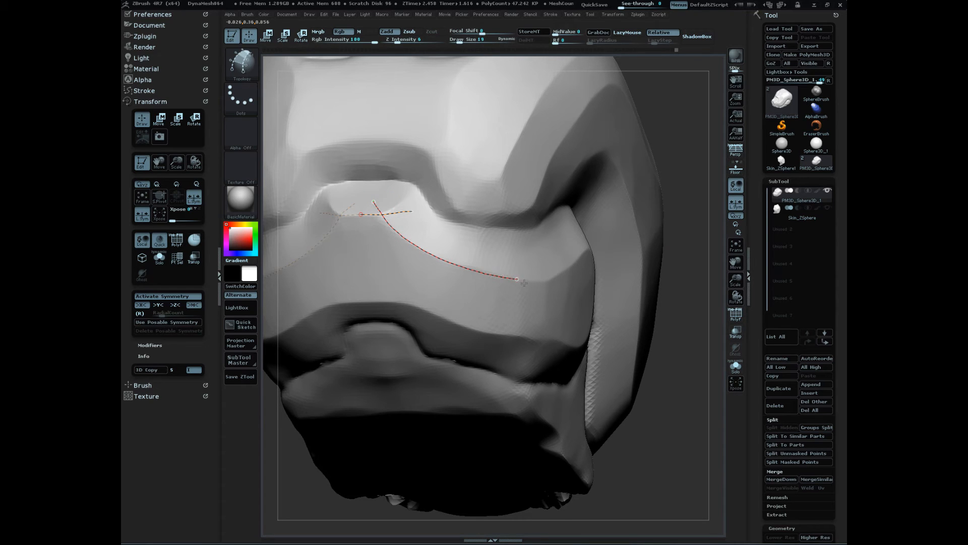
{"action": "left_click_drag", "start_coordinate": [542, 284], "coordinate": [543, 281]}
{"action": "left_click_drag", "start_coordinate": [696, 349], "coordinate": [625, 336]}
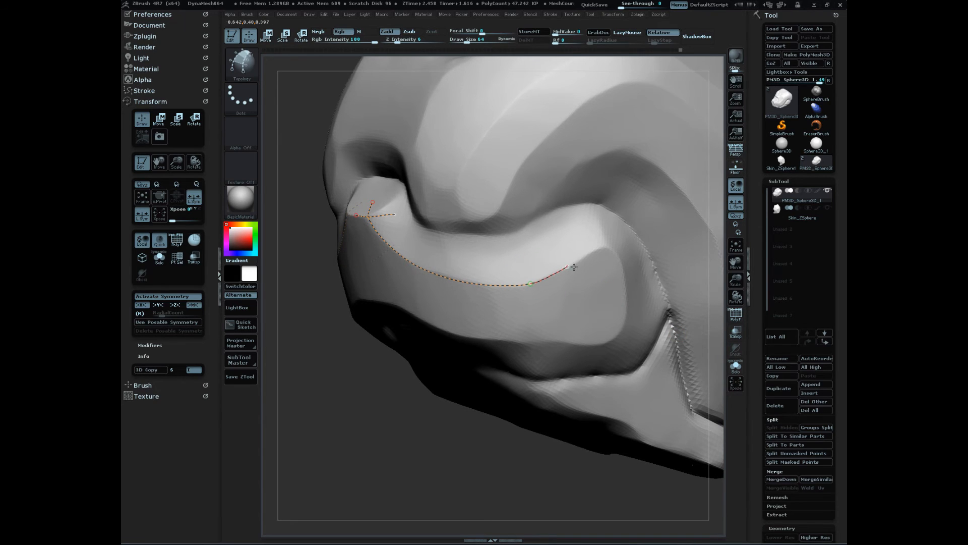
{"action": "left_click_drag", "start_coordinate": [610, 254], "coordinate": [605, 257]}
{"action": "key", "text": "ctrl+z"}
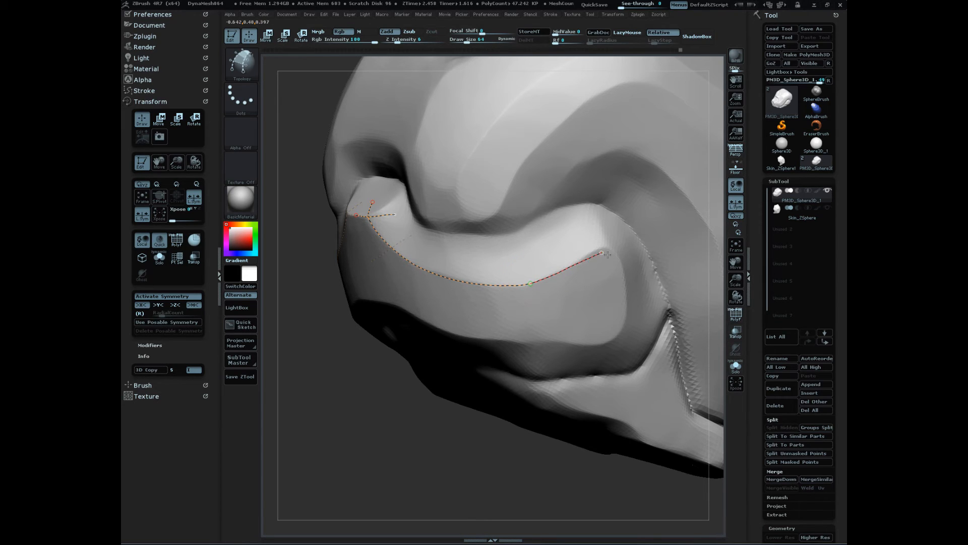
{"action": "left_click", "coordinate": [607, 254]}
{"action": "left_click", "coordinate": [570, 274]}
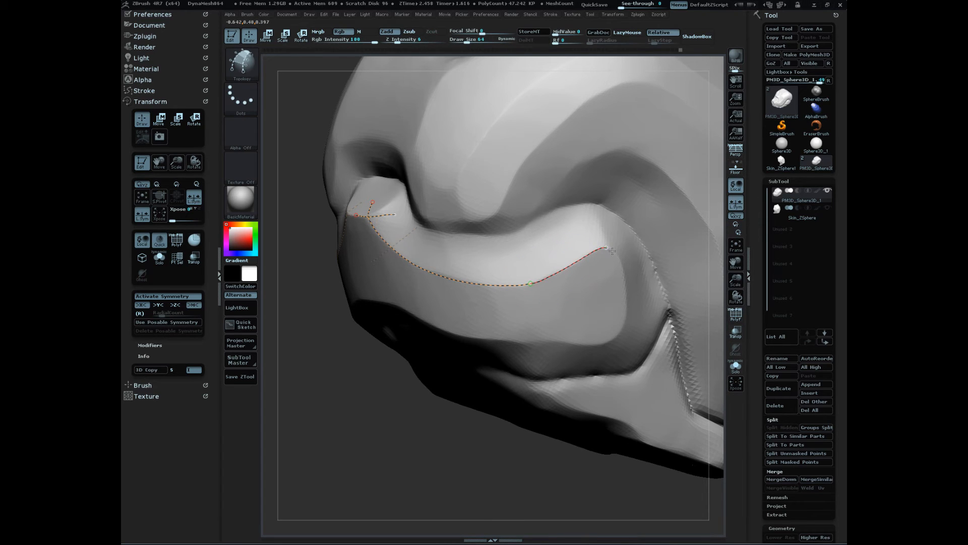
{"action": "left_click_drag", "start_coordinate": [609, 249], "coordinate": [611, 248]}
- Continue the topology curve down the band's side end and back along its lower edge to the centre
{"action": "left_click_drag", "start_coordinate": [523, 475], "coordinate": [646, 296]}
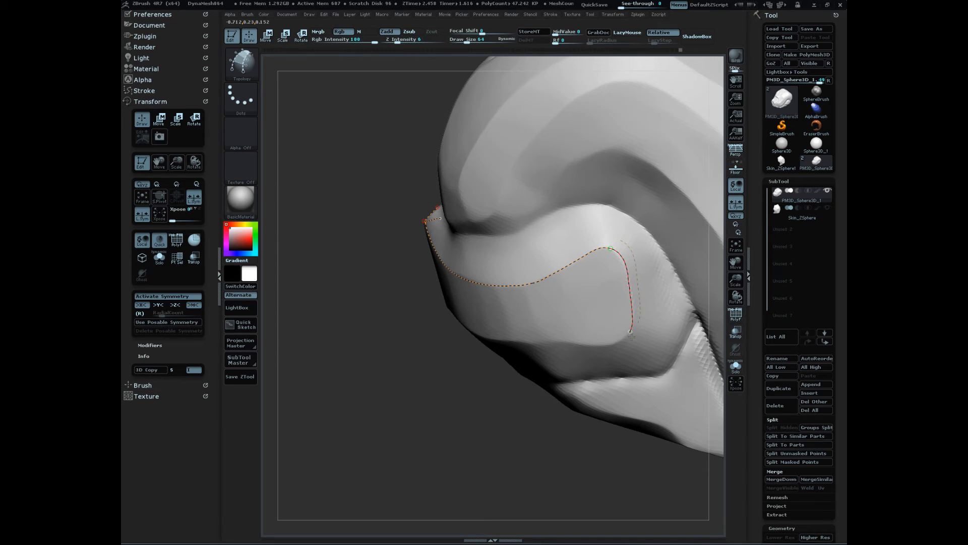
{"action": "left_click_drag", "start_coordinate": [618, 341], "coordinate": [617, 342]}
{"action": "left_click_drag", "start_coordinate": [579, 467], "coordinate": [628, 348]}
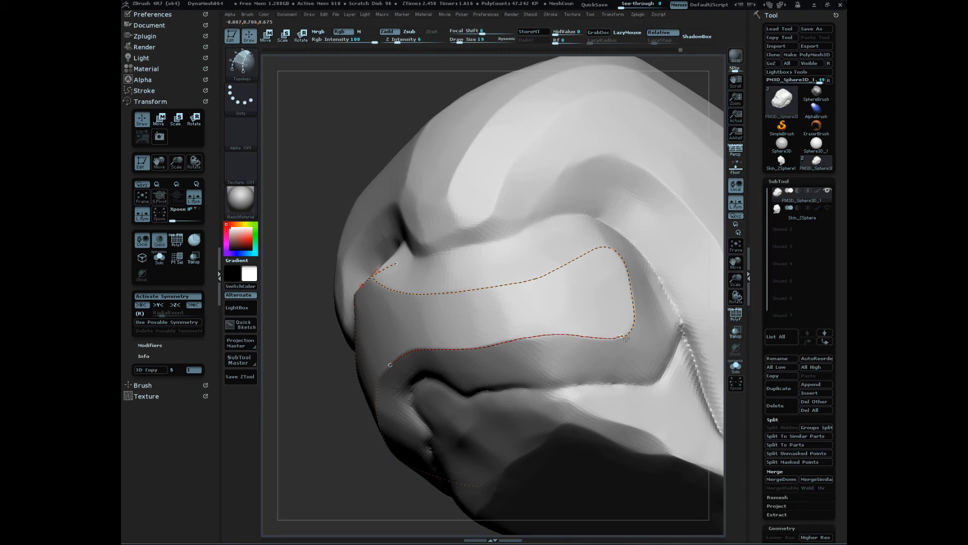
{"action": "left_click_drag", "start_coordinate": [388, 497], "coordinate": [522, 387]}
{"action": "left_click_drag", "start_coordinate": [662, 370], "coordinate": [687, 339]}
{"action": "left_click_drag", "start_coordinate": [681, 388], "coordinate": [670, 404]}
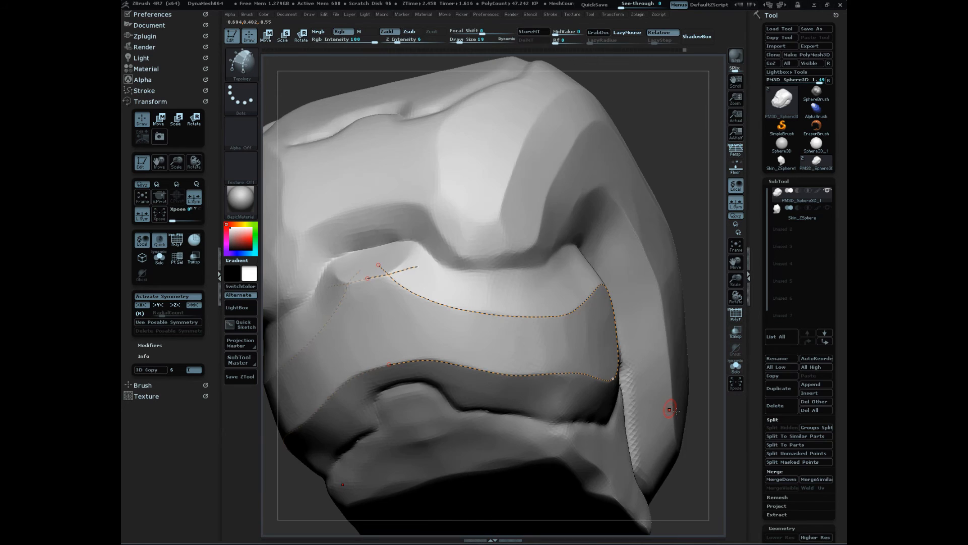
- Erase the stray curve ends at the band's central junction and draw a diagonal curve from there to the upper rim
{"action": "left_click_drag", "start_coordinate": [687, 161], "coordinate": [712, 188]}
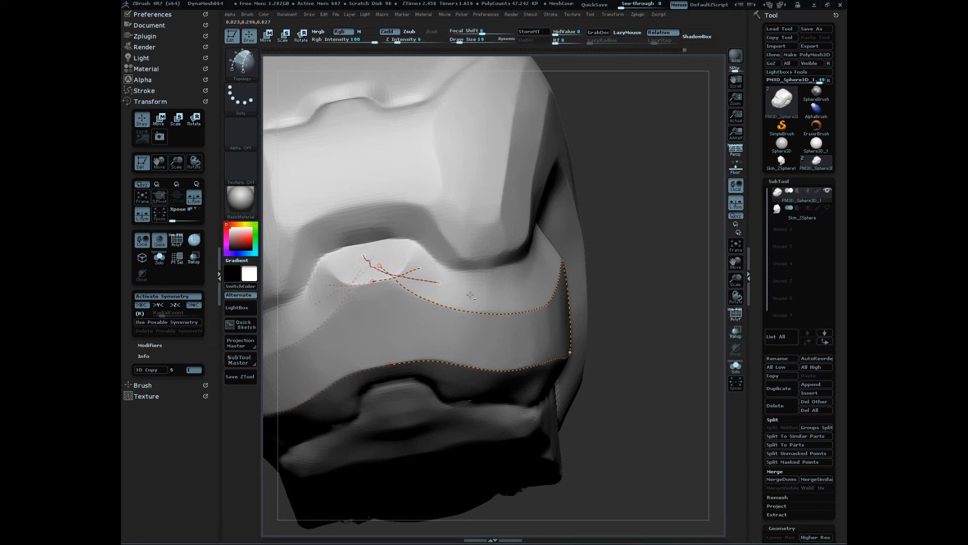
{"action": "left_click_drag", "start_coordinate": [470, 295], "coordinate": [461, 291], "text": "alt"}
{"action": "mouse_move", "coordinate": [673, 247]}
{"action": "left_mouse_down"}
{"action": "mouse_move", "coordinate": [679, 275]}
{"action": "mouse_move", "coordinate": [694, 254]}
{"action": "mouse_move", "coordinate": [676, 275]}
{"action": "mouse_move", "coordinate": [691, 274]}
{"action": "mouse_move", "coordinate": [699, 338]}
{"action": "mouse_move", "coordinate": [670, 322]}
{"action": "mouse_move", "coordinate": [497, 372]}
{"action": "left_mouse_up"}
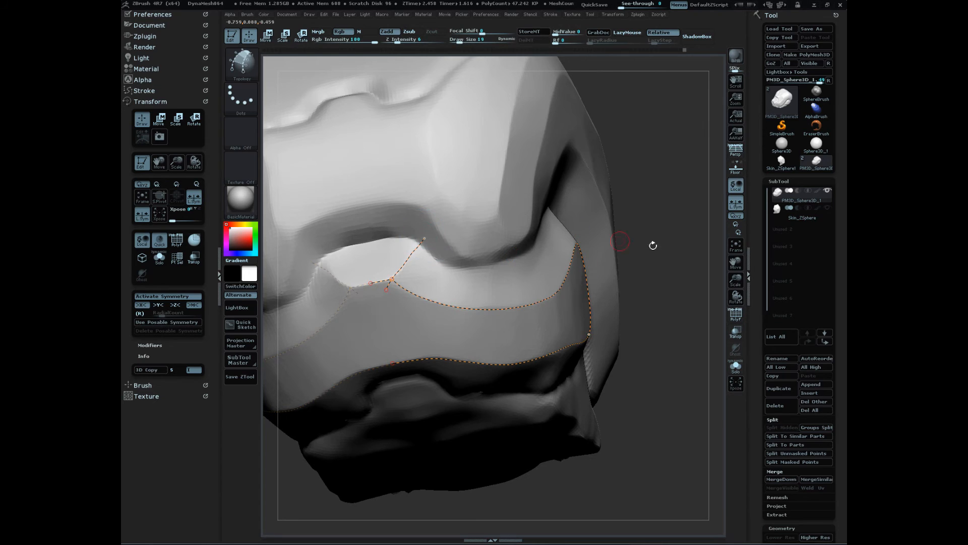
- Draw a topology curve along the band's outer upper rim from the centre around to the corner on the helmet's side
{"action": "left_click_drag", "start_coordinate": [653, 246], "coordinate": [676, 267]}
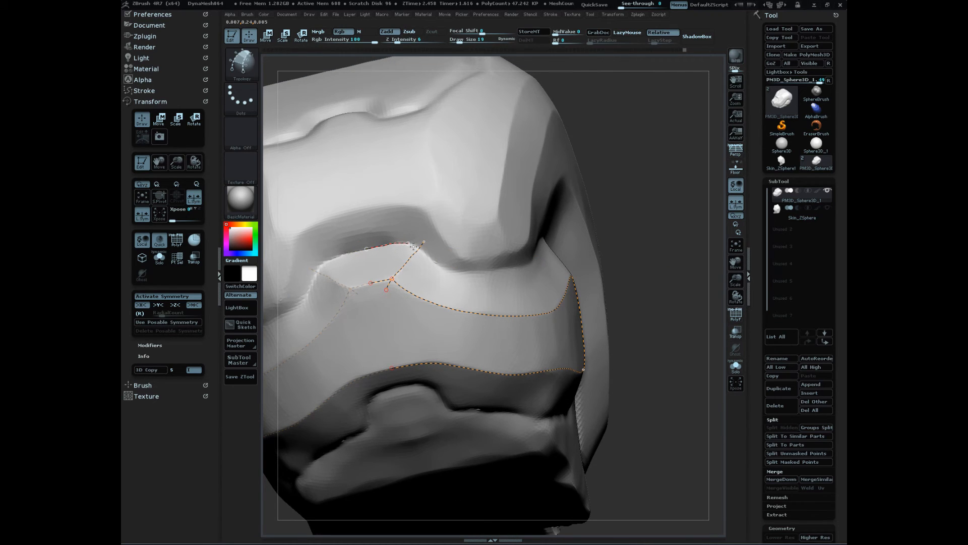
{"action": "left_click_drag", "start_coordinate": [446, 271], "coordinate": [449, 272]}
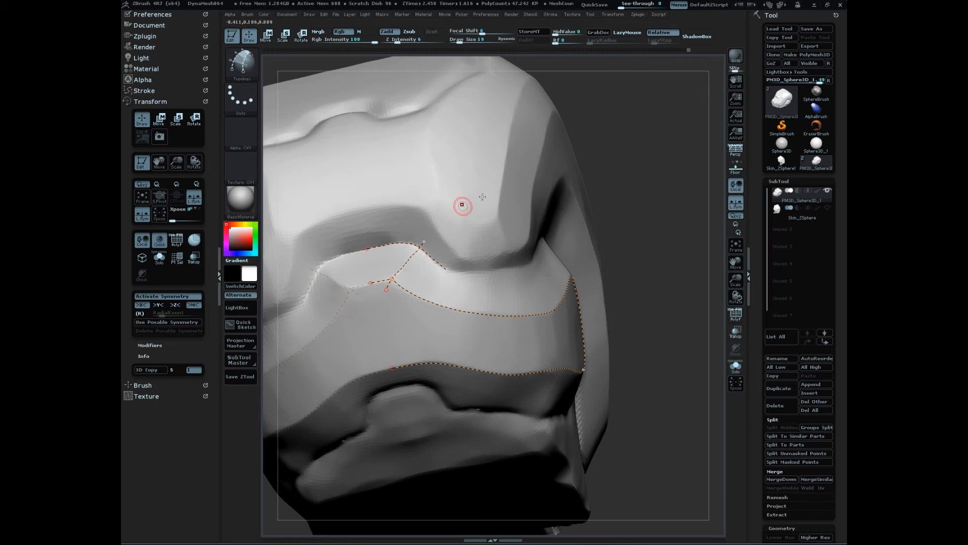
{"action": "left_click_drag", "start_coordinate": [680, 279], "coordinate": [620, 283]}
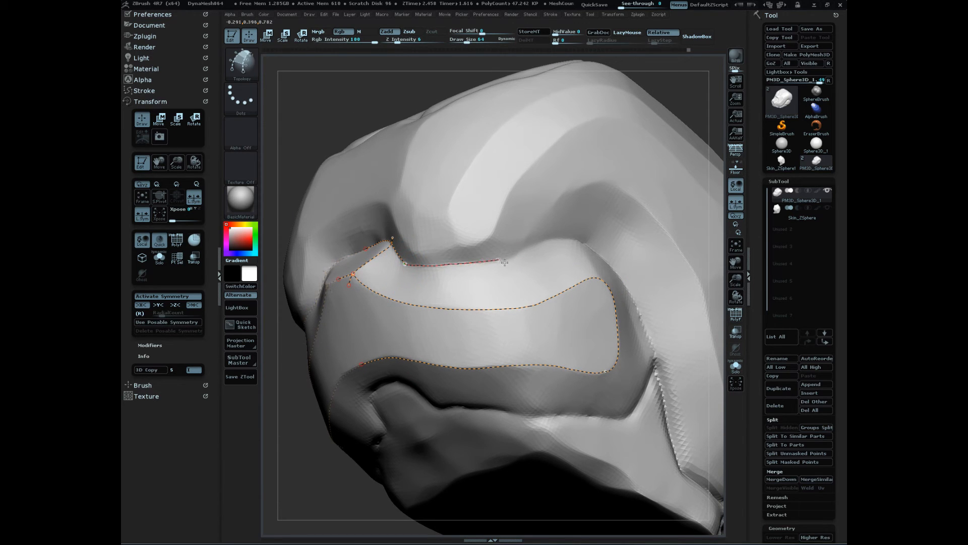
{"action": "left_click_drag", "start_coordinate": [558, 240], "coordinate": [563, 238]}
{"action": "left_click_drag", "start_coordinate": [712, 104], "coordinate": [607, 257]}
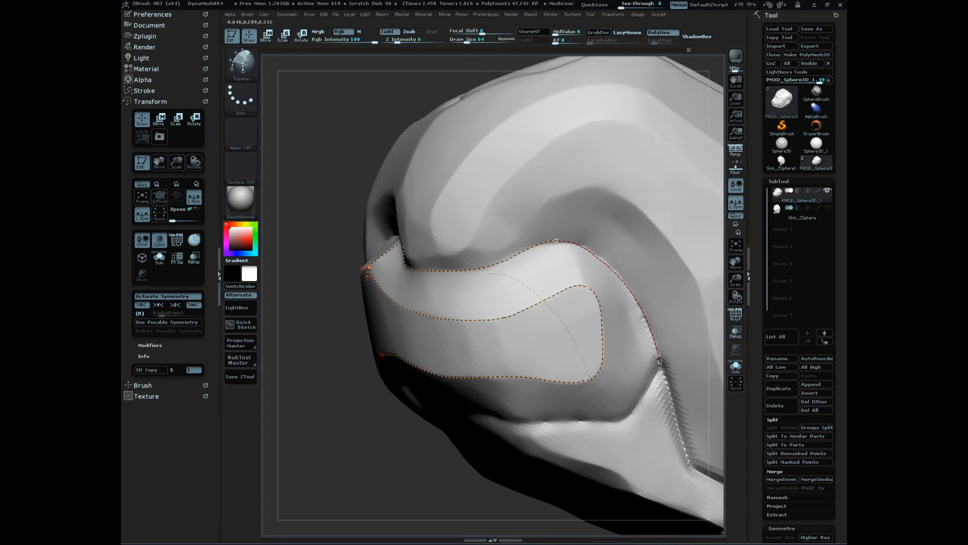
- Continue the outer curve from the side corner down to the band's lower edge, and trace that edge including the central notch
{"action": "mouse_move", "coordinate": [407, 501]}
{"action": "left_mouse_down"}
{"action": "mouse_move", "coordinate": [405, 483]}
{"action": "mouse_move", "coordinate": [388, 470]}
{"action": "left_mouse_up"}
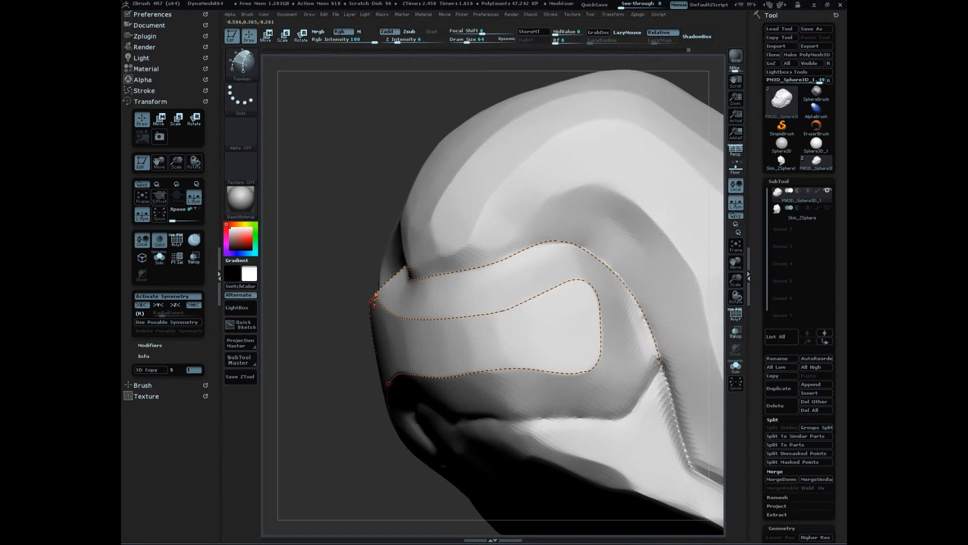
{"action": "left_click", "coordinate": [665, 411]}
{"action": "left_click_drag", "start_coordinate": [337, 506], "coordinate": [372, 492]}
{"action": "mouse_move", "coordinate": [655, 89]}
{"action": "left_mouse_down"}
{"action": "mouse_move", "coordinate": [706, 80]}
{"action": "mouse_move", "coordinate": [697, 95]}
{"action": "left_mouse_up"}
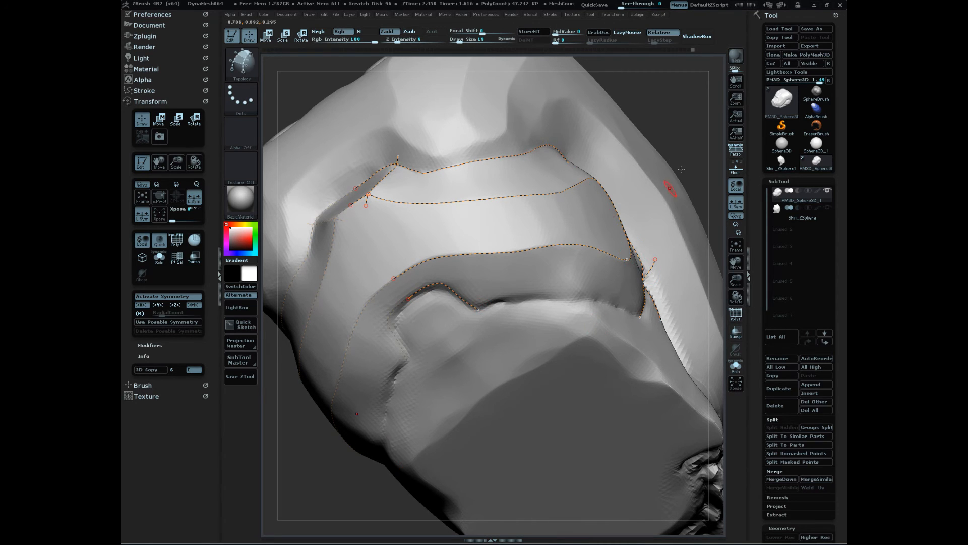
{"action": "left_click_drag", "start_coordinate": [669, 190], "coordinate": [658, 137]}
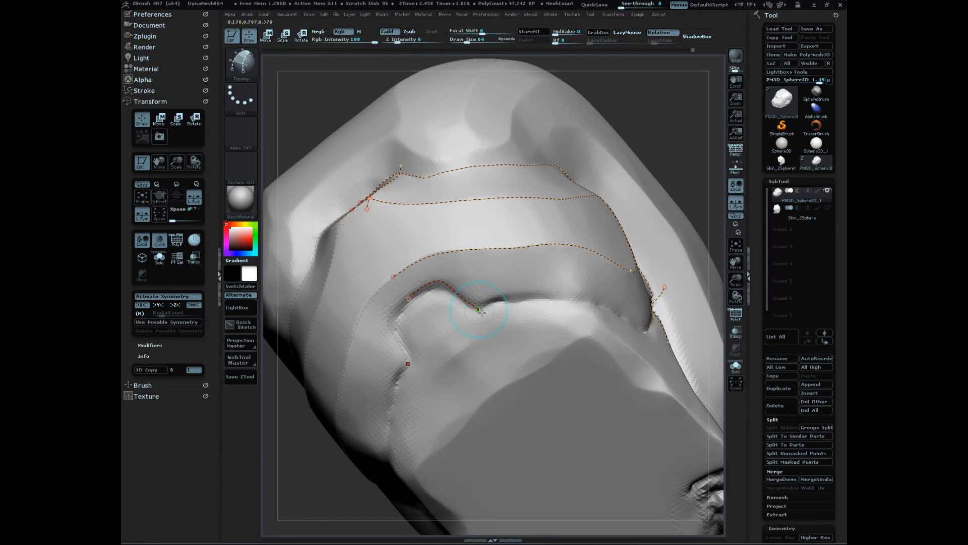
{"action": "left_click_drag", "start_coordinate": [494, 326], "coordinate": [506, 342]}
{"action": "left_click_drag", "start_coordinate": [681, 130], "coordinate": [680, 130]}
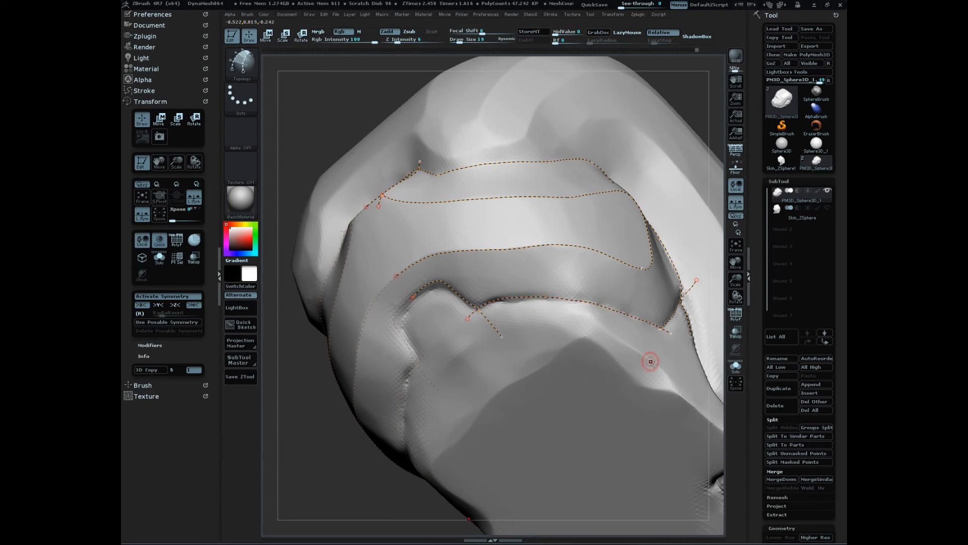
- Erase the stray curve ends at the lower notch, the side corners, the upper rim and the central junction of the band
{"action": "mouse_move", "coordinate": [696, 91]}
{"action": "left_mouse_down"}
{"action": "mouse_move", "coordinate": [696, 147]}
{"action": "mouse_move", "coordinate": [665, 157]}
{"action": "left_mouse_up"}
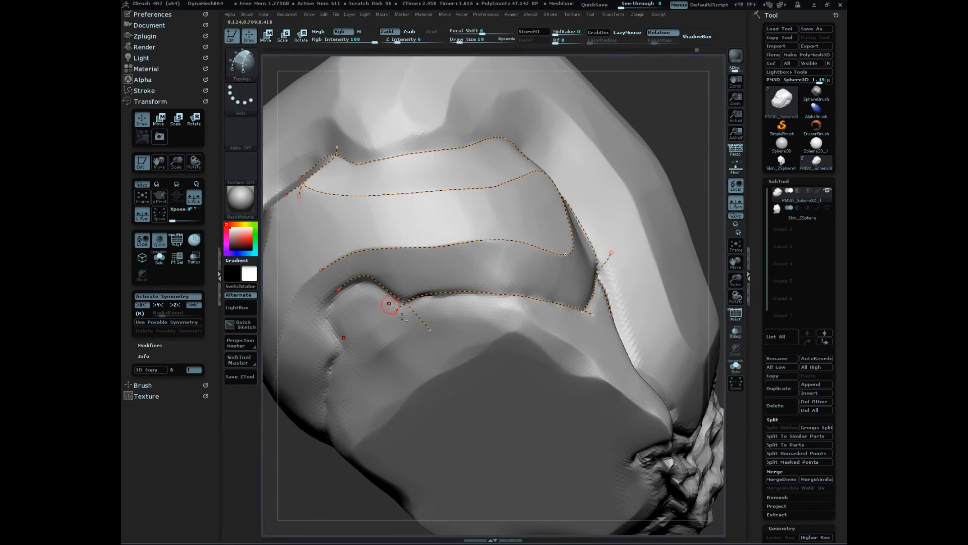
{"action": "left_click_drag", "start_coordinate": [382, 301], "coordinate": [421, 324]}
{"action": "left_click_drag", "start_coordinate": [693, 166], "coordinate": [661, 197]}
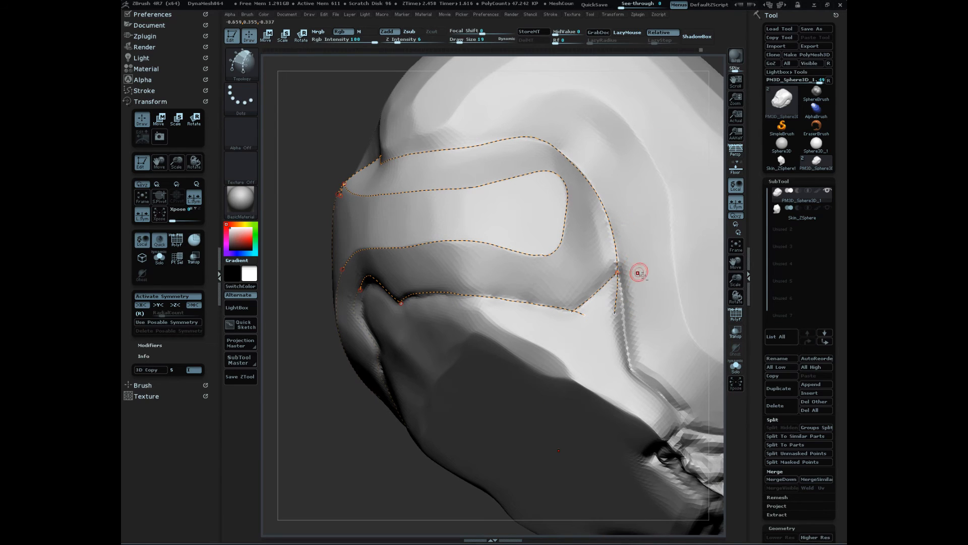
{"action": "left_click_drag", "start_coordinate": [638, 272], "coordinate": [607, 374], "text": "alt"}
{"action": "left_click_drag", "start_coordinate": [604, 303], "coordinate": [570, 347], "text": "alt"}
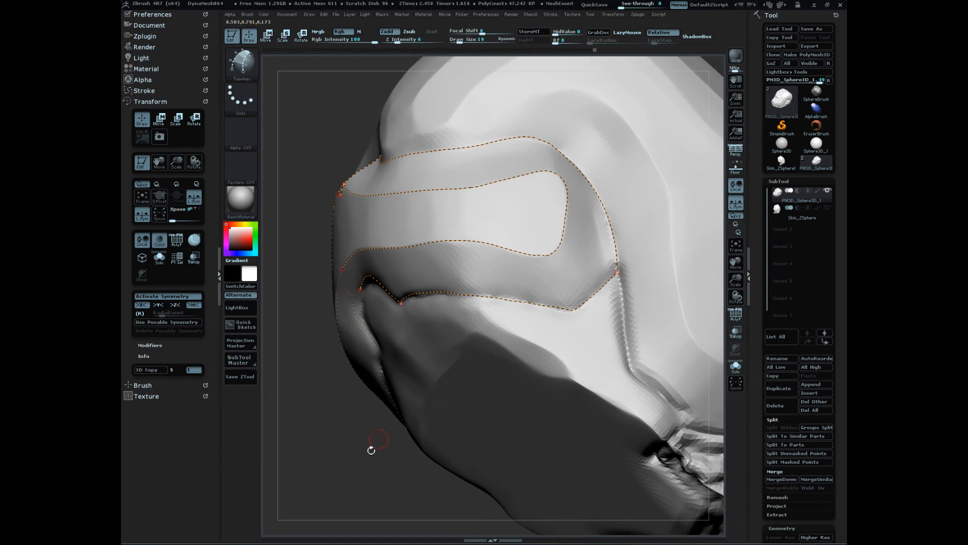
{"action": "left_click_drag", "start_coordinate": [372, 448], "coordinate": [383, 489]}
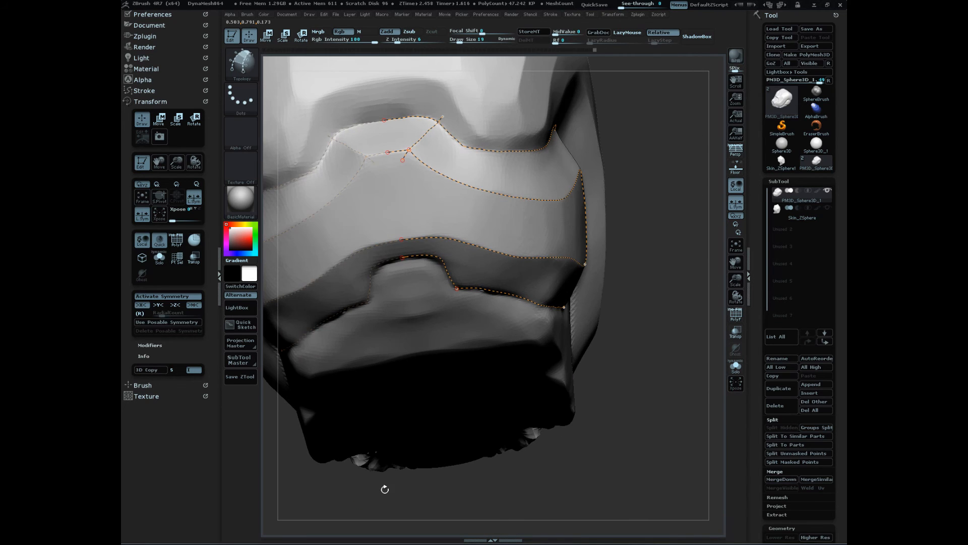
{"action": "left_click_drag", "start_coordinate": [470, 142], "coordinate": [471, 143], "text": "alt"}
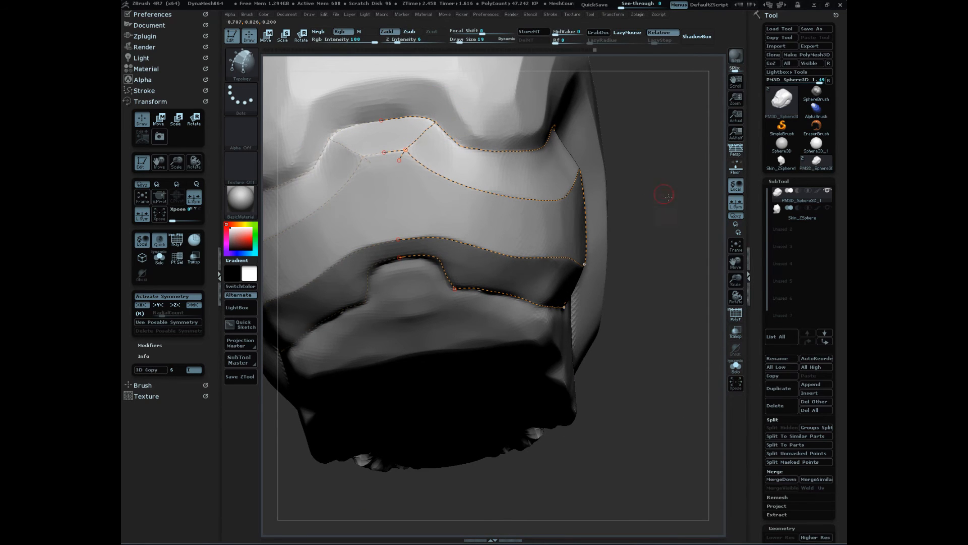
{"action": "left_click_drag", "start_coordinate": [665, 199], "coordinate": [525, 206]}
{"action": "left_click_drag", "start_coordinate": [428, 190], "coordinate": [427, 191], "text": "alt"}
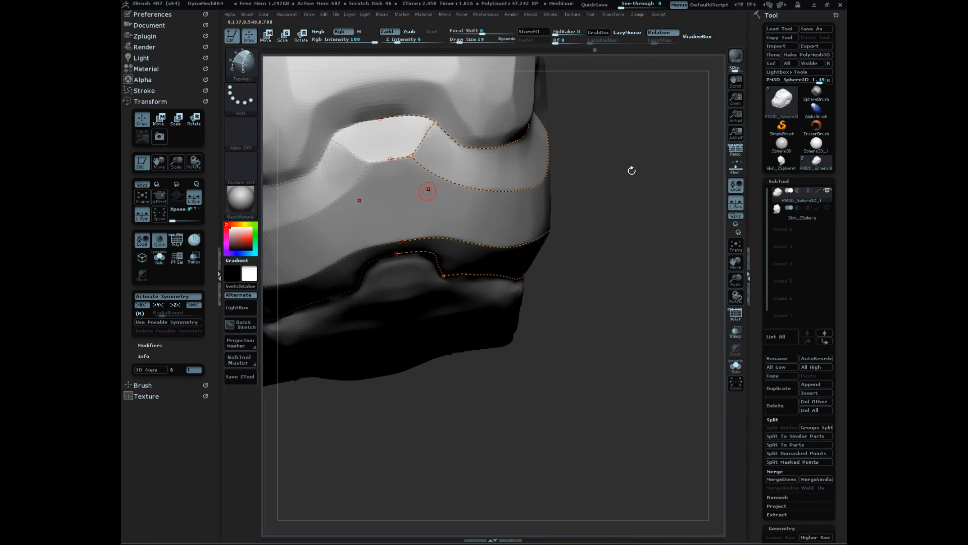
- Try drawing cross curves over the band from the upper rim to the lower edge, and undo them
{"action": "left_click_drag", "start_coordinate": [632, 171], "coordinate": [645, 101]}
{"action": "mouse_move", "coordinate": [695, 271]}
{"action": "left_mouse_down", "text": "alt"}
{"action": "mouse_move", "coordinate": [679, 219]}
{"action": "mouse_move", "coordinate": [677, 262]}
{"action": "left_mouse_up", "text": "alt"}
{"action": "left_click_drag", "start_coordinate": [689, 297], "coordinate": [681, 290]}
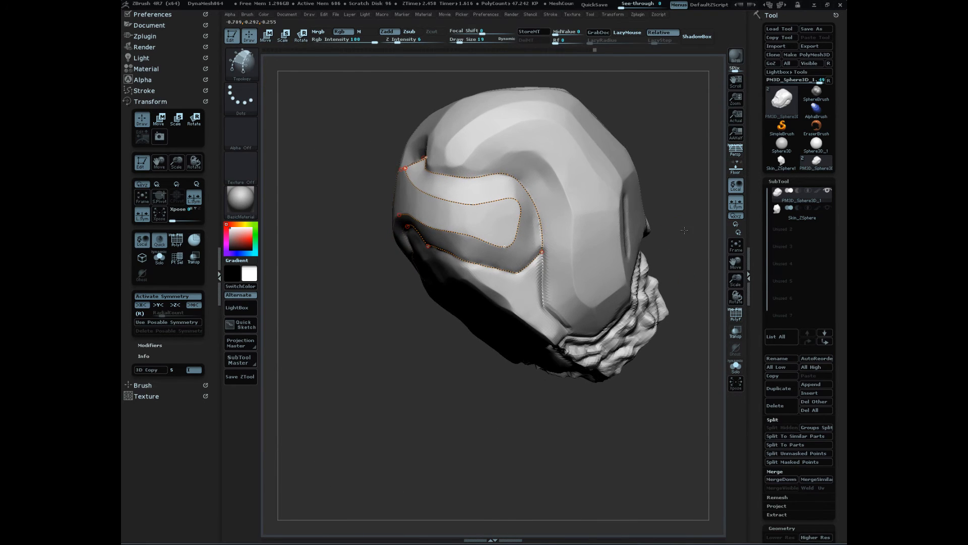
{"action": "mouse_move", "coordinate": [684, 230]}
{"action": "left_mouse_down"}
{"action": "mouse_move", "coordinate": [683, 296]}
{"action": "mouse_move", "coordinate": [696, 303]}
{"action": "mouse_move", "coordinate": [670, 331]}
{"action": "mouse_move", "coordinate": [680, 326]}
{"action": "left_mouse_up"}
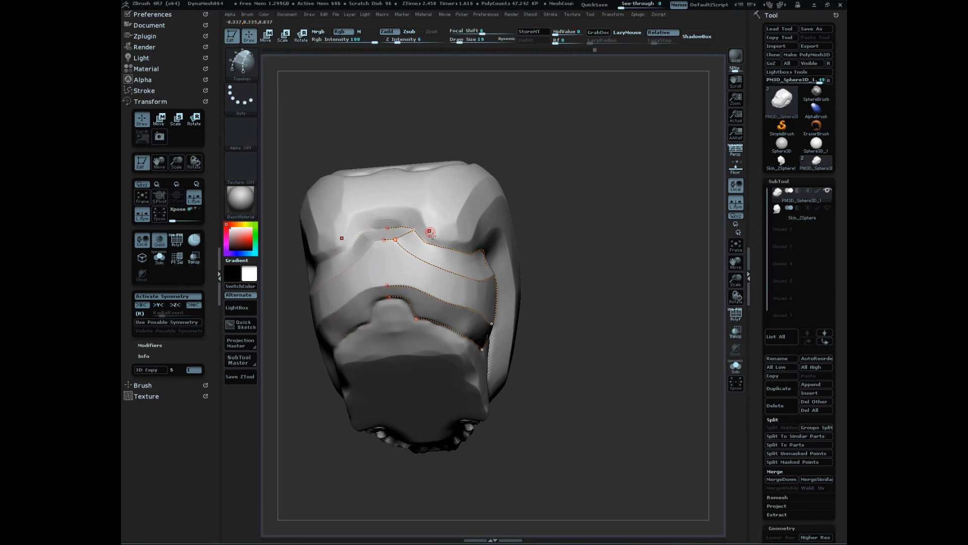
{"action": "left_click_drag", "start_coordinate": [400, 328], "coordinate": [400, 329]}
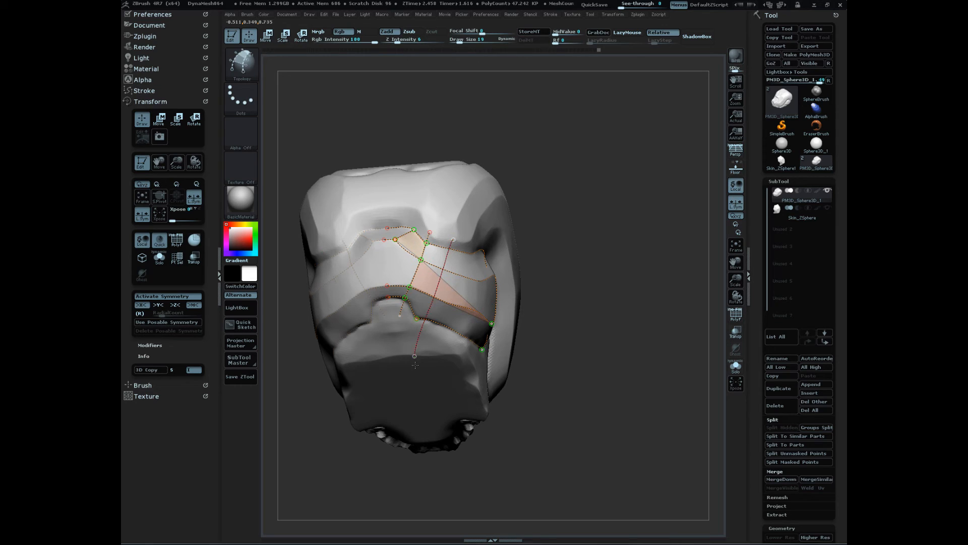
{"action": "left_click_drag", "start_coordinate": [415, 365], "coordinate": [415, 366]}
{"action": "key", "text": "ctrl+z"}
{"action": "left_click_drag", "start_coordinate": [458, 237], "coordinate": [459, 233]}
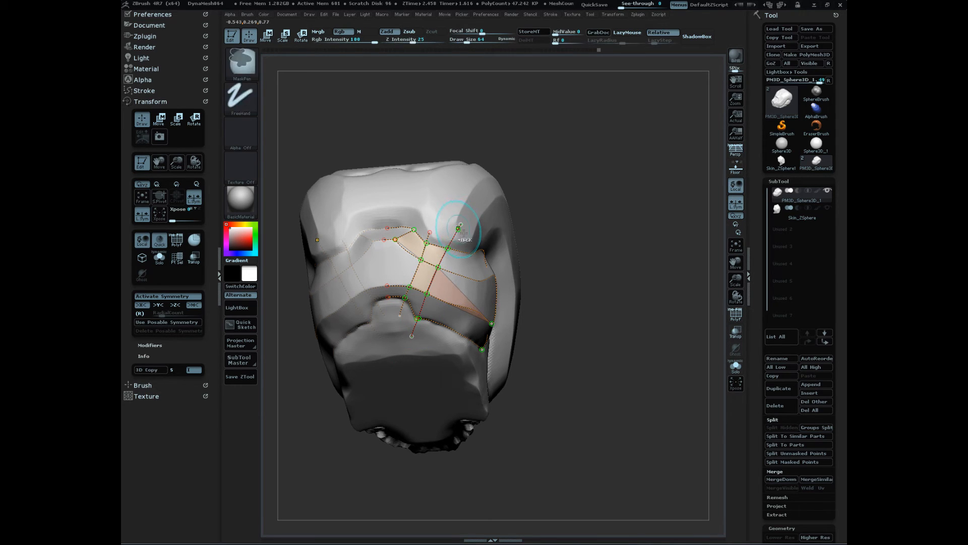
{"action": "key", "text": "ctrl+z"}
{"action": "key", "text": "ctrl+z"}
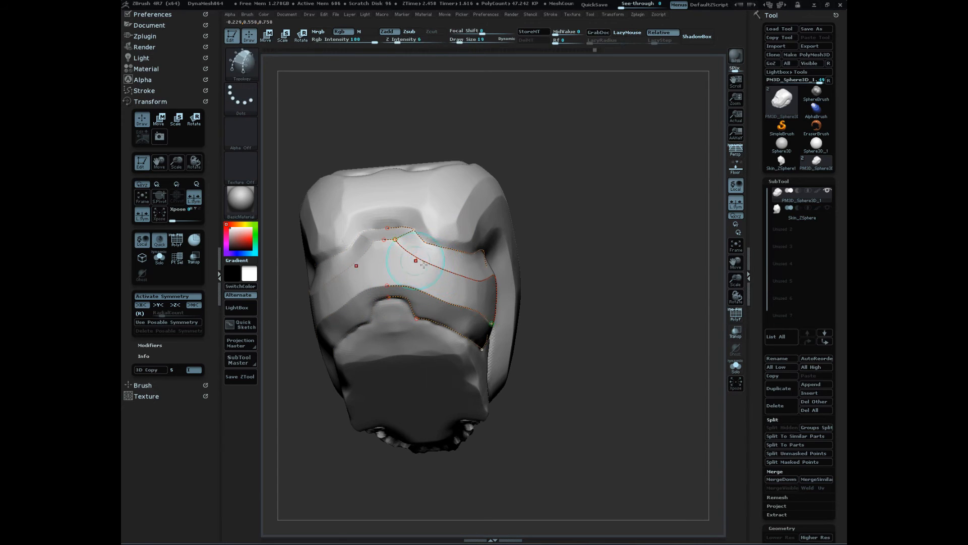
- Try a row of short cross curves between the band's lower ridge and lower edge, from the centre out to the side corner
{"action": "mouse_move", "coordinate": [570, 282]}
{"action": "left_mouse_down"}
{"action": "mouse_move", "coordinate": [582, 280]}
{"action": "mouse_move", "coordinate": [585, 262]}
{"action": "left_mouse_up"}
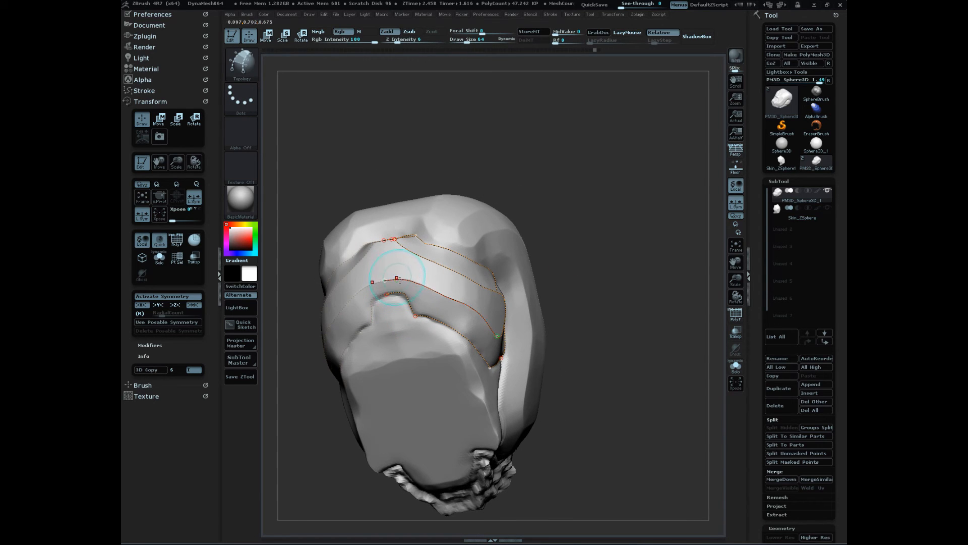
{"action": "left_click_drag", "start_coordinate": [399, 279], "coordinate": [398, 313]}
{"action": "left_click_drag", "start_coordinate": [446, 285], "coordinate": [426, 337]}
{"action": "left_click_drag", "start_coordinate": [462, 292], "coordinate": [442, 343]}
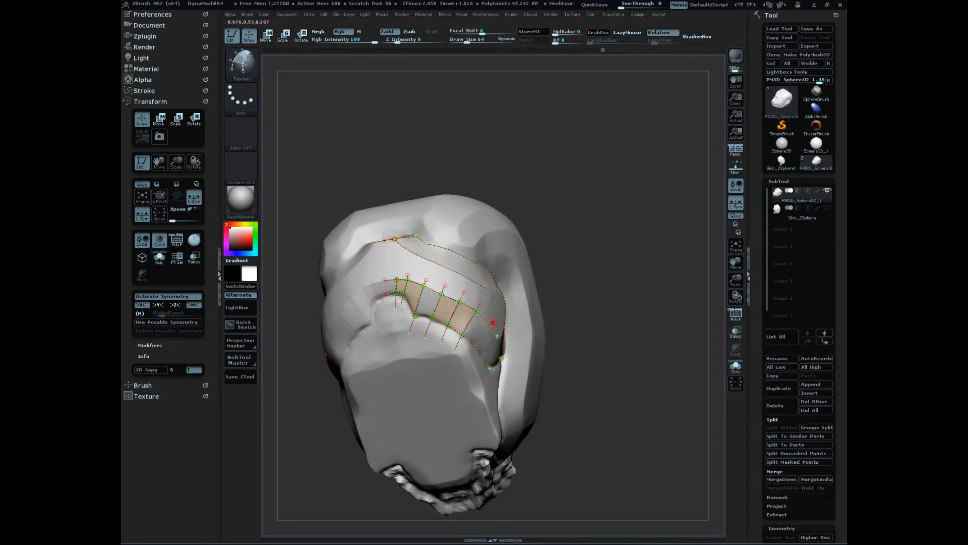
{"action": "left_click_drag", "start_coordinate": [615, 372], "coordinate": [602, 356]}
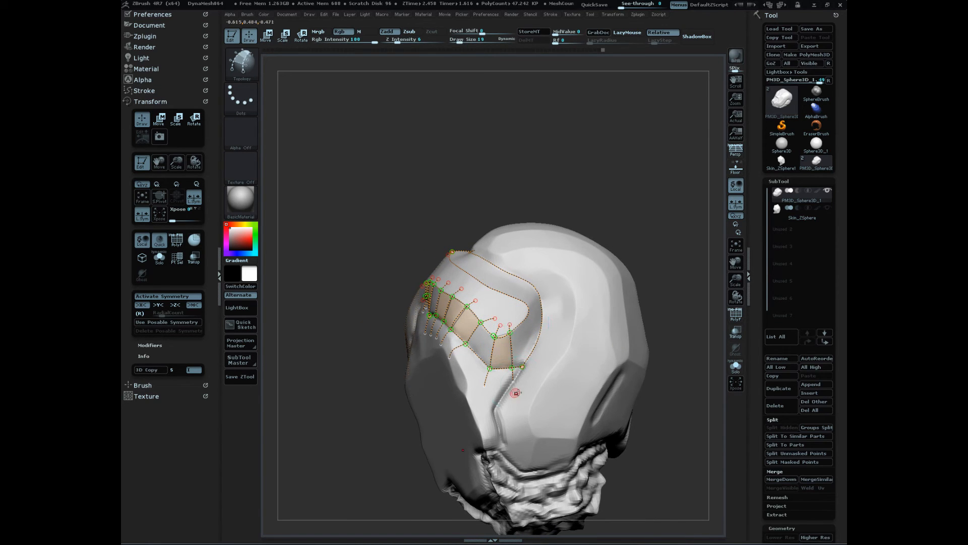
- Undo the short cross curves and try a vertical curve down the centre line of the band
{"action": "mouse_move", "coordinate": [661, 249]}
{"action": "left_mouse_down"}
{"action": "mouse_move", "coordinate": [669, 288]}
{"action": "mouse_move", "coordinate": [674, 281]}
{"action": "left_mouse_up"}
{"action": "key", "text": "ctrl"}
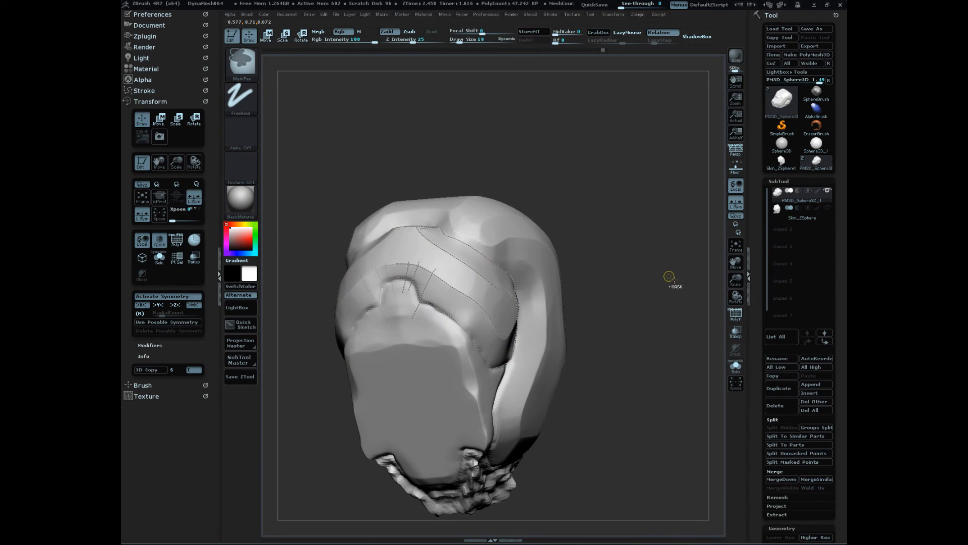
{"action": "left_click_drag", "start_coordinate": [640, 283], "coordinate": [652, 294]}
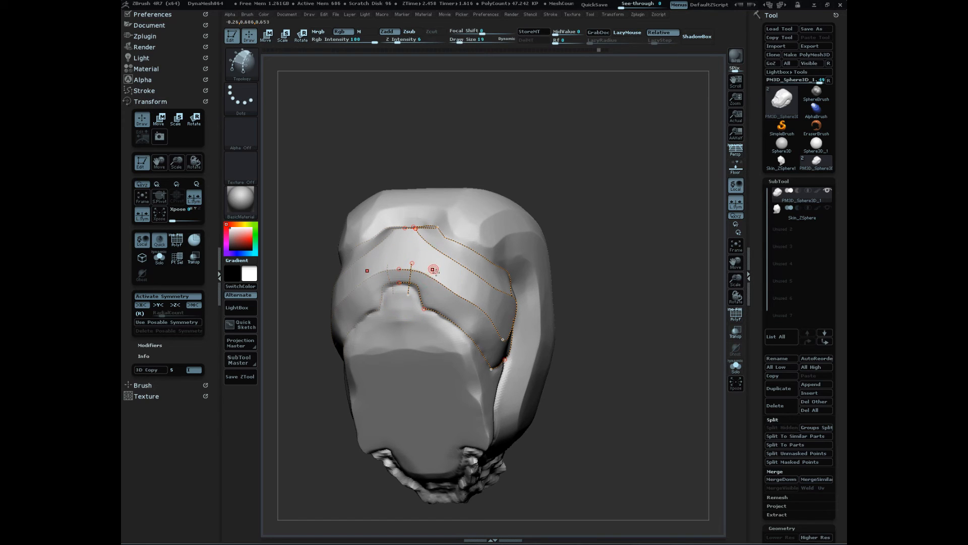
{"action": "key", "text": "shift"}
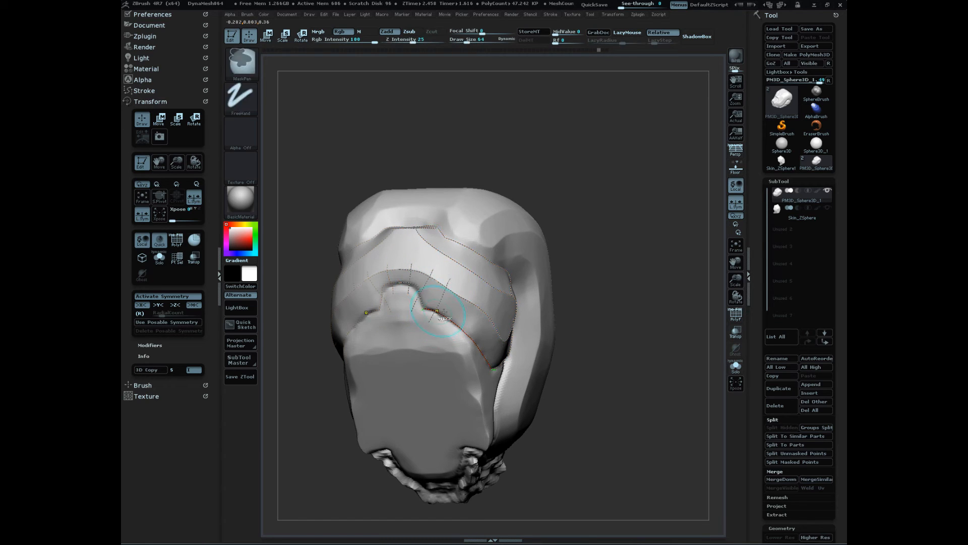
{"action": "left_click_drag", "start_coordinate": [617, 292], "coordinate": [664, 417], "text": "alt"}
{"action": "key", "text": "ctrl+z"}
{"action": "key", "text": "ctrl+z"}
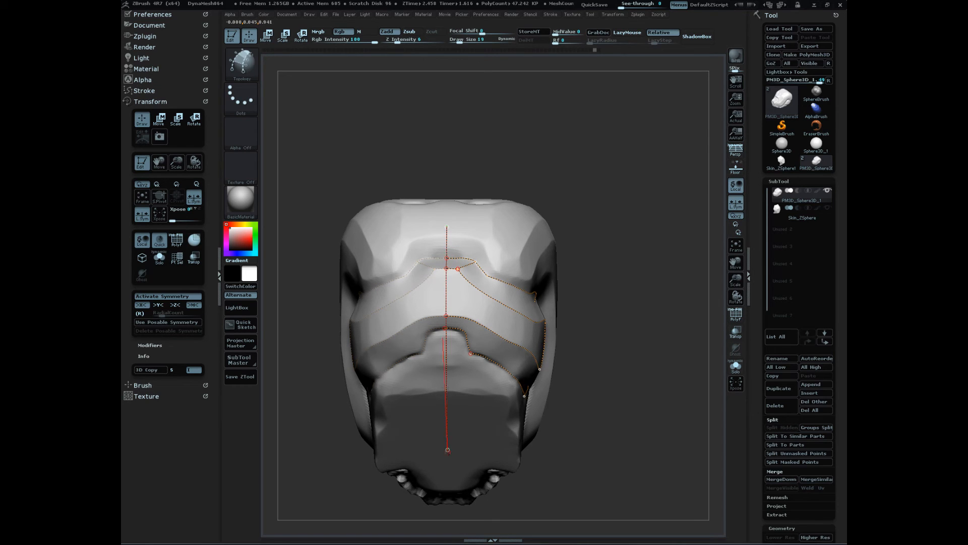
{"action": "left_click", "coordinate": [447, 316]}
{"action": "mouse_move", "coordinate": [636, 405]}
{"action": "left_mouse_down"}
{"action": "mouse_move", "coordinate": [633, 389]}
{"action": "mouse_move", "coordinate": [647, 416]}
{"action": "left_mouse_up"}
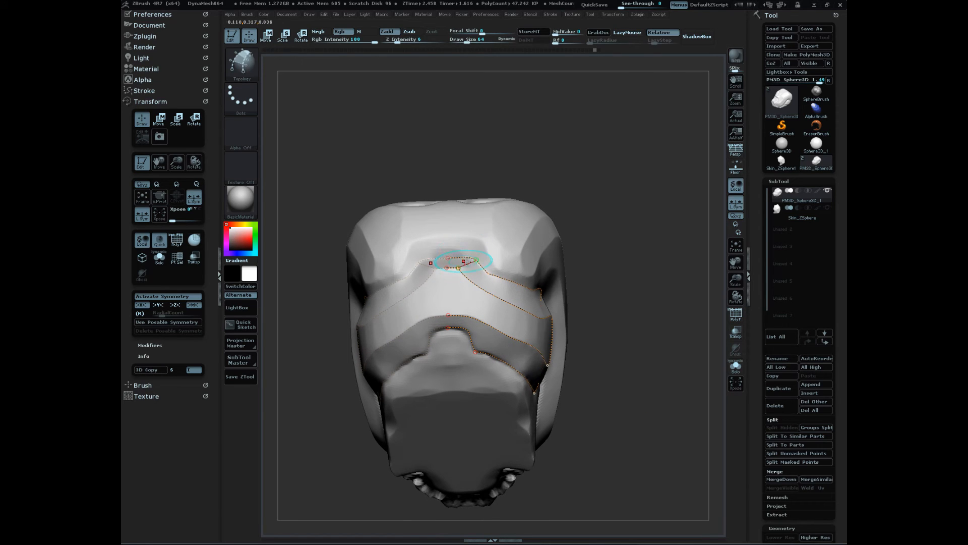
- Draw the first two cross curves beside the band's centre, running from the upper rim to below the lower edge
{"action": "left_click", "coordinate": [482, 268]}
{"action": "left_click", "coordinate": [460, 316]}
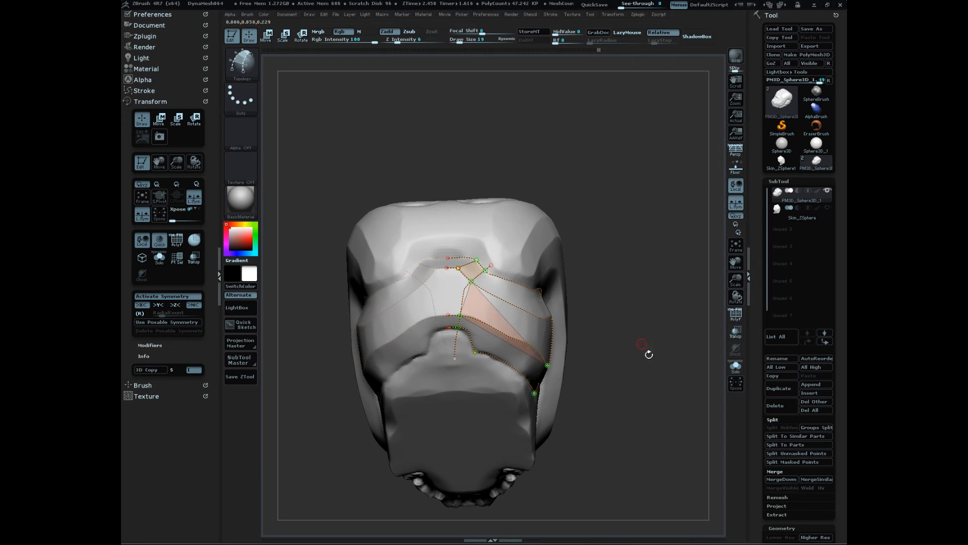
{"action": "mouse_move", "coordinate": [649, 355]}
{"action": "left_mouse_down"}
{"action": "mouse_move", "coordinate": [637, 363]}
{"action": "mouse_move", "coordinate": [637, 353]}
{"action": "left_mouse_up"}
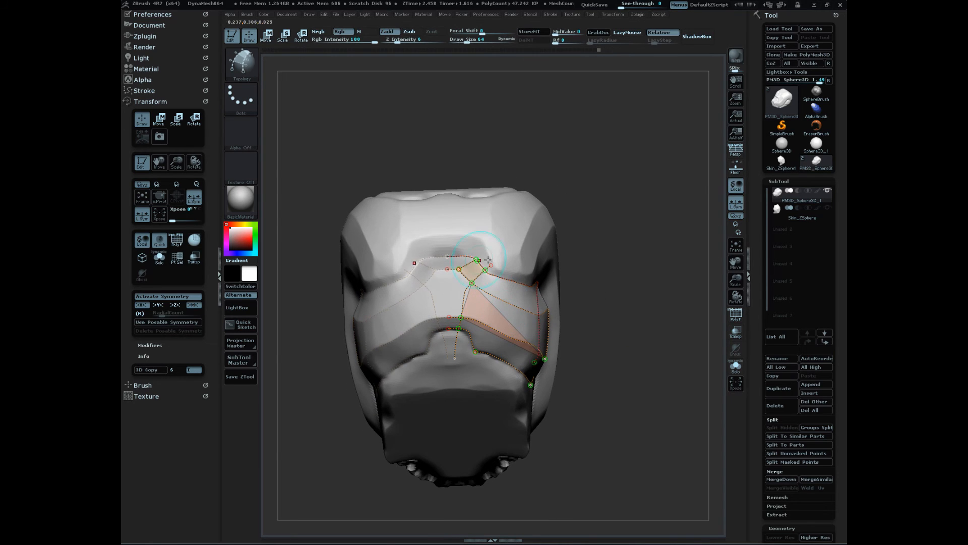
{"action": "left_click", "coordinate": [464, 340]}
{"action": "left_click", "coordinate": [517, 261]}
- Add evenly spaced cross curves from the upper rim to the lower edge, working outward to the band's side end
{"action": "left_click_drag", "start_coordinate": [569, 316], "coordinate": [498, 322]}
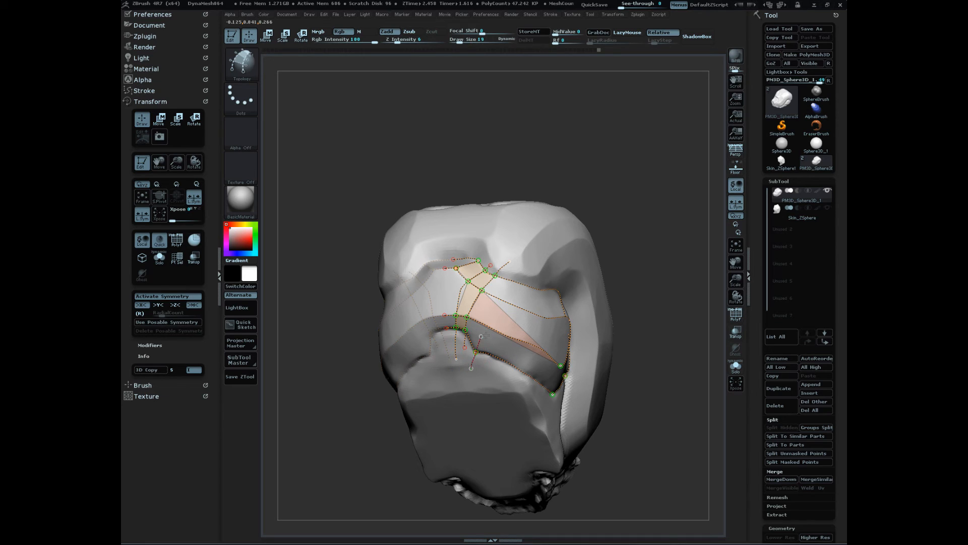
{"action": "left_click_drag", "start_coordinate": [547, 283], "coordinate": [489, 367]}
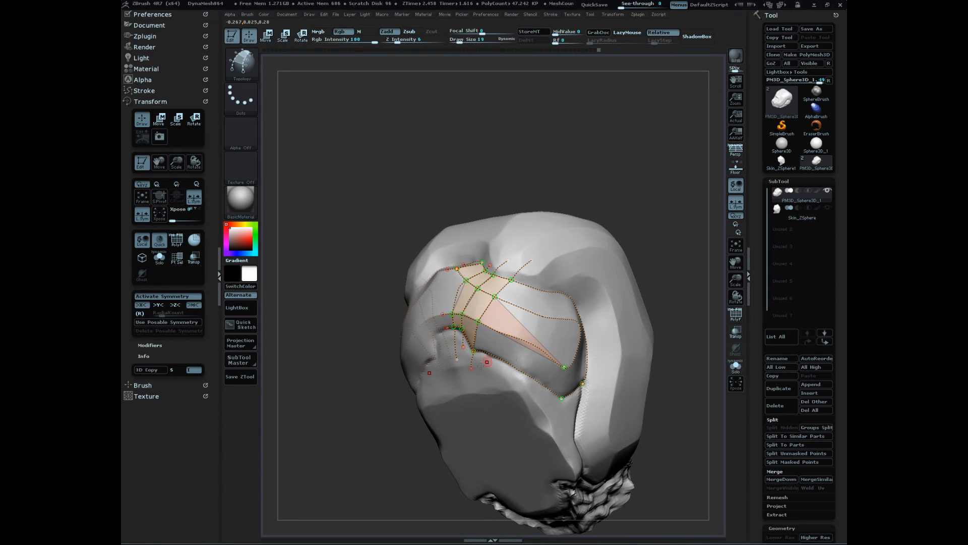
{"action": "left_click_drag", "start_coordinate": [622, 268], "coordinate": [502, 373]}
{"action": "left_click", "coordinate": [575, 273]}
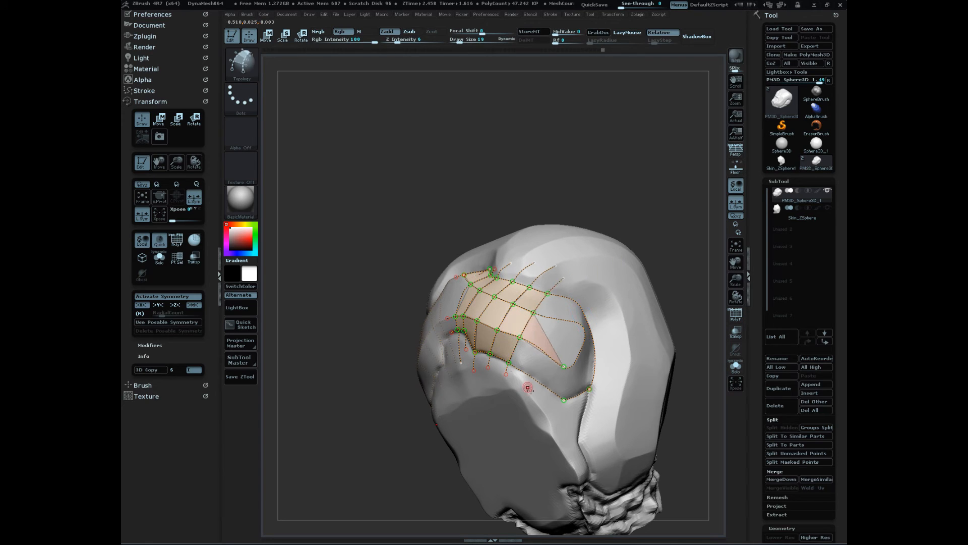
{"action": "left_click_drag", "start_coordinate": [659, 223], "coordinate": [635, 231]}
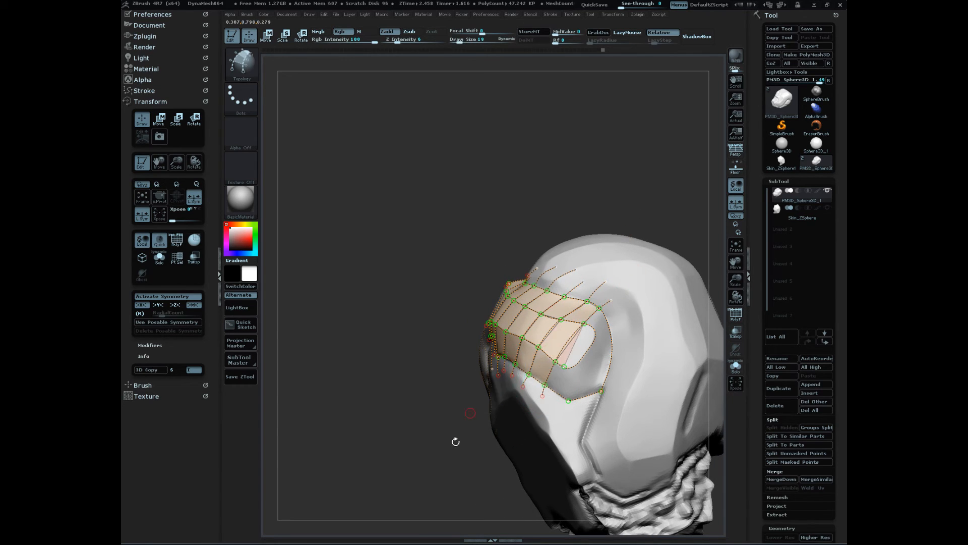
- Extend the ridge curve past the band's side edge and add short cross curves around its lower side corner
{"action": "left_click_drag", "start_coordinate": [456, 441], "coordinate": [577, 374]}
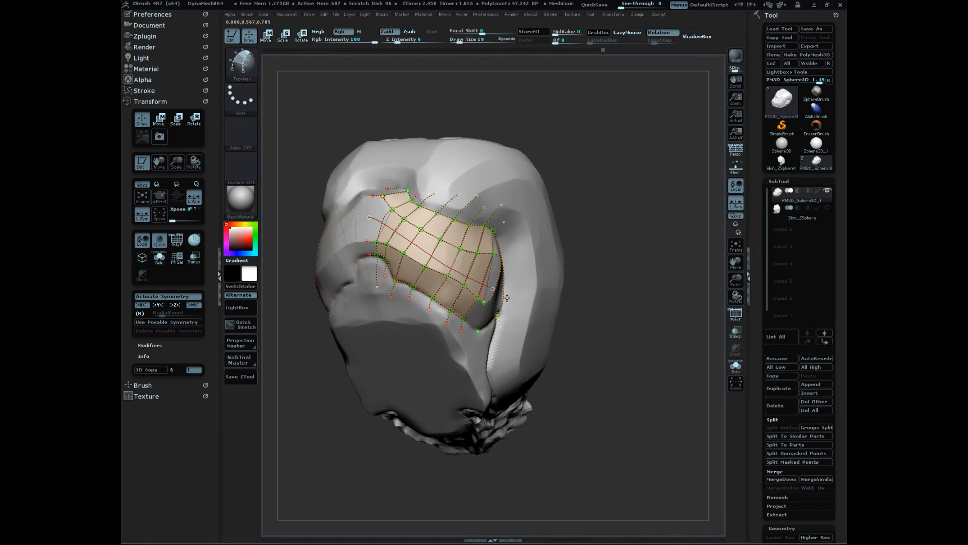
{"action": "left_click_drag", "start_coordinate": [646, 356], "coordinate": [663, 368]}
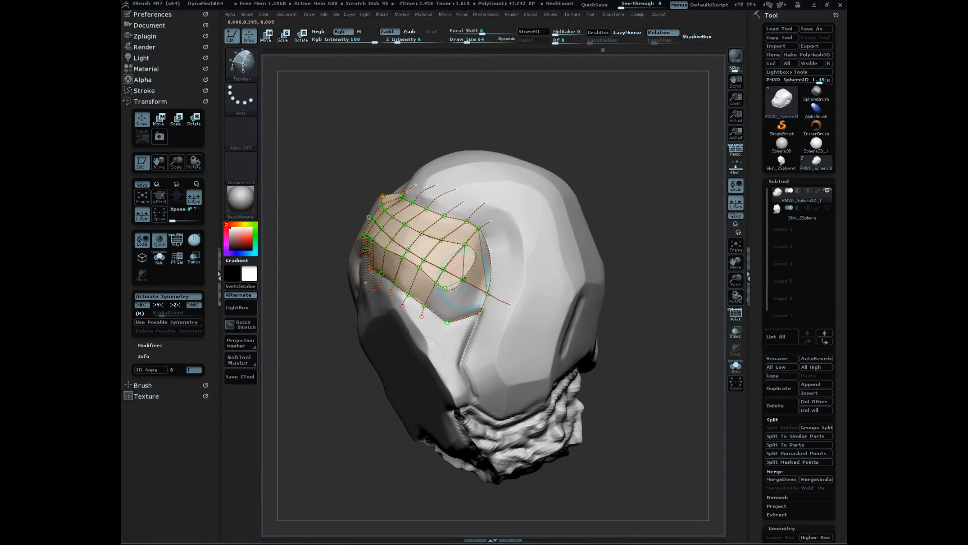
{"action": "left_click_drag", "start_coordinate": [450, 341], "coordinate": [450, 359]}
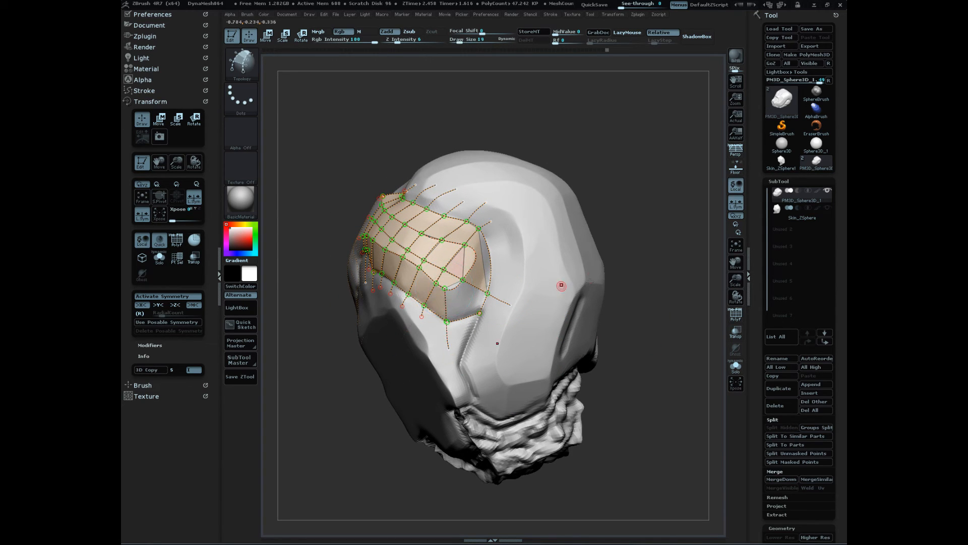
{"action": "left_click_drag", "start_coordinate": [645, 276], "coordinate": [612, 274]}
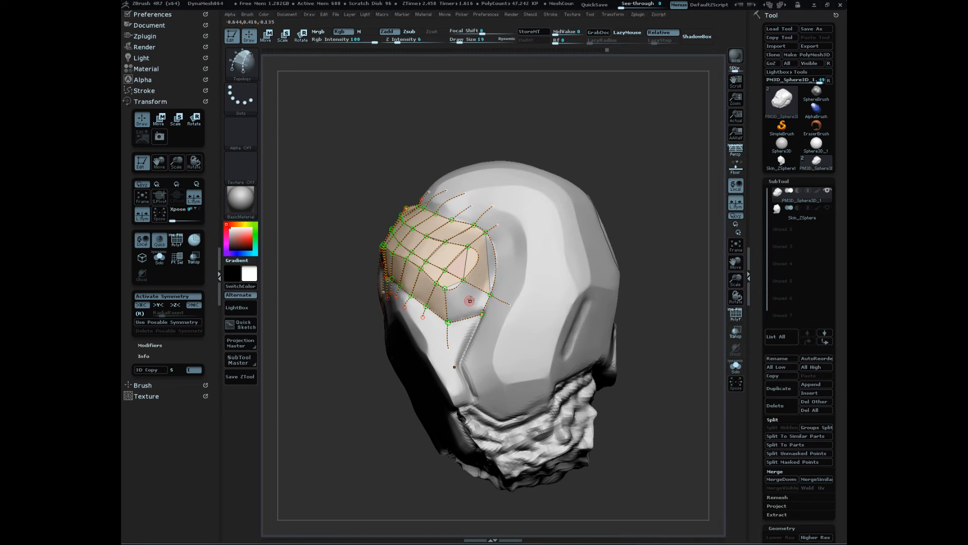
{"action": "left_click_drag", "start_coordinate": [503, 344], "coordinate": [501, 342]}
{"action": "mouse_move", "coordinate": [652, 213]}
{"action": "left_mouse_down"}
{"action": "mouse_move", "coordinate": [623, 217]}
{"action": "mouse_move", "coordinate": [670, 221]}
{"action": "mouse_move", "coordinate": [641, 235]}
{"action": "left_mouse_up"}
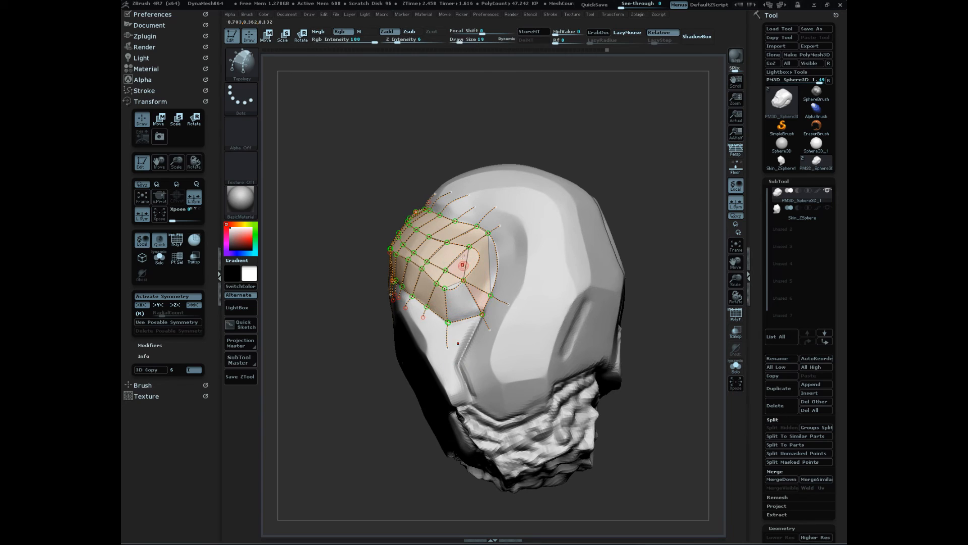
{"action": "left_click", "coordinate": [455, 288]}
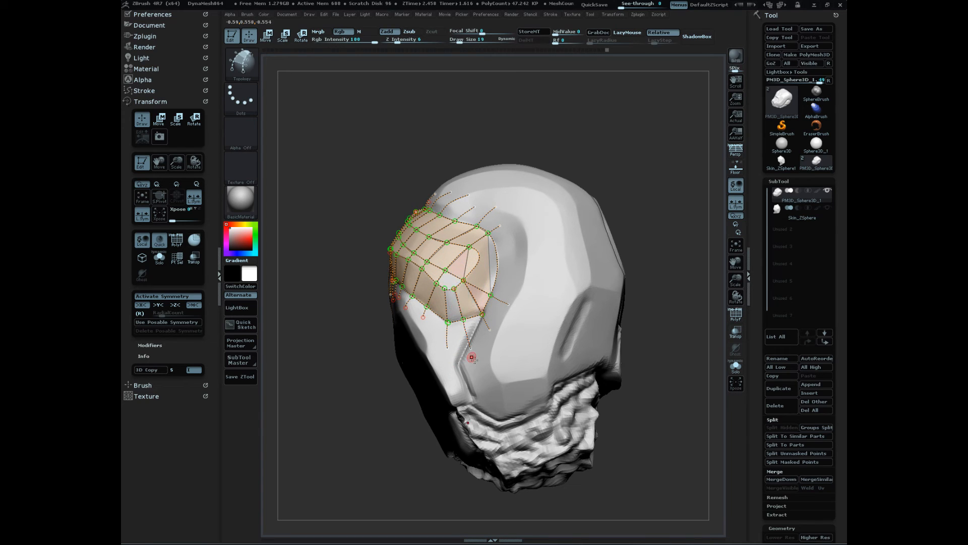
- Undo the short cross curves around the band's lower side corner
{"action": "left_click_drag", "start_coordinate": [650, 244], "coordinate": [693, 248]}
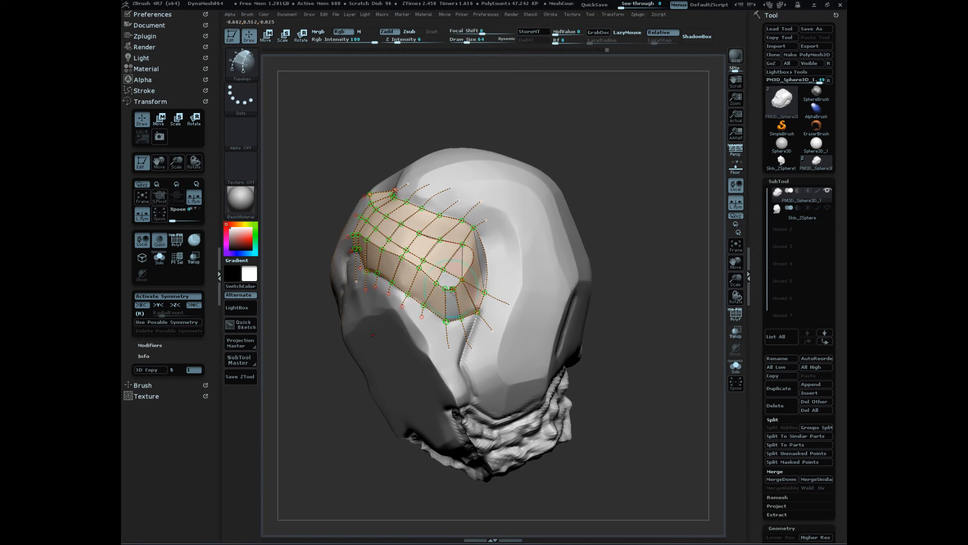
{"action": "left_click", "coordinate": [514, 229]}
{"action": "left_click_drag", "start_coordinate": [624, 246], "coordinate": [608, 259]}
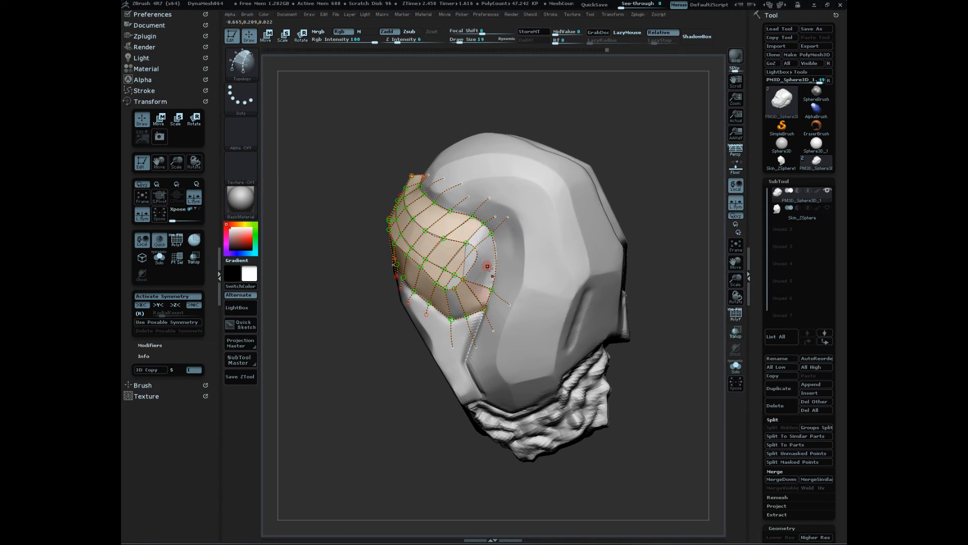
{"action": "left_click", "coordinate": [477, 257]}
{"action": "left_click_drag", "start_coordinate": [663, 248], "coordinate": [665, 252]}
{"action": "key", "text": "ctrl"}
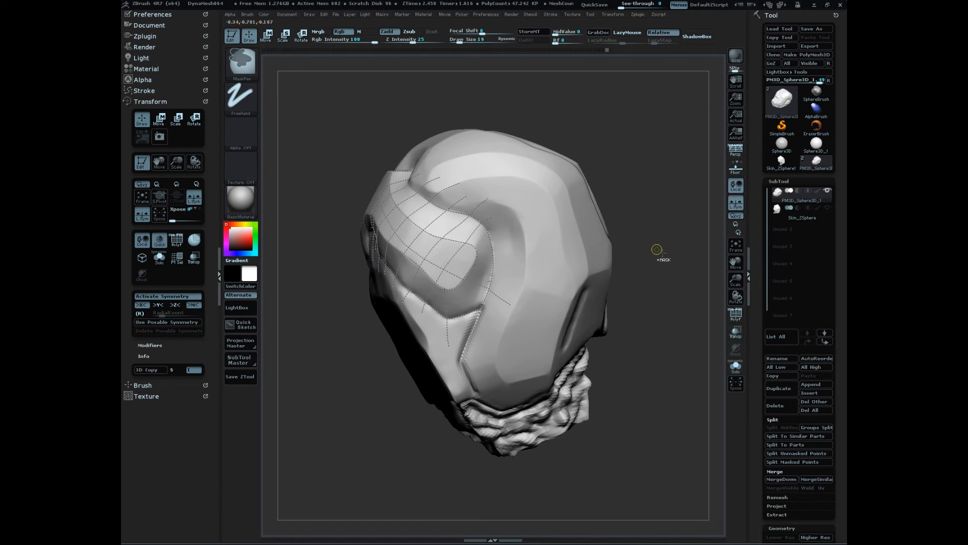
{"action": "left_click_drag", "start_coordinate": [663, 245], "coordinate": [644, 273]}
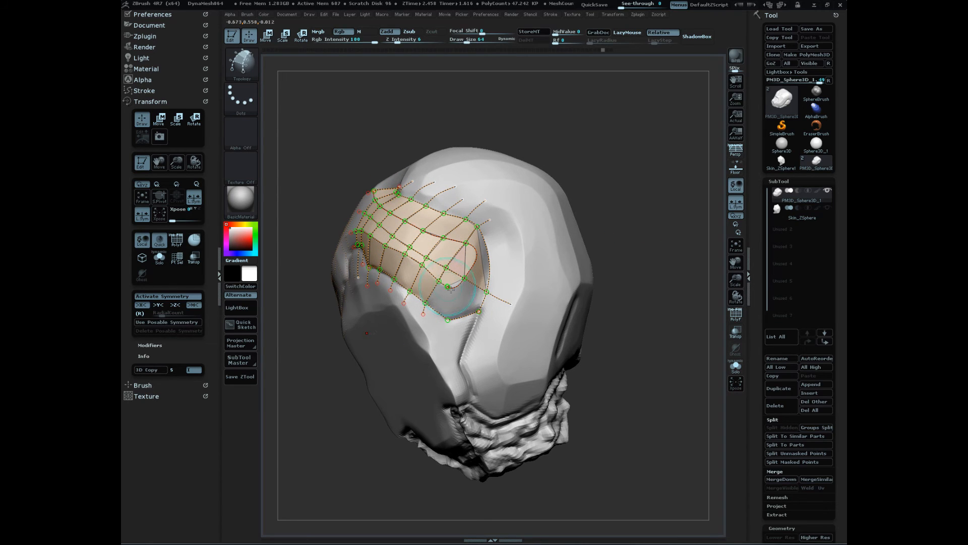
{"action": "key", "text": "ctrl+z"}
- Redraw the corner curve from the ridge past the lower side corner and add another curve across the band's side edge
{"action": "left_click_drag", "start_coordinate": [656, 292], "coordinate": [500, 300]}
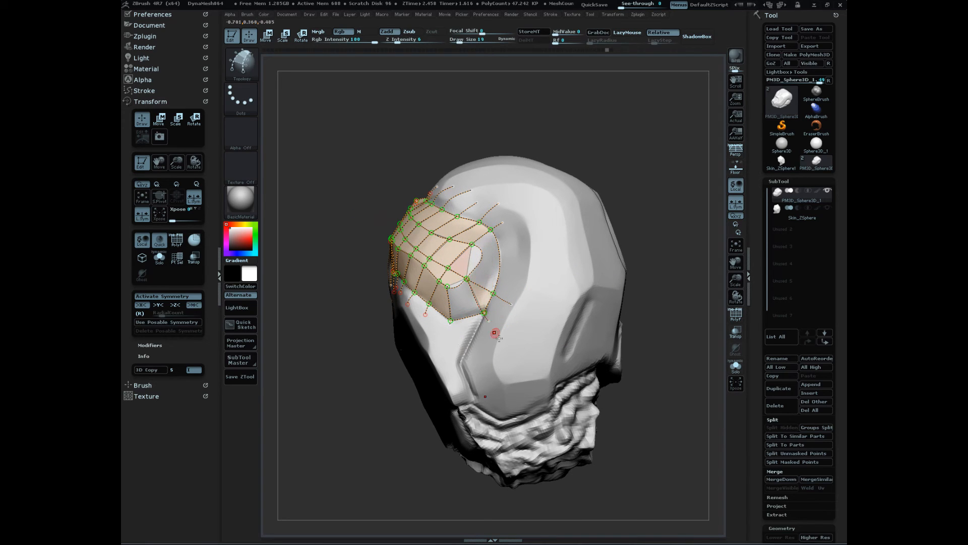
{"action": "key", "text": "ctrl+z"}
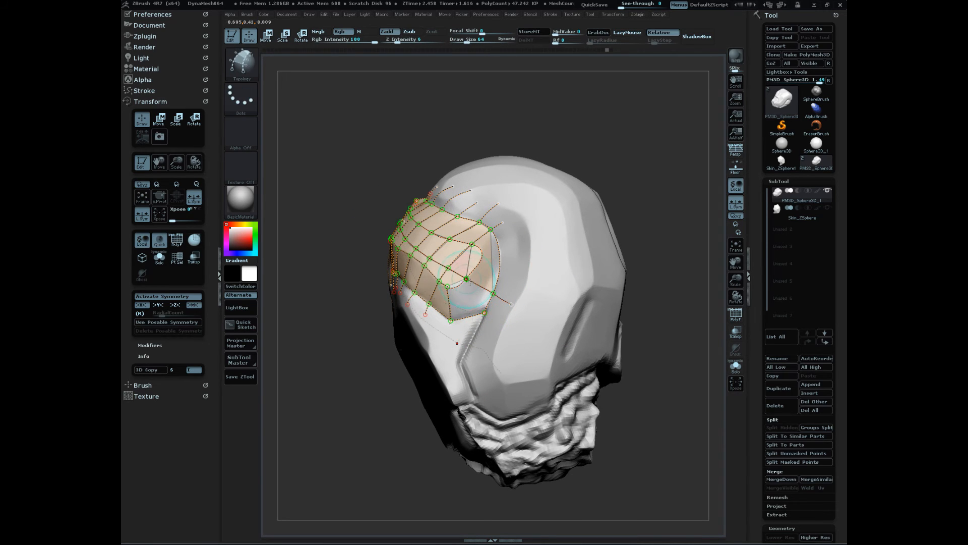
{"action": "left_click_drag", "start_coordinate": [655, 210], "coordinate": [648, 239]}
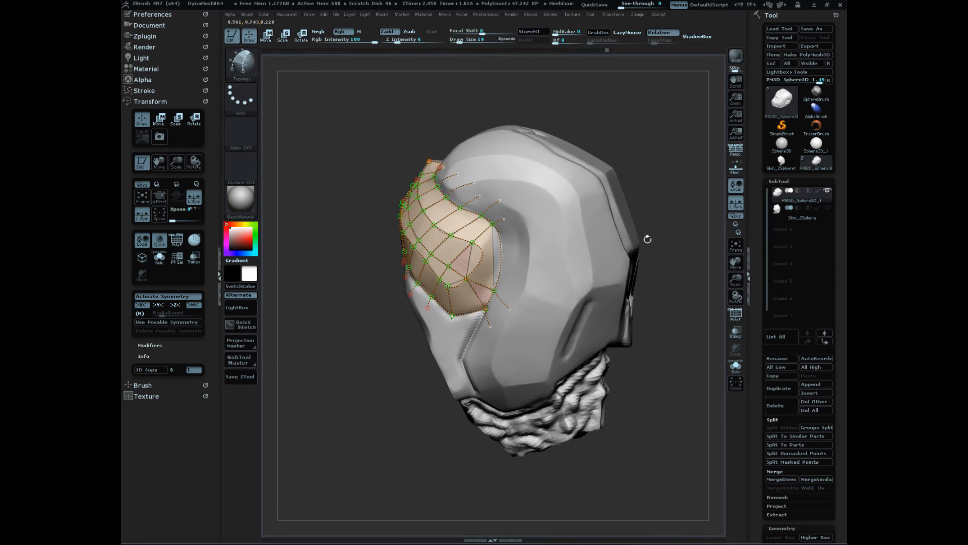
{"action": "left_click_drag", "start_coordinate": [483, 260], "coordinate": [524, 249]}
- Trim the loose curve ends that extend past the band's upper rim, side edge and lower edge
{"action": "left_click_drag", "start_coordinate": [630, 194], "coordinate": [641, 162]}
{"action": "left_click_drag", "start_coordinate": [652, 158], "coordinate": [675, 347]}
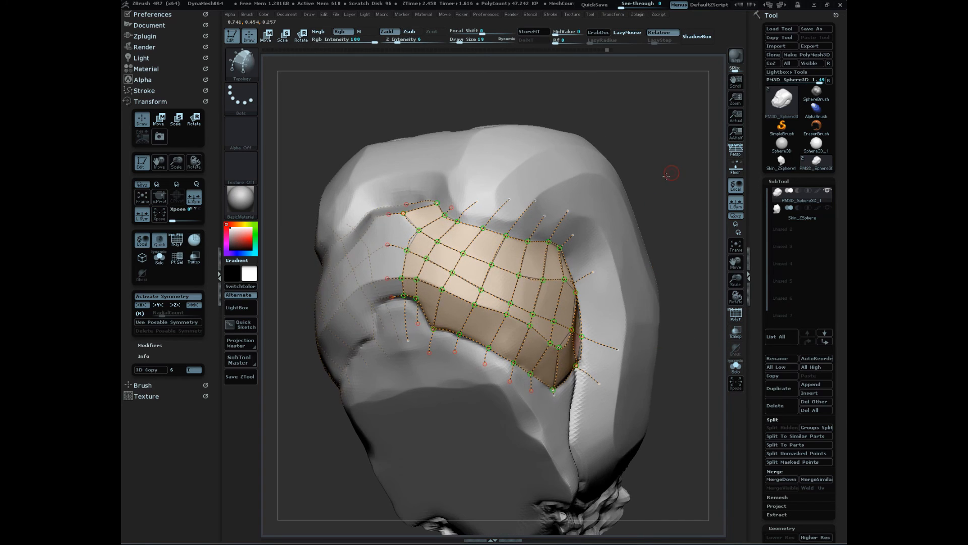
{"action": "left_click_drag", "start_coordinate": [666, 175], "coordinate": [508, 221]}
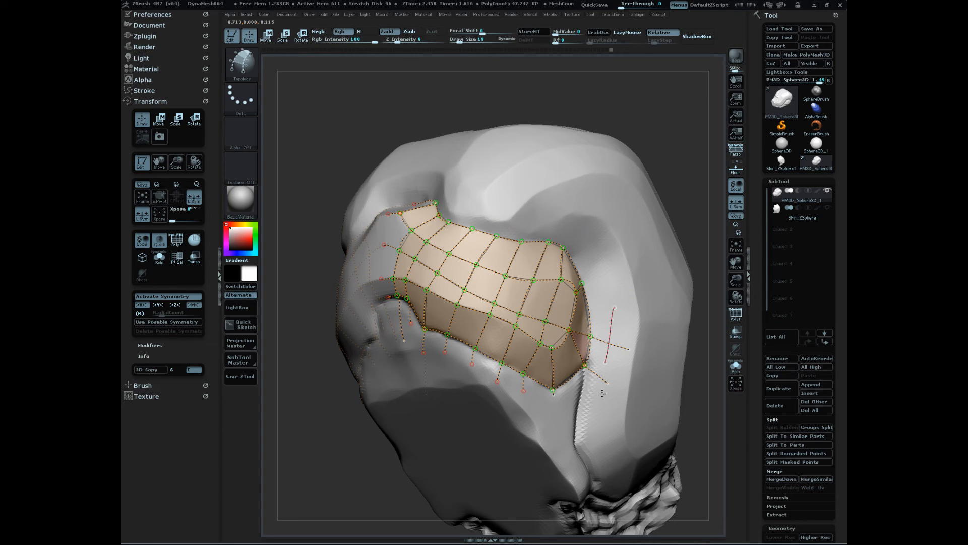
{"action": "left_click_drag", "start_coordinate": [689, 185], "coordinate": [479, 277]}
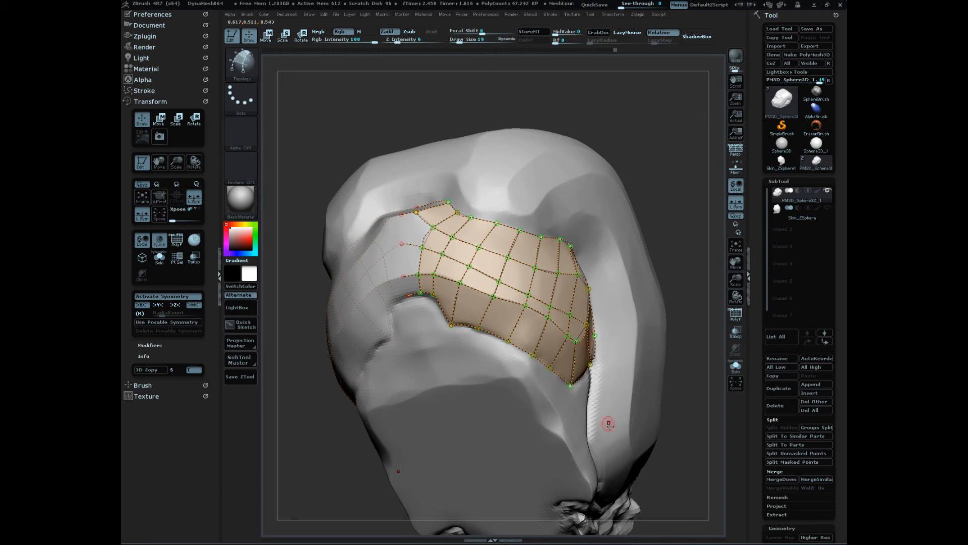
- Draw the centre-line curve in two parts, one past the upper rim and one past the lower edge
{"action": "mouse_move", "coordinate": [686, 255]}
{"action": "left_mouse_down"}
{"action": "mouse_move", "coordinate": [712, 248]}
{"action": "mouse_move", "coordinate": [696, 251]}
{"action": "mouse_move", "coordinate": [700, 294]}
{"action": "left_mouse_up"}
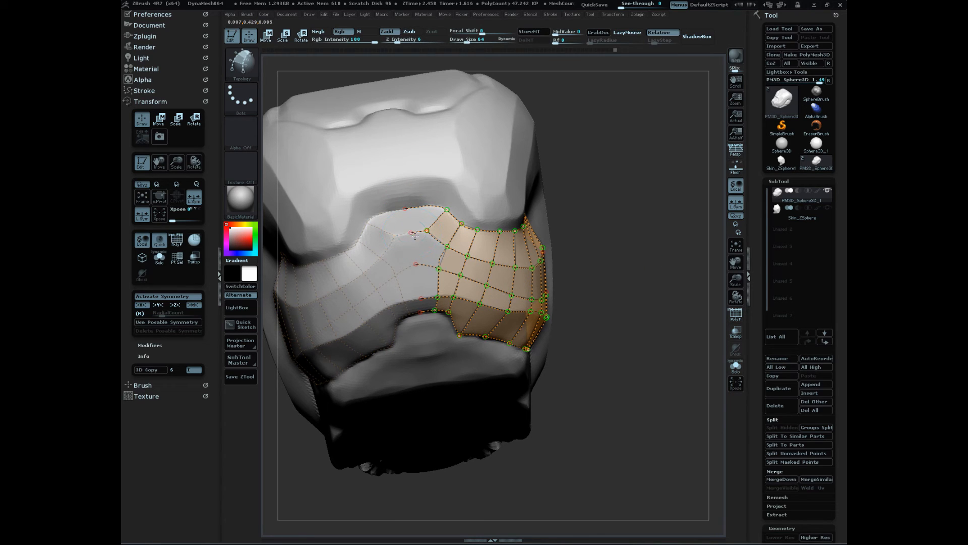
{"action": "left_click_drag", "start_coordinate": [414, 235], "coordinate": [403, 182]}
{"action": "left_click_drag", "start_coordinate": [612, 181], "coordinate": [568, 184]}
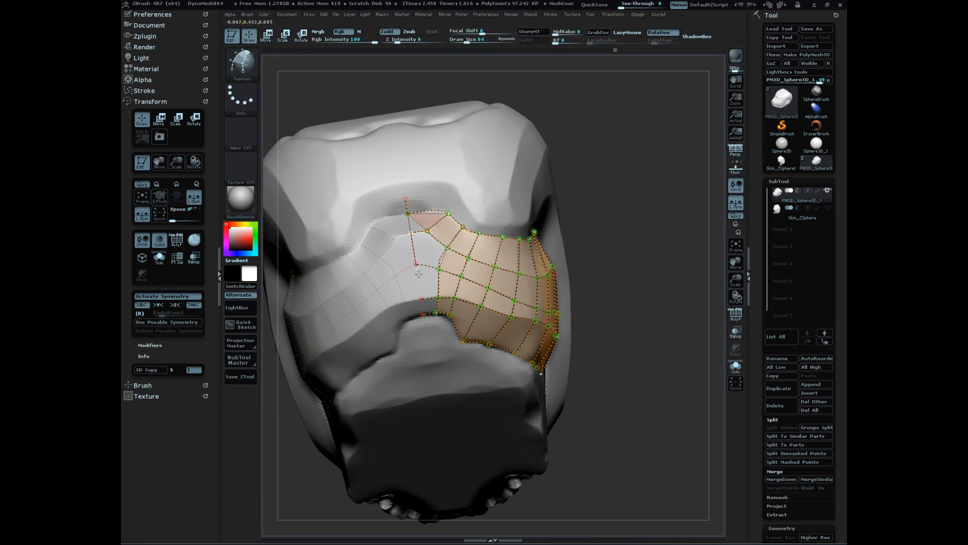
{"action": "left_click_drag", "start_coordinate": [424, 308], "coordinate": [428, 334]}
{"action": "mouse_move", "coordinate": [648, 259]}
{"action": "left_mouse_down"}
{"action": "mouse_move", "coordinate": [621, 265]}
{"action": "mouse_move", "coordinate": [650, 273]}
{"action": "mouse_move", "coordinate": [643, 279]}
{"action": "mouse_move", "coordinate": [642, 213]}
{"action": "left_mouse_up"}
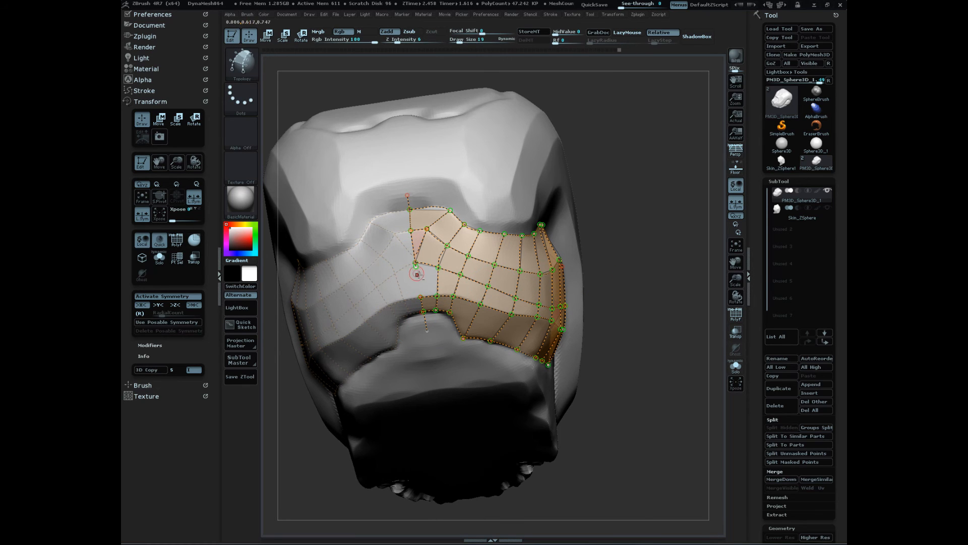
{"action": "left_click_drag", "start_coordinate": [641, 228], "coordinate": [635, 243]}
- Trim the loose ends of the centre-line curve above the upper rim and below the lower edge
{"action": "left_click_drag", "start_coordinate": [426, 285], "coordinate": [427, 356], "text": "alt"}
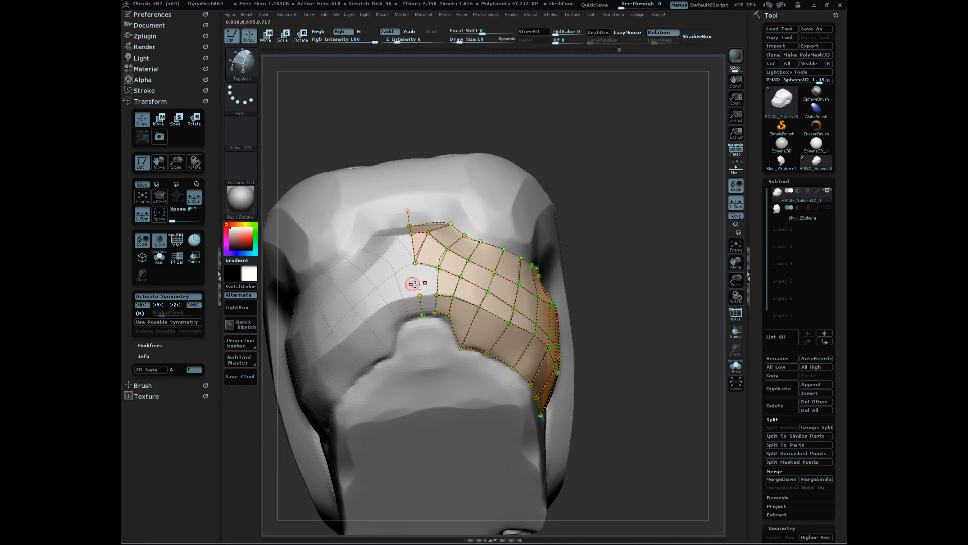
{"action": "left_click_drag", "start_coordinate": [646, 263], "coordinate": [666, 331]}
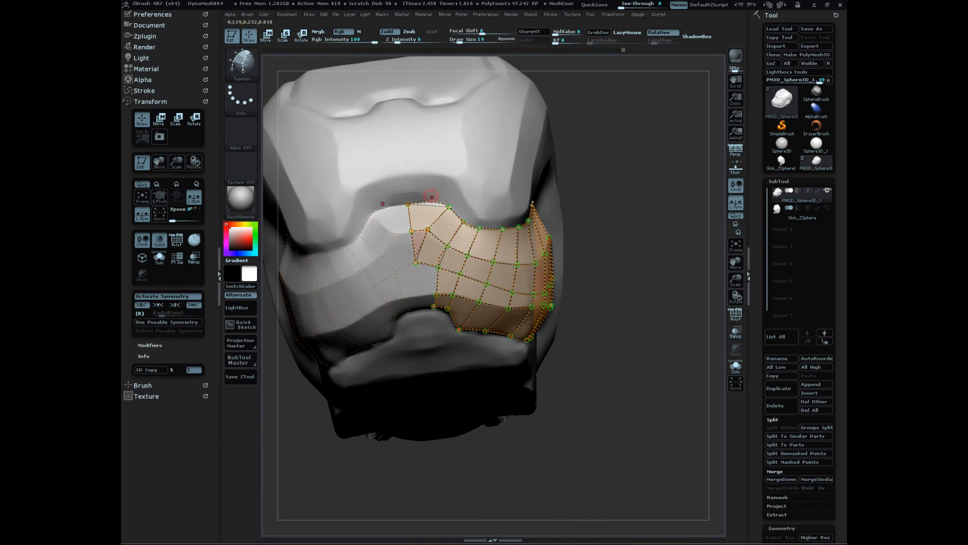
{"action": "left_click_drag", "start_coordinate": [656, 252], "coordinate": [659, 241]}
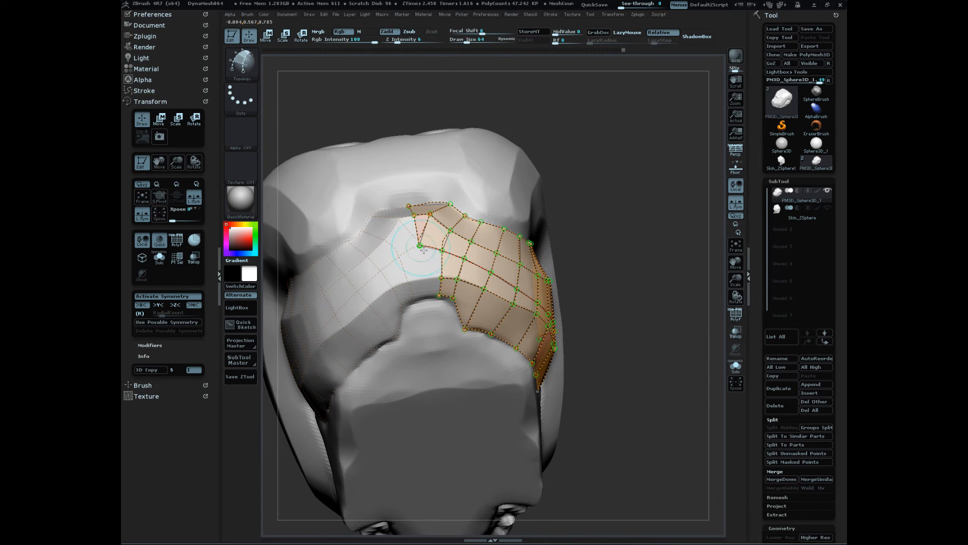
- Redraw the lower part of the centre-line curve from mid-band past the lower edge to fill the open centre column
{"action": "left_click_drag", "start_coordinate": [424, 255], "coordinate": [430, 349]}
{"action": "key", "text": "ctrl+z"}
{"action": "left_click_drag", "start_coordinate": [645, 227], "coordinate": [592, 207]}
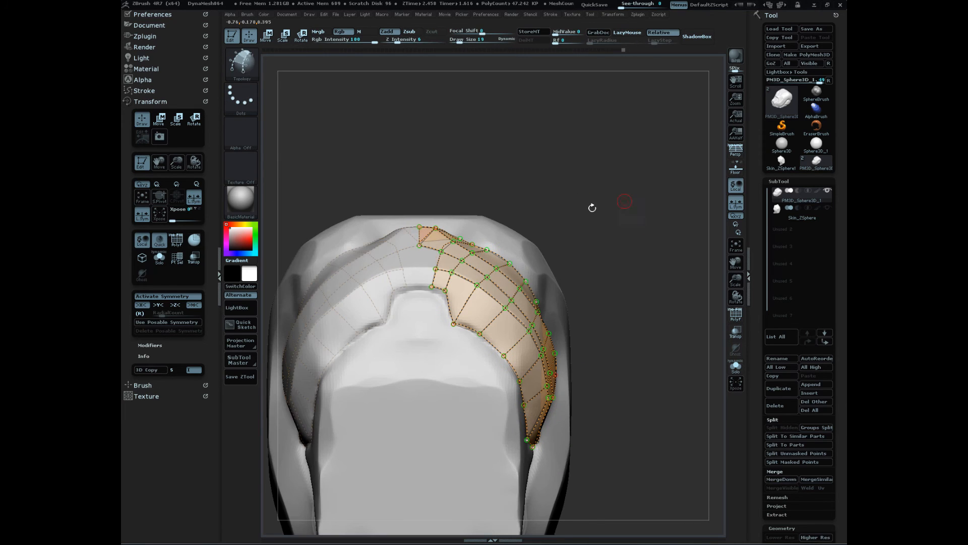
{"action": "left_click_drag", "start_coordinate": [423, 251], "coordinate": [418, 327]}
{"action": "mouse_move", "coordinate": [640, 294]}
{"action": "left_mouse_down"}
{"action": "mouse_move", "coordinate": [642, 339]}
{"action": "mouse_move", "coordinate": [646, 309]}
{"action": "left_mouse_up"}
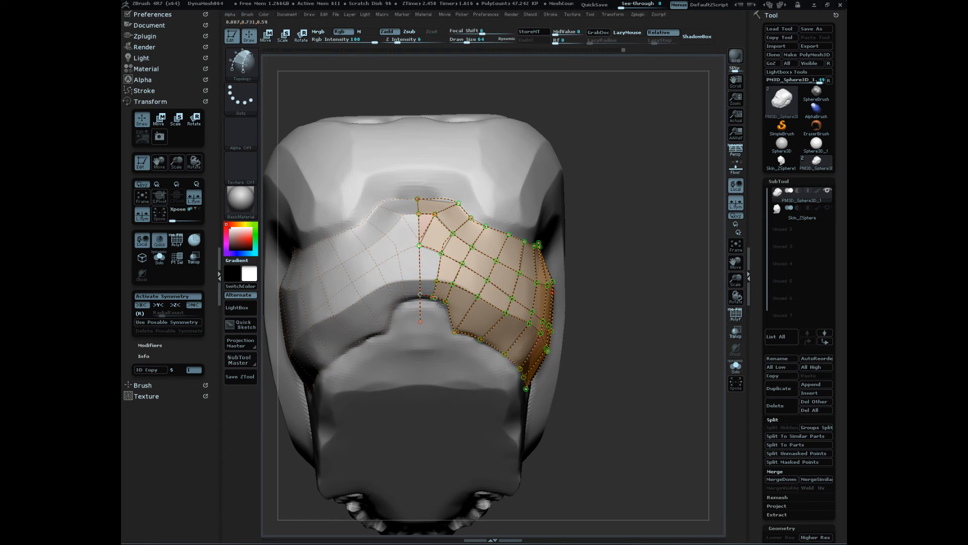
{"action": "key", "text": "ctrl+z"}
{"action": "left_click_drag", "start_coordinate": [422, 301], "coordinate": [420, 300]}
{"action": "mouse_move", "coordinate": [629, 246]}
{"action": "left_mouse_down"}
{"action": "mouse_move", "coordinate": [638, 244]}
{"action": "mouse_move", "coordinate": [625, 225]}
{"action": "mouse_move", "coordinate": [647, 275]}
{"action": "mouse_move", "coordinate": [639, 255]}
{"action": "mouse_move", "coordinate": [654, 259]}
{"action": "mouse_move", "coordinate": [639, 289]}
{"action": "mouse_move", "coordinate": [664, 307]}
{"action": "left_mouse_up"}
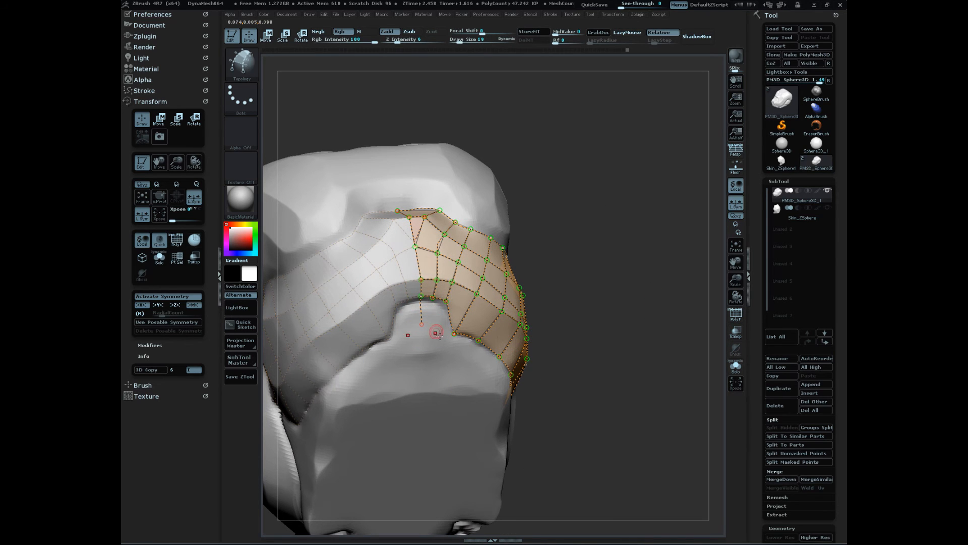
- Trim the loose centre curve end below the lower edge and check the finished grid from both sides
{"action": "left_click_drag", "start_coordinate": [624, 295], "coordinate": [648, 380]}
{"action": "left_click_drag", "start_coordinate": [686, 133], "coordinate": [656, 429]}
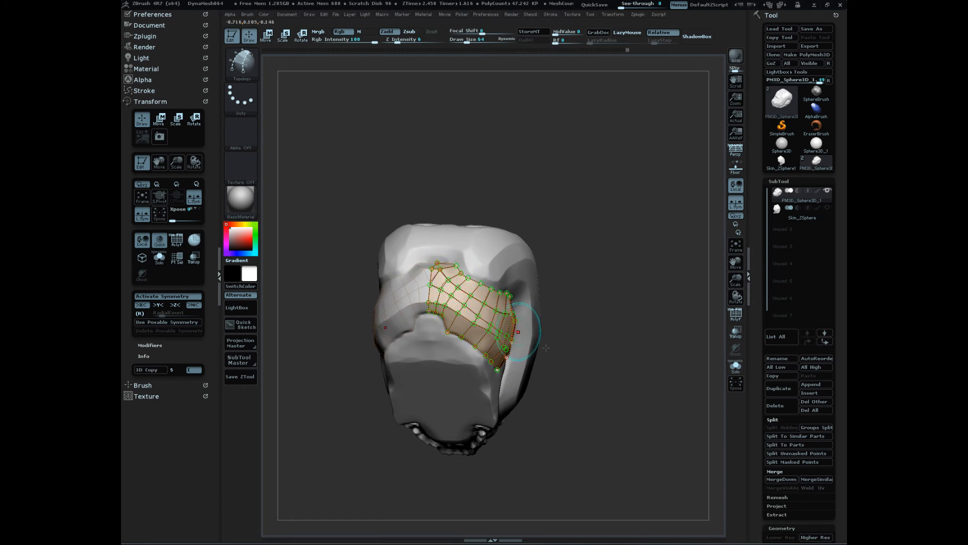
{"action": "left_click_drag", "start_coordinate": [630, 363], "coordinate": [577, 433]}
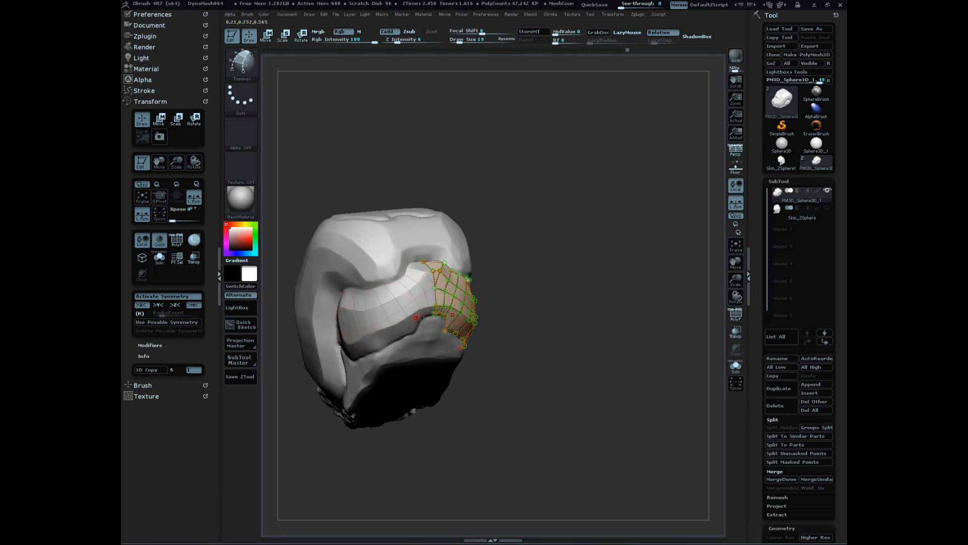
{"action": "left_click_drag", "start_coordinate": [573, 376], "coordinate": [674, 406]}
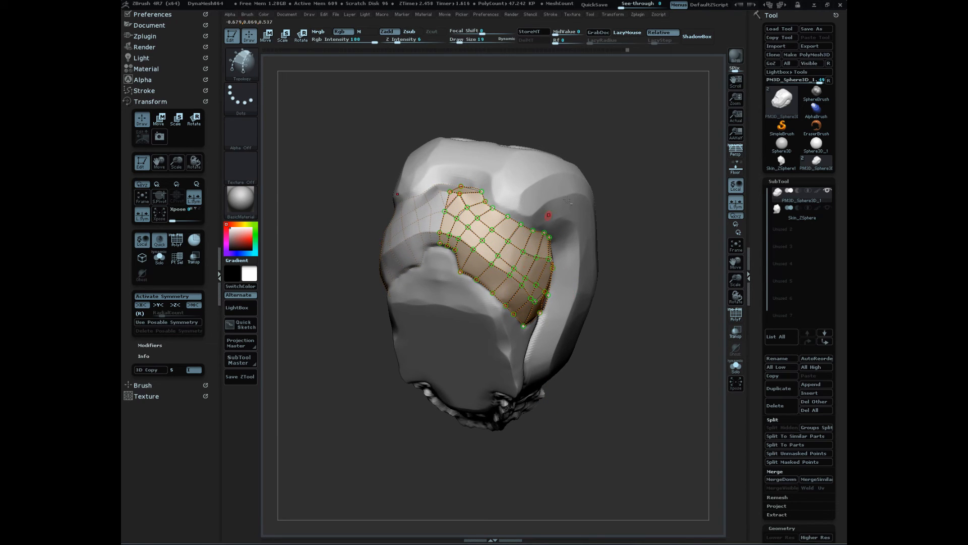
- Preview the band's mesh, return to the curves, set the draw size to 62 and preview the mesh again
{"action": "key", "text": "a"}
{"action": "left_click_drag", "start_coordinate": [647, 341], "coordinate": [668, 376]}
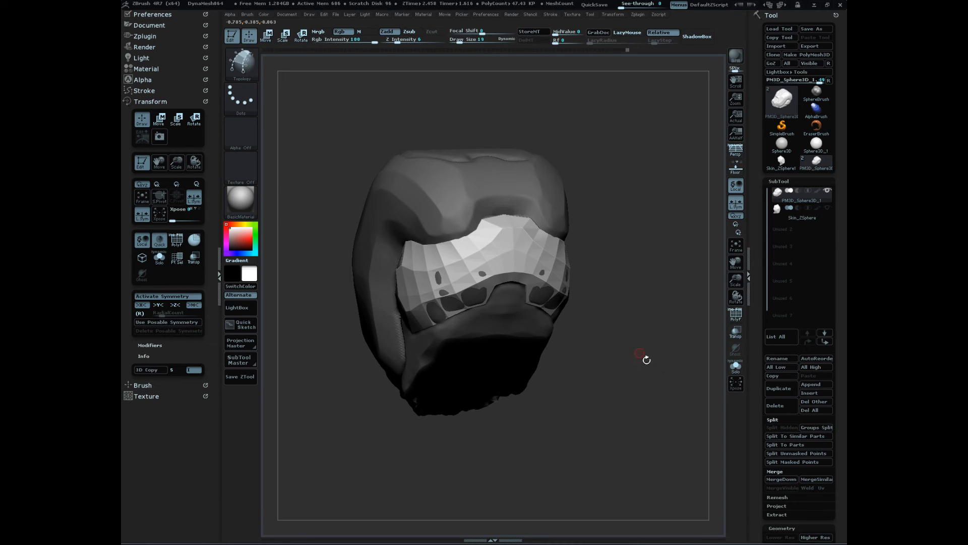
{"action": "key", "text": "a"}
{"action": "left_click_drag", "start_coordinate": [638, 411], "coordinate": [651, 395]}
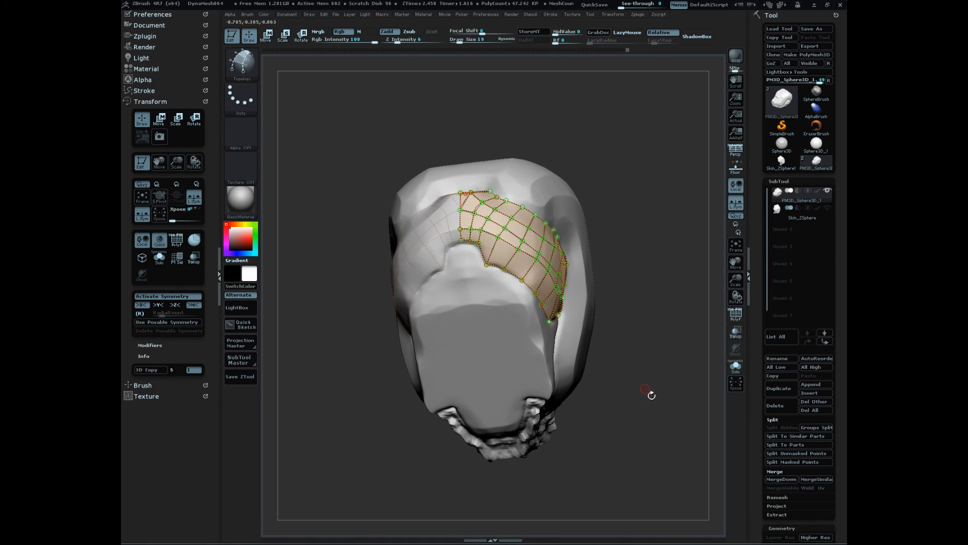
{"action": "key", "text": "s"}
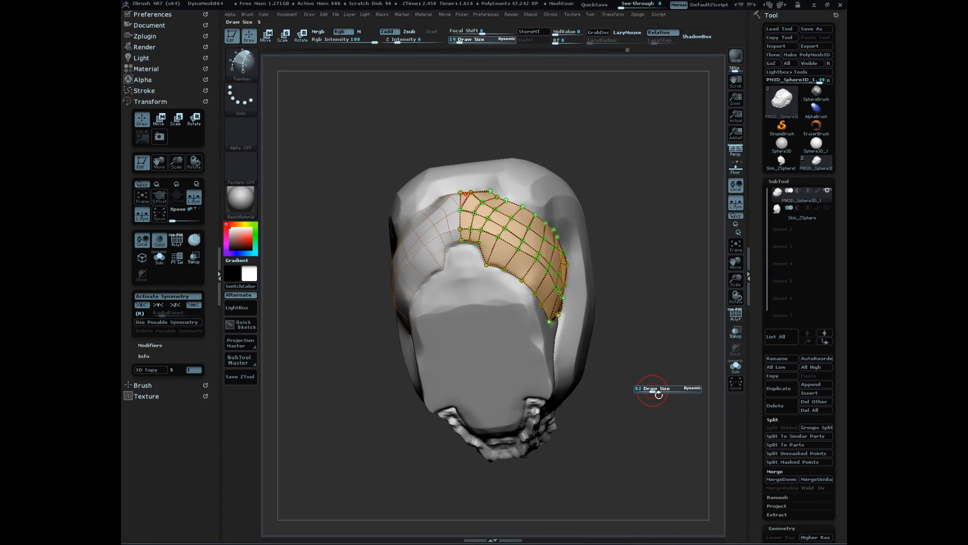
{"action": "key", "text": "a"}
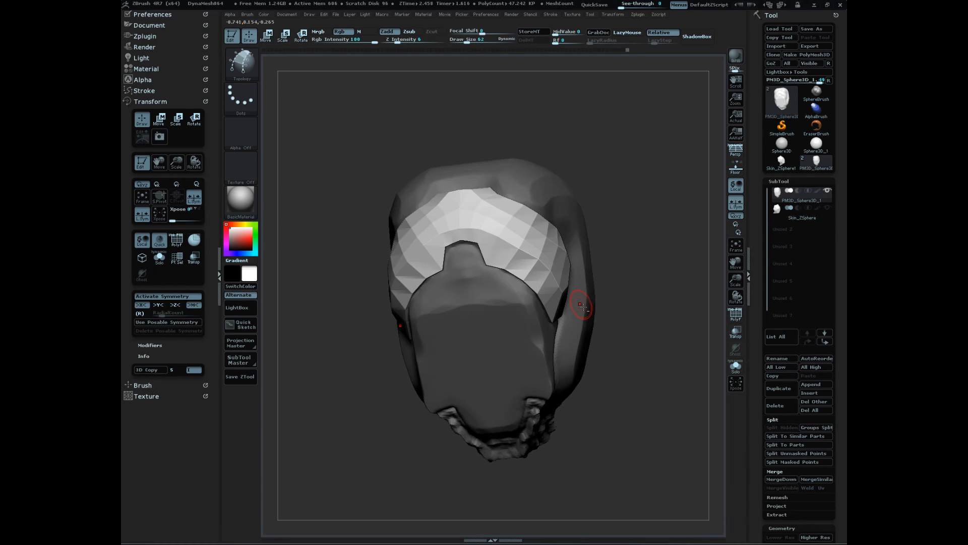
- Show the polyframe with ghosted transparency on the previewed mesh and view the band from its opposite side
{"action": "left_click_drag", "start_coordinate": [630, 314], "coordinate": [680, 358]}
{"action": "left_click_drag", "start_coordinate": [689, 418], "coordinate": [679, 380]}
{"action": "left_click", "coordinate": [737, 337]}
{"action": "left_click", "coordinate": [736, 353]}
{"action": "key", "text": "shift+f"}
{"action": "left_click", "coordinate": [738, 351]}
{"action": "left_click_drag", "start_coordinate": [665, 420], "coordinate": [644, 454]}
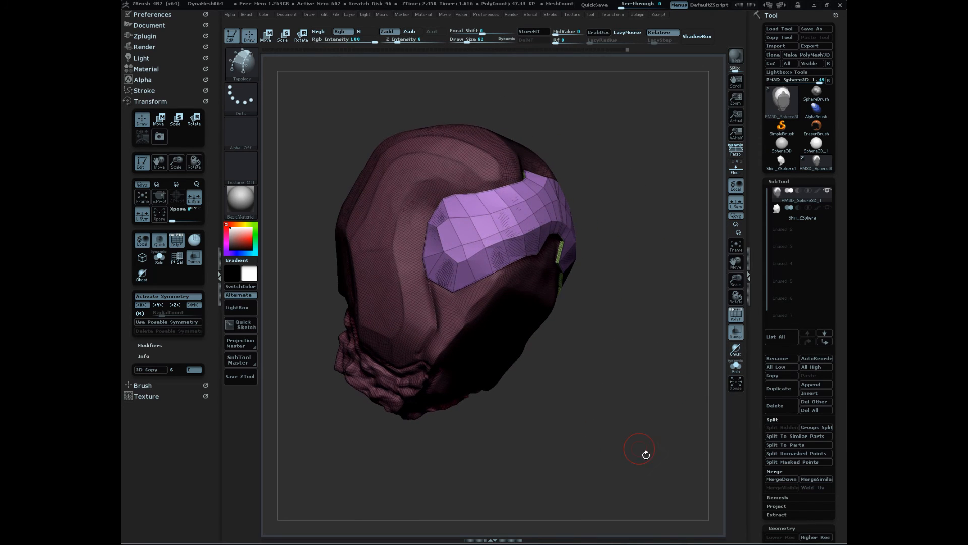
- Toggle transparency and its Ghost mode to compare how the new band and helmet display
{"action": "left_click", "coordinate": [735, 332]}
{"action": "left_click", "coordinate": [734, 332]}
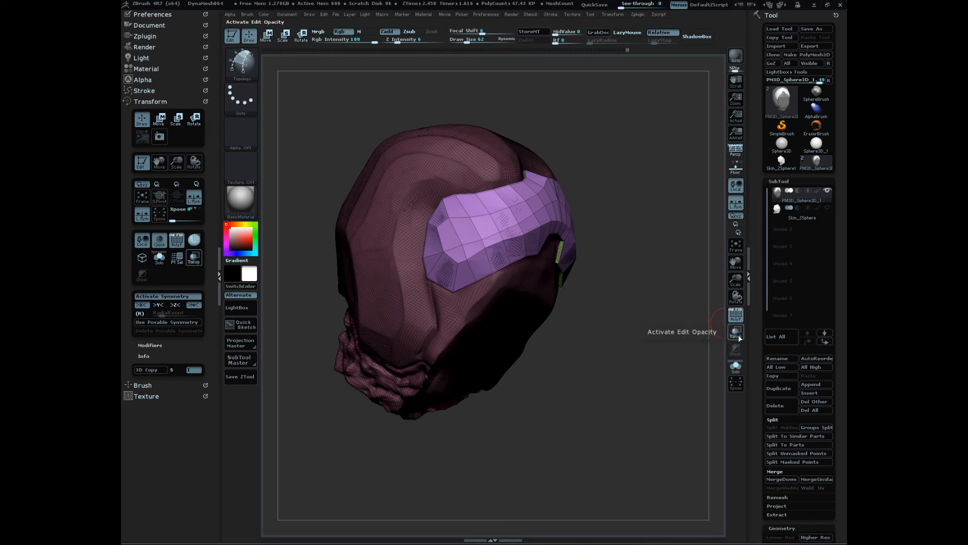
{"action": "left_click", "coordinate": [735, 333]}
{"action": "left_click", "coordinate": [736, 348]}
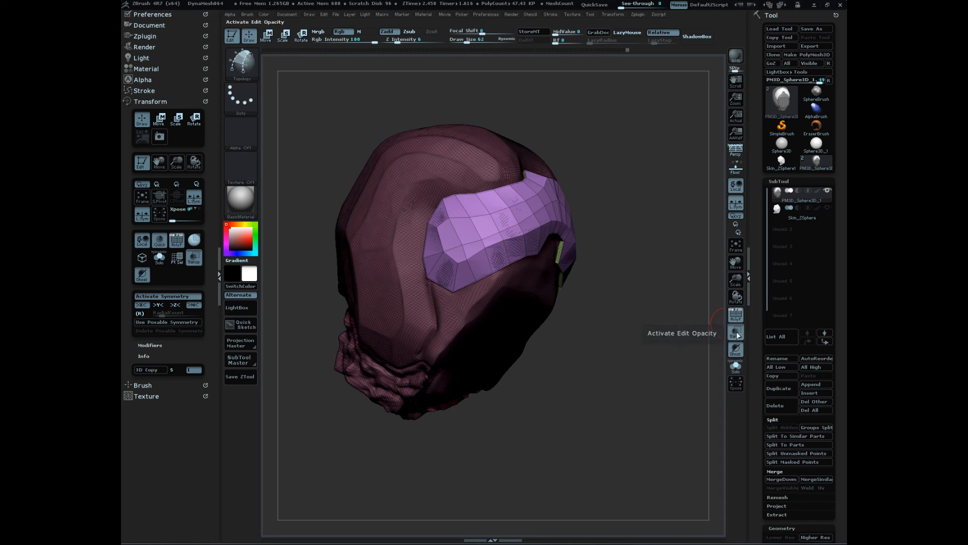
- Turn off the transparency and polyframe display and return to the band's topology curves
{"action": "left_click", "coordinate": [736, 334]}
{"action": "mouse_move", "coordinate": [575, 415]}
{"action": "left_mouse_down"}
{"action": "mouse_move", "coordinate": [622, 436]}
{"action": "mouse_move", "coordinate": [603, 447]}
{"action": "mouse_move", "coordinate": [652, 436]}
{"action": "mouse_move", "coordinate": [650, 455]}
{"action": "mouse_move", "coordinate": [666, 458]}
{"action": "mouse_move", "coordinate": [671, 424]}
{"action": "mouse_move", "coordinate": [644, 456]}
{"action": "mouse_move", "coordinate": [660, 436]}
{"action": "mouse_move", "coordinate": [662, 480]}
{"action": "left_mouse_up"}
{"action": "key", "text": "shift+f"}
{"action": "key", "text": "ctrl"}
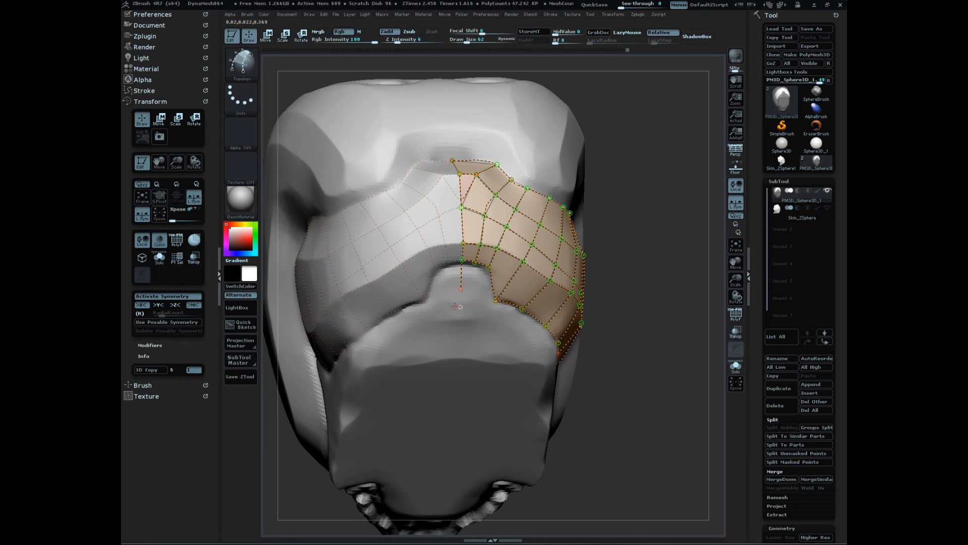
{"action": "left_click_drag", "start_coordinate": [633, 279], "coordinate": [675, 430]}
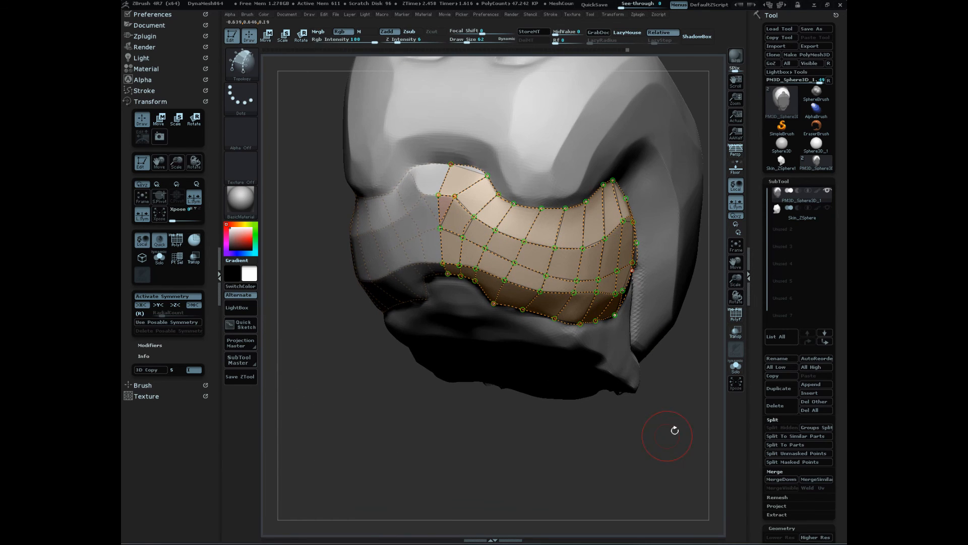
- Set the draw size to 28 and regenerate the band's mesh preview from the curves
{"action": "key", "text": "s"}
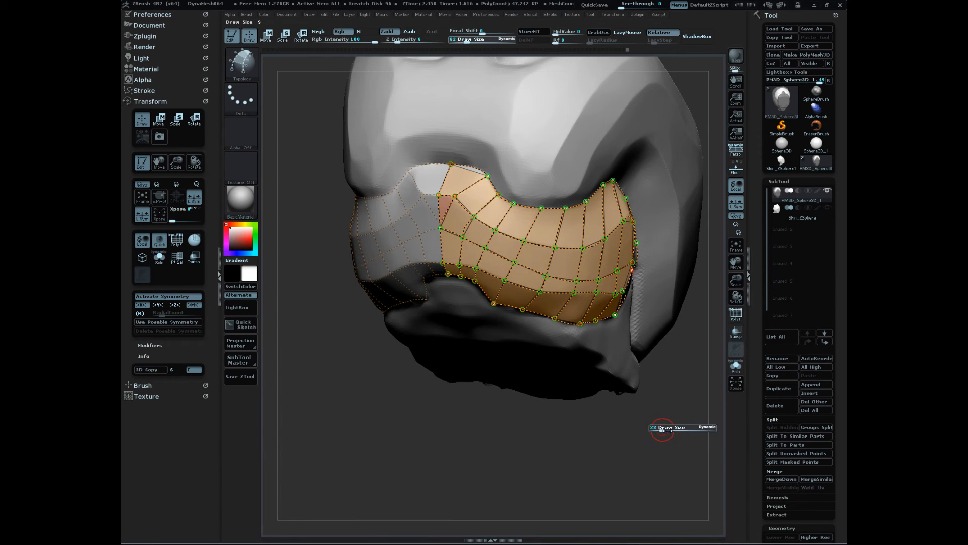
{"action": "mouse_move", "coordinate": [667, 431]}
{"action": "left_mouse_down"}
{"action": "mouse_move", "coordinate": [652, 444]}
{"action": "mouse_move", "coordinate": [658, 455]}
{"action": "left_mouse_up"}
{"action": "key", "text": "s"}
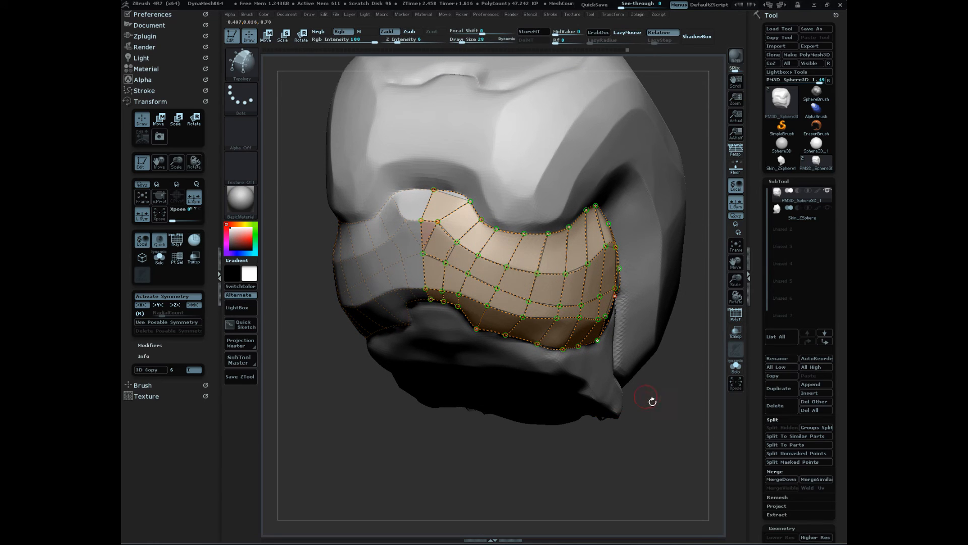
{"action": "left_click", "coordinate": [652, 312]}
{"action": "left_click_drag", "start_coordinate": [657, 474], "coordinate": [676, 452]}
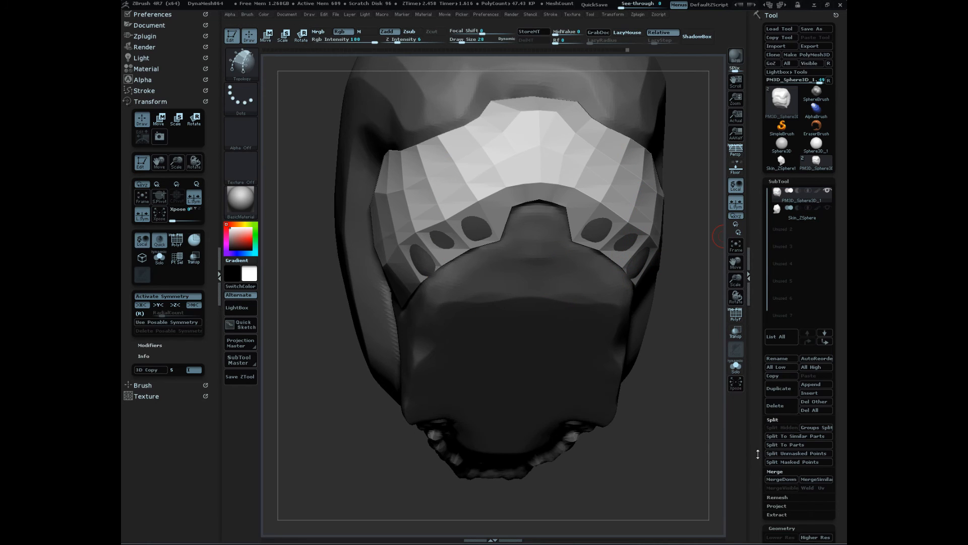
- Split the helmet and the new band mesh into separate subtools with Split To Parts
{"action": "left_click_drag", "start_coordinate": [757, 454], "coordinate": [755, 436]}
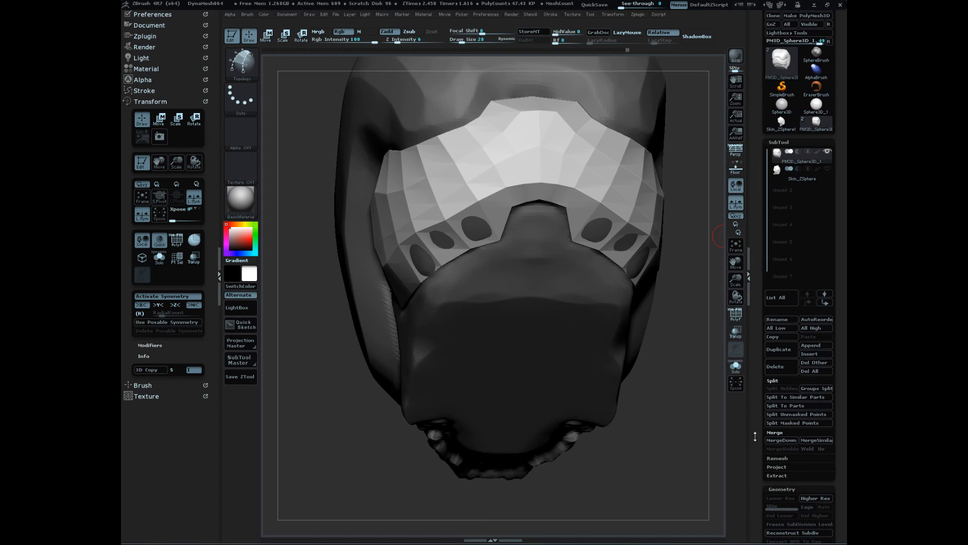
{"action": "left_click", "coordinate": [806, 405]}
{"action": "left_click", "coordinate": [676, 426]}
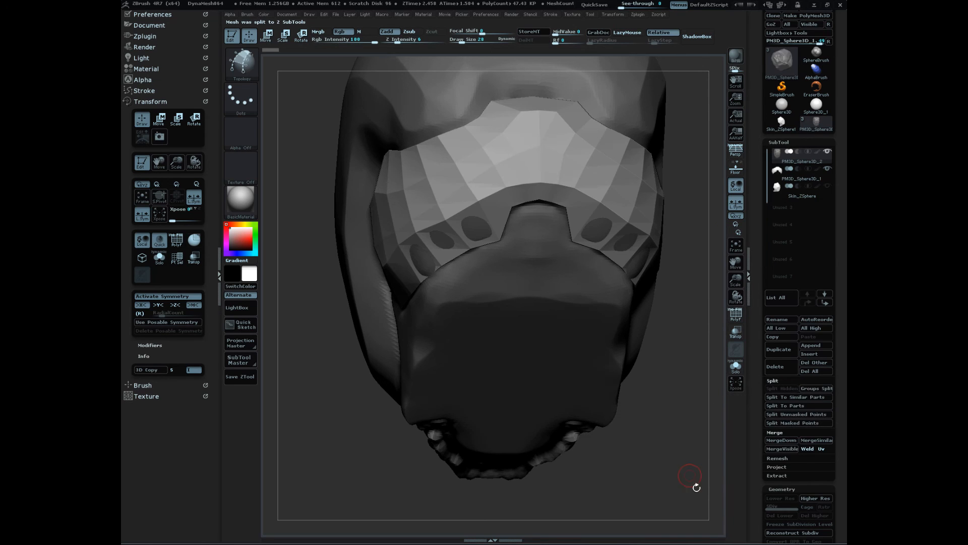
- Show the polyframe and transparency with Ghost off to inspect the helmet against the split band
{"action": "mouse_move", "coordinate": [684, 470]}
{"action": "left_mouse_down"}
{"action": "mouse_move", "coordinate": [698, 441]}
{"action": "mouse_move", "coordinate": [651, 471]}
{"action": "mouse_move", "coordinate": [674, 487]}
{"action": "mouse_move", "coordinate": [581, 479]}
{"action": "mouse_move", "coordinate": [626, 470]}
{"action": "left_mouse_up"}
{"action": "key", "text": "shift"}
{"action": "key", "text": "shift+f"}
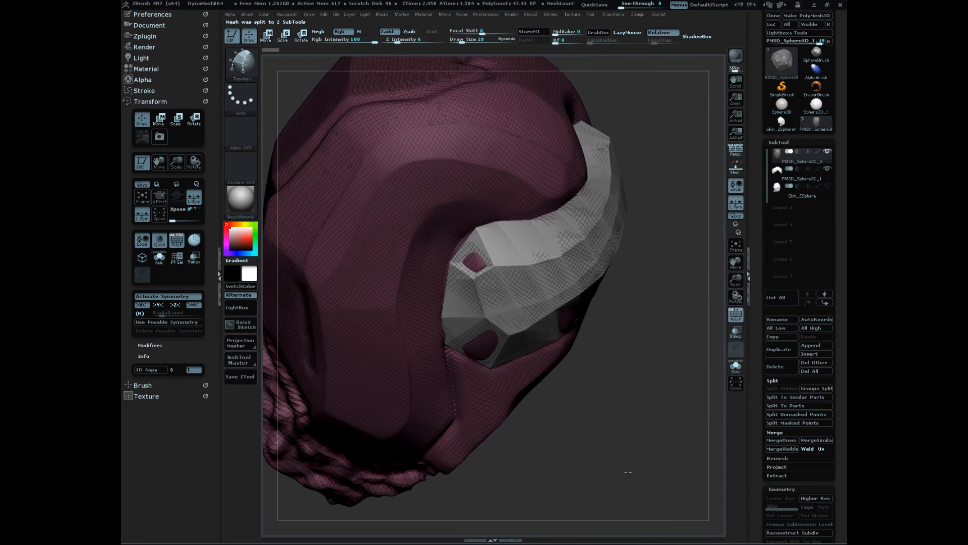
{"action": "left_click", "coordinate": [736, 332]}
{"action": "left_click", "coordinate": [737, 354]}
{"action": "left_click_drag", "start_coordinate": [636, 438], "coordinate": [631, 471]}
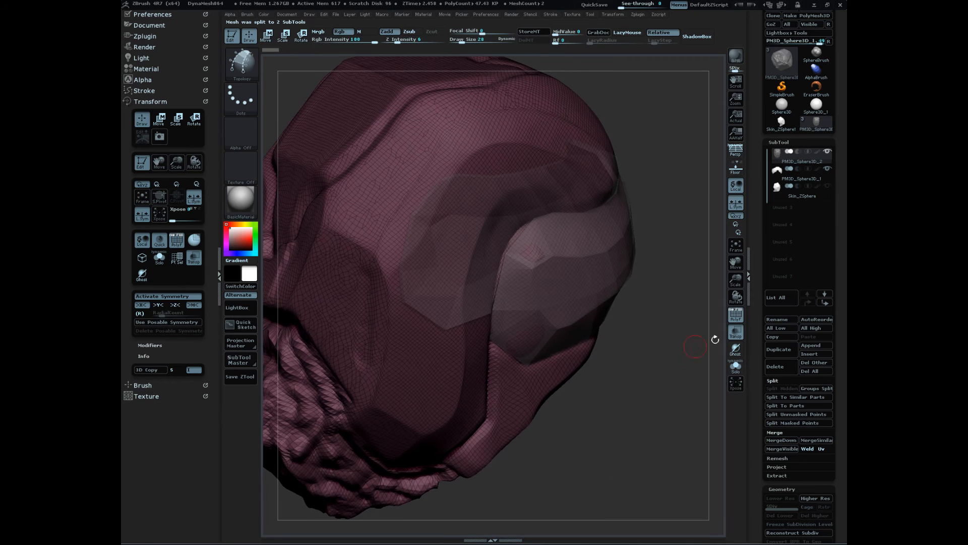
- Select the band subtool, turn off transparency and inspect its grid and the gaps along its lower edge
{"action": "left_click", "coordinate": [783, 174]}
{"action": "left_click_drag", "start_coordinate": [672, 419], "coordinate": [691, 434]}
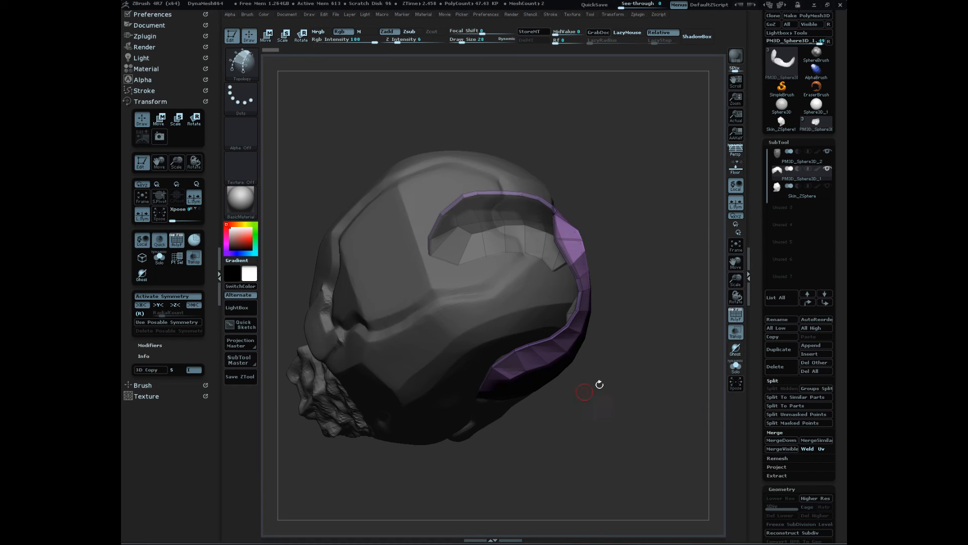
{"action": "mouse_move", "coordinate": [626, 417]}
{"action": "left_mouse_down"}
{"action": "mouse_move", "coordinate": [636, 432]}
{"action": "mouse_move", "coordinate": [625, 402]}
{"action": "left_mouse_up"}
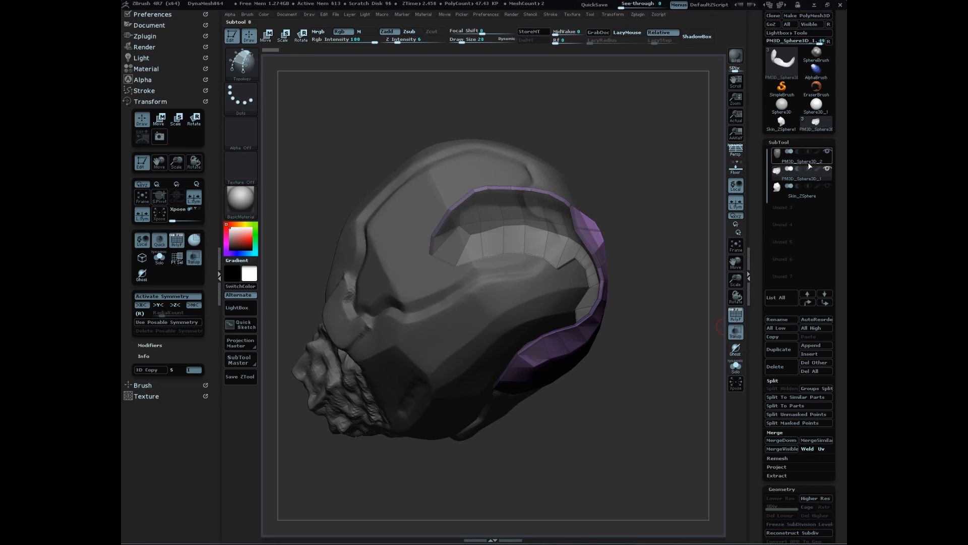
{"action": "left_click", "coordinate": [735, 331]}
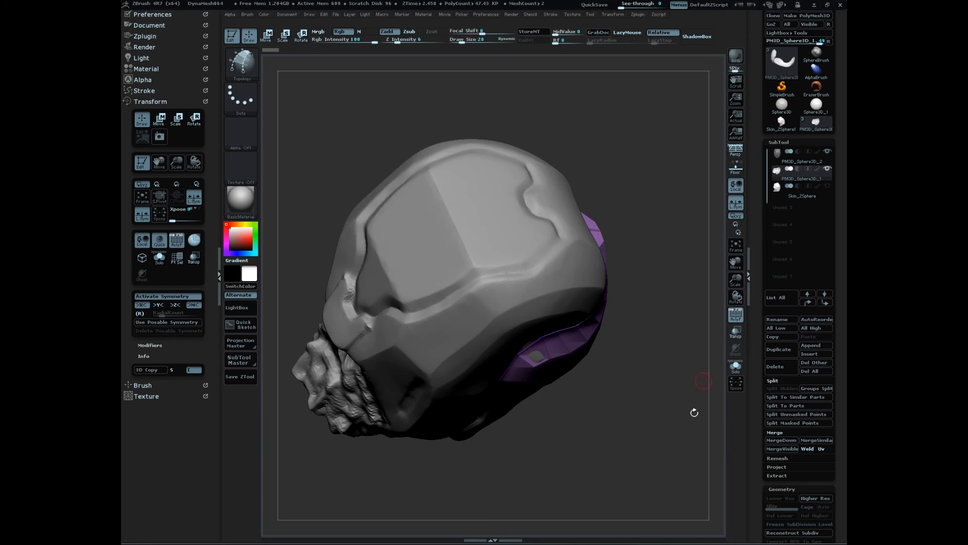
{"action": "left_click_drag", "start_coordinate": [665, 431], "coordinate": [647, 443]}
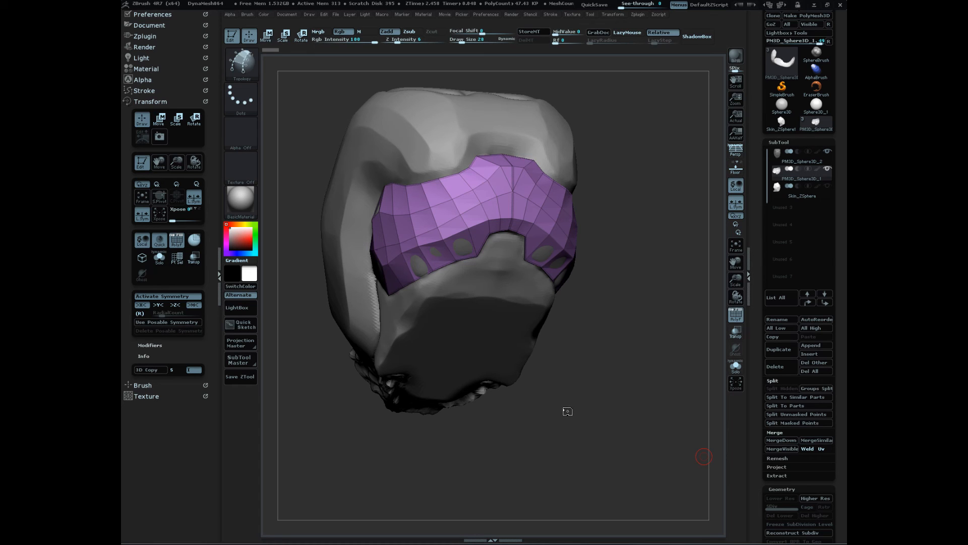
{"action": "left_click_drag", "start_coordinate": [594, 409], "coordinate": [597, 386]}
{"action": "left_click_drag", "start_coordinate": [637, 416], "coordinate": [712, 384]}
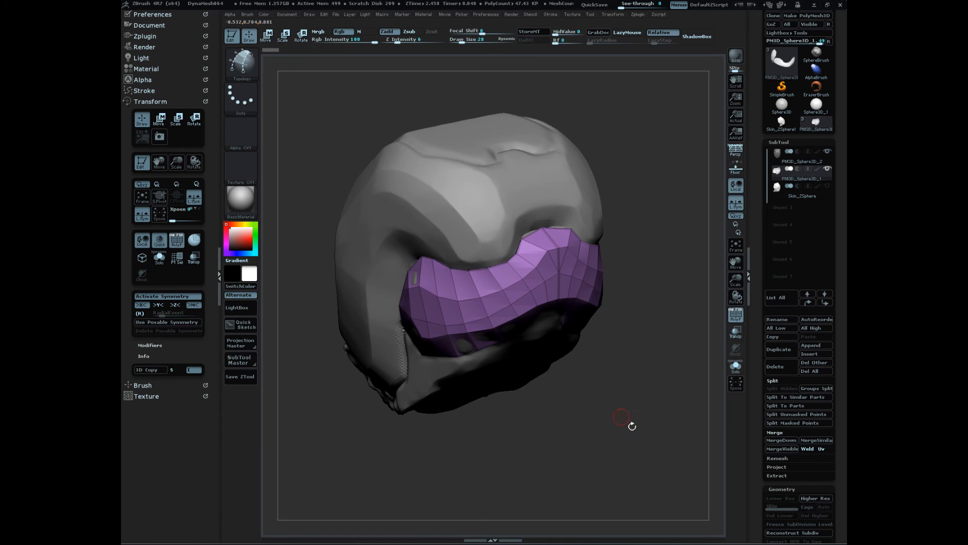
{"action": "mouse_move", "coordinate": [632, 426]}
{"action": "left_mouse_down"}
{"action": "mouse_move", "coordinate": [647, 456]}
{"action": "mouse_move", "coordinate": [618, 383]}
{"action": "mouse_move", "coordinate": [633, 353]}
{"action": "left_mouse_up"}
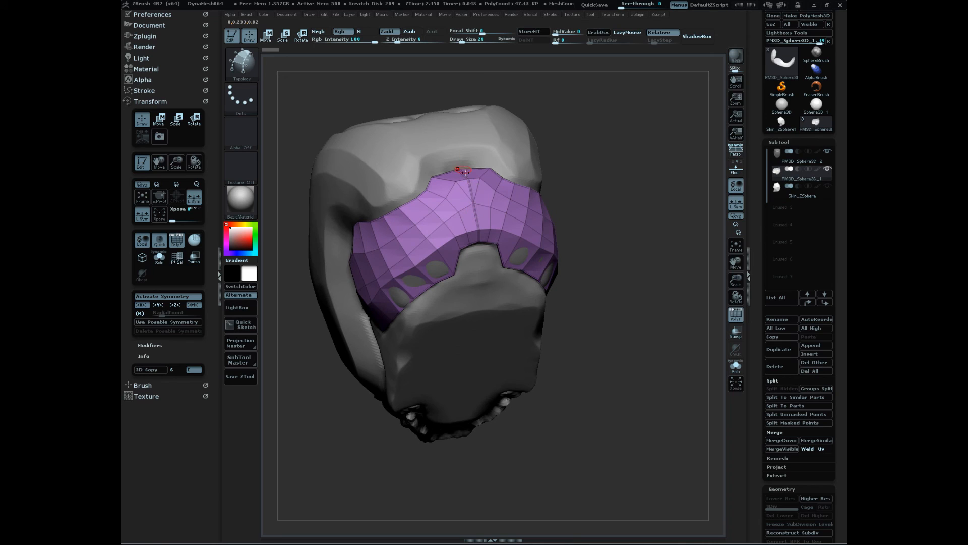
{"action": "left_click_drag", "start_coordinate": [616, 305], "coordinate": [635, 450]}
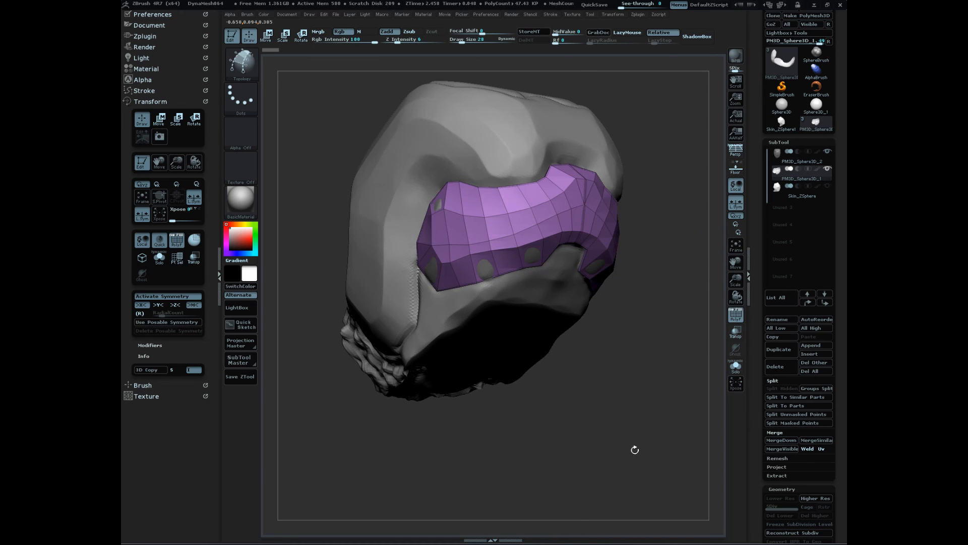
- Select the helmet subtool without polyframe, show the Skin_ZSphere subtool and view the assembled pieces from the side
{"action": "left_click", "coordinate": [779, 162]}
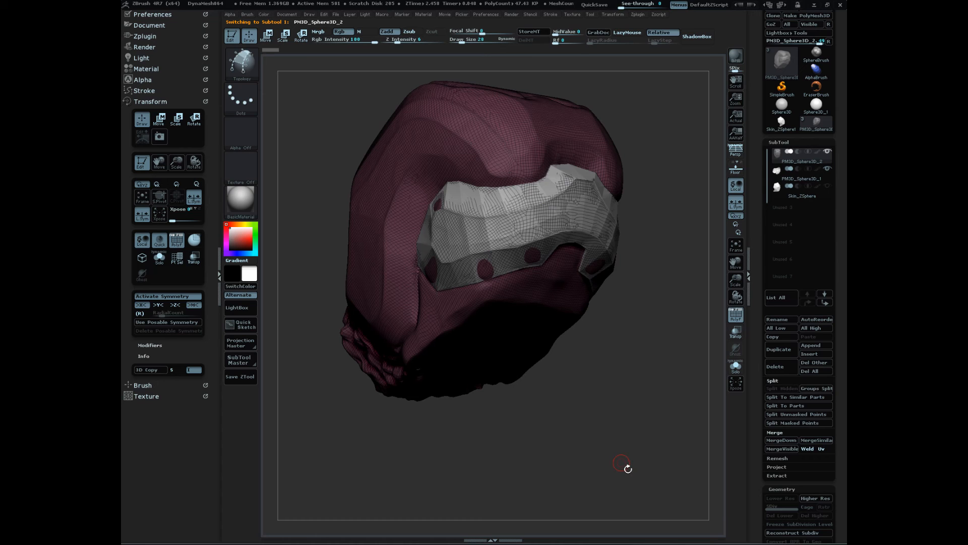
{"action": "key", "text": "shift"}
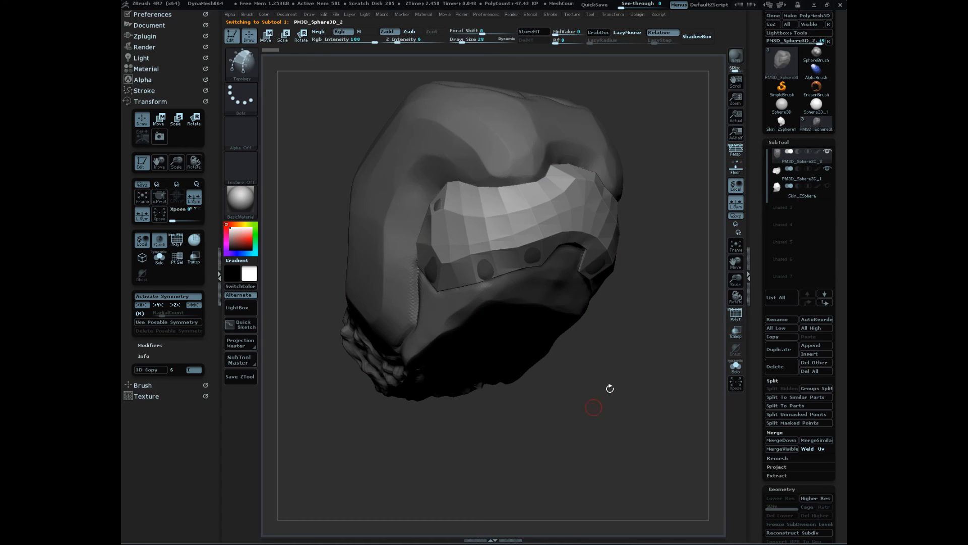
{"action": "left_click_drag", "start_coordinate": [610, 388], "coordinate": [637, 422]}
{"action": "left_click", "coordinate": [826, 187]}
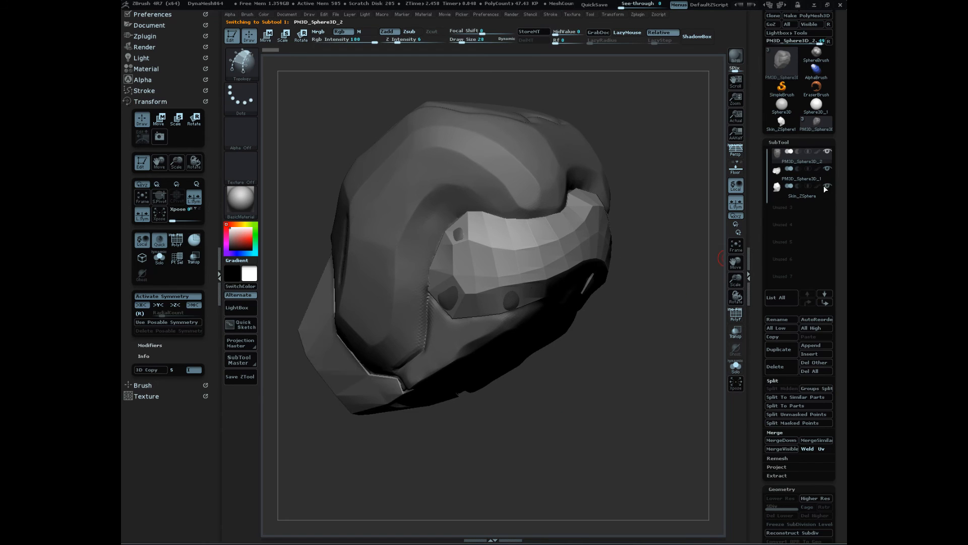
{"action": "left_click_drag", "start_coordinate": [638, 377], "coordinate": [651, 404]}
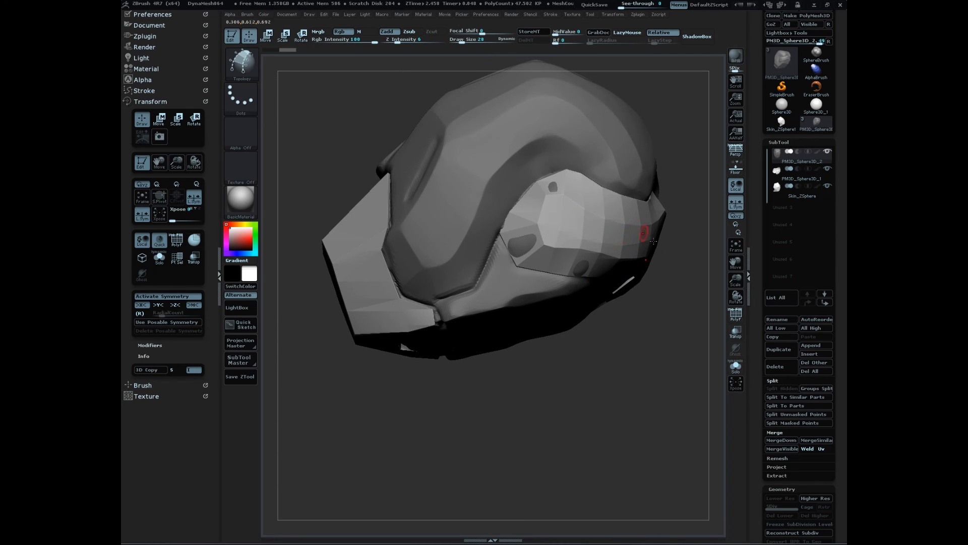
{"action": "left_click_drag", "start_coordinate": [654, 242], "coordinate": [654, 410]}
- Isolate the band subtool with its polyframe shown and examine its outer and inner surfaces
{"action": "left_click", "coordinate": [828, 169]}
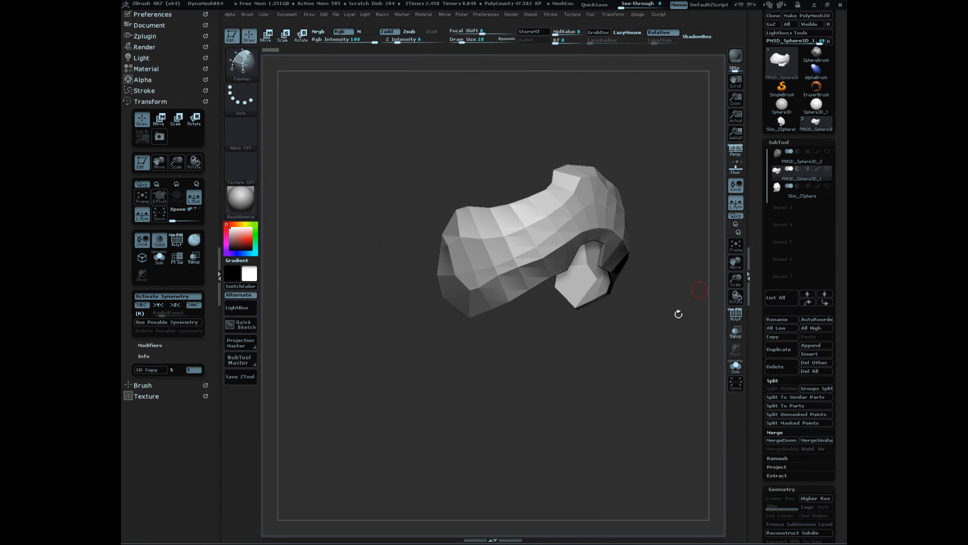
{"action": "left_click_drag", "start_coordinate": [677, 313], "coordinate": [670, 396]}
{"action": "key", "text": "shift"}
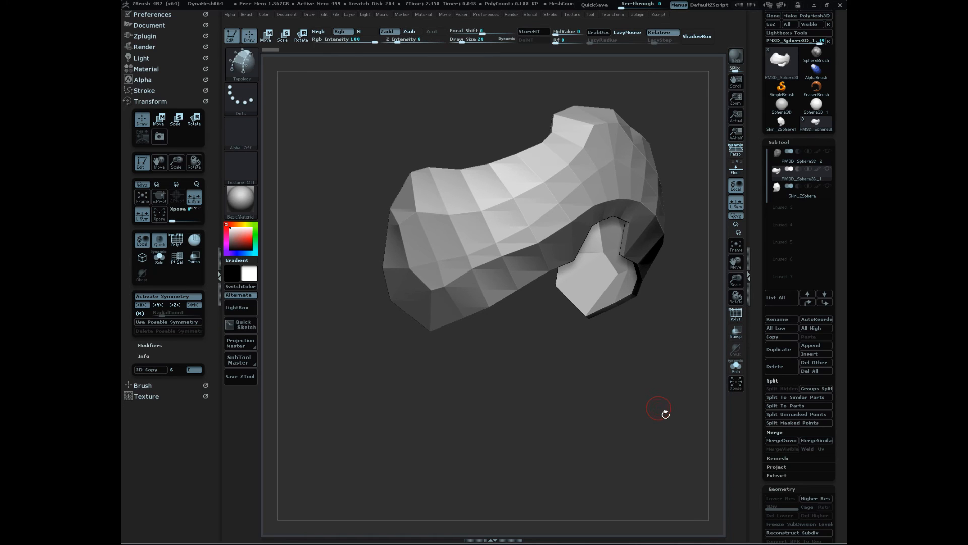
{"action": "key", "text": "shift+f"}
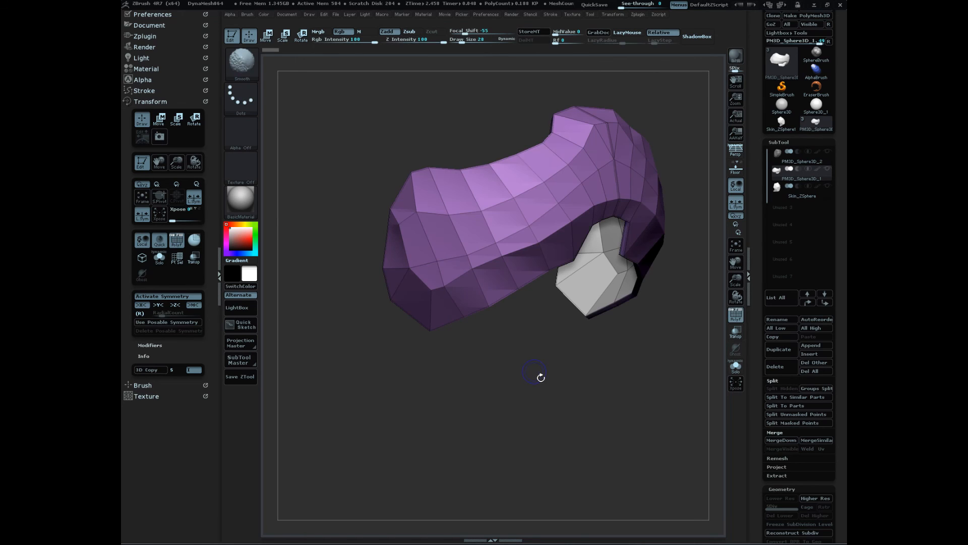
{"action": "left_click_drag", "start_coordinate": [607, 397], "coordinate": [579, 522]}
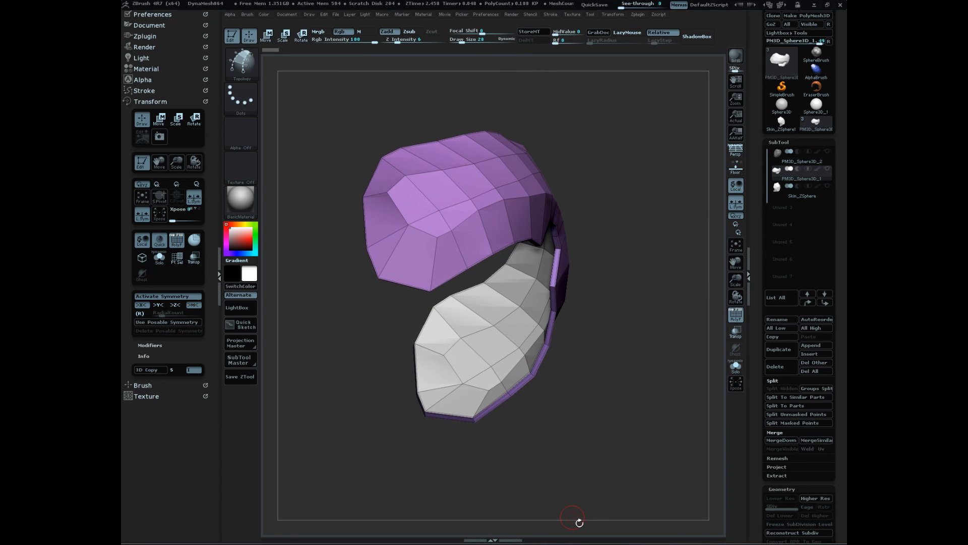
- Apply Auto Groups to the band's mesh and regroup it with Groups By Normals
{"action": "scroll", "coordinate": [765, 473], "scroll_direction": "down", "scroll_amount": 10}
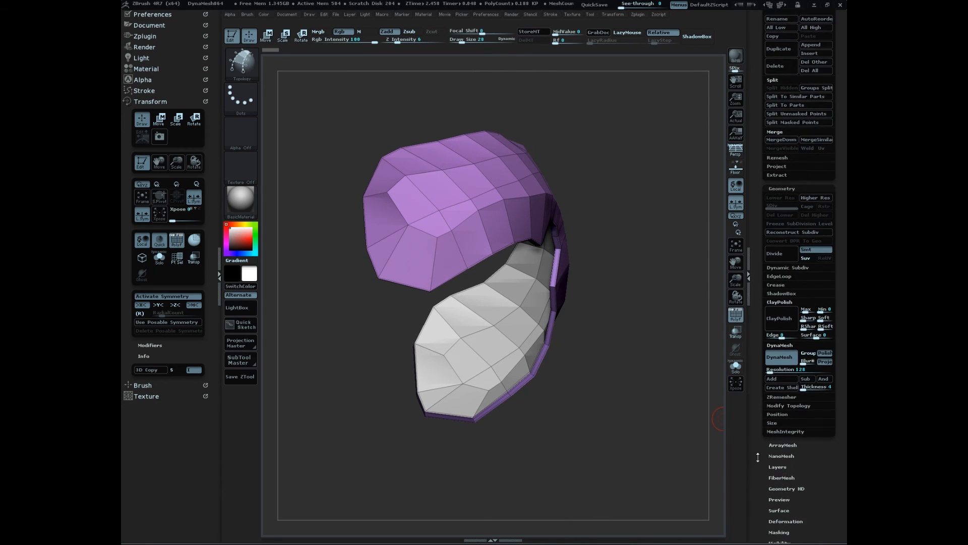
{"action": "left_click_drag", "start_coordinate": [761, 460], "coordinate": [786, 400]}
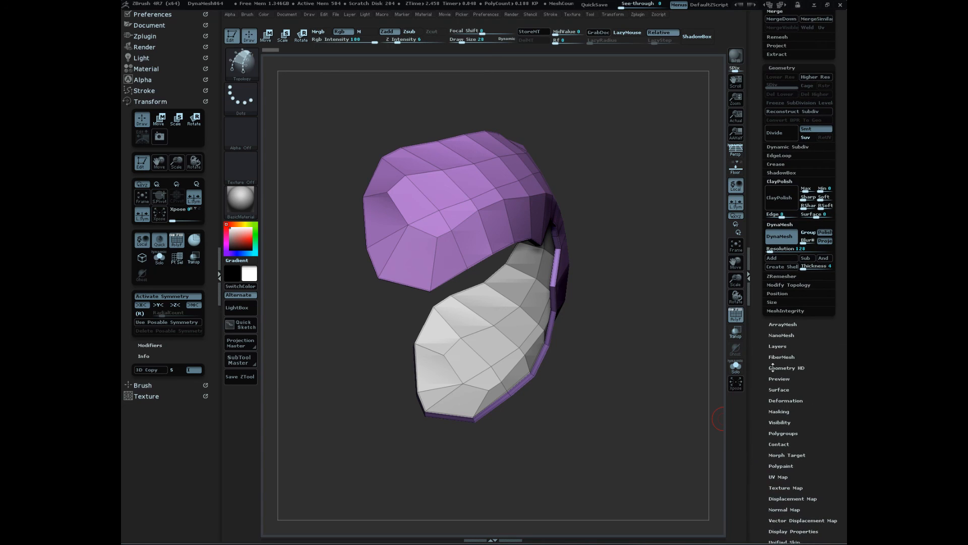
{"action": "left_click", "coordinate": [783, 433]}
{"action": "left_click_drag", "start_coordinate": [763, 466], "coordinate": [763, 377]}
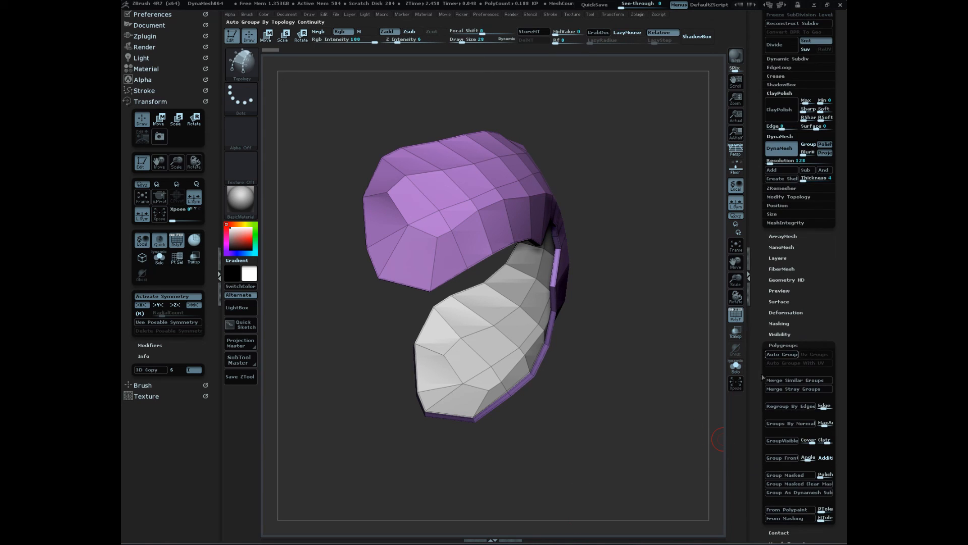
{"action": "scroll", "coordinate": [763, 377], "scroll_direction": "down", "scroll_amount": 2}
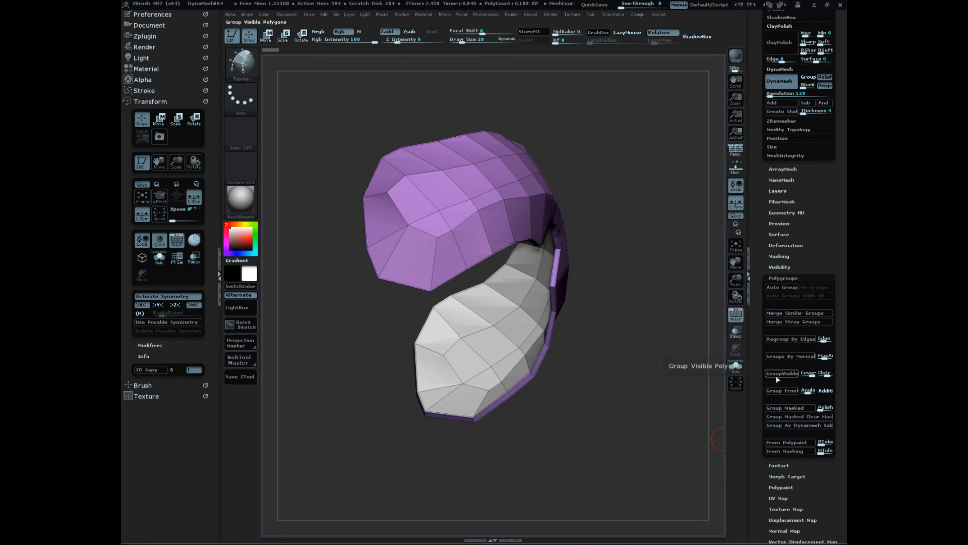
{"action": "left_click", "coordinate": [785, 287]}
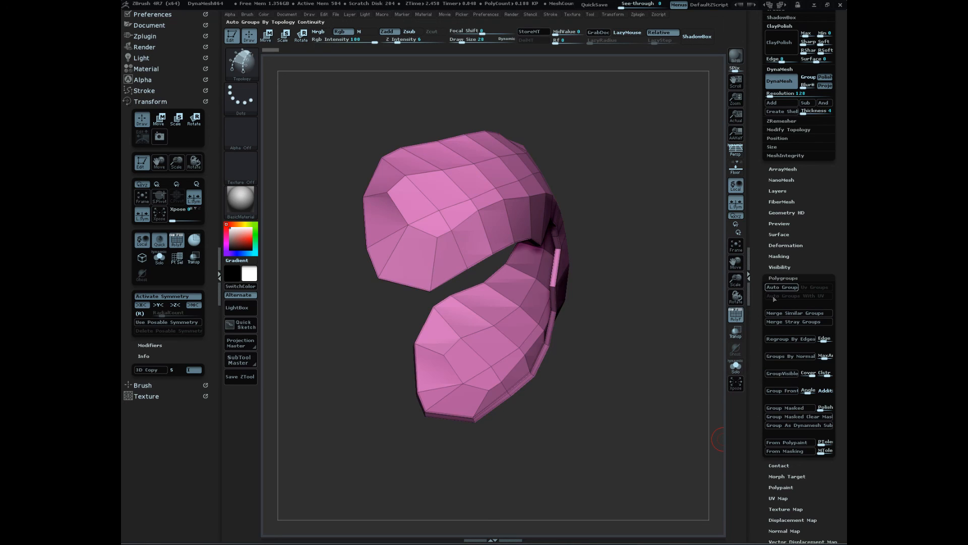
{"action": "mouse_move", "coordinate": [640, 443]}
{"action": "left_mouse_down"}
{"action": "mouse_move", "coordinate": [676, 450]}
{"action": "mouse_move", "coordinate": [655, 447]}
{"action": "left_mouse_up"}
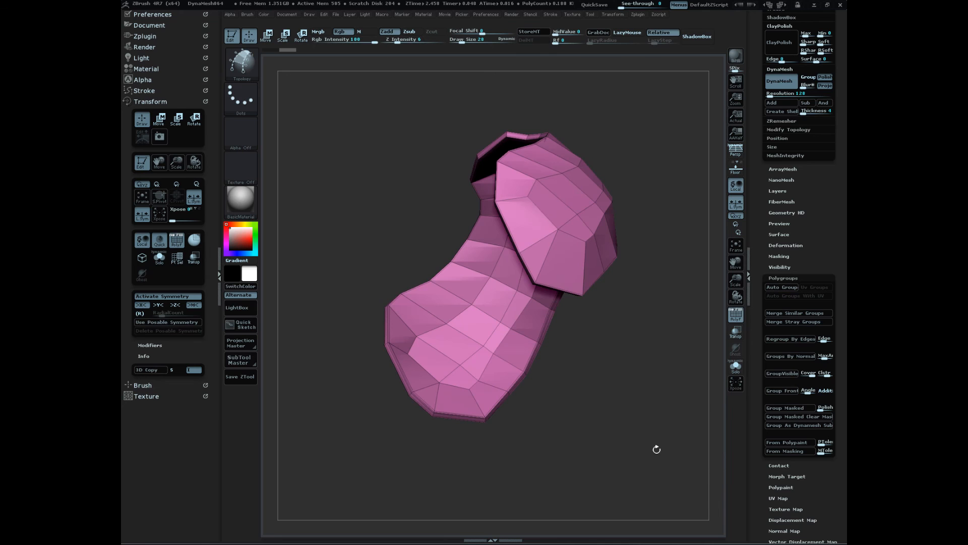
{"action": "left_click", "coordinate": [794, 357]}
{"action": "left_click_drag", "start_coordinate": [605, 469], "coordinate": [624, 495]}
- Isolate the band's outer-surface polygroup to check it, and restore the whole band's visibility
{"action": "key", "text": "ctrl+shift"}
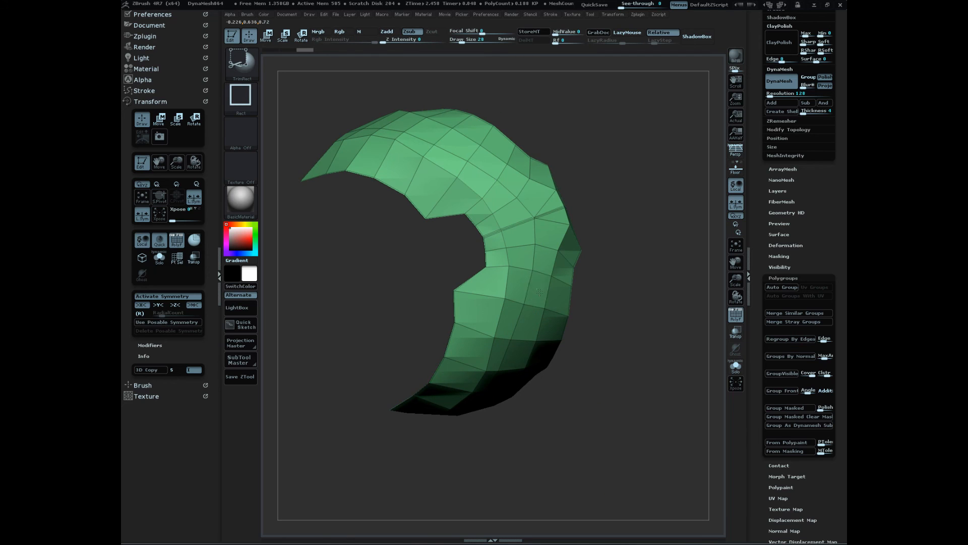
{"action": "left_click", "coordinate": [540, 292], "text": "ctrl+shift"}
{"action": "mouse_move", "coordinate": [606, 374]}
{"action": "left_mouse_down"}
{"action": "mouse_move", "coordinate": [655, 373]}
{"action": "mouse_move", "coordinate": [642, 415]}
{"action": "mouse_move", "coordinate": [657, 404]}
{"action": "mouse_move", "coordinate": [622, 430]}
{"action": "left_mouse_up"}
{"action": "left_click", "coordinate": [553, 320], "text": "ctrl+shift"}
{"action": "left_click", "coordinate": [622, 430], "text": "ctrl+shift"}
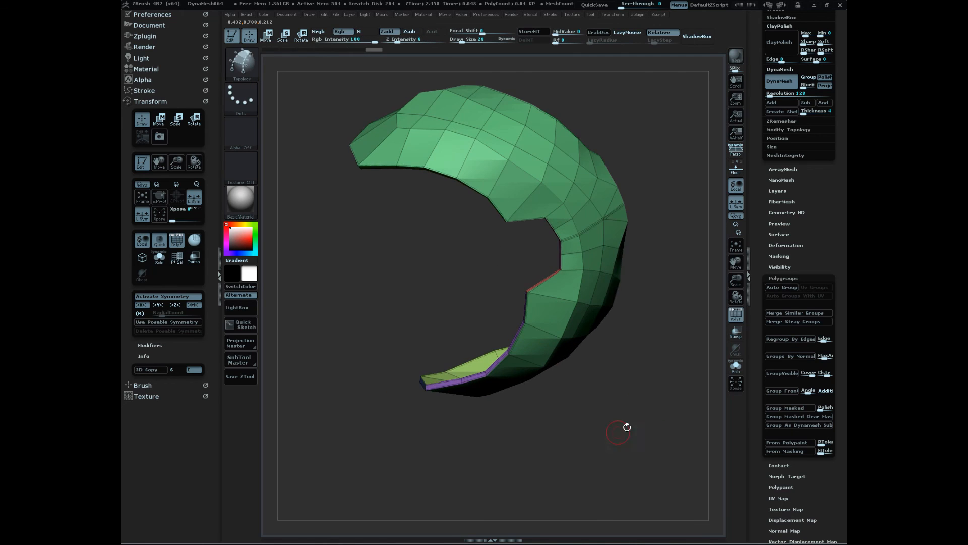
- Hide the band's outer-surface polygroup and turn on double-sided display for the mesh
{"action": "left_click", "coordinate": [609, 219], "text": "ctrl+shift"}
{"action": "left_click", "coordinate": [605, 257], "text": "ctrl+shift"}
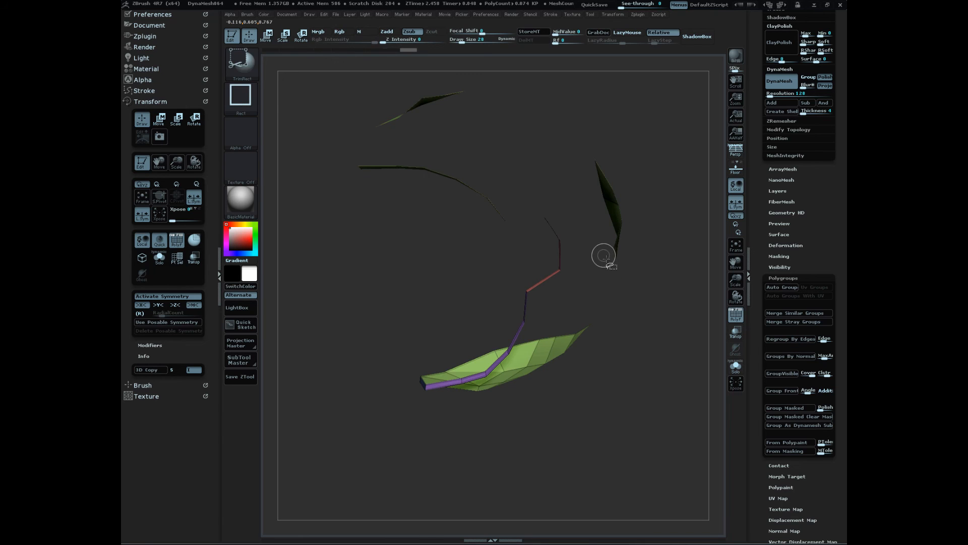
{"action": "mouse_move", "coordinate": [650, 372]}
{"action": "left_mouse_down"}
{"action": "mouse_move", "coordinate": [695, 401]}
{"action": "mouse_move", "coordinate": [653, 418]}
{"action": "left_mouse_up"}
{"action": "left_click", "coordinate": [655, 380], "text": "ctrl+shift"}
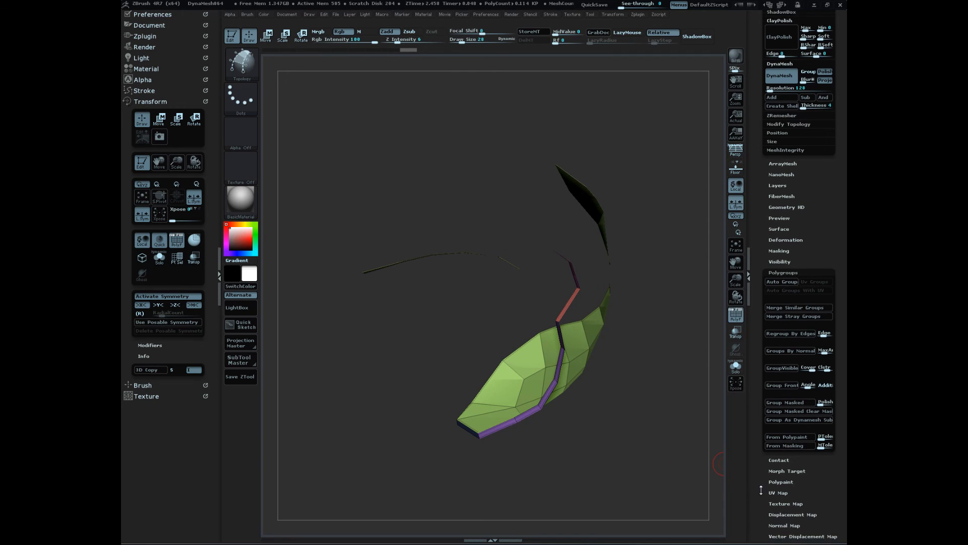
{"action": "scroll", "coordinate": [760, 425], "scroll_direction": "down", "scroll_amount": 5}
{"action": "left_click", "coordinate": [803, 295]}
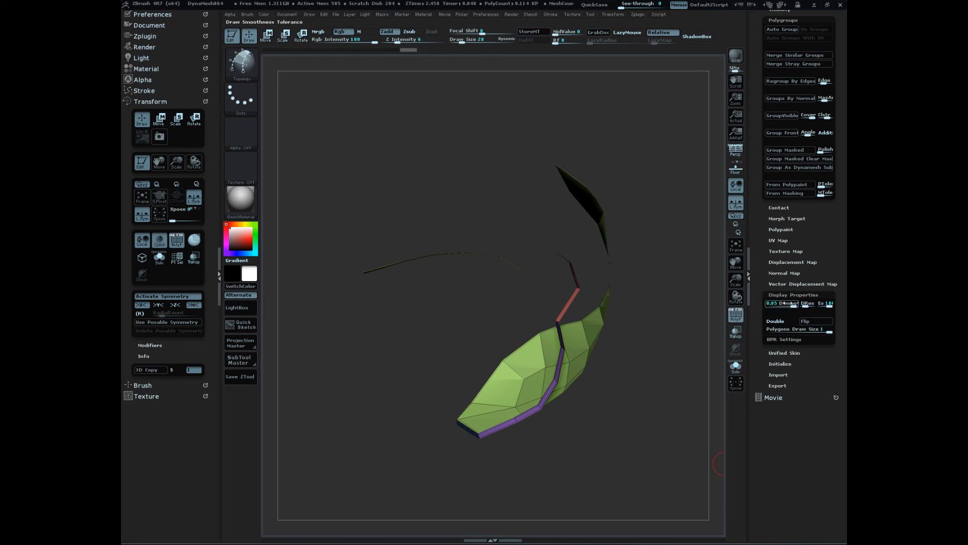
{"action": "left_click", "coordinate": [779, 321]}
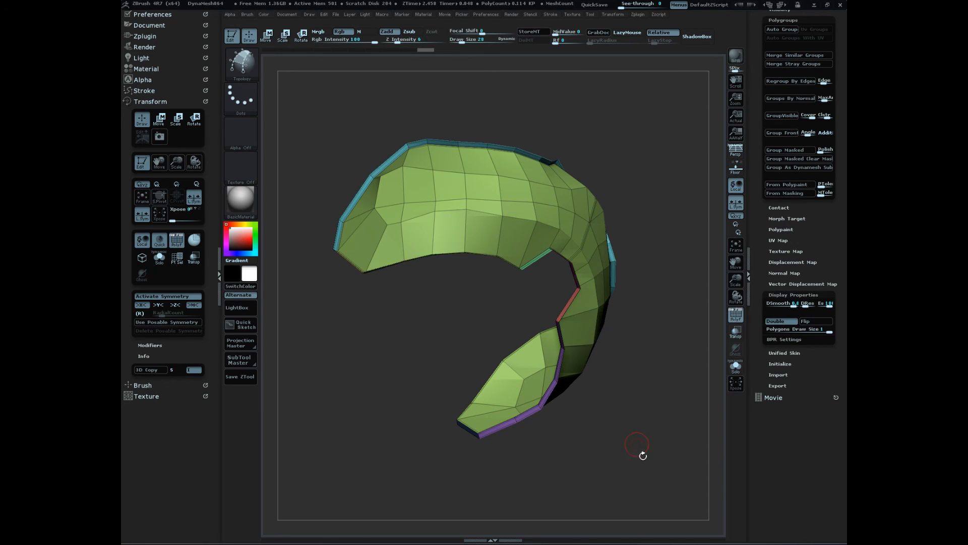
- Hide the inner surface too, assign the remaining rim faces a single polygroup, and make the whole band visible
{"action": "left_click_drag", "start_coordinate": [638, 448], "coordinate": [649, 451]}
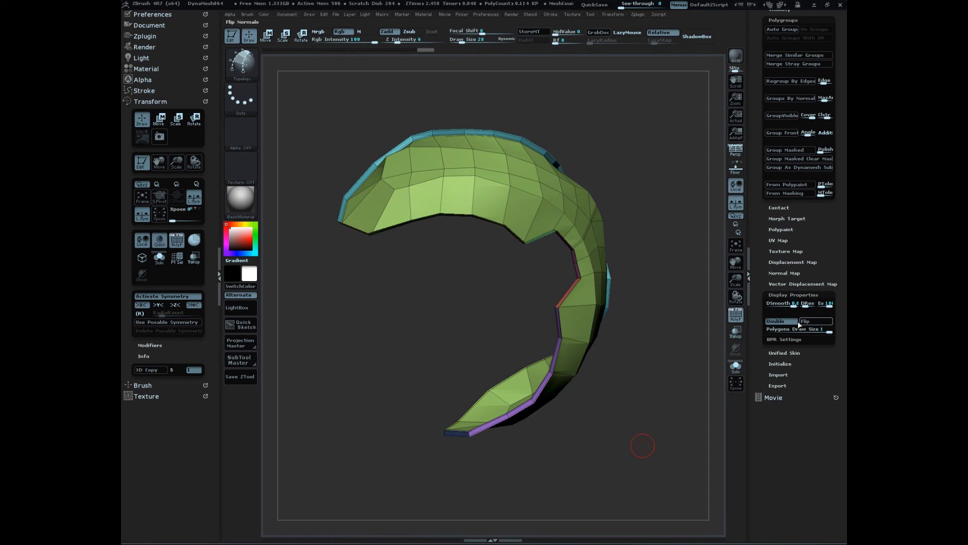
{"action": "left_click_drag", "start_coordinate": [655, 420], "coordinate": [654, 440]}
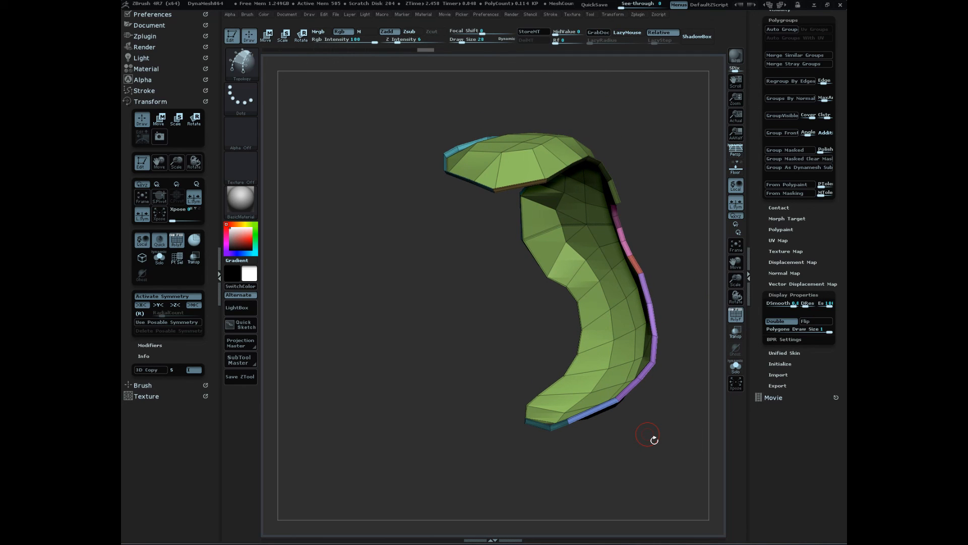
{"action": "left_click_drag", "start_coordinate": [654, 440], "coordinate": [676, 474]}
{"action": "mouse_move", "coordinate": [590, 393]}
{"action": "left_mouse_down"}
{"action": "mouse_move", "coordinate": [637, 400]}
{"action": "mouse_move", "coordinate": [629, 430]}
{"action": "mouse_move", "coordinate": [641, 421]}
{"action": "mouse_move", "coordinate": [656, 431]}
{"action": "mouse_move", "coordinate": [611, 434]}
{"action": "mouse_move", "coordinate": [623, 425]}
{"action": "left_mouse_up"}
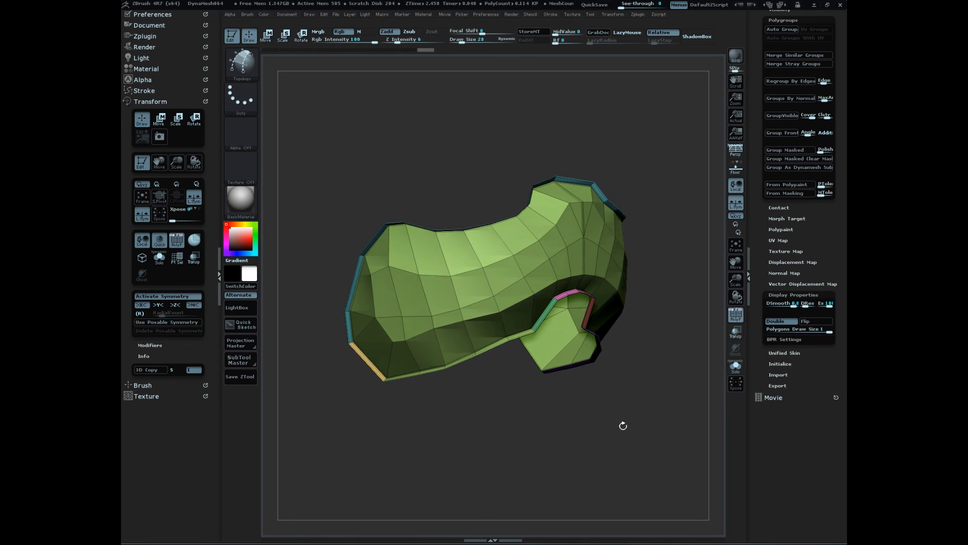
{"action": "left_click", "coordinate": [521, 282], "text": "ctrl+alt+shift"}
{"action": "mouse_move", "coordinate": [607, 473]}
{"action": "left_mouse_down"}
{"action": "mouse_move", "coordinate": [622, 475]}
{"action": "mouse_move", "coordinate": [628, 462]}
{"action": "left_mouse_up"}
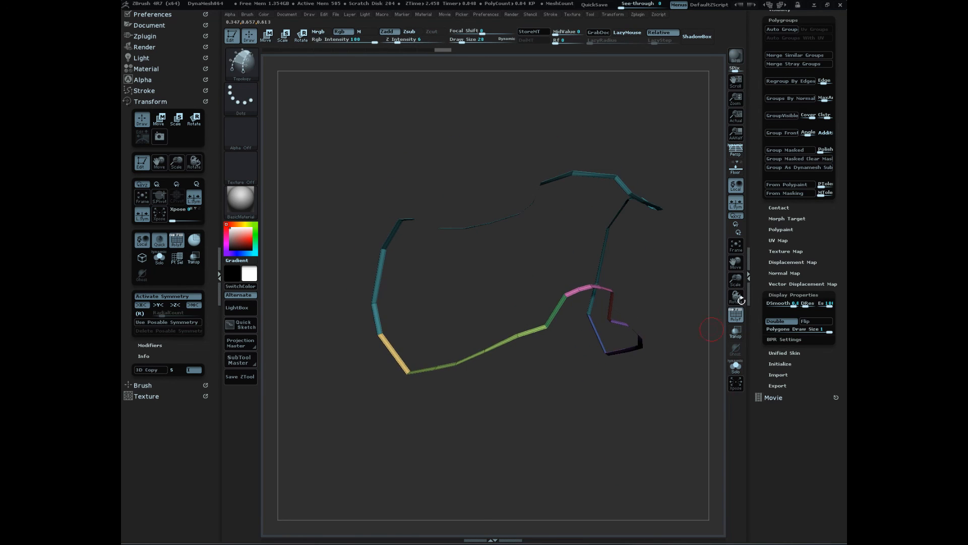
{"action": "left_click_drag", "start_coordinate": [765, 103], "coordinate": [807, 151]}
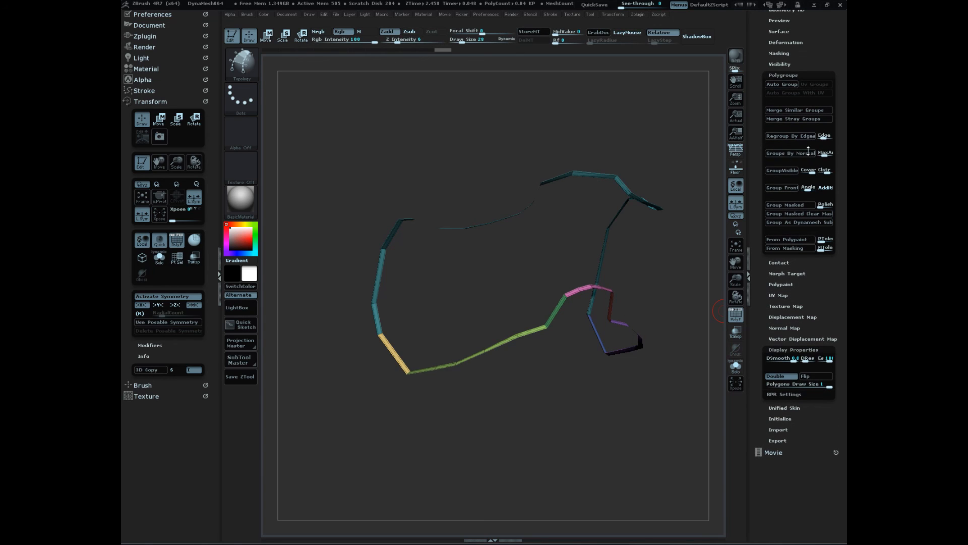
{"action": "left_click", "coordinate": [783, 170]}
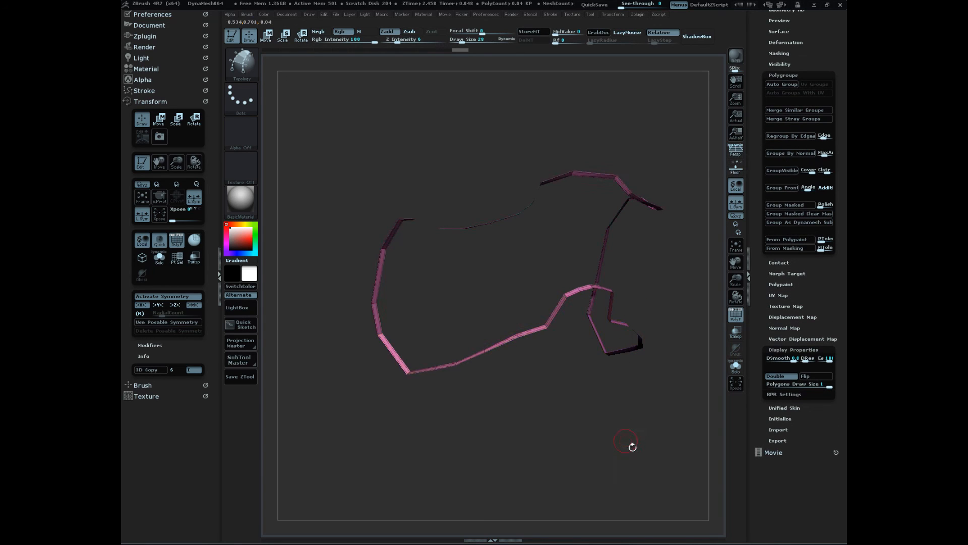
{"action": "left_click_drag", "start_coordinate": [633, 447], "coordinate": [677, 440]}
{"action": "left_click_drag", "start_coordinate": [664, 447], "coordinate": [608, 469]}
- Switch to the ZModeler brush and bring up its edge actions on the band's outer surface
{"action": "key", "text": "b"}
{"action": "key", "text": "z"}
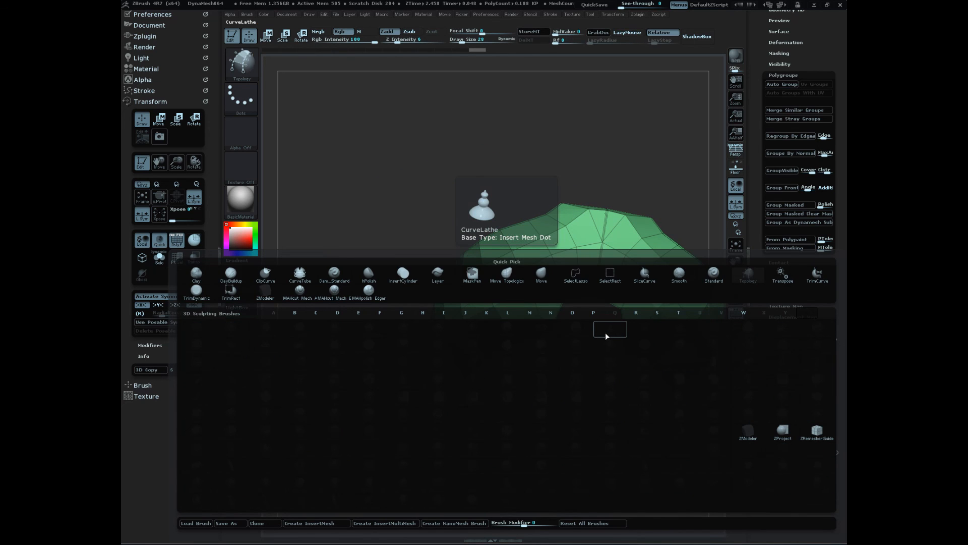
{"action": "left_click", "coordinate": [750, 436]}
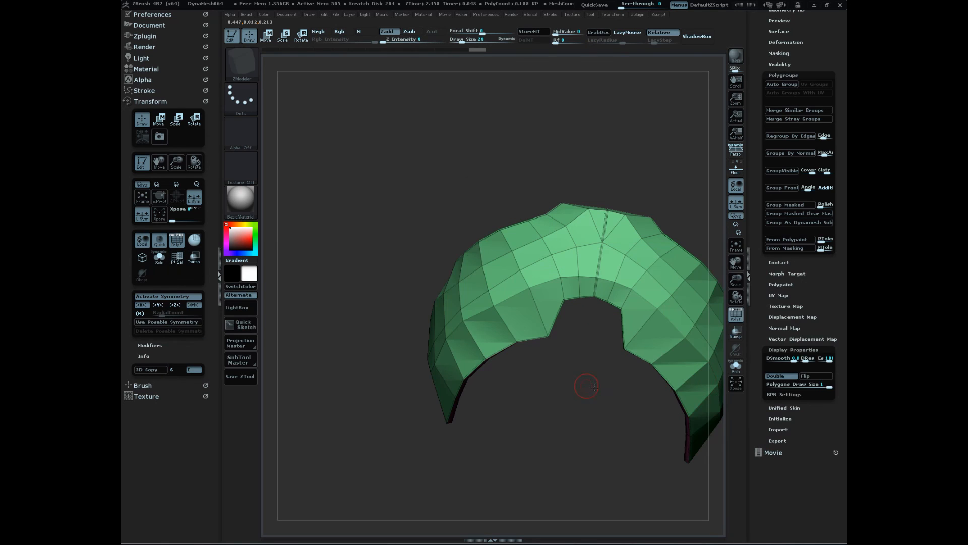
{"action": "left_click_drag", "start_coordinate": [595, 387], "coordinate": [600, 333]}
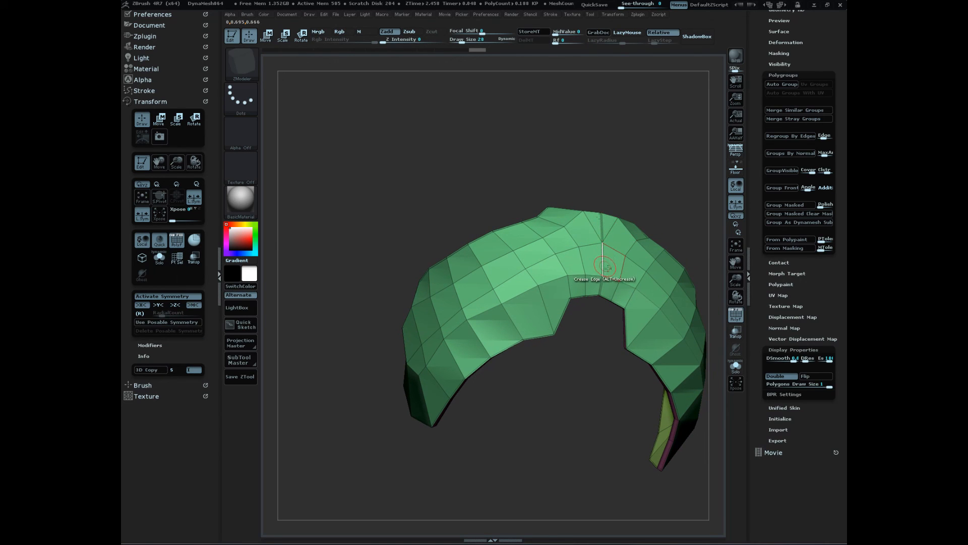
{"action": "key", "text": "space"}
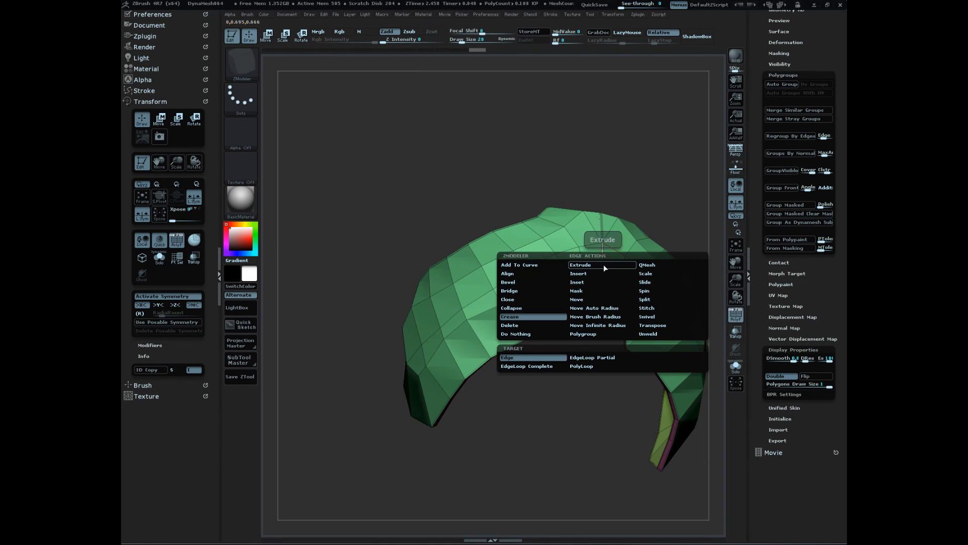
{"action": "left_click", "coordinate": [595, 316]}
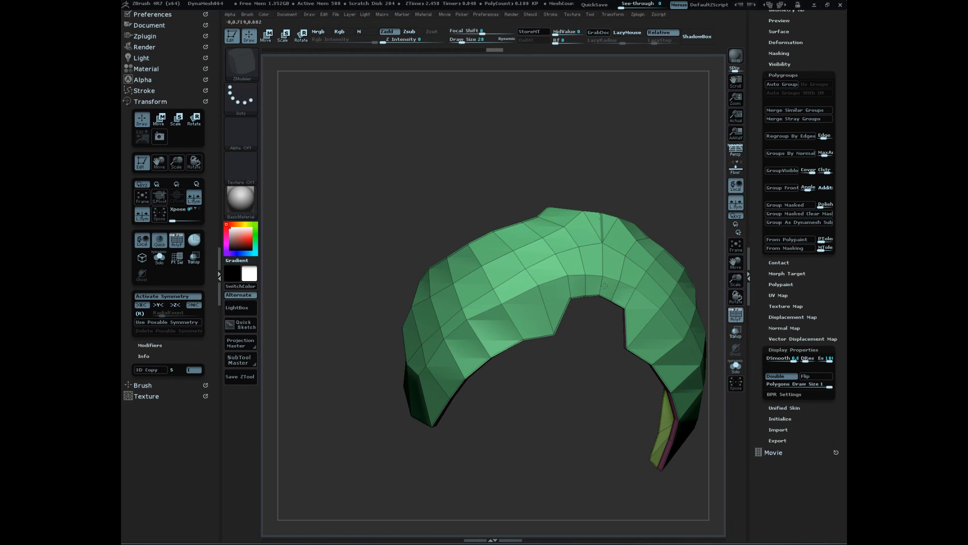
- Examine the band's inner surface, rim and outer surface from several sides for edges that need creasing
{"action": "left_click_drag", "start_coordinate": [622, 194], "coordinate": [674, 391]}
{"action": "mouse_move", "coordinate": [670, 202]}
{"action": "left_mouse_down"}
{"action": "mouse_move", "coordinate": [686, 139]}
{"action": "mouse_move", "coordinate": [679, 183]}
{"action": "mouse_move", "coordinate": [611, 215]}
{"action": "left_mouse_up"}
{"action": "left_click_drag", "start_coordinate": [664, 188], "coordinate": [674, 185]}
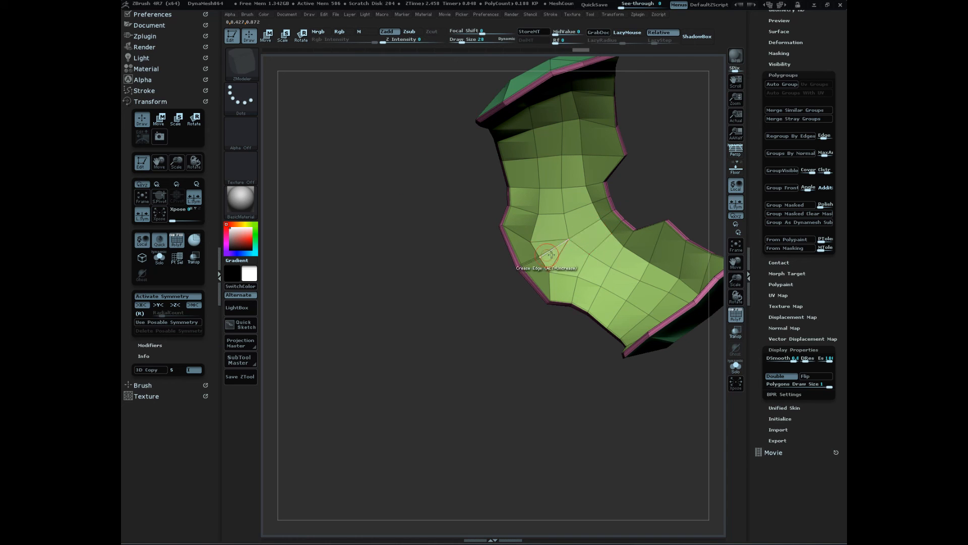
{"action": "left_click_drag", "start_coordinate": [537, 389], "coordinate": [533, 348]}
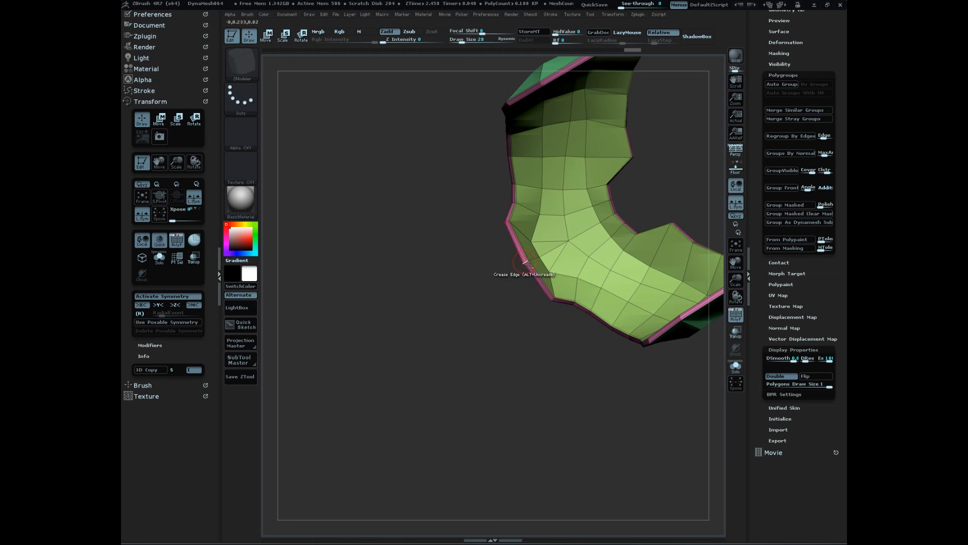
{"action": "left_click_drag", "start_coordinate": [528, 264], "coordinate": [665, 466]}
{"action": "left_click_drag", "start_coordinate": [626, 419], "coordinate": [678, 430], "text": "alt"}
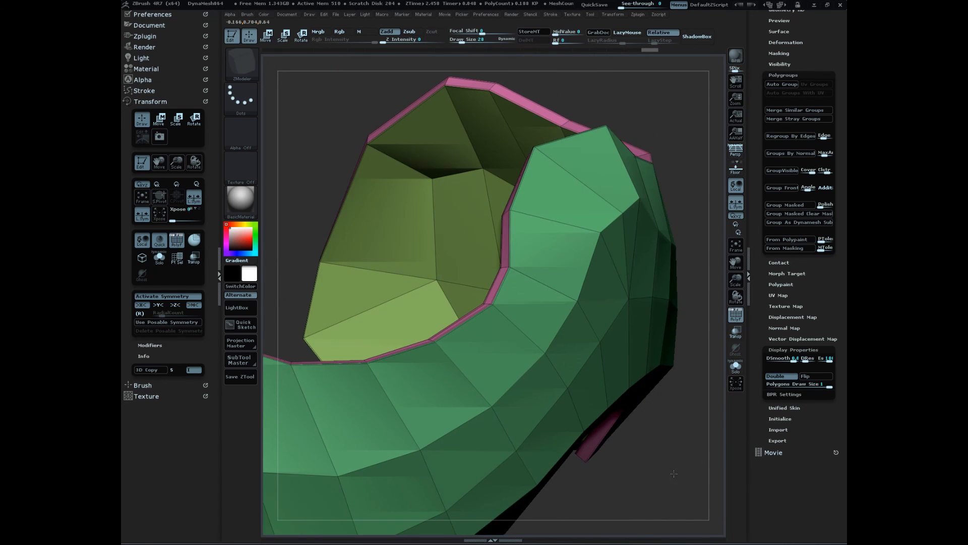
{"action": "left_click_drag", "start_coordinate": [674, 473], "coordinate": [672, 495]}
{"action": "left_click_drag", "start_coordinate": [670, 422], "coordinate": [476, 464], "text": "alt"}
- Set the Crease edge action's target to EdgeLoop Partial and crease the ridge lines around the band's outer surface
{"action": "key", "text": "space"}
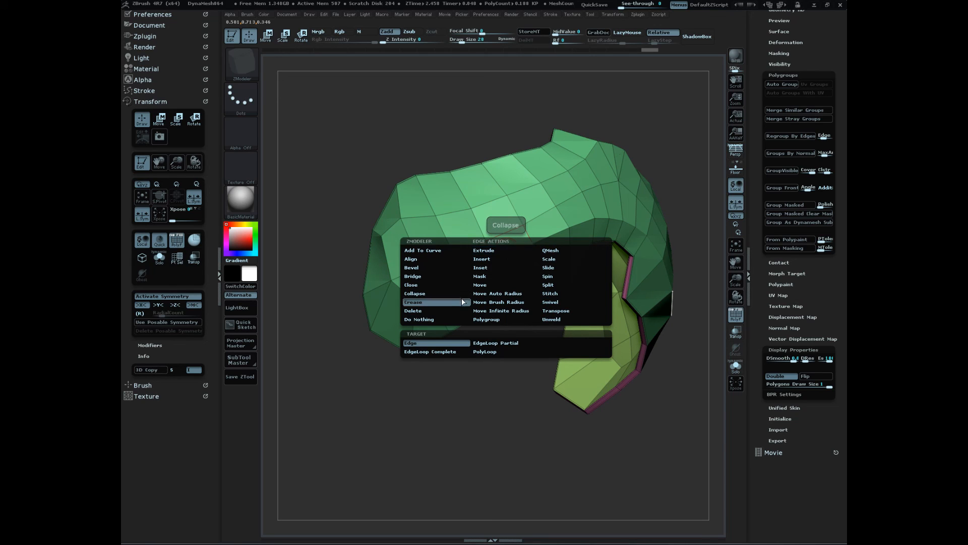
{"action": "left_click", "coordinate": [515, 343]}
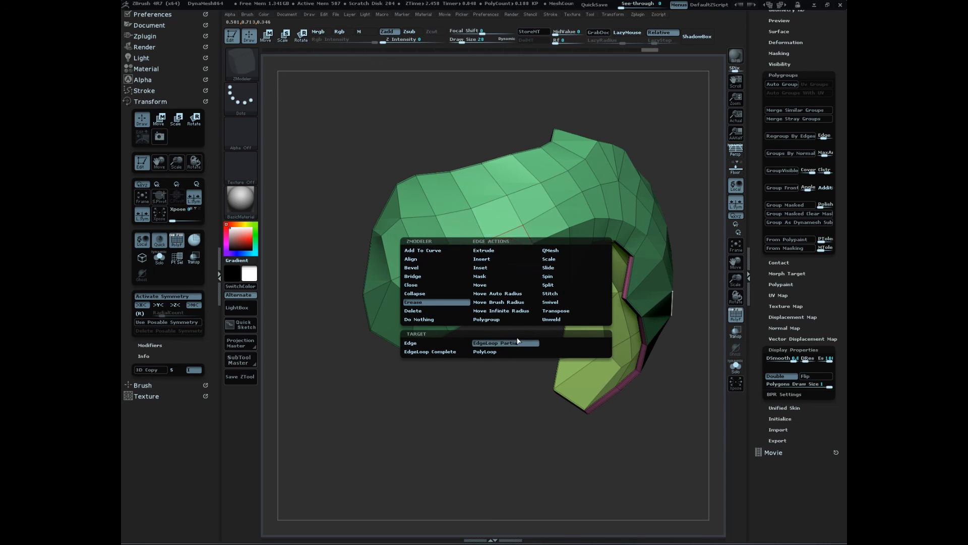
{"action": "left_click", "coordinate": [516, 250]}
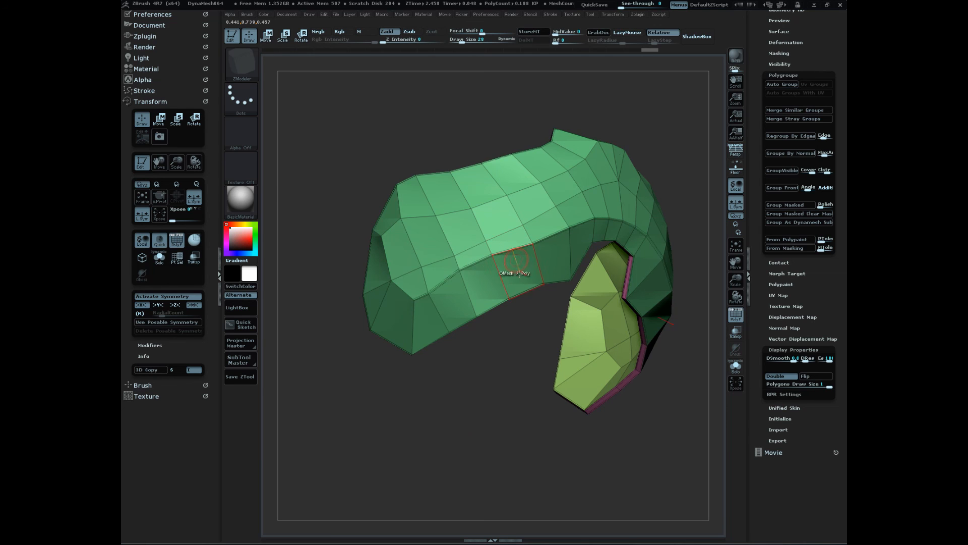
{"action": "left_click_drag", "start_coordinate": [508, 423], "coordinate": [564, 406]}
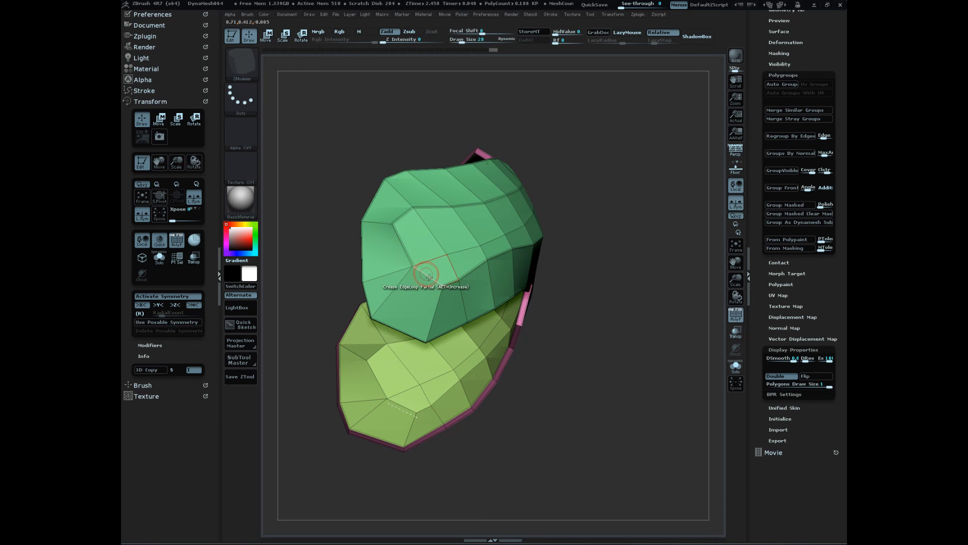
{"action": "left_click_drag", "start_coordinate": [631, 320], "coordinate": [538, 419]}
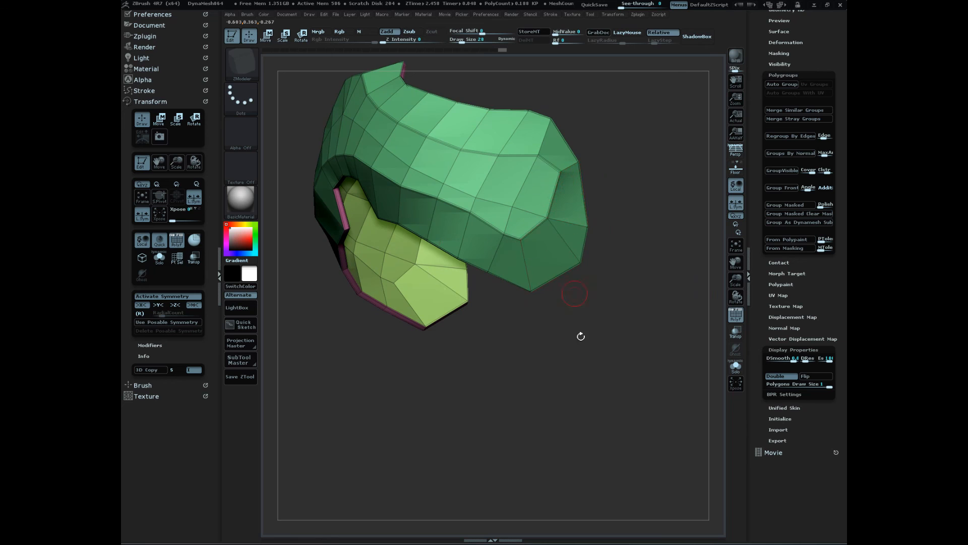
{"action": "left_click_drag", "start_coordinate": [581, 336], "coordinate": [524, 262]}
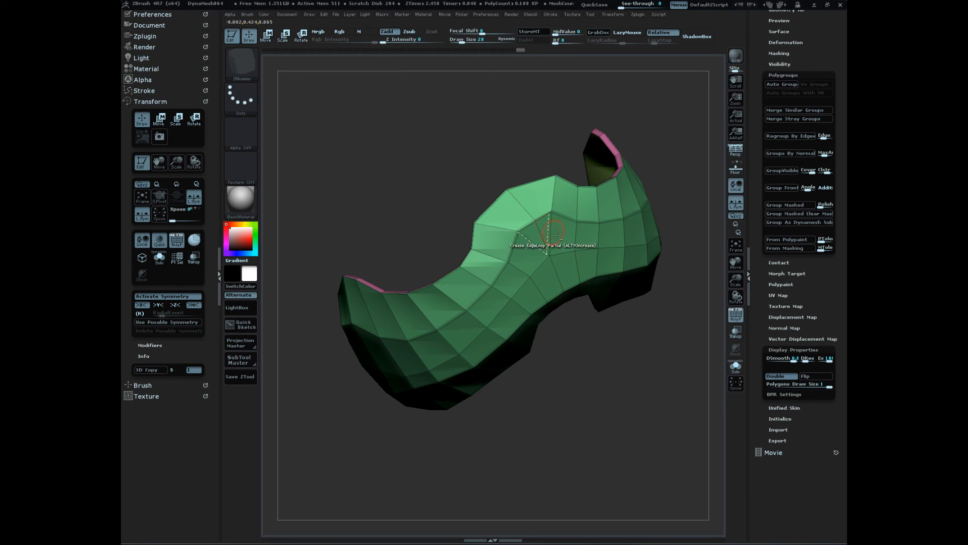
- Switch the Crease target to Edge for the ridge edges near the outer surface's centre, and check the rim and inner surface
{"action": "left_click_drag", "start_coordinate": [588, 411], "coordinate": [593, 404]}
{"action": "key", "text": "space"}
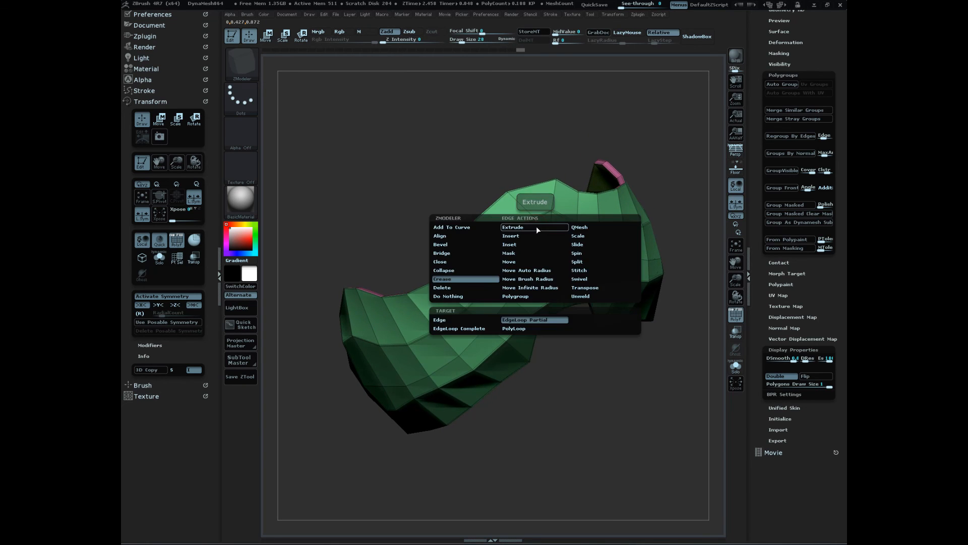
{"action": "left_click", "coordinate": [455, 321]}
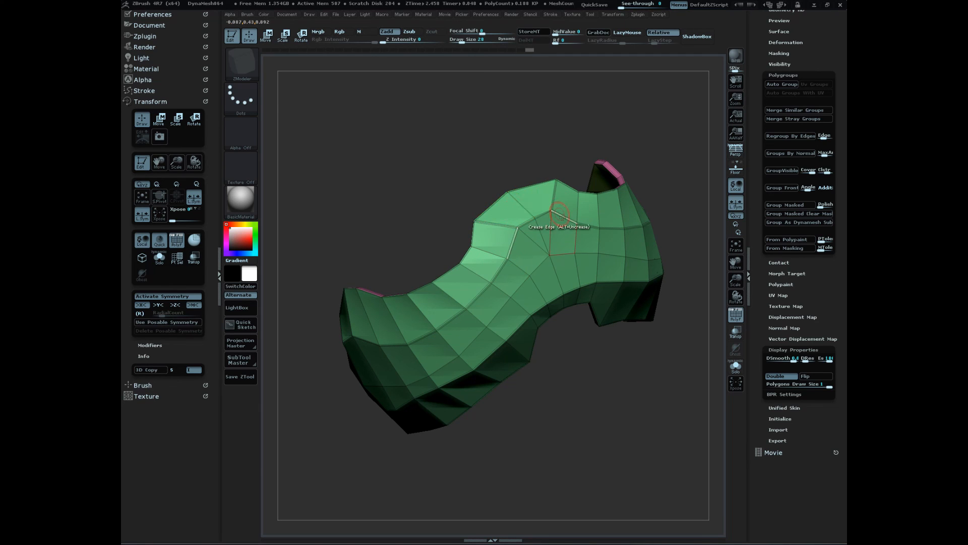
{"action": "left_click_drag", "start_coordinate": [599, 427], "coordinate": [595, 472]}
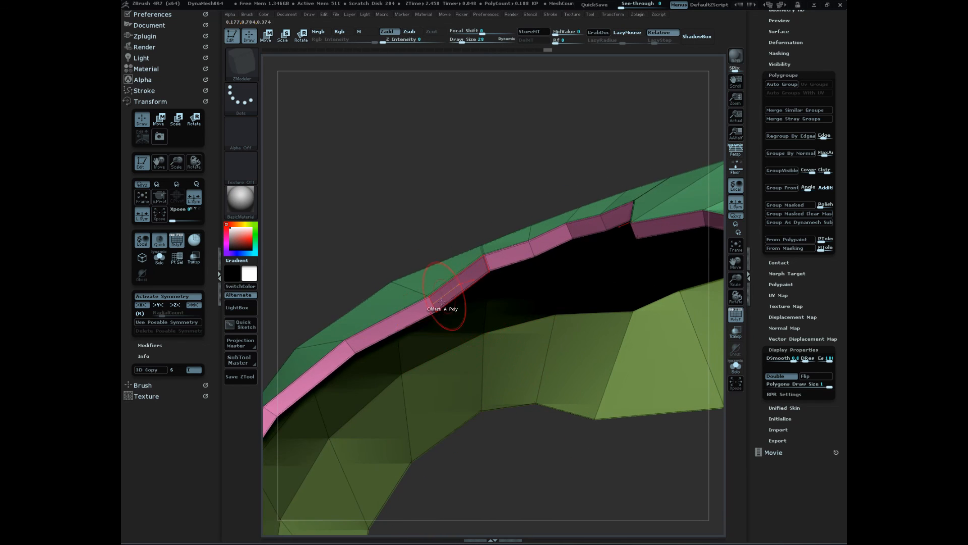
{"action": "left_click_drag", "start_coordinate": [542, 489], "coordinate": [548, 382]}
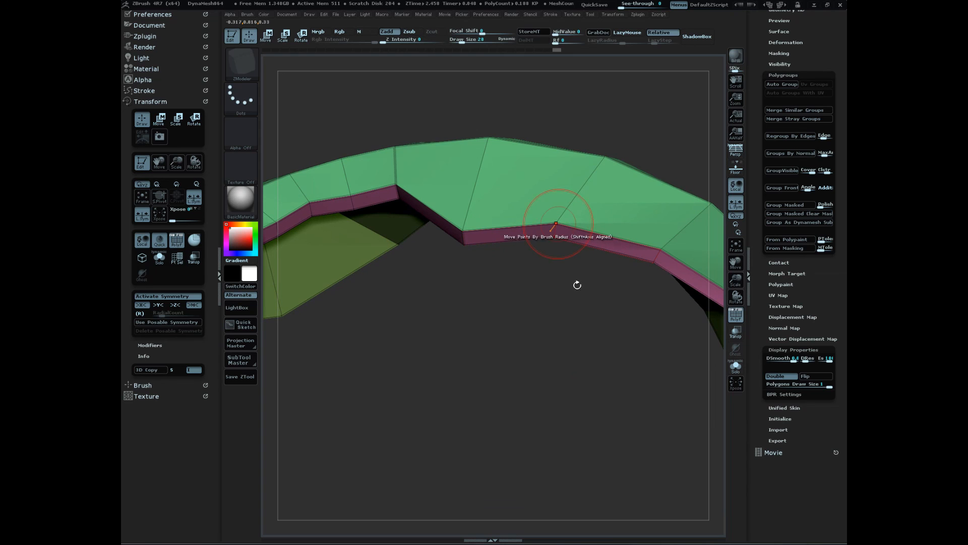
{"action": "left_click_drag", "start_coordinate": [576, 386], "coordinate": [599, 438]}
{"action": "left_click_drag", "start_coordinate": [651, 396], "coordinate": [652, 268]}
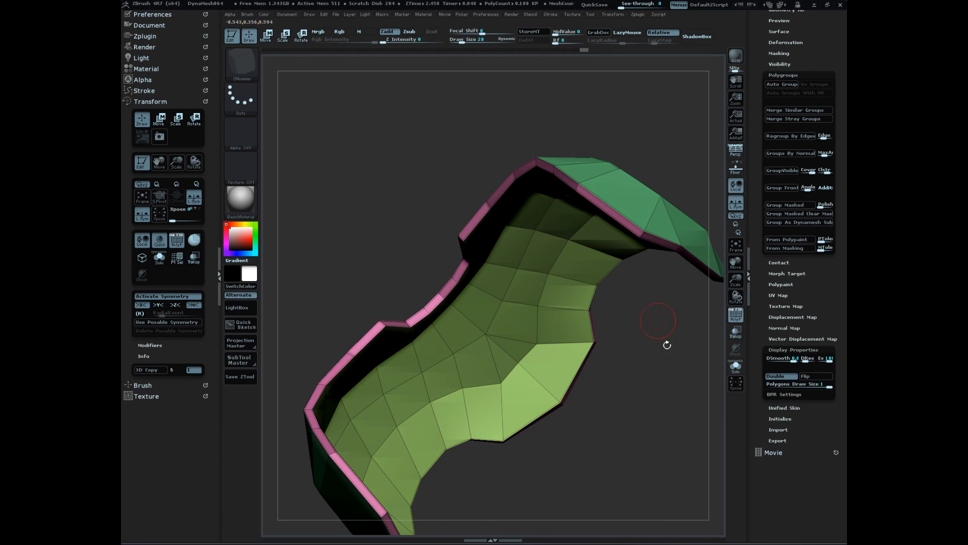
{"action": "mouse_move", "coordinate": [667, 345]}
{"action": "left_mouse_down"}
{"action": "mouse_move", "coordinate": [623, 343]}
{"action": "mouse_move", "coordinate": [657, 277]}
{"action": "left_mouse_up"}
{"action": "left_click_drag", "start_coordinate": [570, 390], "coordinate": [629, 464]}
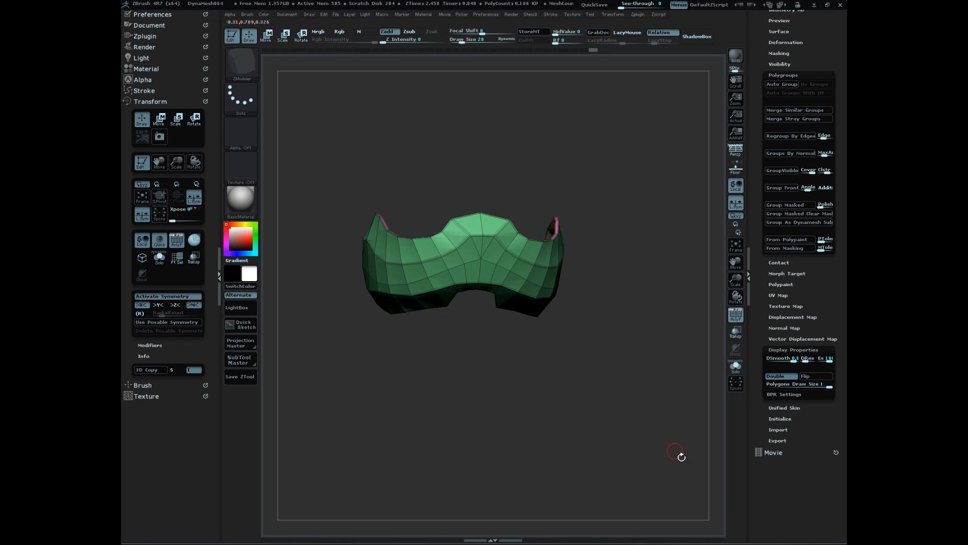
- Preview the band with Dynamic Subdiv, raise its SmoothSubdiv level, and apply it as real subdivision levels up to SDiv 7
{"action": "key", "text": "shift"}
{"action": "left_click_drag", "start_coordinate": [633, 458], "coordinate": [611, 453]}
{"action": "left_click_drag", "start_coordinate": [756, 77], "coordinate": [765, 262]}
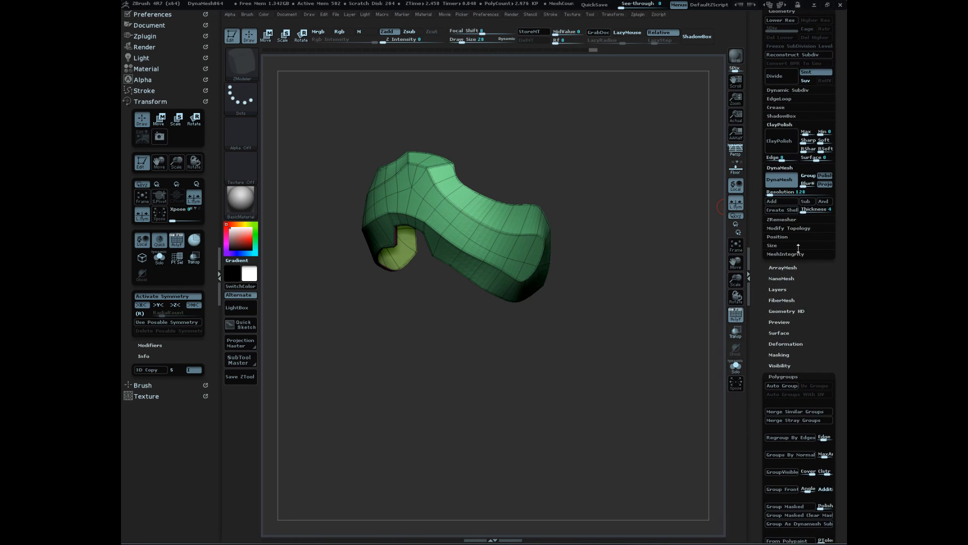
{"action": "left_click", "coordinate": [788, 89]}
{"action": "left_click_drag", "start_coordinate": [761, 92], "coordinate": [761, 218]}
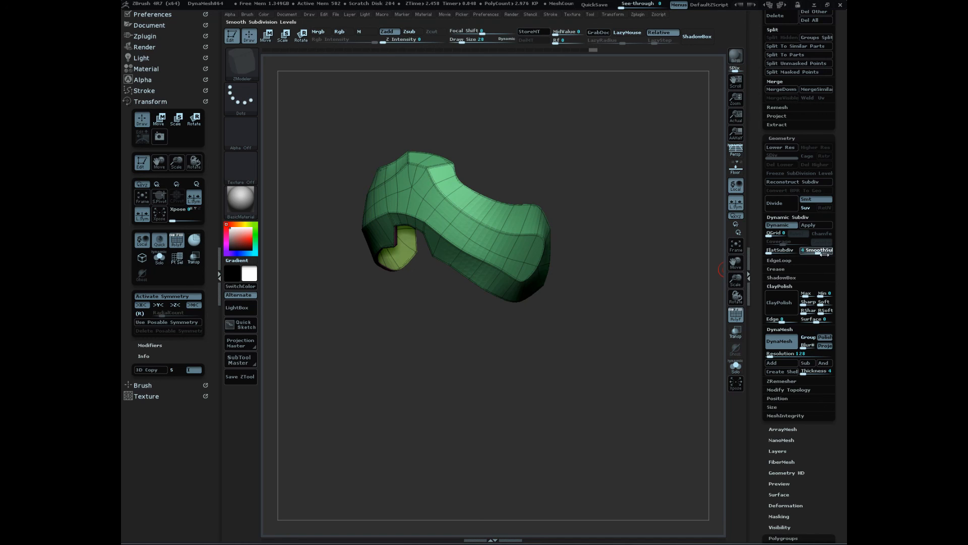
{"action": "left_click_drag", "start_coordinate": [827, 254], "coordinate": [825, 249]}
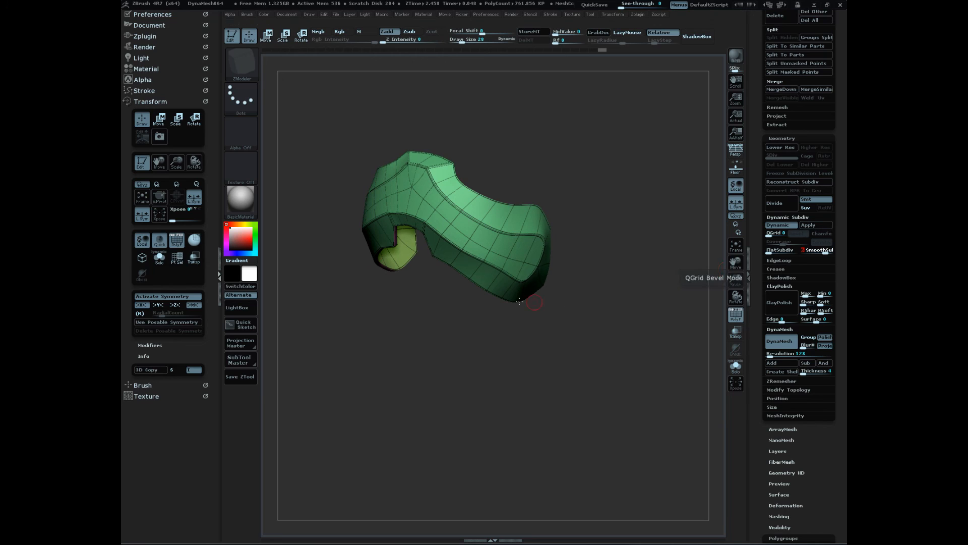
{"action": "left_click", "coordinate": [816, 223]}
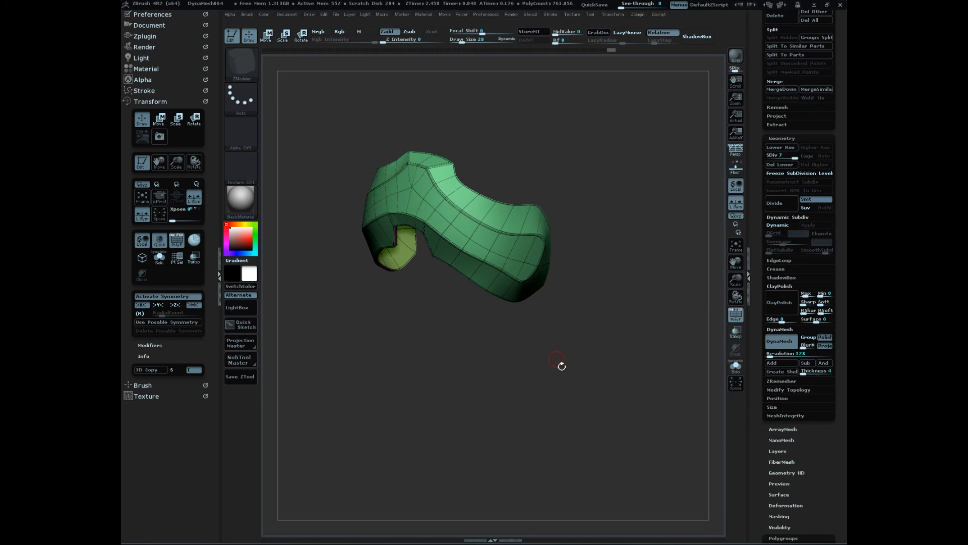
- Turn off the polyframe, view the smoothed plate from the side, and bring the subtool list into view
{"action": "mouse_move", "coordinate": [561, 366]}
{"action": "left_mouse_down"}
{"action": "mouse_move", "coordinate": [608, 389]}
{"action": "mouse_move", "coordinate": [623, 417]}
{"action": "mouse_move", "coordinate": [614, 458]}
{"action": "mouse_move", "coordinate": [605, 432]}
{"action": "mouse_move", "coordinate": [639, 424]}
{"action": "mouse_move", "coordinate": [636, 439]}
{"action": "mouse_move", "coordinate": [594, 423]}
{"action": "mouse_move", "coordinate": [585, 438]}
{"action": "mouse_move", "coordinate": [627, 422]}
{"action": "mouse_move", "coordinate": [611, 474]}
{"action": "mouse_move", "coordinate": [599, 471]}
{"action": "mouse_move", "coordinate": [658, 469]}
{"action": "mouse_move", "coordinate": [658, 488]}
{"action": "mouse_move", "coordinate": [649, 472]}
{"action": "mouse_move", "coordinate": [623, 509]}
{"action": "mouse_move", "coordinate": [621, 460]}
{"action": "mouse_move", "coordinate": [588, 471]}
{"action": "mouse_move", "coordinate": [649, 486]}
{"action": "mouse_move", "coordinate": [661, 474]}
{"action": "mouse_move", "coordinate": [655, 451]}
{"action": "mouse_move", "coordinate": [635, 452]}
{"action": "mouse_move", "coordinate": [660, 489]}
{"action": "mouse_move", "coordinate": [627, 495]}
{"action": "left_mouse_up"}
{"action": "key", "text": "shift"}
{"action": "key", "text": "shift+f"}
{"action": "left_click_drag", "start_coordinate": [762, 121], "coordinate": [768, 204]}
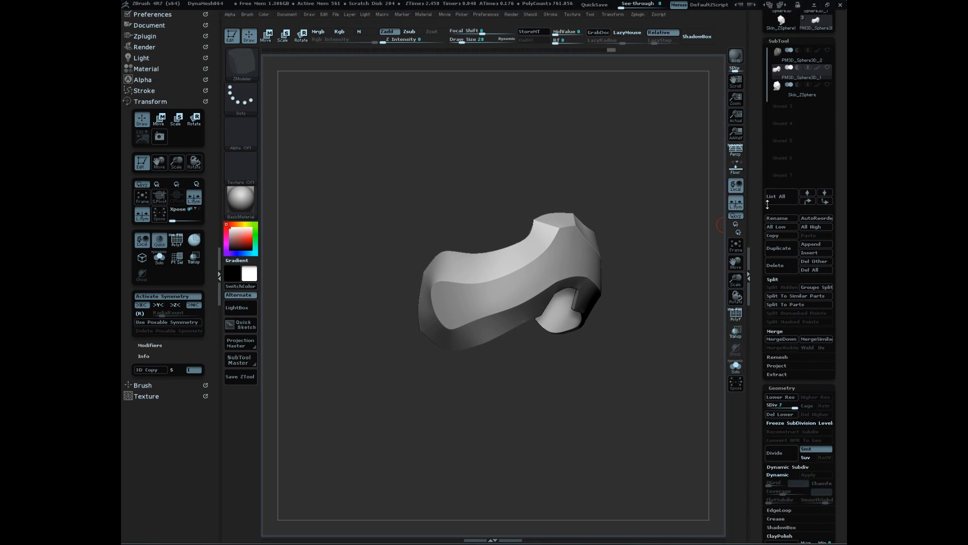
- Duplicate the band's subtool and toggle the visibility of PM3D_Sphere3D_1 in the subtool list
{"action": "left_click", "coordinate": [788, 247]}
{"action": "mouse_move", "coordinate": [830, 71]}
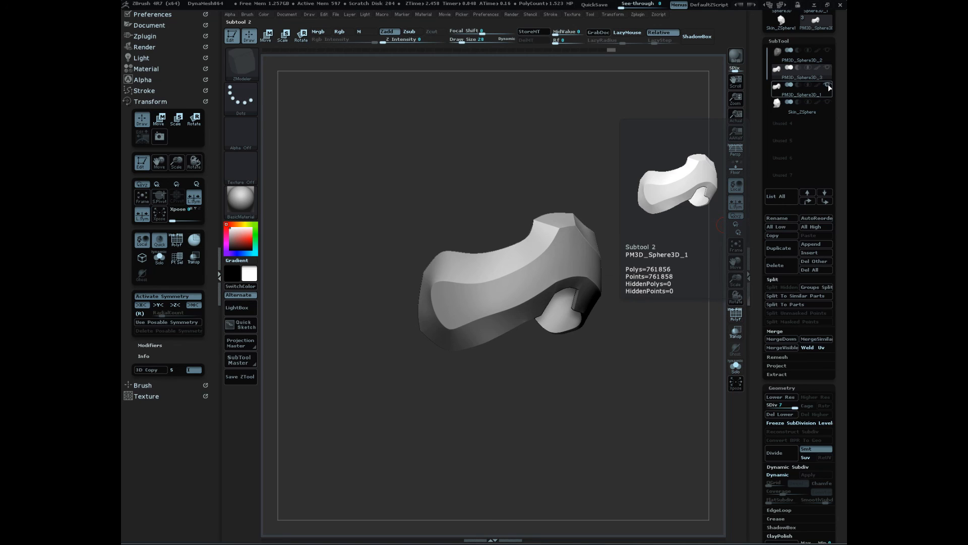
{"action": "left_click", "coordinate": [828, 84]}
{"action": "left_click_drag", "start_coordinate": [663, 404], "coordinate": [624, 334], "text": "alt"}
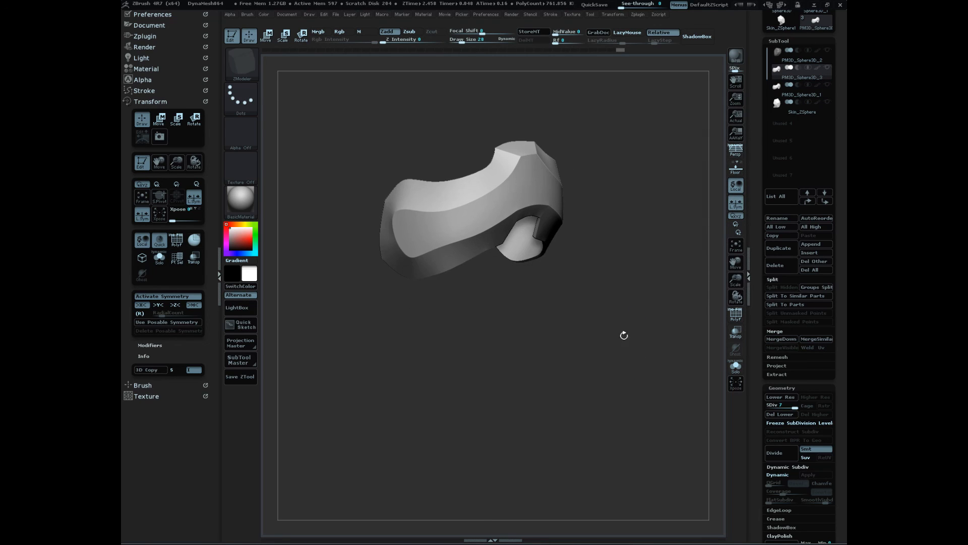
{"action": "left_click_drag", "start_coordinate": [658, 375], "coordinate": [631, 390], "text": "alt"}
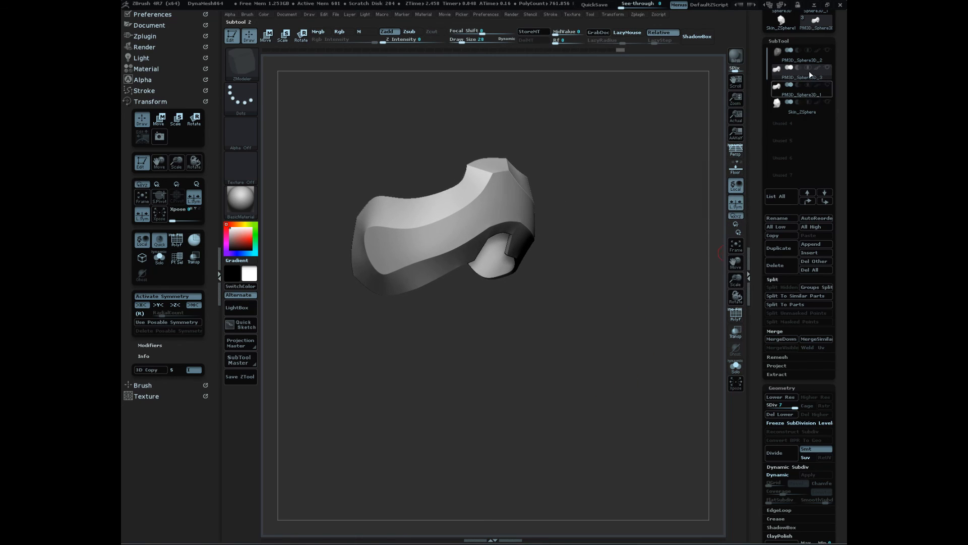
{"action": "left_click_drag", "start_coordinate": [636, 428], "coordinate": [657, 449]}
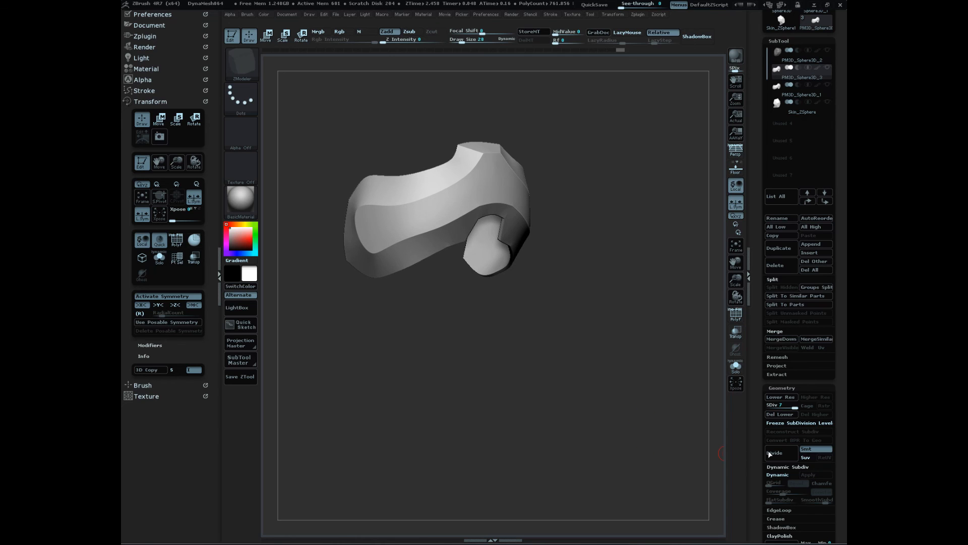
- Delete the duplicated band's lower subdivision levels and check its dense mesh with the polyframe
{"action": "left_click_drag", "start_coordinate": [757, 479], "coordinate": [757, 402]}
{"action": "left_click", "coordinate": [779, 336]}
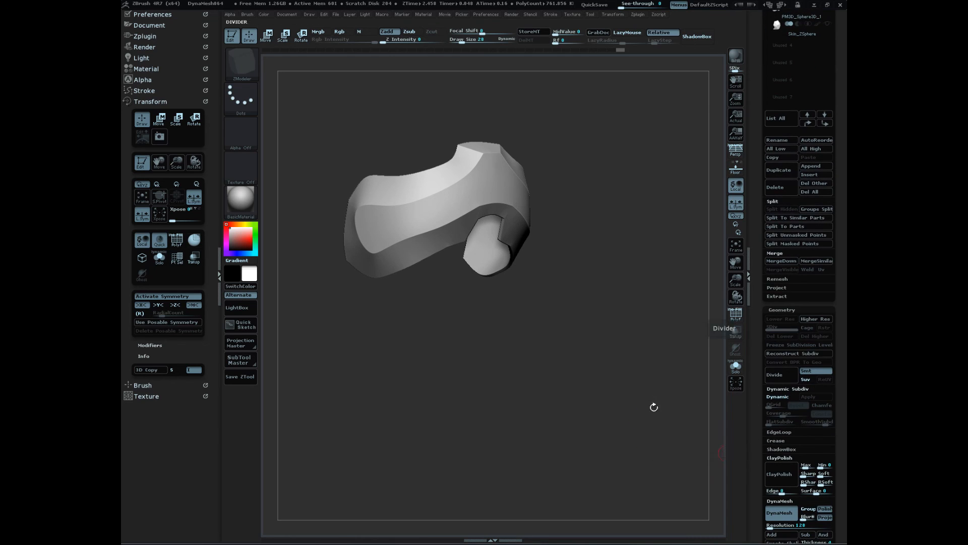
{"action": "key", "text": "shift+f"}
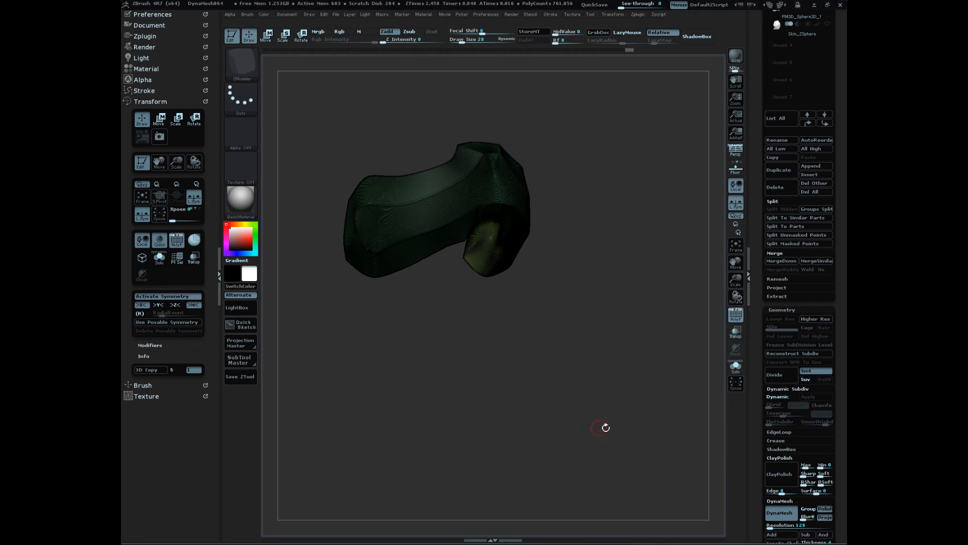
{"action": "mouse_move", "coordinate": [584, 329]}
{"action": "left_mouse_down", "text": "alt"}
{"action": "mouse_move", "coordinate": [614, 412]}
{"action": "mouse_move", "coordinate": [665, 438]}
{"action": "mouse_move", "coordinate": [661, 421]}
{"action": "mouse_move", "coordinate": [663, 449]}
{"action": "mouse_move", "coordinate": [679, 441]}
{"action": "left_mouse_up", "text": "alt"}
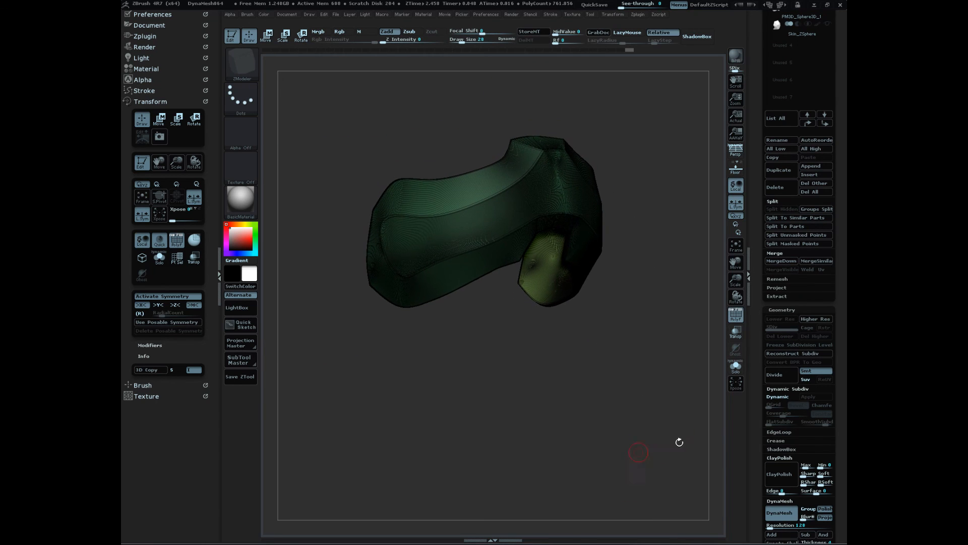
{"action": "key", "text": "shift+f"}
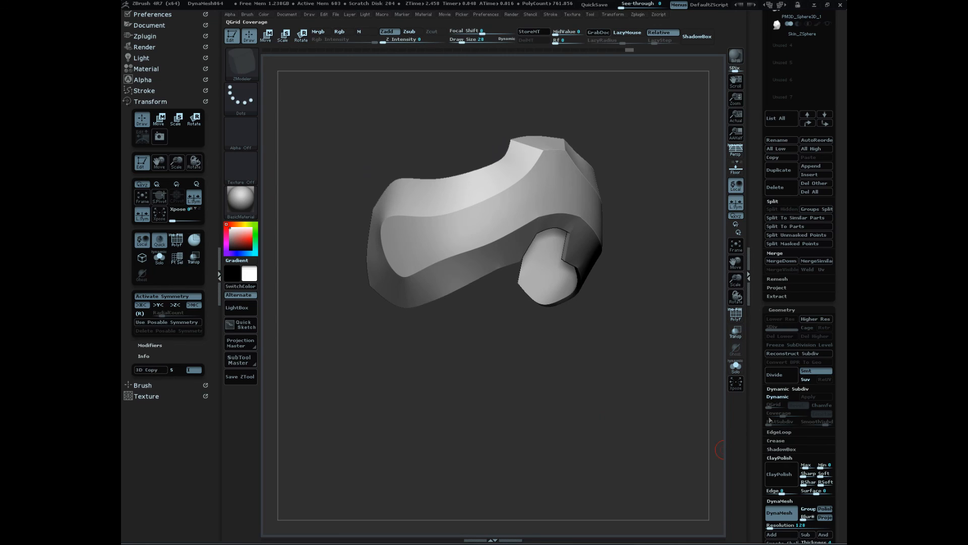
- Set the DynaMesh resolution to 584 with Polish off, inspect the band's wireframe, and try to DynaMesh it
{"action": "left_click", "coordinate": [802, 388]}
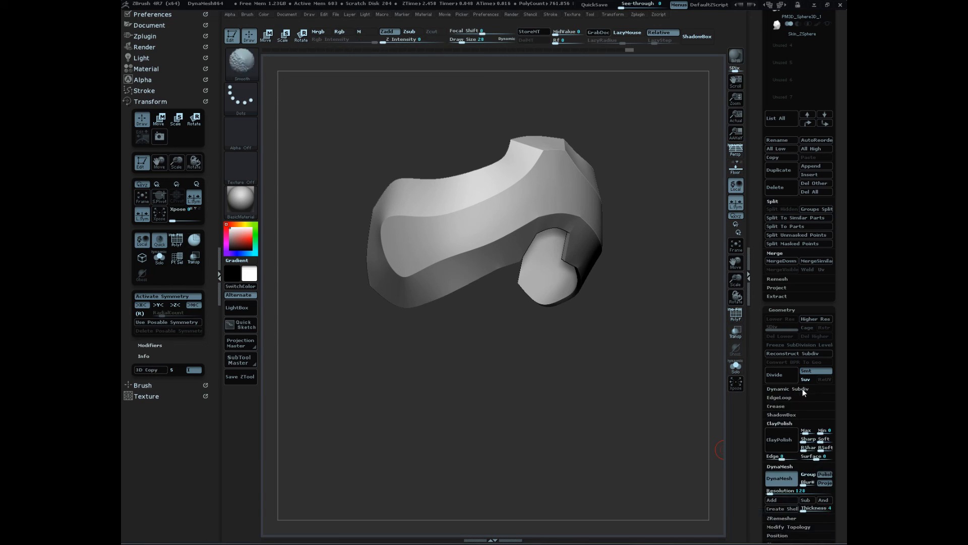
{"action": "left_click_drag", "start_coordinate": [758, 505], "coordinate": [758, 400]}
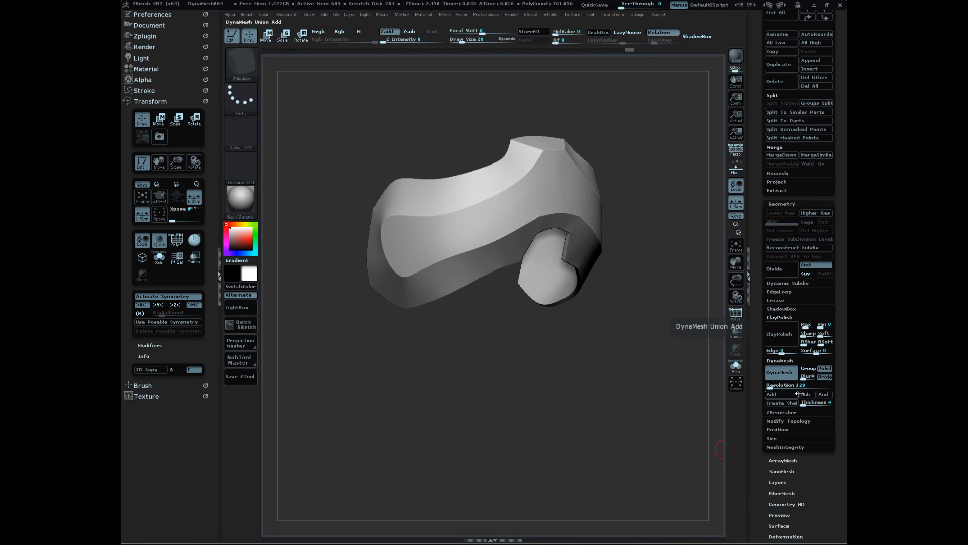
{"action": "left_click", "coordinate": [800, 385]}
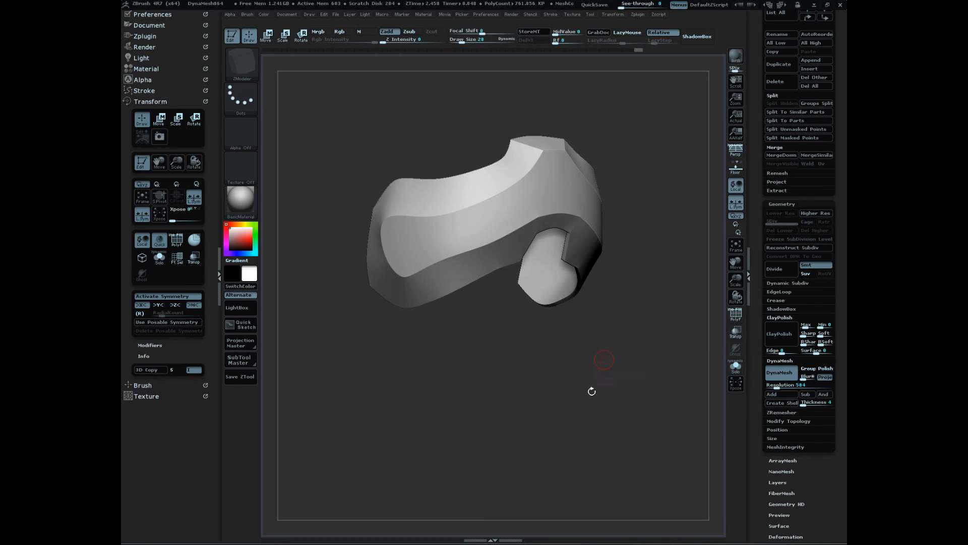
{"action": "left_click_drag", "start_coordinate": [614, 386], "coordinate": [624, 411]}
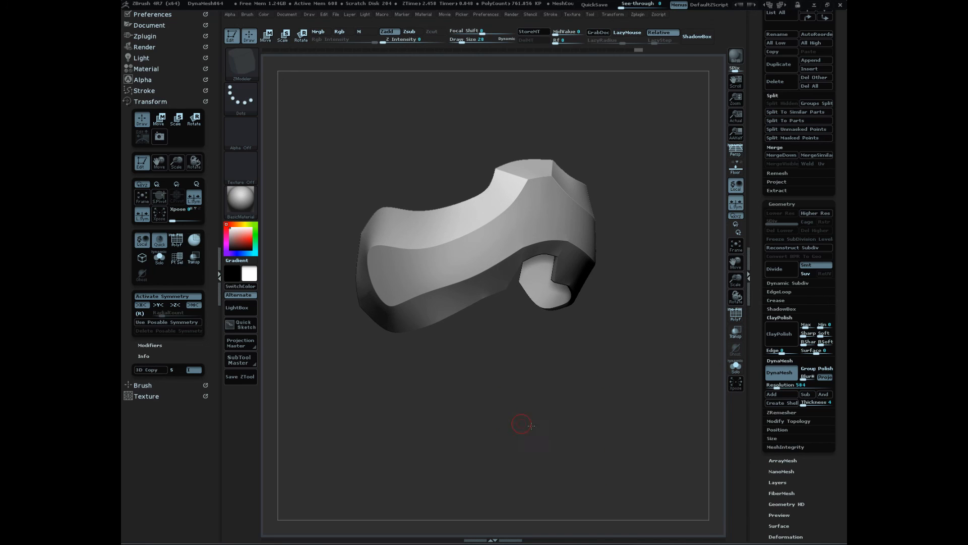
{"action": "left_click_drag", "start_coordinate": [521, 423], "coordinate": [584, 478]}
{"action": "key", "text": "shift+f"}
{"action": "left_click_drag", "start_coordinate": [565, 421], "coordinate": [578, 464], "text": "alt"}
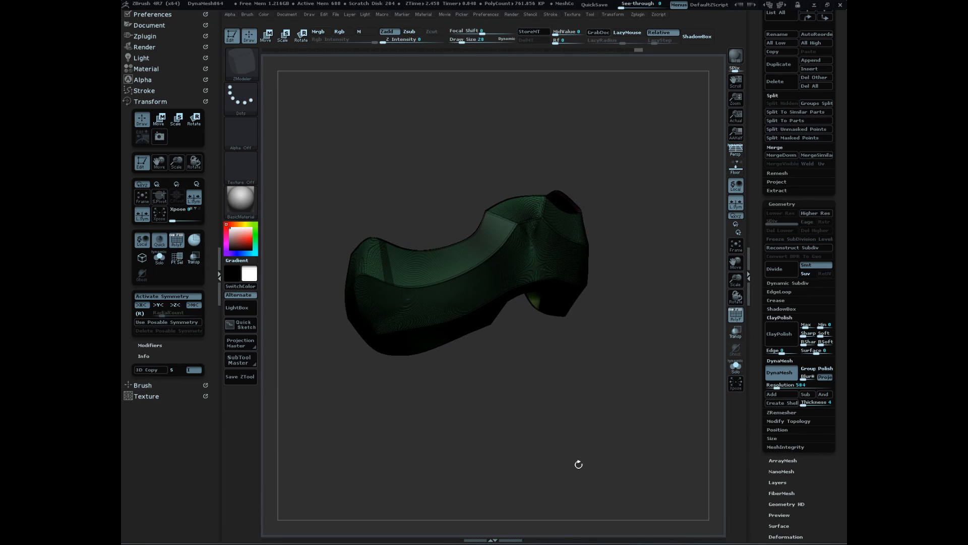
{"action": "left_click", "coordinate": [780, 372]}
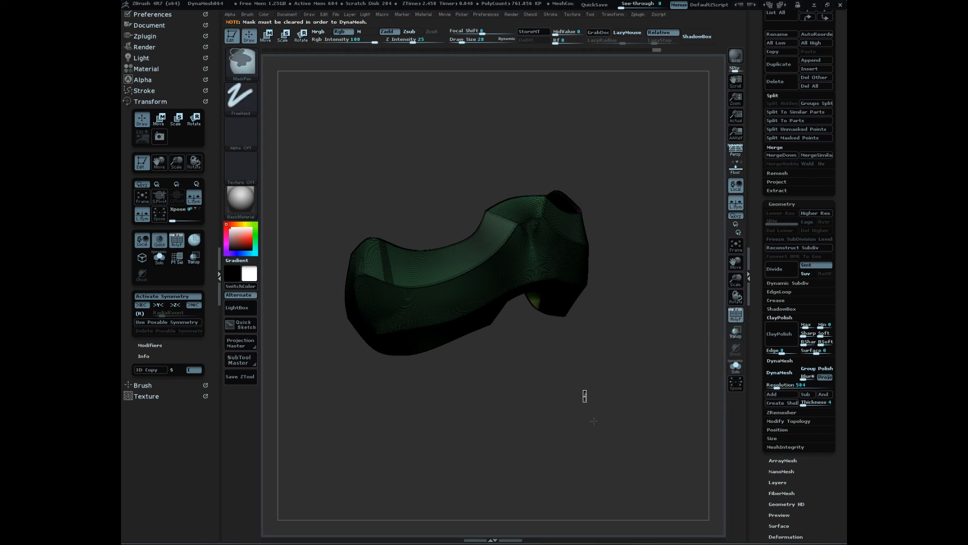
- Undo the DynaMesh attempt and the preceding change to the band
{"action": "left_click_drag", "start_coordinate": [620, 444], "coordinate": [625, 448]}
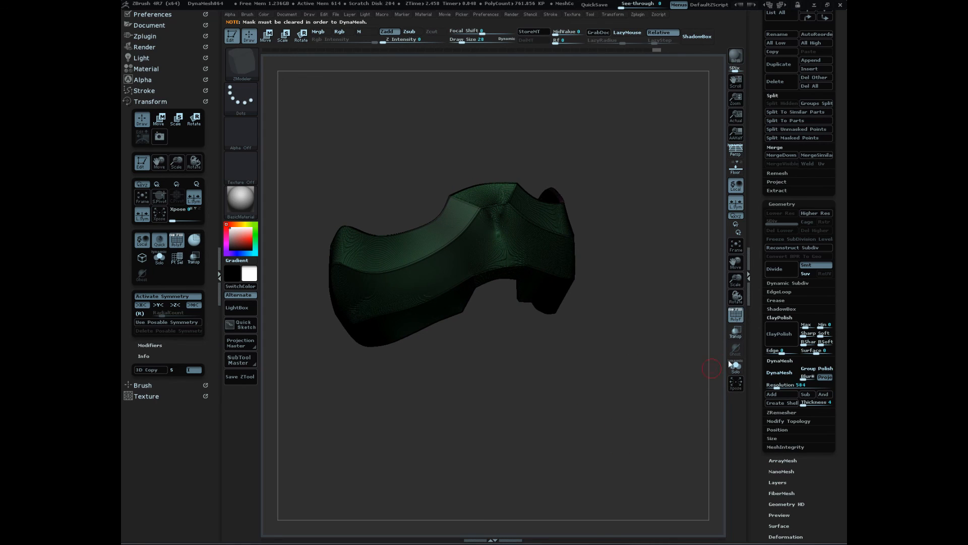
{"action": "key", "text": "ctrl"}
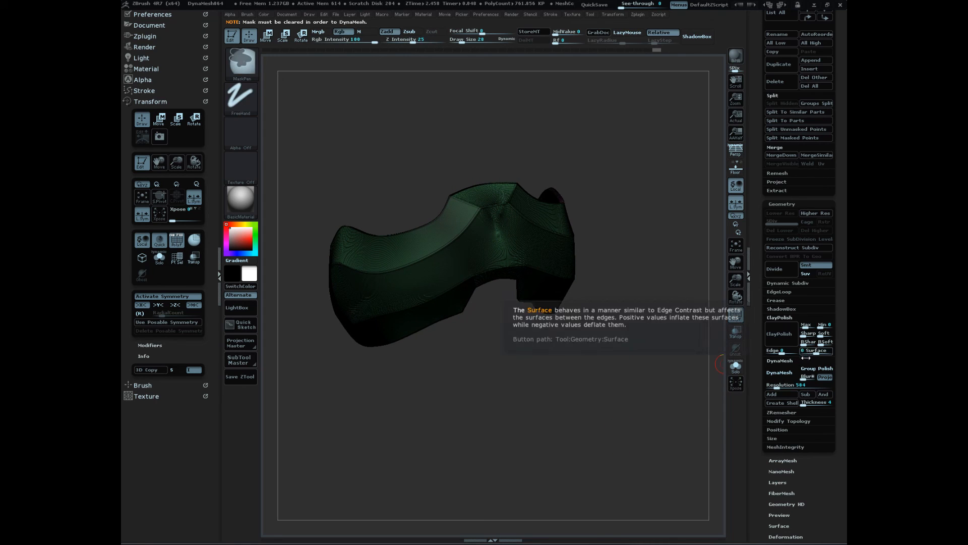
{"action": "key", "text": "ctrl"}
{"action": "key", "text": "ctrl+z"}
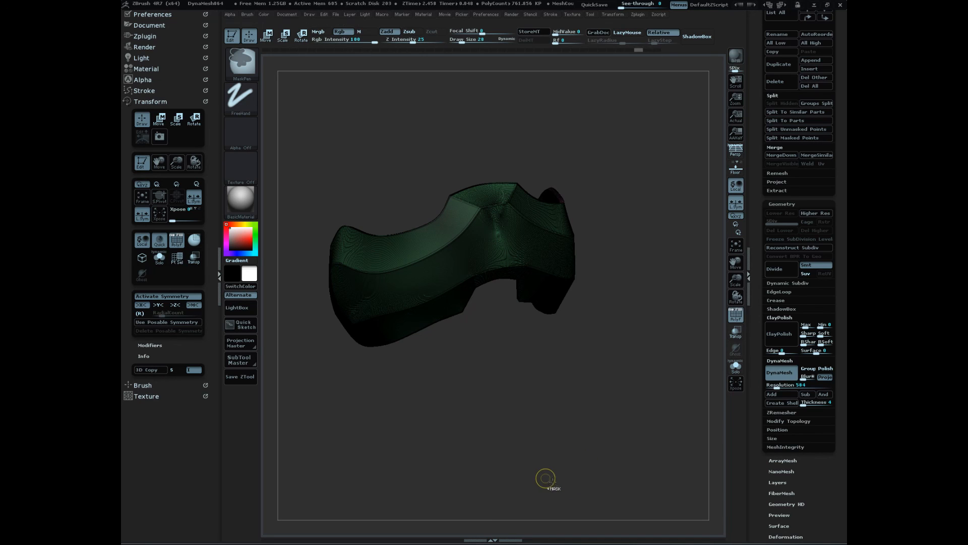
{"action": "key", "text": "ctrl+z"}
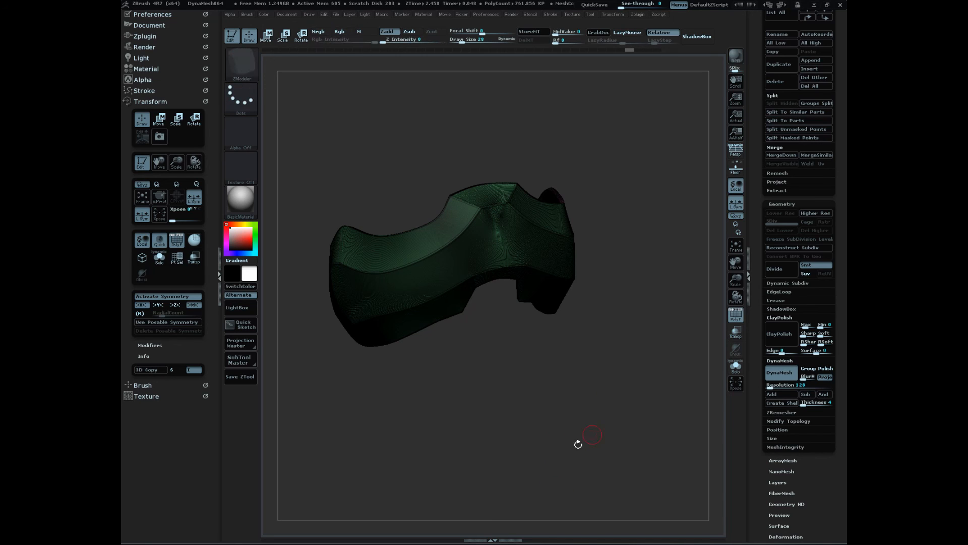
- Switch DynaMesh off, apply ClayPolish to the band, and view the shaded plate without the polyframe
{"action": "left_click_drag", "start_coordinate": [557, 366], "coordinate": [483, 368]}
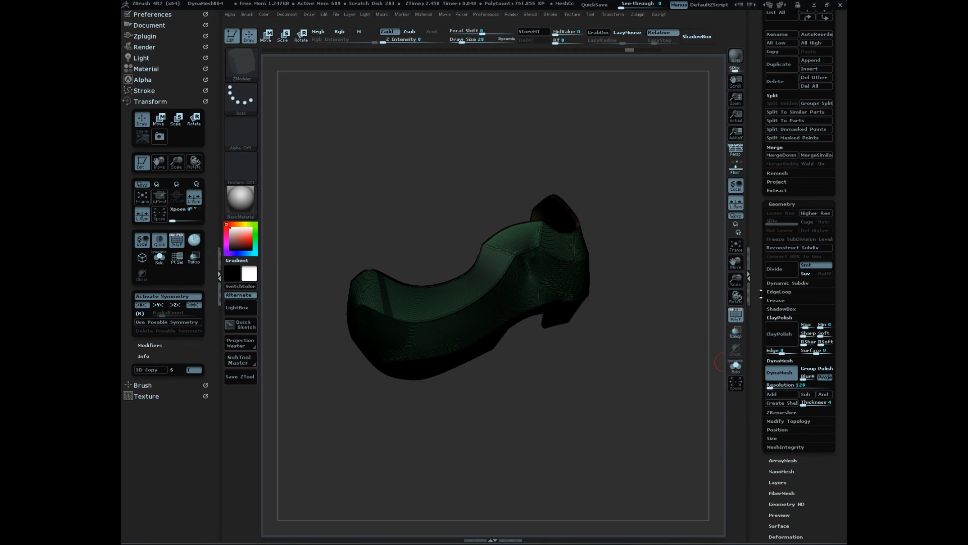
{"action": "left_click_drag", "start_coordinate": [763, 334], "coordinate": [757, 354]}
{"action": "left_click", "coordinate": [789, 403]}
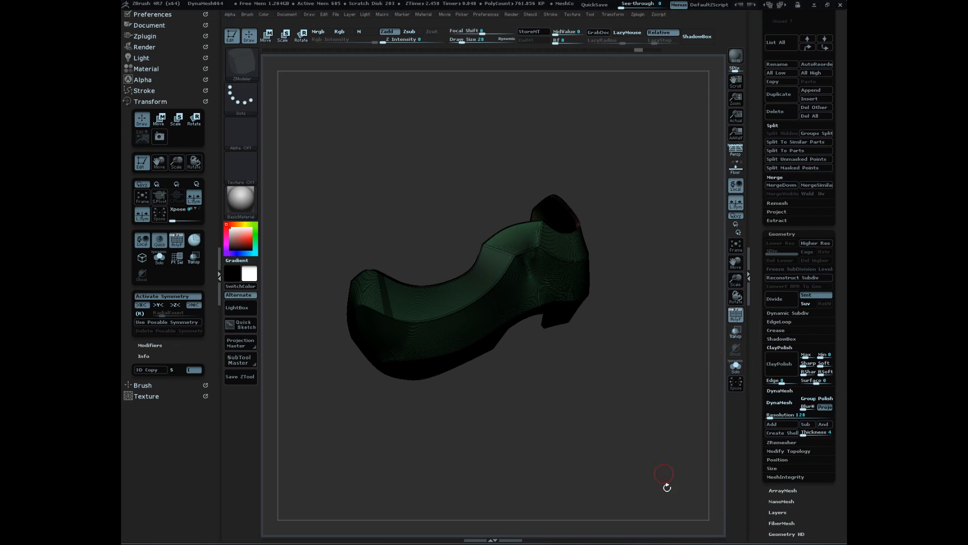
{"action": "left_click_drag", "start_coordinate": [756, 226], "coordinate": [753, 241]}
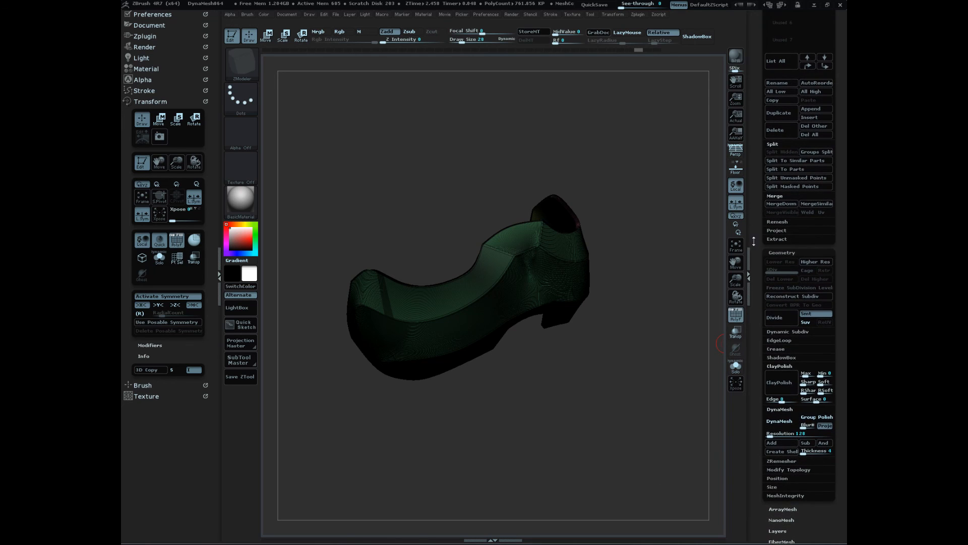
{"action": "left_click", "coordinate": [777, 381]}
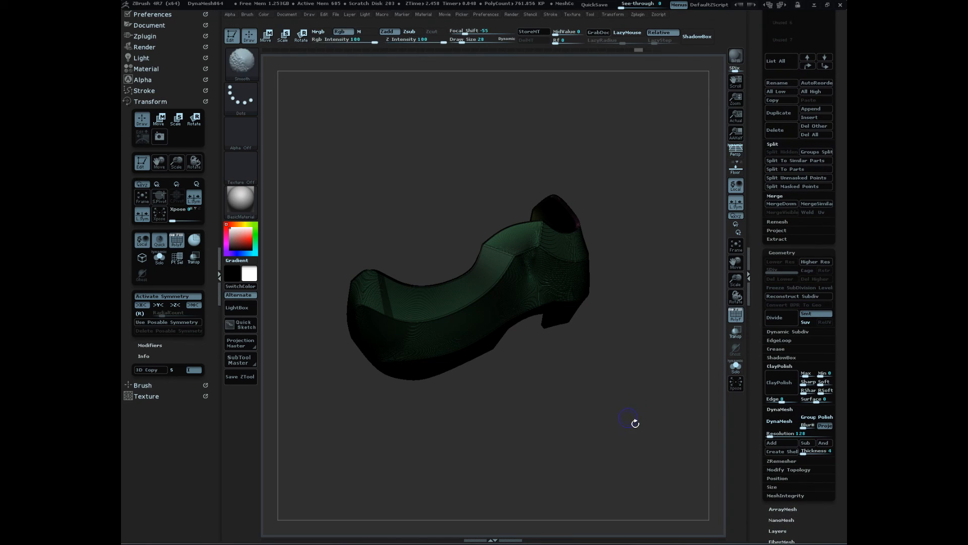
{"action": "mouse_move", "coordinate": [634, 424]}
{"action": "left_mouse_down"}
{"action": "mouse_move", "coordinate": [658, 443]}
{"action": "mouse_move", "coordinate": [650, 449]}
{"action": "left_mouse_up"}
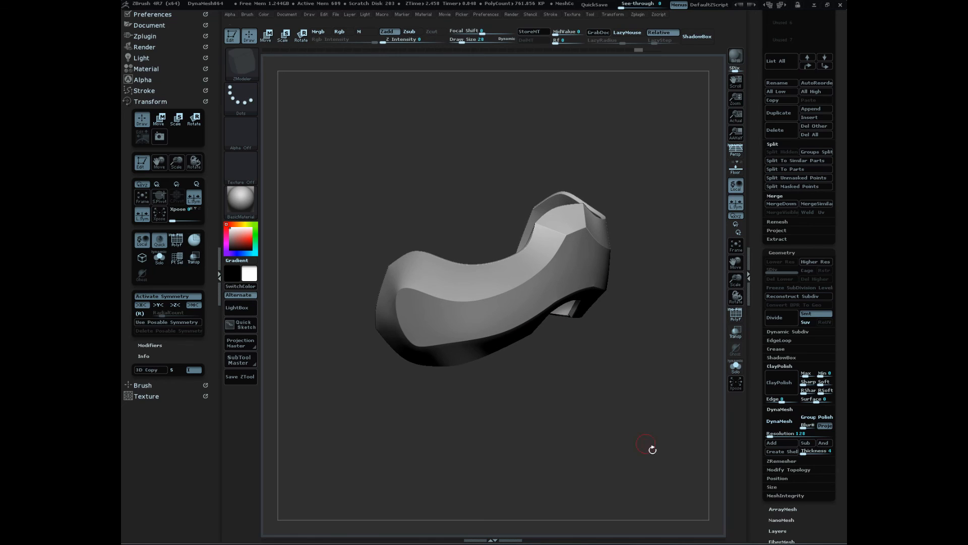
- Set the DynaMesh resolution to 584, try to DynaMesh the band, and check its wireframe up close
{"action": "left_click", "coordinate": [790, 434]}
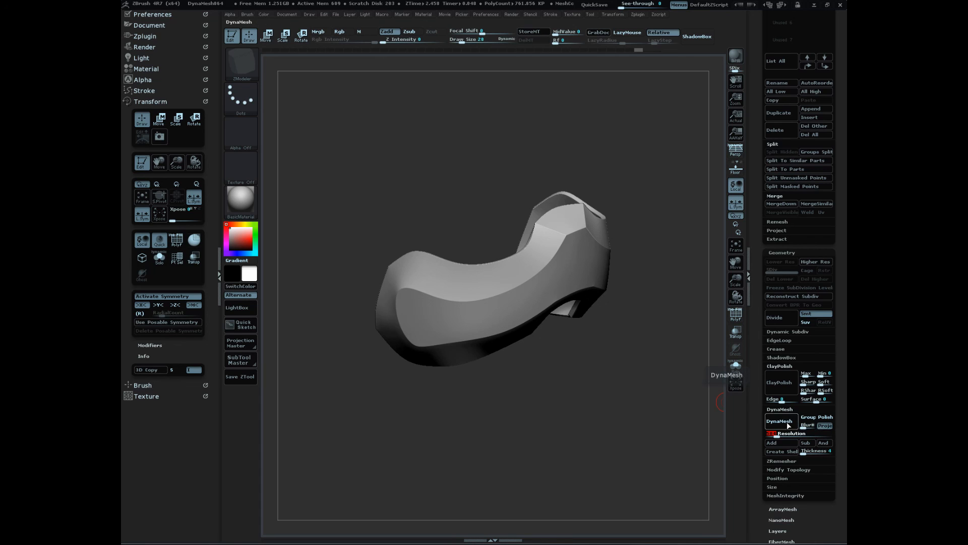
{"action": "left_click", "coordinate": [781, 422]}
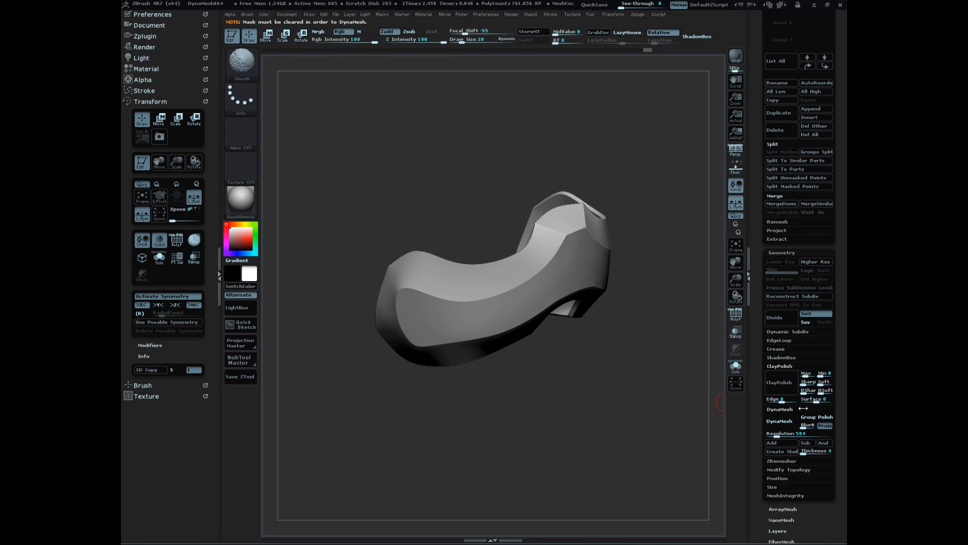
{"action": "key", "text": "shift+f"}
{"action": "left_click_drag", "start_coordinate": [587, 420], "coordinate": [603, 382]}
{"action": "mouse_move", "coordinate": [757, 261]}
{"action": "left_mouse_down"}
{"action": "mouse_move", "coordinate": [758, 355]}
{"action": "mouse_move", "coordinate": [765, 271]}
{"action": "left_mouse_up"}
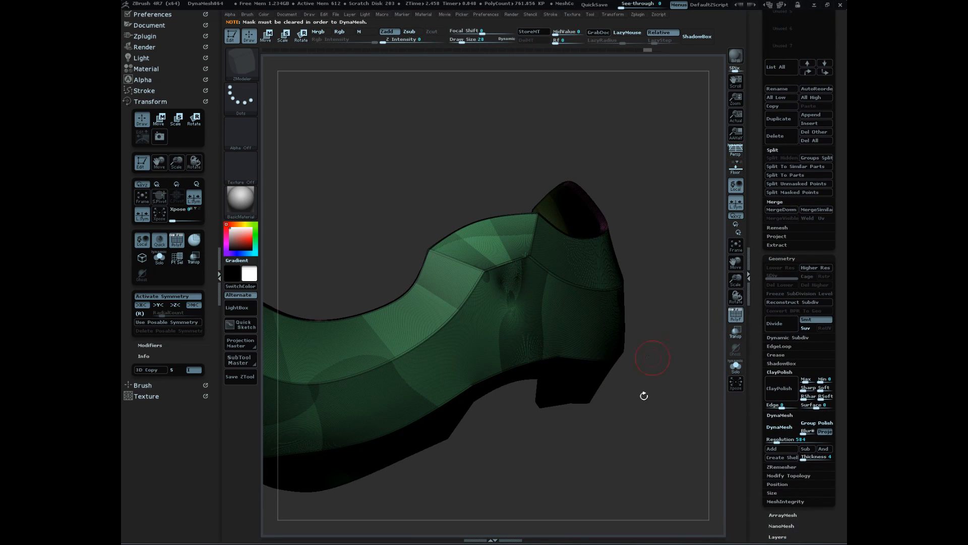
{"action": "left_click_drag", "start_coordinate": [605, 486], "coordinate": [575, 397]}
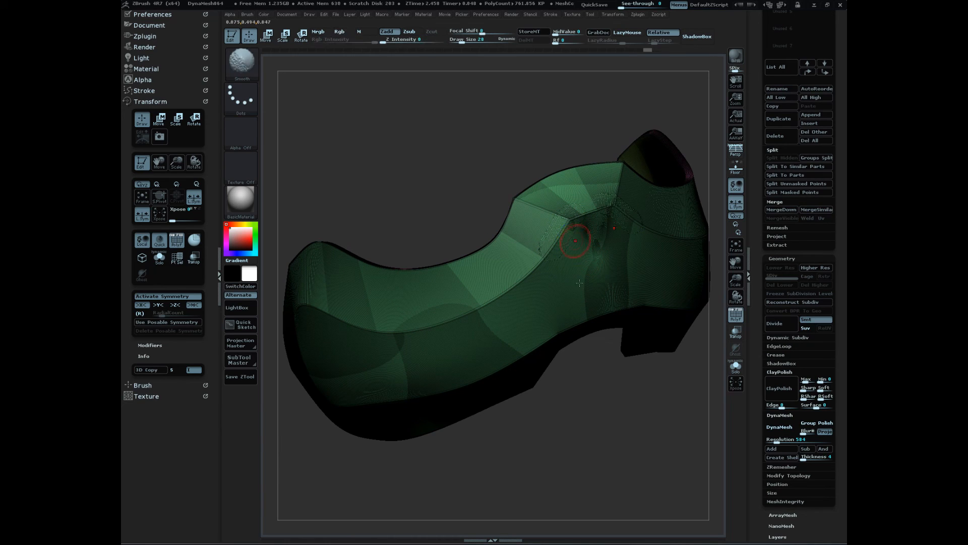
- Hide the polyframe and soften the ridge lines around the band's side panel with the Smooth brush
{"action": "key", "text": "shift+f"}
{"action": "key", "text": "shift"}
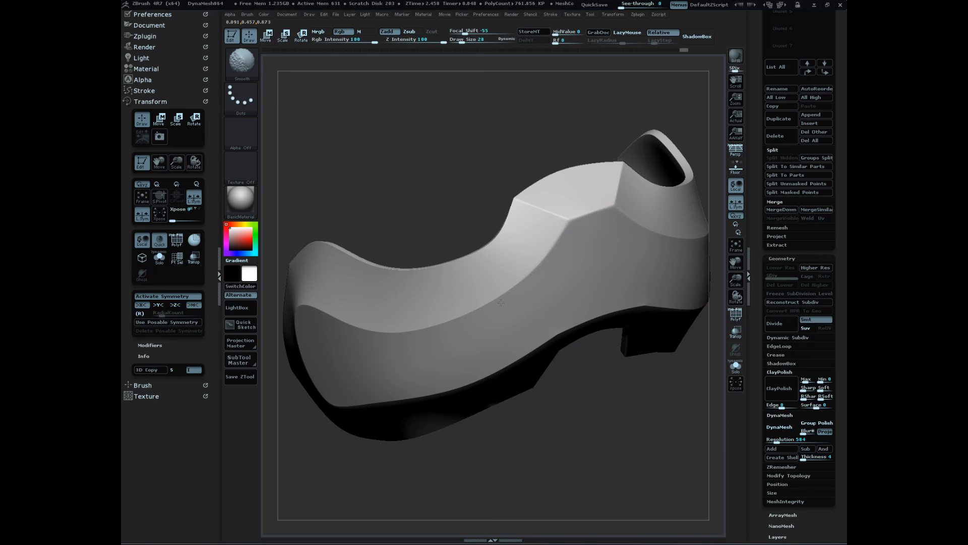
{"action": "left_click_drag", "start_coordinate": [568, 464], "coordinate": [668, 419], "text": "alt"}
{"action": "left_click_drag", "start_coordinate": [585, 434], "coordinate": [678, 423]}
{"action": "key", "text": "shift"}
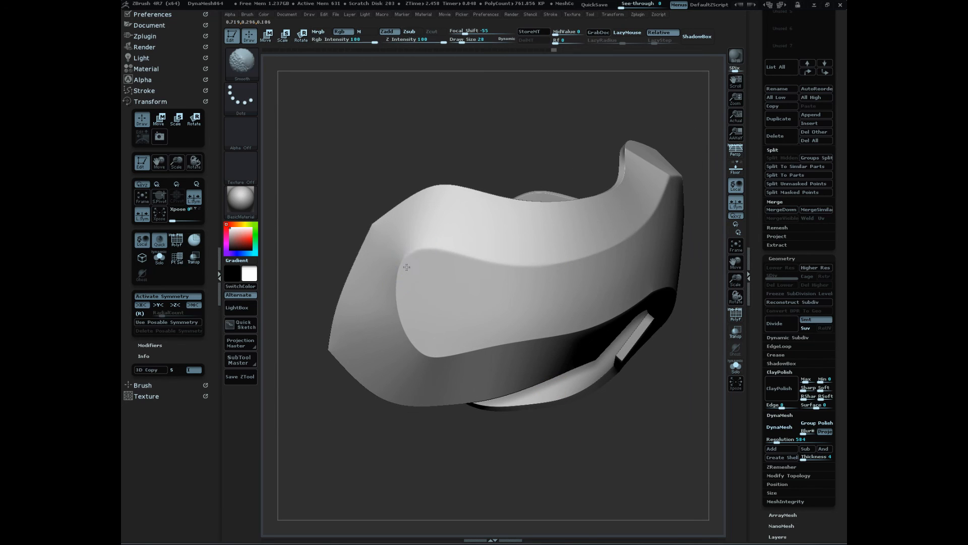
{"action": "left_click_drag", "start_coordinate": [456, 362], "coordinate": [517, 336], "text": "shift"}
{"action": "left_click_drag", "start_coordinate": [575, 467], "coordinate": [543, 434]}
{"action": "left_click_drag", "start_coordinate": [409, 307], "coordinate": [420, 259], "text": "shift"}
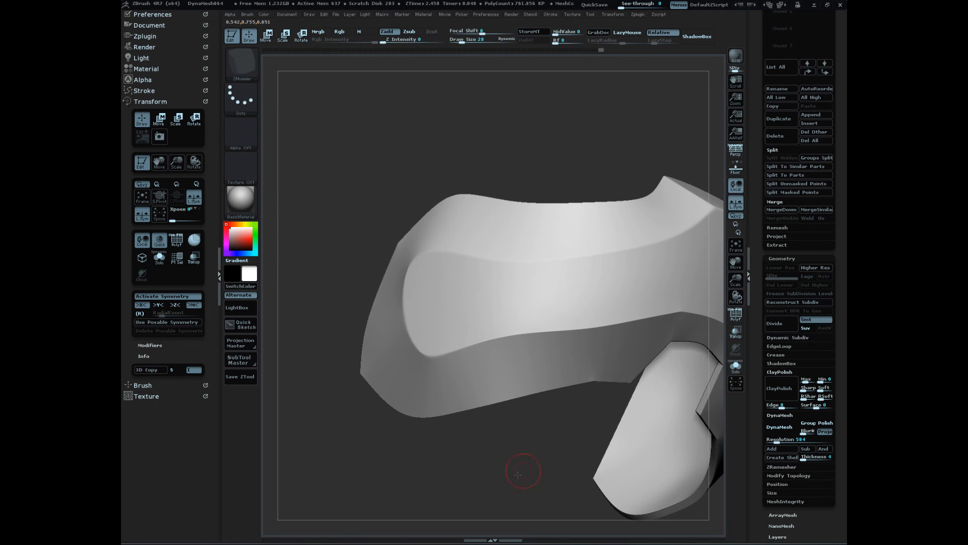
{"action": "left_click_drag", "start_coordinate": [525, 473], "coordinate": [505, 439]}
{"action": "left_click_drag", "start_coordinate": [463, 314], "coordinate": [468, 312], "text": "shift"}
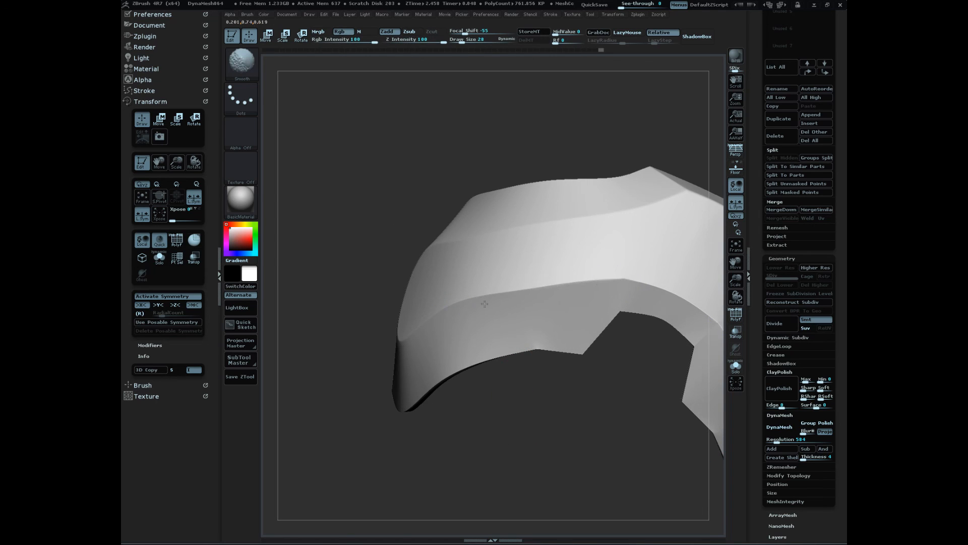
- Smooth the ridge lines across the band's back and along the notched lower edge
{"action": "left_click_drag", "start_coordinate": [580, 385], "coordinate": [466, 403]}
{"action": "mouse_move", "coordinate": [509, 246]}
{"action": "left_mouse_down", "text": "shift"}
{"action": "mouse_move", "coordinate": [600, 293]}
{"action": "mouse_move", "coordinate": [655, 398]}
{"action": "left_mouse_up", "text": "shift"}
{"action": "left_click_drag", "start_coordinate": [574, 317], "coordinate": [586, 308], "text": "shift"}
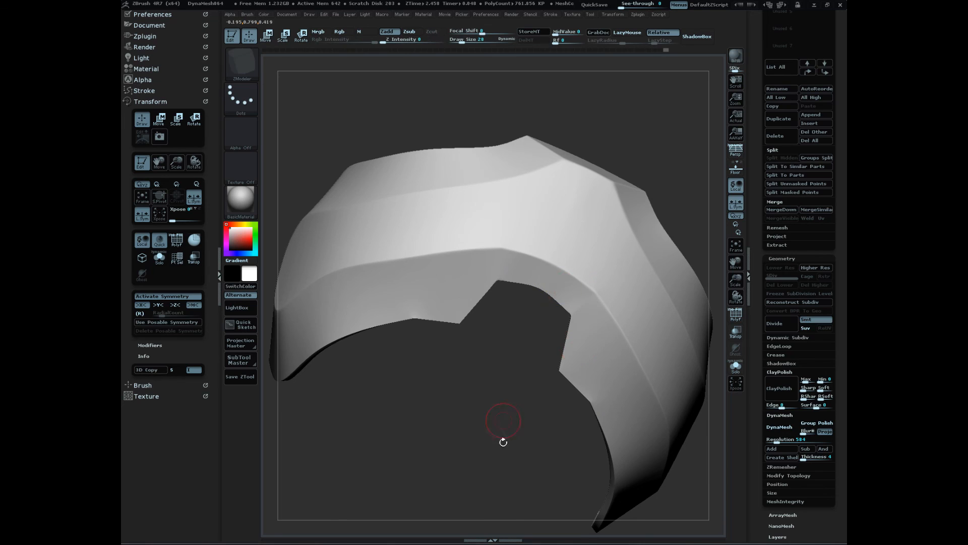
{"action": "left_click_drag", "start_coordinate": [502, 441], "coordinate": [529, 461]}
{"action": "left_click_drag", "start_coordinate": [626, 430], "coordinate": [434, 255]}
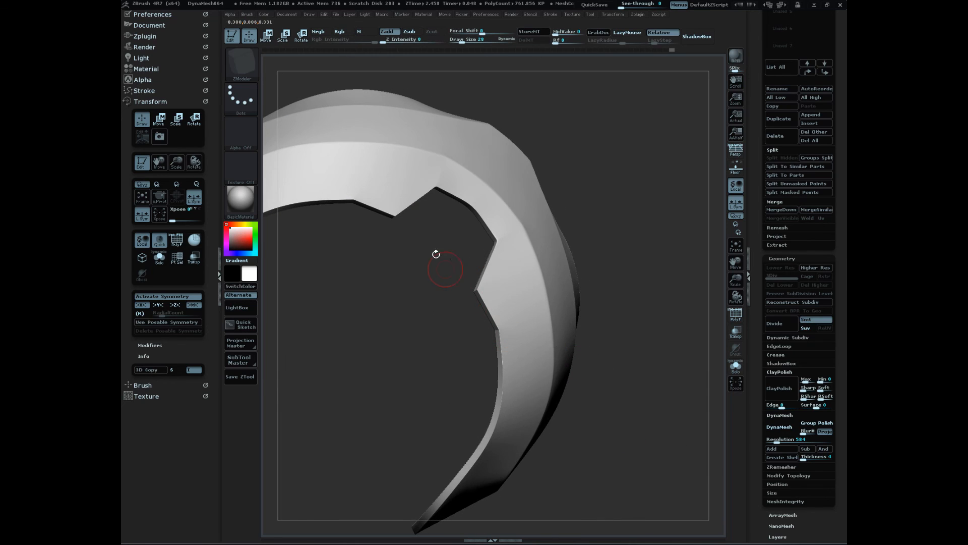
{"action": "key", "text": "shift"}
{"action": "mouse_move", "coordinate": [435, 189]}
{"action": "left_mouse_down", "text": "shift"}
{"action": "mouse_move", "coordinate": [467, 193]}
{"action": "mouse_move", "coordinate": [505, 245]}
{"action": "mouse_move", "coordinate": [497, 316]}
{"action": "left_mouse_up", "text": "shift"}
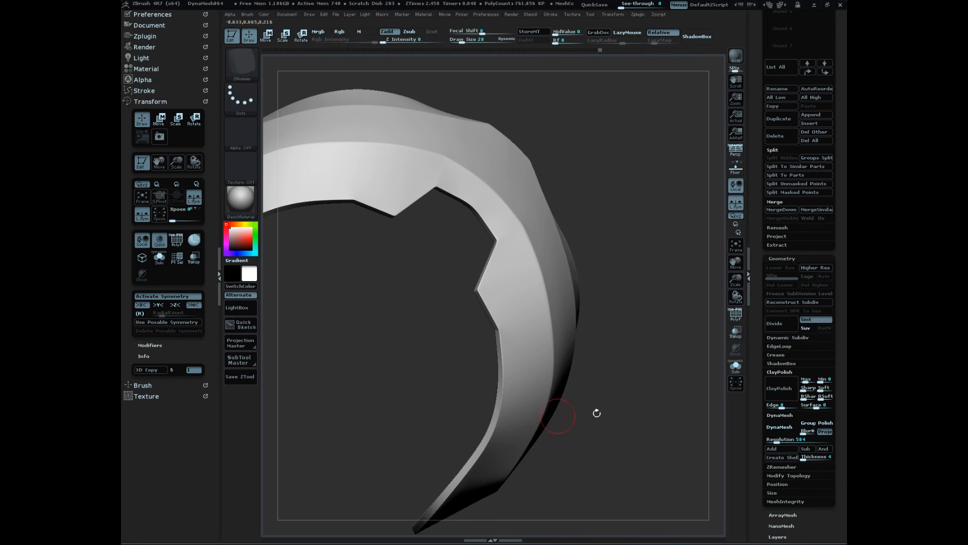